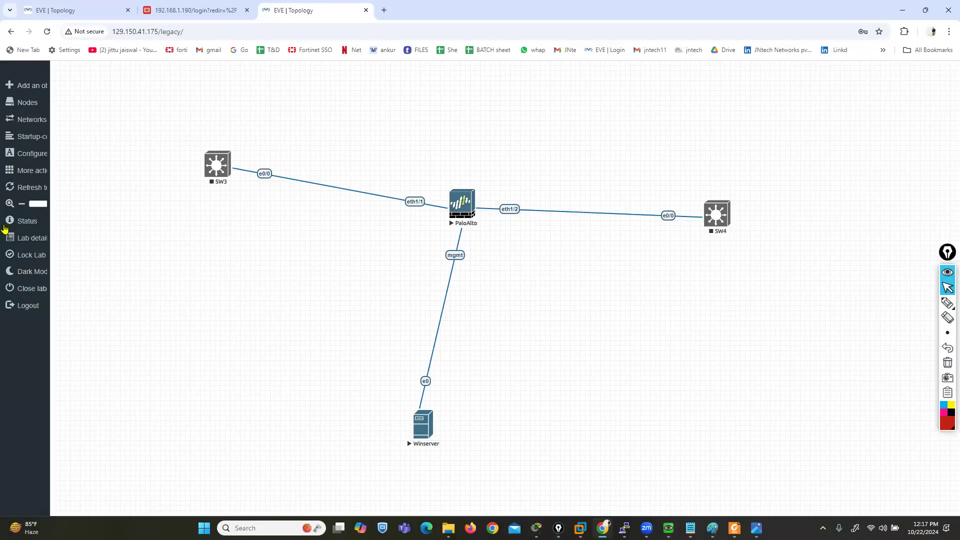
Stop all nodes in the open Palo Alto lab
left_click(47, 173)
left_click(56, 198)
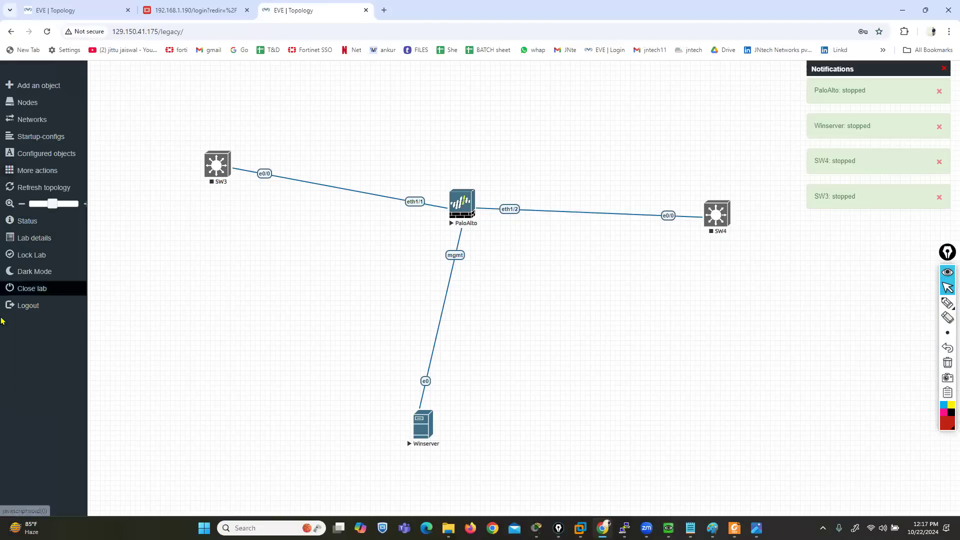
right_click(195, 293)
left_click(210, 315)
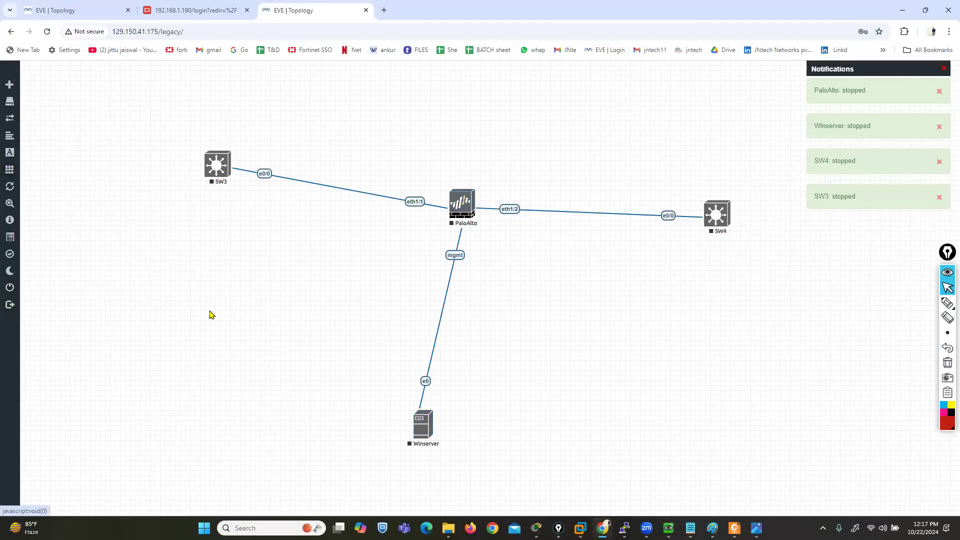
type("for")
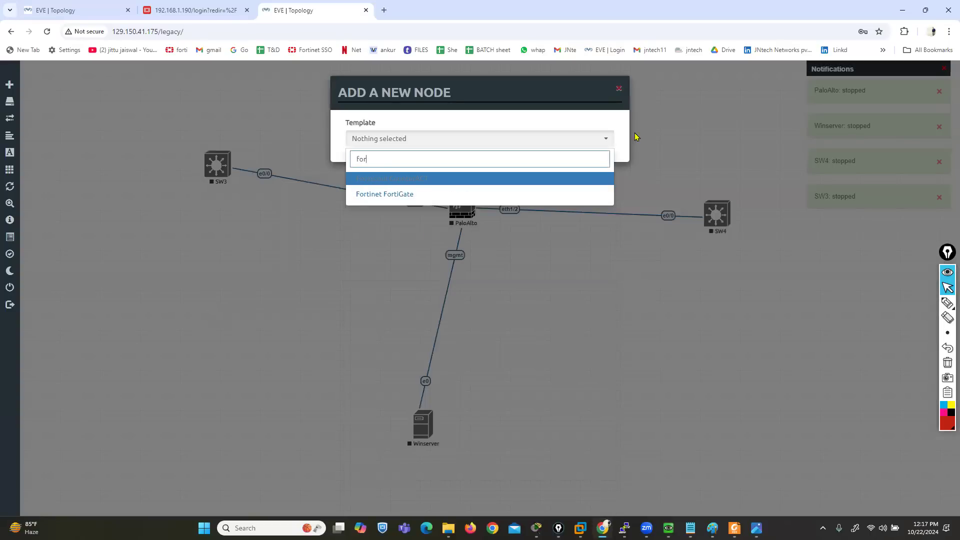
left_click(619, 89)
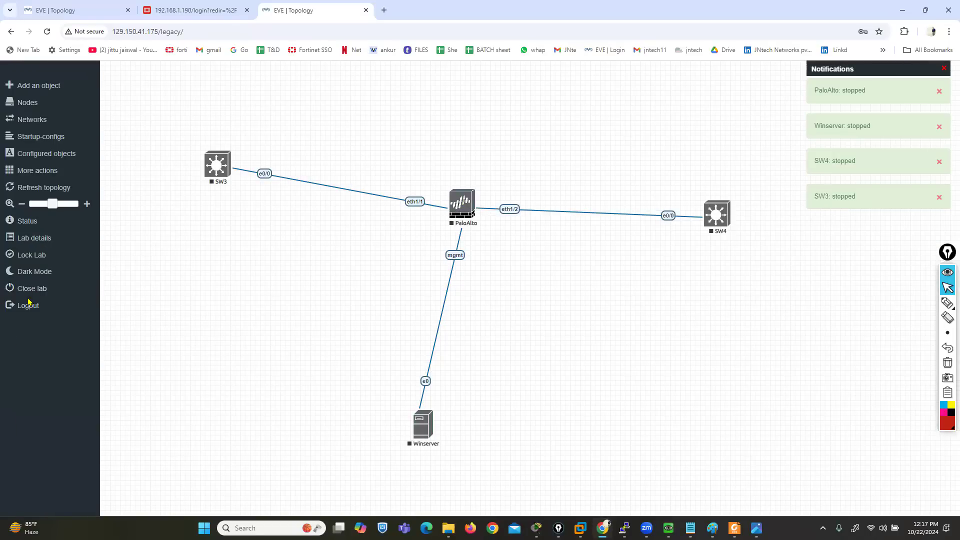
Close the current lab and create a new lab named FAILOVER LAB FOR FIREWALL
left_click(27, 292)
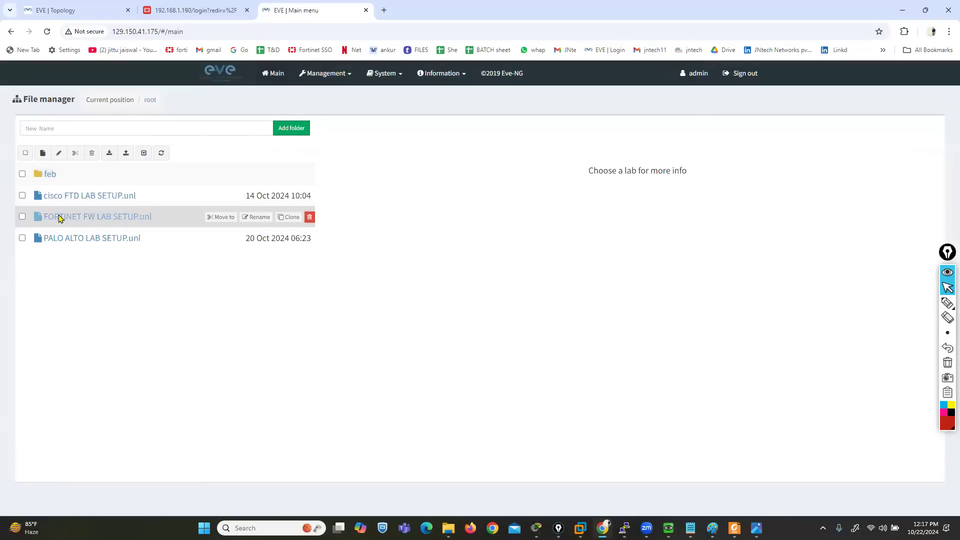
left_click(42, 152)
left_click(196, 146)
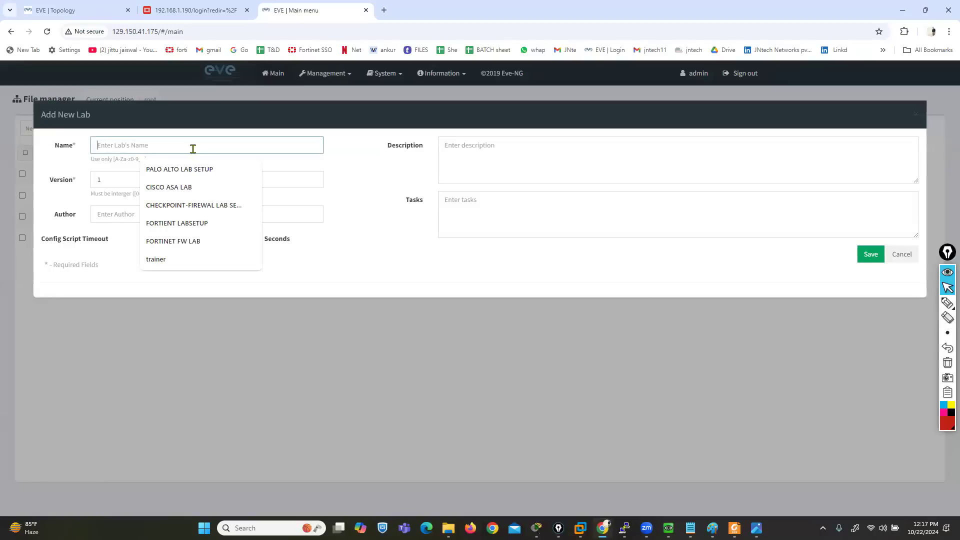
type("f")
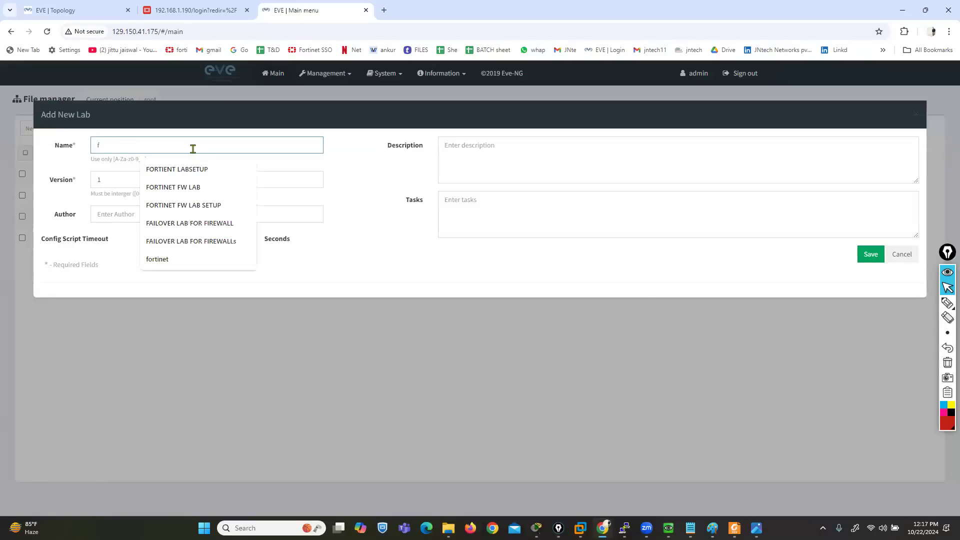
type("a")
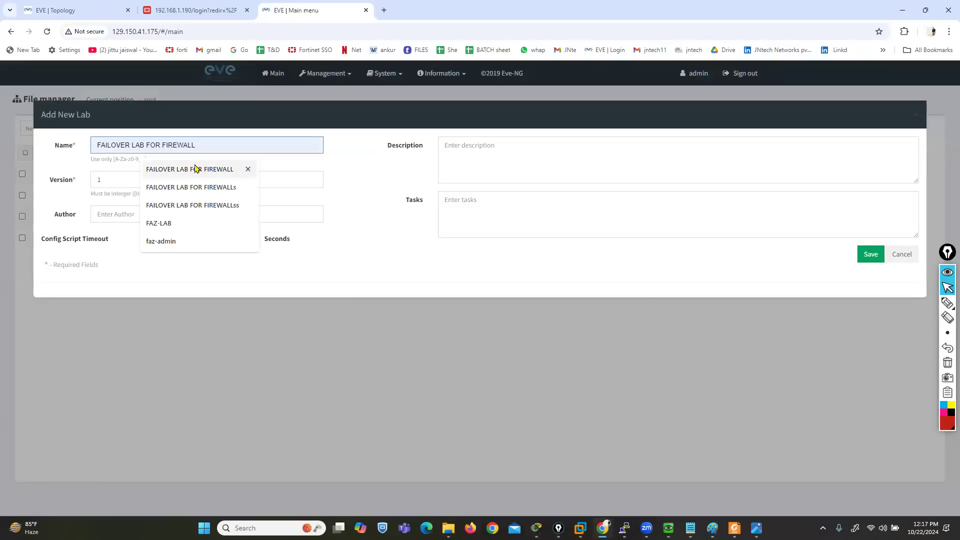
left_click(195, 168)
left_click(870, 255)
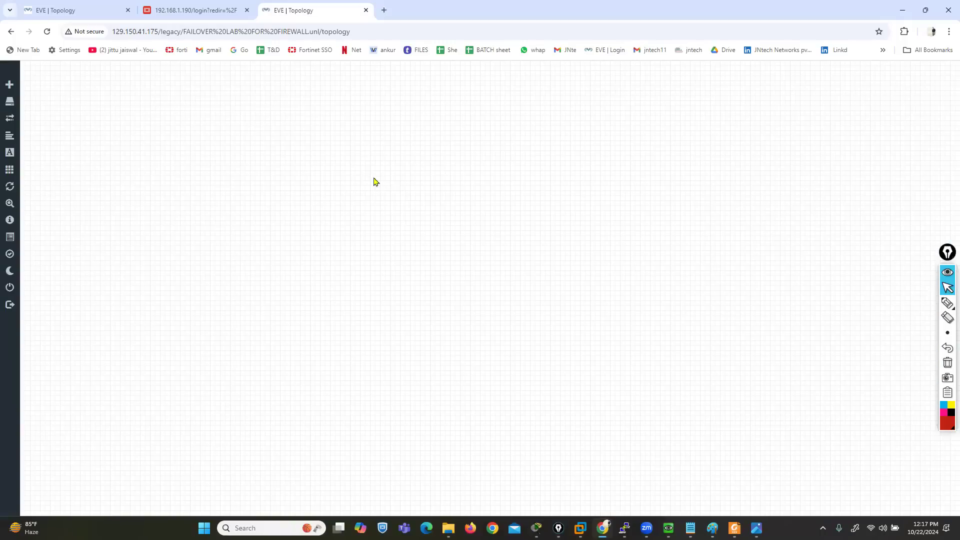
Add two Fortinet FortiGate nodes with 8 Ethernet interfaces each to the empty topology
right_click(376, 181)
left_click(381, 187)
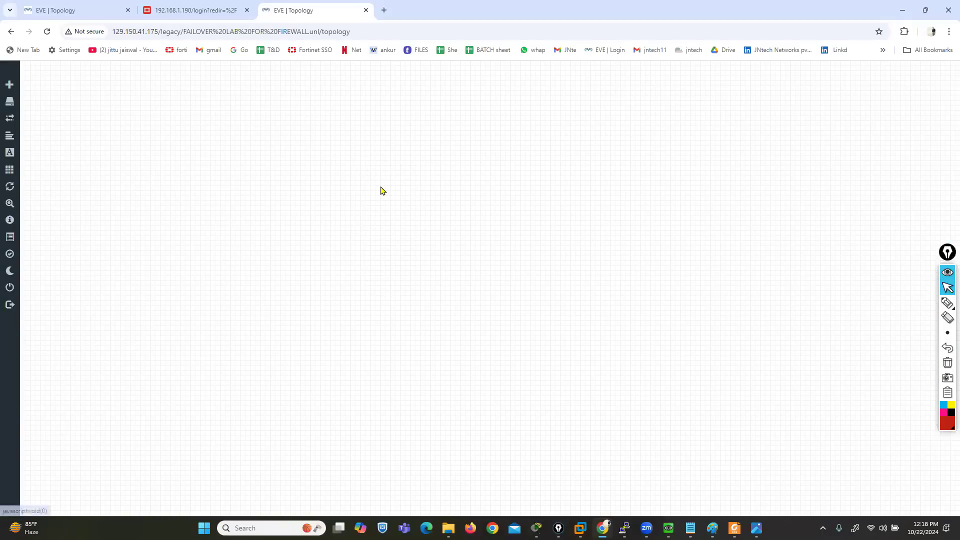
type("for")
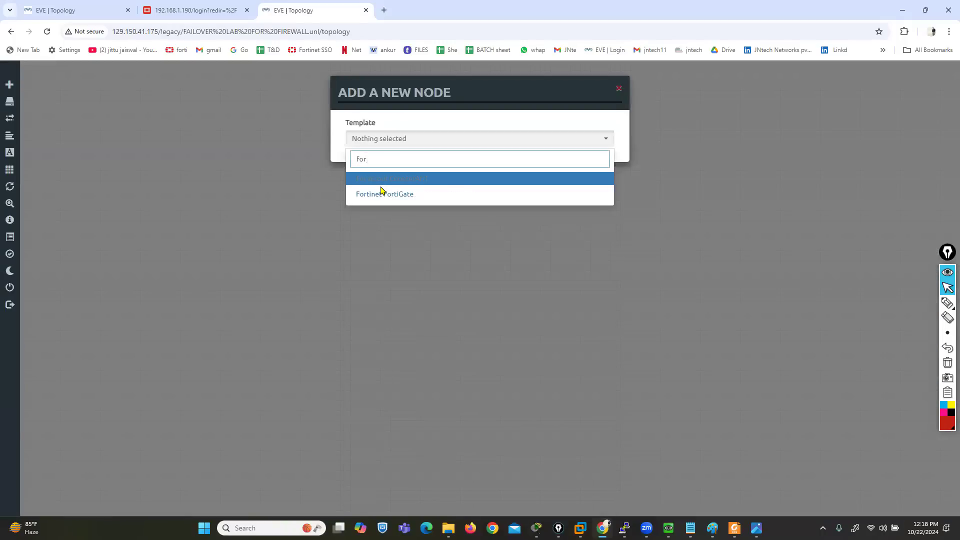
left_click(382, 195)
key("Tab")
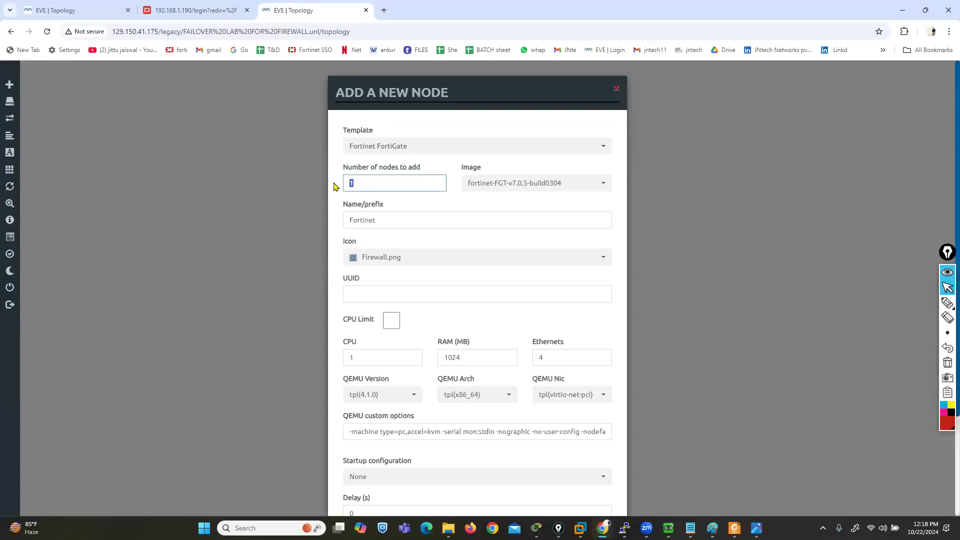
left_click(540, 189)
left_click(515, 201)
key("shift+Tab")
scroll(477, 339, "down", 3)
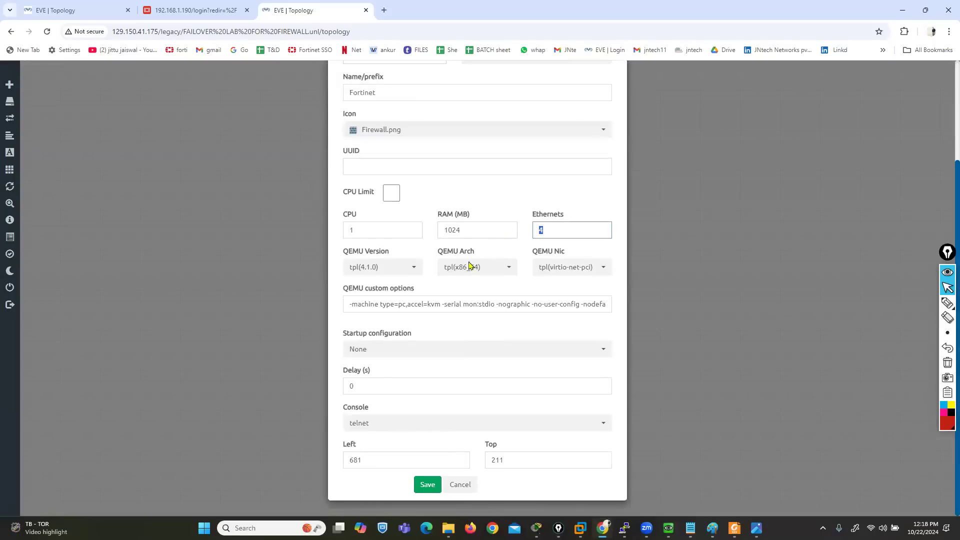
left_click(429, 485)
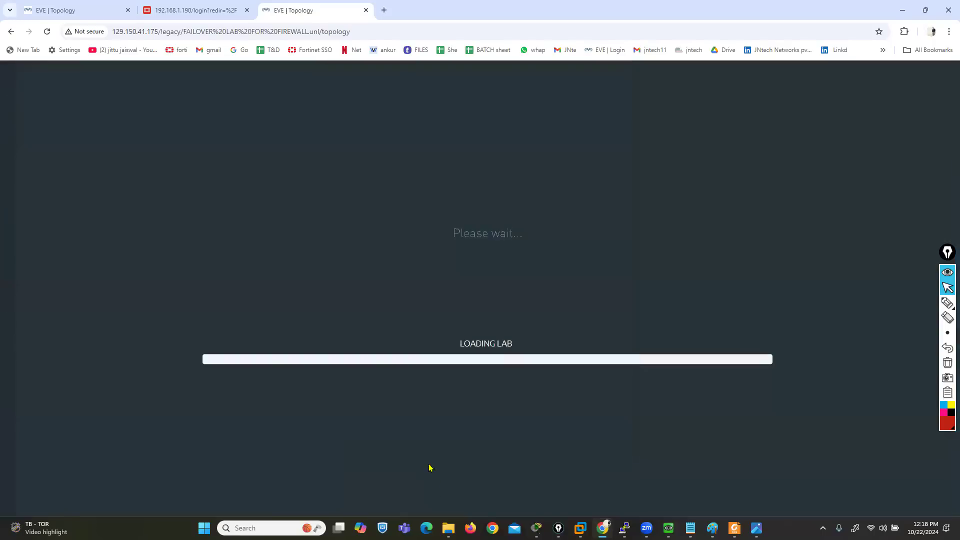
Move Fortinet1 close to the canvas's left edge and Fortinet2 to its right at about the same height
left_click_drag(378, 185, 69, 253)
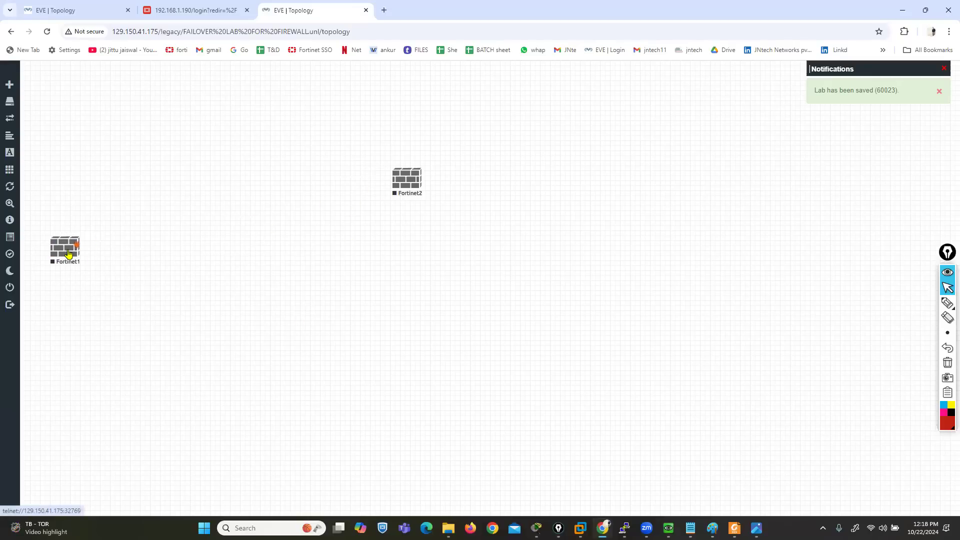
left_click_drag(394, 181, 275, 255)
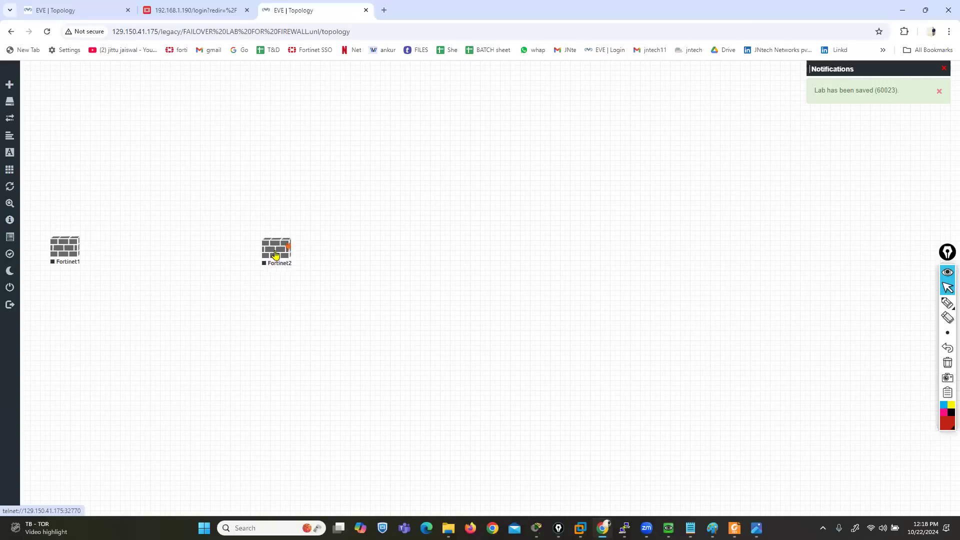
left_click_drag(57, 259, 58, 265)
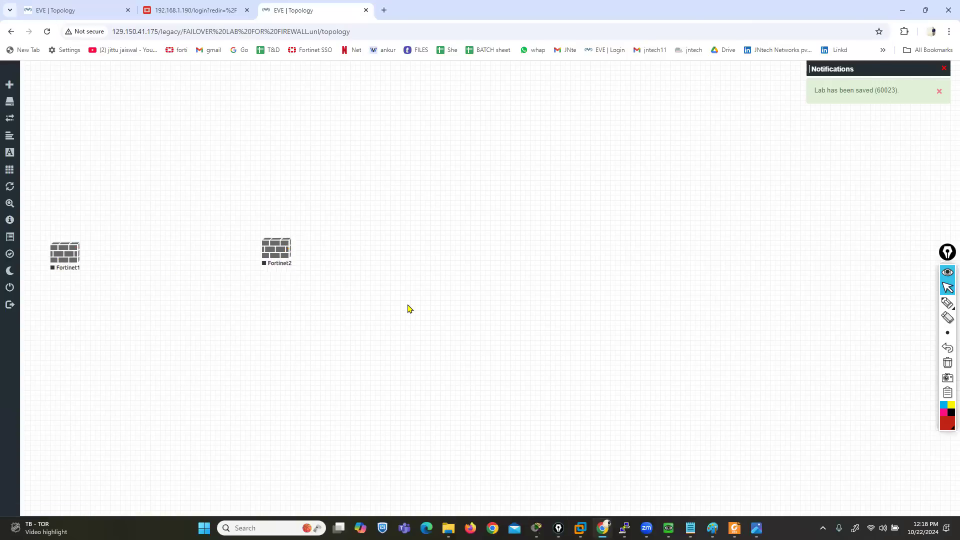
Start a new node from the Cisco IOL template with the i86bi_linux_l2-ipbasek9-ms.high_iron_aug9_2017b.bin image
right_click(406, 287)
left_click(436, 304)
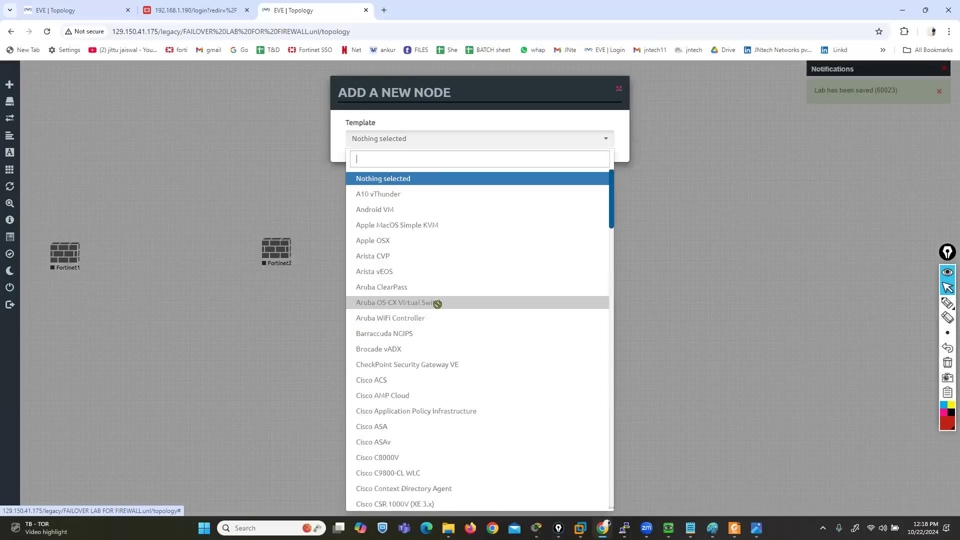
type("iol")
left_click(392, 184)
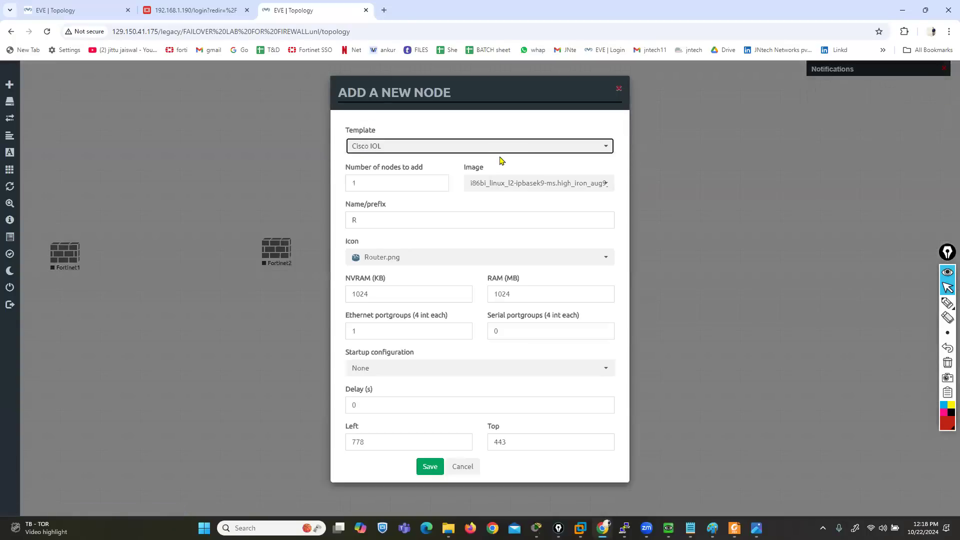
left_click(495, 187)
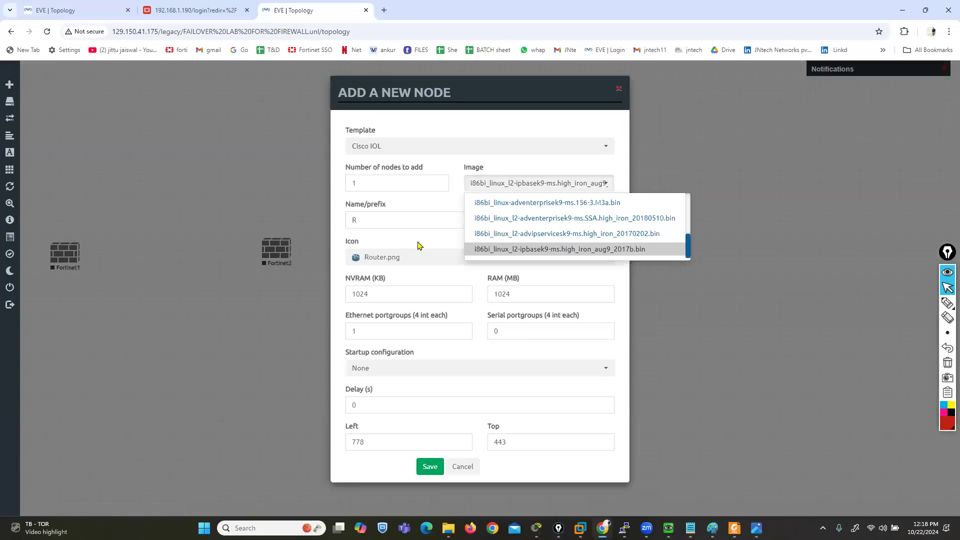
Set the Cisco IOL node's name prefix to SW
left_click(395, 221)
type("sw2")
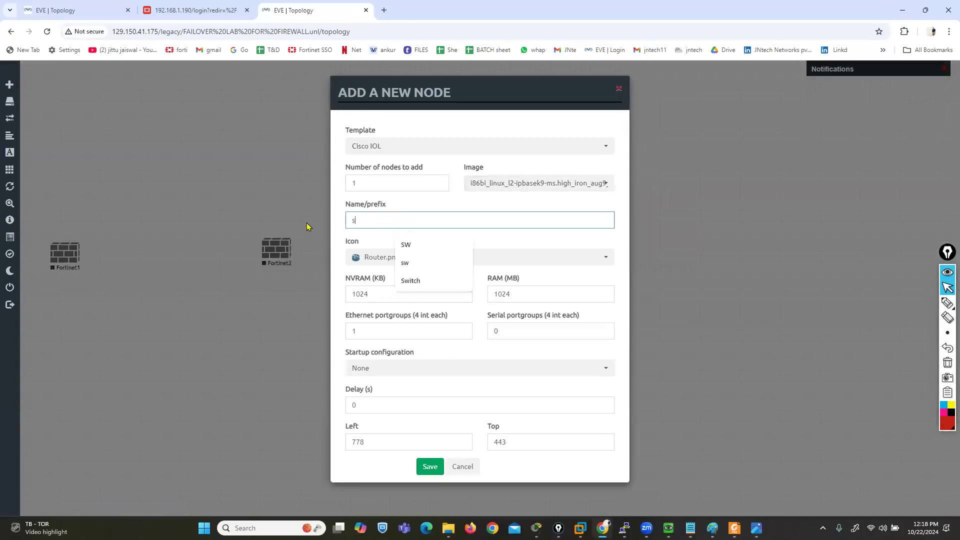
key("BackSpace")
key("BackSpace")
key("BackSpace")
type("SW")
left_click(406, 245)
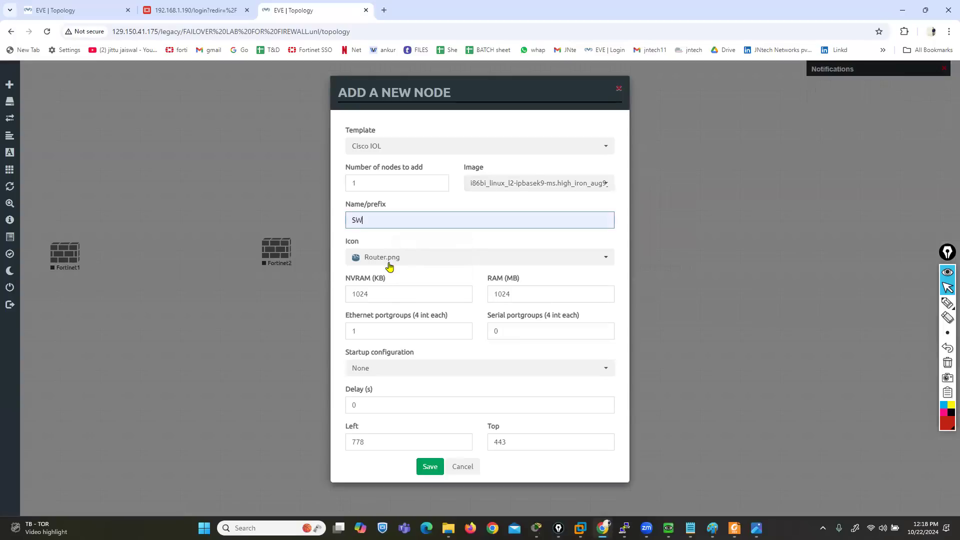
Give the SW nodes the Switch L32.png icon, set the number of nodes to 3 and save them
left_click(390, 258)
scroll(426, 318, "down", 5)
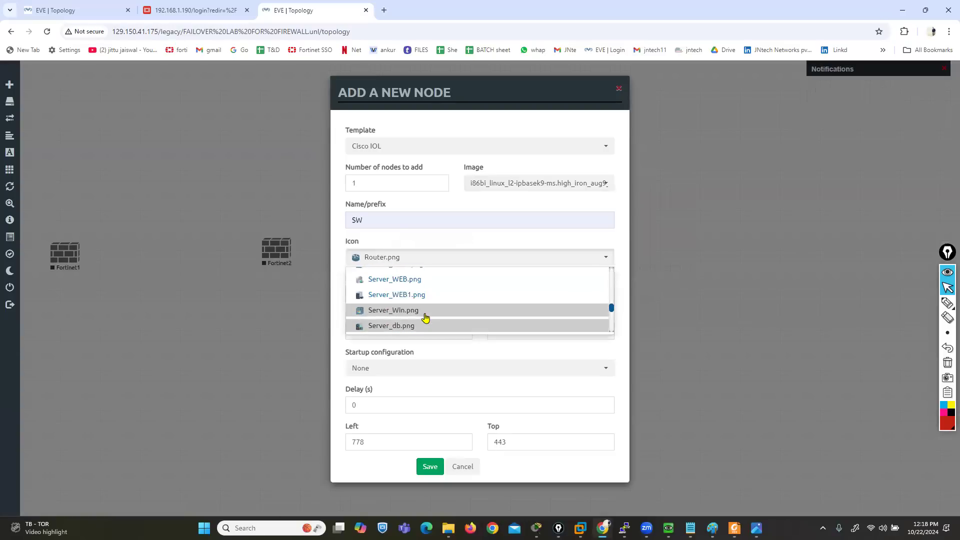
left_click(402, 320)
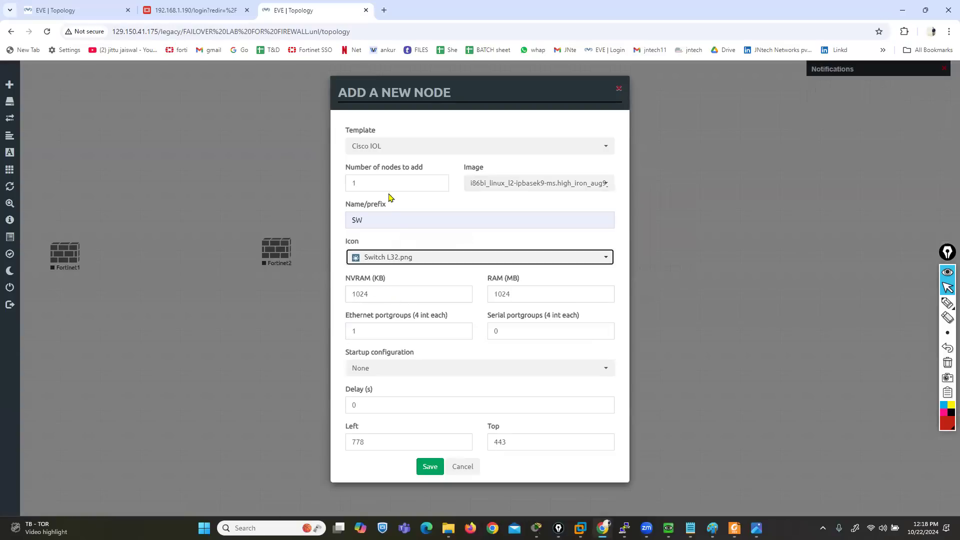
double_click(349, 183)
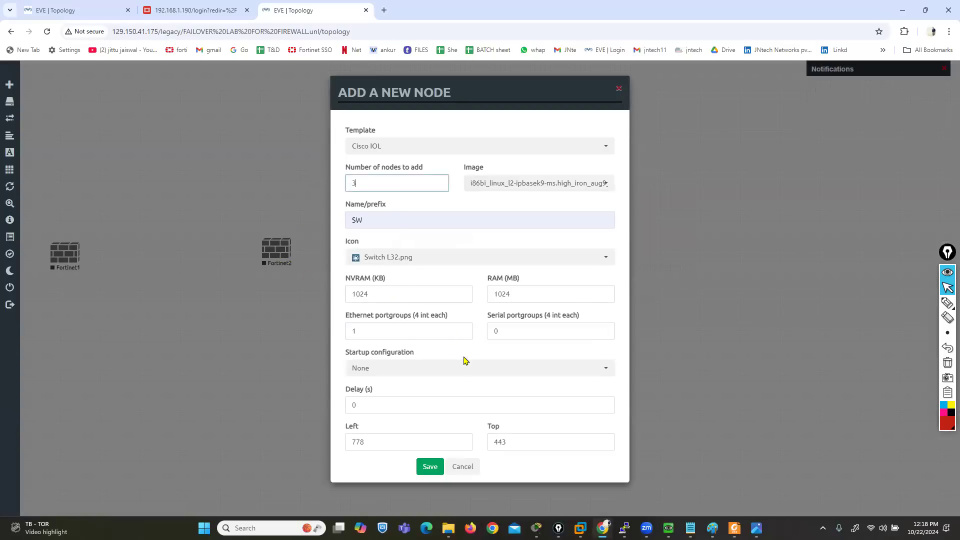
left_click(430, 464)
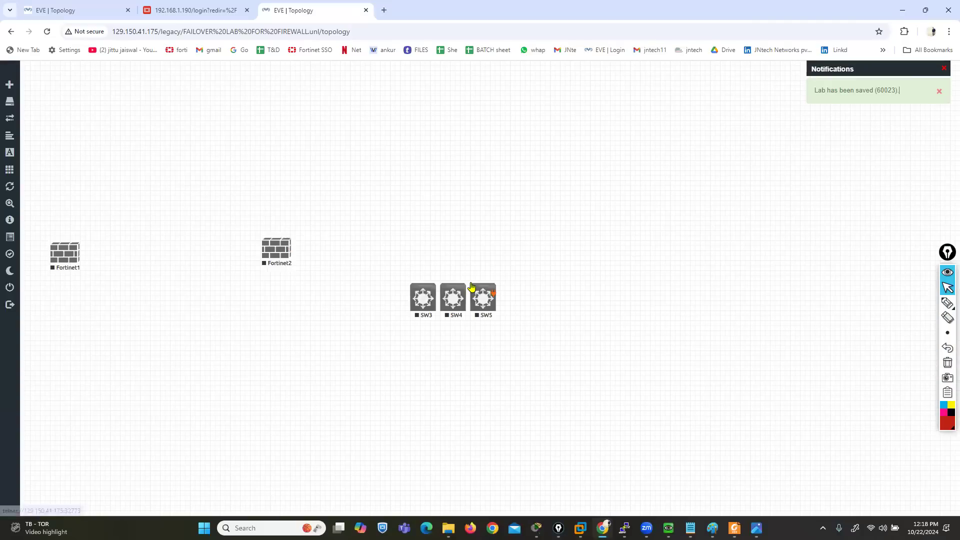
Place SW3 below Fortinet1, SW4 below Fortinet2, and SW5 above and between the two firewalls
left_click_drag(421, 307, 69, 399)
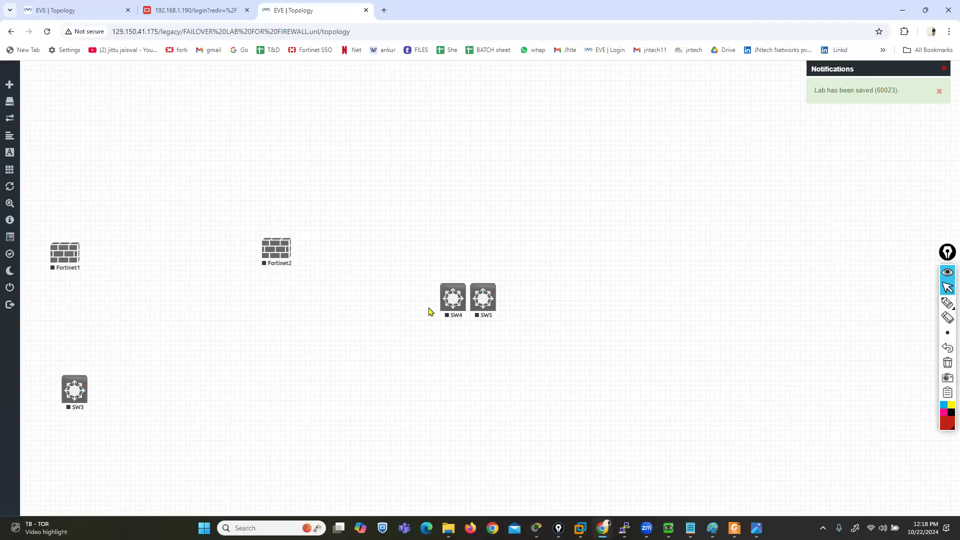
left_click_drag(450, 310, 432, 311)
left_click_drag(331, 310, 281, 405)
left_click_drag(483, 312, 183, 181)
Add a Windows node named LAN-PC and place it below and to the right of SW4
right_click(457, 243)
left_click(478, 260)
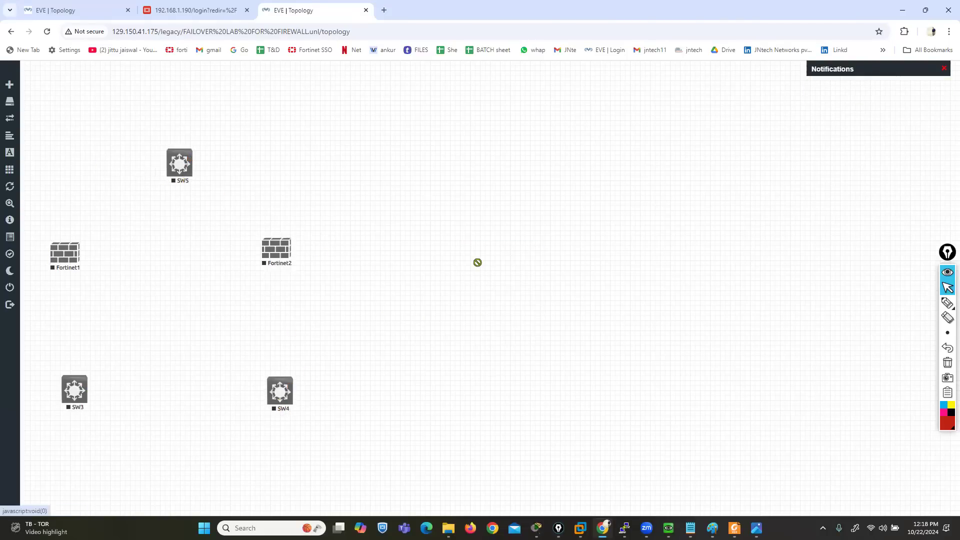
type("WIN")
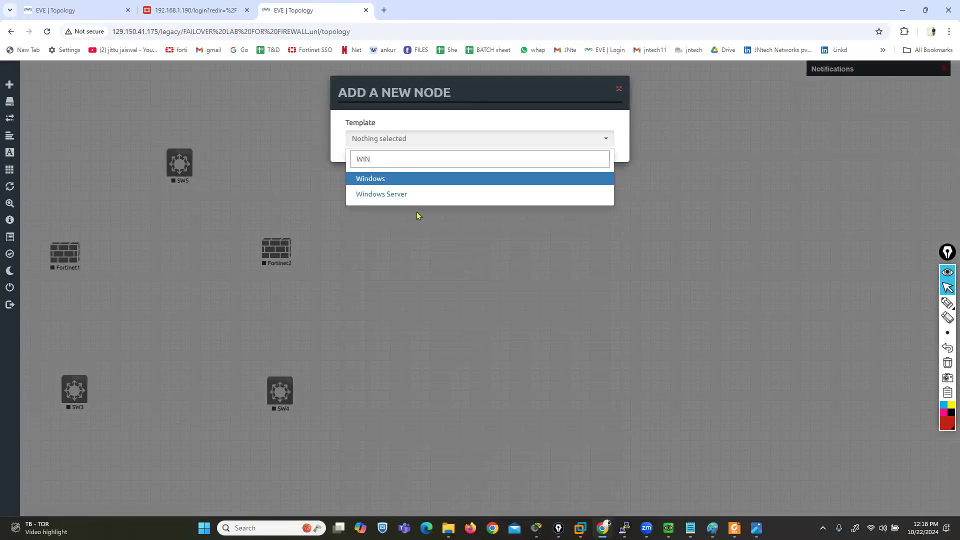
left_click(378, 185)
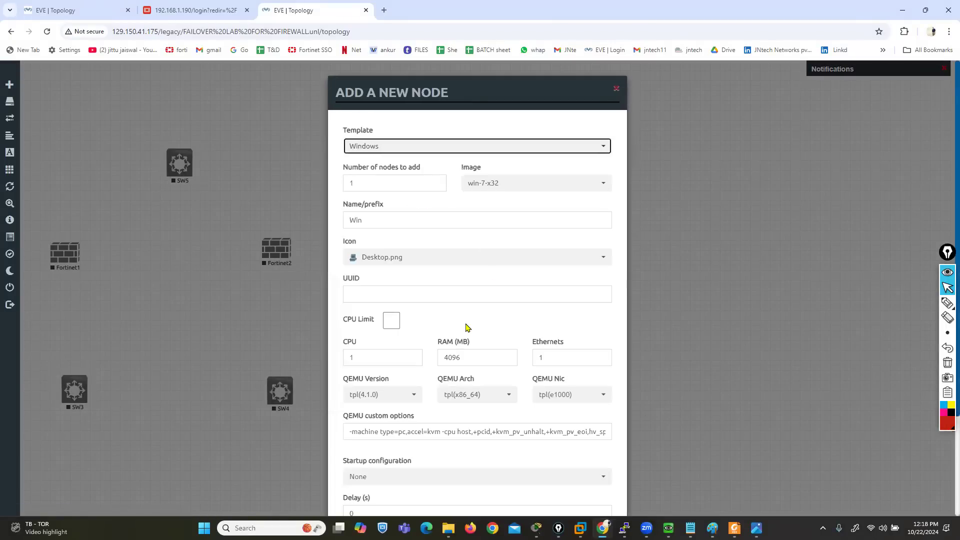
scroll(466, 328, "down", 1)
double_click(374, 167)
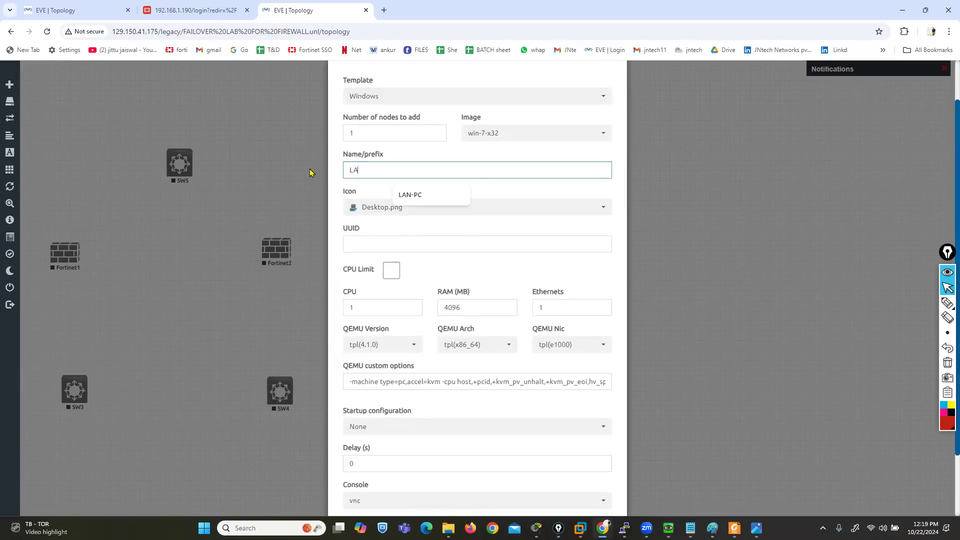
key("Down")
scroll(476, 369, "down", 2)
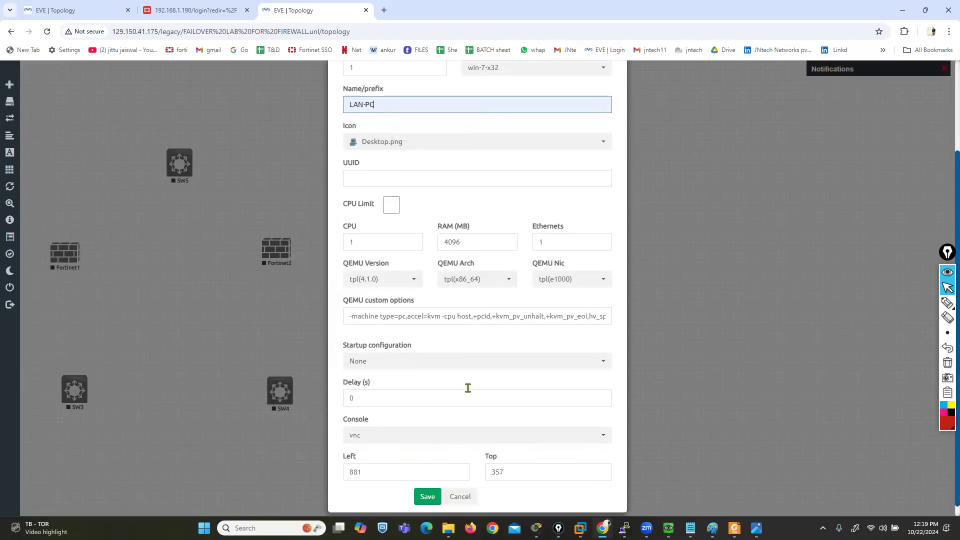
left_click(428, 486)
left_click_drag(479, 263, 366, 479)
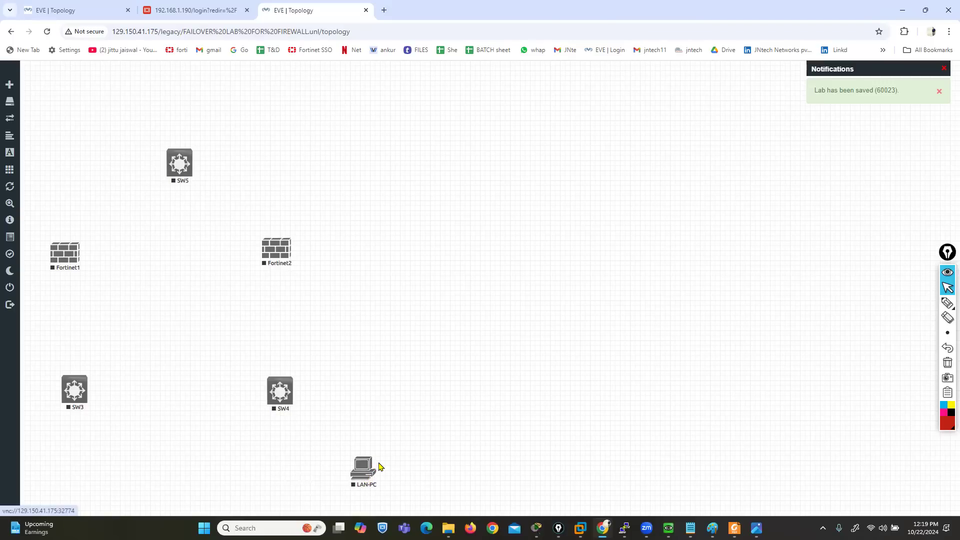
Add a Windows Server node named Winserver, place it below and to the left of SW3, and shift SW3 slightly up and right
right_click(435, 273)
left_click(448, 294)
type("W")
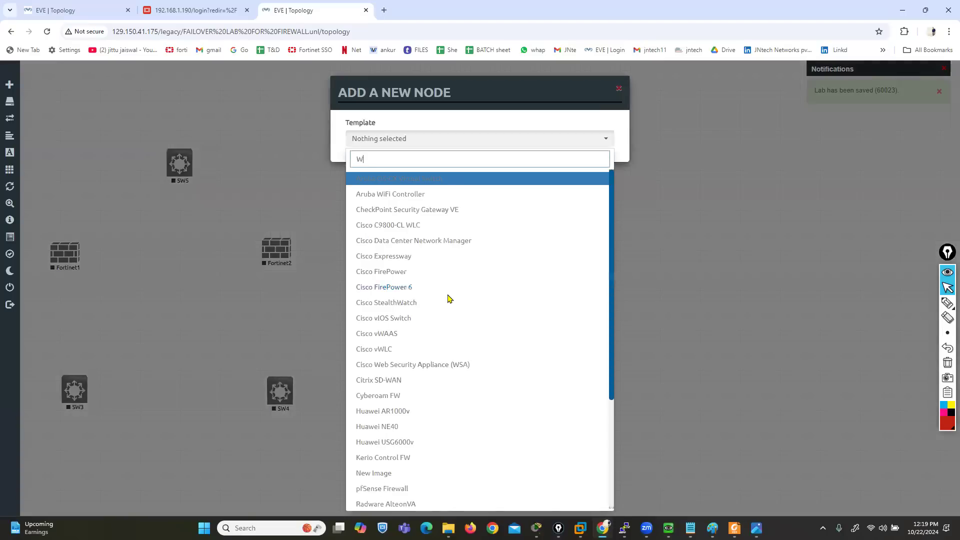
type("in")
left_click(399, 195)
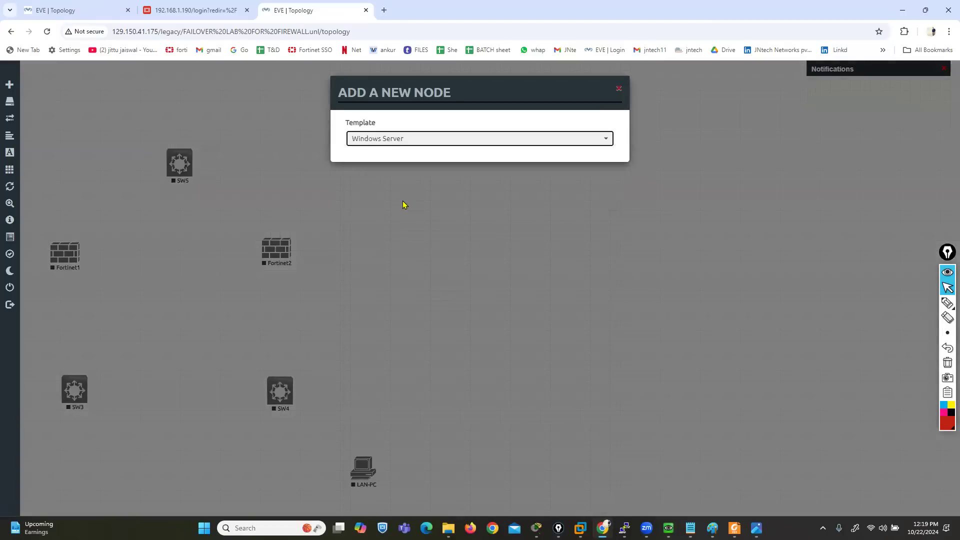
scroll(424, 422, "down", 3)
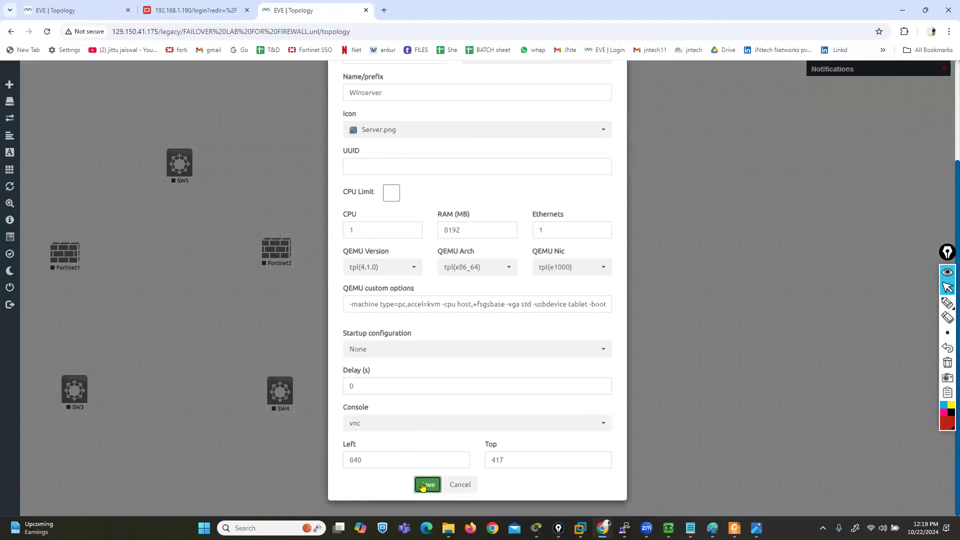
left_click(422, 485)
left_click_drag(458, 286, 30, 488)
left_click_drag(83, 393, 106, 377)
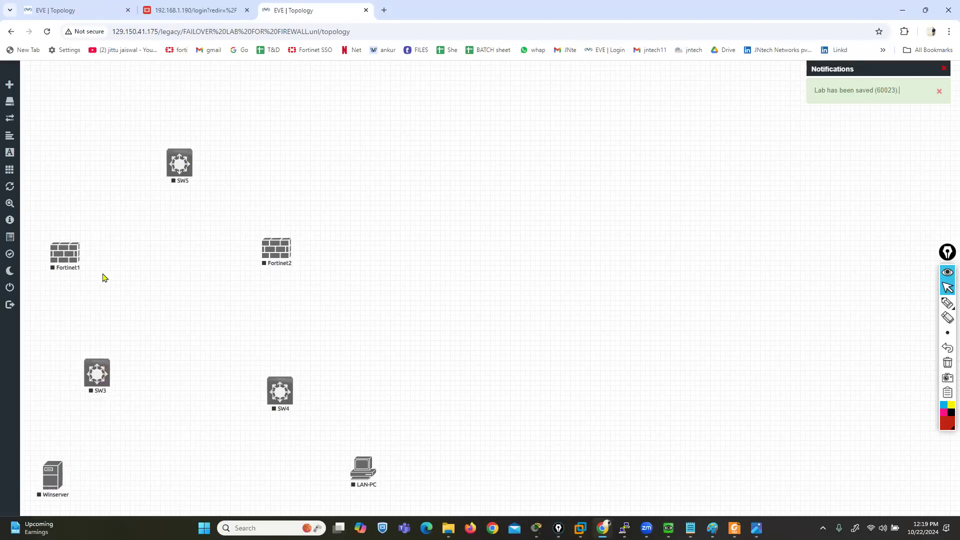
Start a new Cisco IOL node and choose the L3-ADVENTERPRISEK9-M-15.2-M5.3.bin image for it
right_click(456, 175)
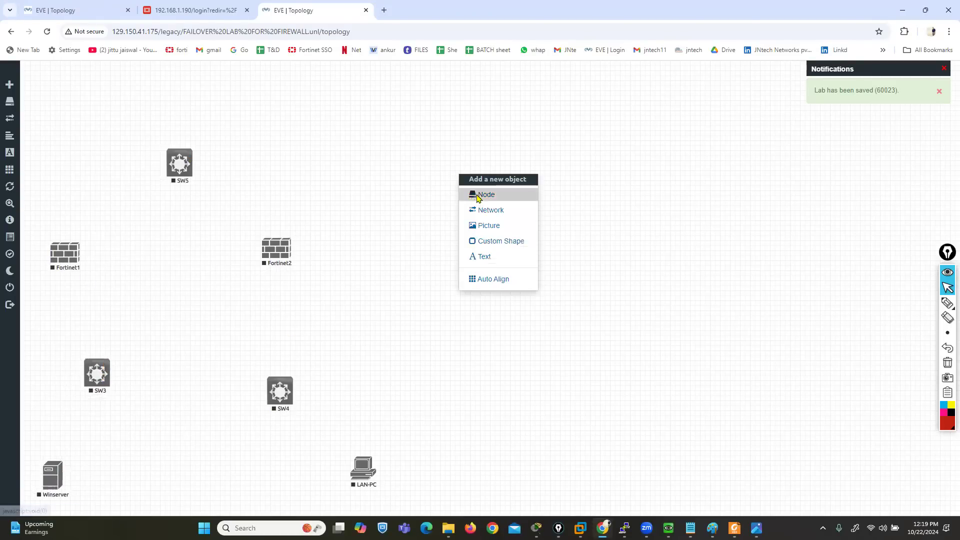
left_click(474, 193)
type("iol")
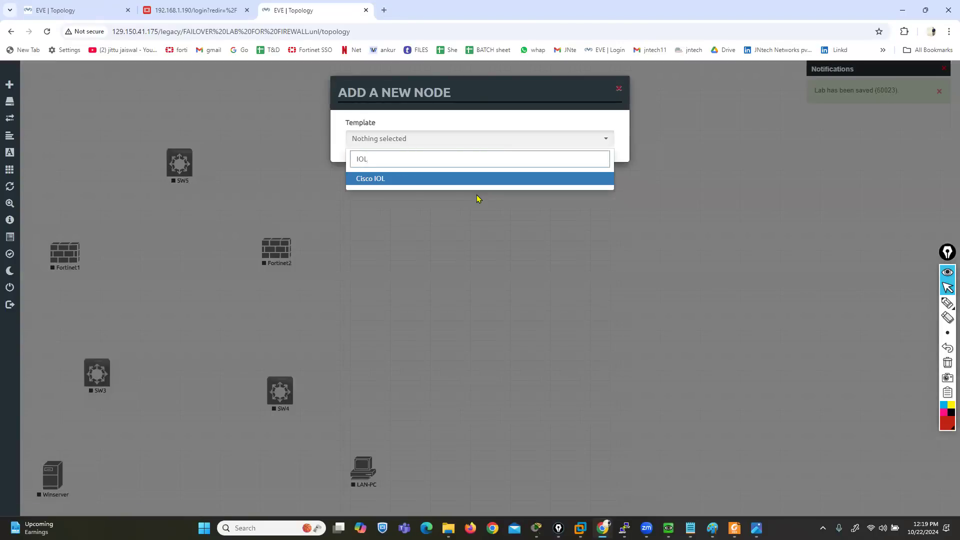
left_click(406, 185)
left_click(498, 189)
scroll(501, 200, "up", 5)
scroll(506, 230, "down", 5)
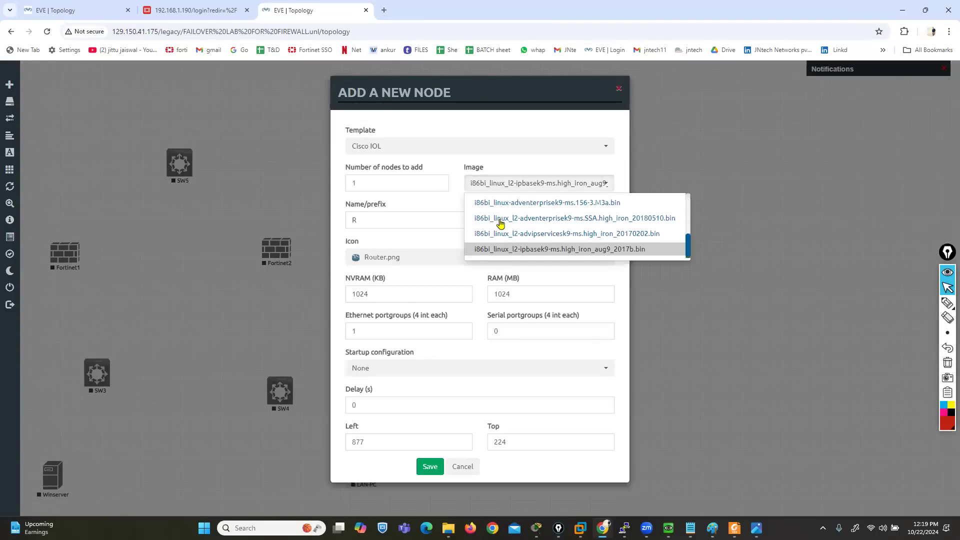
scroll(507, 239, "up", 3)
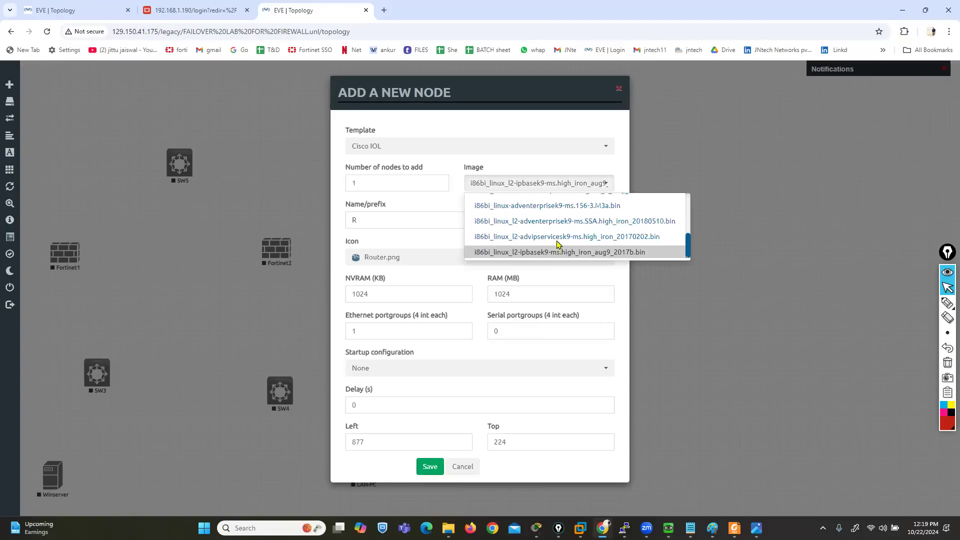
scroll(554, 242, "up", 3)
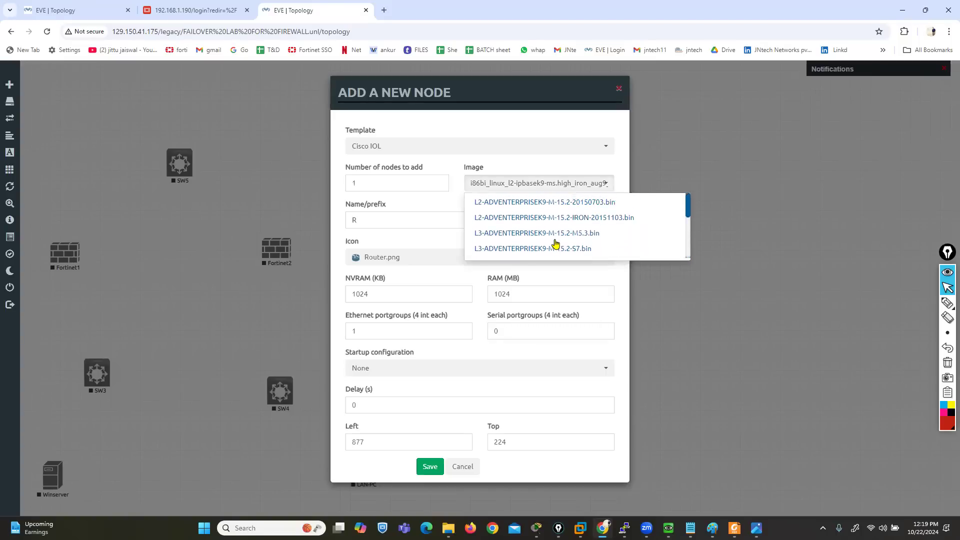
scroll(548, 240, "up", 1)
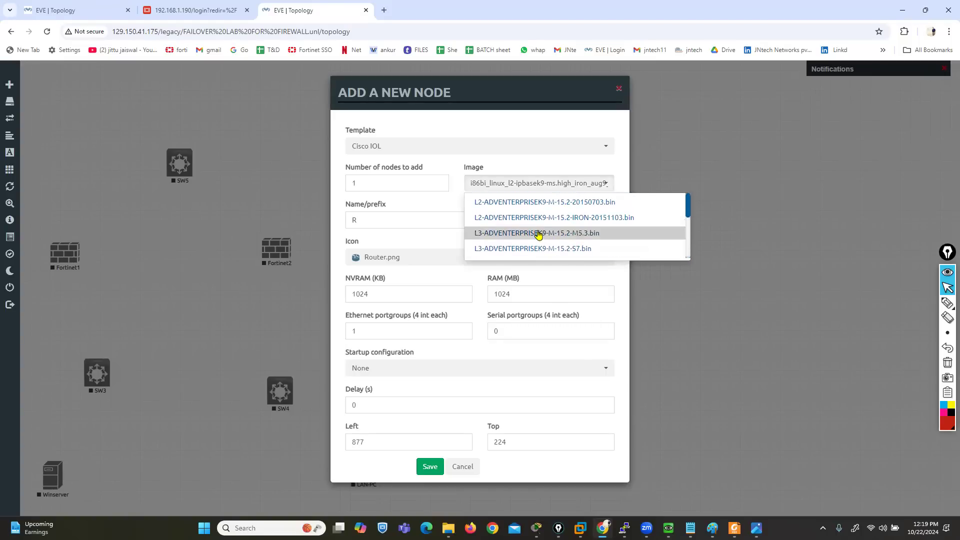
left_click(529, 234)
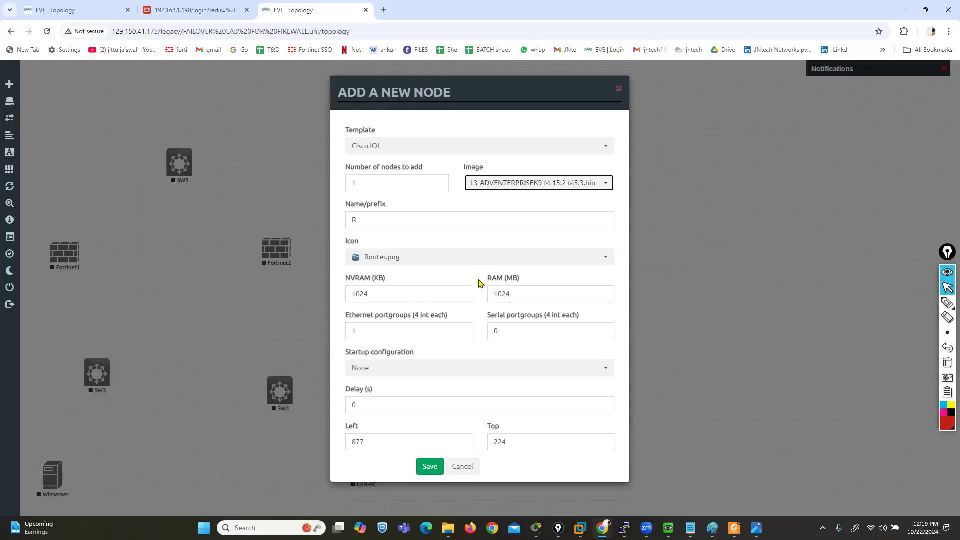
Name the Cisco IOL router node ISP, save it and place it above and to the right of SW5
double_click(347, 220)
key("BackSpace")
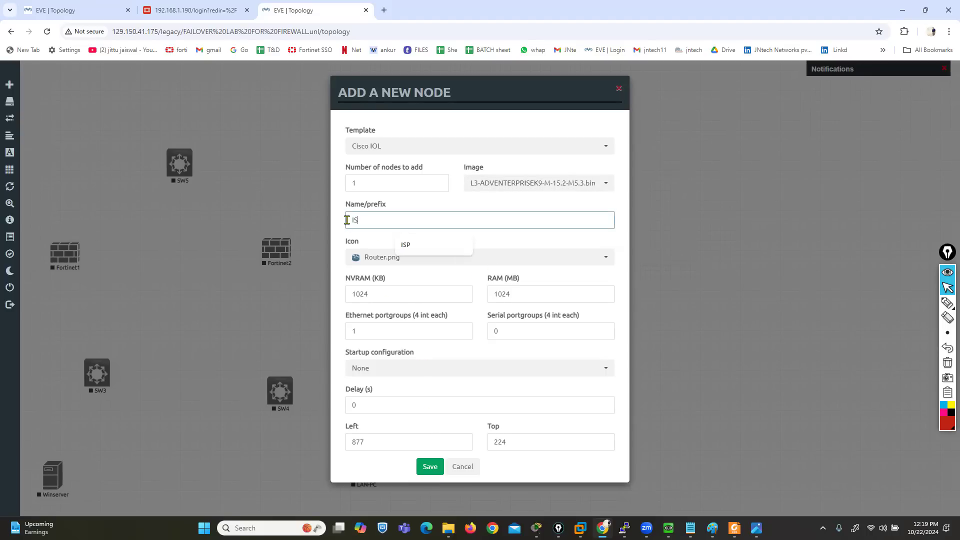
type("IS")
key("Down")
key("Return")
left_click(438, 472)
left_click_drag(256, 96, 289, 80)
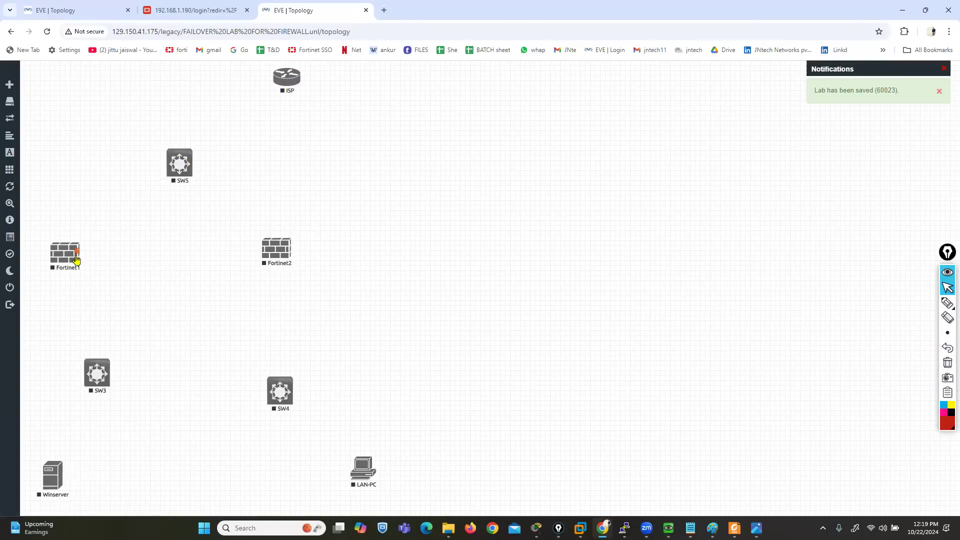
Connect SW3 e0/0 to Fortinet1 port1, SW3 e0/1 to Fortinet2 port1, and SW3 e0/2 to Winserver e0
left_click_drag(78, 255, 97, 374)
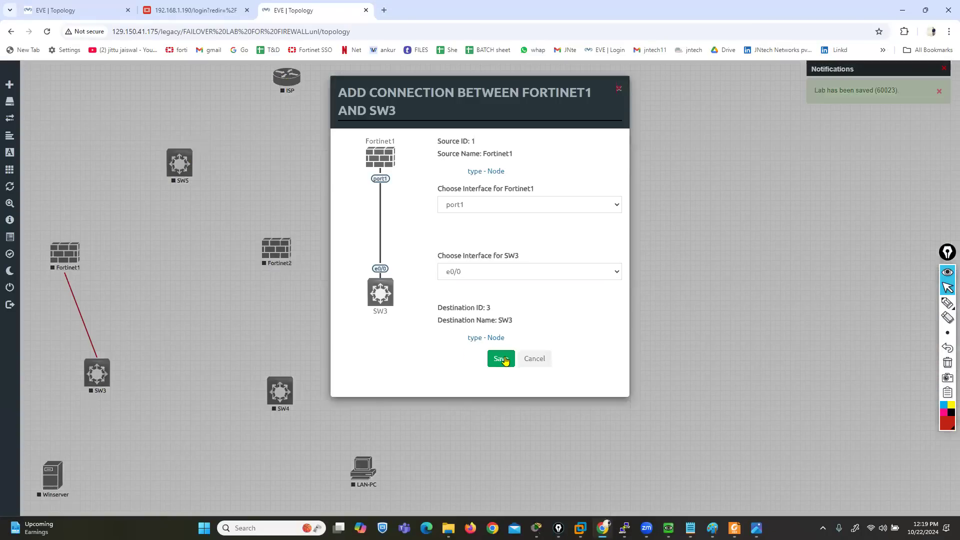
left_click(501, 359)
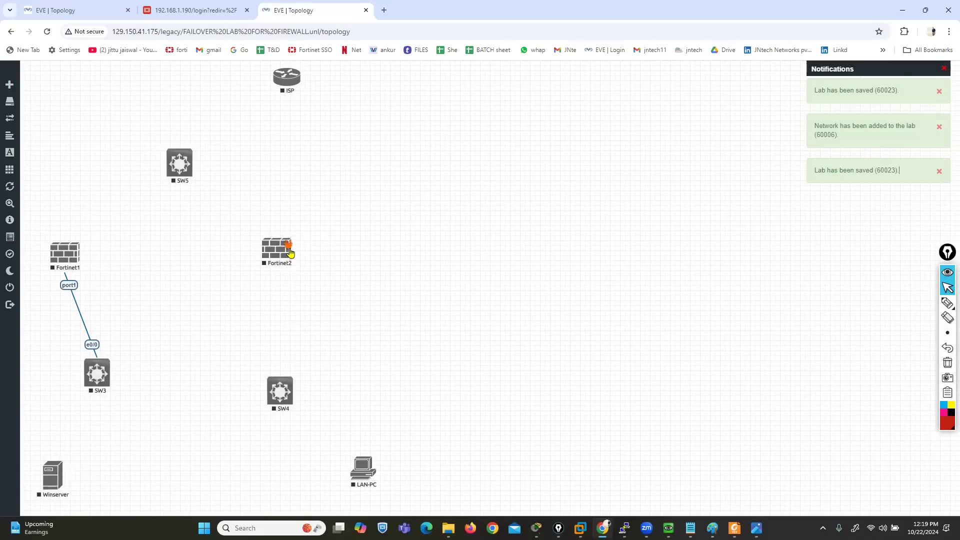
left_click_drag(290, 251, 97, 373)
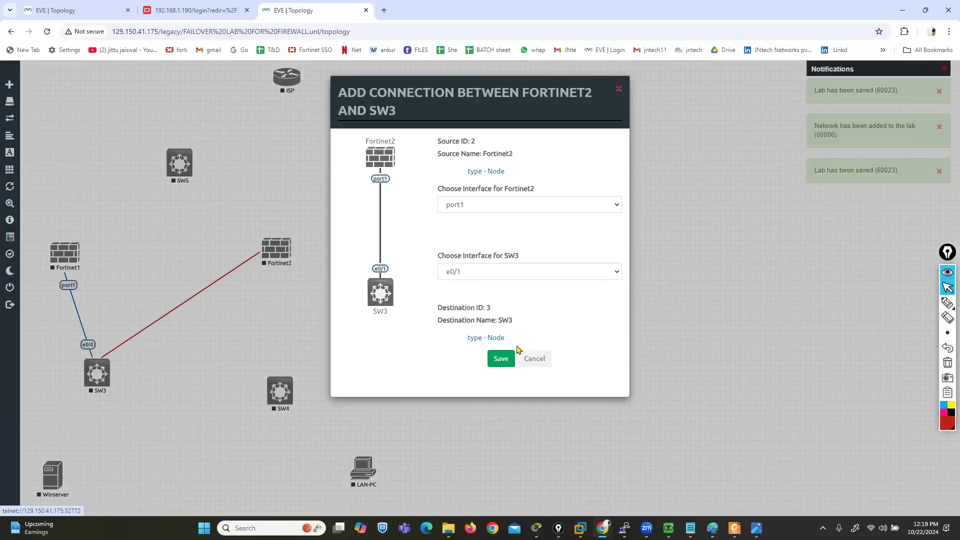
left_click(500, 359)
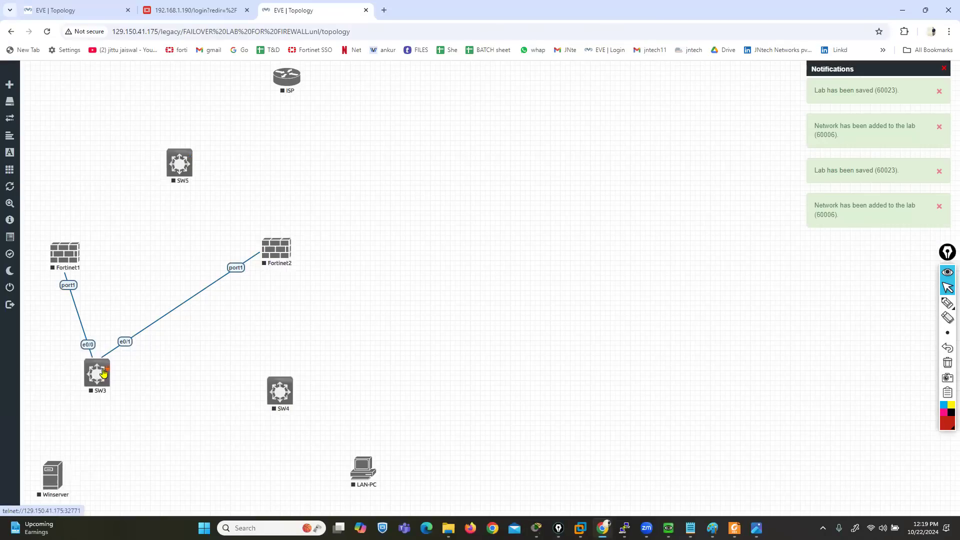
left_click_drag(103, 373, 51, 481)
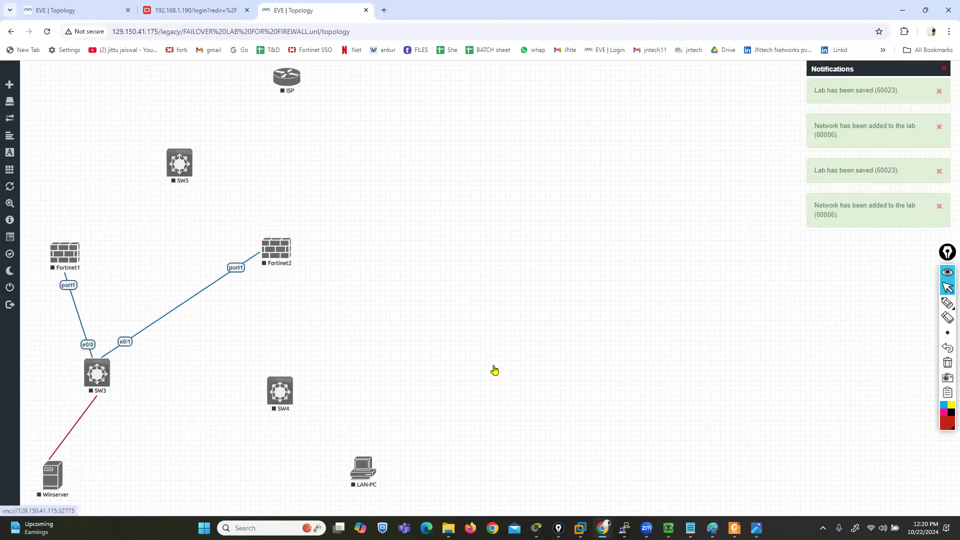
left_click(496, 359)
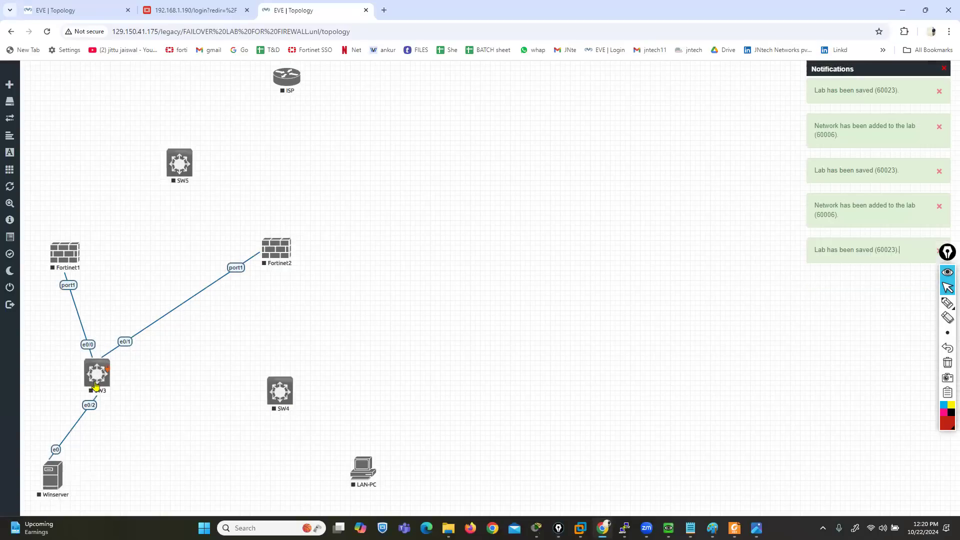
Rearrange the nodes: SW3 farther down below Fortinet1, Winserver just right of SW3, and both firewalls slightly higher and level with each other
left_click_drag(97, 373, 52, 406)
left_click_drag(62, 463, 98, 461)
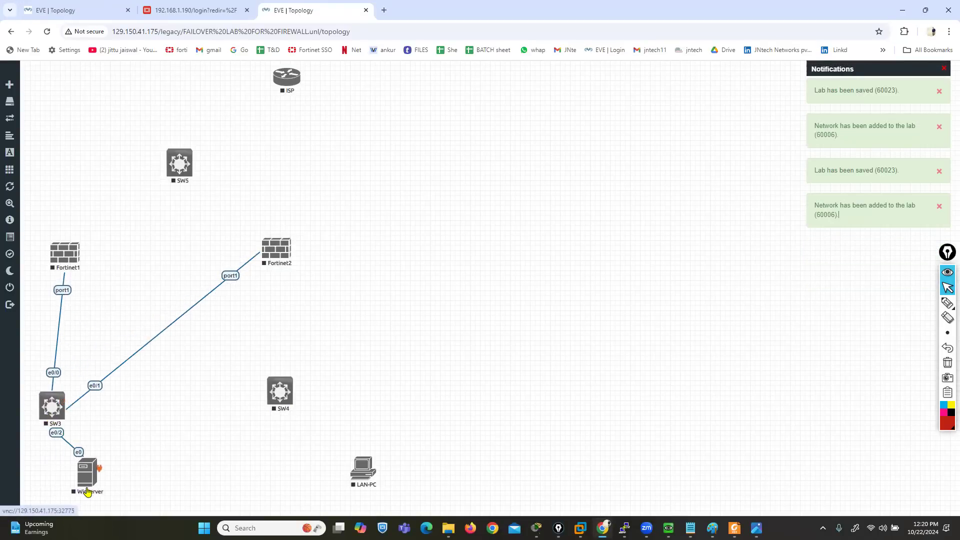
mouse_move(47, 415)
left_mouse_down()
mouse_move(49, 449)
mouse_move(50, 419)
left_mouse_up()
left_click_drag(56, 265, 49, 244)
left_click_drag(269, 237, 263, 217)
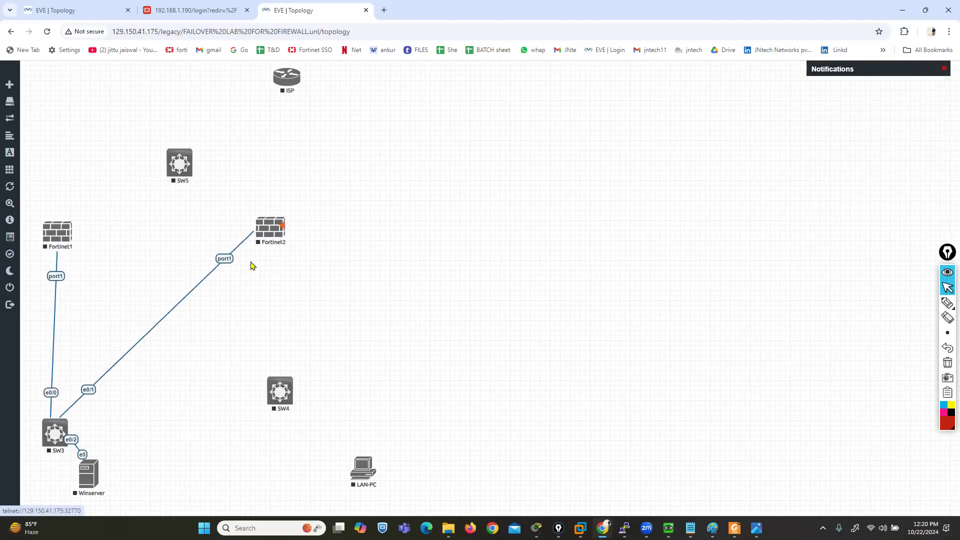
left_click_drag(86, 480, 124, 481)
left_click_drag(60, 441, 67, 473)
left_click_drag(55, 242, 59, 239)
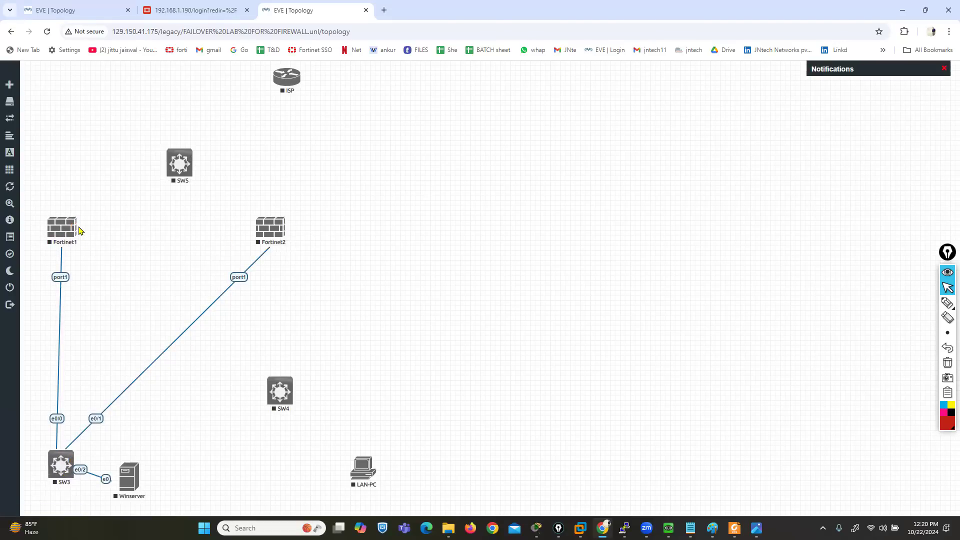
Connect Fortinet1 port2 to SW4 e0/0 and Fortinet2 port2 to SW4 e0/1, and move SW4 down to about SW3's level
left_click_drag(75, 228, 280, 392)
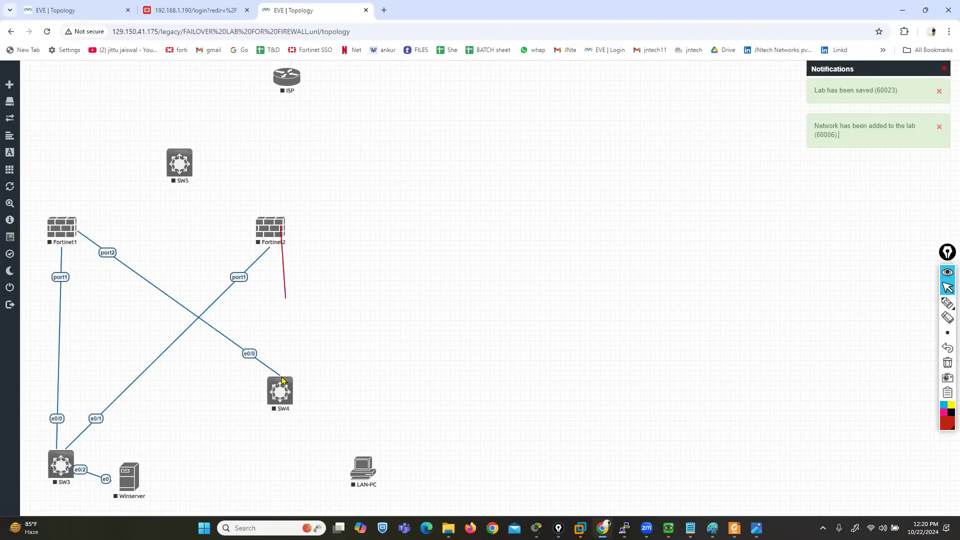
left_click_drag(283, 380, 282, 388)
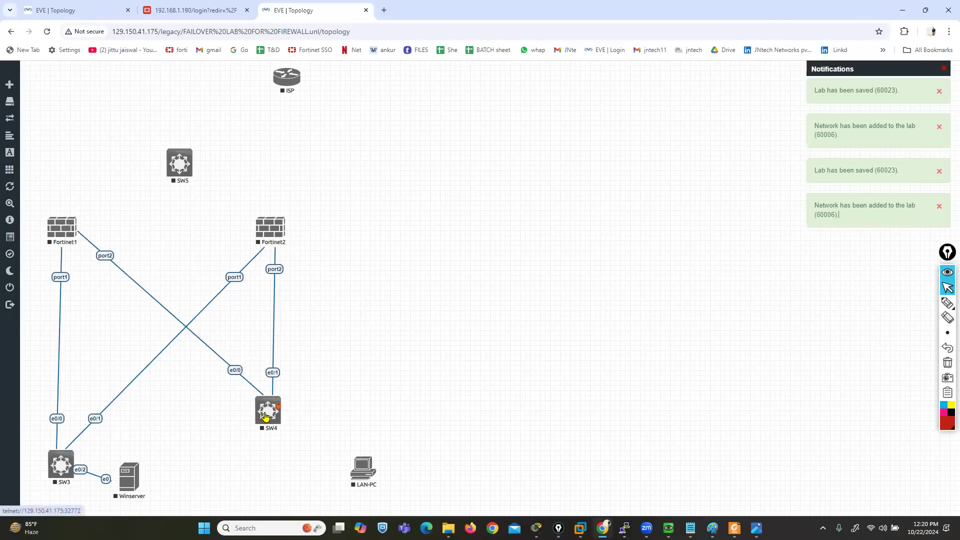
left_click_drag(265, 417, 264, 461)
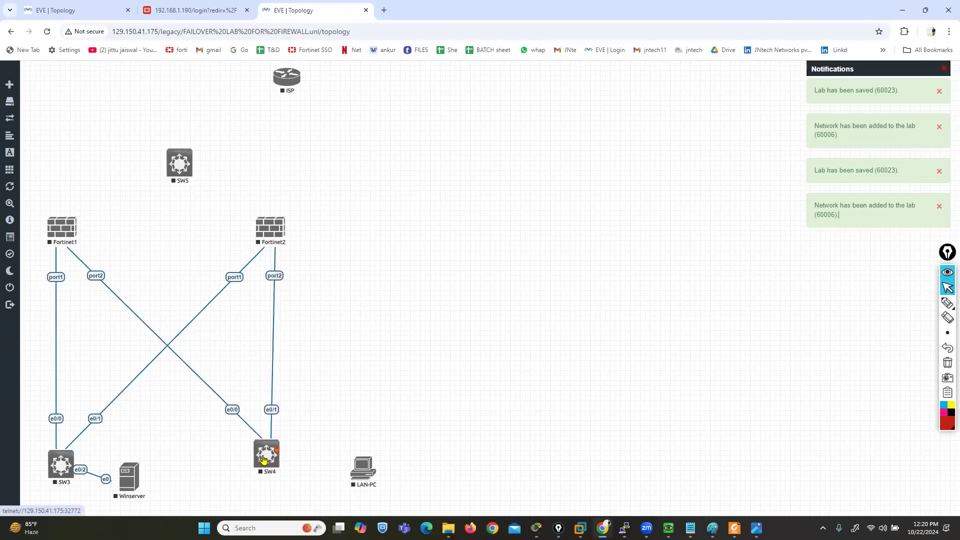
Connect Fortinet1 port3 to SW5 e0/0 and Fortinet2 port3 to SW5 e0/1
left_click_drag(74, 234, 180, 164)
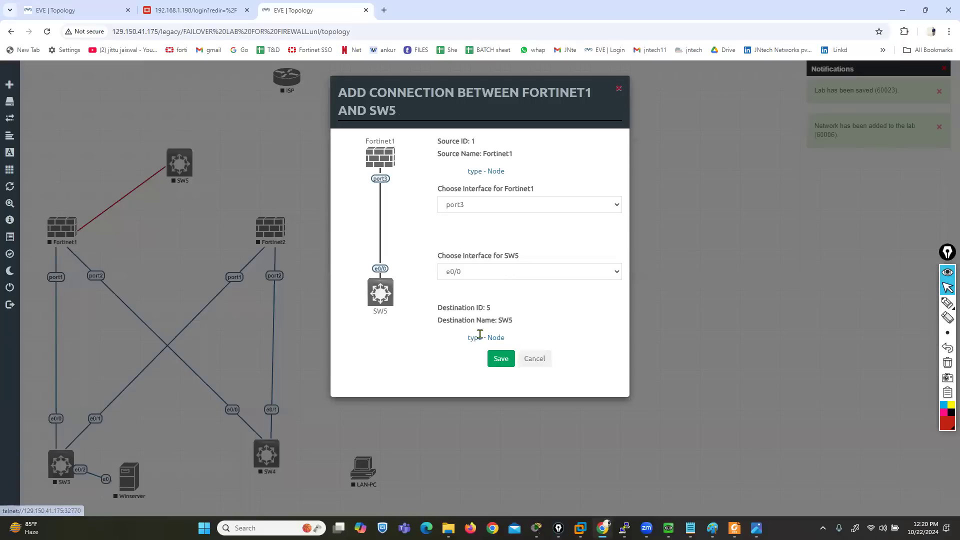
left_click(501, 359)
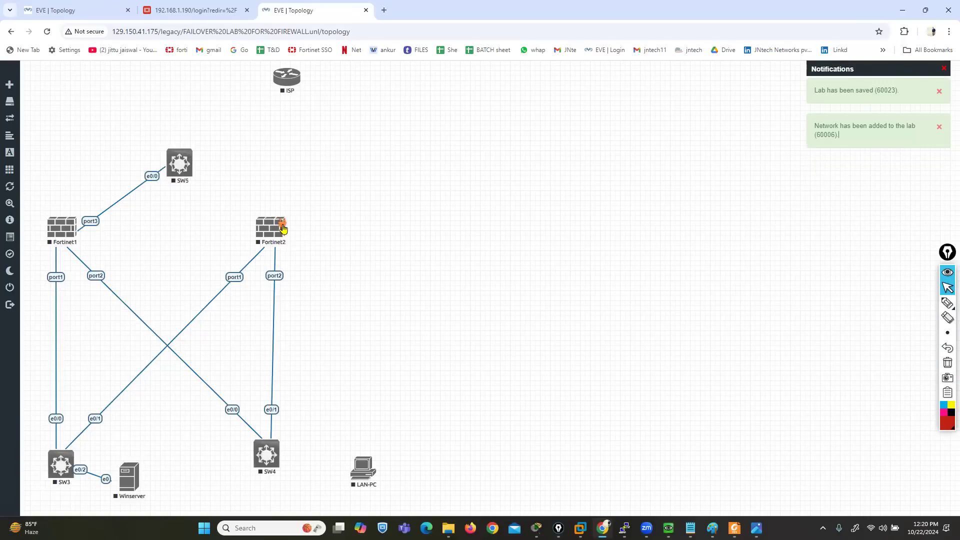
left_click_drag(195, 166, 193, 168)
left_click(504, 362)
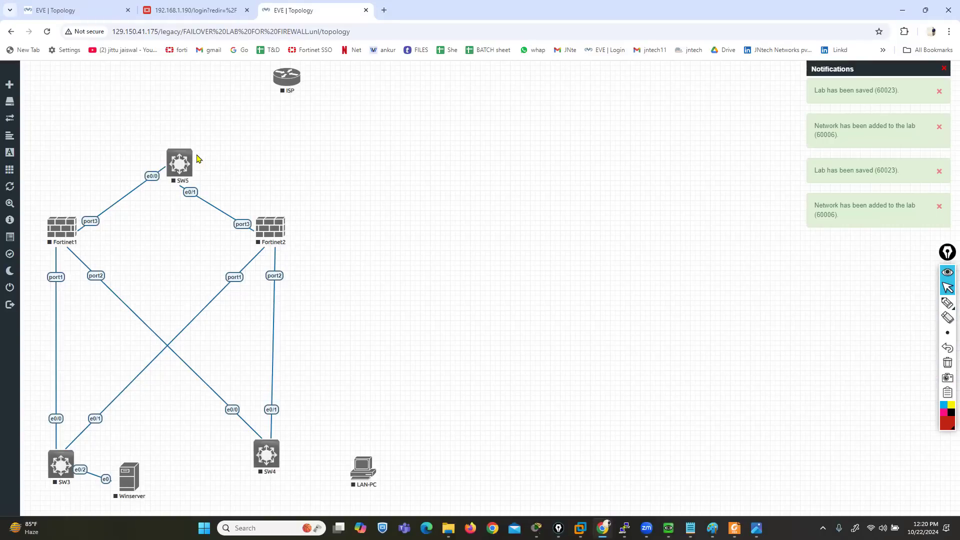
Connect SW5 e0/2 to ISP e0/0 and move SW5 up to about the ISP router's level
left_click_drag(277, 90, 303, 93)
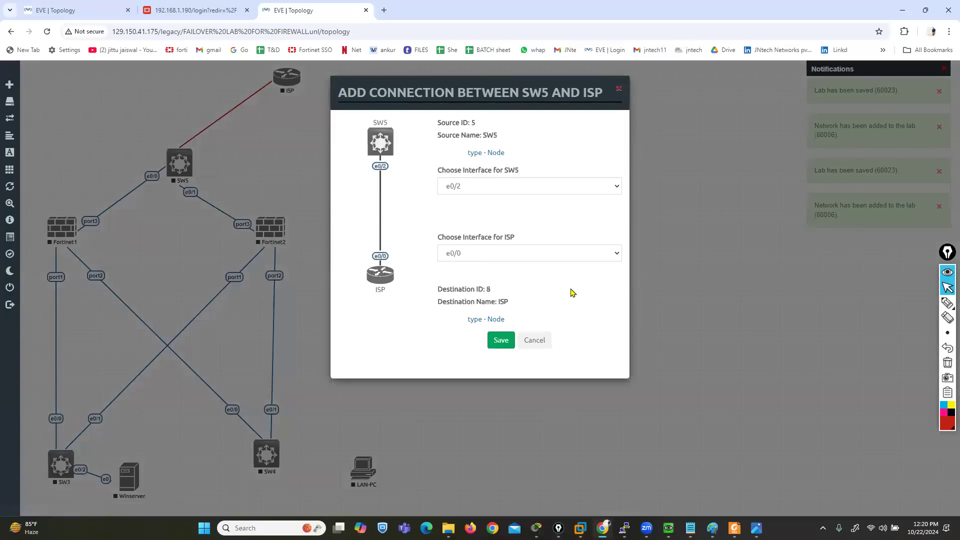
left_click(503, 340)
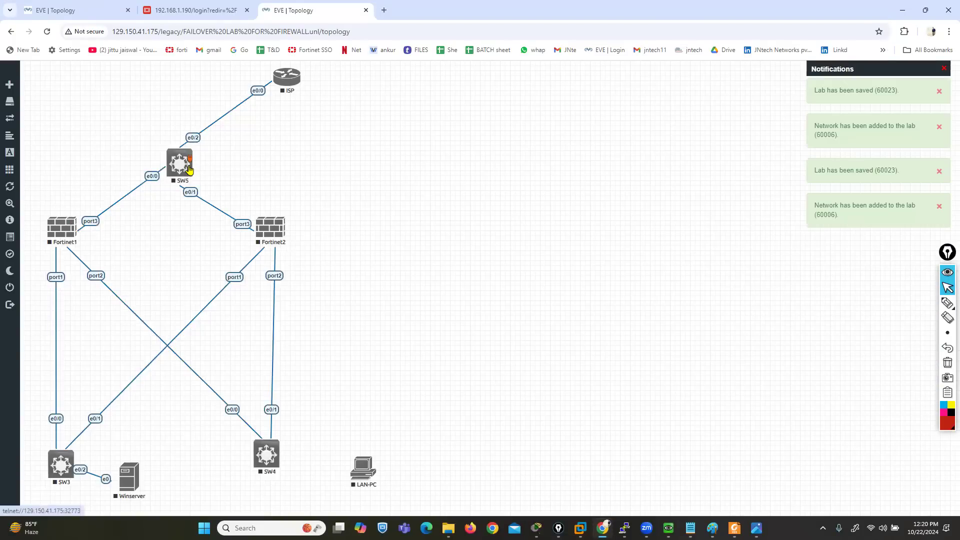
left_click_drag(189, 169, 166, 95)
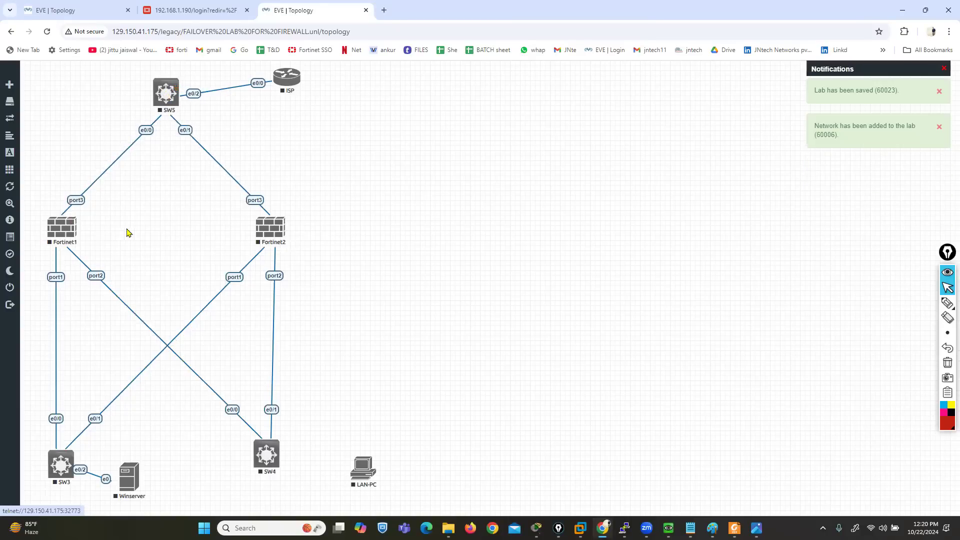
Link Fortinet1 and Fortinet2 with two direct connections, port4 to port4 and port5 to port5
left_click_drag(75, 224, 270, 226)
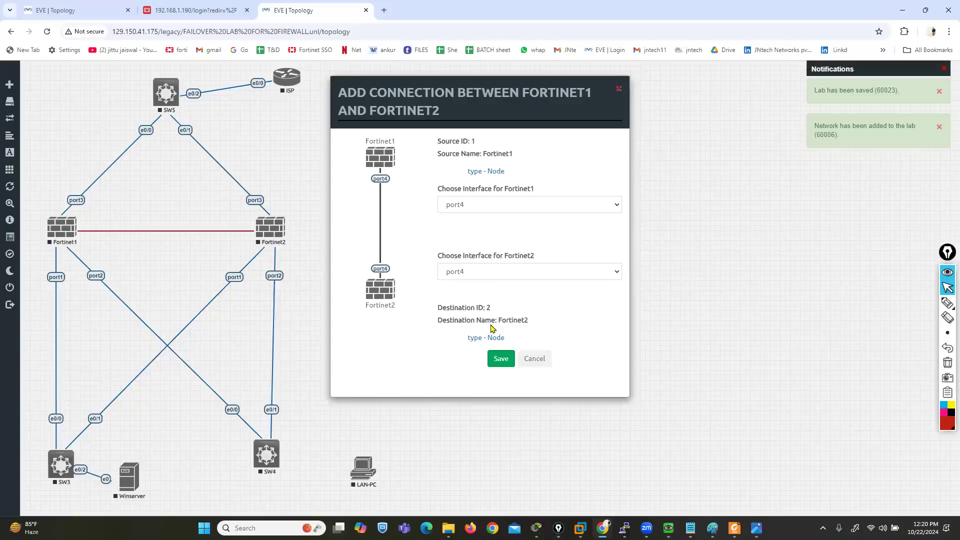
key("Return")
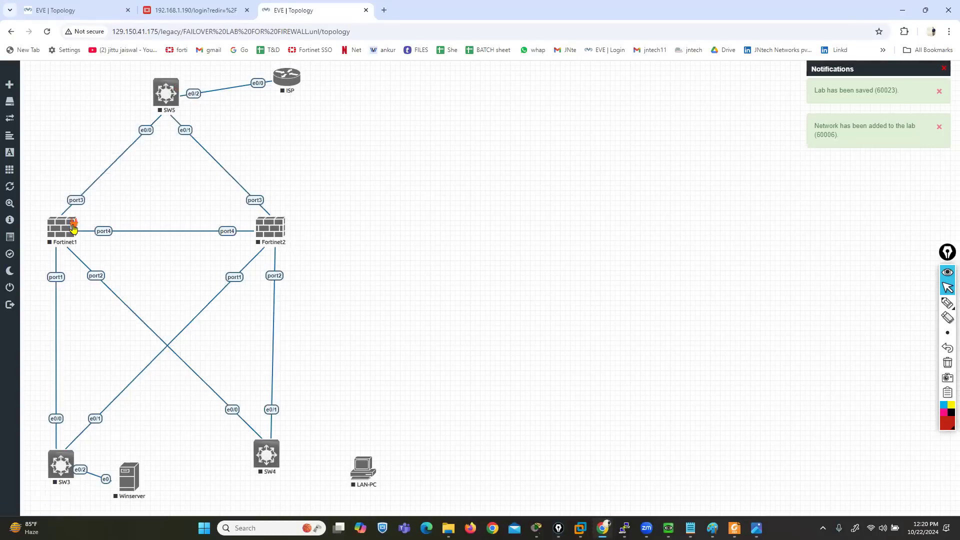
left_click_drag(74, 223, 271, 228)
left_click(498, 357)
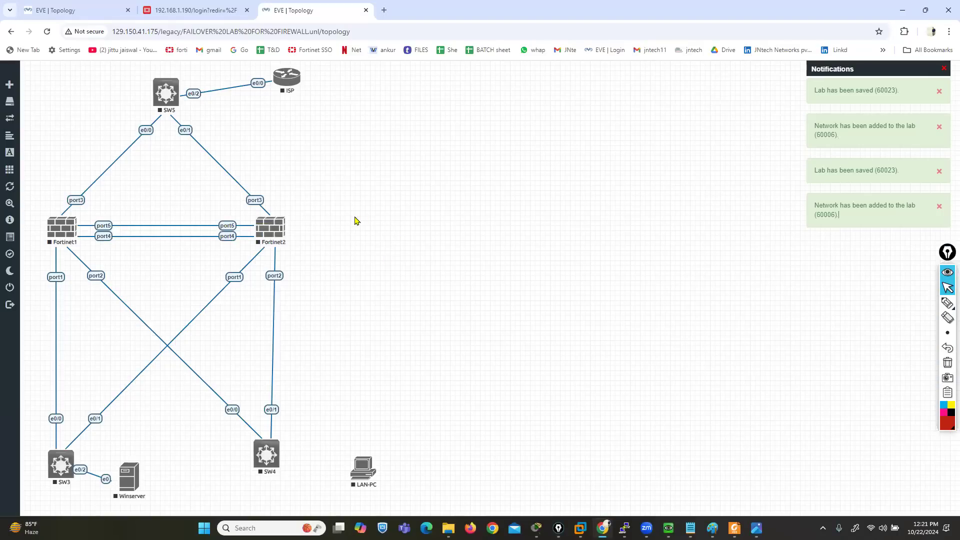
Add a size 20 text label with HA1 and HA2 separated by blank lines, and place it across the two firewall-to-firewall links
right_click(357, 221)
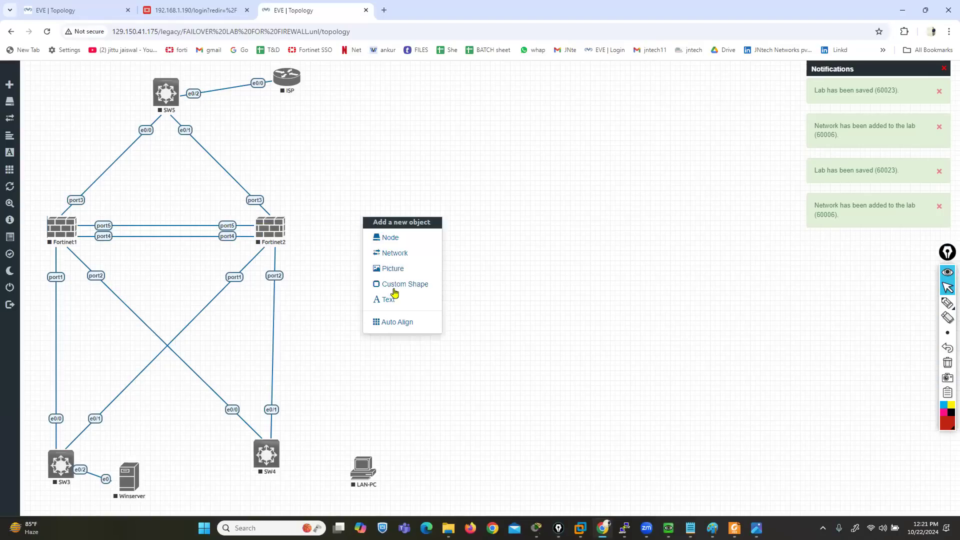
left_click(389, 301)
type("HA1")
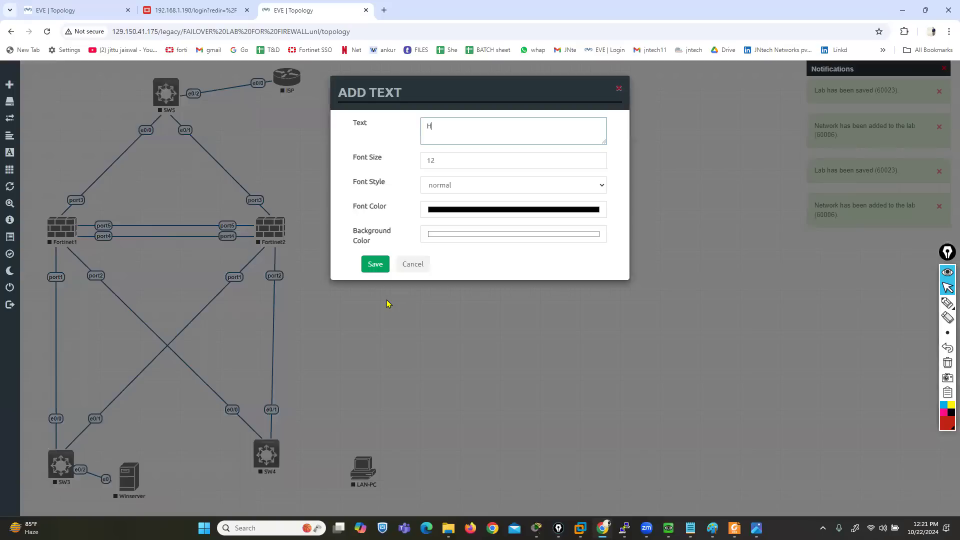
key("Return")
key("Return")
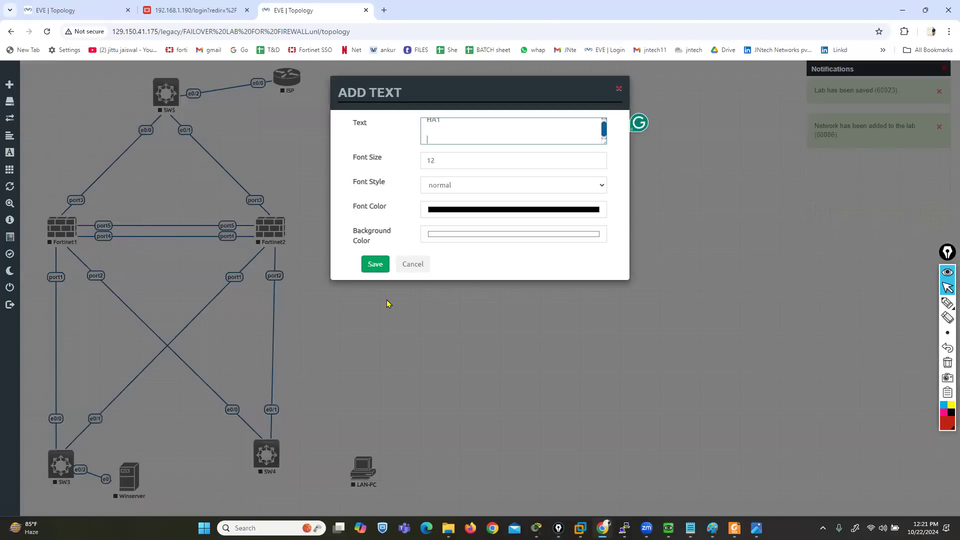
type("HA2")
key("Tab")
type("20")
left_click(374, 264)
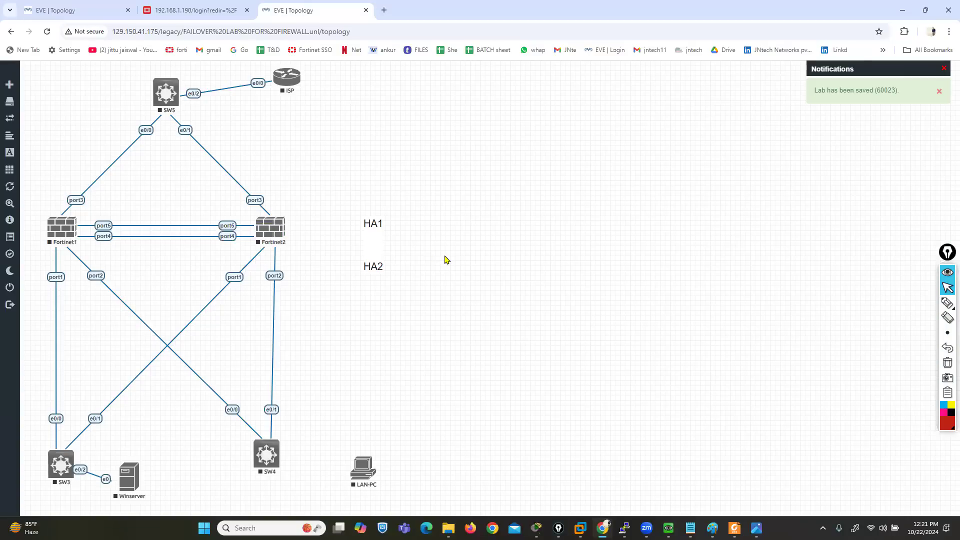
left_click_drag(360, 241, 155, 232)
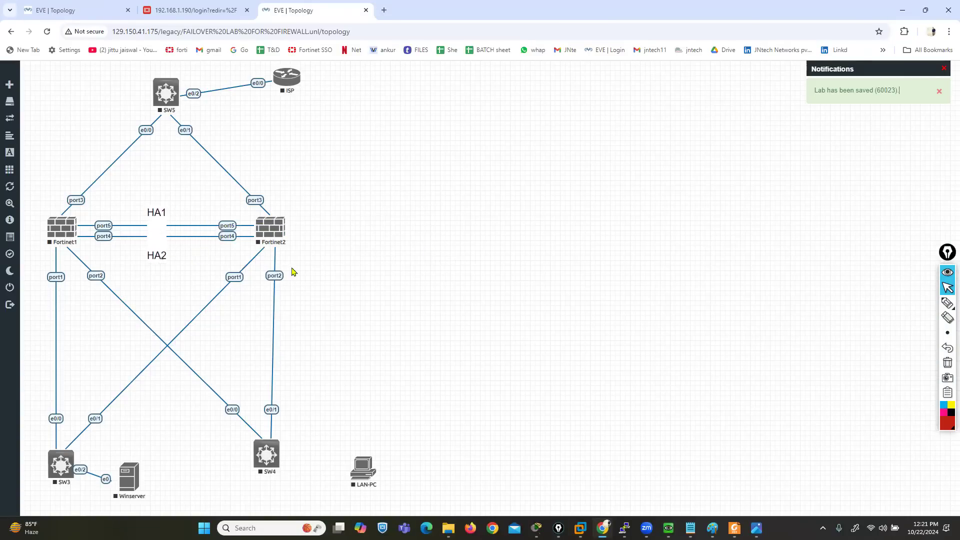
Add a dark red, size 20 text label reading MGMT with 199.199.199.0/24 on its second line, and place it above SW3
right_click(402, 239)
left_click(429, 321)
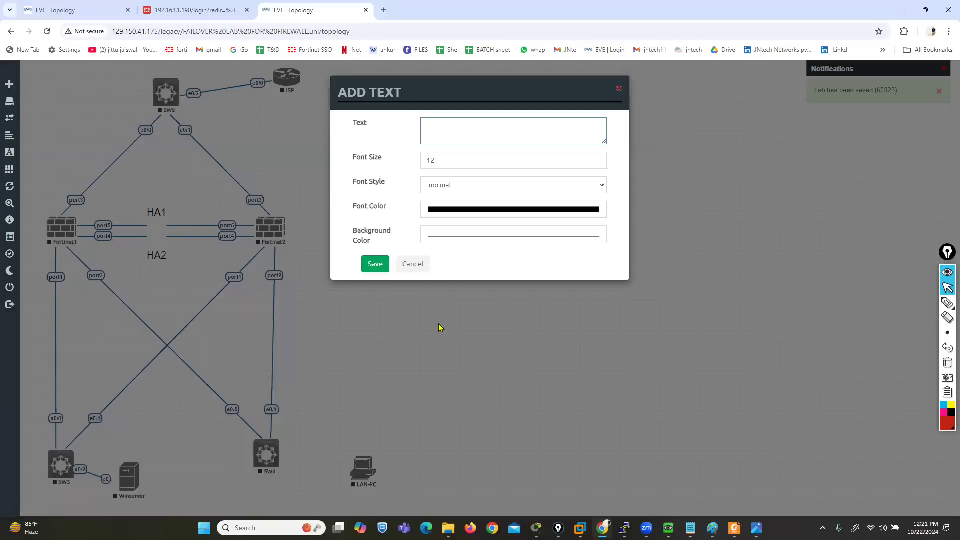
type("MGMT")
key("Return")
type("199.199.19")
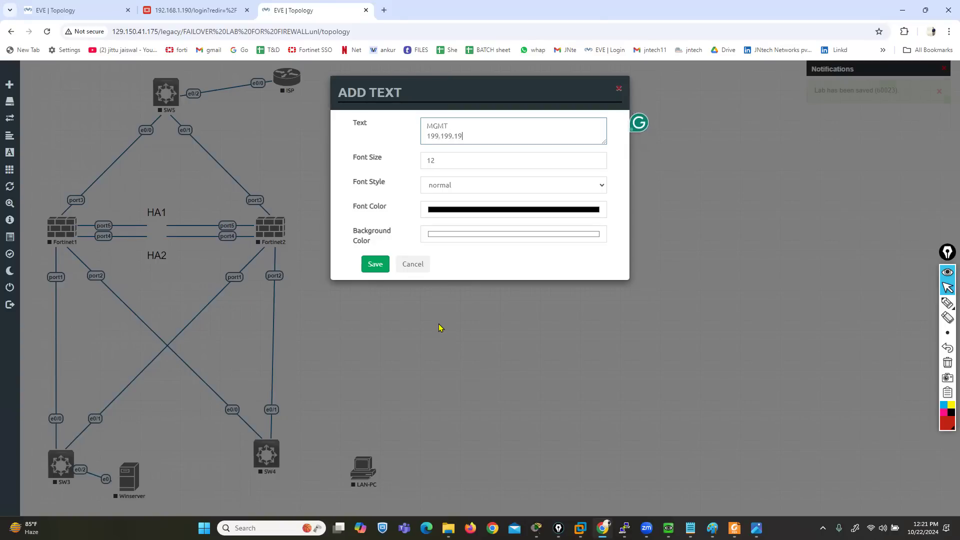
type("9.0/24")
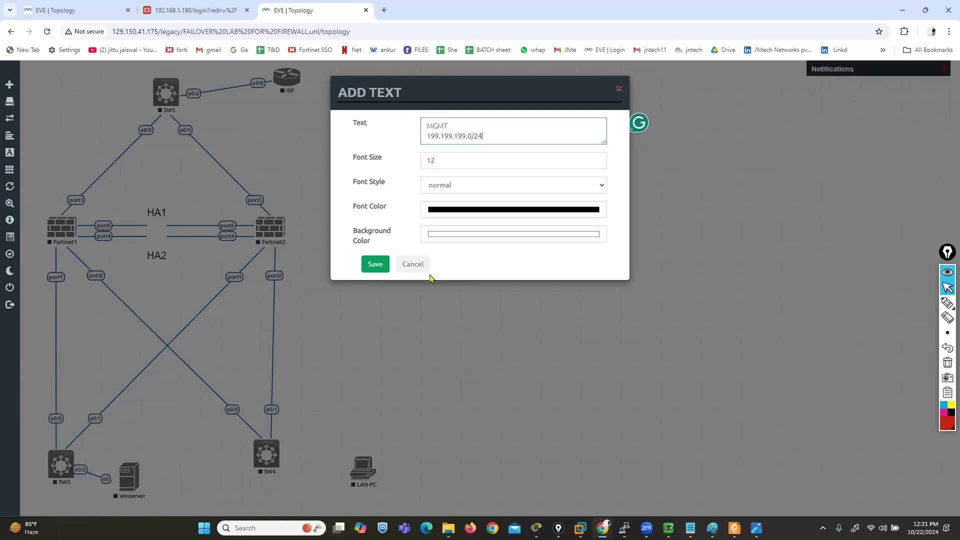
double_click(447, 158)
type("20")
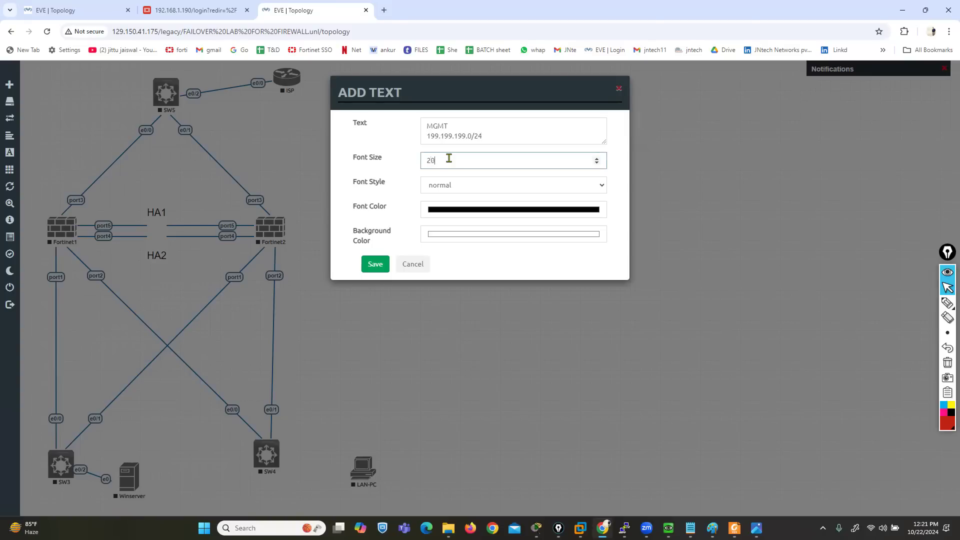
left_click(554, 216)
left_click(530, 252)
left_click(406, 213)
left_click(375, 265)
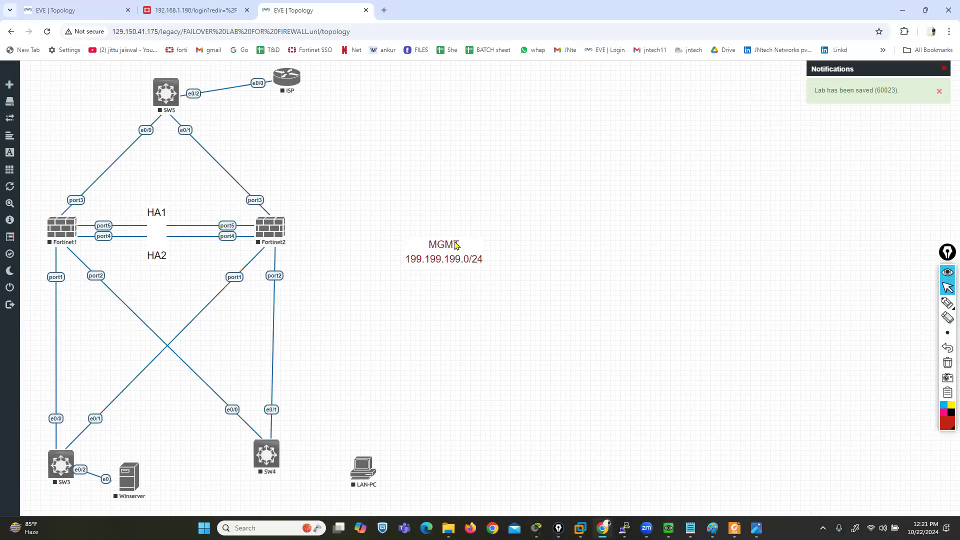
left_click_drag(456, 245, 72, 390)
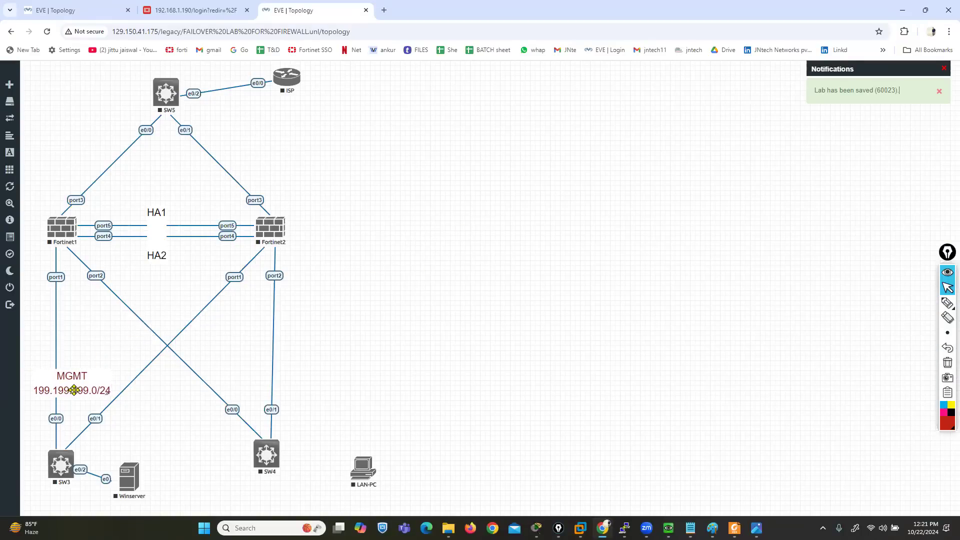
Add a dark green, size 20 text label reading LAN with 200.200.200.0/24 on its second line, and place it above SW4
right_click(514, 142)
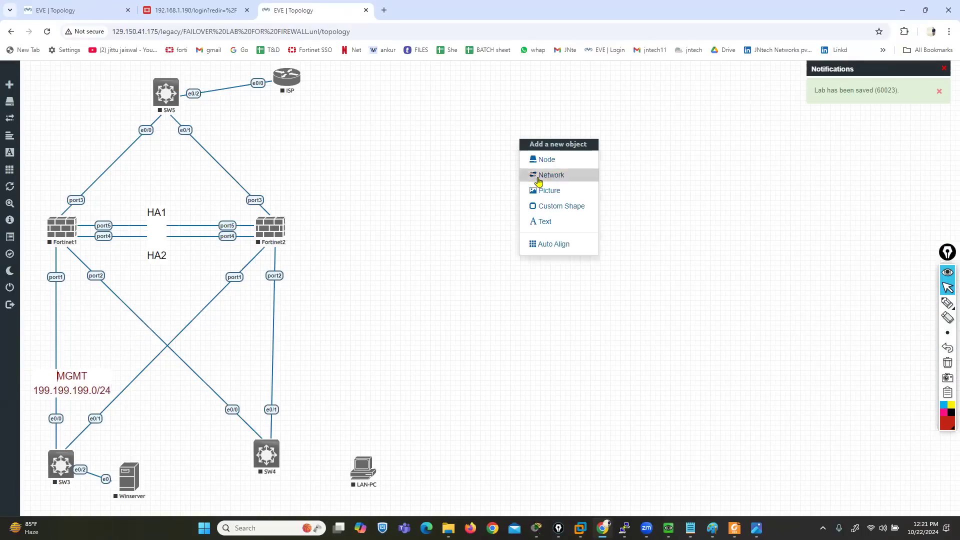
left_click(544, 222)
type("LAN")
key("Return")
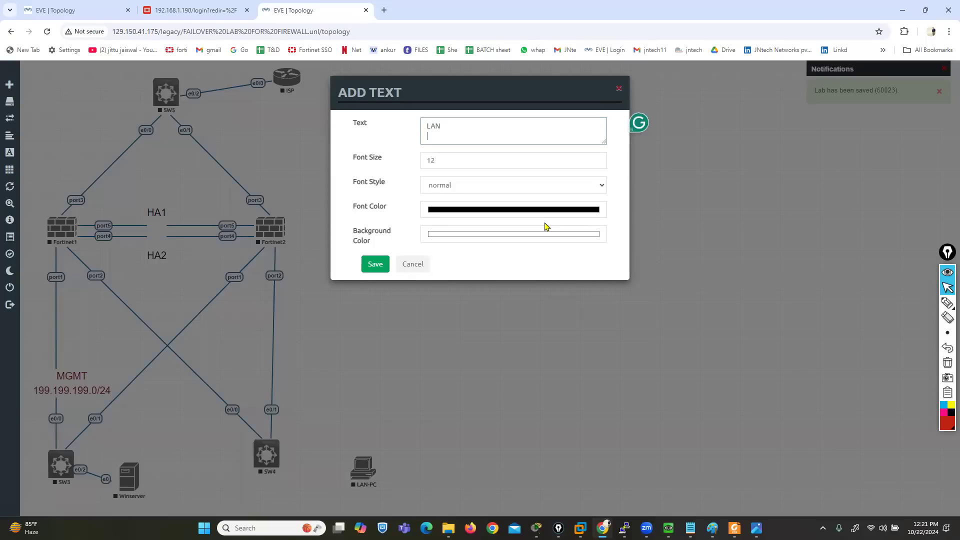
type("200.200.20")
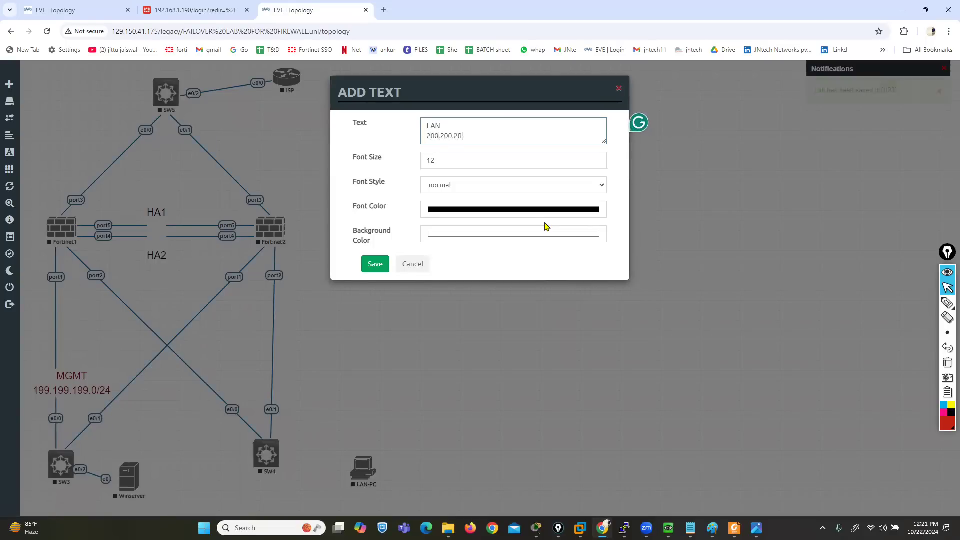
type("0.0/24")
key("Tab")
type("20")
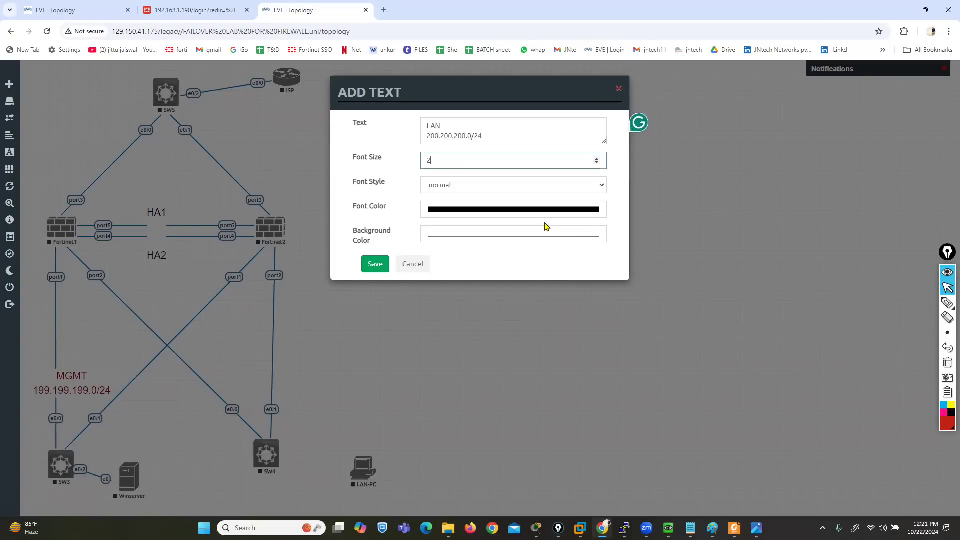
left_click(588, 212)
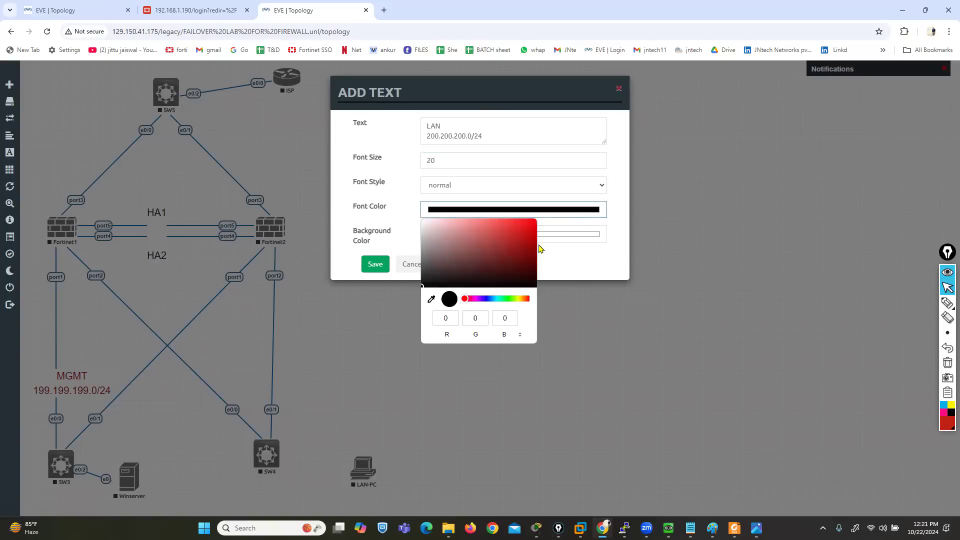
left_click(505, 298)
left_click(527, 260)
left_click(376, 264)
left_click_drag(558, 153, 292, 378)
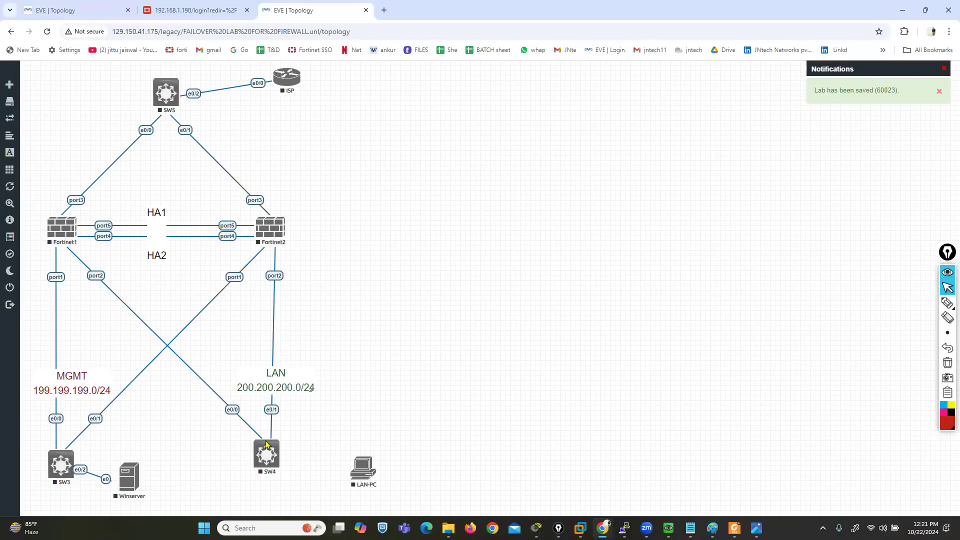
Connect SW4 e0/2 to LAN-PC e0
left_click_drag(272, 452, 370, 472)
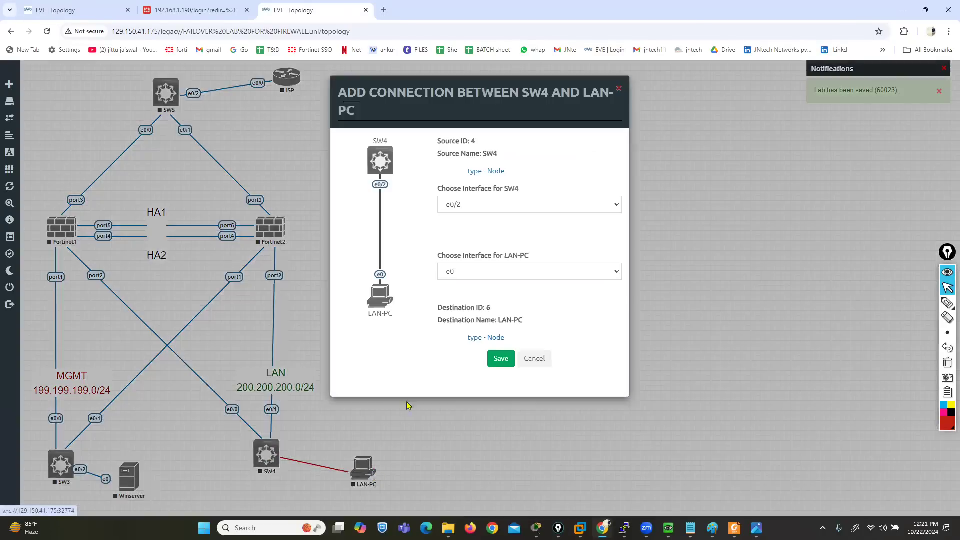
left_click(501, 358)
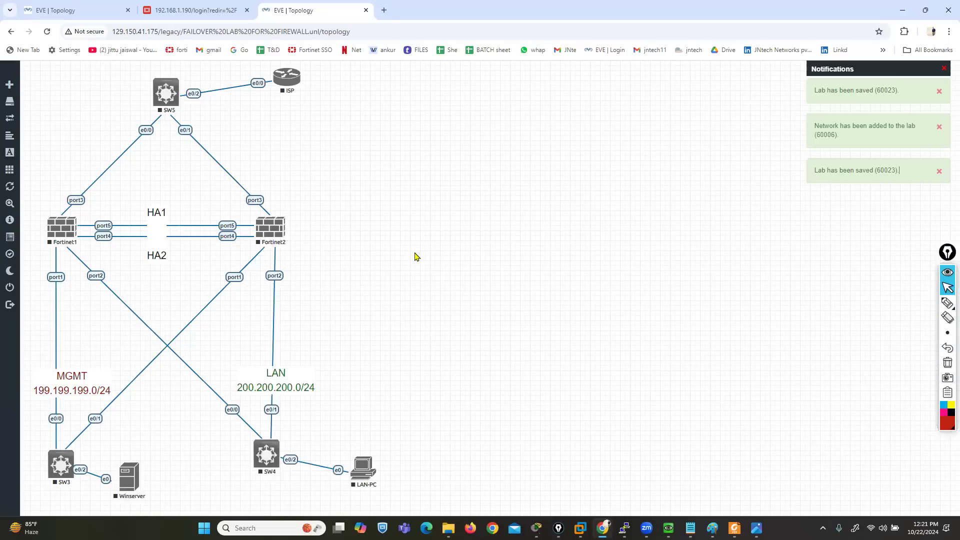
Add a dark red, size 25 text label reading WAN with 10.1.23.0/24 on its second line, and place it beside SW5
right_click(395, 155)
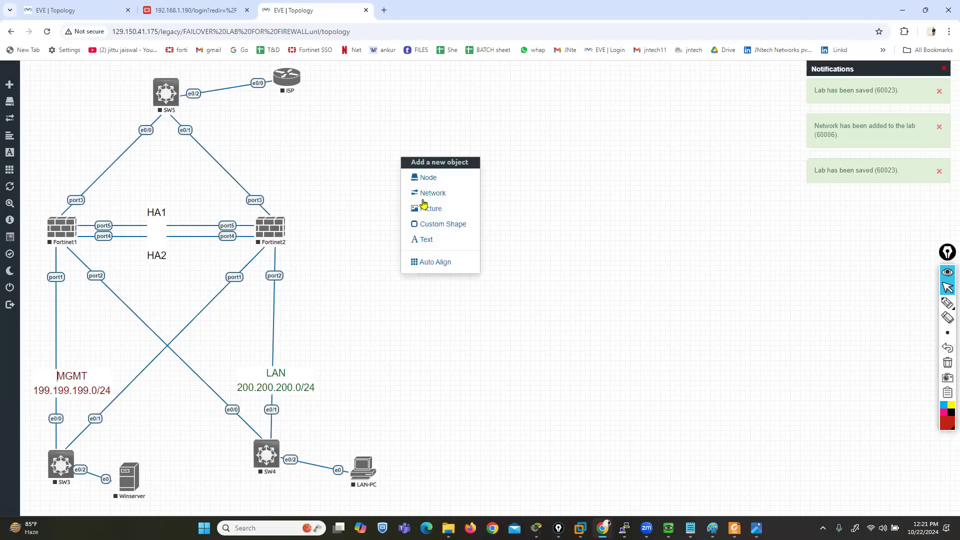
left_click(426, 246)
type("WAN")
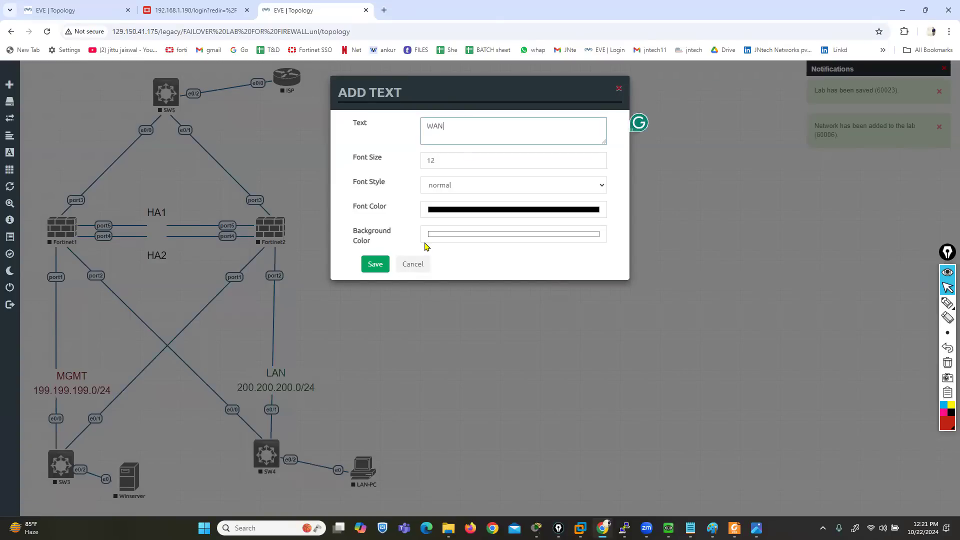
key("Return")
type("10.1.23.0/24")
key("Tab")
type("25")
left_click(563, 210)
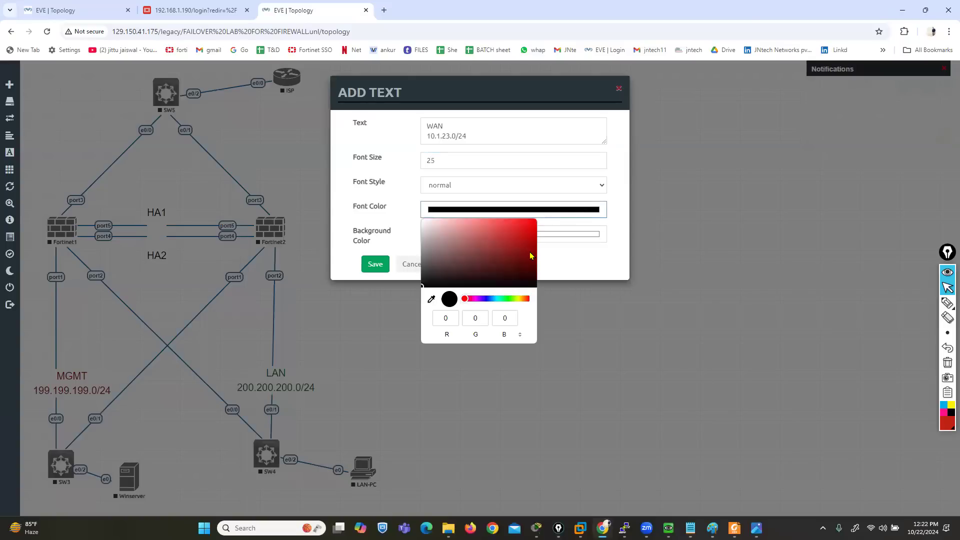
left_click(531, 256)
left_click(375, 268)
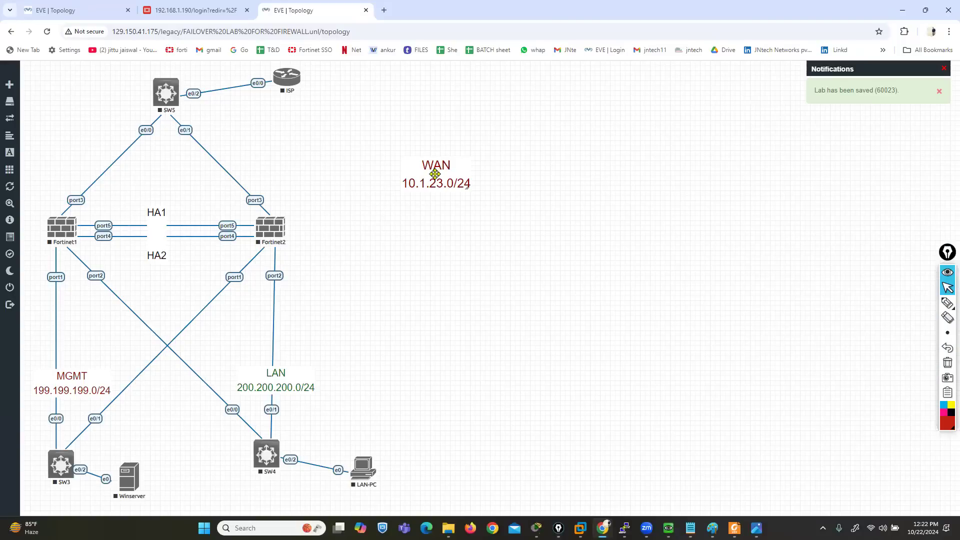
left_click_drag(434, 174, 106, 111)
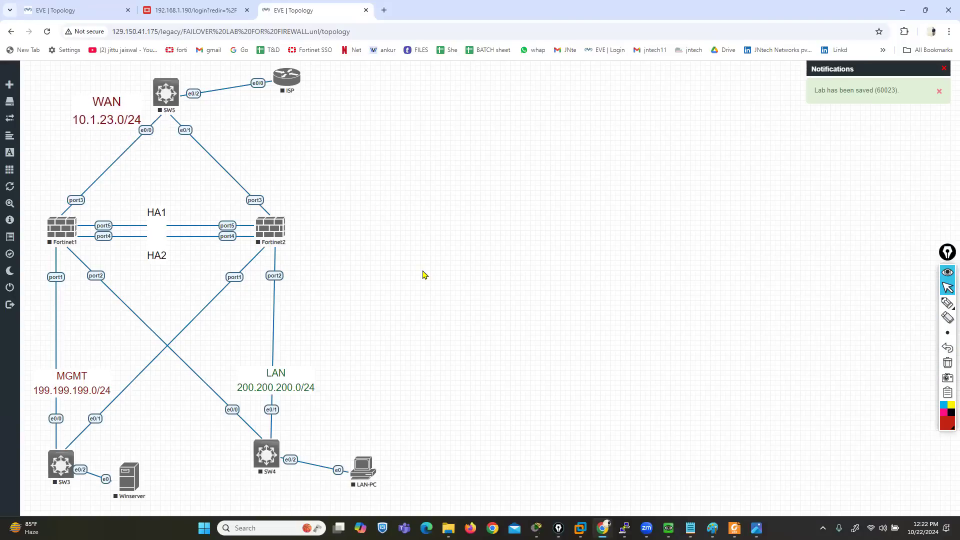
Add a text label reading FW-1 at font size 20
mouse_move(30, 170)
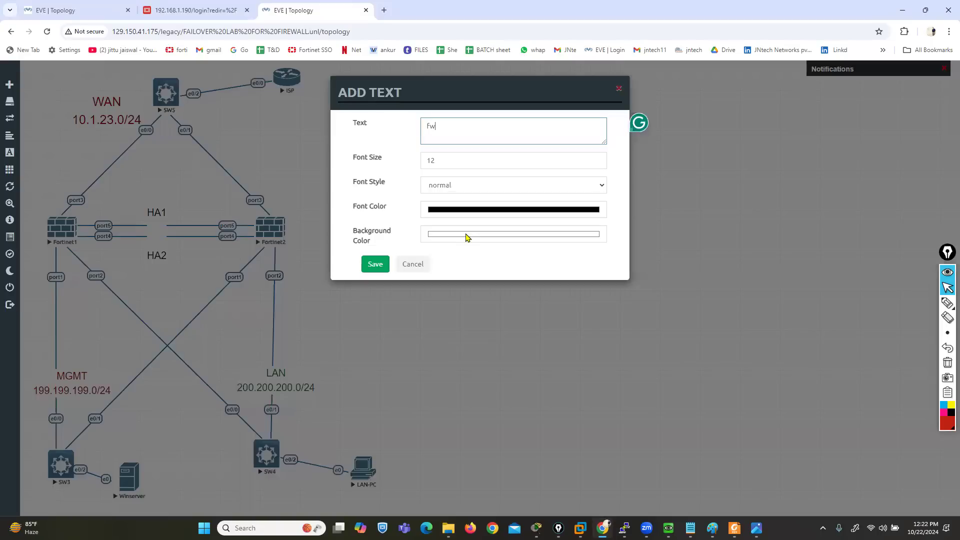
key("BackSpace")
key("BackSpace")
key("BackSpace")
type("FW-1")
key("Tab")
type("20")
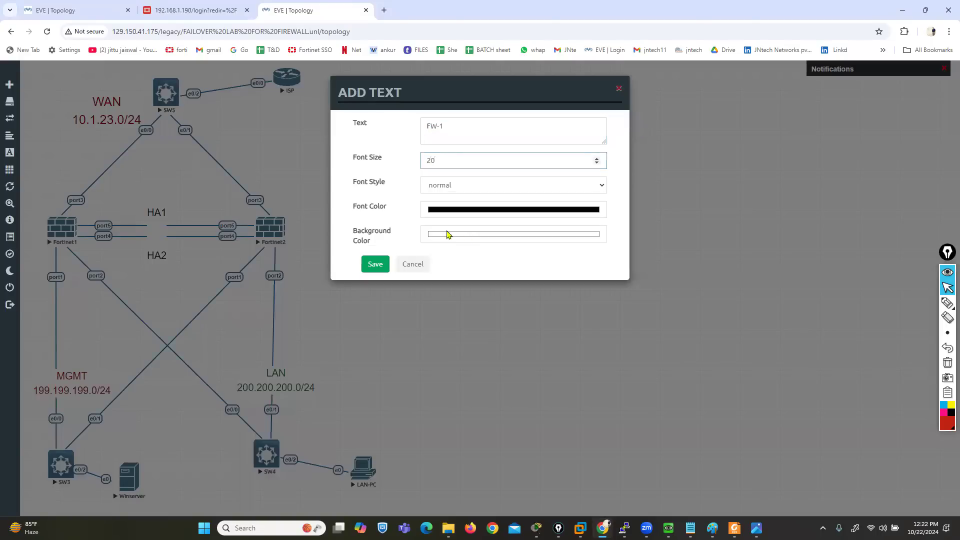
left_click(375, 264)
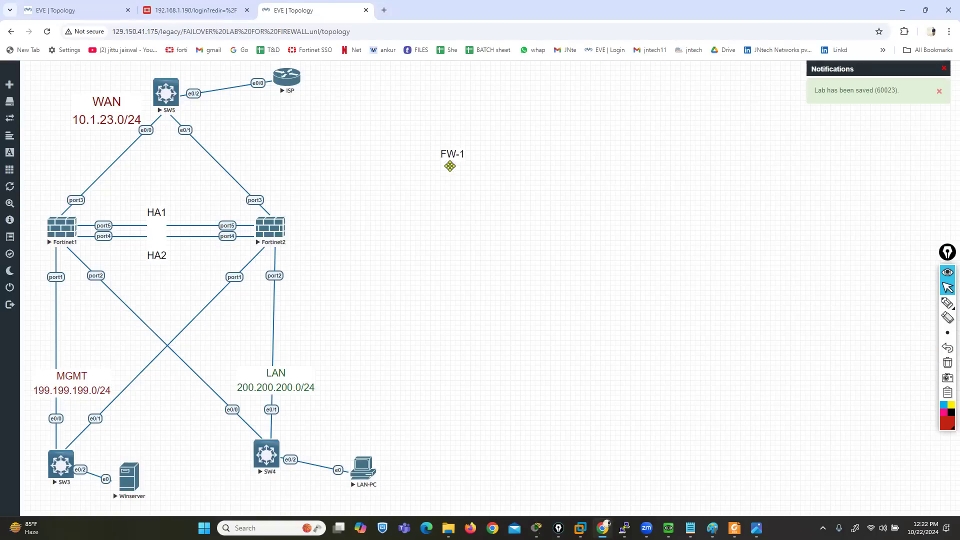
Duplicate the FW-1 label, placing one above Fortinet1 and the other beside Fortinet2
right_click(465, 156)
left_click(470, 176)
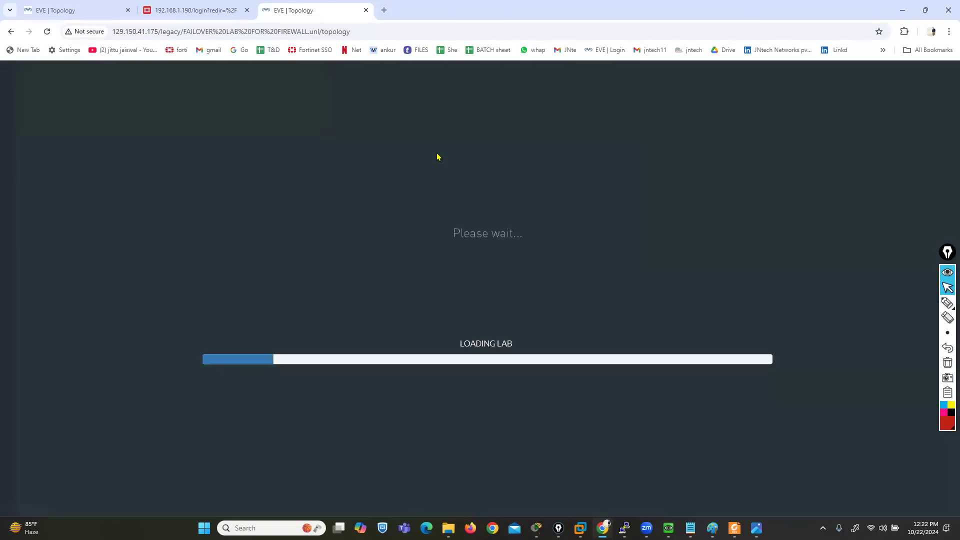
left_click_drag(446, 155, 32, 202)
left_click_drag(455, 162, 437, 166)
left_click_drag(372, 179, 304, 218)
Change the label beside Fortinet2 to FW-2 and nudge the FW-1 label closer to Fortinet1
double_click(305, 219)
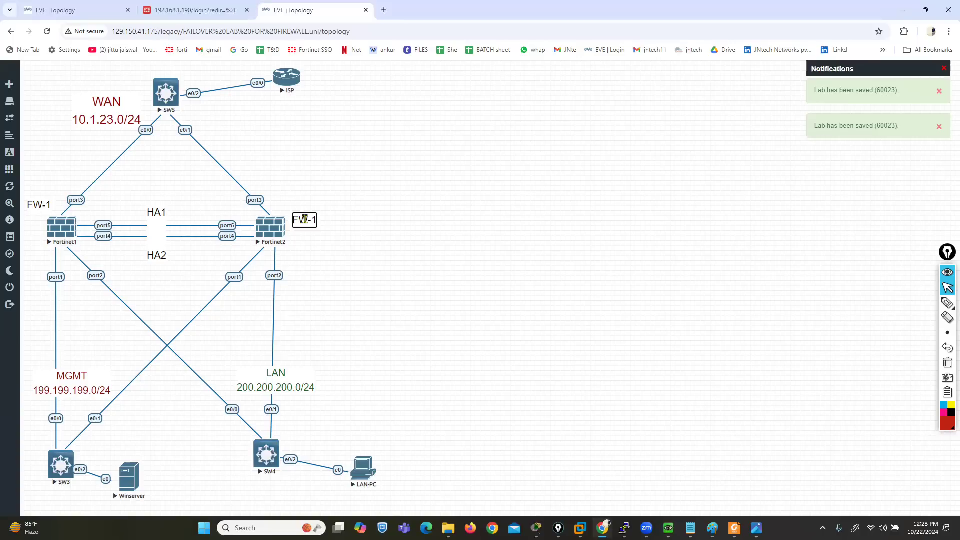
key("BackSpace")
type("2")
left_click(210, 253)
left_click_drag(38, 206, 41, 208)
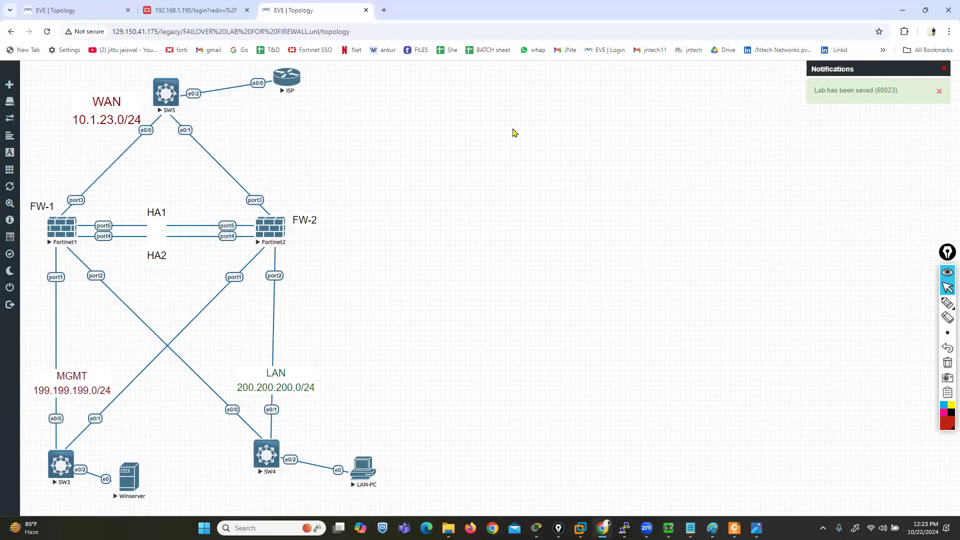
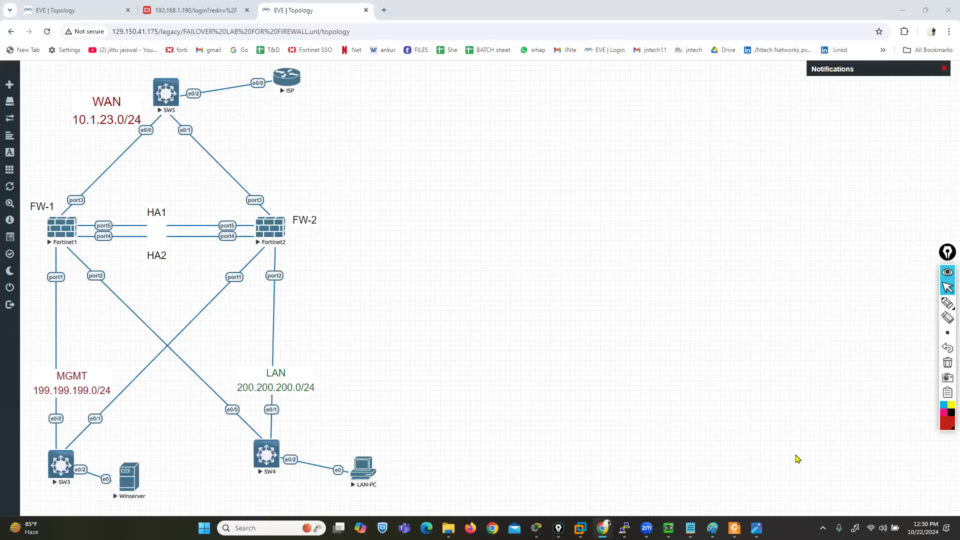
Close the FortiGate login page, stop all nodes in the other lab, and return to the failover lab topology
left_click(252, 12)
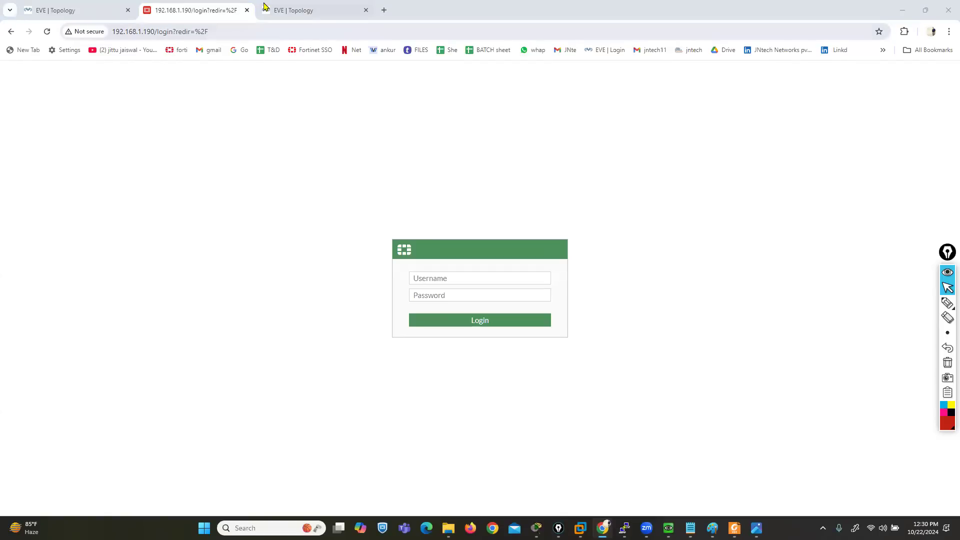
left_click(246, 11)
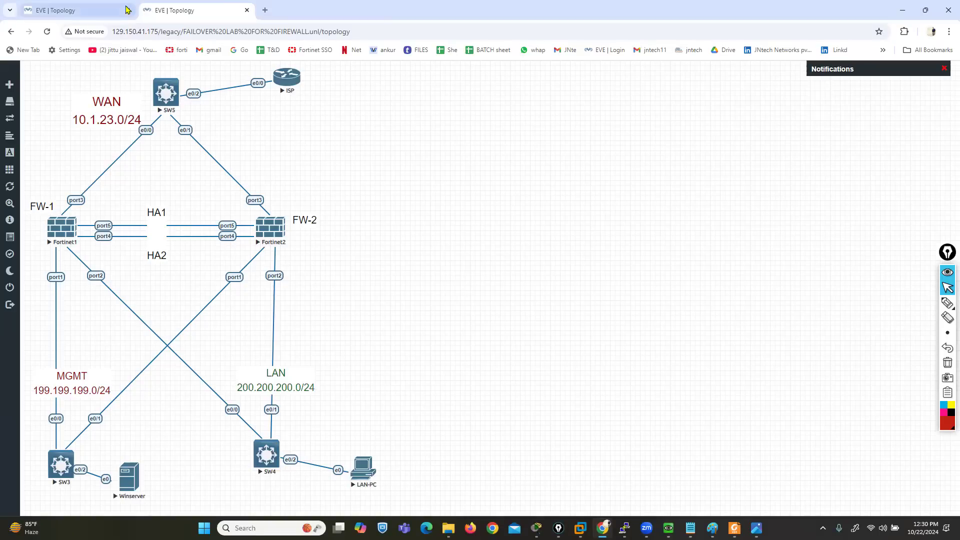
left_click(110, 9)
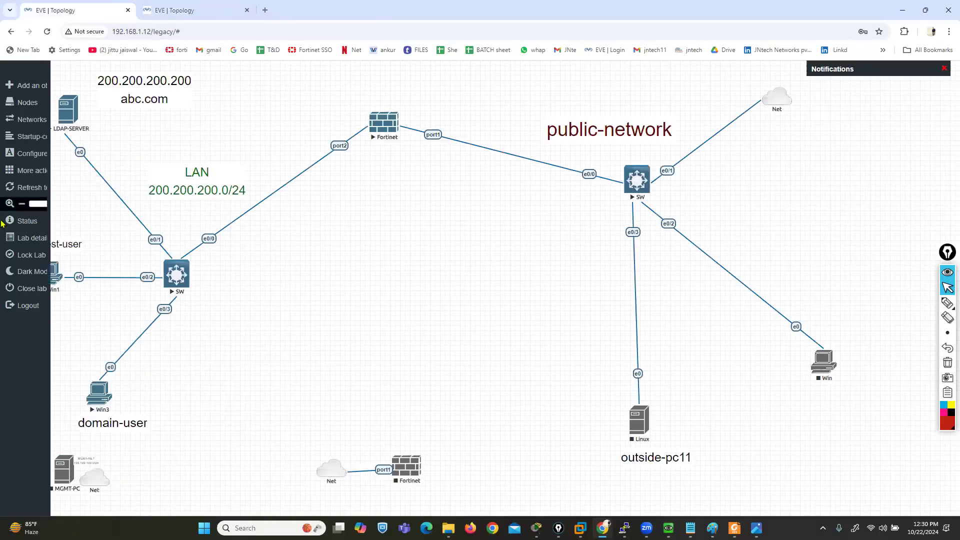
left_click(35, 172)
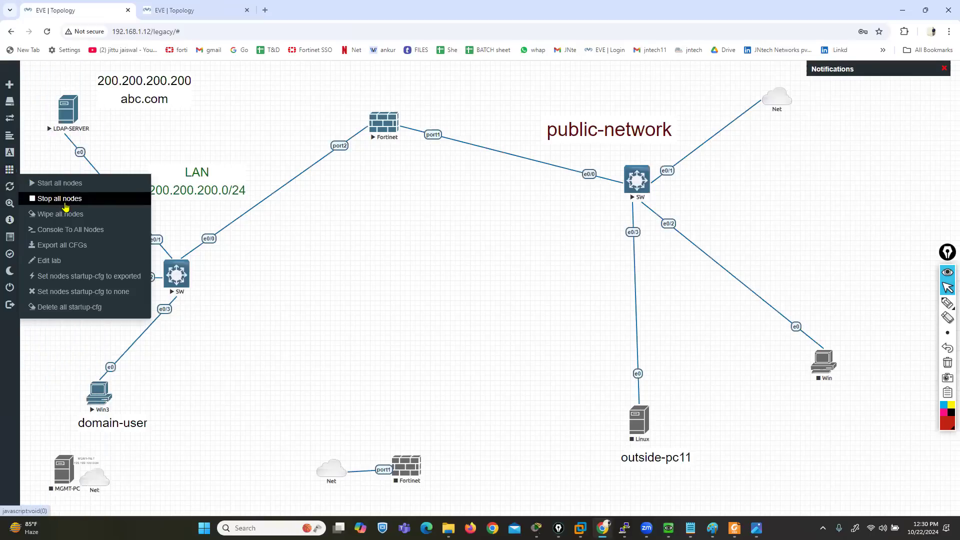
left_click(65, 204)
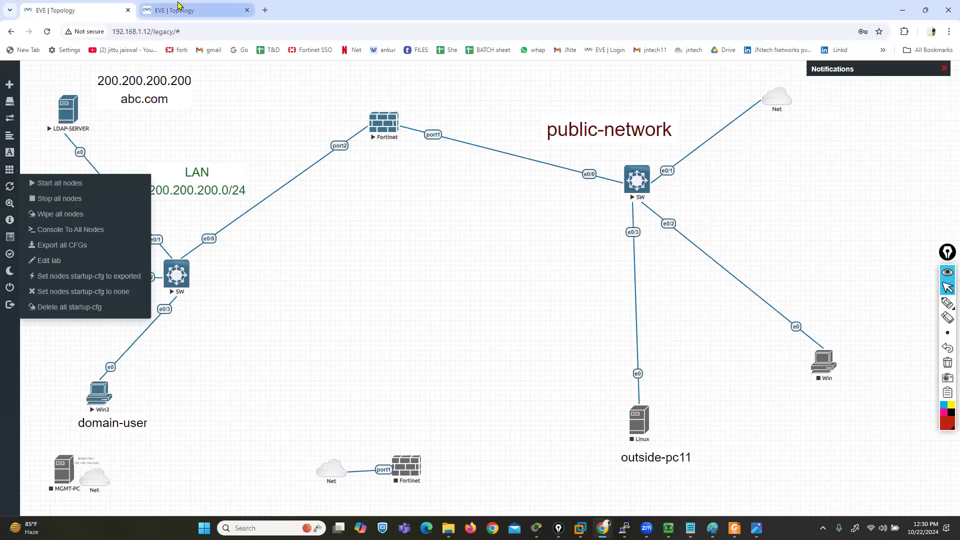
left_click(195, 6)
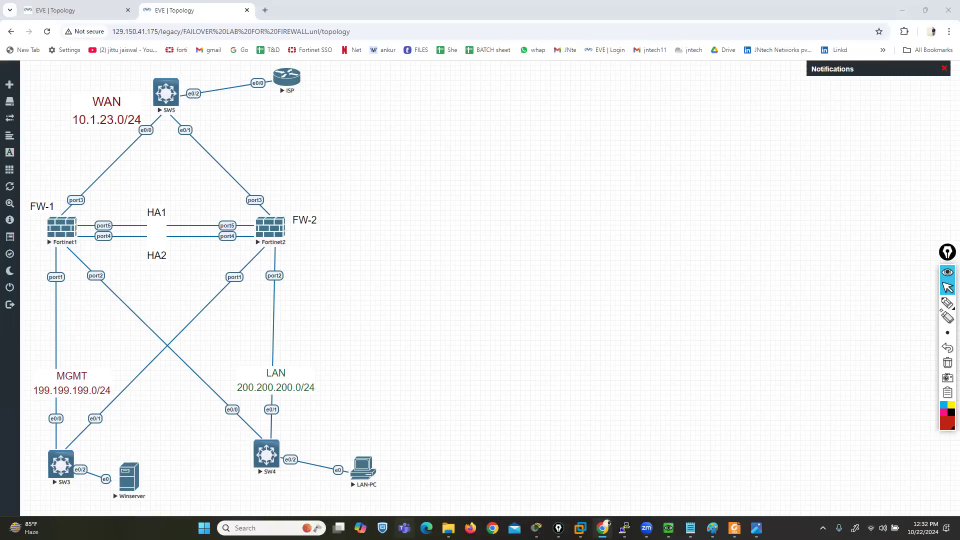
Outline Fortinet1 and Fortinet2 with the screen pen in pink
left_click(947, 302)
left_click(944, 413)
mouse_move(61, 215)
left_mouse_down()
mouse_move(33, 250)
mouse_move(85, 252)
mouse_move(80, 213)
left_mouse_up()
mouse_move(281, 213)
left_mouse_down()
mouse_move(286, 255)
mouse_move(278, 210)
left_mouse_up()
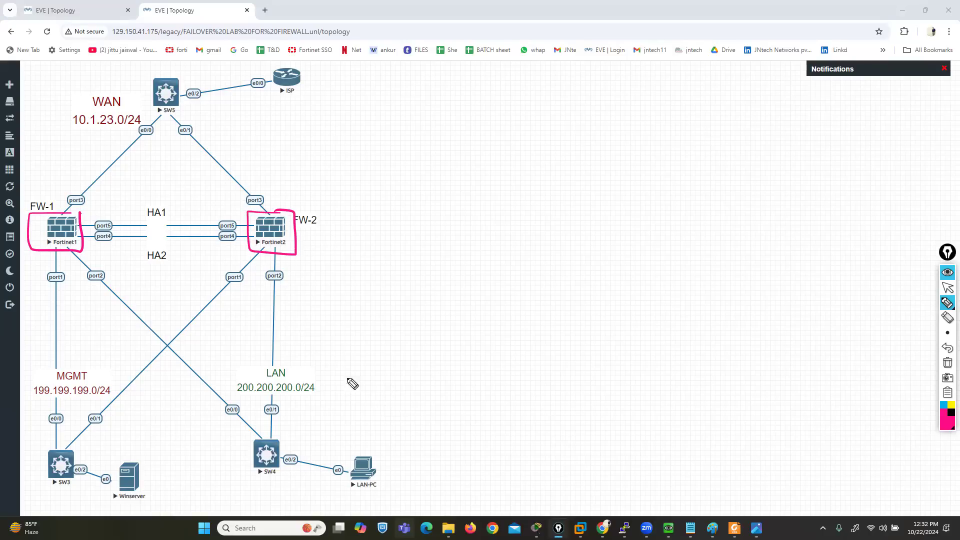
Trace both firewalls' port1 links towards SW3 in pink and outline the MGMT network area
mouse_move(53, 302)
left_mouse_down()
mouse_move(56, 408)
mouse_move(65, 403)
left_mouse_up()
left_click_drag(188, 329, 118, 411)
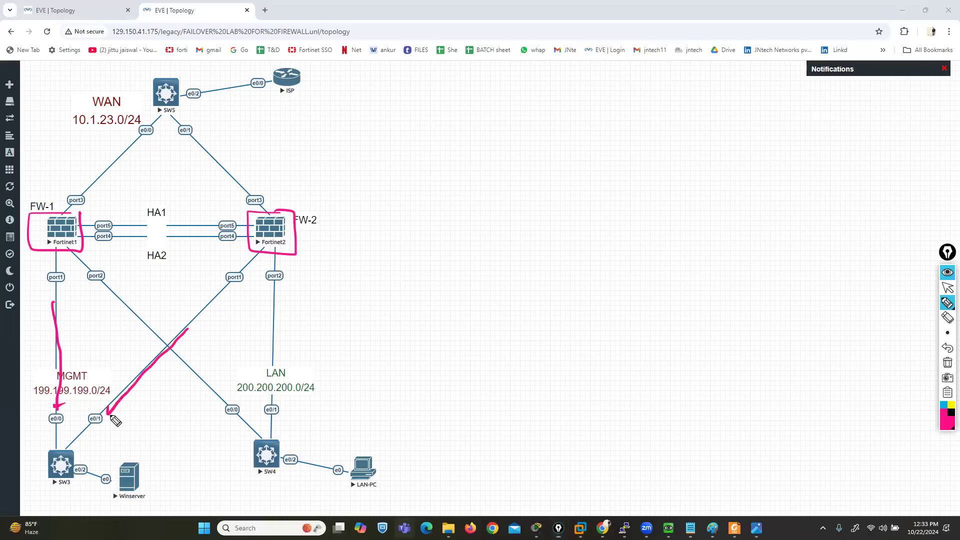
left_click_drag(209, 304, 190, 326)
left_click_drag(49, 297, 52, 308)
mouse_move(83, 406)
left_mouse_down()
mouse_move(48, 408)
mouse_move(29, 443)
mouse_move(44, 510)
mouse_move(155, 510)
mouse_move(147, 378)
mouse_move(15, 362)
mouse_move(52, 444)
left_mouse_up()
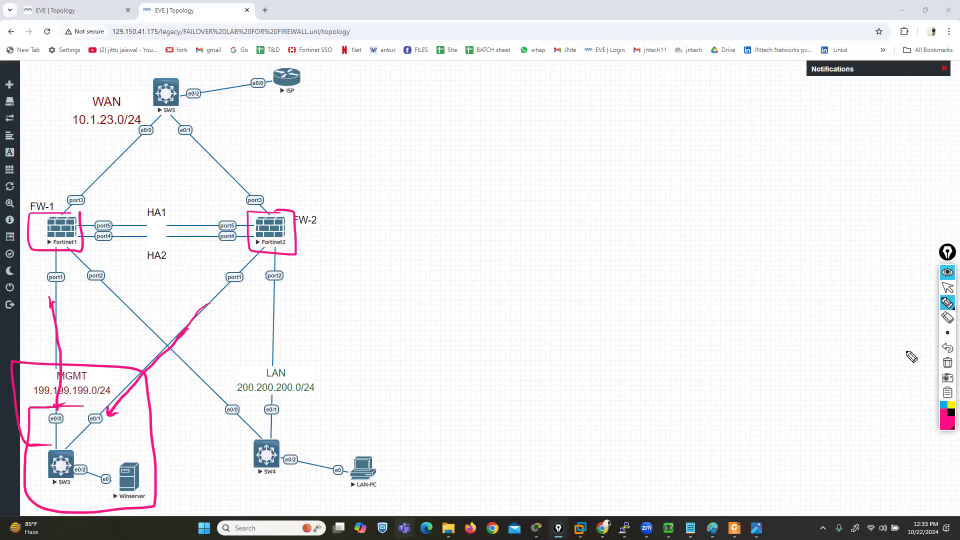
Trace both firewalls' port2 links to SW4 in dark red and outline the LAN network area
left_click(947, 423)
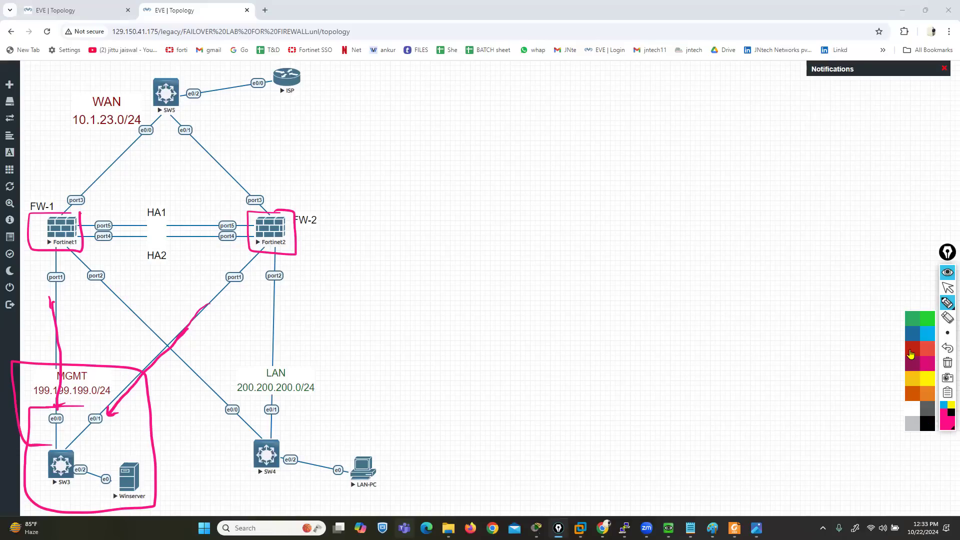
left_click(913, 349)
mouse_move(105, 289)
left_mouse_down()
mouse_move(274, 442)
mouse_move(271, 432)
left_mouse_up()
mouse_move(275, 290)
left_mouse_down()
mouse_move(279, 429)
mouse_move(286, 426)
left_mouse_up()
mouse_move(304, 357)
left_mouse_down()
mouse_move(230, 356)
mouse_move(231, 480)
mouse_move(309, 515)
mouse_move(413, 408)
mouse_move(329, 365)
mouse_move(296, 361)
left_mouse_up()
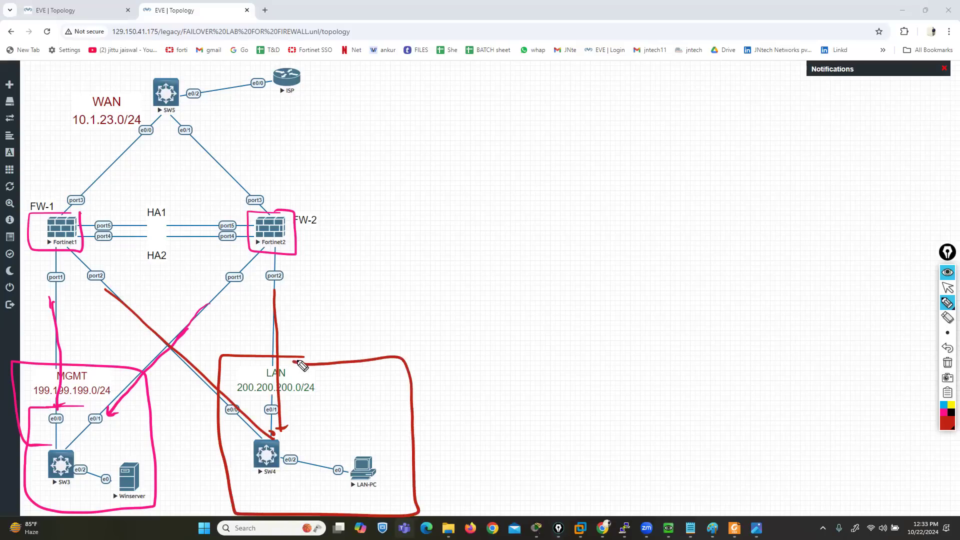
Outline the WAN area in green and circle the WAN, LAN and MGMT network labels
left_click(948, 424)
left_click(926, 322)
mouse_move(39, 72)
left_mouse_down()
mouse_move(45, 198)
mouse_move(201, 209)
mouse_move(309, 188)
mouse_move(195, 58)
mouse_move(34, 70)
left_mouse_up()
mouse_move(138, 141)
left_mouse_down()
mouse_move(112, 83)
mouse_move(92, 148)
mouse_move(151, 112)
left_mouse_up()
mouse_move(300, 361)
left_mouse_down()
mouse_move(297, 415)
mouse_move(299, 363)
left_mouse_up()
mouse_move(108, 373)
left_mouse_down()
mouse_move(30, 375)
mouse_move(103, 420)
mouse_move(121, 379)
left_mouse_up()
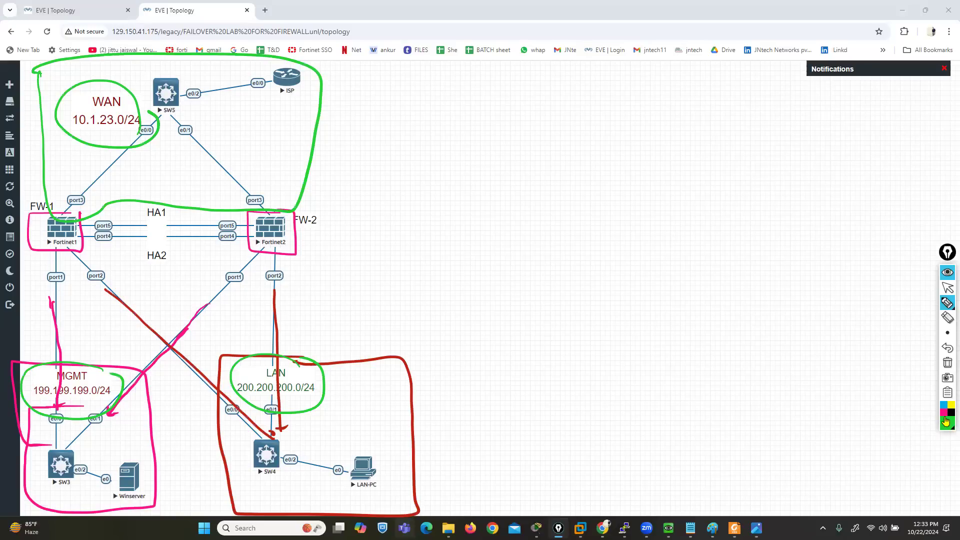
Clear the pen marks, bracket both firewalls' port4 and port5 HA connections in black, and clear those brackets again
left_click(948, 363)
left_click(951, 412)
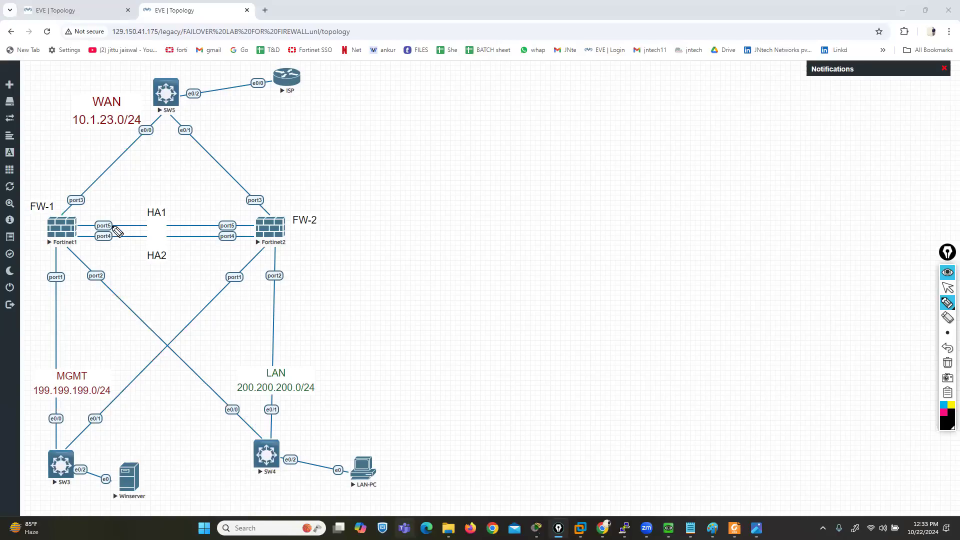
mouse_move(106, 214)
left_mouse_down()
mouse_move(84, 216)
mouse_move(103, 252)
left_mouse_up()
mouse_move(229, 214)
left_mouse_down()
mouse_move(244, 216)
mouse_move(240, 254)
left_mouse_up()
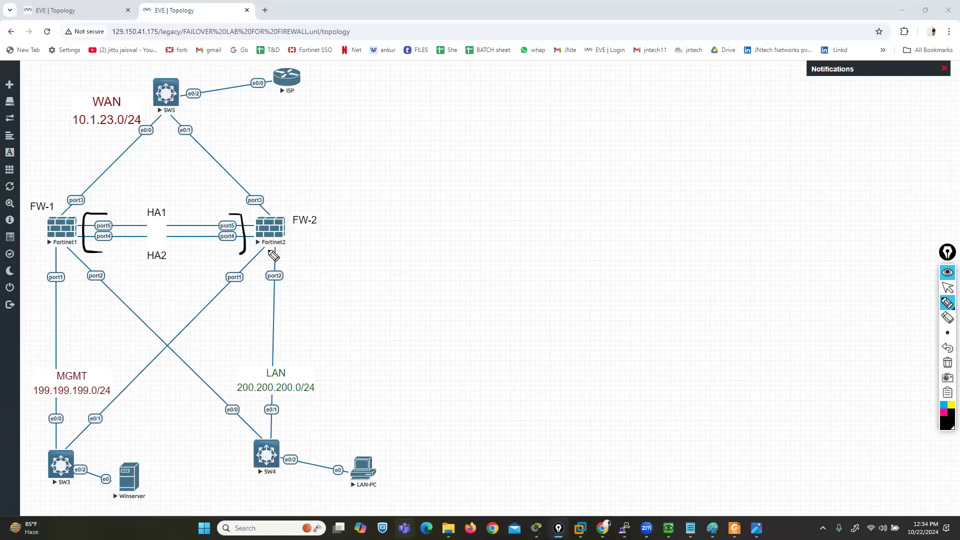
left_click(948, 363)
left_click(948, 288)
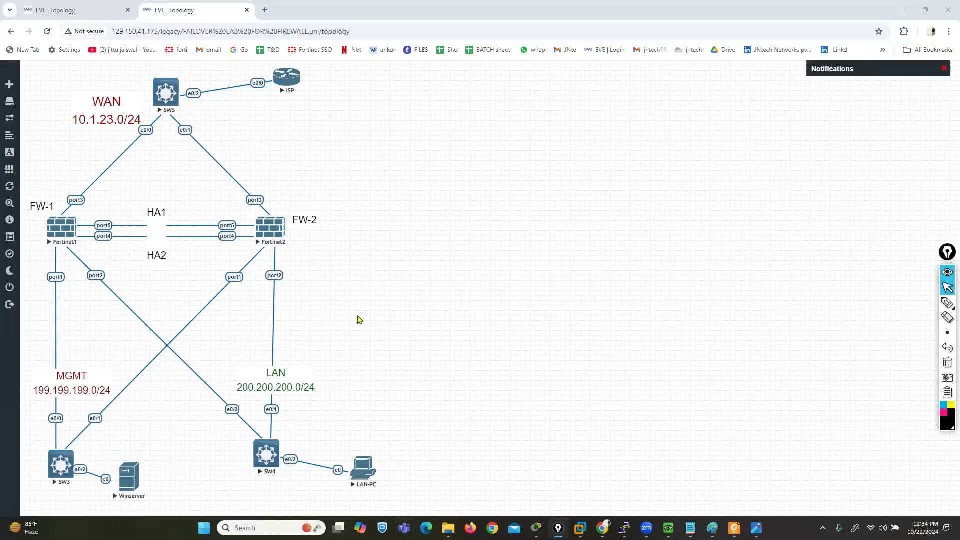
left_click(70, 241)
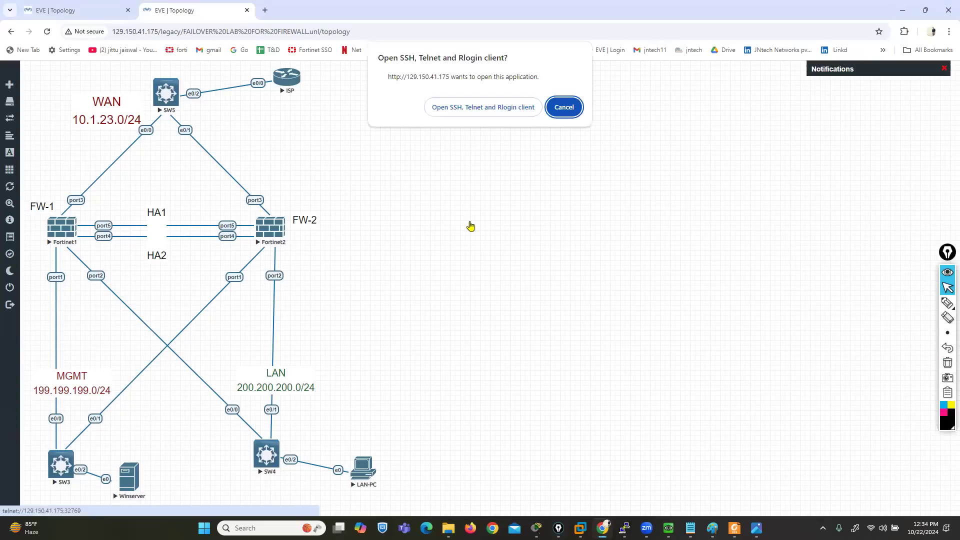
left_click(469, 106)
left_click(652, 245)
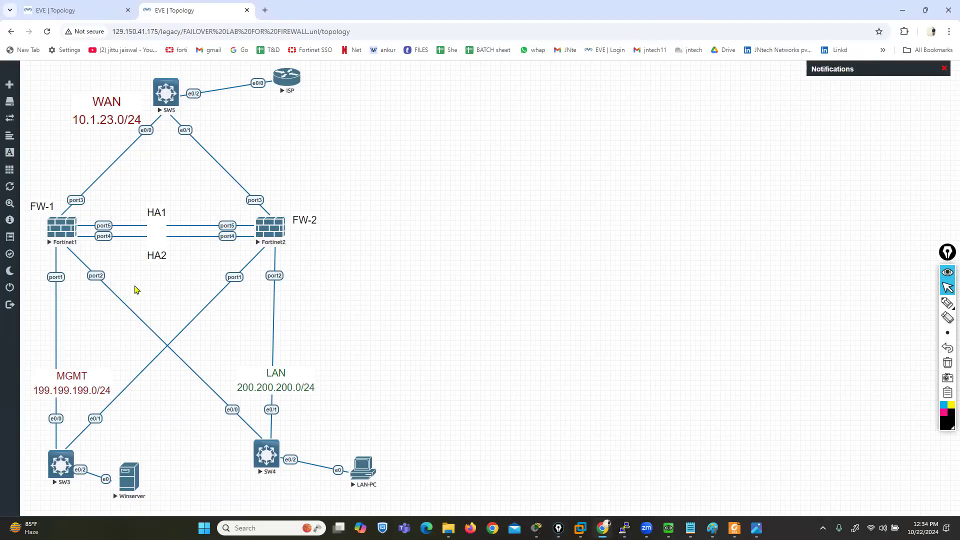
left_click(59, 238)
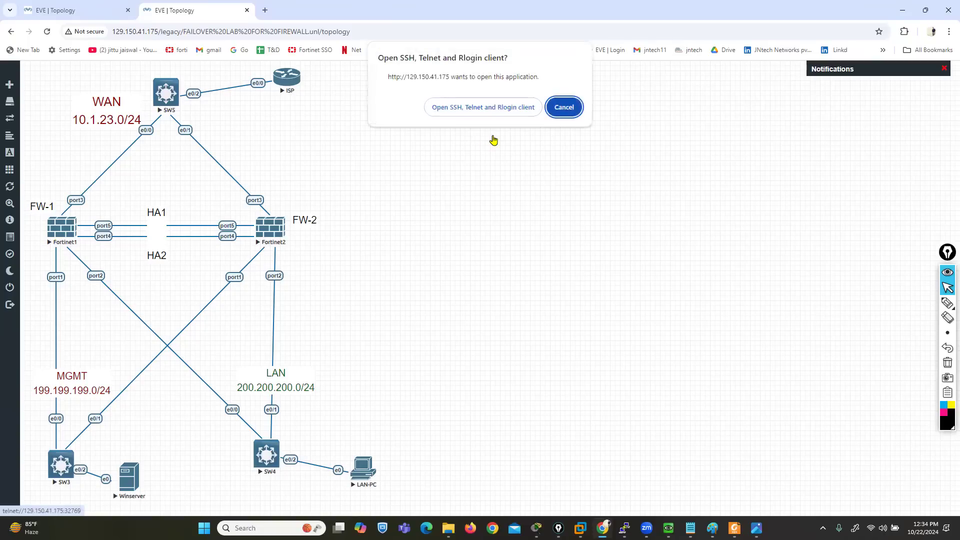
left_click(563, 109)
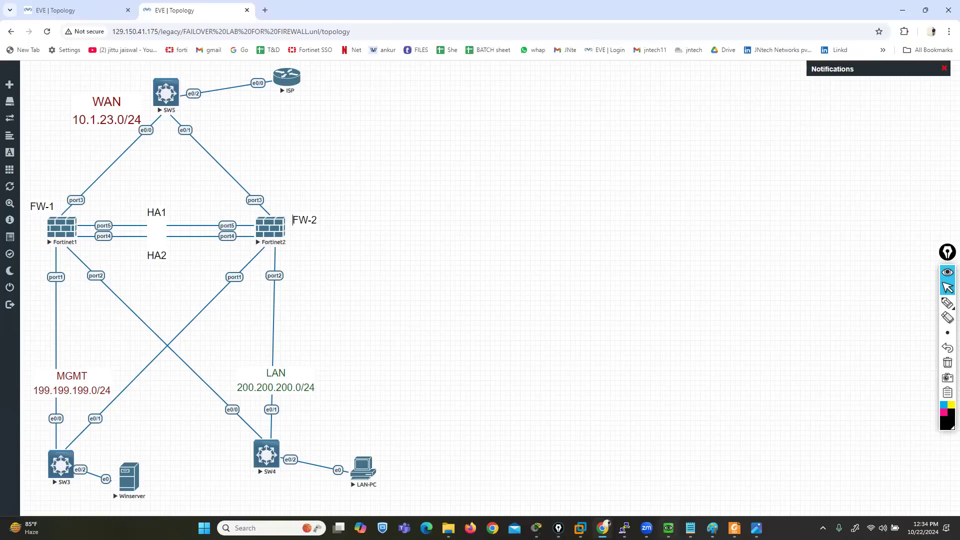
Close the leftover Fortinet and Fortinet1 terminal windows and the LDAP-SERVER console
mouse_move(624, 528)
left_click(521, 443)
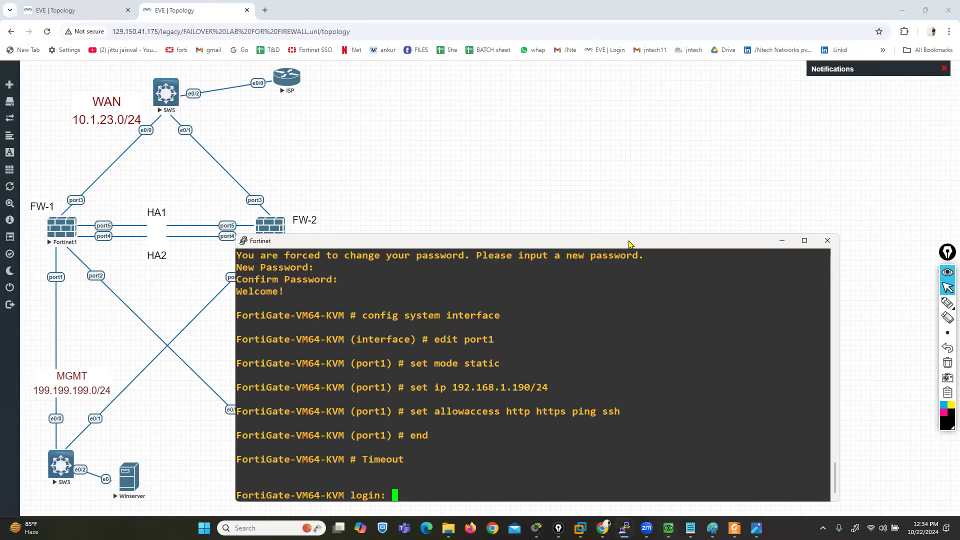
left_click(827, 241)
left_click(496, 299)
mouse_move(604, 525)
left_click(578, 470)
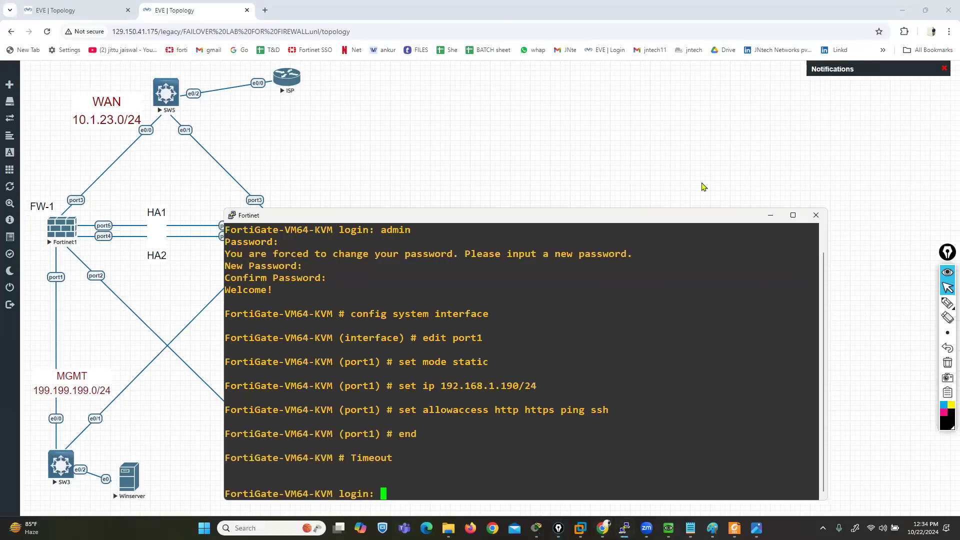
left_click(815, 216)
left_click(496, 299)
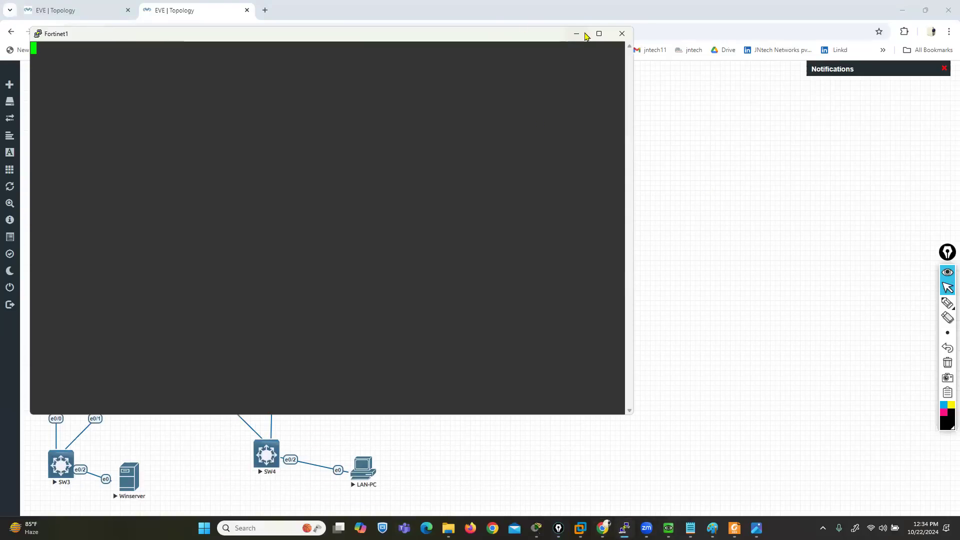
left_click(621, 34)
left_click(496, 299)
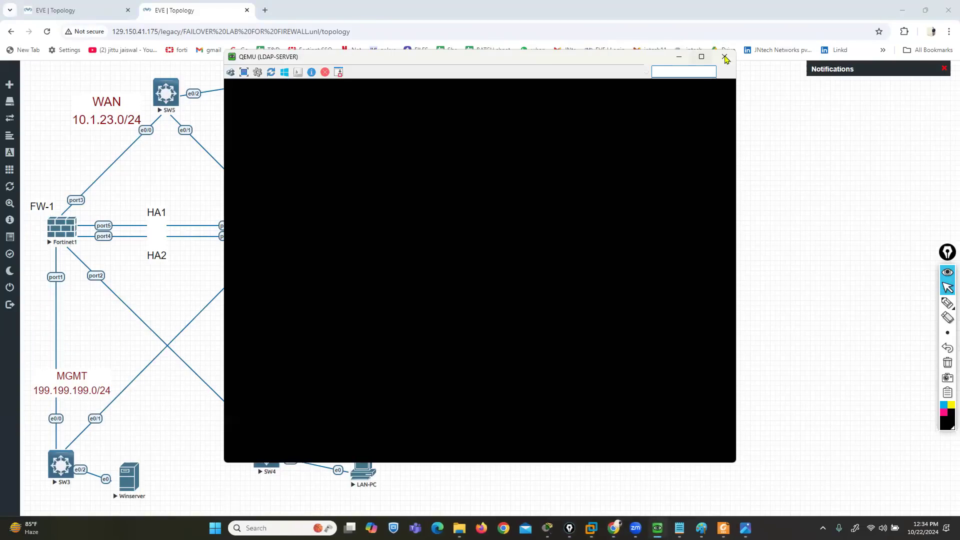
left_click(725, 57)
Open Fortinet1's telnet console and move its window aside so both firewalls on the topology stay in view
left_click(55, 236)
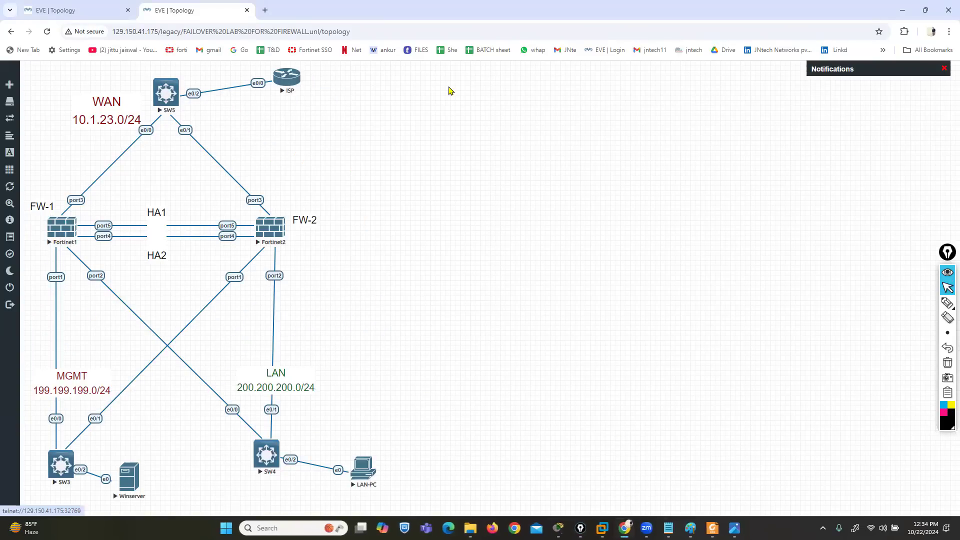
left_click(459, 104)
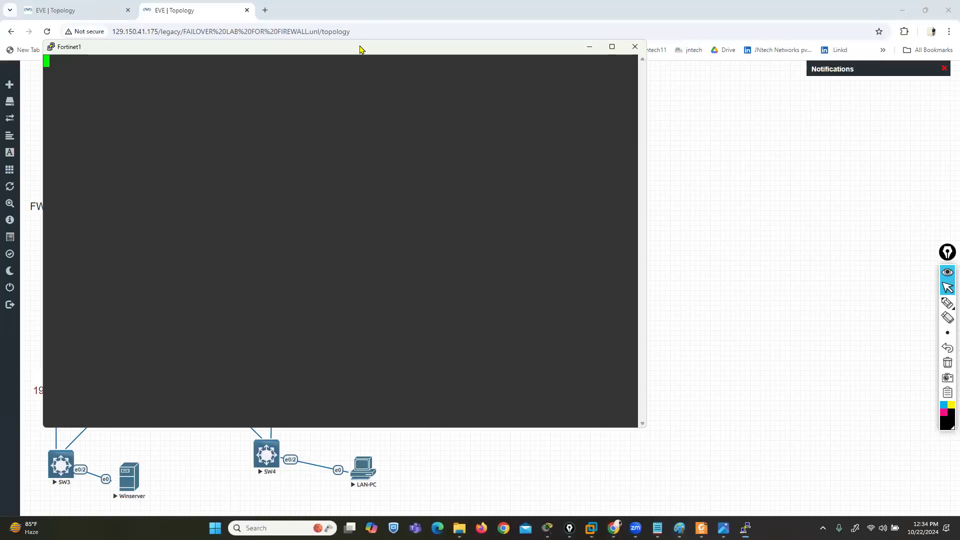
left_click_drag(353, 46, 627, 86)
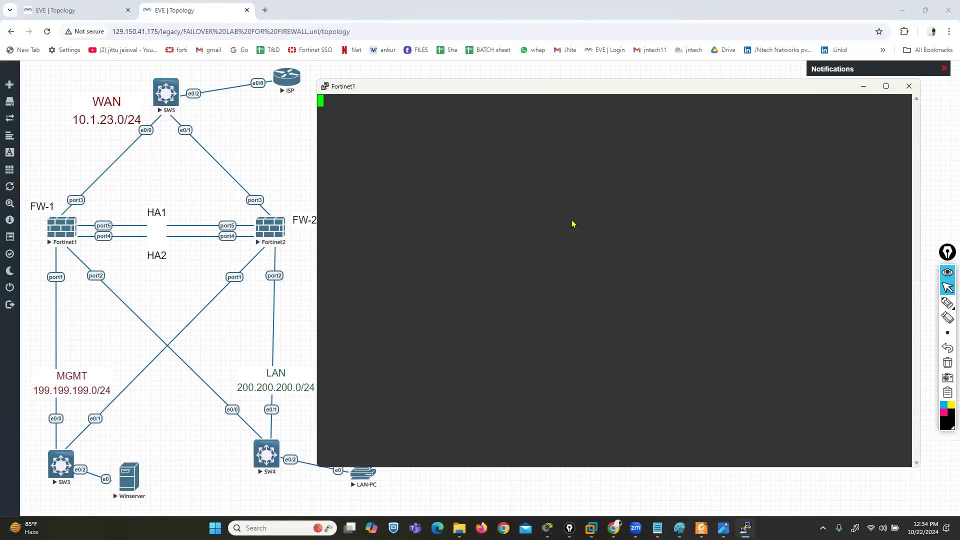
Log in to Fortinet1 as admin with a blank password, and enter and confirm the new password
key("Return")
key("Return")
key("Return")
type("ad")
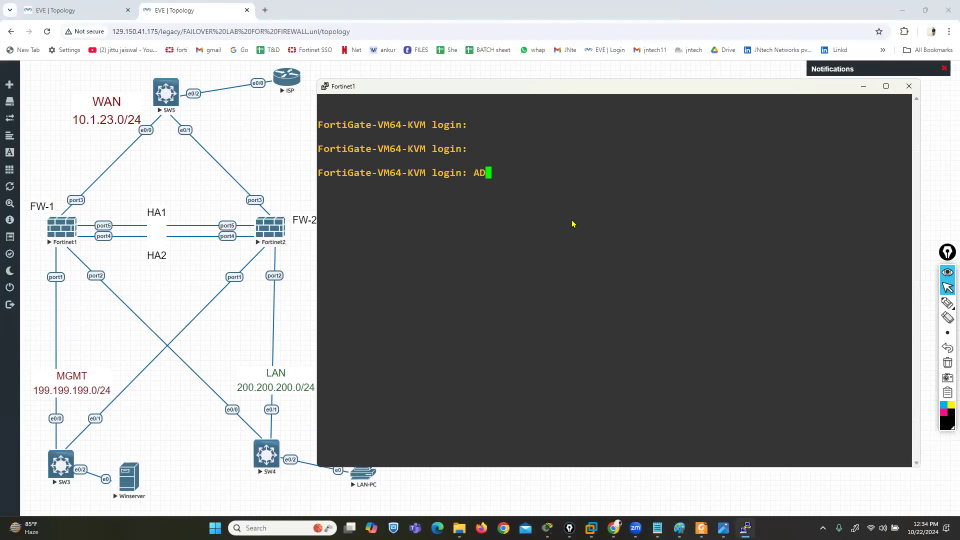
key("BackSpace")
key("BackSpace")
type("admin")
key("Return")
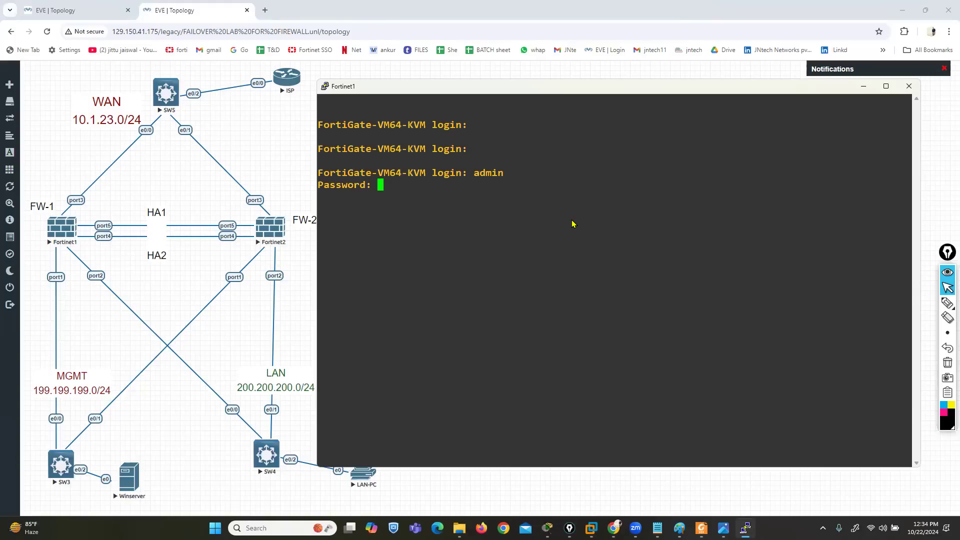
key("Return")
key("Return")
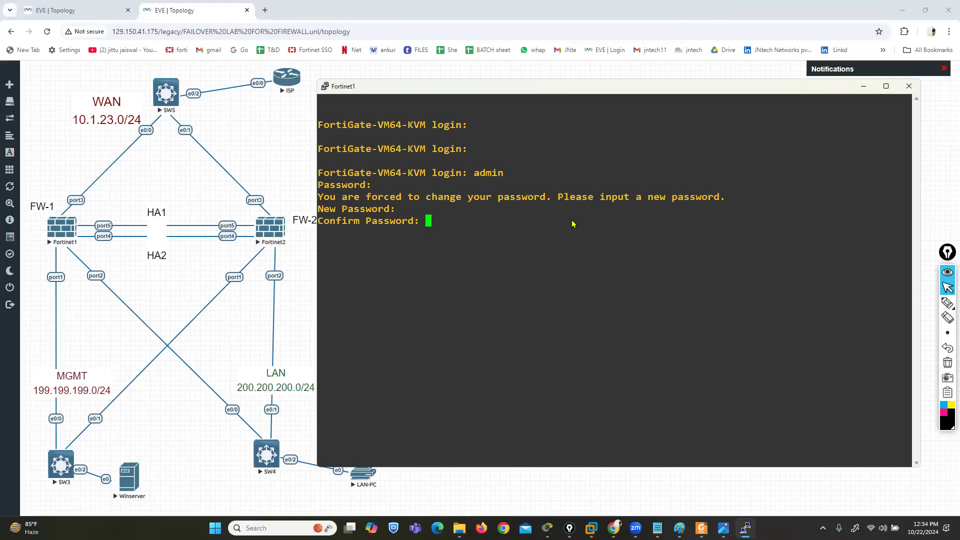
Set the firewall's hostname to FW-1 in the global system configuration and end that configuration
key("Return")
type("config system global")
key("Return")
type("set hostname FW-1")
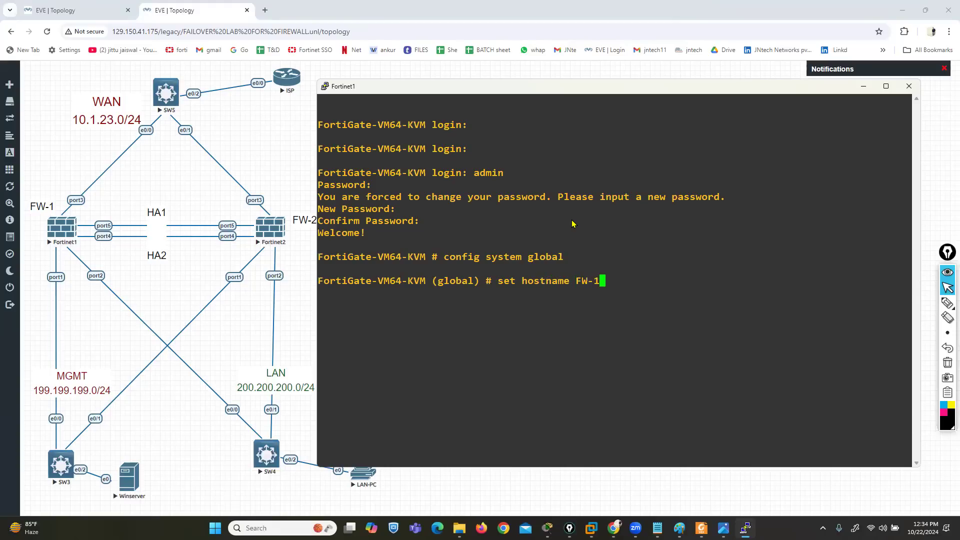
key("Return")
type("end")
key("Return")
Enter FW-1's system interface configuration for port1 and set its mode to static
key("Return")
key("Return")
type("cnonfig system interface")
key("Return")
type("edit port1")
key("Return")
type("set mode static")
key("Return")
Set port1's IP address on FW-1 to 199.199.199.1/24
type("set ip 199.19")
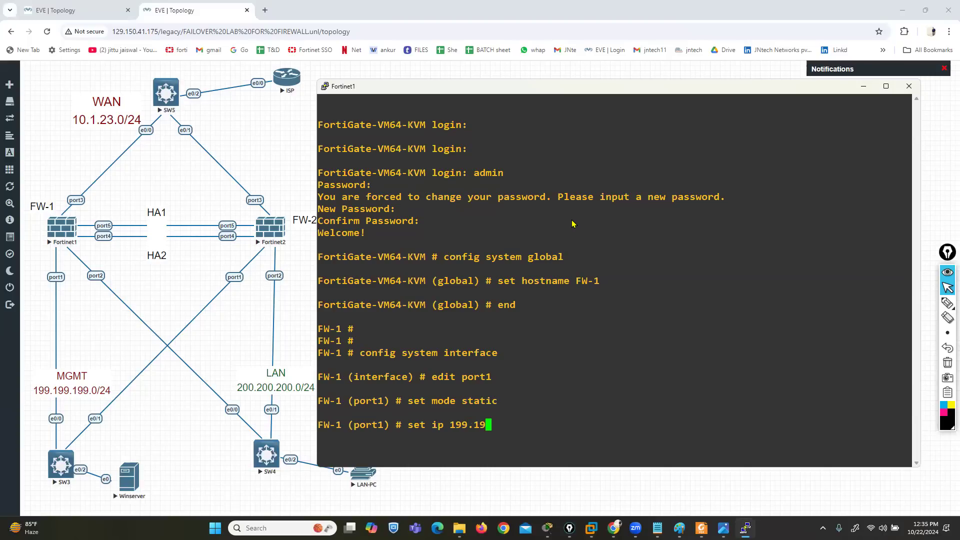
type("9.199.1/4")
key("BackSpace")
type("24")
key("Return")
Allow HTTP, HTTPS, ping and SSH access on FW-1's port1 and end the interface configuration
type("s")
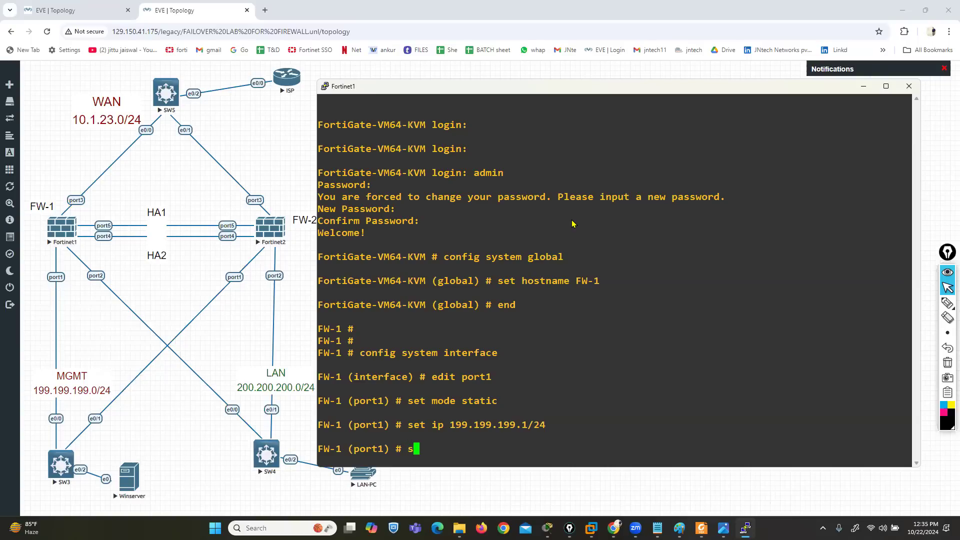
type("et allowaccess http")
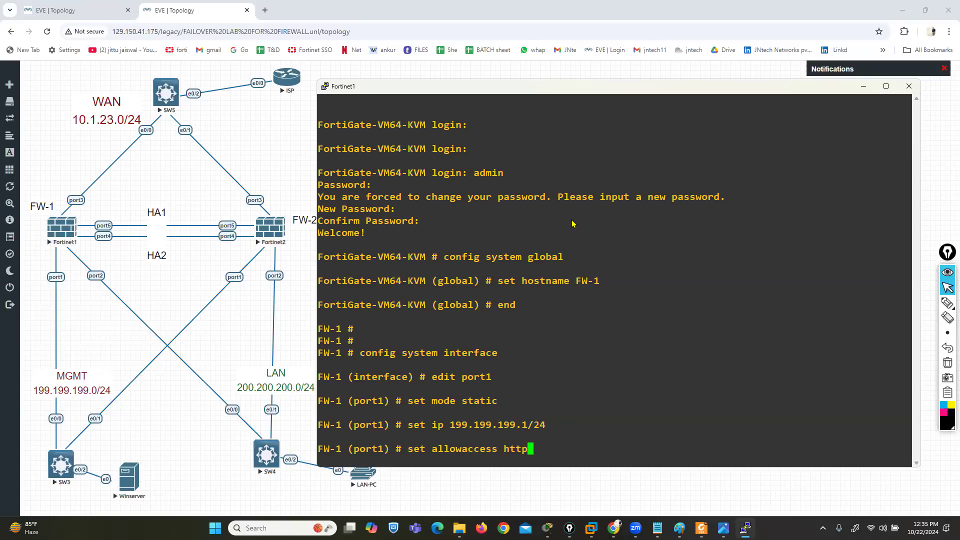
type(" https ping ssh")
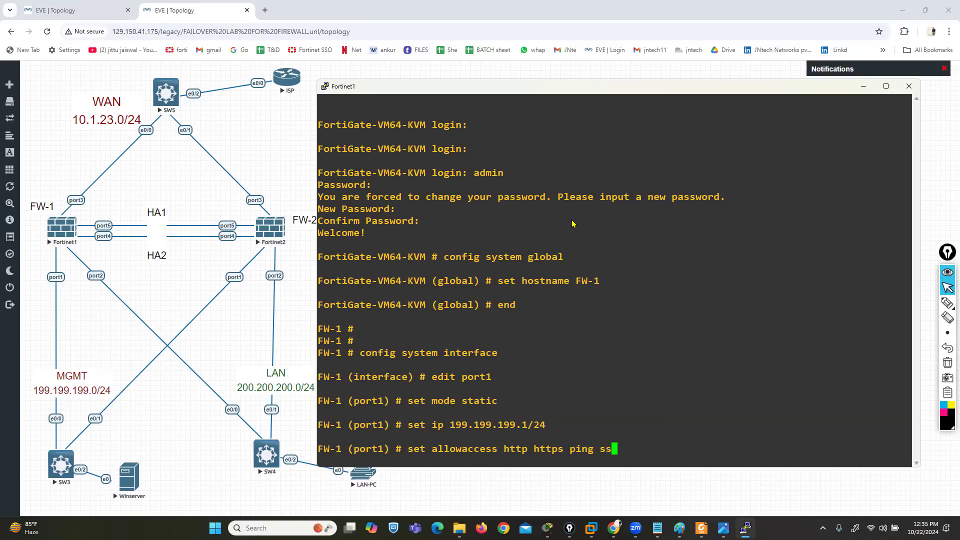
key("Return")
type("end")
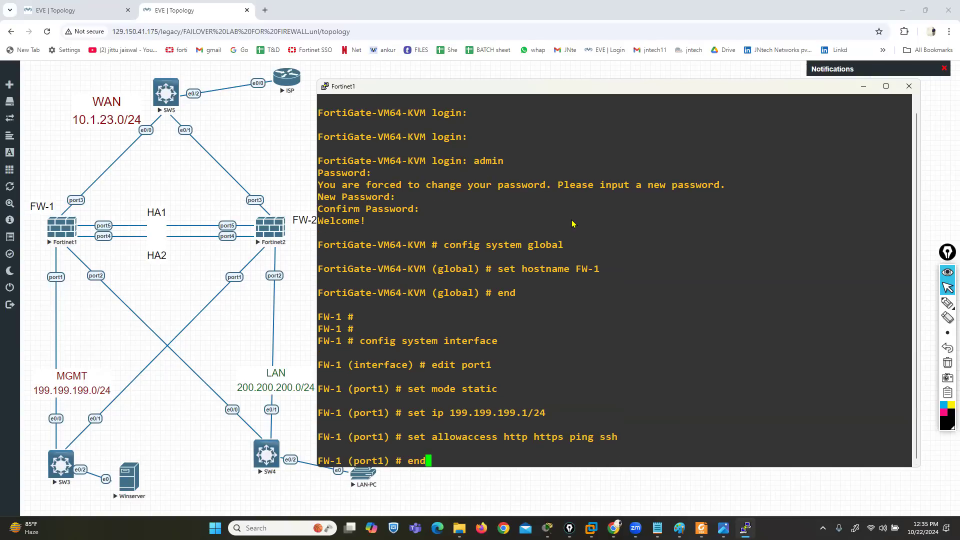
key("Return")
key("Return")
key("Return")
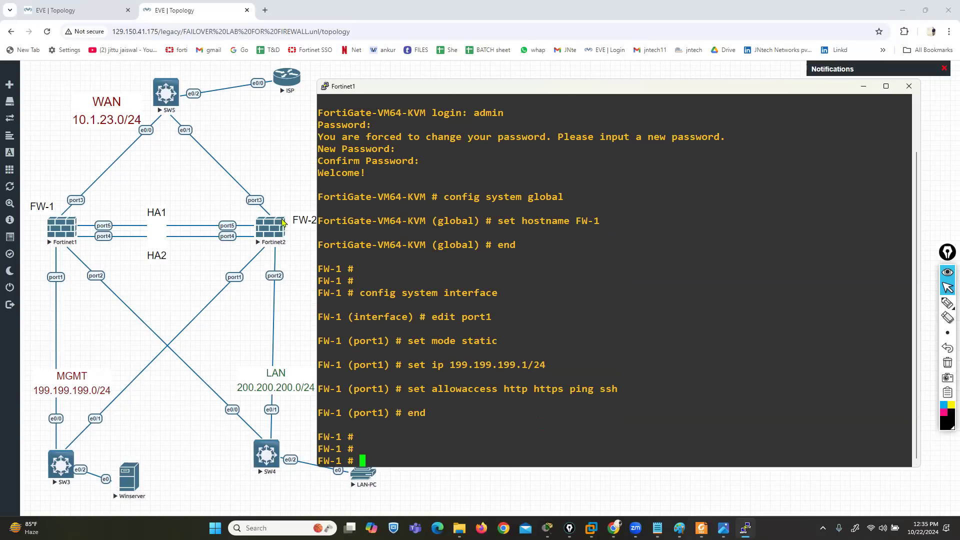
Open the Fortinet2 console and place its window beside the topology so the nodes stay in view
left_click(265, 230)
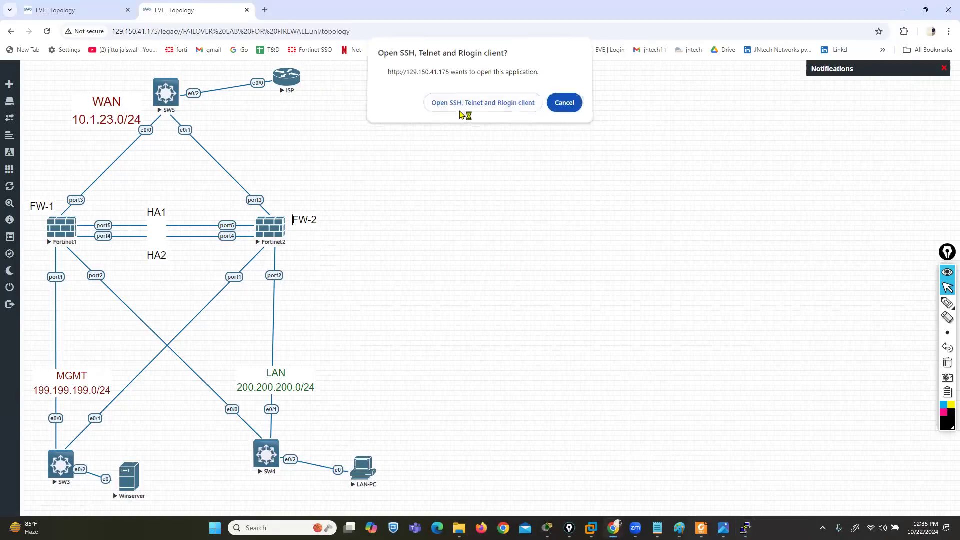
left_click(460, 111)
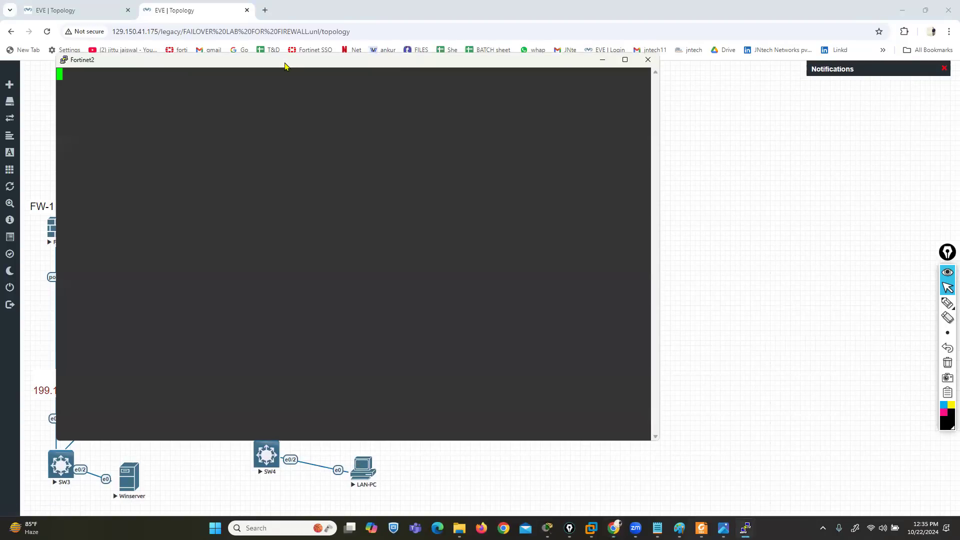
left_click_drag(285, 65, 550, 64)
Log in to Fortinet2 as admin, and enter and confirm the new password
key("Return")
key("Return")
key("Return")
type("admin")
key("Return")
Set Fortinet2's hostname to FW-2 in the global system configuration and end that configuration
key("Return")
key("Return")
key("Return")
type("config system global")
key("Return")
type("set hostname FW-2")
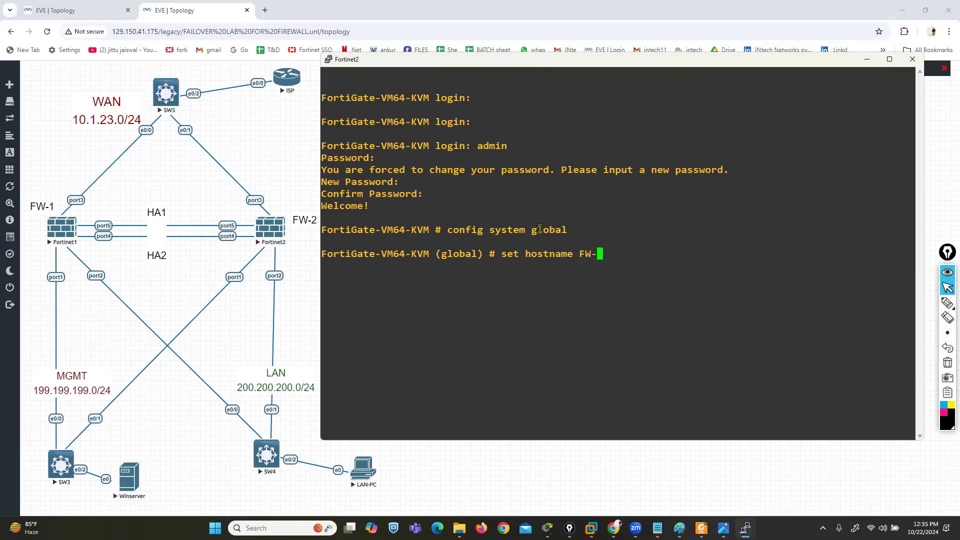
key("Return")
type("end")
key("Return")
key("Return")
Enter FW-2's system interface configuration for port1 and set its mode to static
key("Return")
type("config system interface")
key("Return")
type("edit port1")
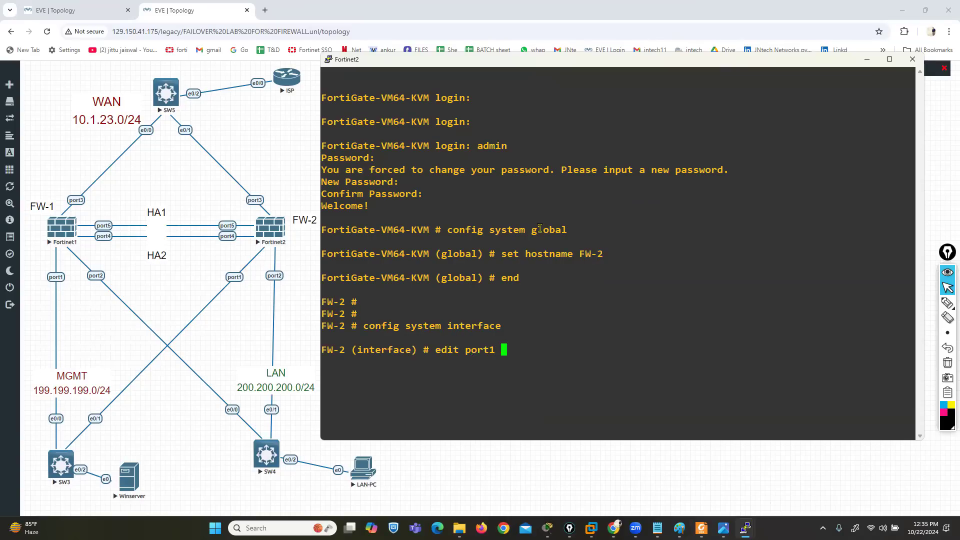
key("Return")
type("set mode static")
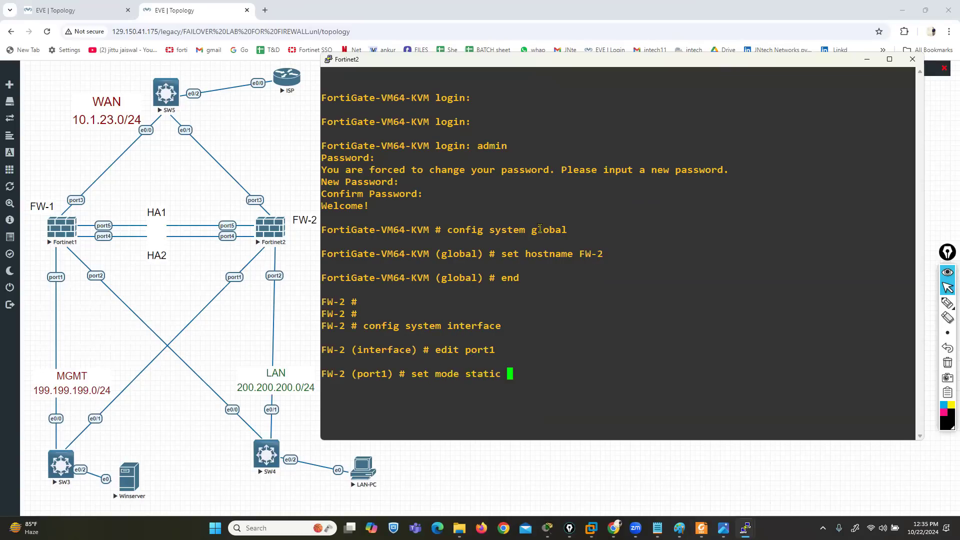
key("Return")
Set port1's IP address on FW-2 to 199.199.199.5/24
type("set ip 199")
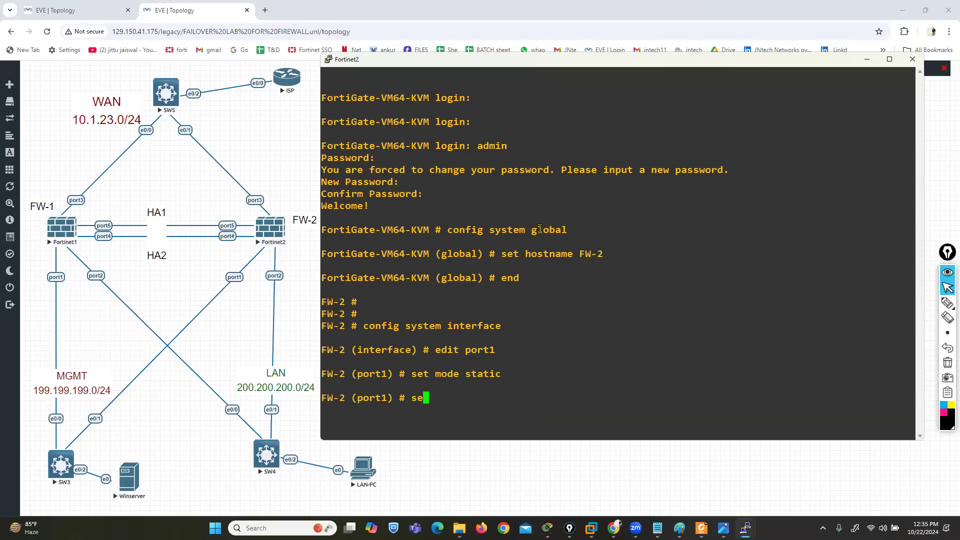
type(".199.199.")
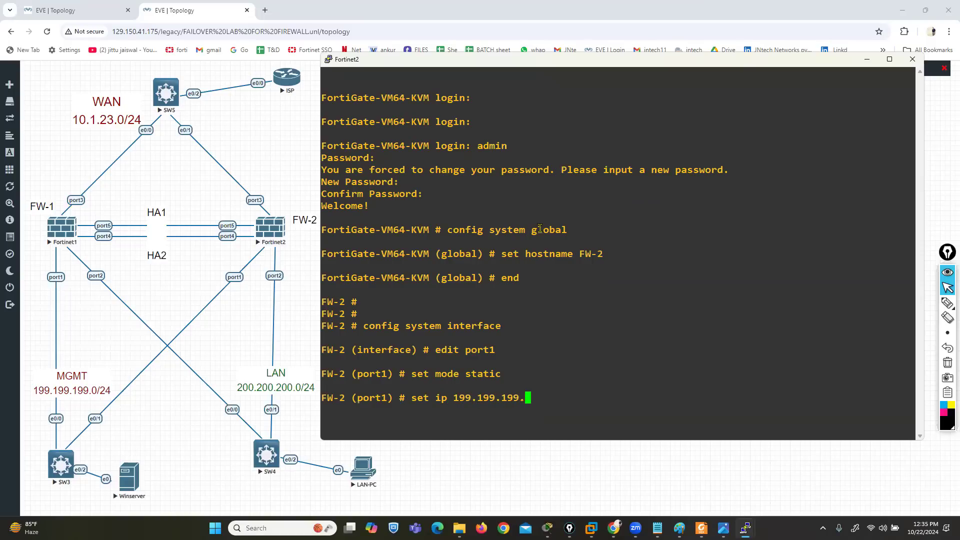
type("5/24")
key("Return")
Allow HTTP, HTTPS, ping and SSH access on FW-2's port1 and end the interface configuration
type("set allowaccess http https ping ss")
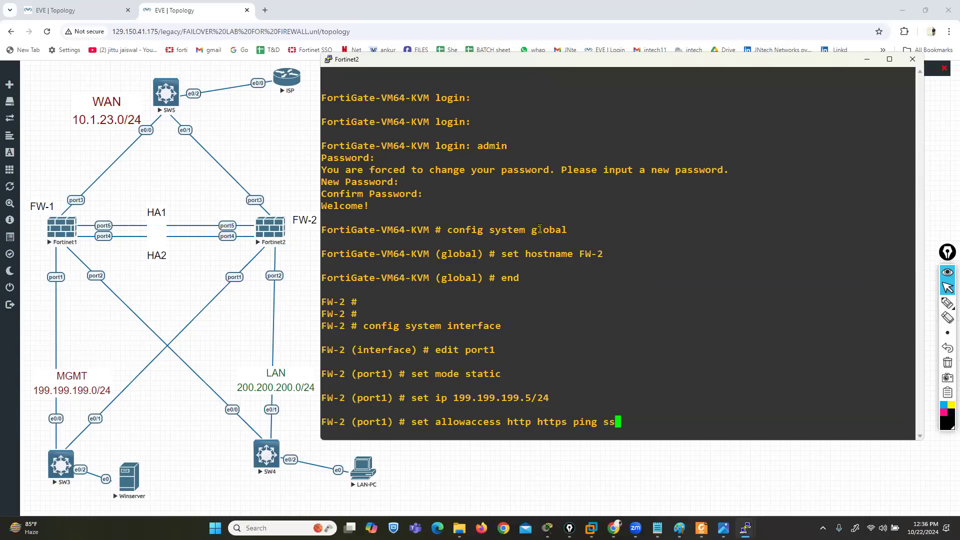
type("h")
key("Return")
type("end")
key("Return")
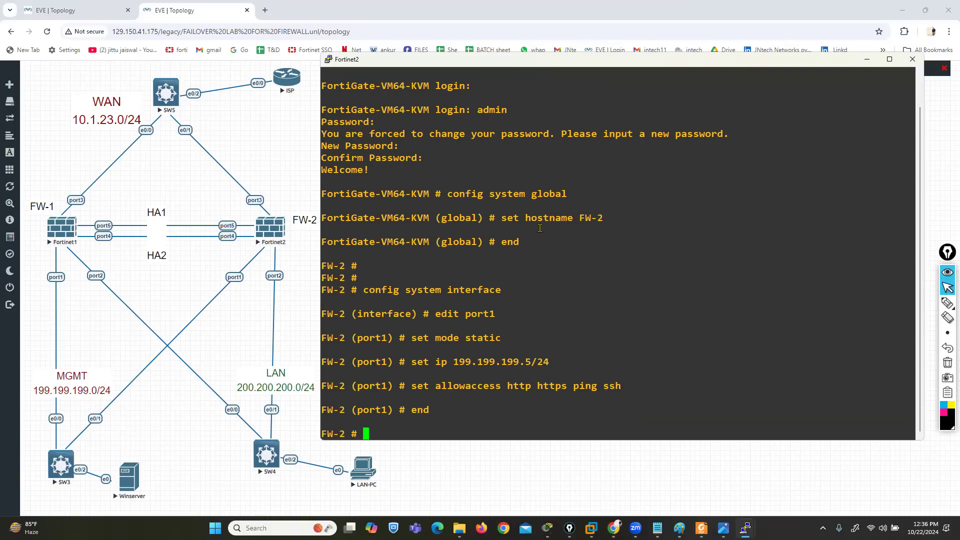
Open the Winserver console and sign in to Windows Server as Administrator with the account password
left_click(132, 488)
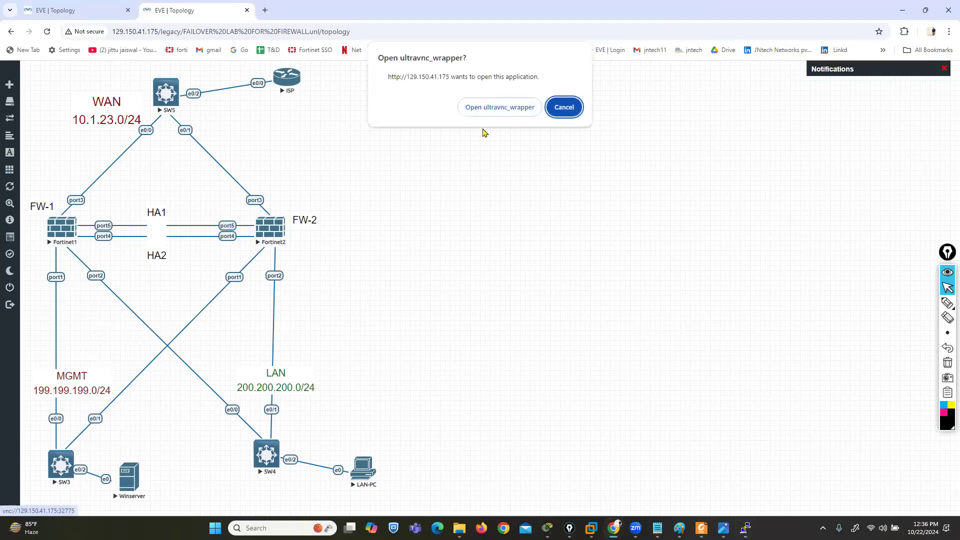
left_click(481, 114)
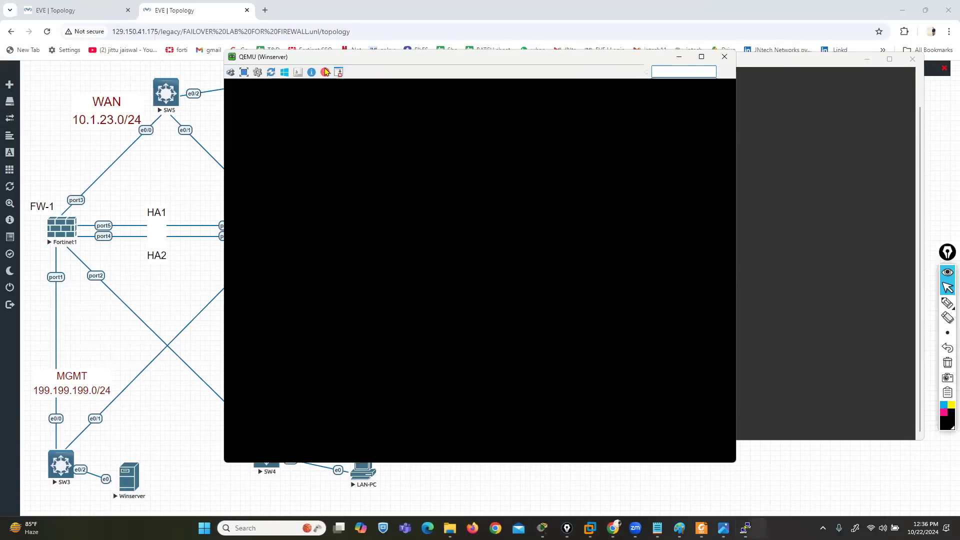
left_click_drag(325, 62, 482, 80)
left_click(388, 91)
key("Caps_Lock")
type("•")
key("Caps_Lock")
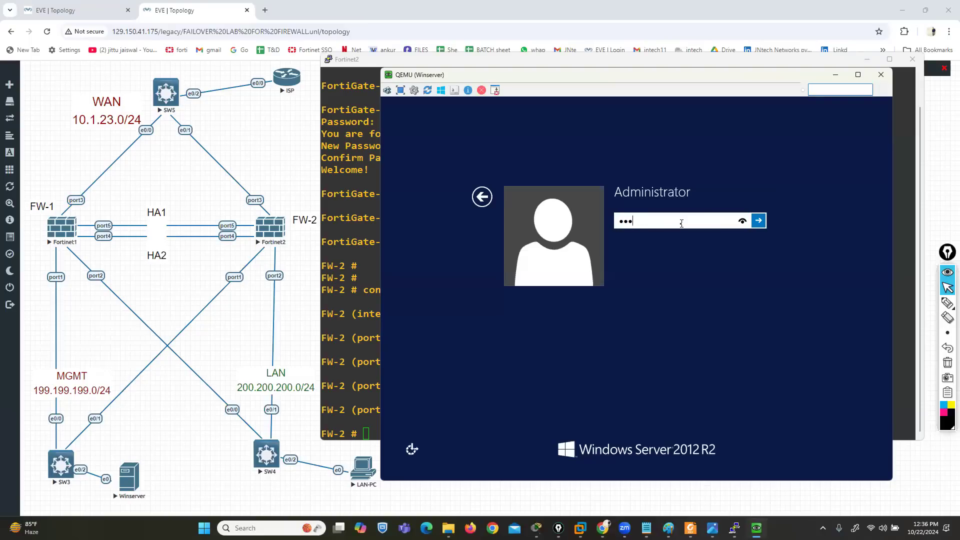
key("Return")
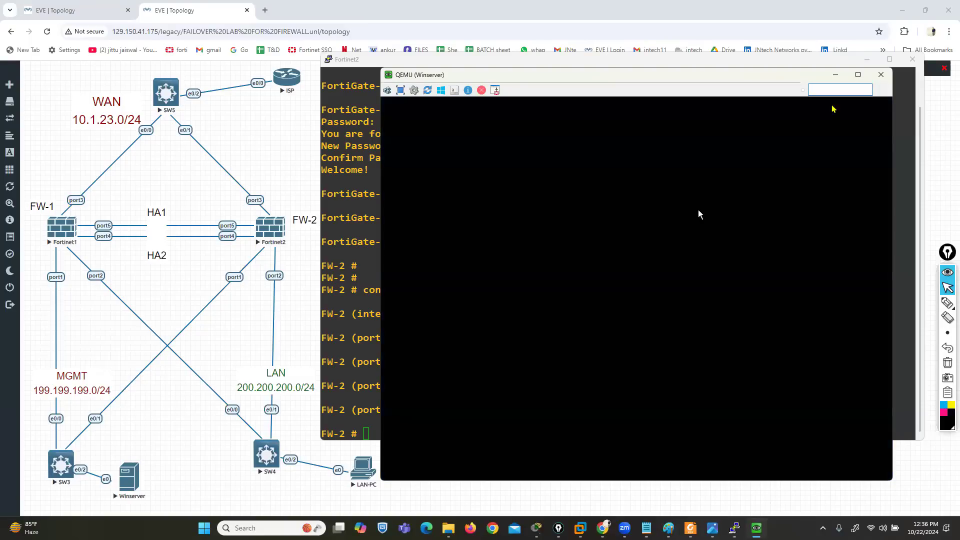
Minimise the Fortinet2 console and move the Winserver window clear of the topology's firewall nodes
left_click(693, 68)
left_click_drag(693, 68, 618, 54)
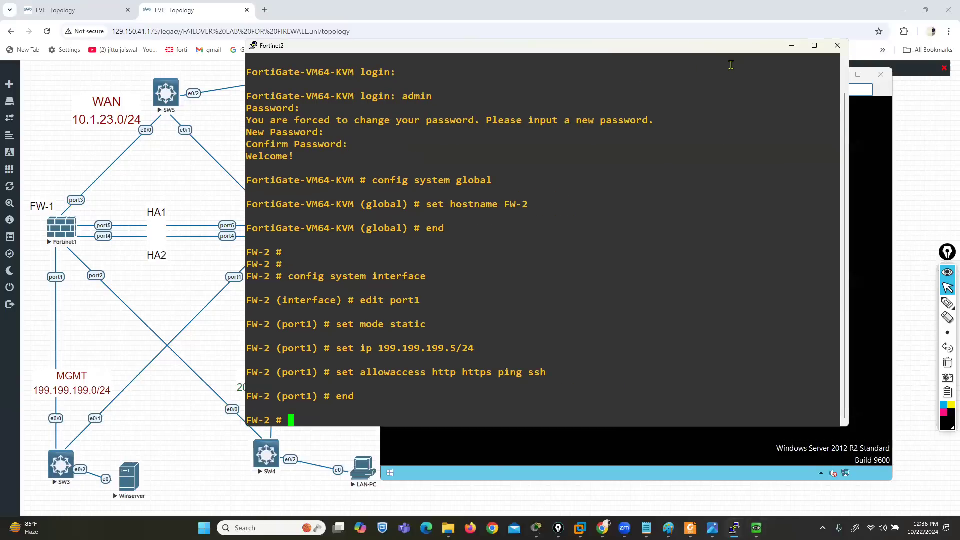
left_click(793, 46)
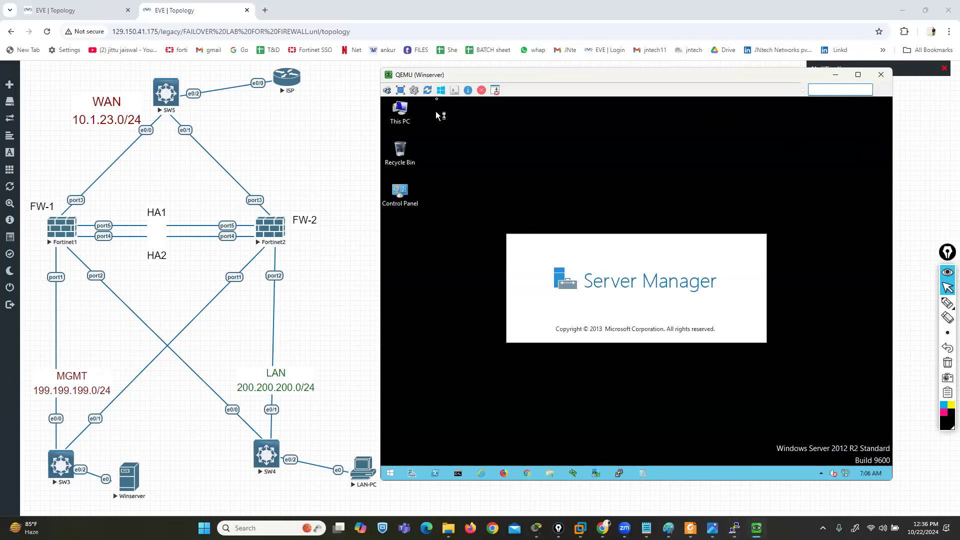
left_click_drag(412, 75, 374, 48)
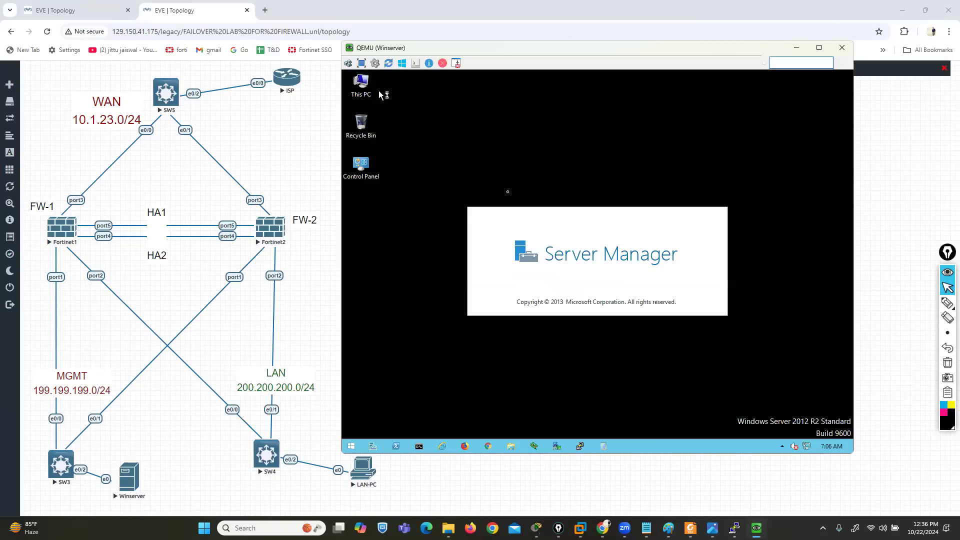
Change Winserver's screen resolution to 1280 × 960, keep the change and reposition the enlarged console beside the topology
right_click(487, 170)
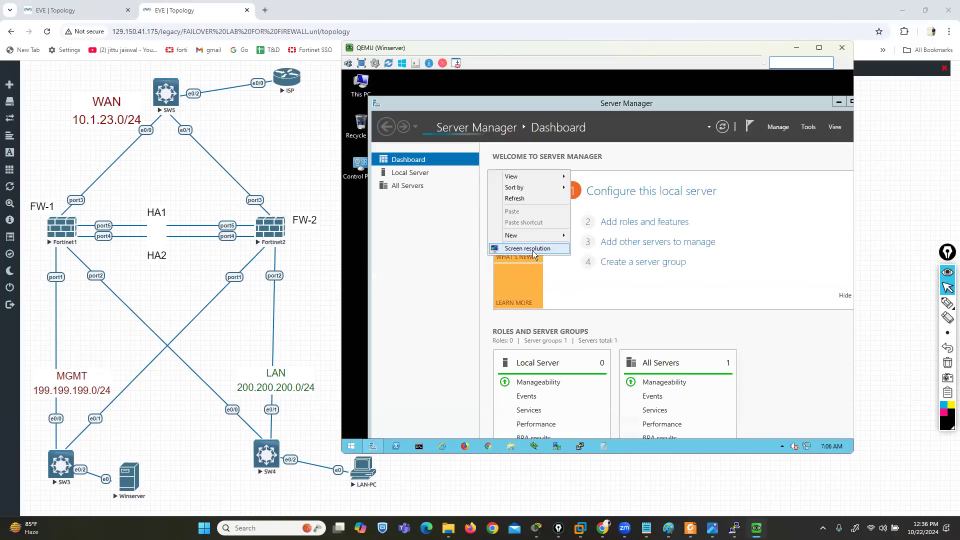
left_click(532, 250)
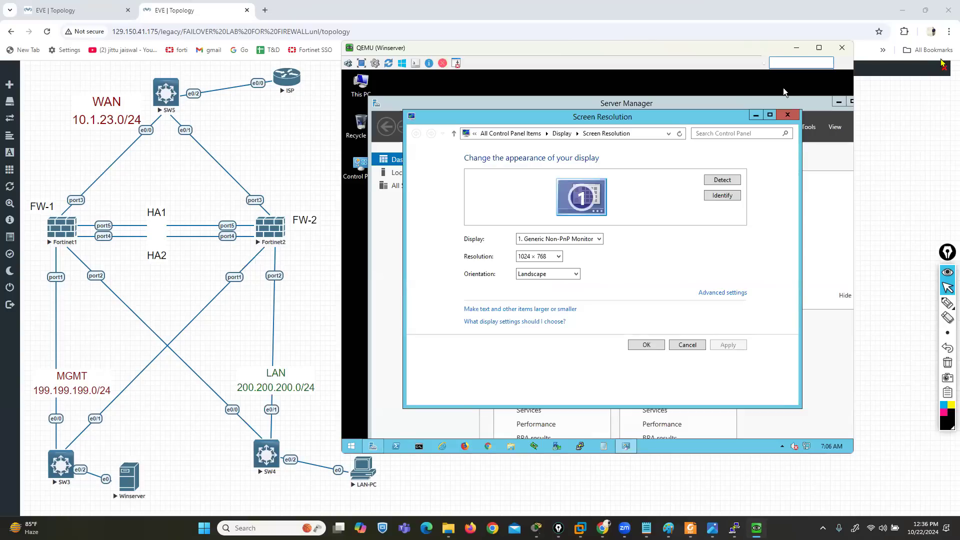
left_click(546, 258)
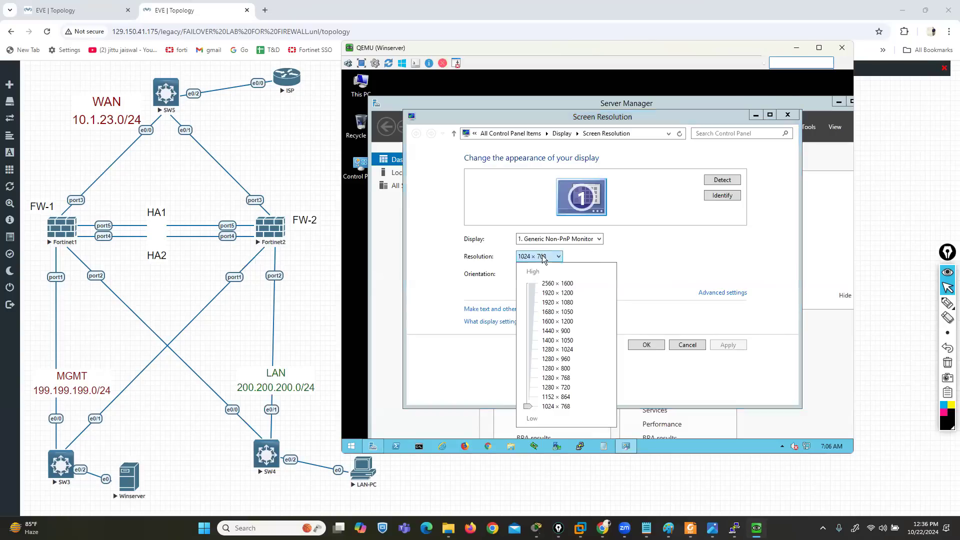
left_click(533, 359)
left_click(705, 334)
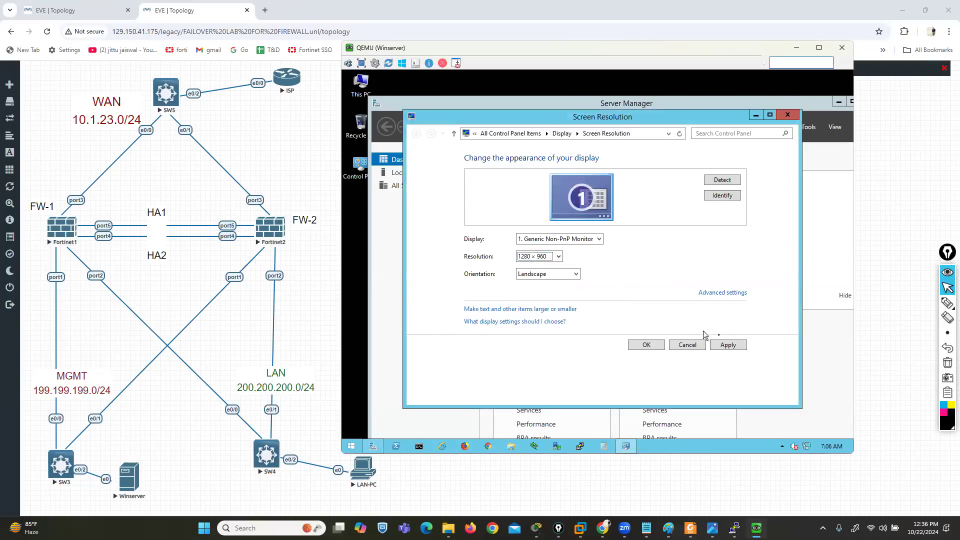
left_click(734, 348)
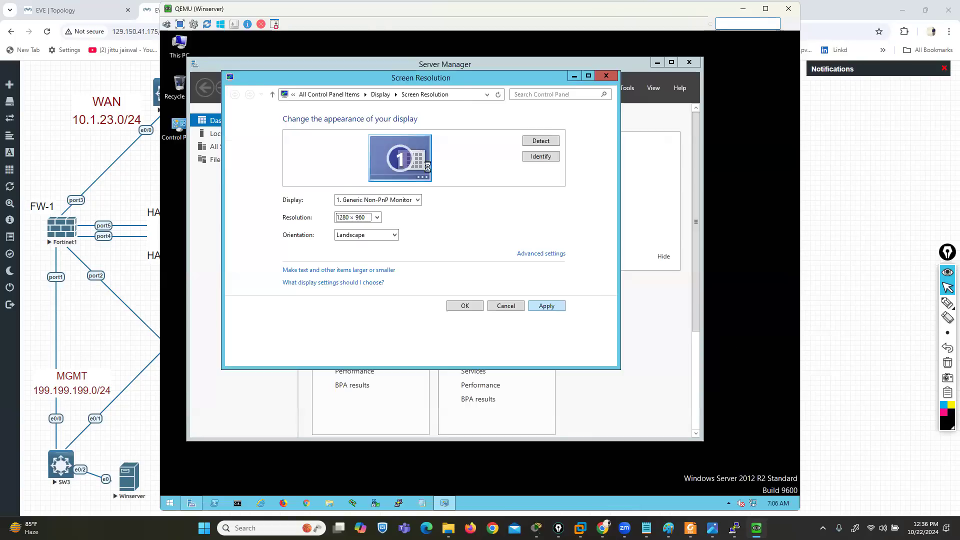
left_click(437, 217)
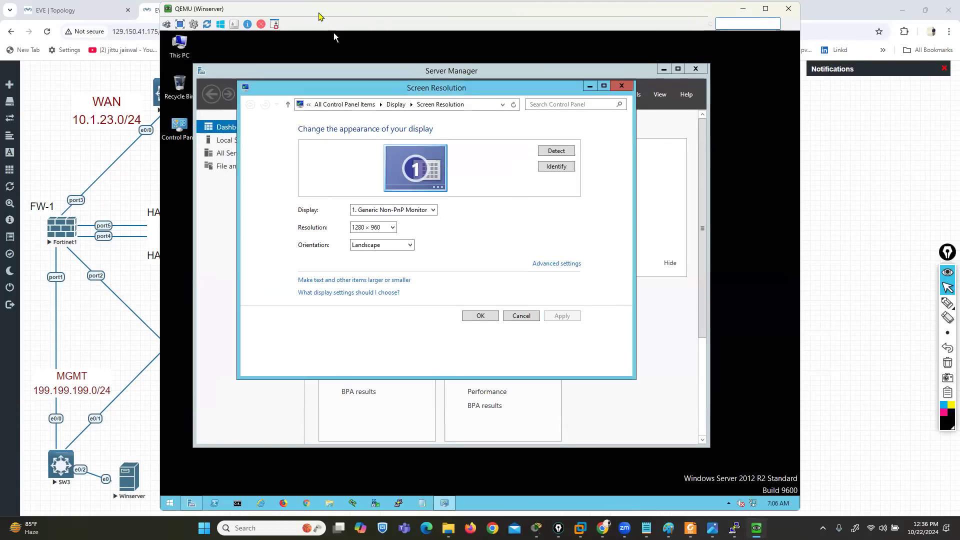
left_click_drag(320, 16, 474, 19)
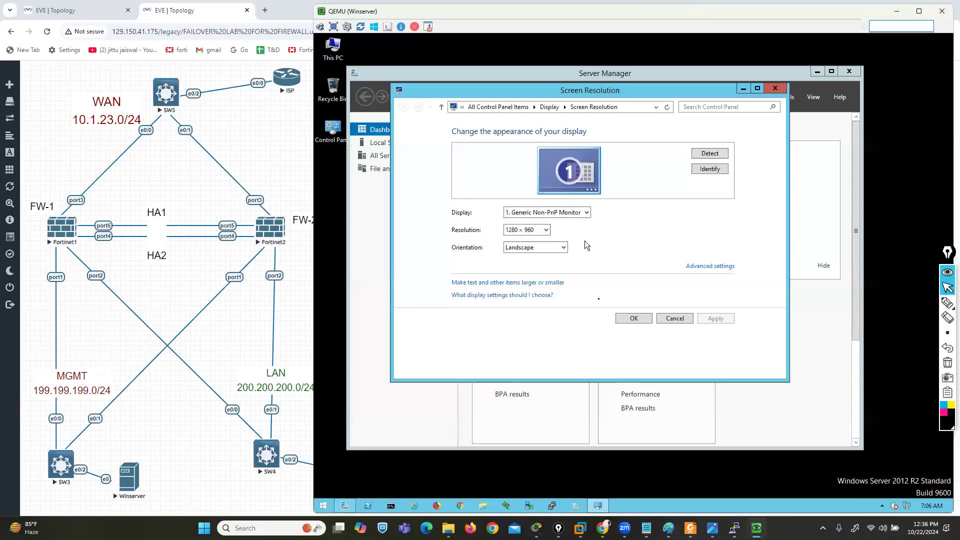
left_click(634, 320)
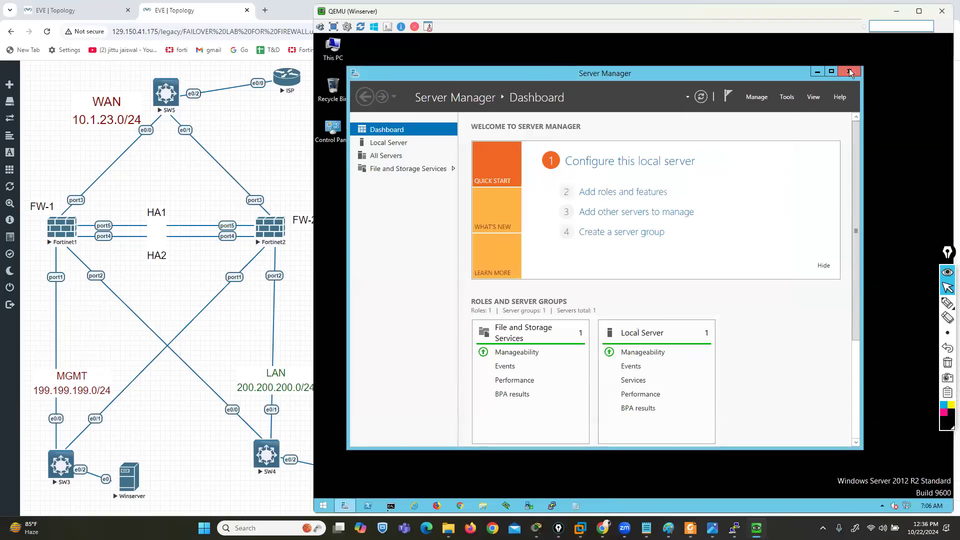
Close Server Manager and open Winserver's Network Connections by running ncpa.cpl in Command Prompt
left_click(851, 73)
type("ncpa.cpl")
key("Return")
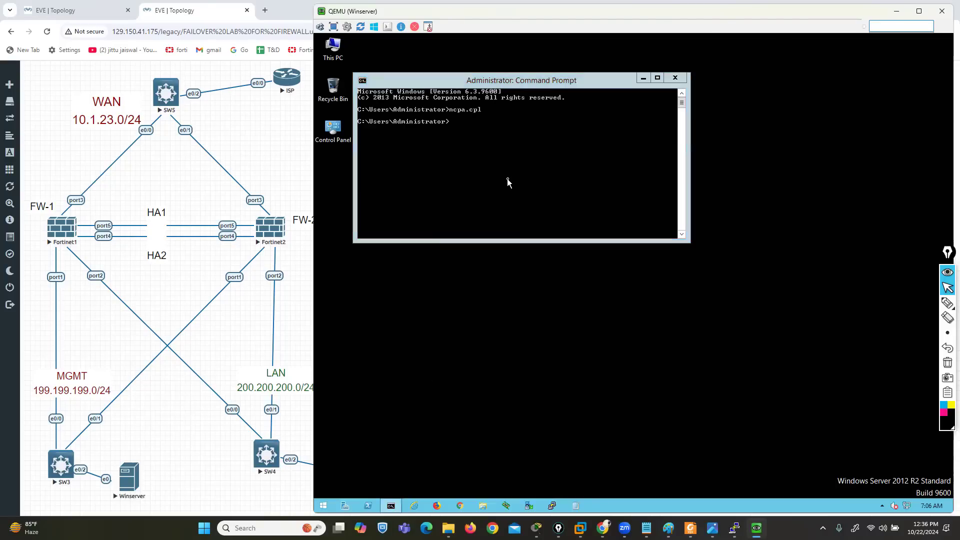
Assign Winserver's Ethernet connection a manual IPv4 address in the 199.199.199.0/24 management network and save its properties
right_click(485, 192)
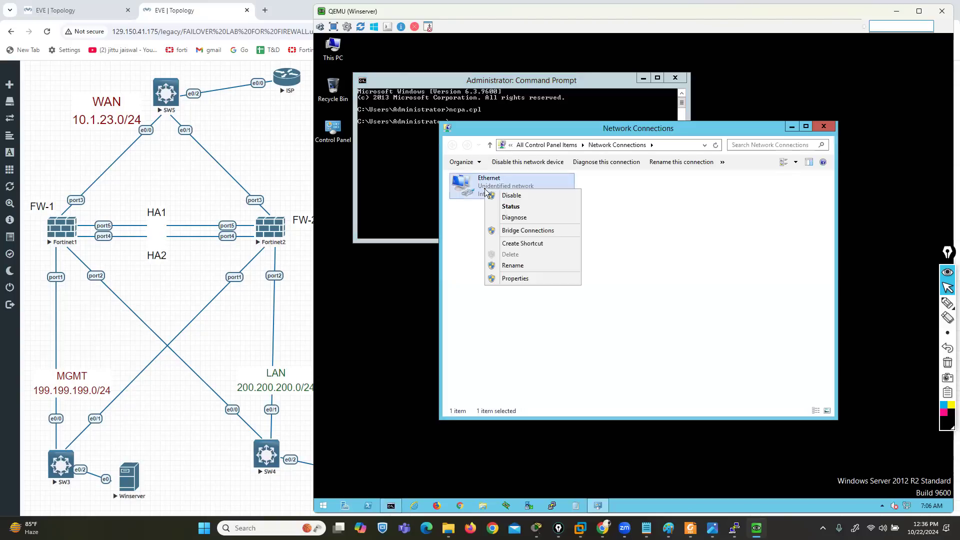
left_click(514, 278)
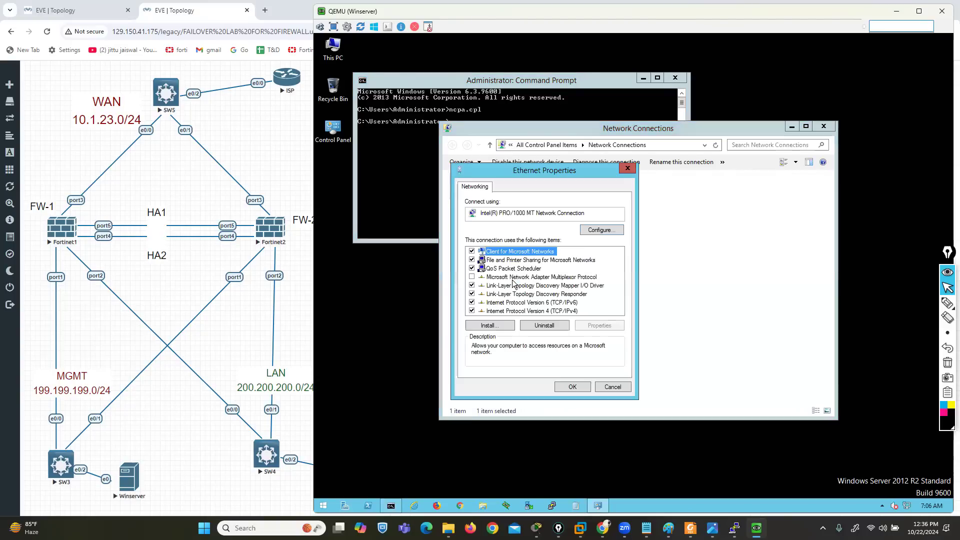
left_click(560, 311)
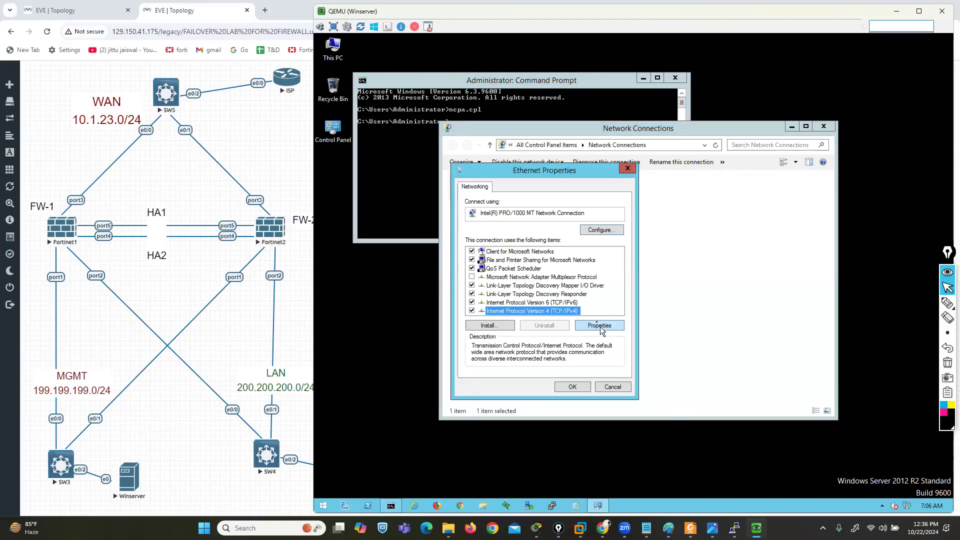
left_click(600, 326)
left_click(535, 282)
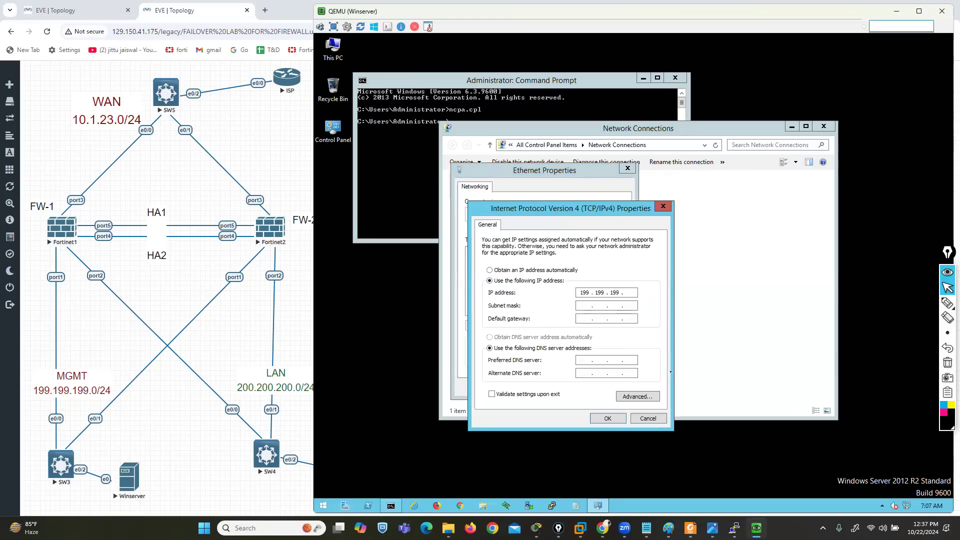
key("Tab")
left_click(611, 418)
left_click(572, 387)
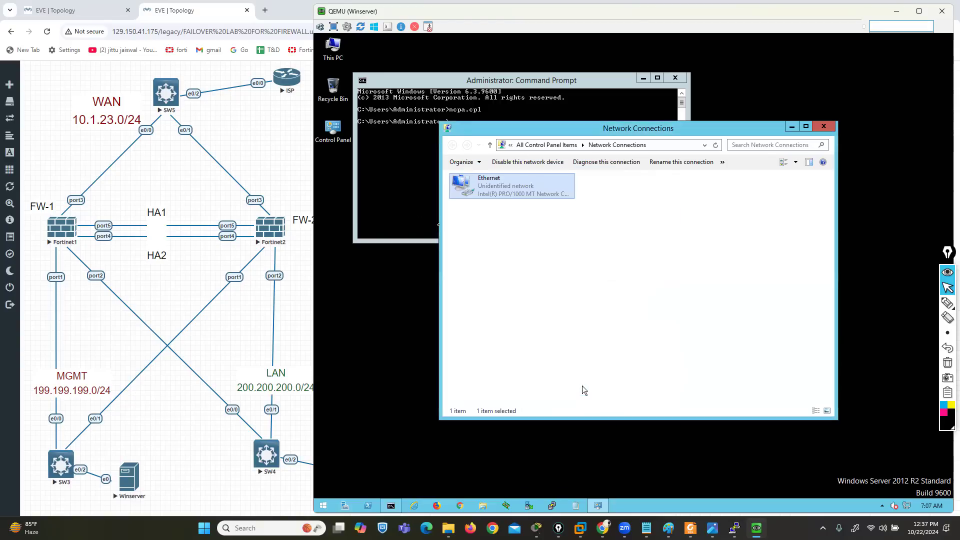
Ping 199.199.199.1 and 199.199.199.5 from Winserver's Command Prompt and open Chrome on the server
left_click(385, 187)
type("ping")
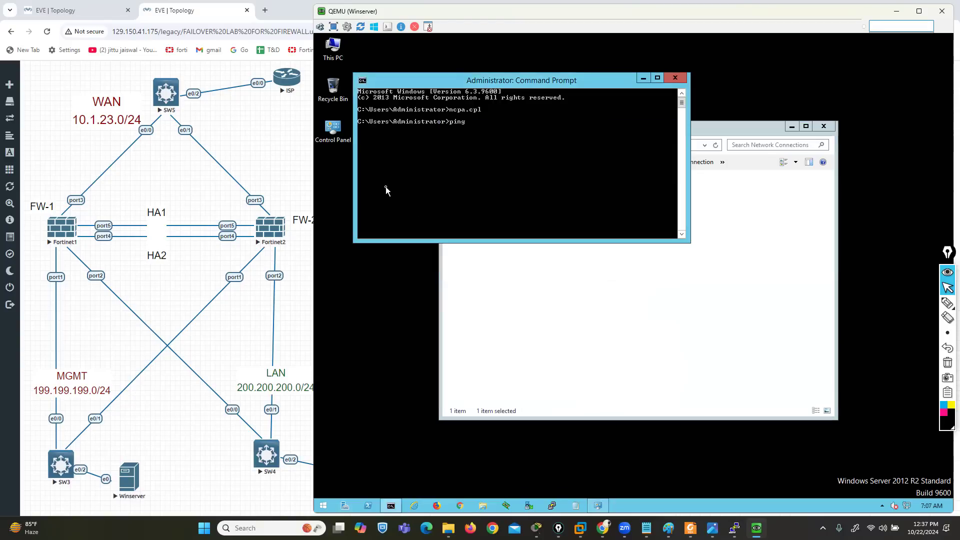
type(" 199.199.199.1")
key("Return")
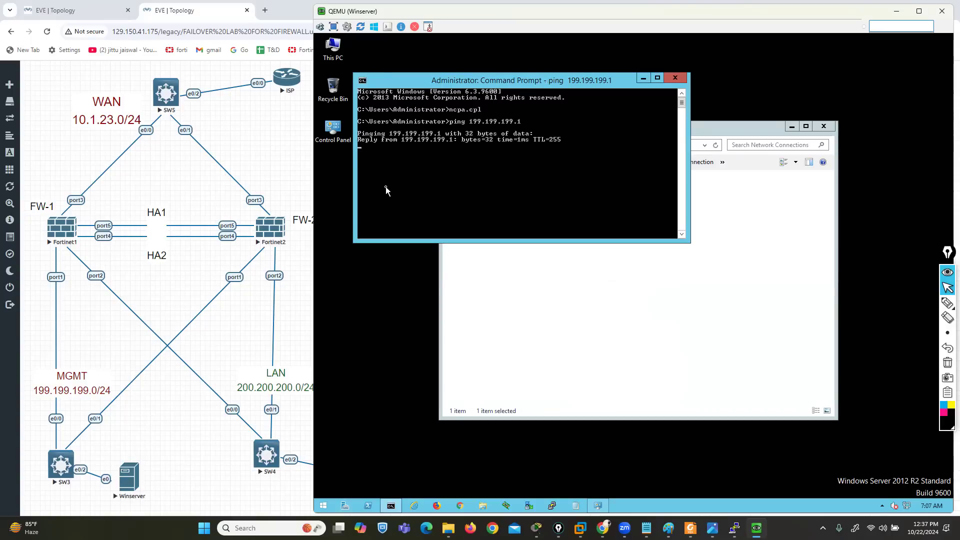
key("ctrl+c")
key("Up")
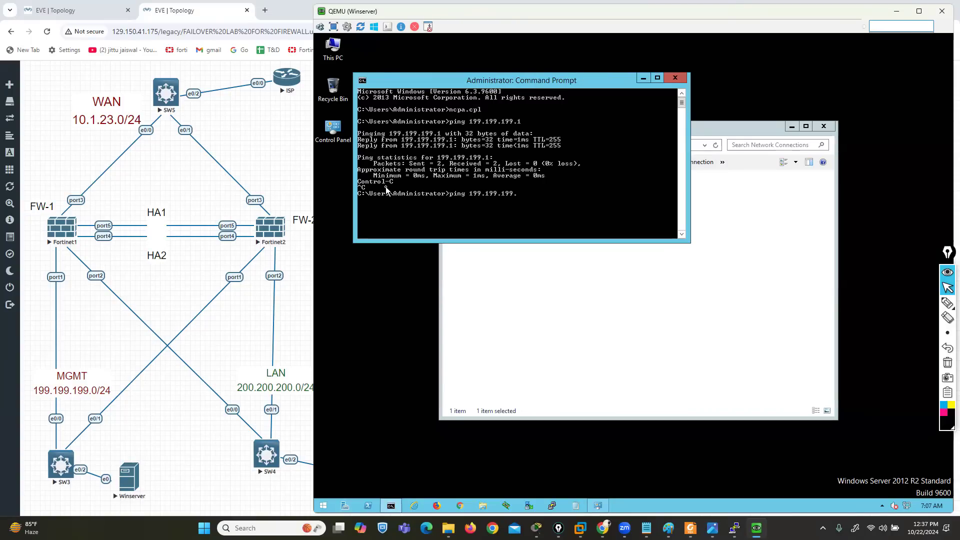
type("5")
key("Return")
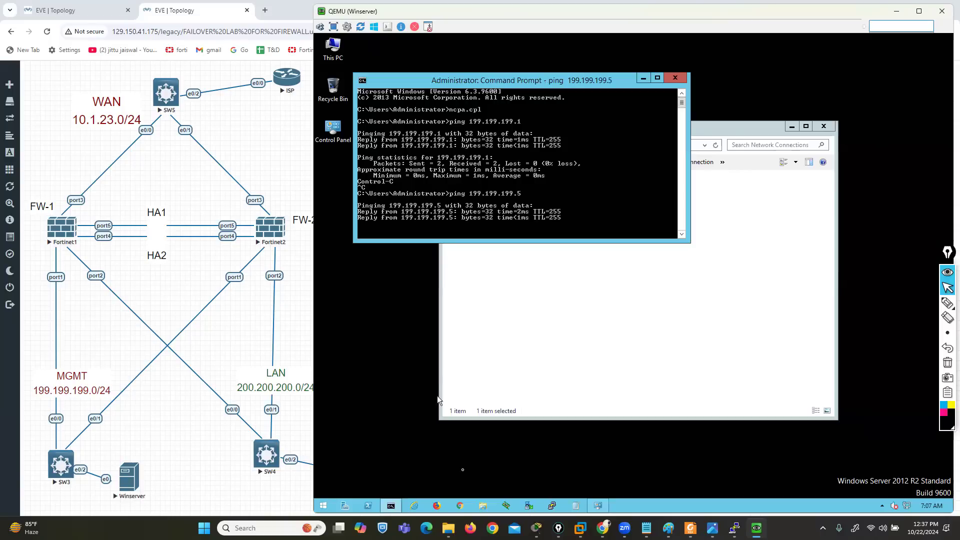
left_click(460, 506)
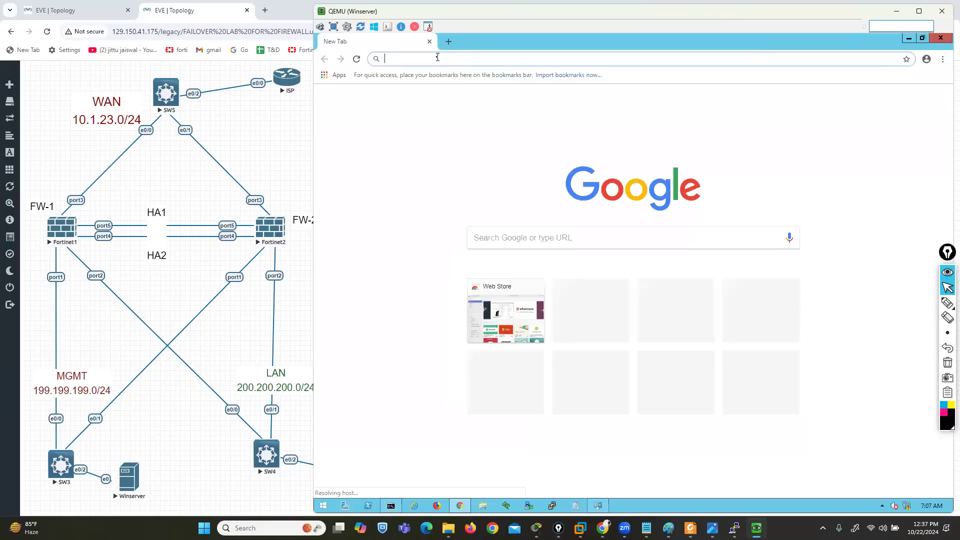
type("https://")
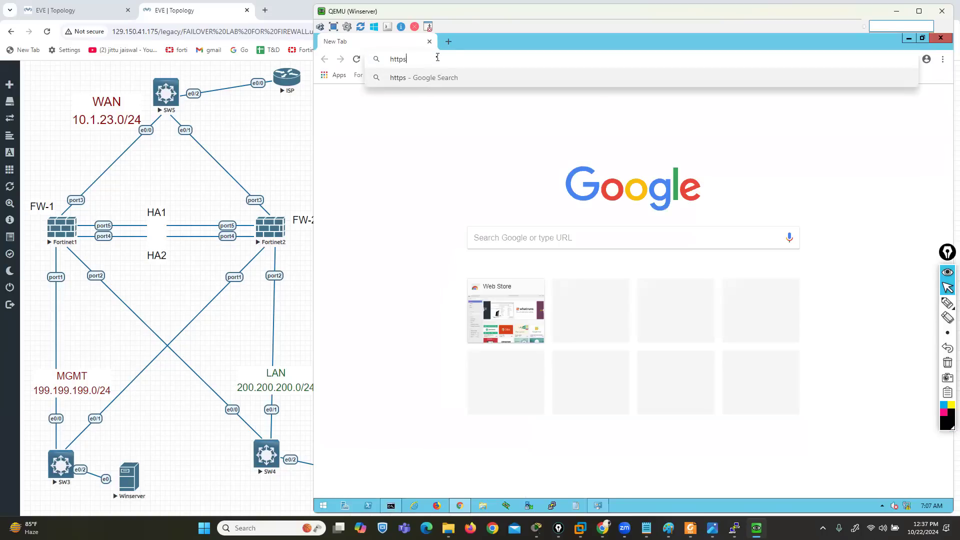
key("BackSpace")
key("BackSpace")
key("BackSpace")
key("BackSpace")
key("BackSpace")
key("BackSpace")
key("BackSpace")
key("BackSpace")
type("199.1999")
type("9.1")
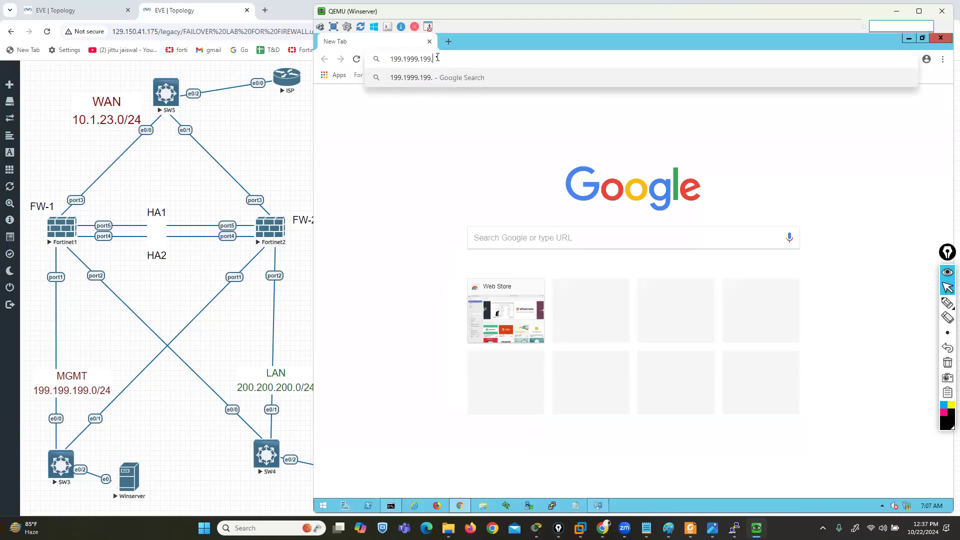
key("Return")
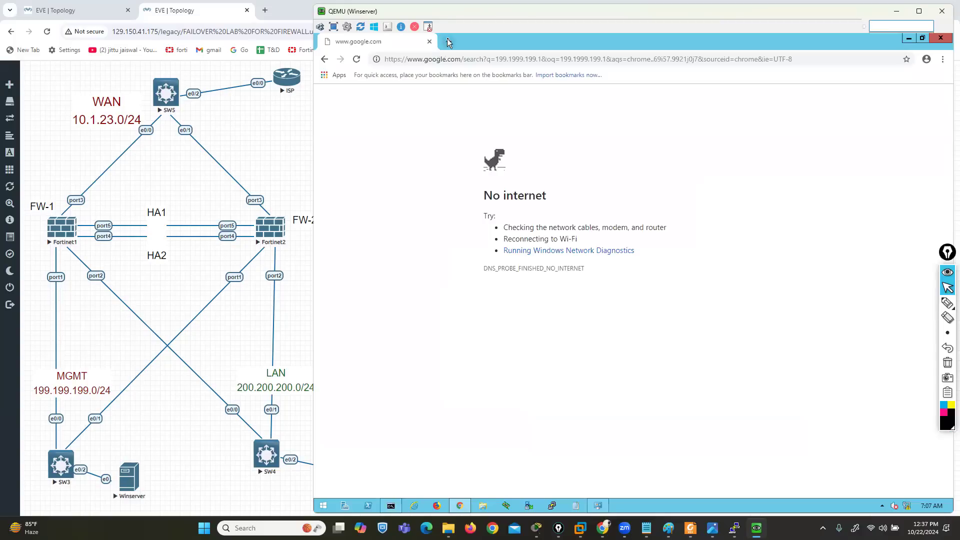
left_click(449, 42)
left_click(430, 41)
Load 199.199.199.1 in Winserver's browser and sign in to FW-1 as admin with the account password
type("19")
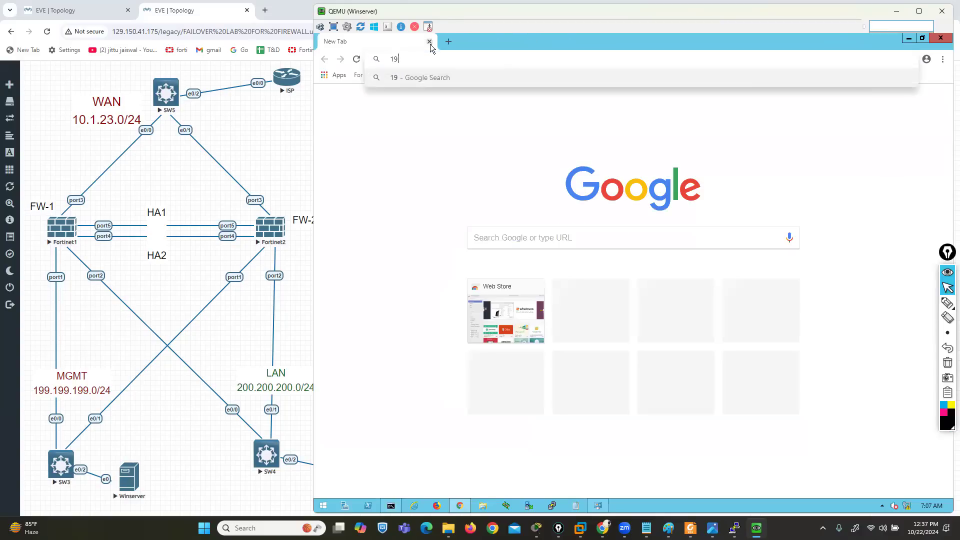
type("9.199.199.1")
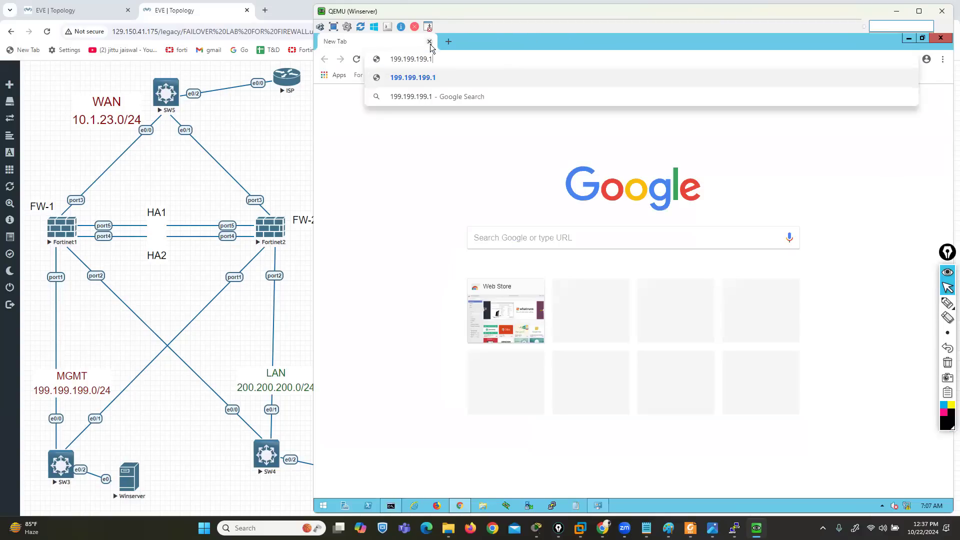
key("Return")
type("admin")
key("Tab")
type("a23")
key("Return")
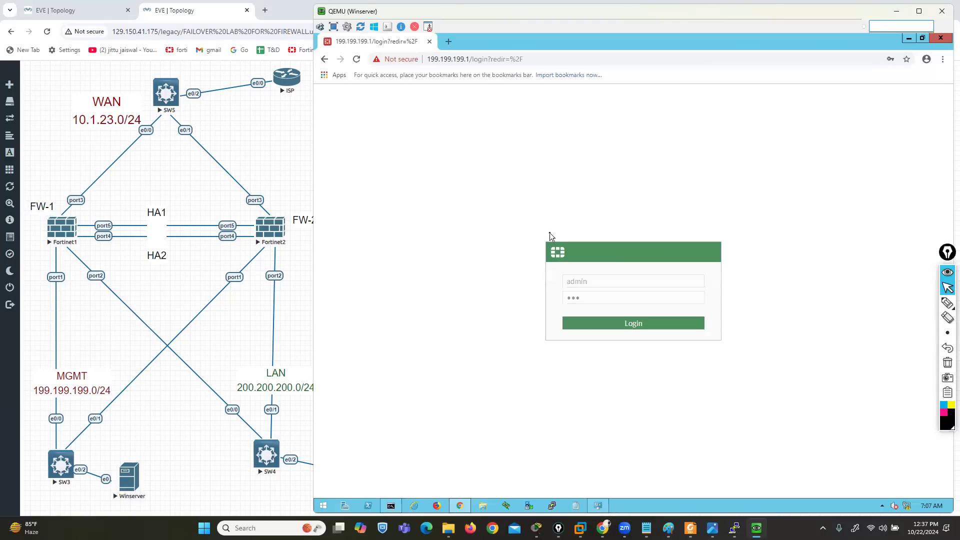
Load 199.199.199.5 in a new browser tab, sign in to FW-2 as admin with the account password, and decline saving it
left_click(448, 41)
type("199.199.199.")
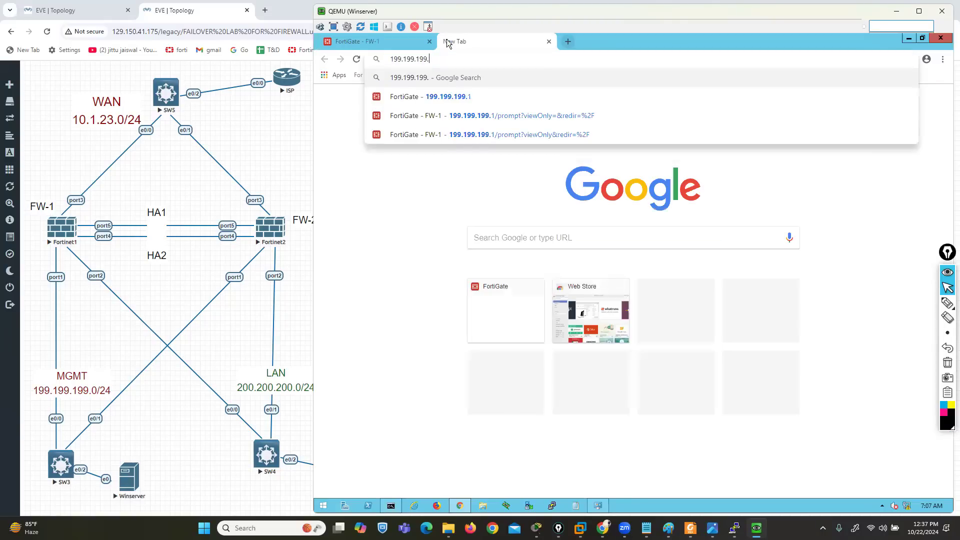
type("5")
key("Return")
type("admin")
key("Tab")
type("••")
key("Return")
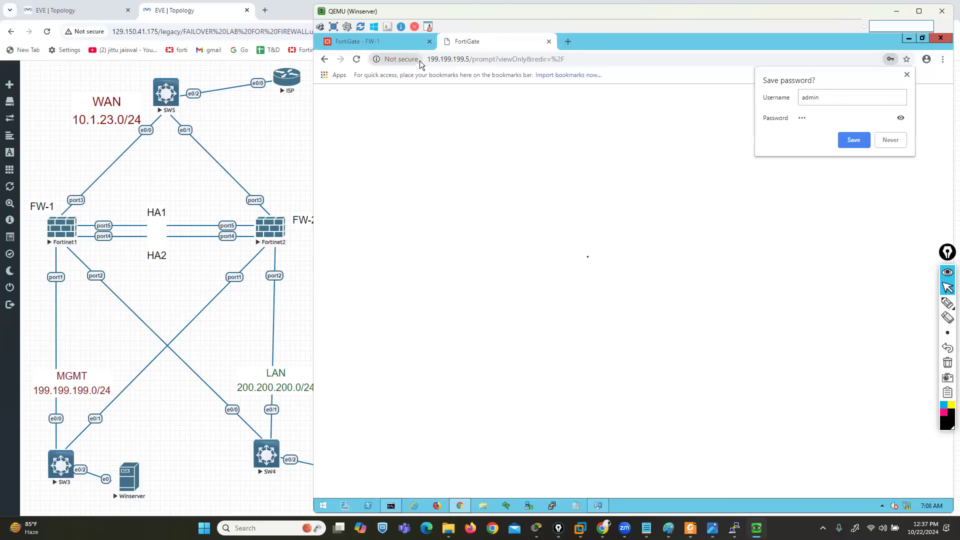
left_click(886, 145)
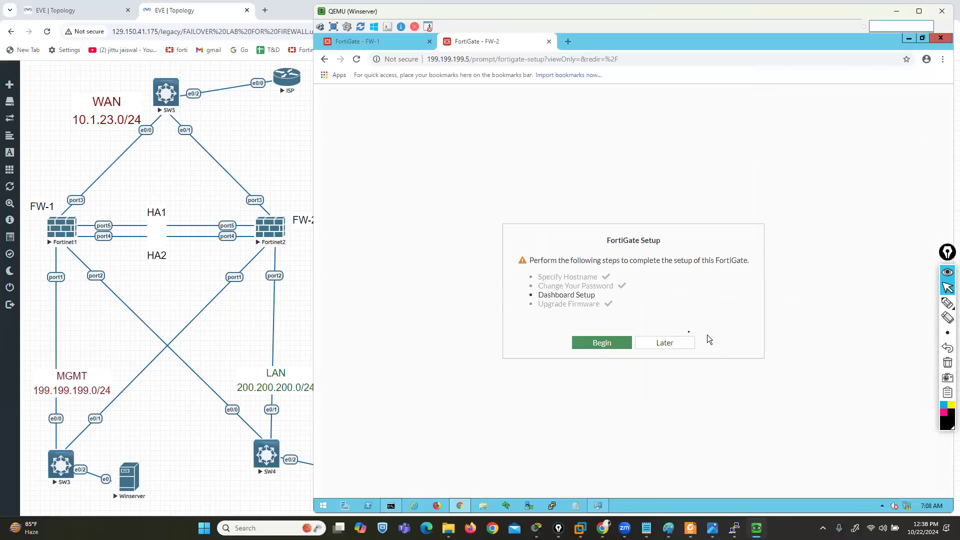
Postpone the FortiGate Setup and dismiss the FortiOS 7.0.0 overview on both FW-2 and FW-1
left_click(673, 345)
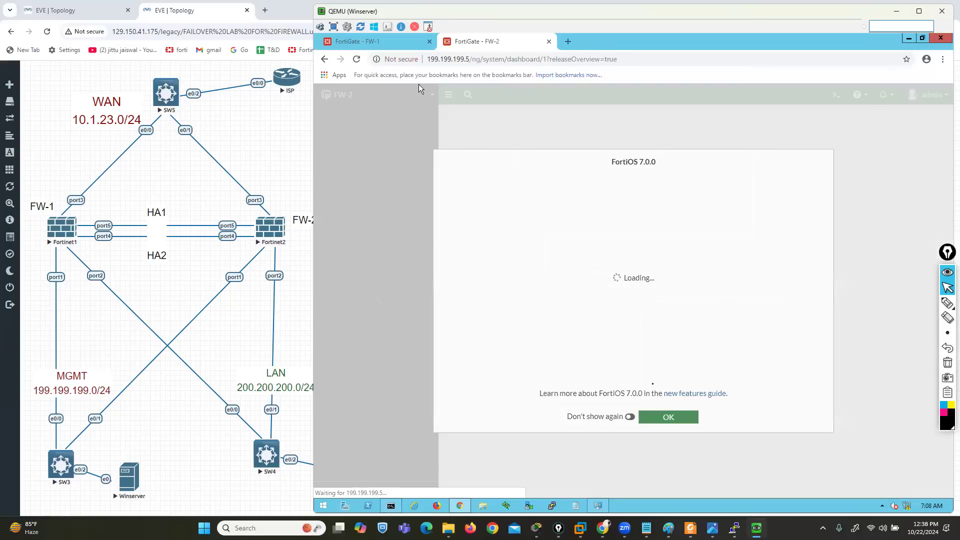
left_click(683, 422)
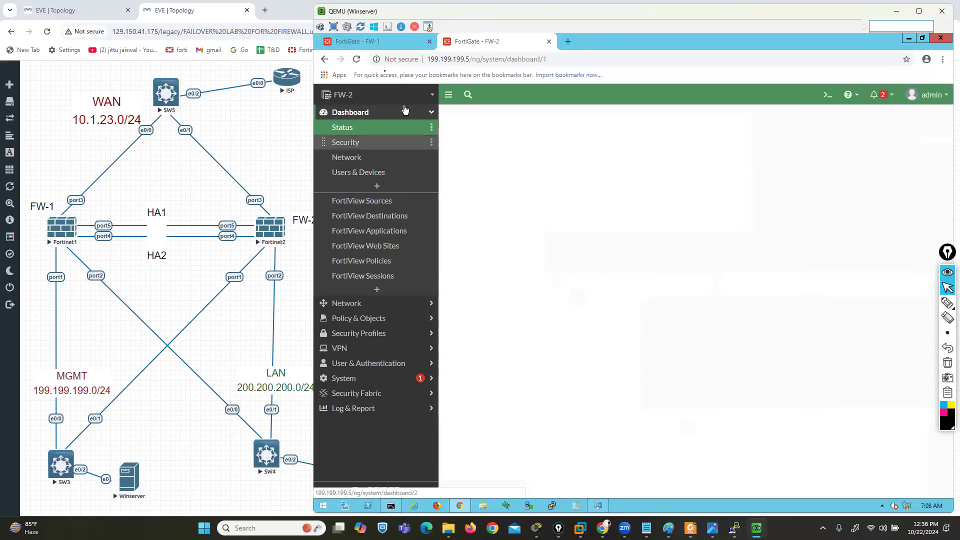
left_click(374, 48)
left_click(654, 347)
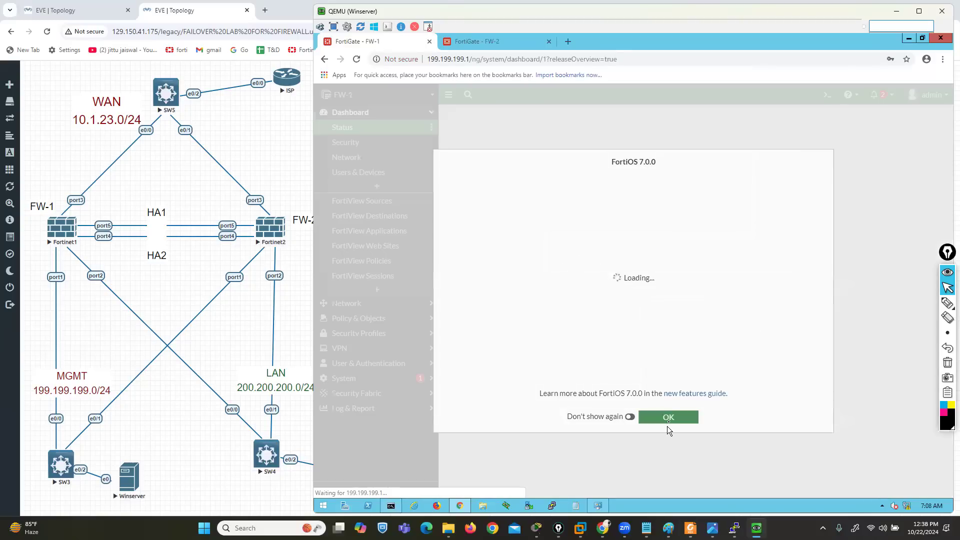
left_click(669, 420)
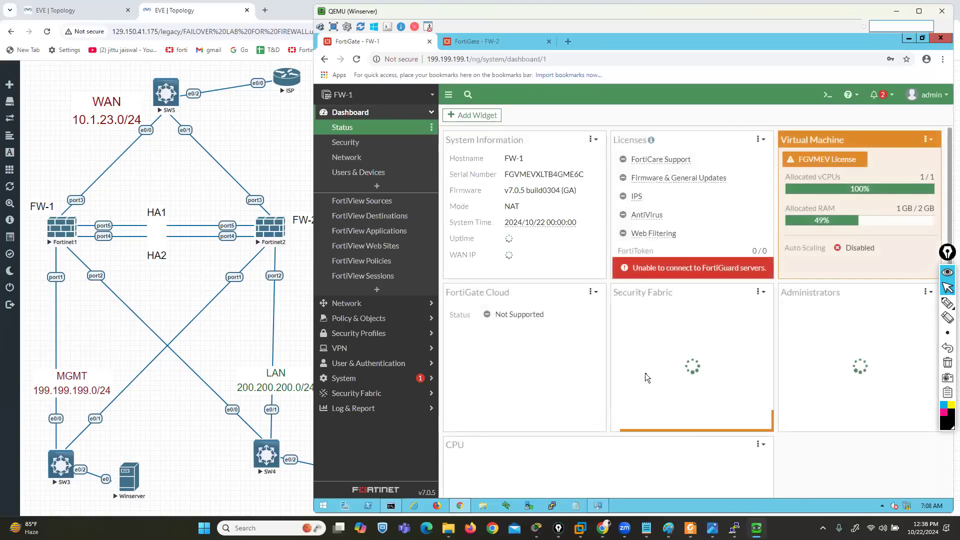
Add the HA Status widget with the Default Fabric member to FW-1's Status dashboard and bring it into view
left_click(475, 116)
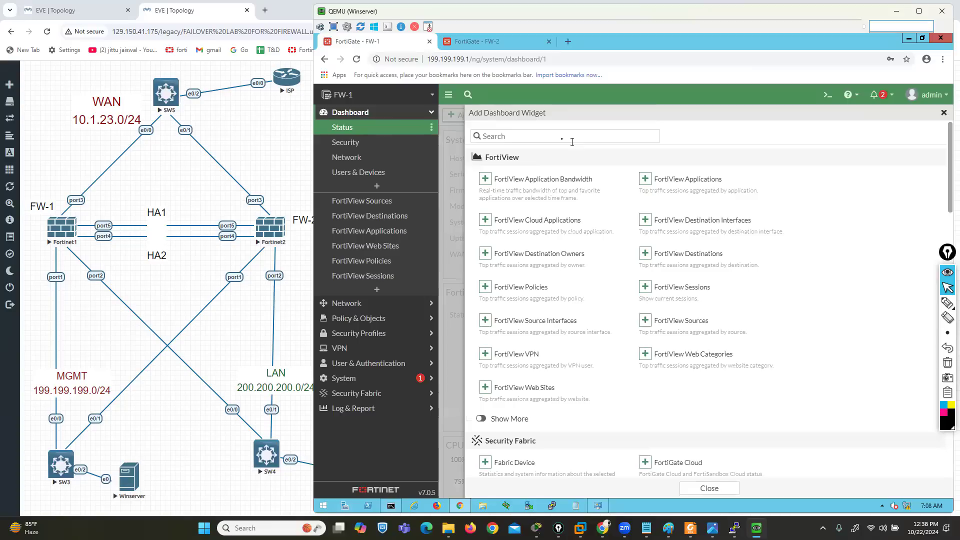
left_click(560, 137)
type("ha")
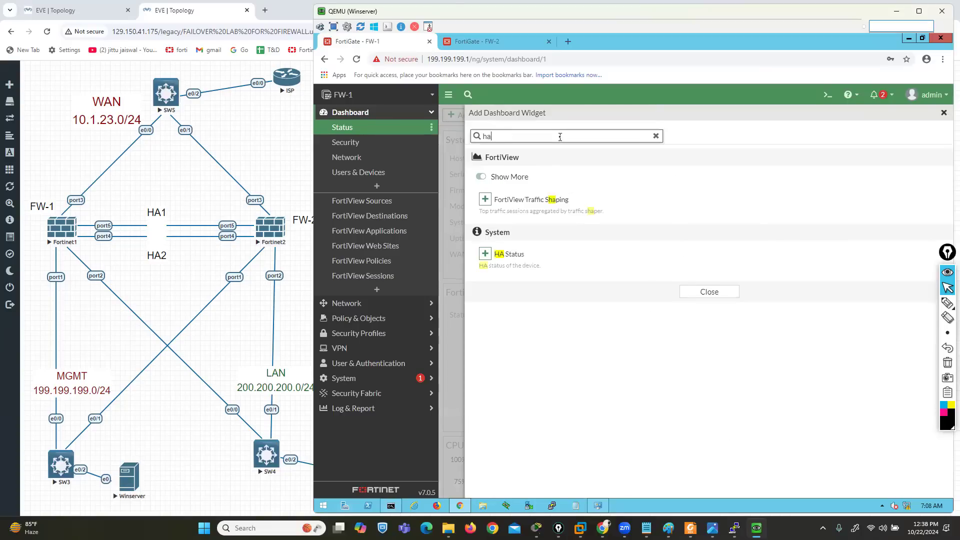
left_click(484, 256)
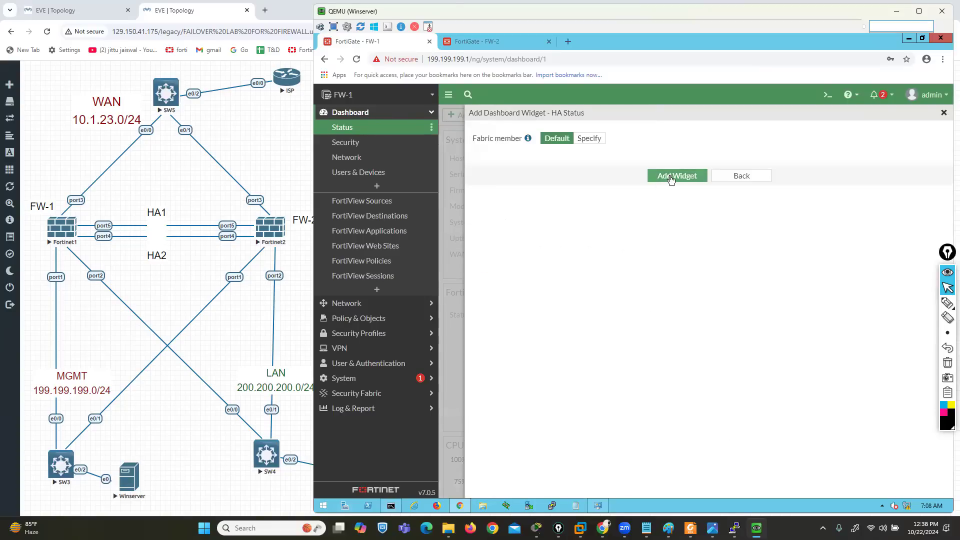
left_click(670, 176)
left_click(711, 295)
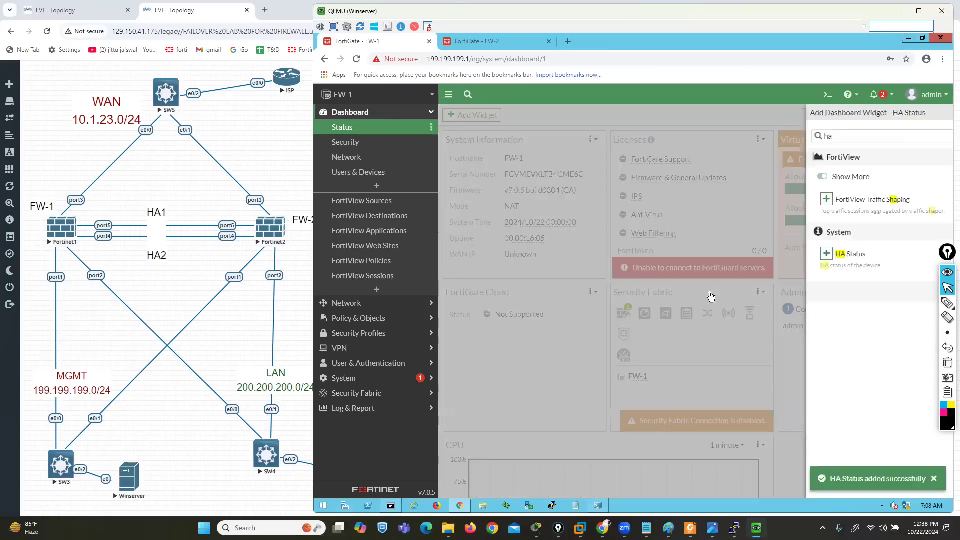
scroll(709, 305, "down", 6)
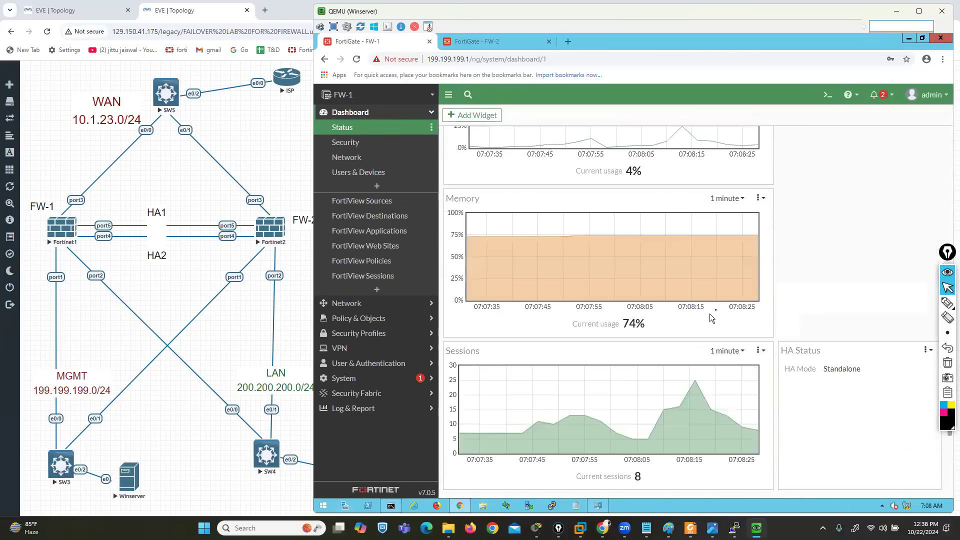
Outline FW-1's HA Status widget and its HA mode with the screen pen, and clear the drawing
left_click(934, 303)
mouse_move(911, 330)
left_mouse_down()
mouse_move(795, 337)
mouse_move(775, 363)
left_mouse_up()
mouse_move(778, 428)
left_mouse_down()
mouse_move(846, 491)
mouse_move(939, 435)
mouse_move(940, 350)
mouse_move(889, 331)
left_mouse_up()
mouse_move(785, 377)
left_mouse_down()
mouse_move(841, 381)
mouse_move(870, 359)
mouse_move(816, 380)
left_mouse_up()
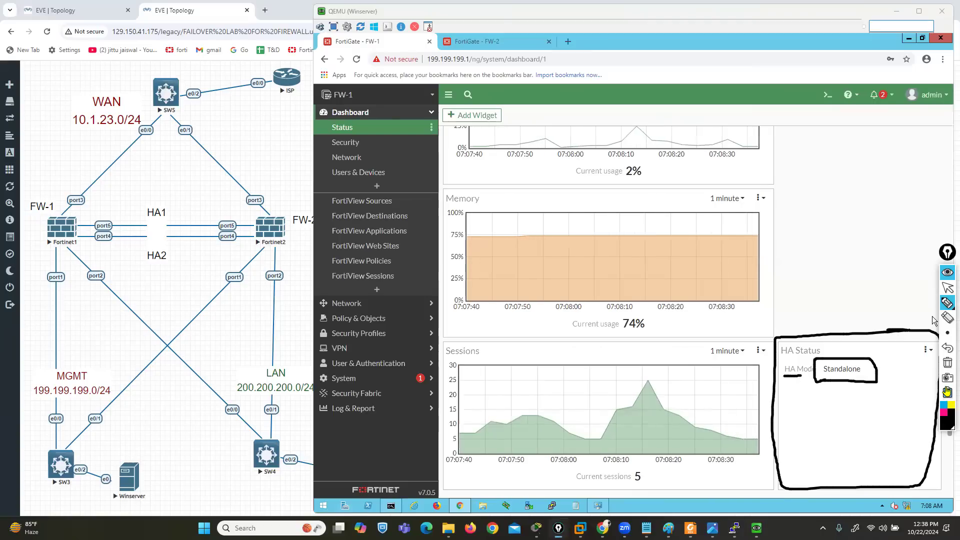
left_click(947, 362)
left_click(948, 288)
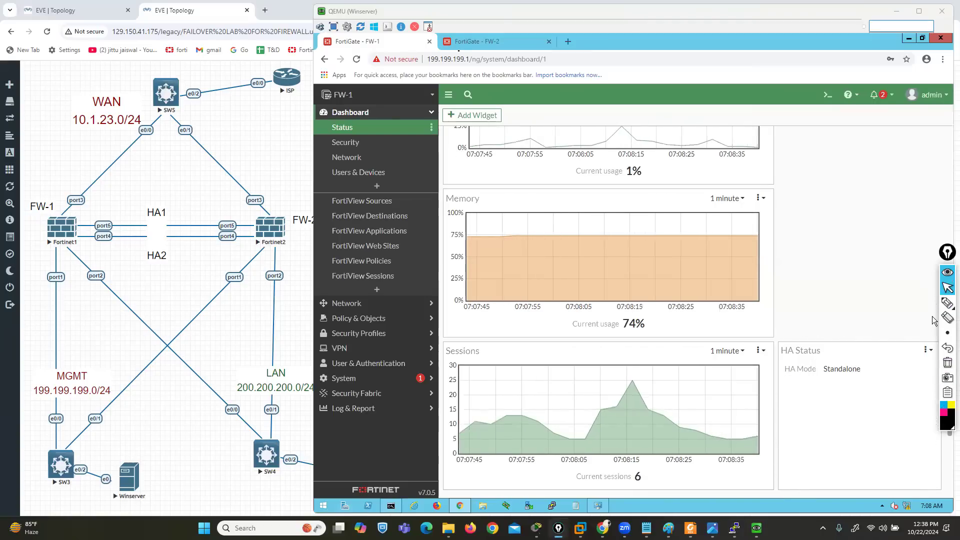
Add the HA Status widget to FW-2's Status dashboard and bring it into view
left_click(468, 42)
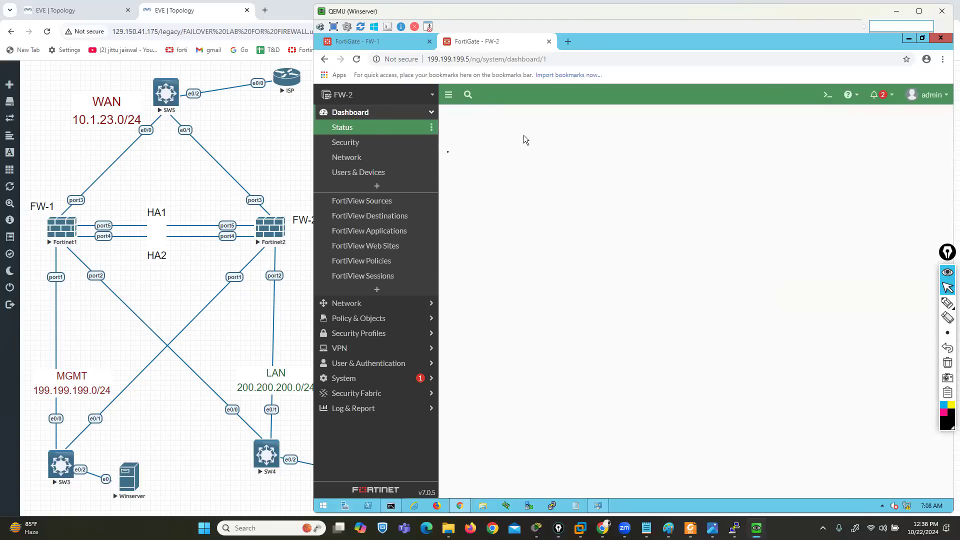
left_click(464, 116)
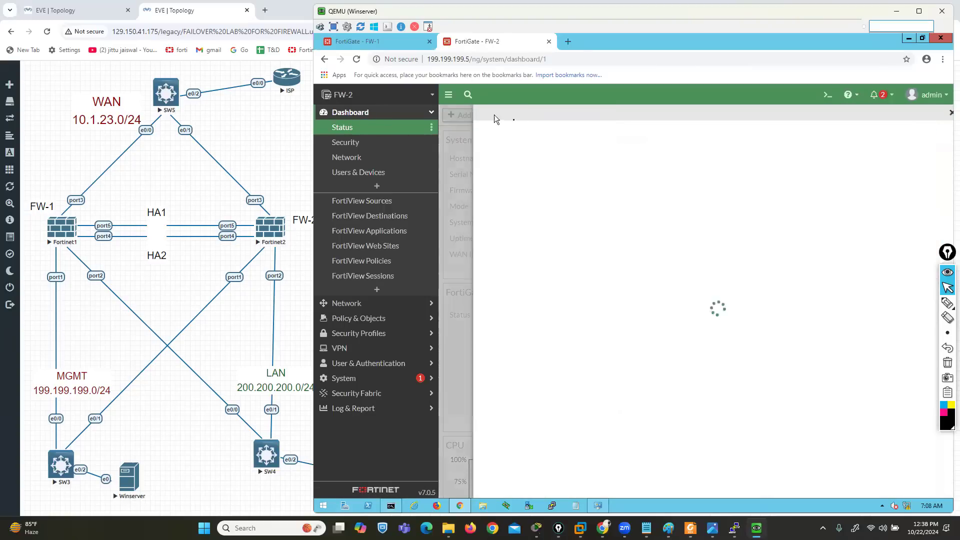
left_click(563, 133)
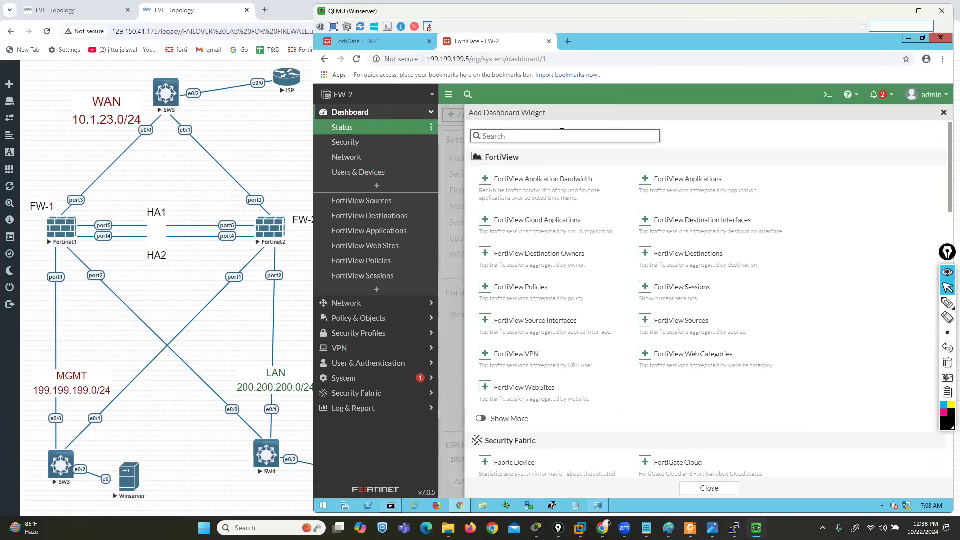
type("ha")
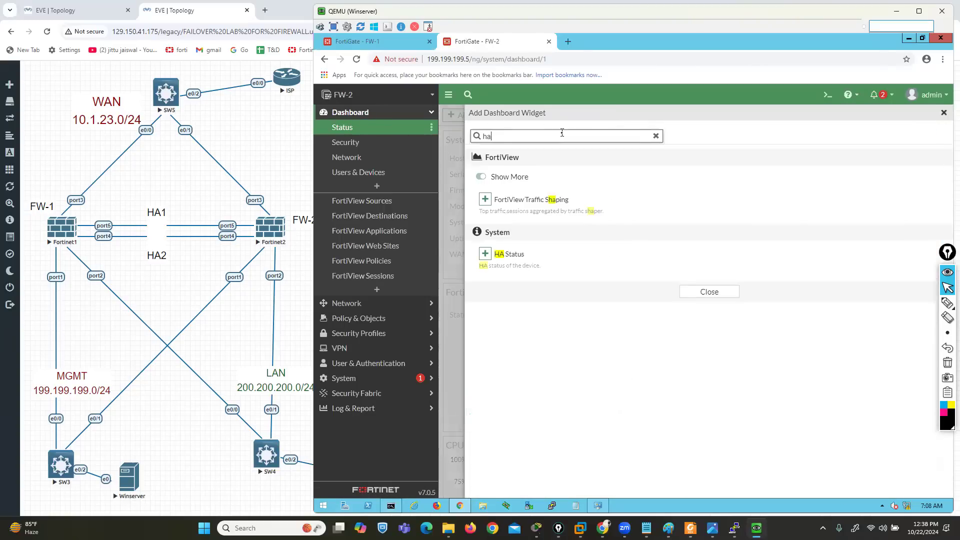
left_click(487, 256)
left_click(670, 178)
left_click(707, 291)
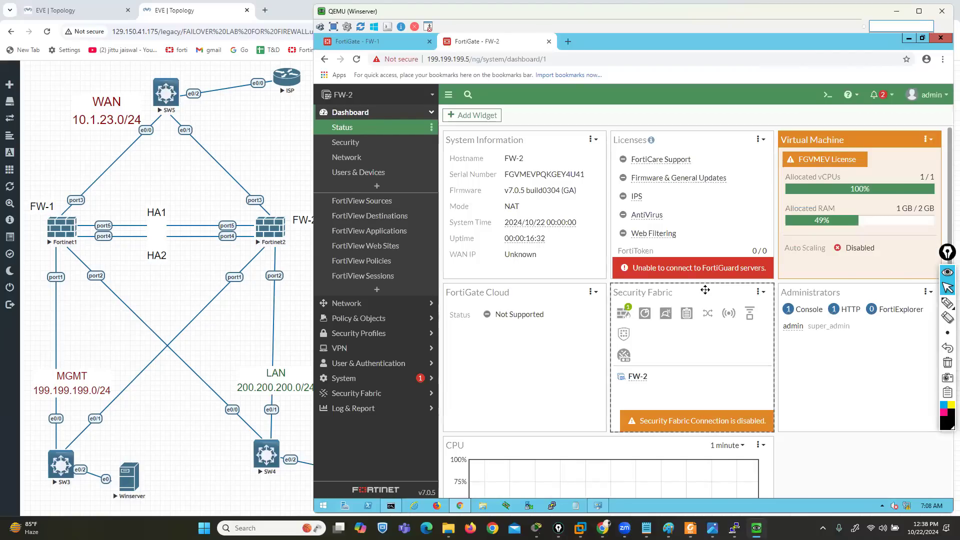
scroll(706, 290, "down", 10)
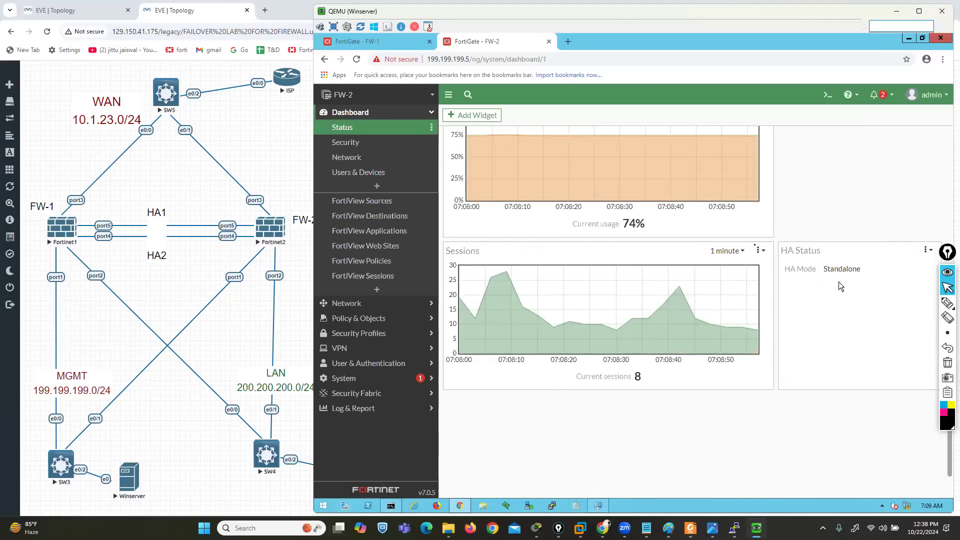
Return to FW-1's dashboard and mark FW-1 with a circled "A" and FW-2 with a circled "P" in pink on the topology
left_click(350, 40)
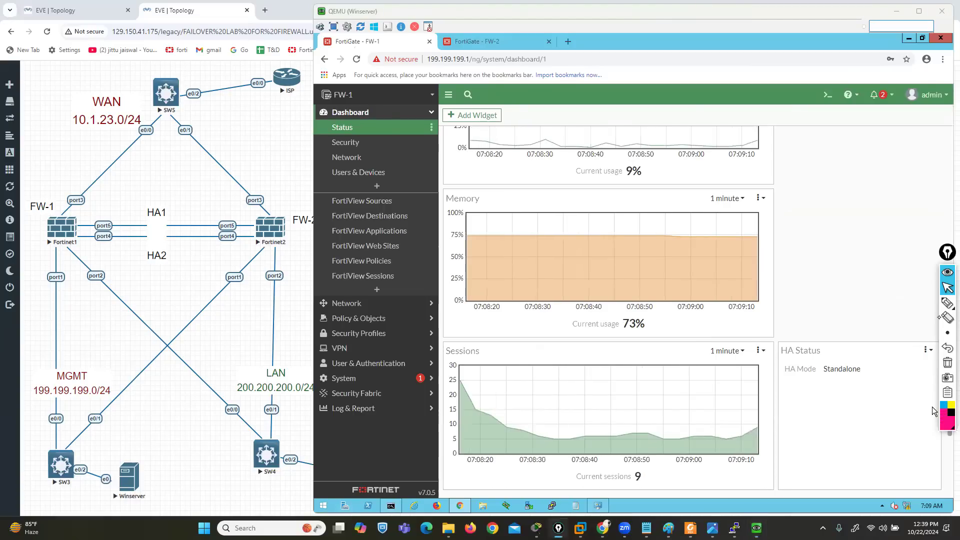
left_click(948, 302)
mouse_move(55, 193)
left_mouse_down()
mouse_move(16, 205)
mouse_move(52, 193)
left_mouse_up()
left_click_drag(24, 259, 38, 257)
left_click_drag(25, 249, 38, 246)
mouse_move(26, 228)
left_mouse_down()
mouse_move(6, 246)
mouse_move(35, 221)
left_mouse_up()
mouse_move(278, 232)
left_mouse_down()
mouse_move(300, 233)
mouse_move(306, 255)
mouse_move(306, 247)
left_mouse_up()
mouse_move(301, 233)
left_mouse_down()
mouse_move(292, 239)
mouse_move(301, 232)
left_mouse_up()
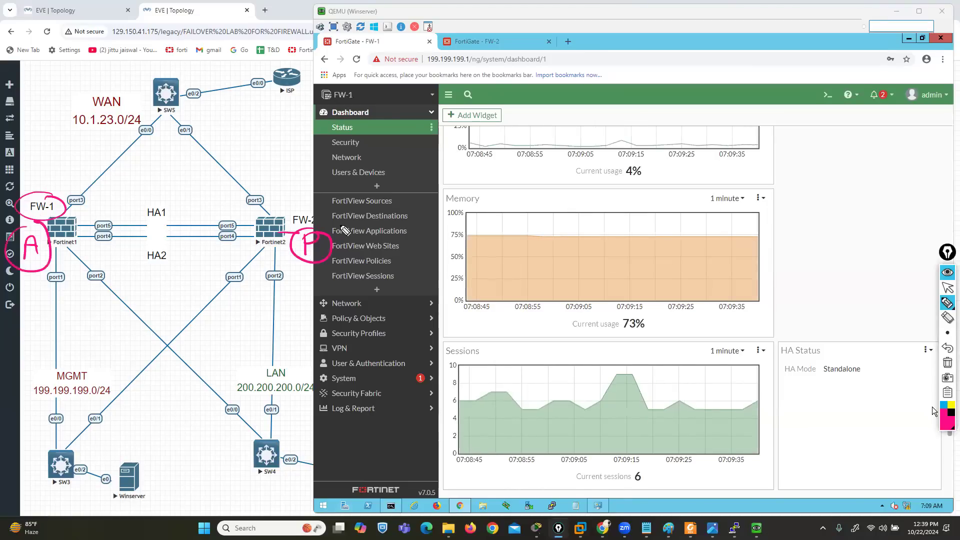
Draw blue arrows from FW-1's port2 towards SW4, port3 towards SW5, and along the HA1 link to FW-2
left_click(944, 405)
mouse_move(106, 268)
left_mouse_down()
mouse_move(82, 298)
mouse_move(143, 303)
left_mouse_up()
left_click_drag(79, 192, 141, 159)
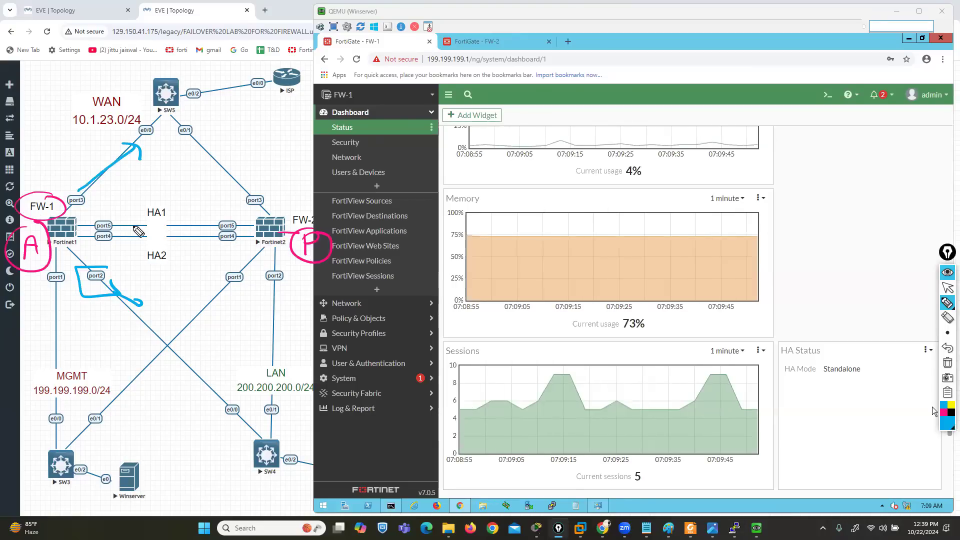
left_click_drag(117, 226, 213, 226)
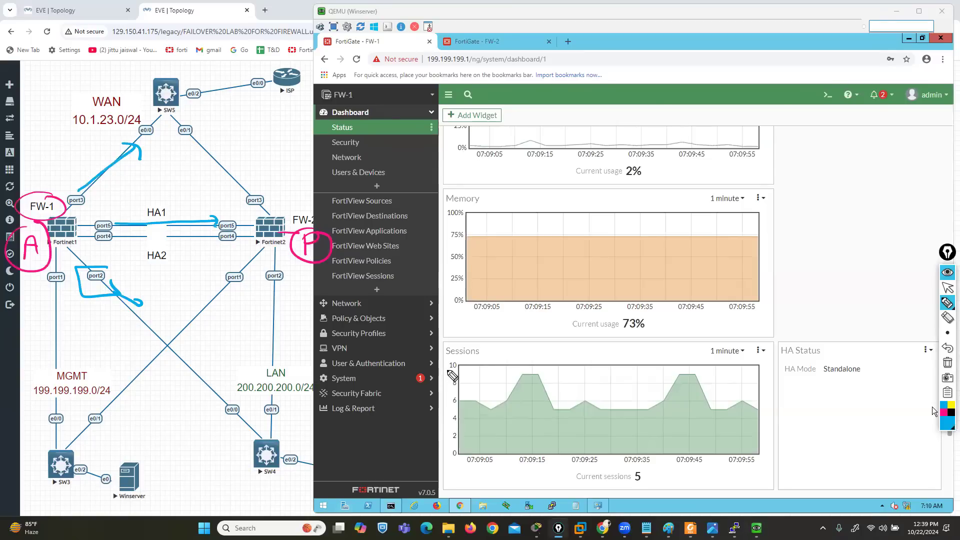
Clear the topology drawing, then open FW-1's HA settings and set the mode to Active-Passive
left_click(948, 289)
left_click(949, 289)
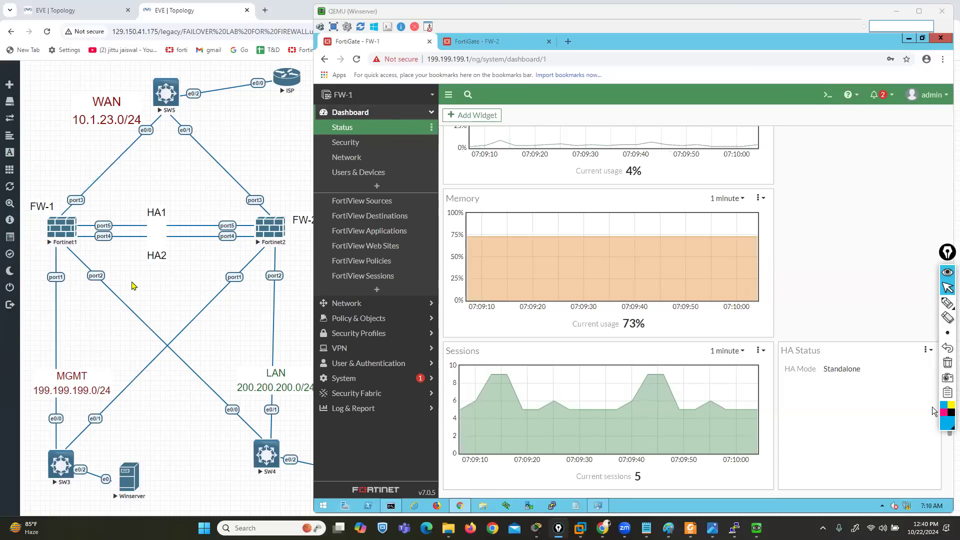
left_click(364, 379)
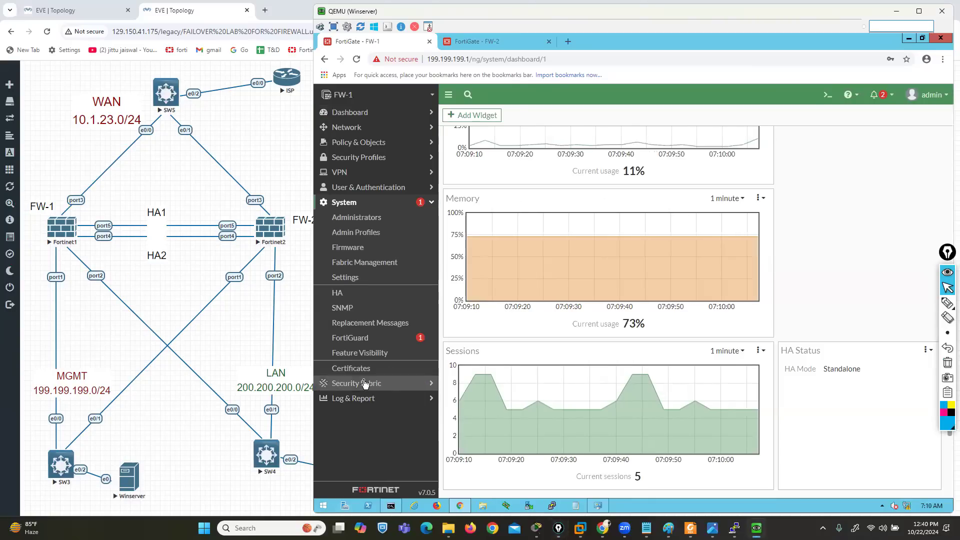
left_click(334, 295)
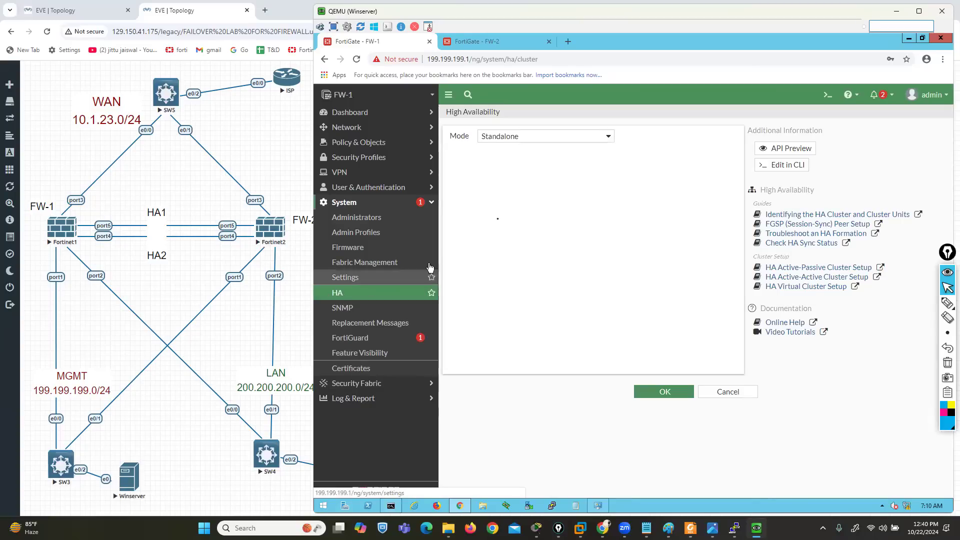
left_click(608, 139)
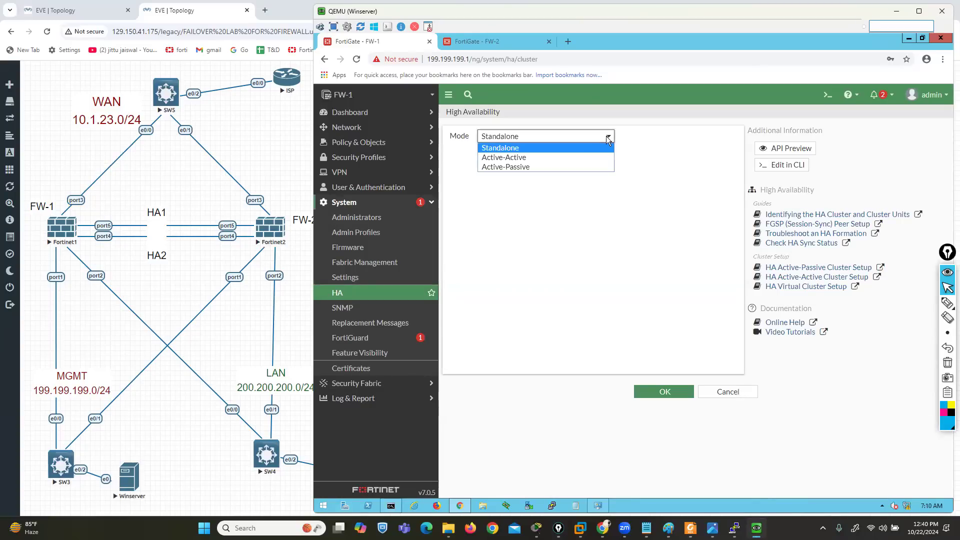
left_click(517, 169)
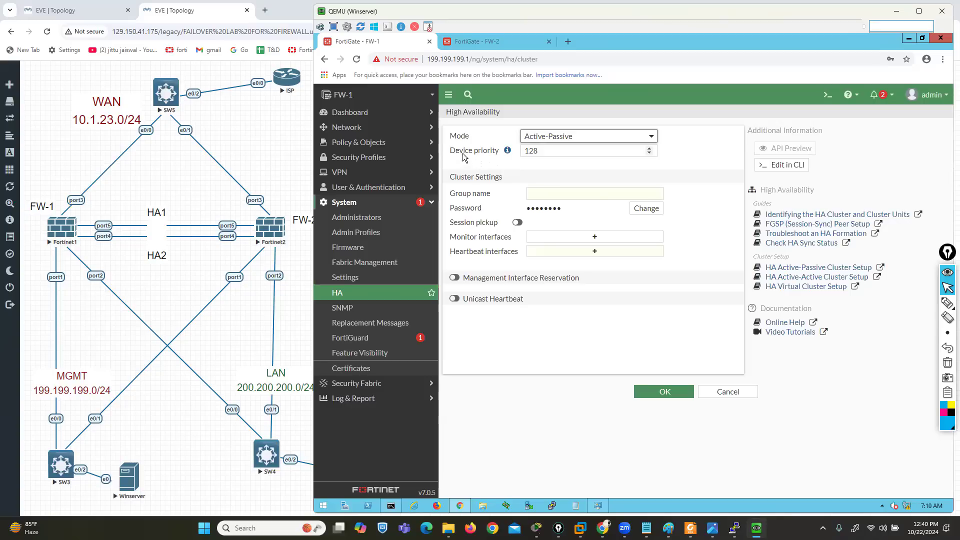
Highlight the Device priority label and select its value in FW-1's HA settings
left_click_drag(451, 150, 503, 151)
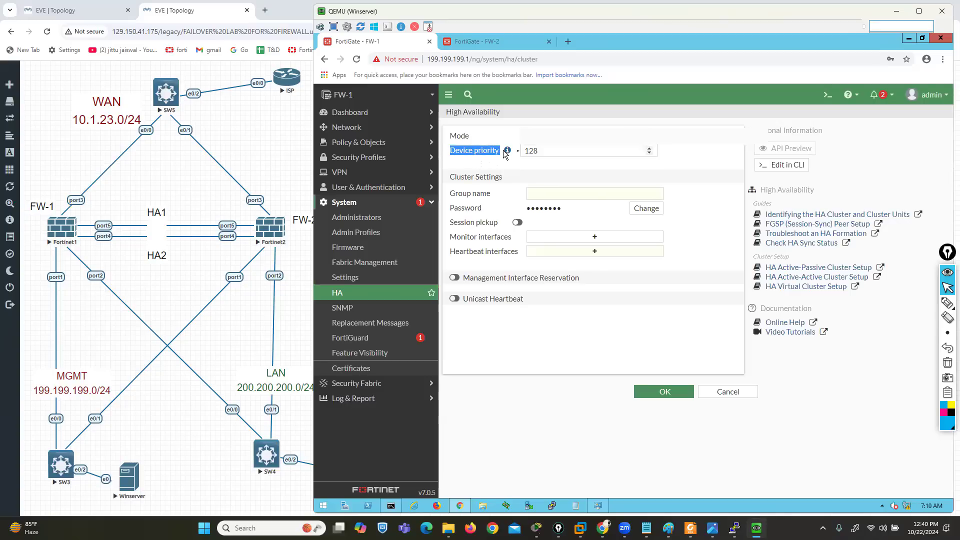
mouse_move(508, 155)
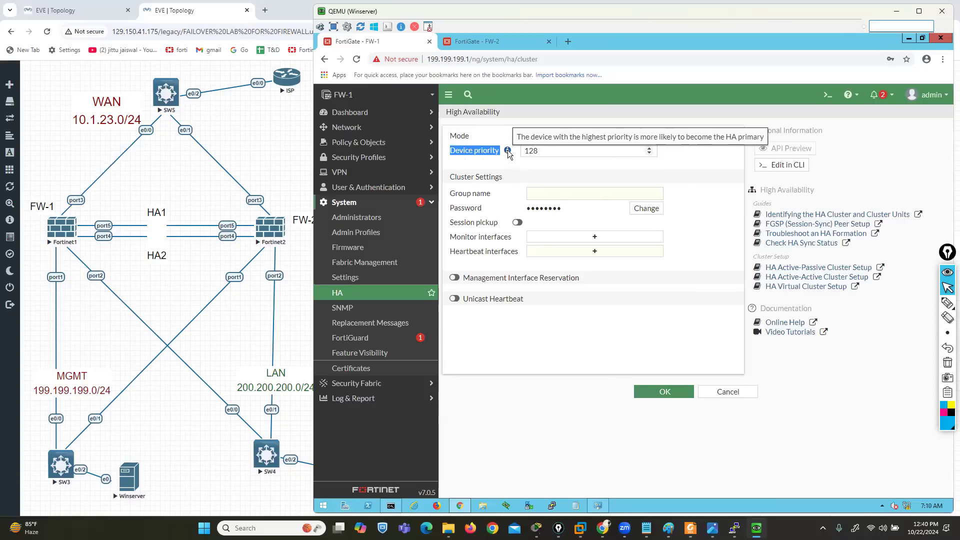
left_click(534, 151)
left_click_drag(537, 151, 521, 151)
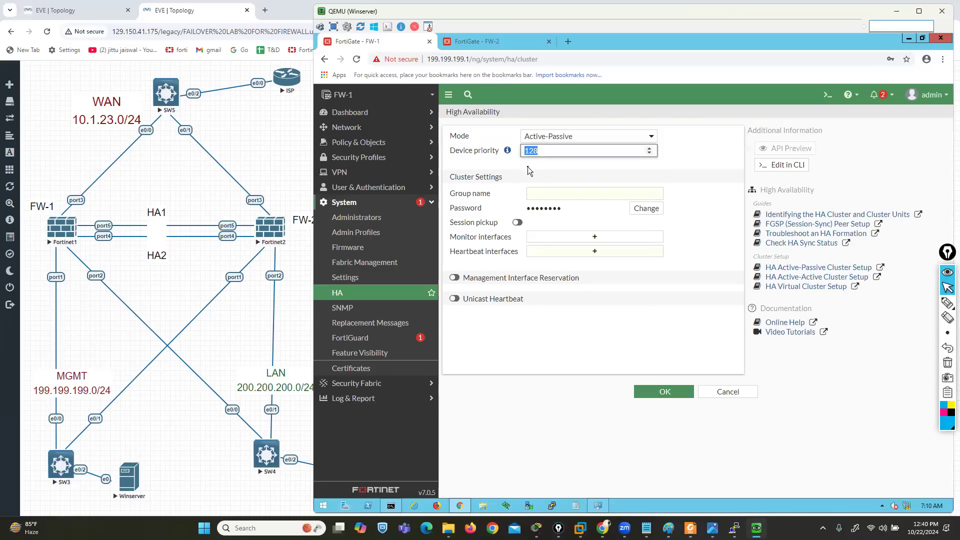
Bracket the Cluster Settings heading in blue and outline the Group name label in pink with the screen pen
left_click(948, 303)
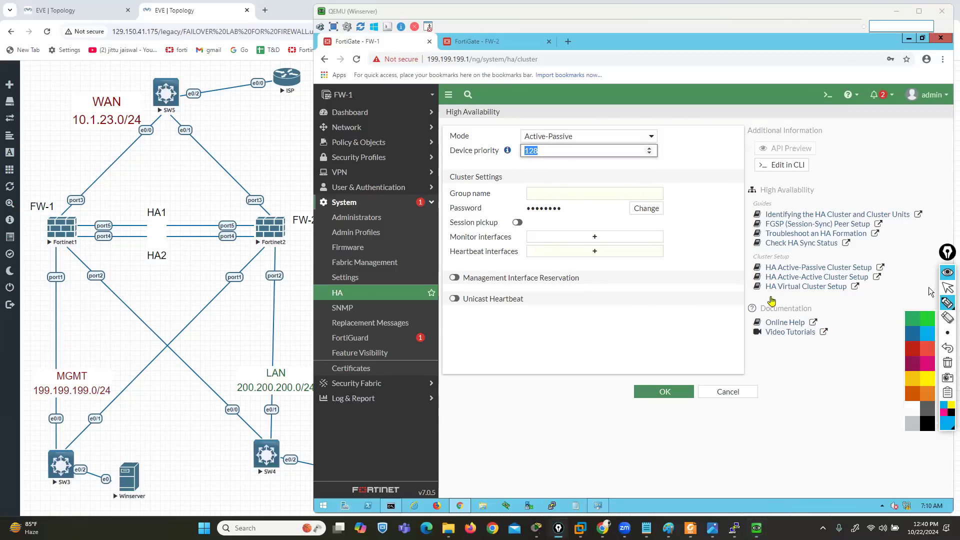
left_click_drag(498, 167, 511, 177)
left_click_drag(441, 162, 438, 176)
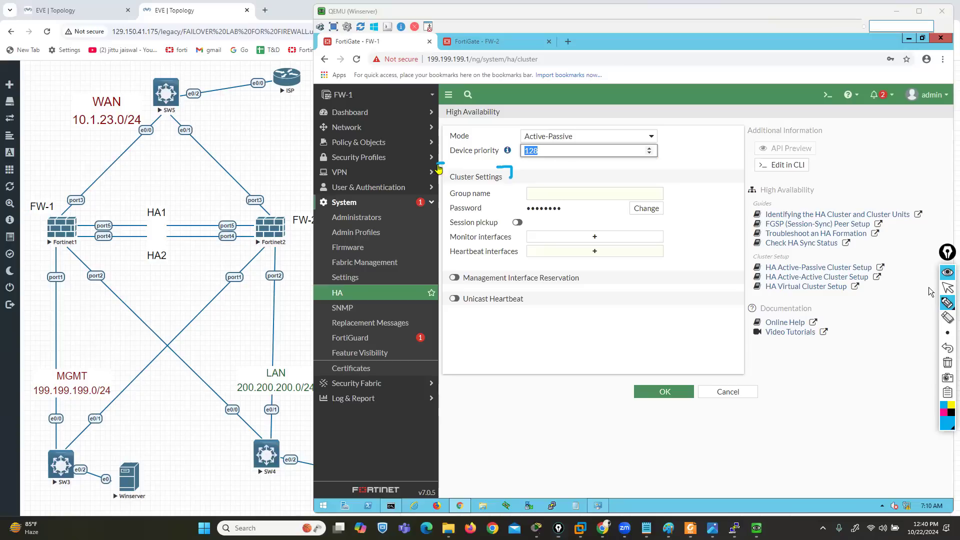
left_click(943, 413)
mouse_move(449, 206)
left_mouse_down()
mouse_move(492, 203)
mouse_move(503, 186)
mouse_move(458, 183)
mouse_move(455, 205)
left_mouse_up()
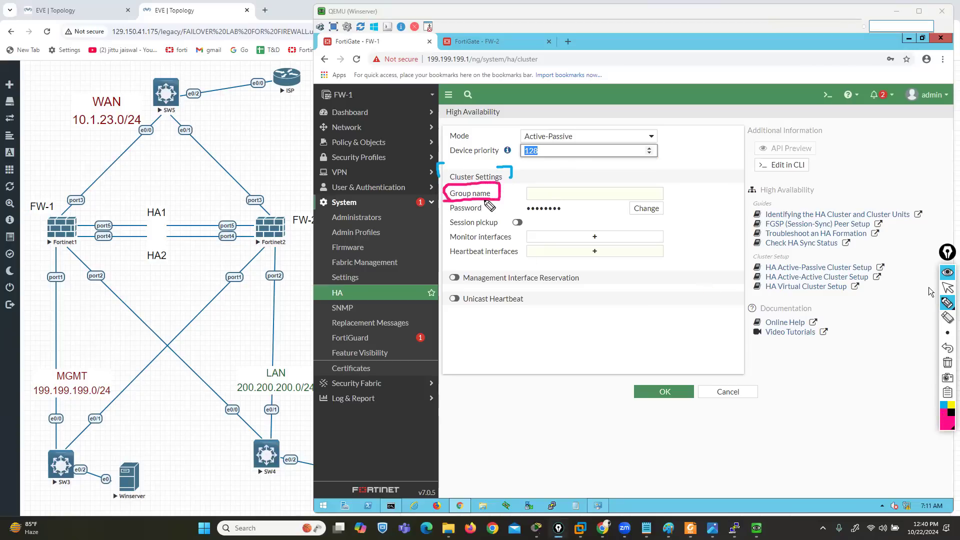
Handwrite "GR1" in pink over the Group name field, bracket it, and clear the drawing
left_click_drag(543, 185, 551, 195)
left_click(948, 347)
left_click_drag(557, 183, 557, 195)
left_click_drag(557, 182, 566, 195)
left_click_drag(573, 187, 577, 197)
left_click_drag(574, 197, 583, 197)
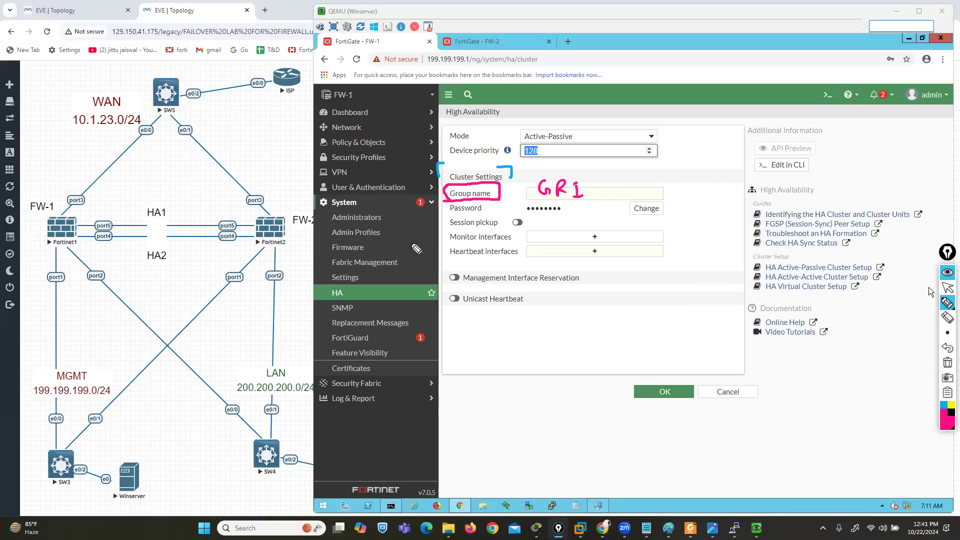
mouse_move(576, 174)
left_mouse_down()
mouse_move(592, 190)
mouse_move(589, 203)
left_mouse_up()
mouse_move(538, 172)
left_mouse_down()
mouse_move(526, 189)
mouse_move(535, 197)
left_mouse_up()
left_click(948, 363)
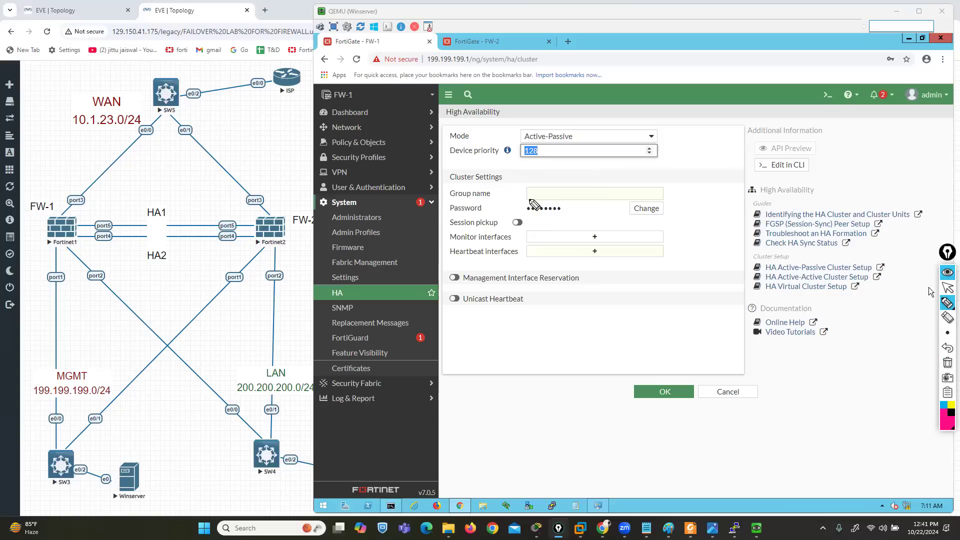
Outline the cluster Password row in pink, clear it, and bracket the Session pickup setting
mouse_move(445, 216)
left_mouse_down()
mouse_move(561, 221)
mouse_move(583, 206)
mouse_move(446, 202)
mouse_move(439, 215)
mouse_move(485, 215)
left_mouse_up()
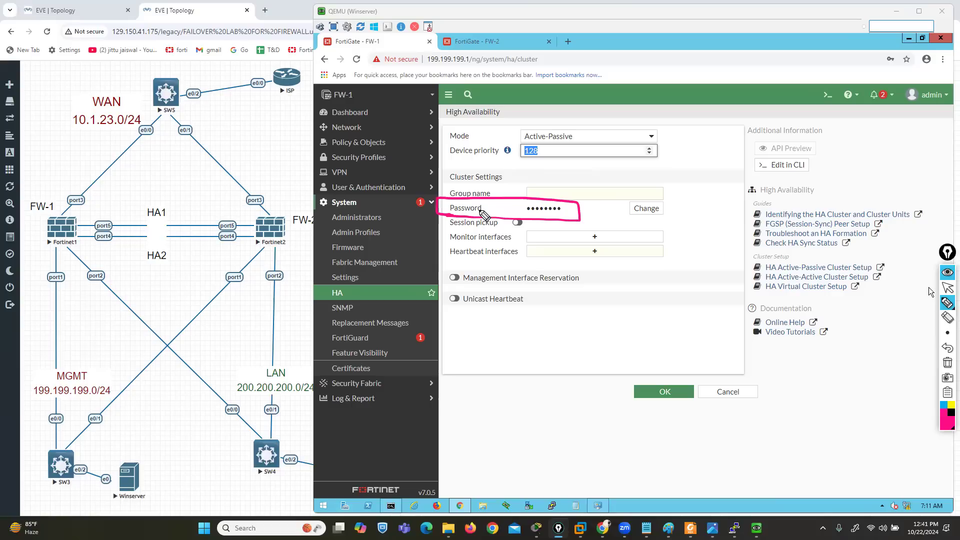
left_click(948, 363)
left_click_drag(512, 215, 526, 230)
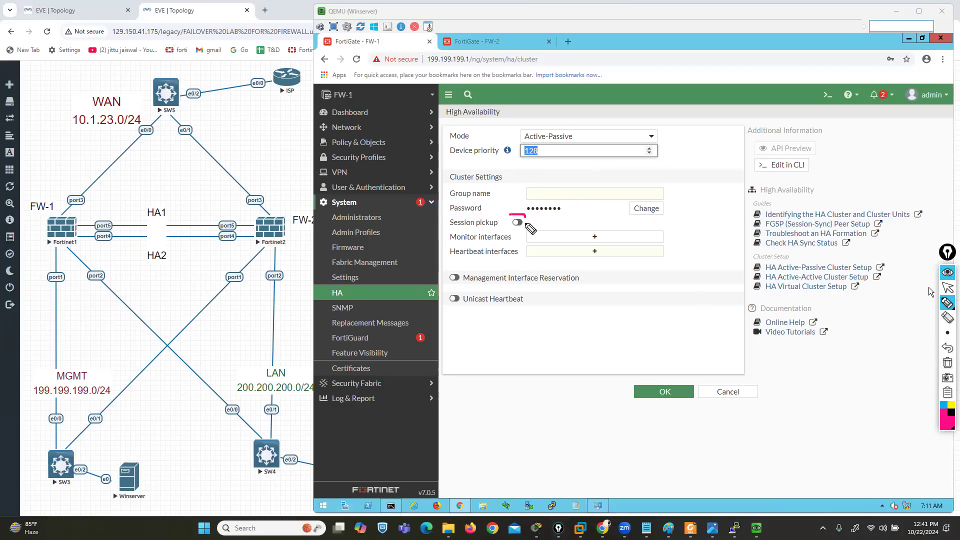
left_click_drag(457, 214, 443, 229)
Draw a pink traffic path from SW4 through FW-1 up past SW5 and mark FW-1 with a circled "A"
mouse_move(256, 429)
left_mouse_down()
mouse_move(50, 235)
mouse_move(238, 18)
left_mouse_up()
mouse_move(15, 265)
left_mouse_down()
mouse_move(21, 246)
mouse_move(28, 266)
left_mouse_up()
mouse_move(14, 258)
left_mouse_down()
mouse_move(34, 247)
mouse_move(45, 261)
left_mouse_up()
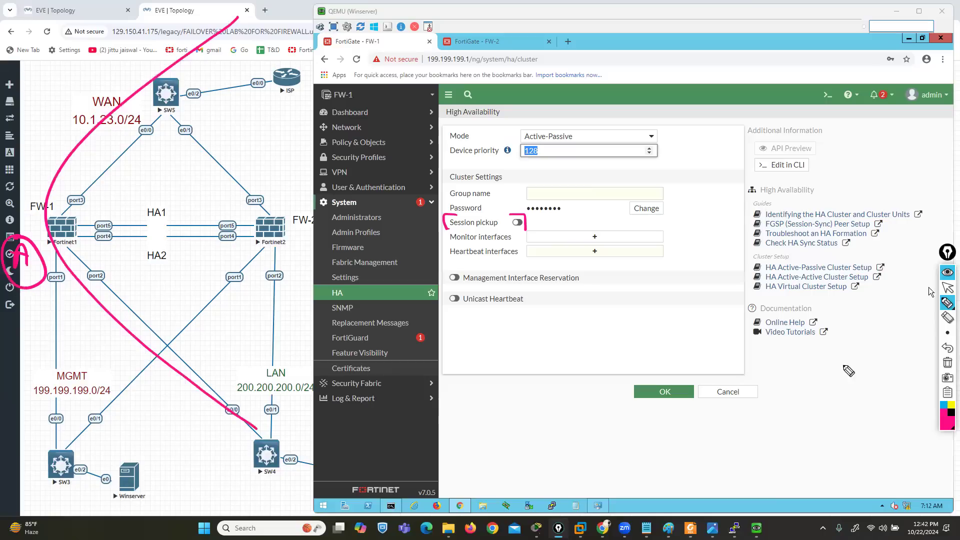
Draw a green arrow along the HA1 link from FW-1 to FW-2 and cross out FW-1 in green
left_click(947, 426)
left_click(923, 321)
left_click_drag(75, 222, 258, 224)
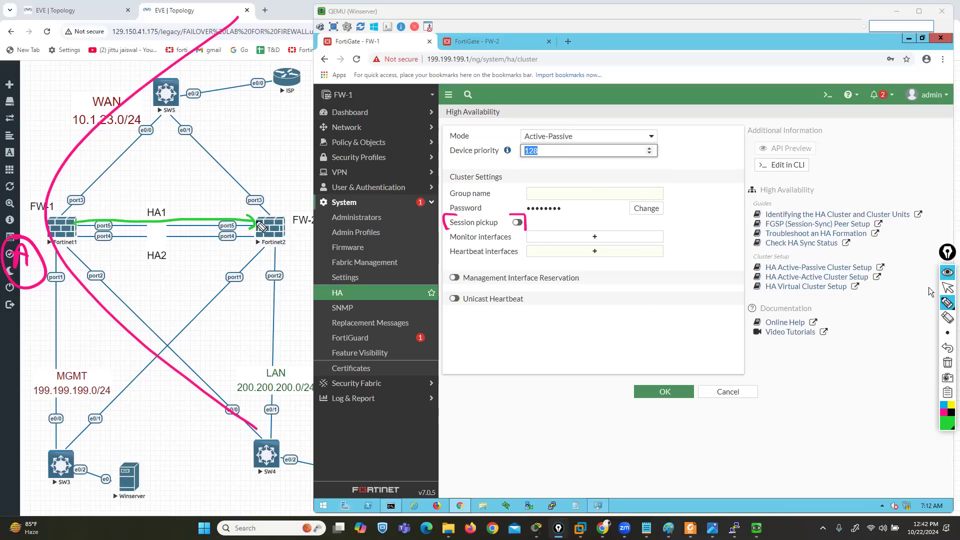
left_click_drag(87, 185, 1, 314)
left_click_drag(5, 178, 114, 287)
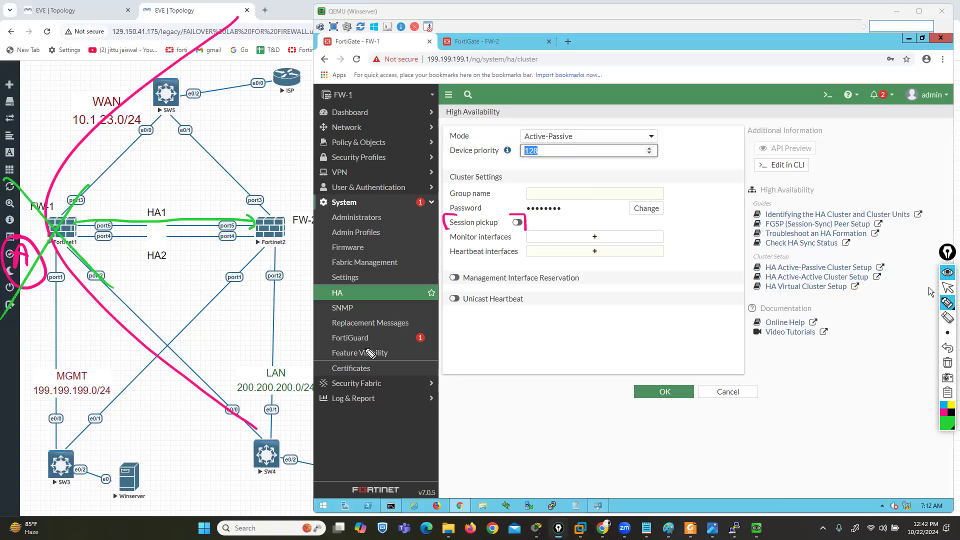
Draw a dark red path from above SW5 down to FW-2, outline FW-2, and clear all drawings
left_click(946, 416)
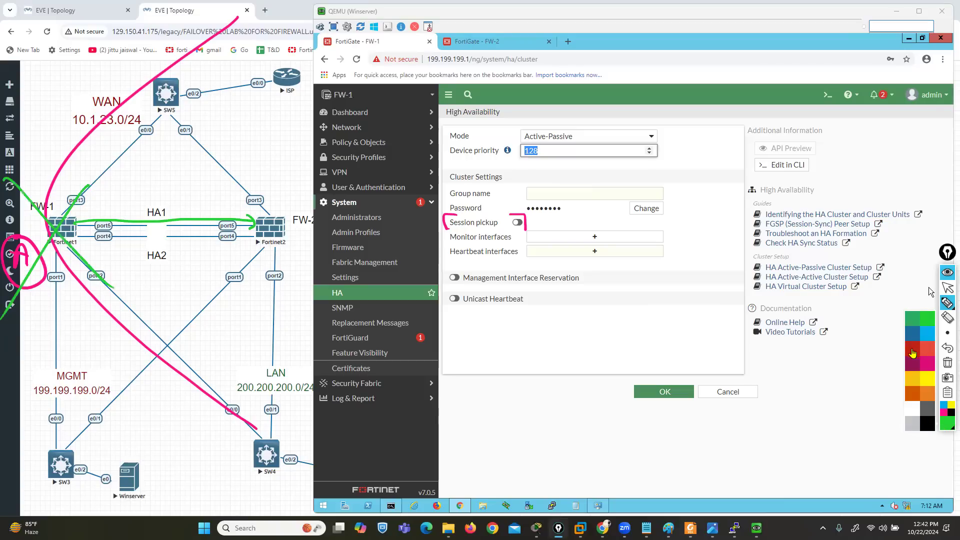
left_click(914, 351)
mouse_move(150, 31)
left_mouse_down()
mouse_move(195, 55)
mouse_move(256, 176)
mouse_move(271, 236)
left_mouse_up()
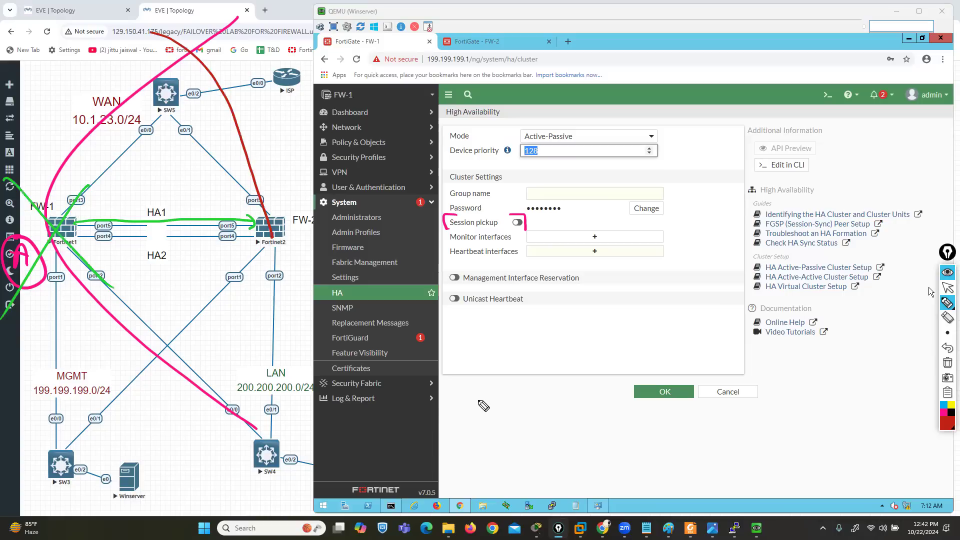
mouse_move(285, 212)
left_mouse_down()
mouse_move(243, 212)
mouse_move(252, 253)
mouse_move(294, 221)
left_mouse_up()
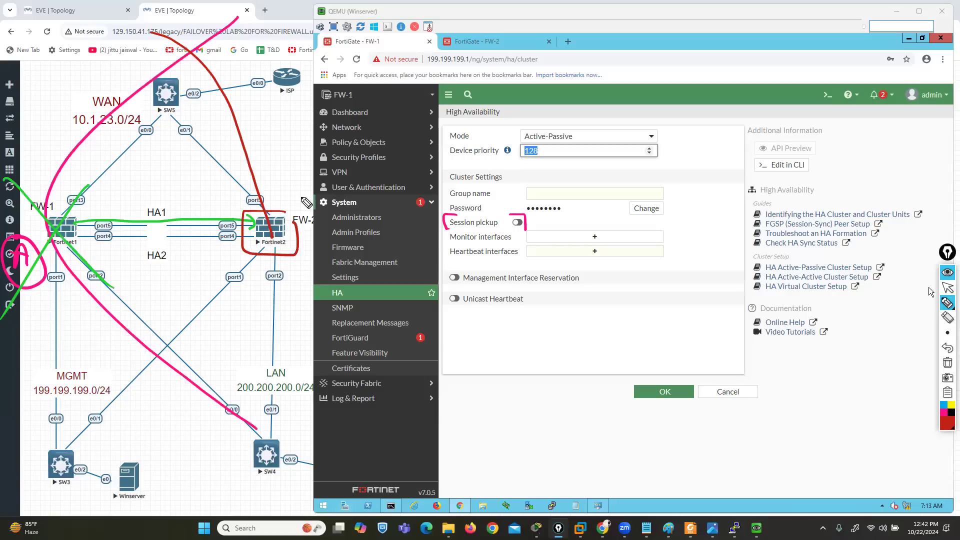
left_click(948, 362)
Underline Monitor interfaces and outline FW-1's port2 and port3 in red, clear the drawing, and view the ports available for monitoring
left_click_drag(446, 243, 481, 243)
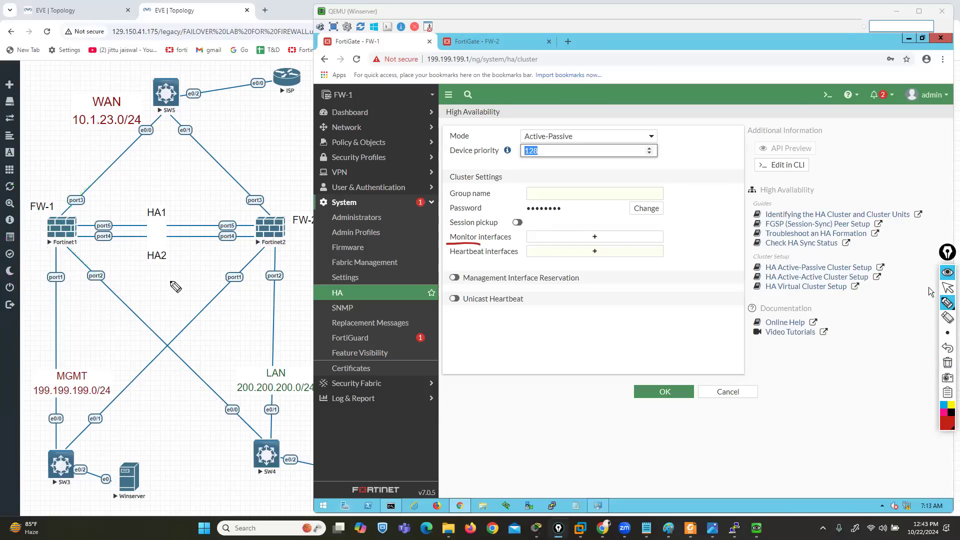
mouse_move(102, 269)
left_mouse_down()
mouse_move(79, 269)
mouse_move(109, 270)
left_mouse_up()
mouse_move(83, 189)
left_mouse_down()
mouse_move(60, 189)
mouse_move(90, 210)
mouse_move(86, 189)
left_mouse_up()
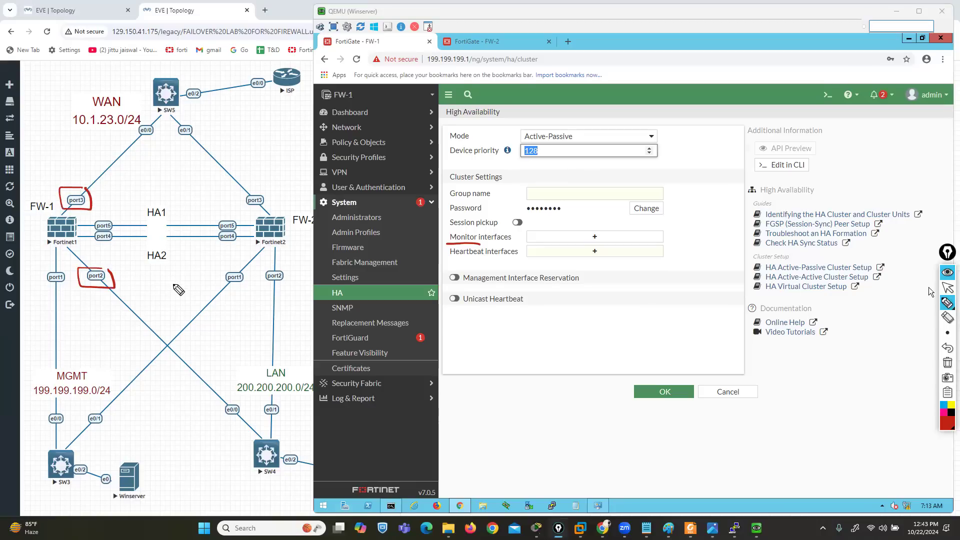
left_click(948, 363)
left_click(948, 288)
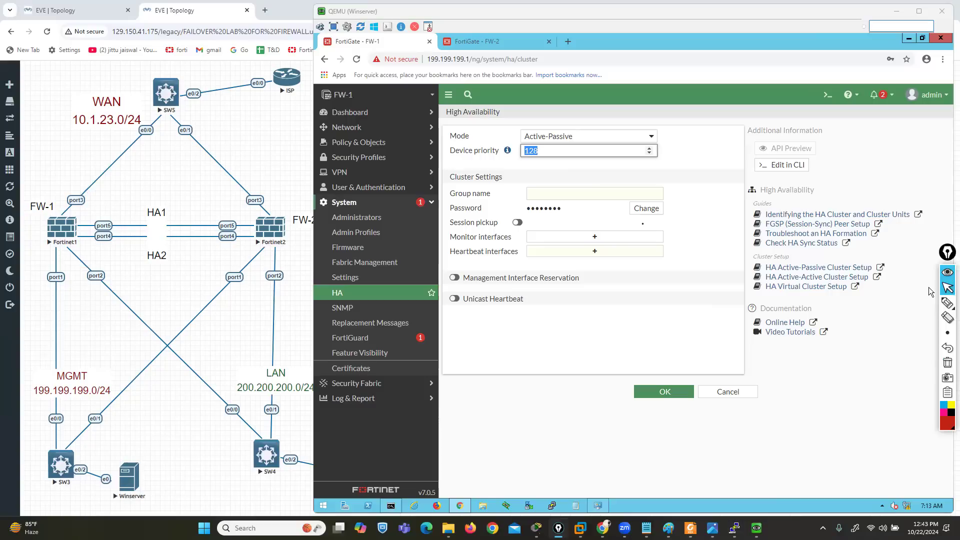
left_click(620, 238)
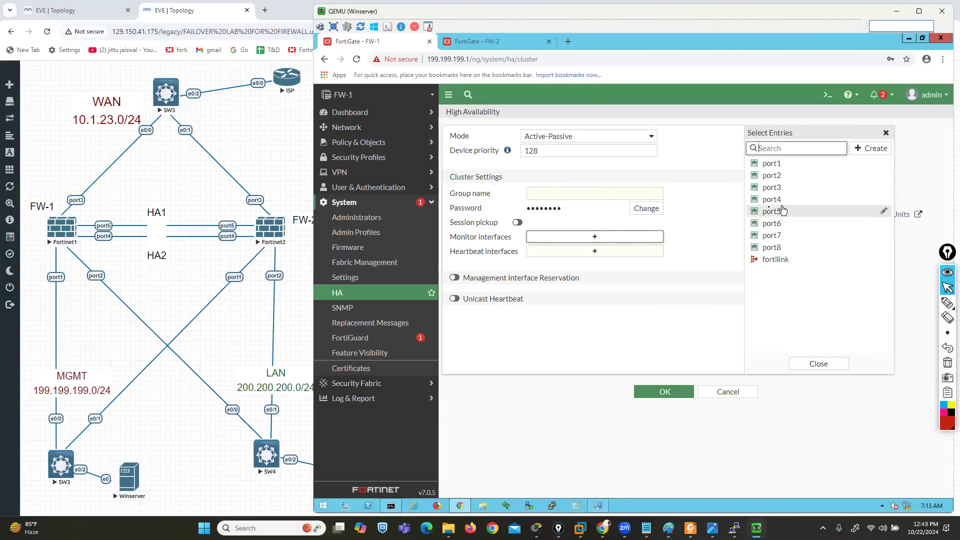
left_click(488, 266)
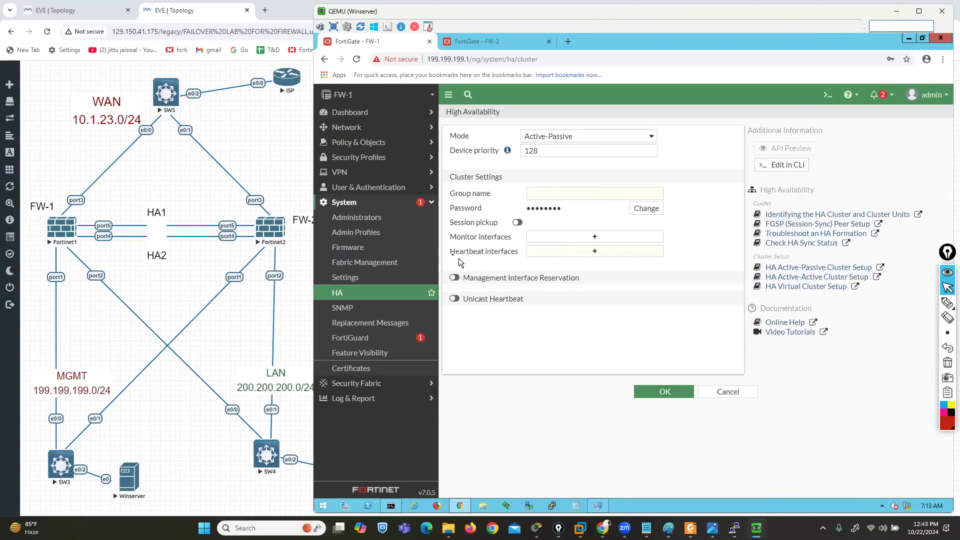
Add port4 and port5 as FW-1's heartbeat interfaces
left_click_drag(455, 253, 506, 255)
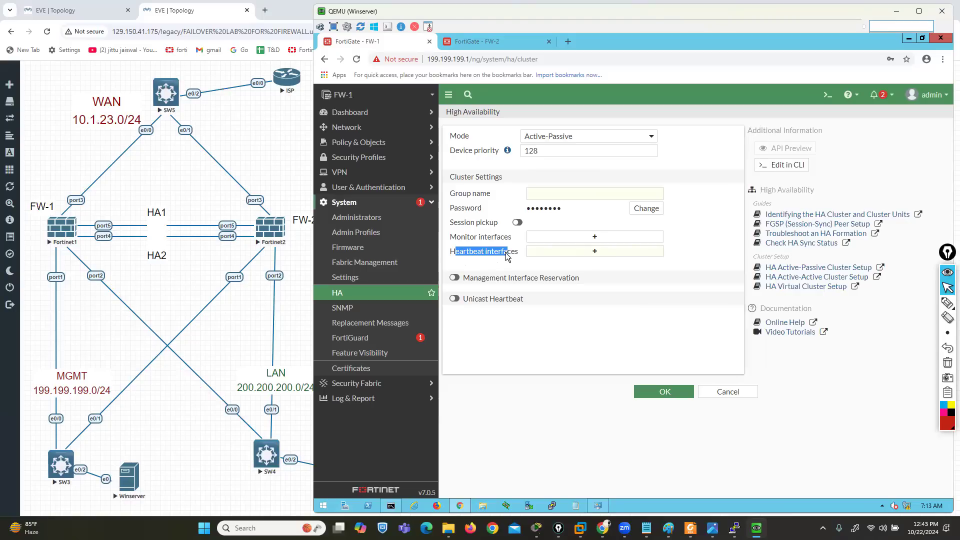
left_click(609, 256)
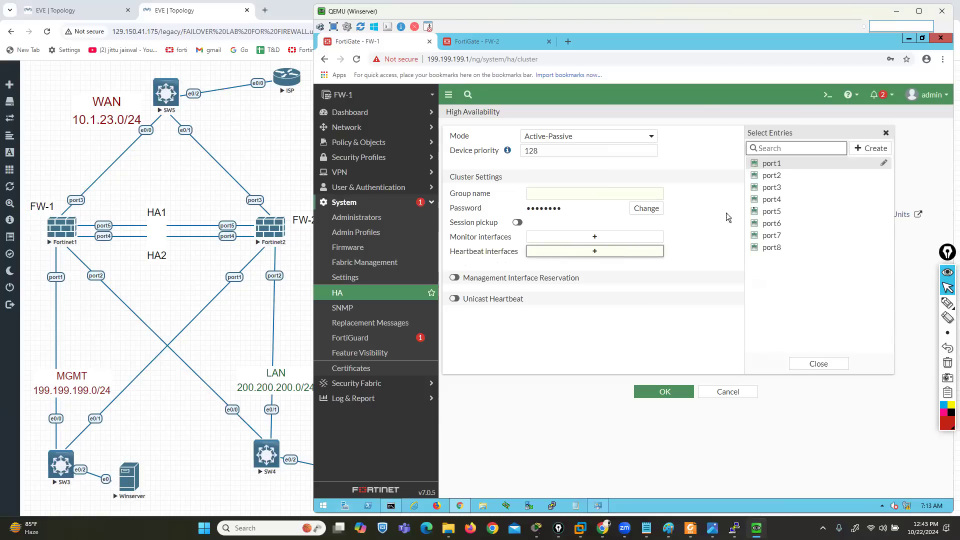
left_click(777, 200)
left_click(775, 212)
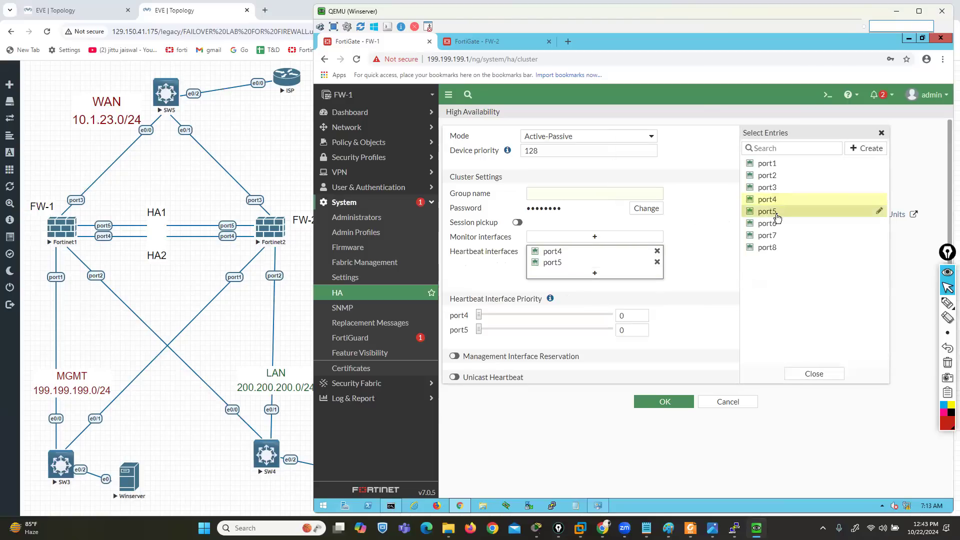
left_click(777, 214)
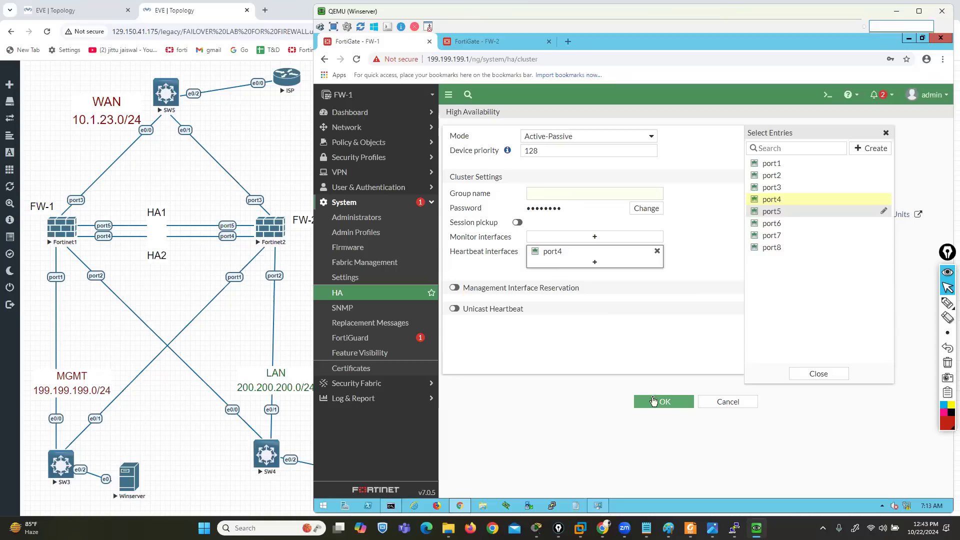
left_click(780, 214)
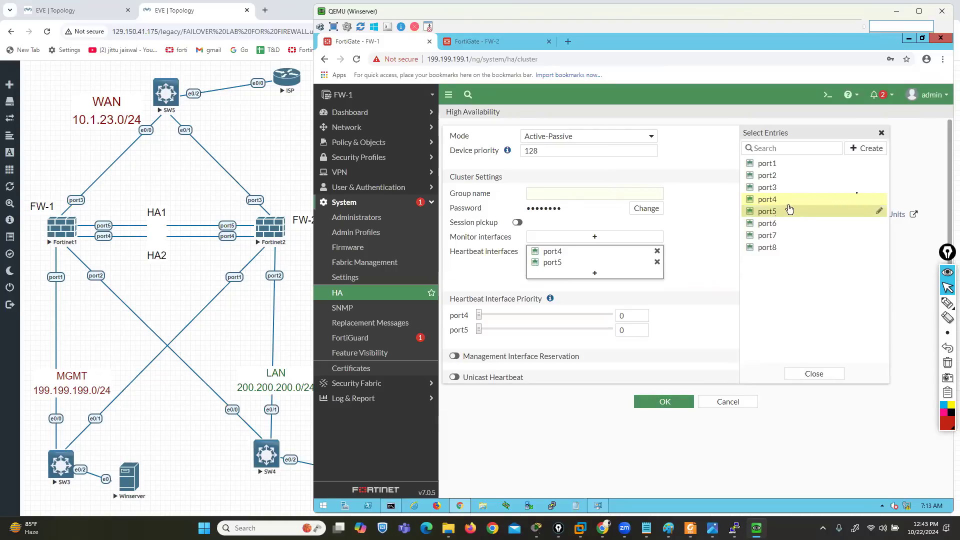
Underline Heartbeat Interface Priority in red, clear the drawing, and show the setting's help note
left_click(948, 302)
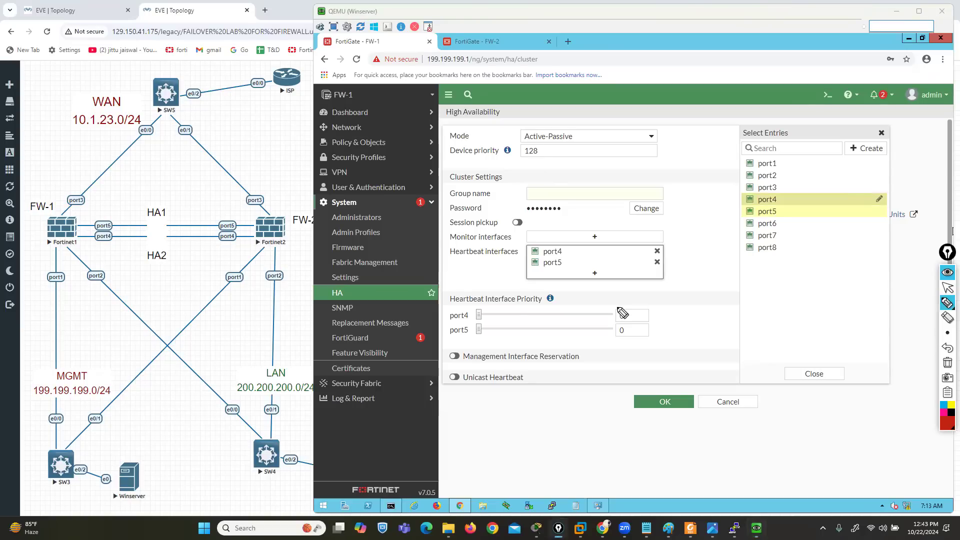
left_click_drag(445, 305, 555, 304)
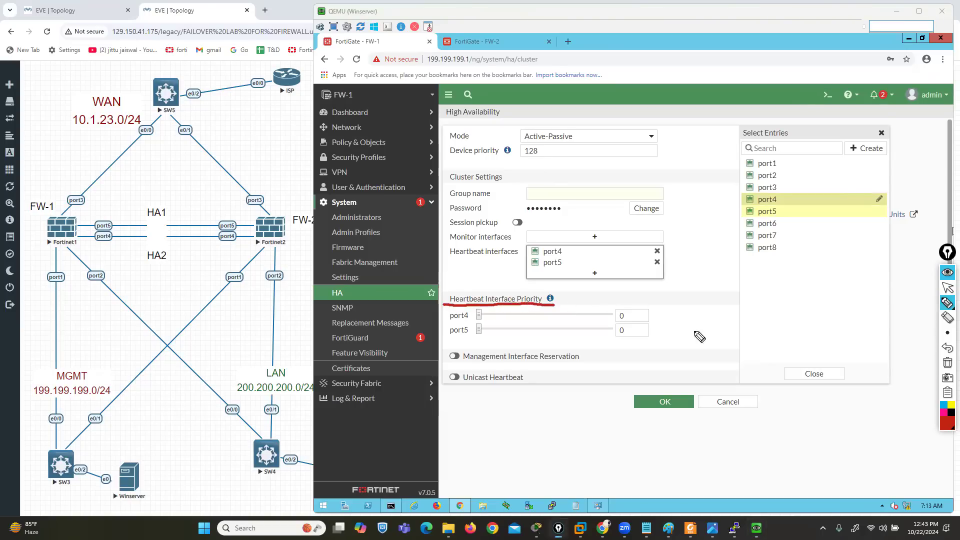
left_click(948, 363)
left_click(948, 289)
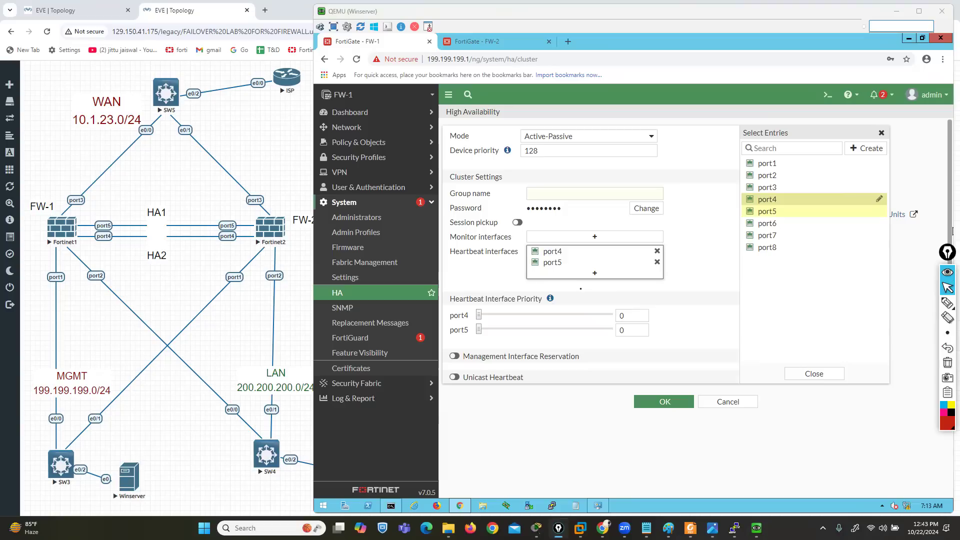
left_click(568, 297)
mouse_move(551, 299)
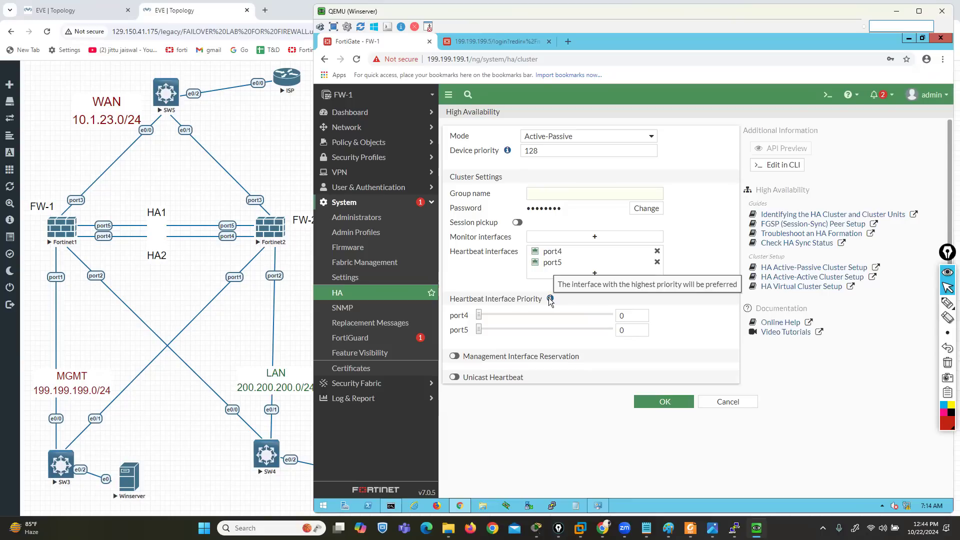
left_click_drag(480, 320, 524, 321)
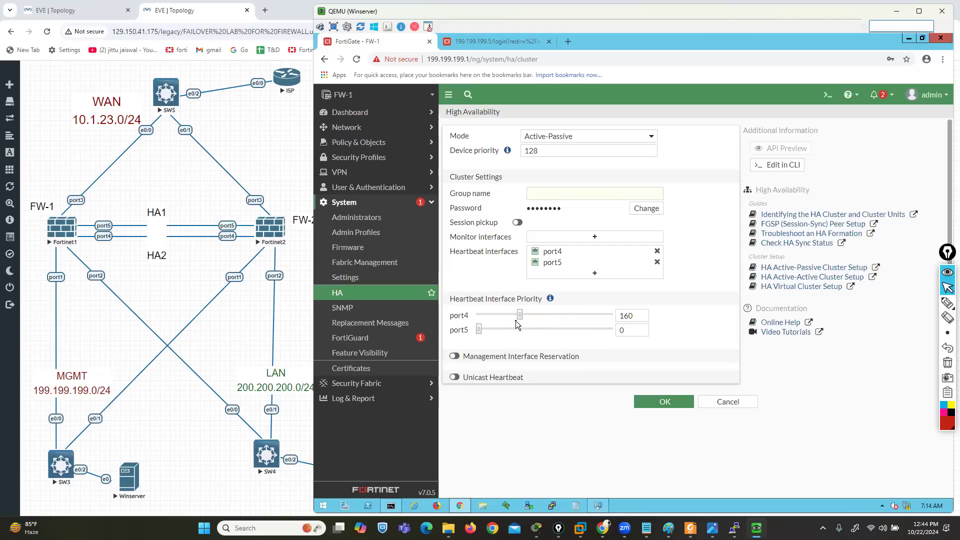
left_click_drag(480, 330, 493, 336)
left_click(729, 404)
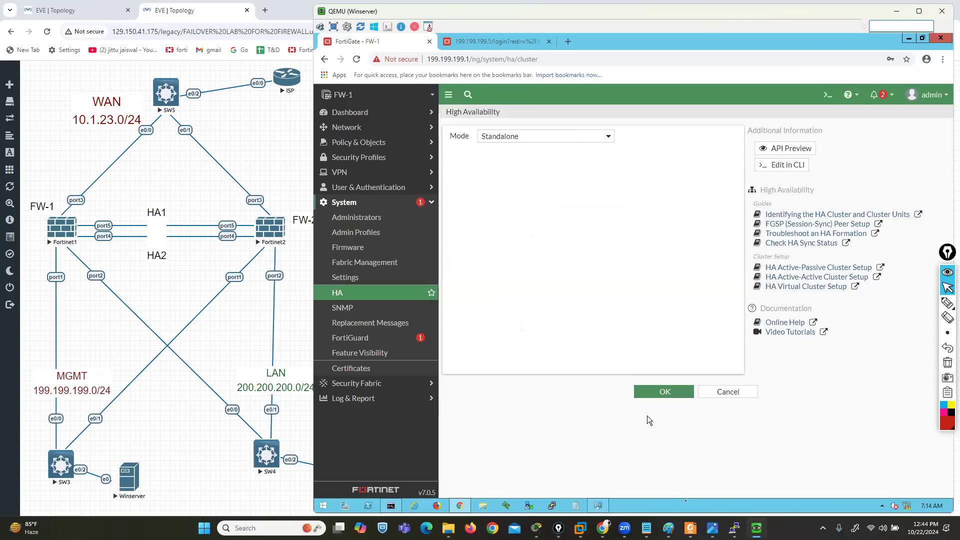
Switch to the Fortinet1 console and log in to FW-1 as admin with the account password
mouse_move(713, 528)
left_click(681, 469)
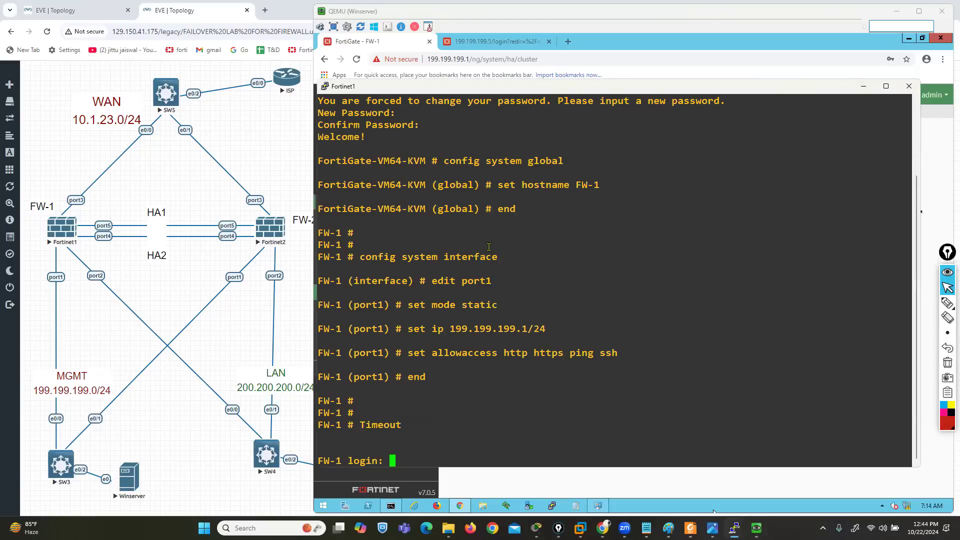
type("admin")
key("Return")
key("Return")
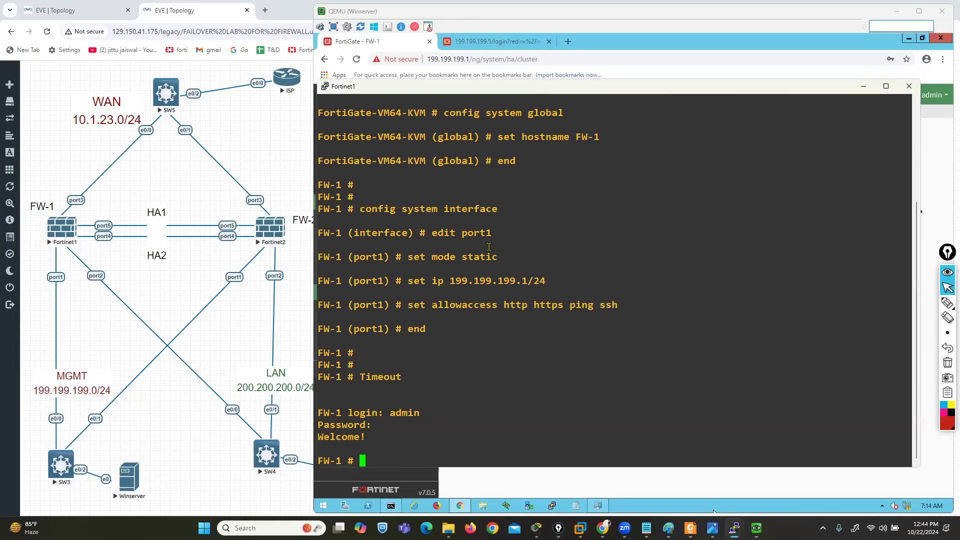
Enter FW-1's system HA configuration, list the available modes, and set the mode to a-p
type("config system ha")
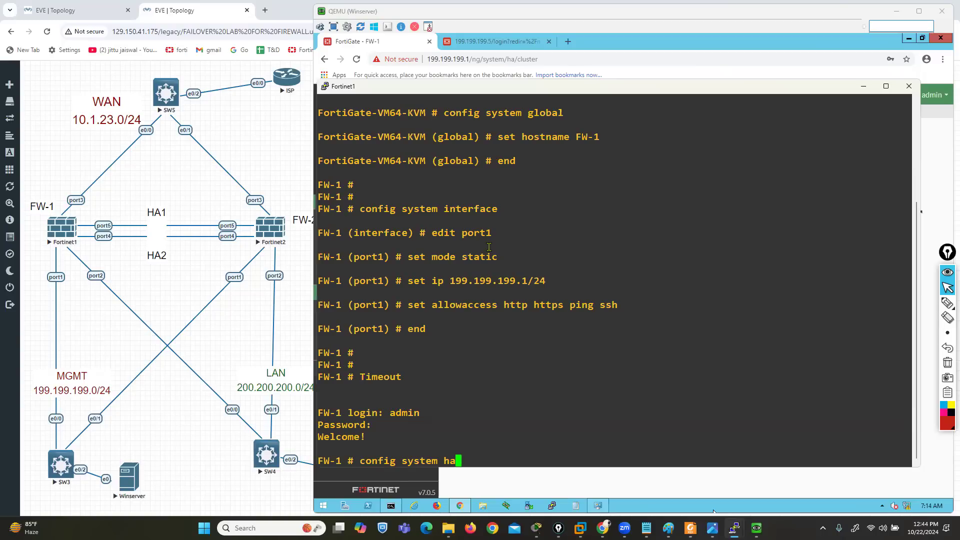
key("Return")
type("set ")
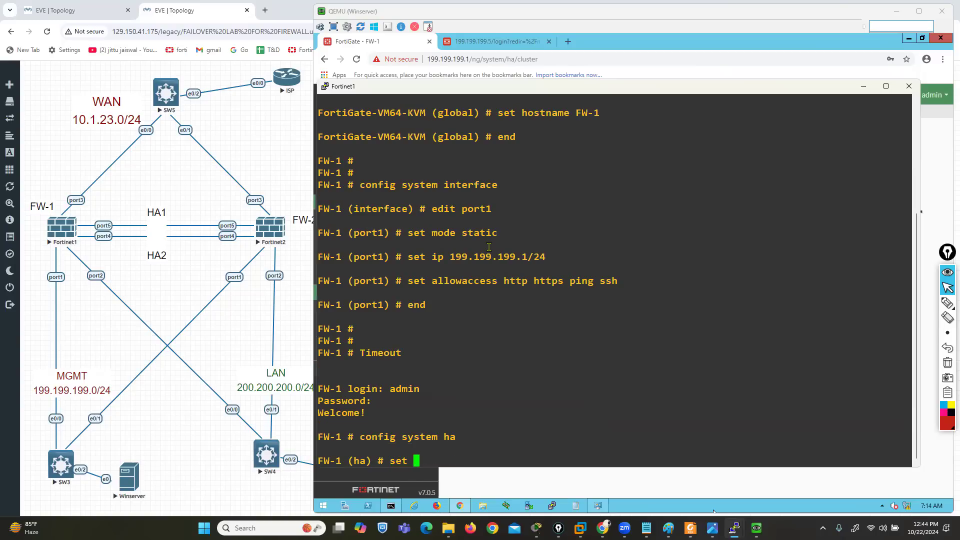
type("mode")
key("question")
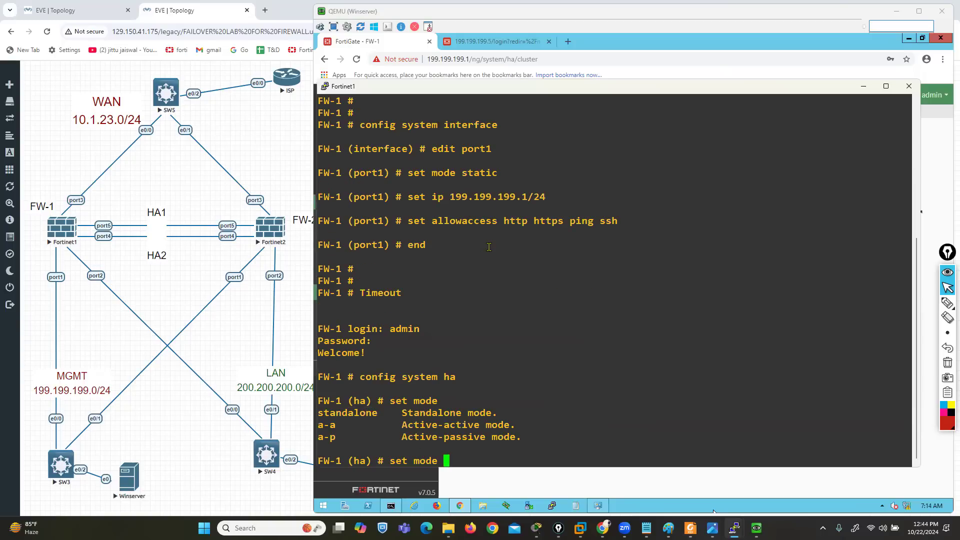
left_click_drag(329, 414, 341, 438)
left_click(487, 446)
type("a-p")
key("Return")
Set FW-1's HA group name to GR1 and its device priority to 165
type("s")
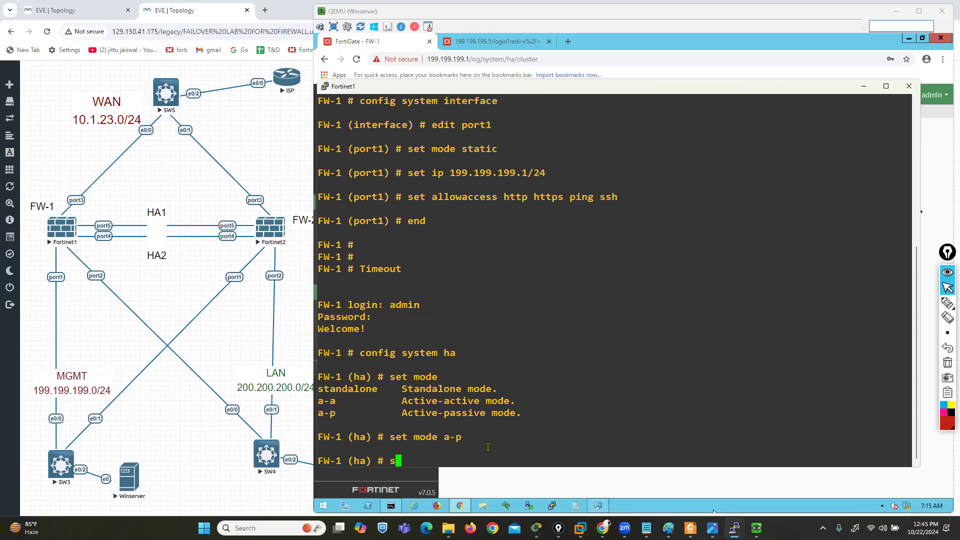
type("et group-name GR1")
key("Return")
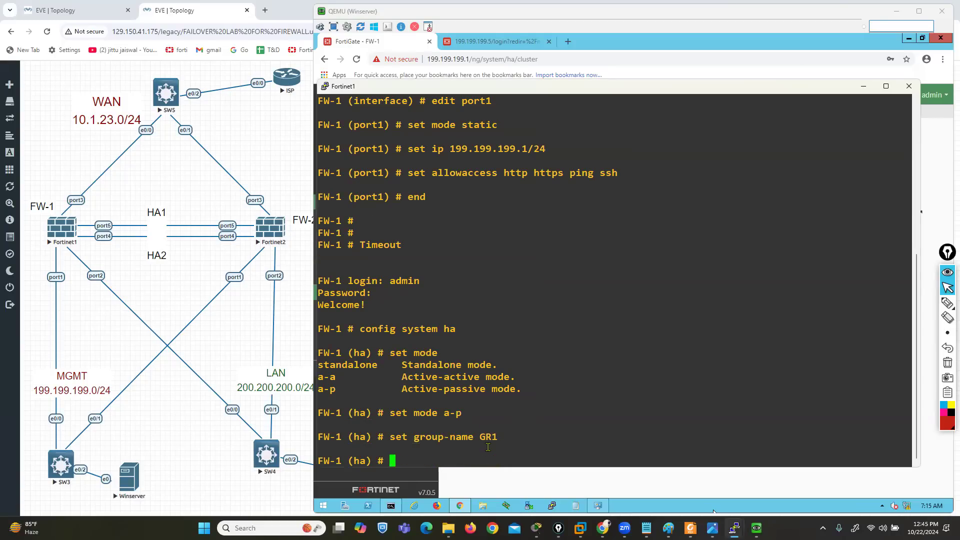
type("set priority 165")
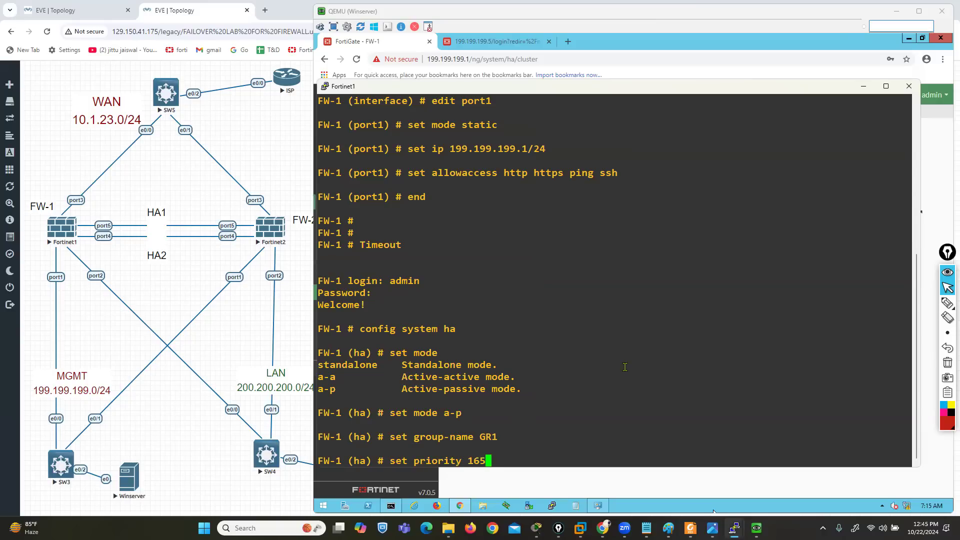
key("Return")
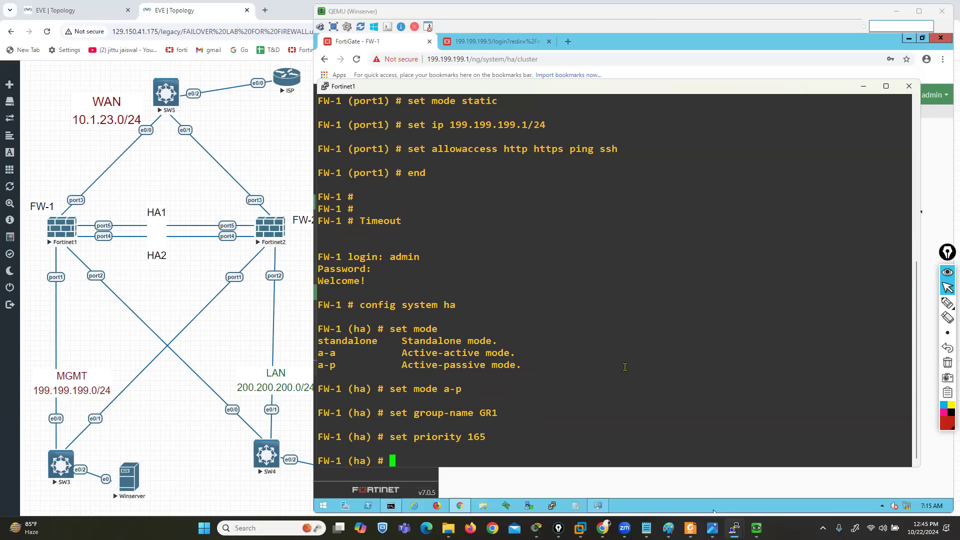
Enable session-pickup on FW-1 and set the HA cluster password
type("set session-pickup enable")
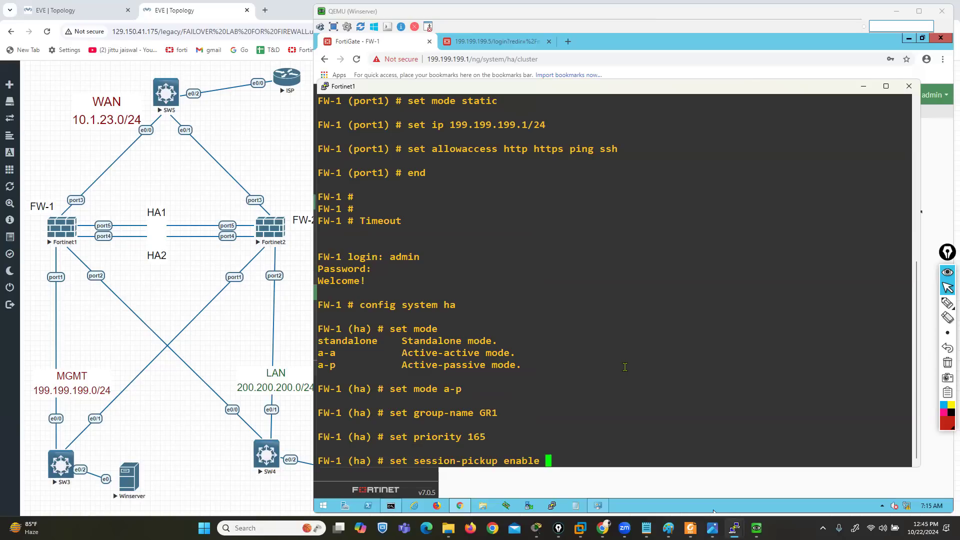
key("Return")
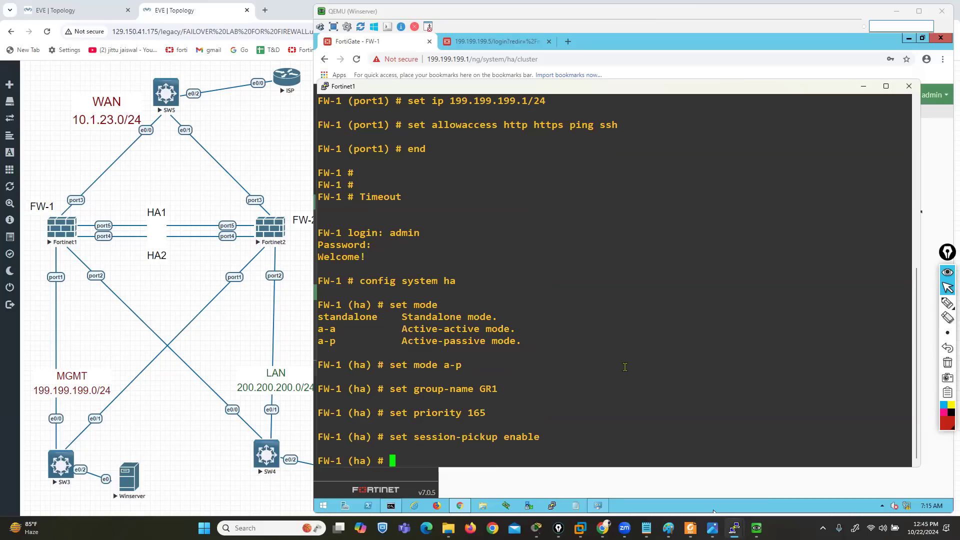
type("set password ccie")
key("Return")
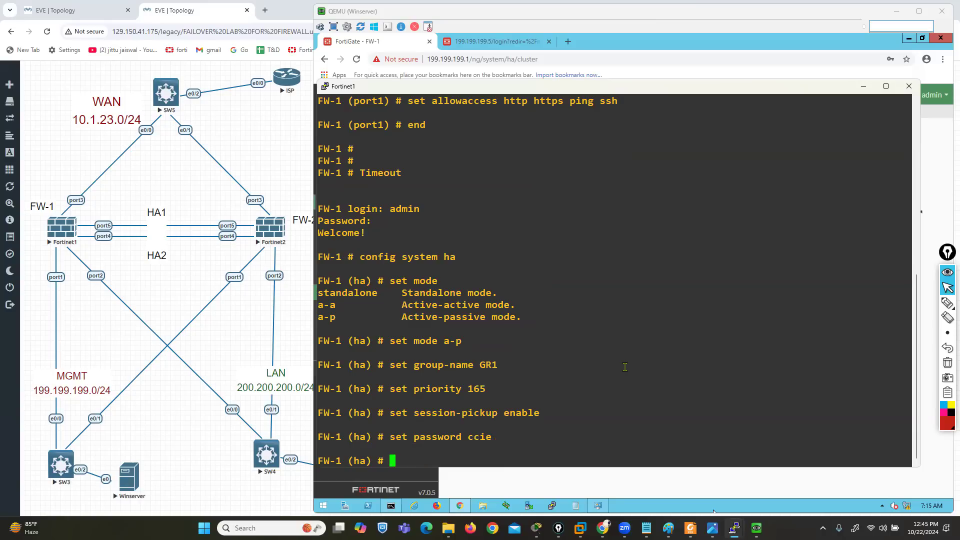
Write the command set override enable in FW-1's HA configuration without running it
type("set override enable")
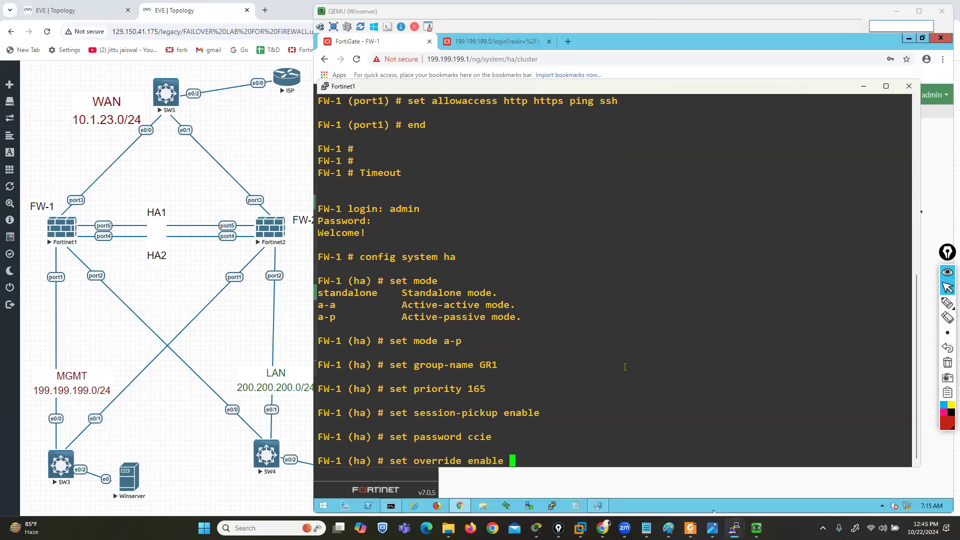
Mark disabled, Connected Monitored ports, HA Uptime and Priority in red on the Override Disabled election slide, clear the drawings, and close the slide
left_click(713, 528)
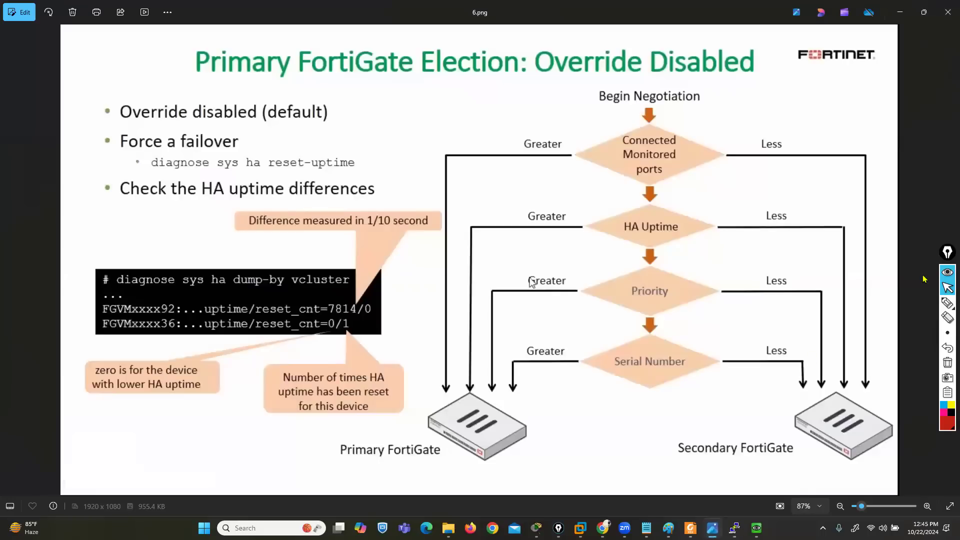
left_click(947, 302)
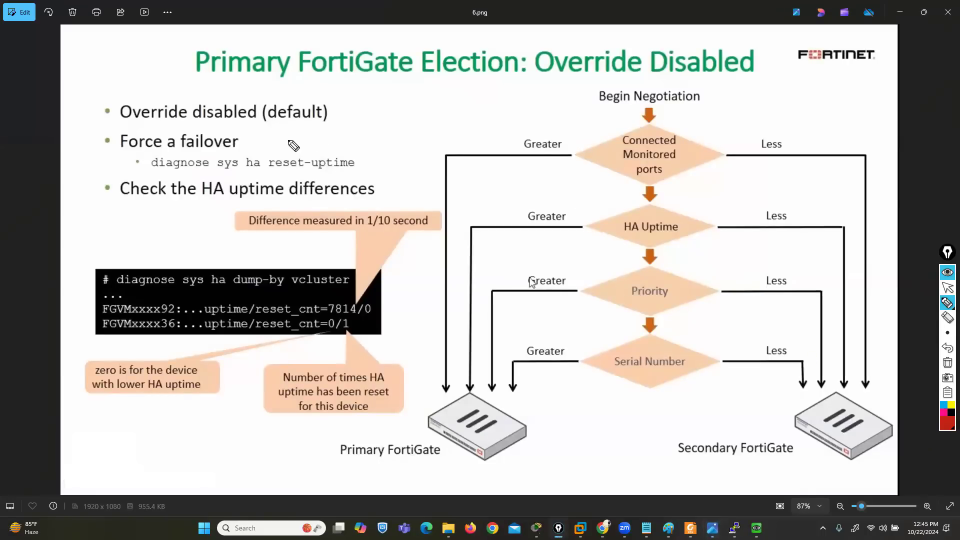
mouse_move(215, 116)
left_mouse_down()
mouse_move(200, 117)
mouse_move(240, 115)
left_mouse_up()
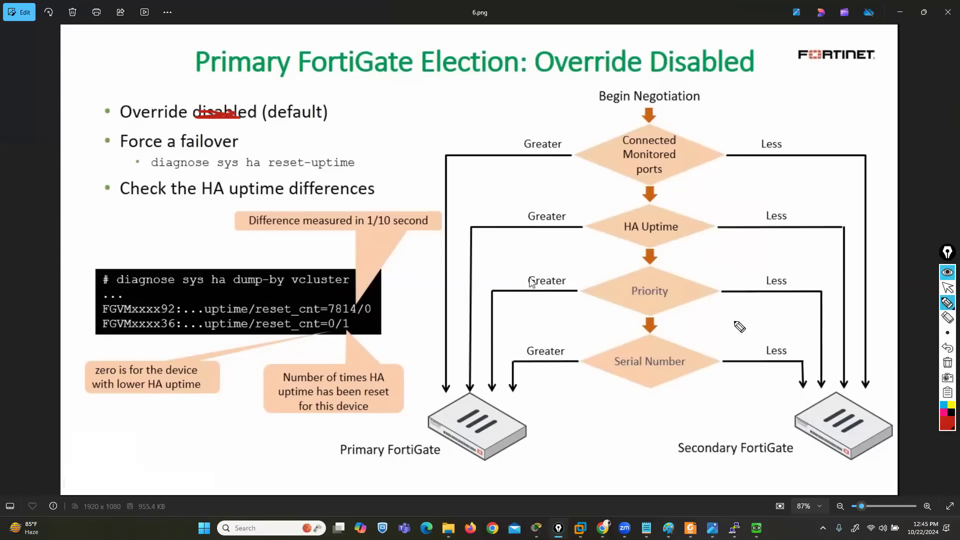
mouse_move(670, 126)
left_mouse_down()
mouse_move(628, 186)
mouse_move(682, 145)
mouse_move(652, 140)
left_mouse_up()
left_click_drag(632, 228, 678, 223)
left_click_drag(633, 289, 671, 288)
left_click(680, 192)
mouse_move(683, 193)
left_mouse_down()
mouse_move(683, 229)
mouse_move(702, 200)
mouse_move(679, 208)
left_mouse_up()
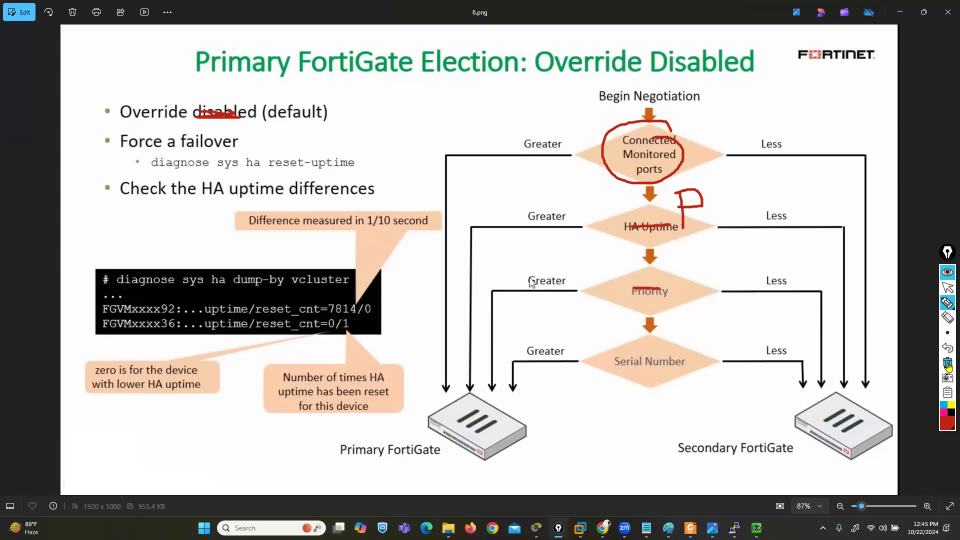
left_click(945, 320)
left_click(948, 288)
left_click(948, 12)
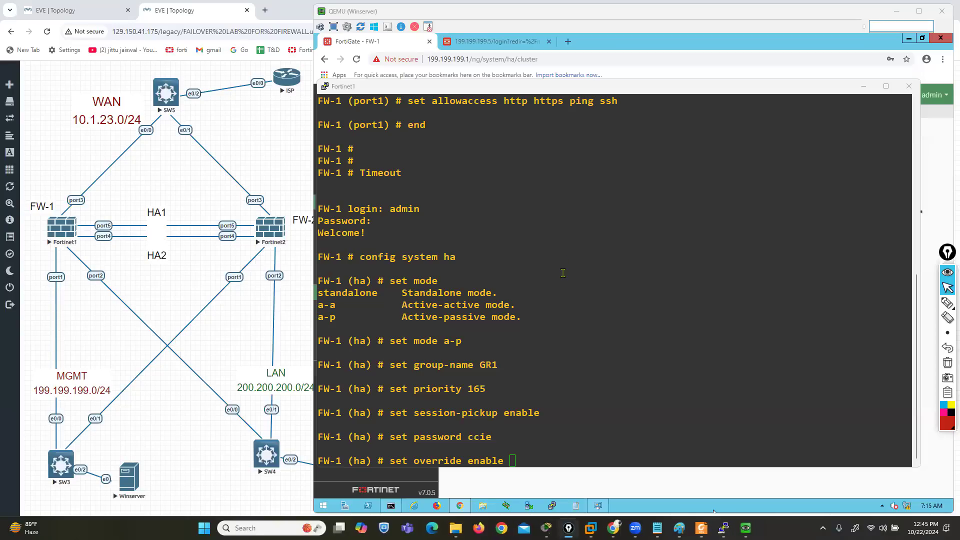
Run FW-1's pending override command, set hbdev to port4 120 and port5 145, and end the HA configuration
left_click(591, 357)
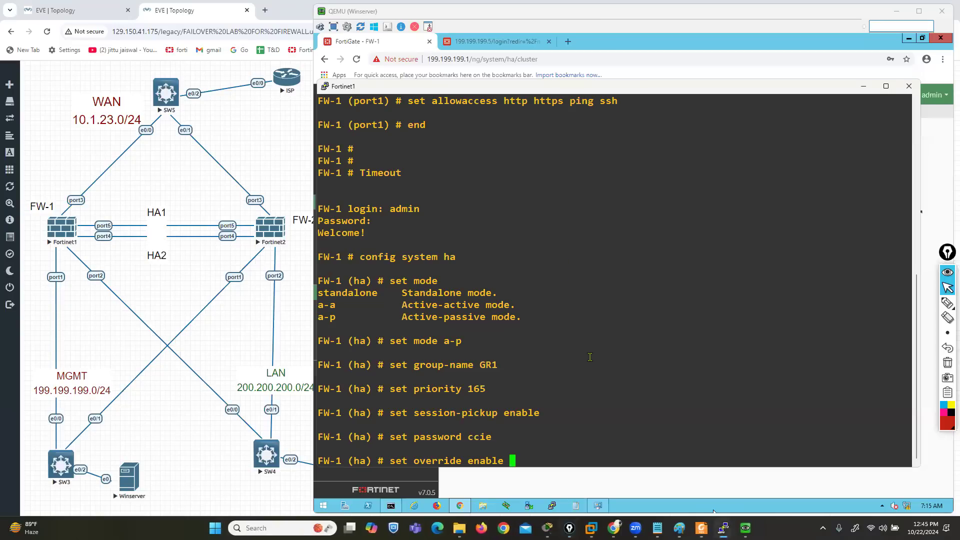
key("Return")
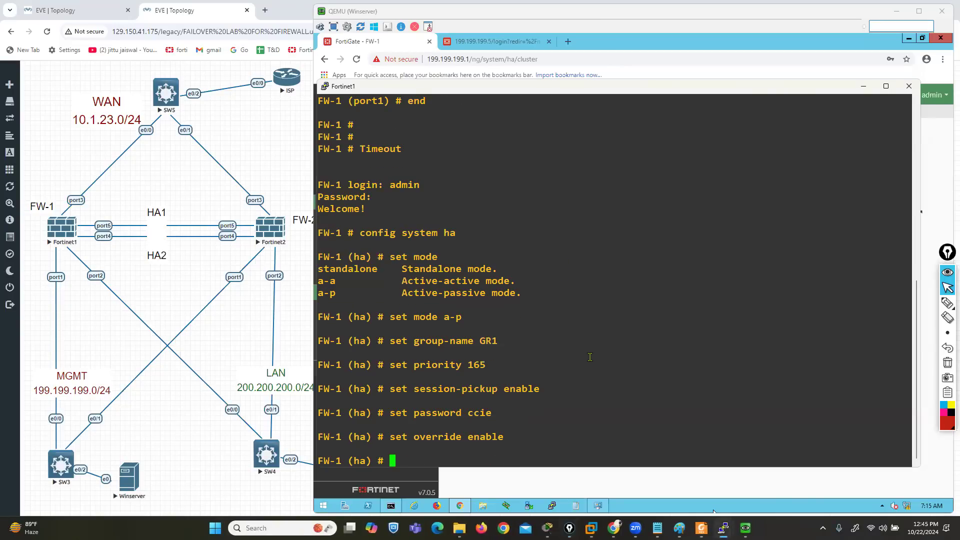
type("set hbdev")
type("port4")
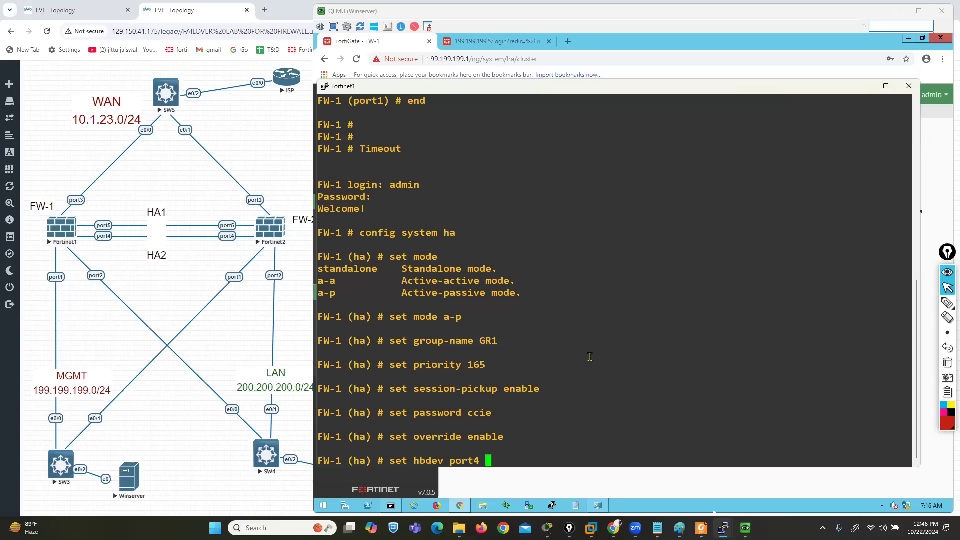
type("120 port5 145")
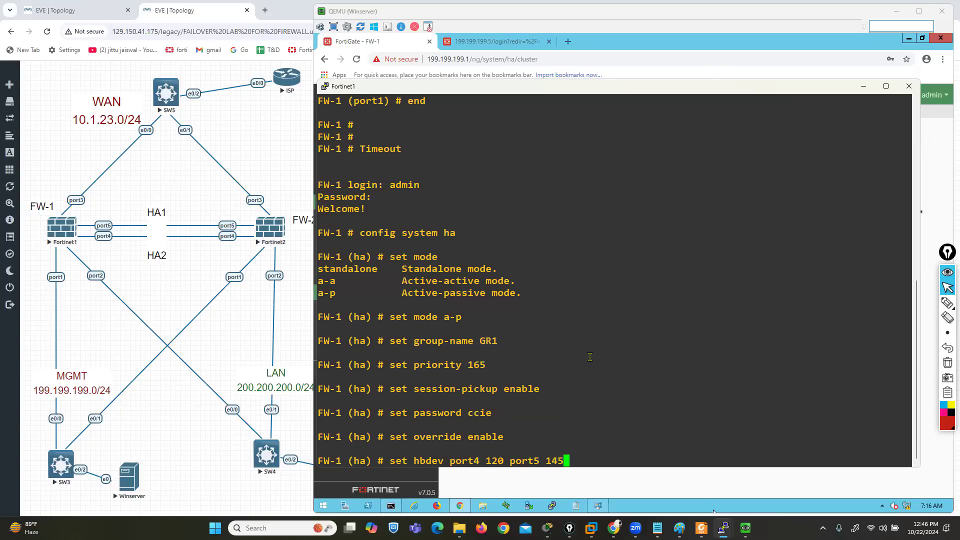
key("Return")
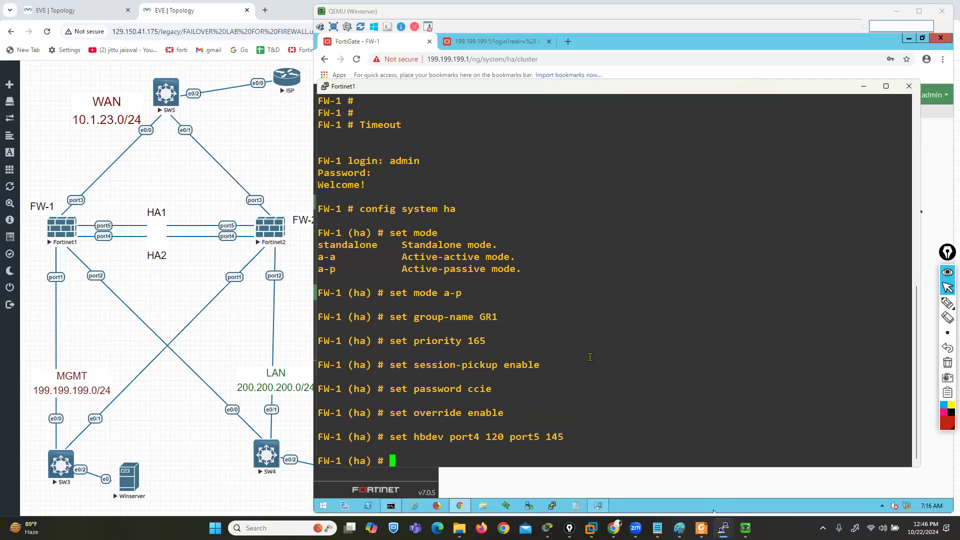
type("end")
key("Return")
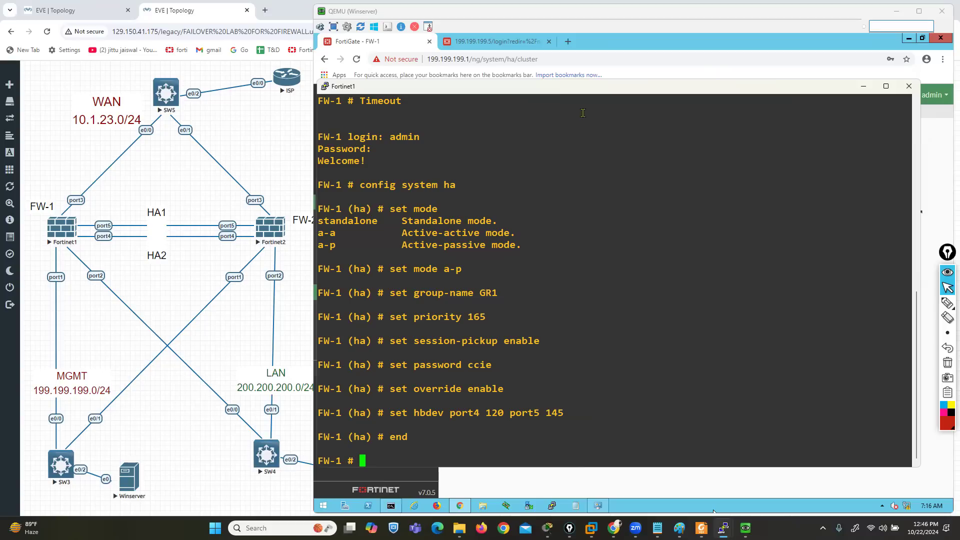
Bring up the Fortinet2 console and arrange both console windows so FW-1's HA commands stay readable beside it
left_click_drag(538, 80, 366, 44)
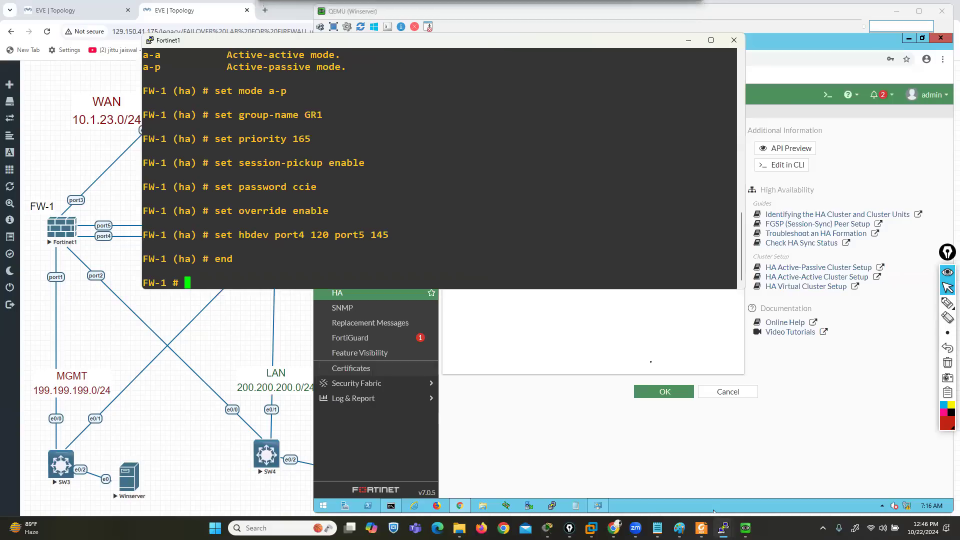
mouse_move(723, 528)
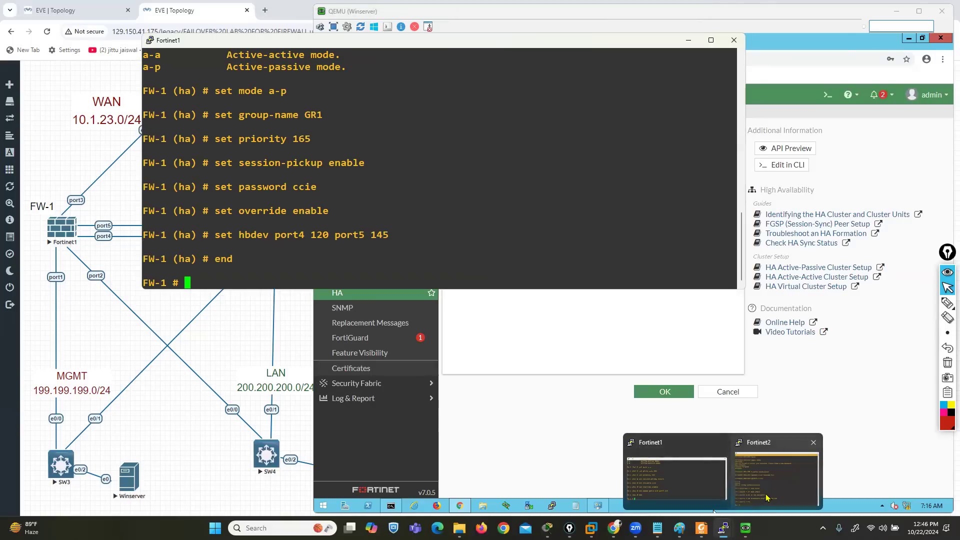
left_click(778, 472)
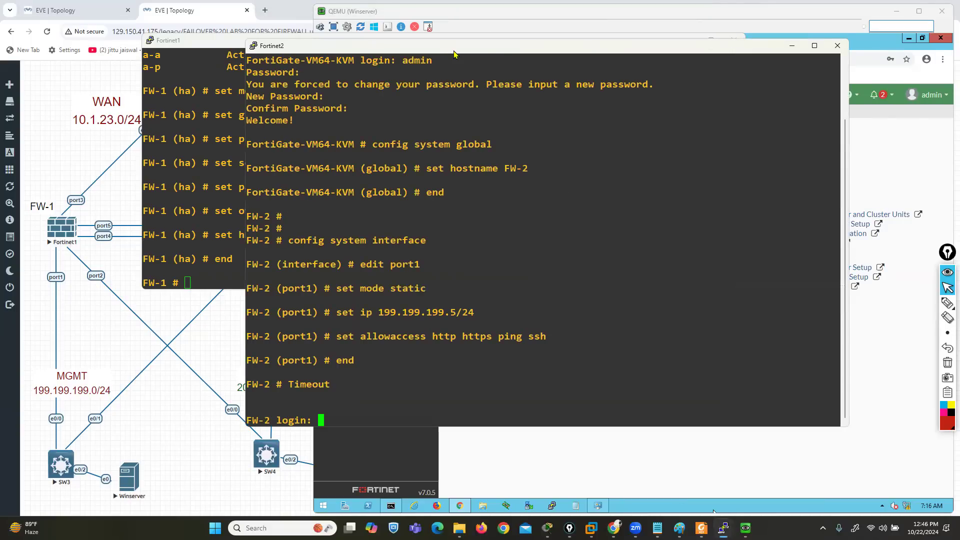
left_click_drag(454, 53, 580, 224)
left_click_drag(510, 223, 536, 199)
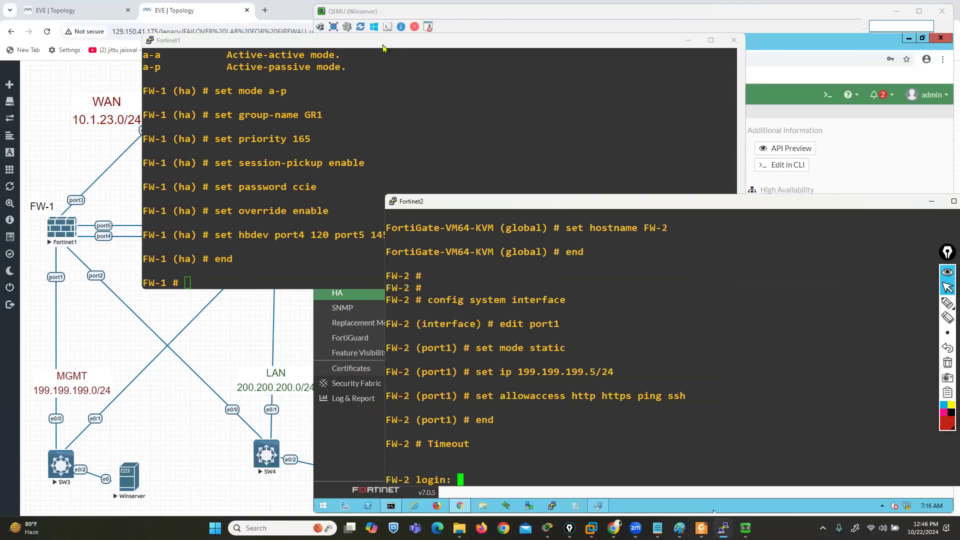
left_click_drag(316, 40, 246, 20)
Log in to FW-2 on the Fortinet2 console as admin with the account password
left_click(620, 357)
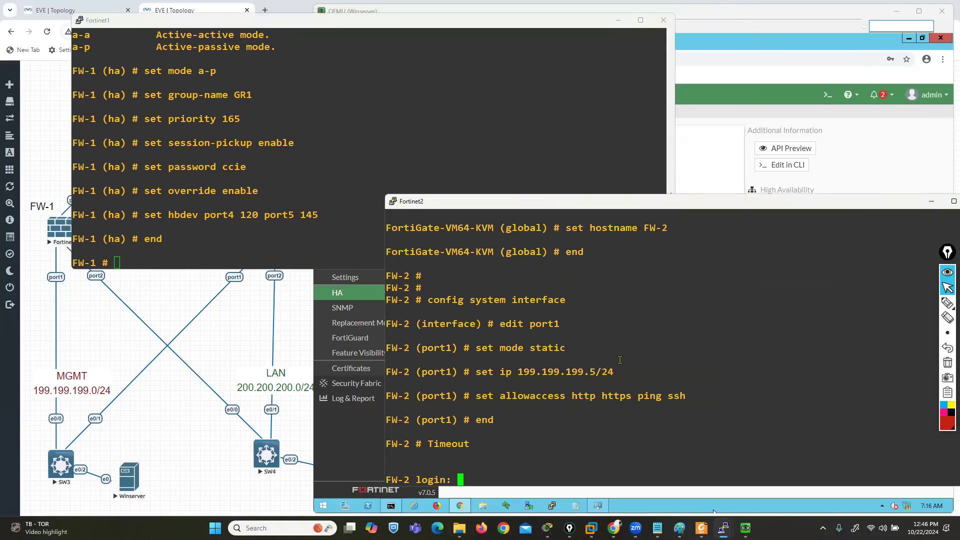
type("admin")
key("Return")
Enter FW-2's system HA configuration and set the mode to a-p
key("Return")
type("config system ha")
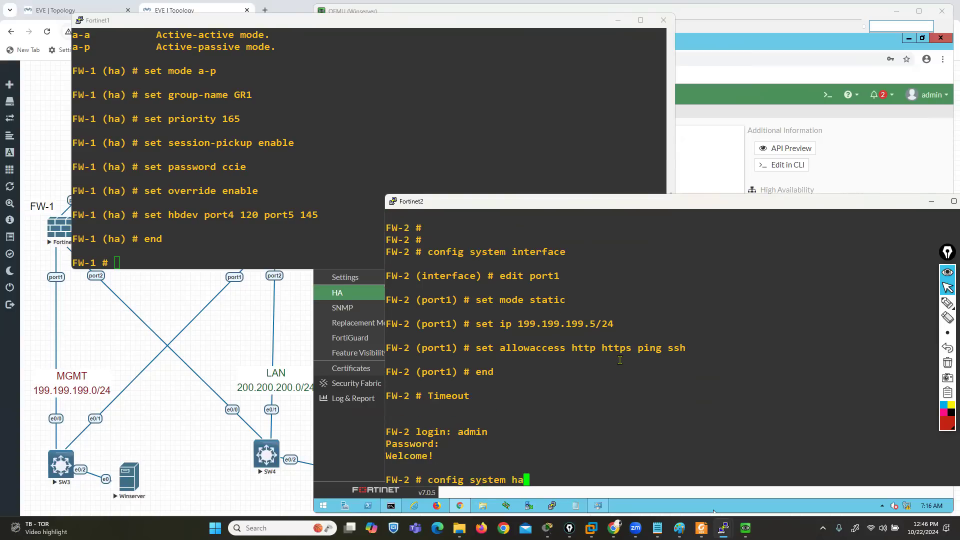
key("Return")
type("set ")
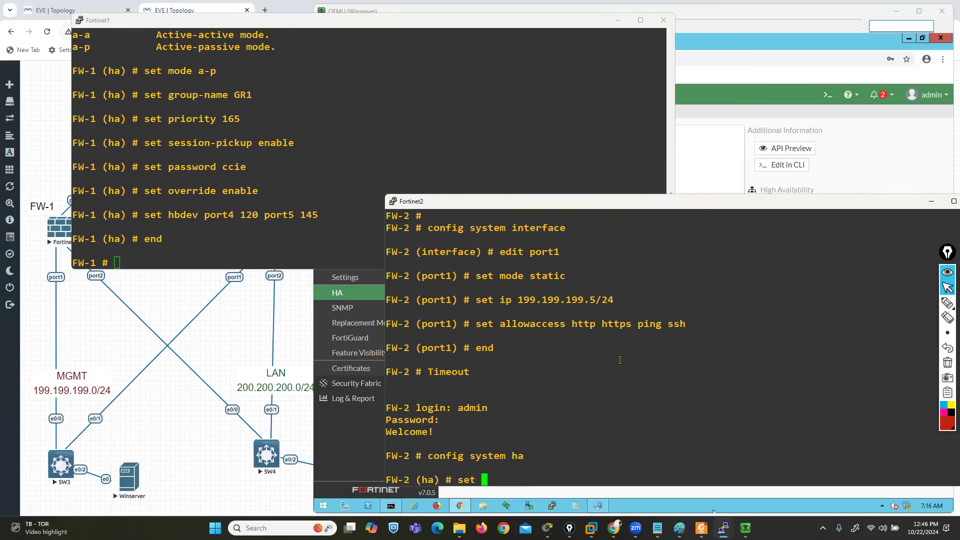
type("mode a-p")
key("BackSpace")
key("BackSpace")
key("BackSpace")
key("BackSpace")
type("e a-o")
key("BackSpace")
type("p")
key("Return")
Set FW-2's HA group name to GR1
type("s")
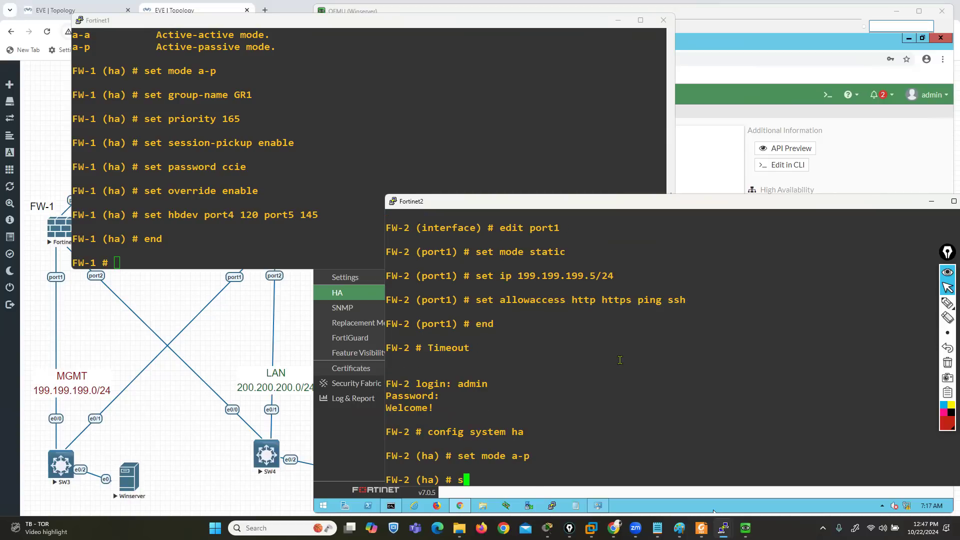
type("et group-name GR1")
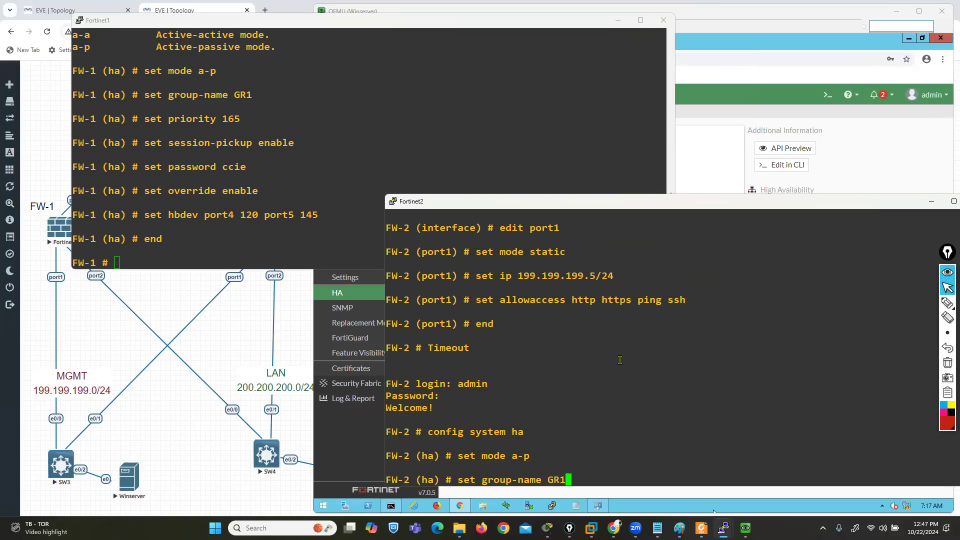
key("Return")
Set FW-2's HA priority to 160
type("set p")
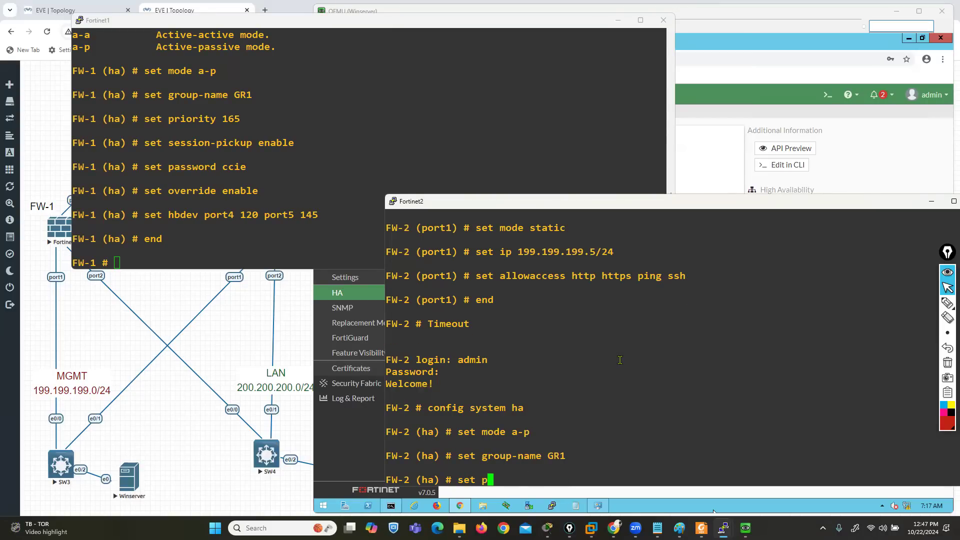
type("riority 165")
key("BackSpace")
key("BackSpace")
type("60")
key("Return")
Enable session-pickup on FW-2 and set the HA cluster password
type("set session-pickup enable")
key("Return")
type("set password ccie")
key("Return")
Enable override in FW-2's HA configuration
type("set override")
key("Return")
key("Up")
type("enable")
key("Return")
Set FW-2's hbdev to port4 120 and port5 145, and end the HA configuration
type("set hbdev port4 120 port")
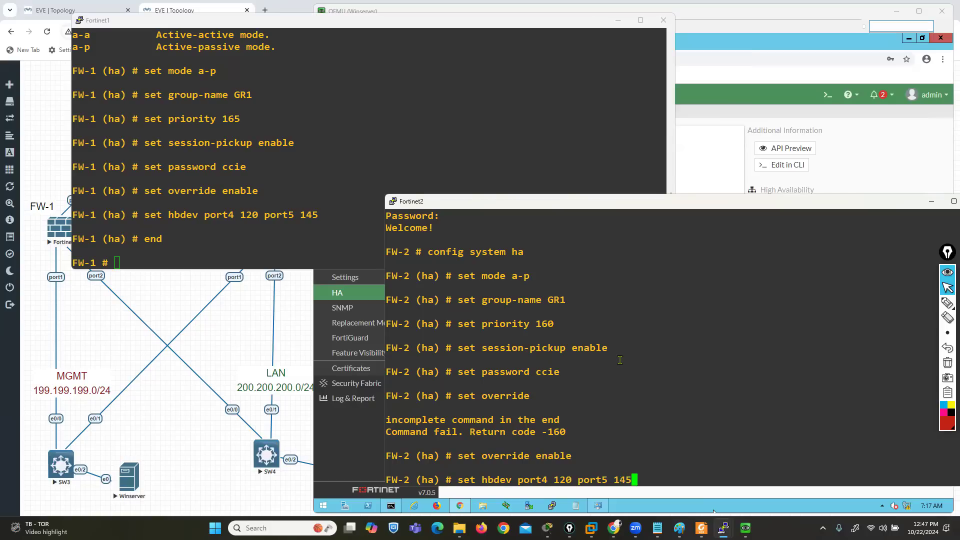
key("Return")
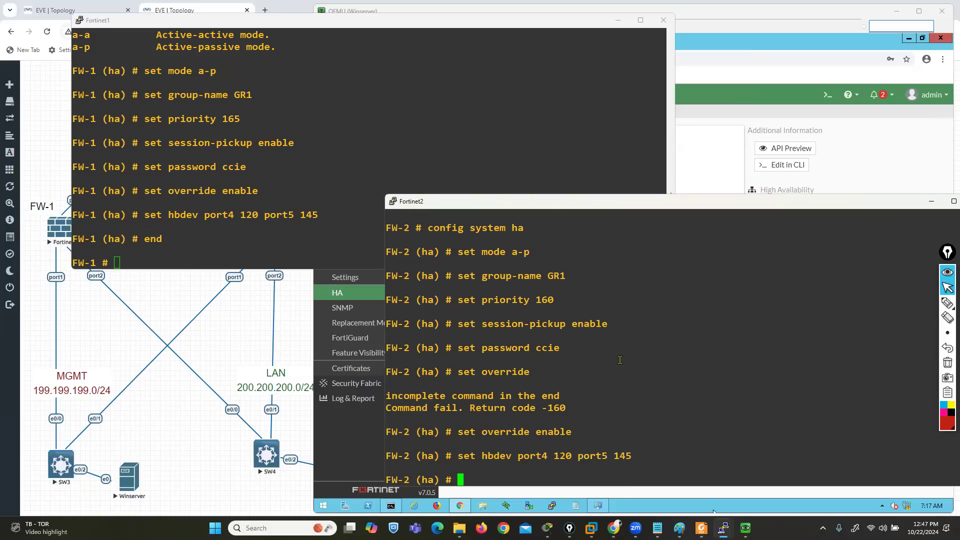
type("end")
key("Return")
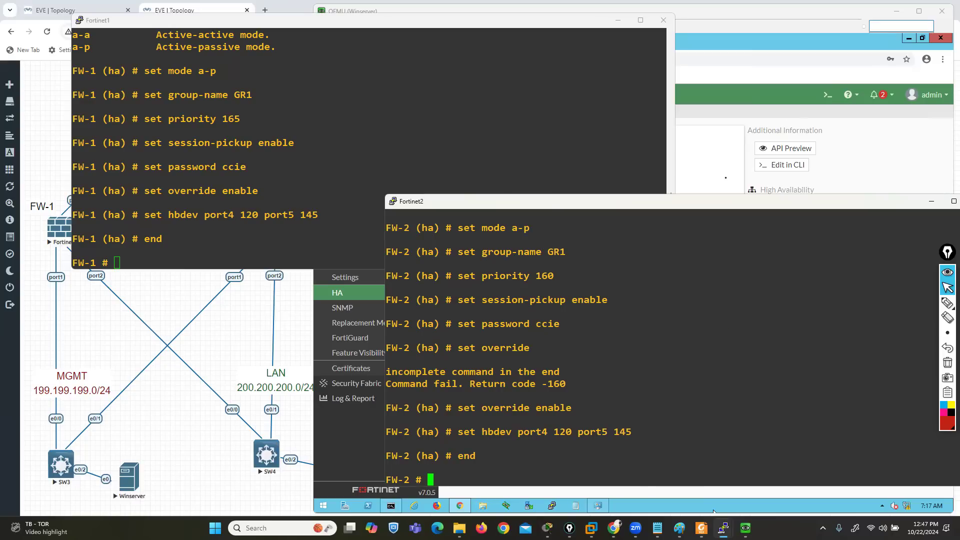
Reload FW-1's High Availability page in the Winserver browser and circle the HA role and firewall name in red
left_click(699, 147)
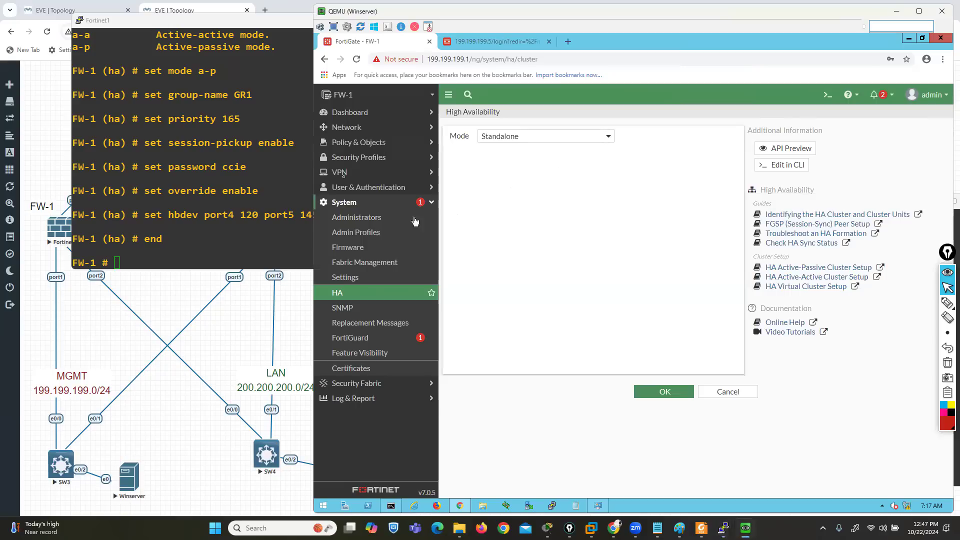
left_click(357, 59)
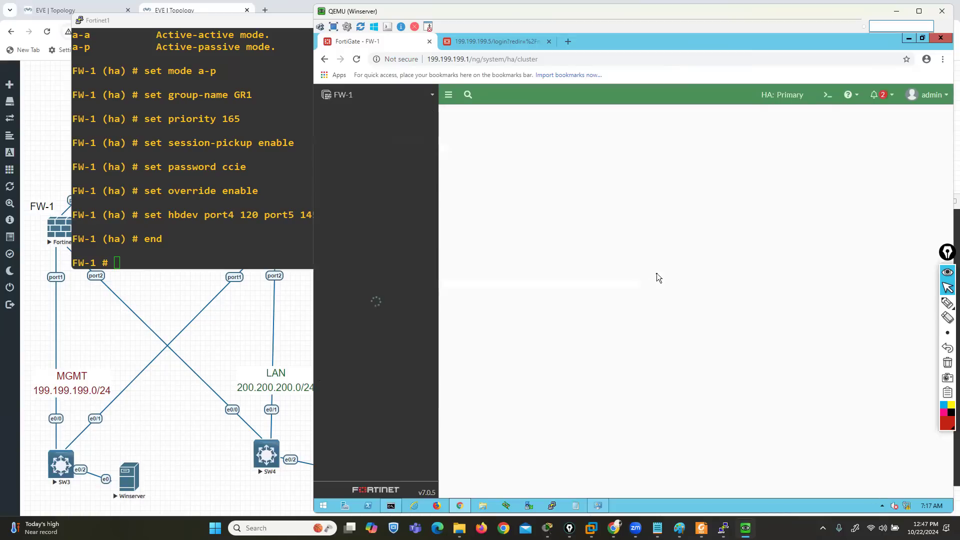
left_click(947, 302)
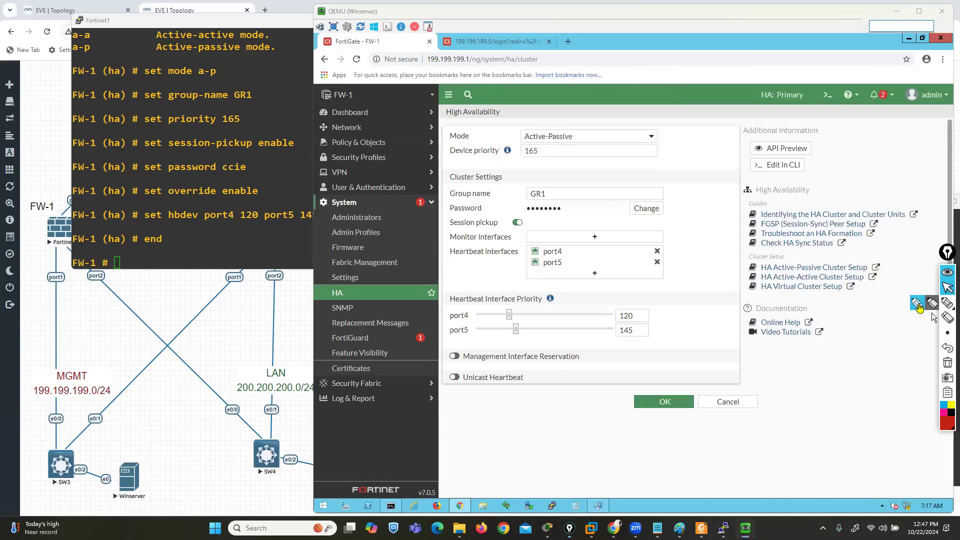
mouse_move(791, 86)
left_mouse_down()
mouse_move(809, 100)
mouse_move(744, 111)
mouse_move(763, 83)
mouse_move(794, 84)
left_mouse_up()
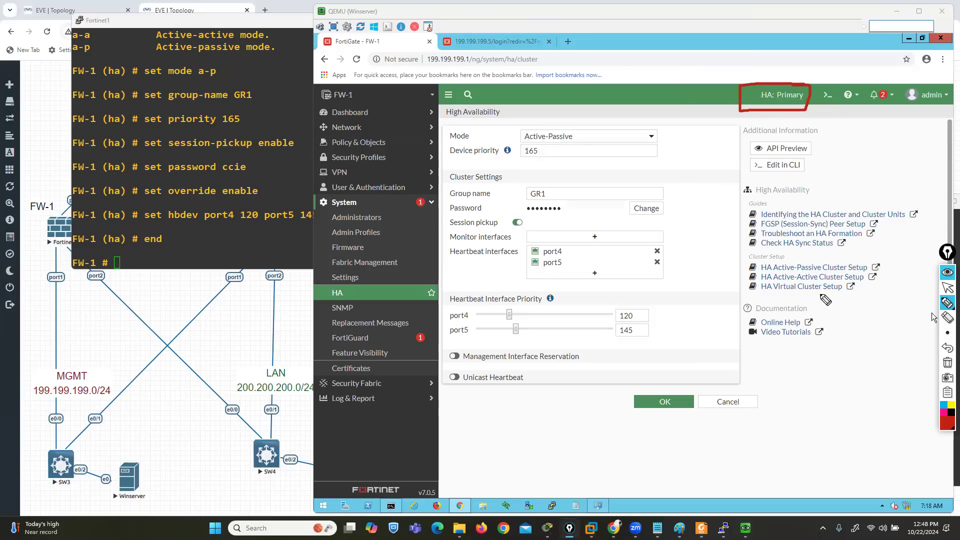
mouse_move(319, 105)
left_mouse_down()
mouse_move(364, 106)
mouse_move(366, 86)
mouse_move(322, 81)
mouse_move(322, 111)
left_mouse_up()
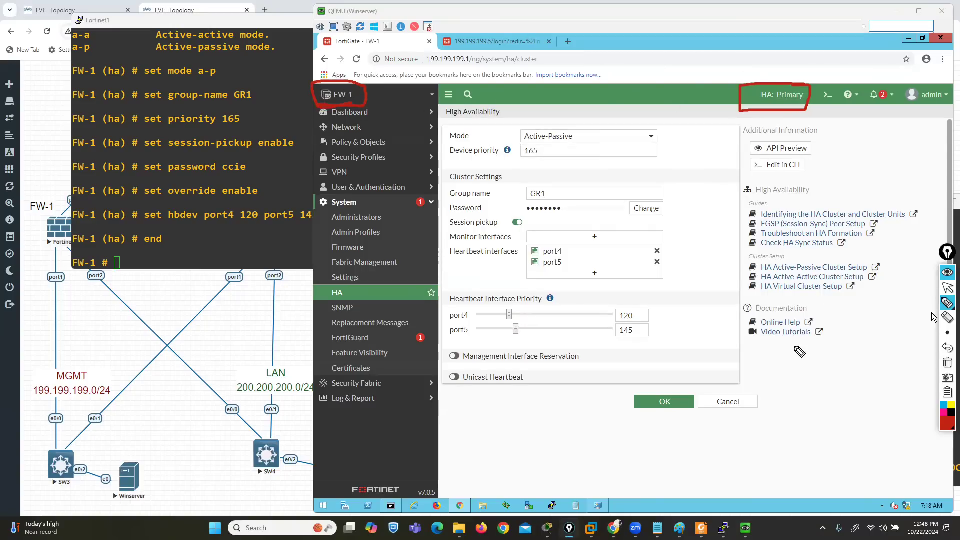
Underline the device priority and session pickup settings in both FW-1's console and its High Availability page
left_click_drag(225, 125, 248, 128)
left_click_drag(519, 161, 546, 163)
left_click_drag(449, 232, 529, 229)
left_click_drag(169, 154, 306, 155)
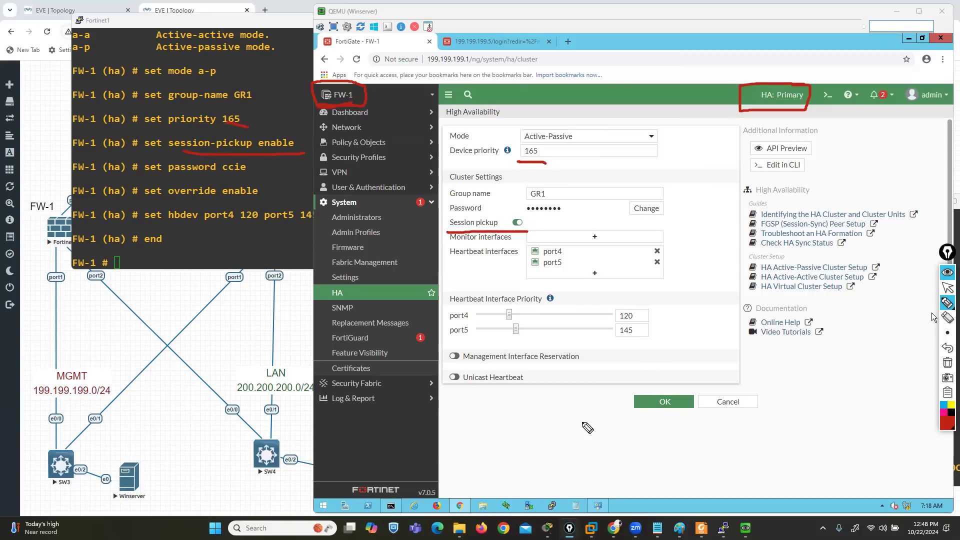
Underline the port4 and port5 heartbeat interfaces and priorities in FW-1's console and web page, and clear all annotations
left_click_drag(568, 259, 584, 270)
left_click_drag(190, 223, 215, 224)
left_click_drag(265, 224, 279, 224)
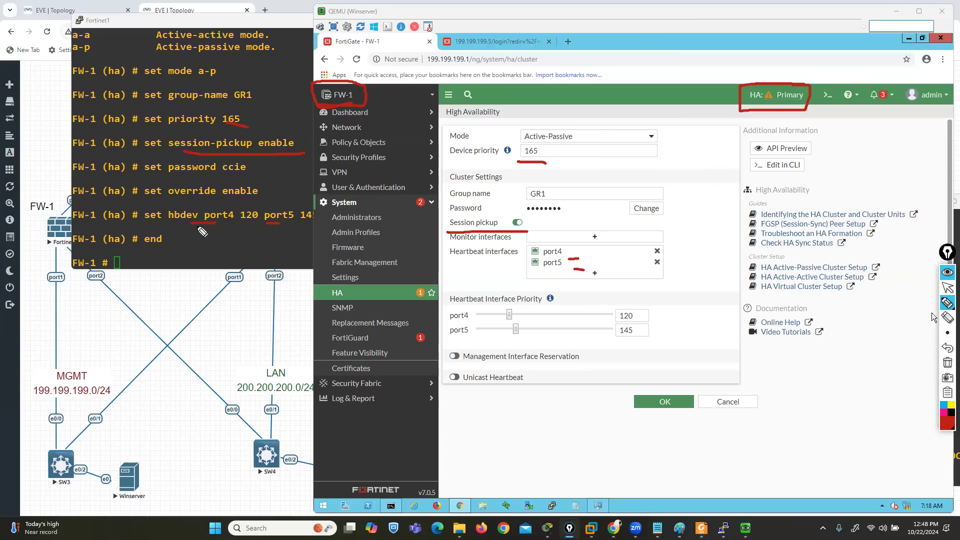
left_click_drag(233, 218, 255, 218)
left_click_drag(565, 317, 612, 316)
left_click_drag(274, 226, 286, 226)
left_click_drag(544, 336, 621, 332)
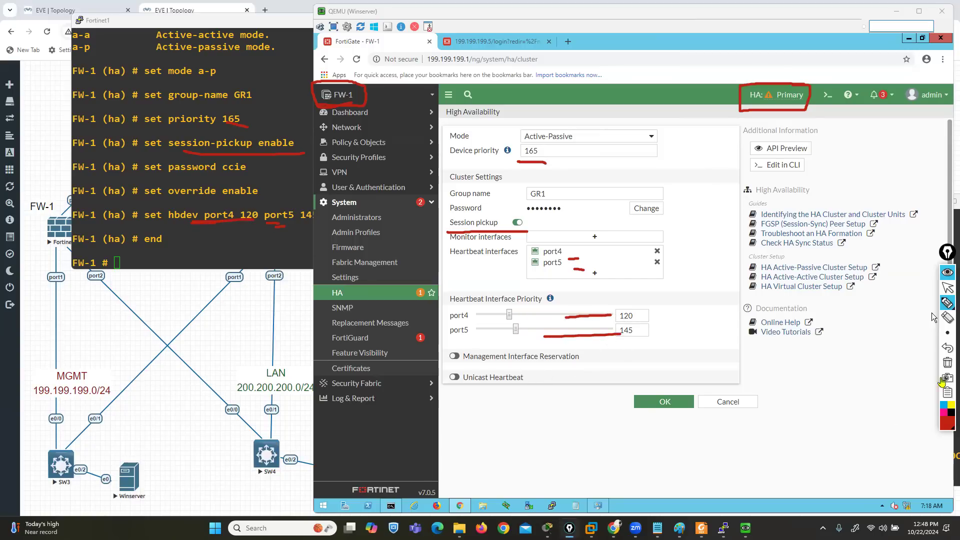
left_click(947, 363)
left_click(947, 288)
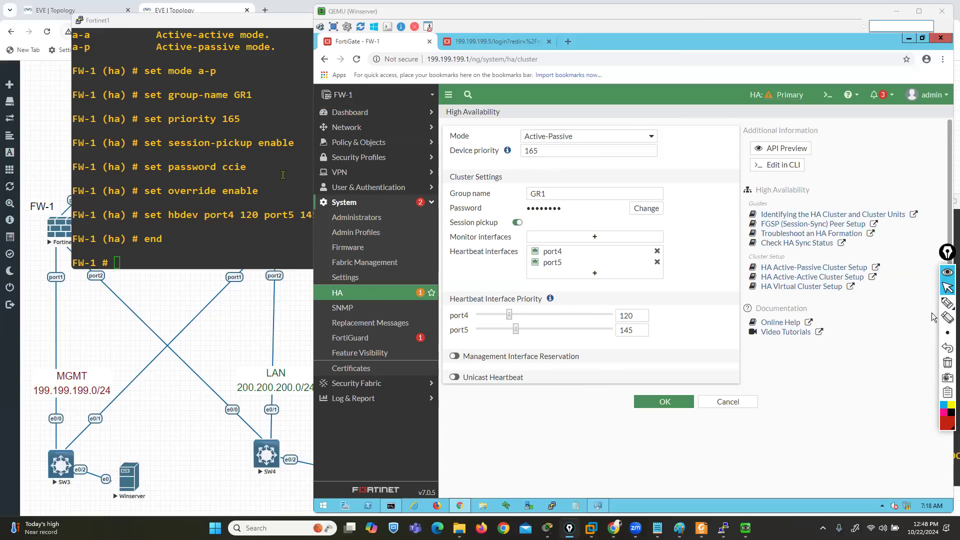
Open FW-1's Status dashboard and resize the Sessions widget to one column wide
left_click(346, 113)
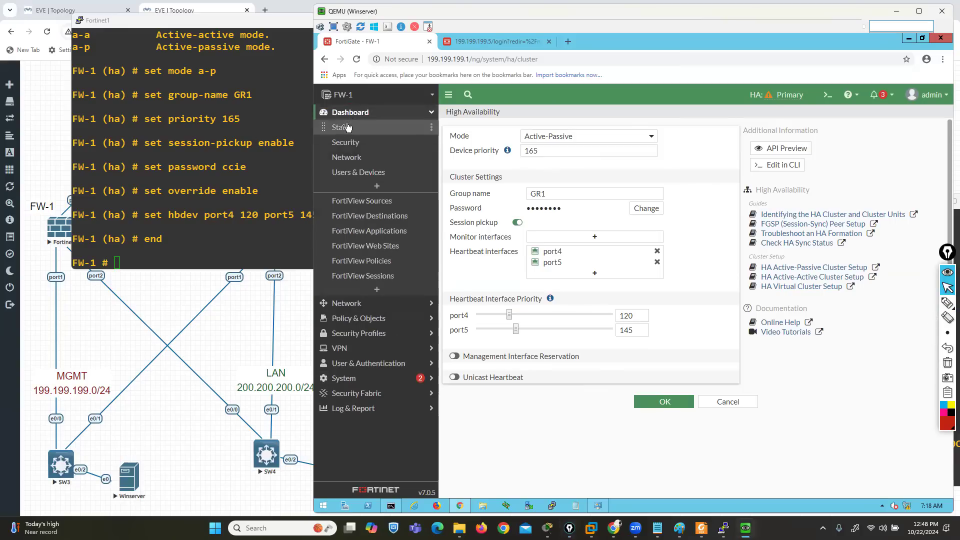
left_click(343, 128)
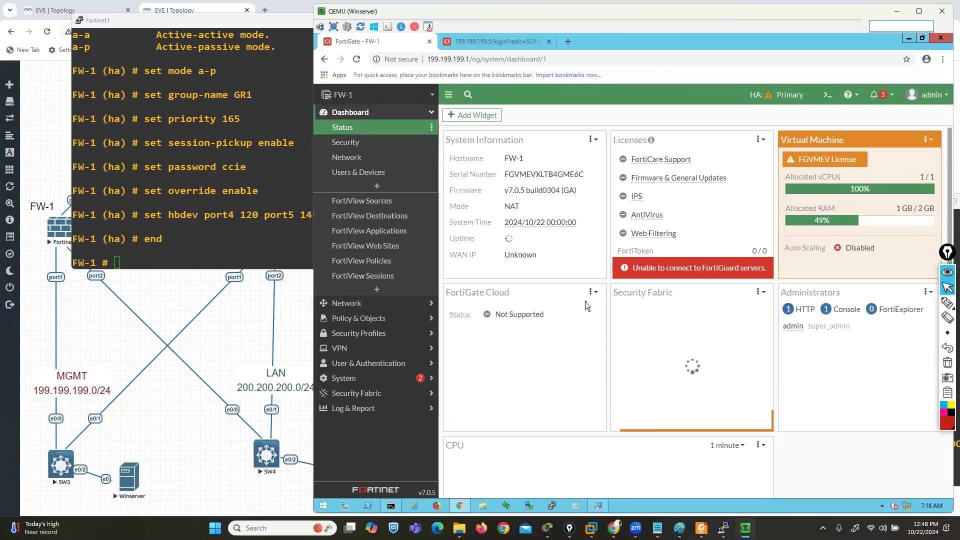
scroll(585, 302, "down", 8)
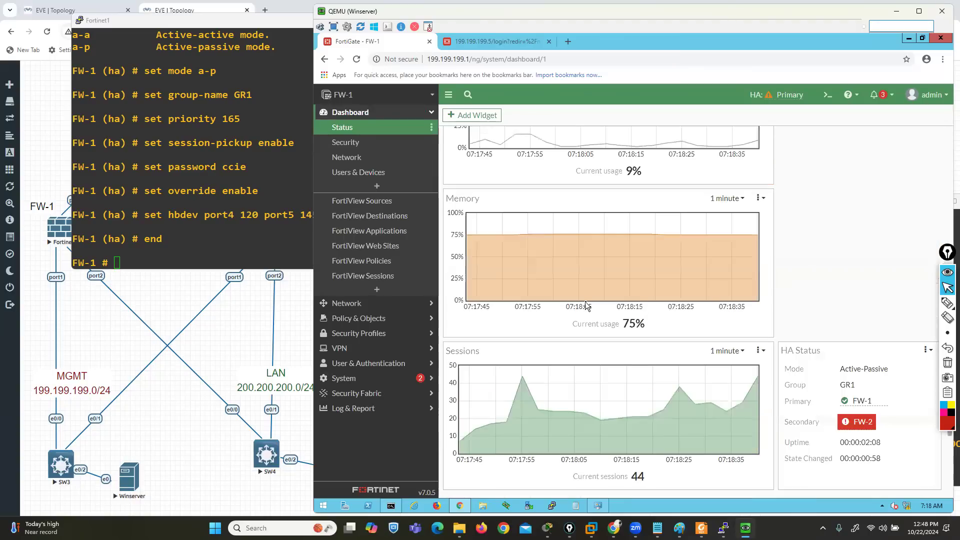
scroll(586, 302, "down", 3)
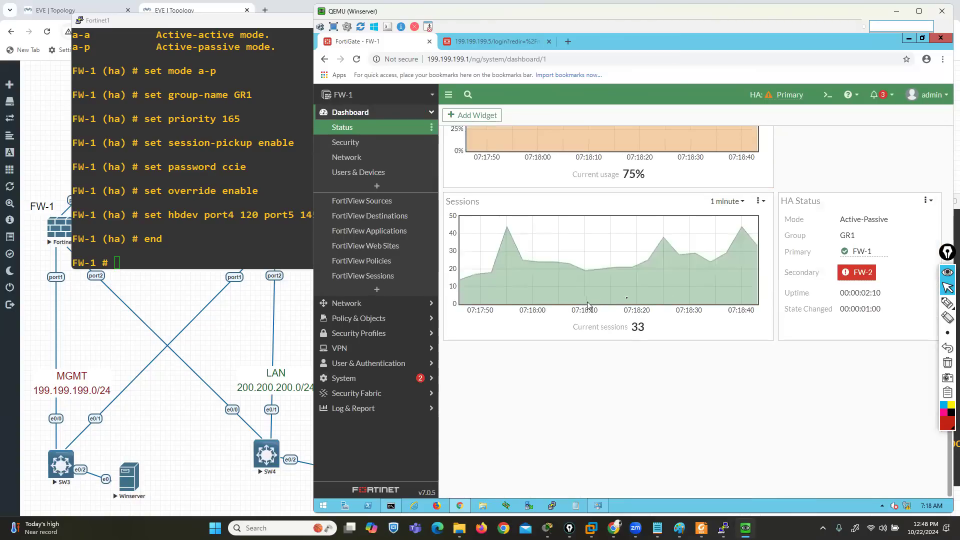
left_click(762, 202)
mouse_move(779, 214)
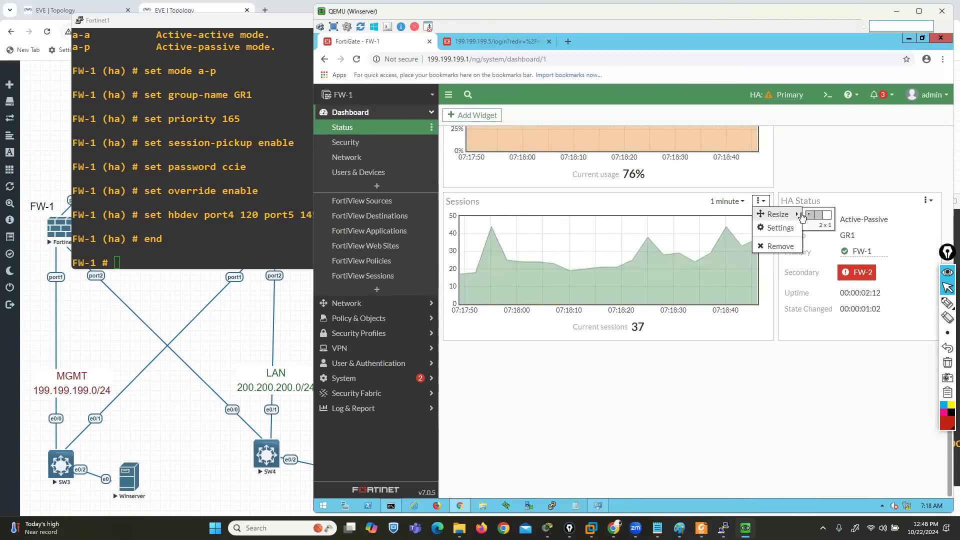
left_click(811, 216)
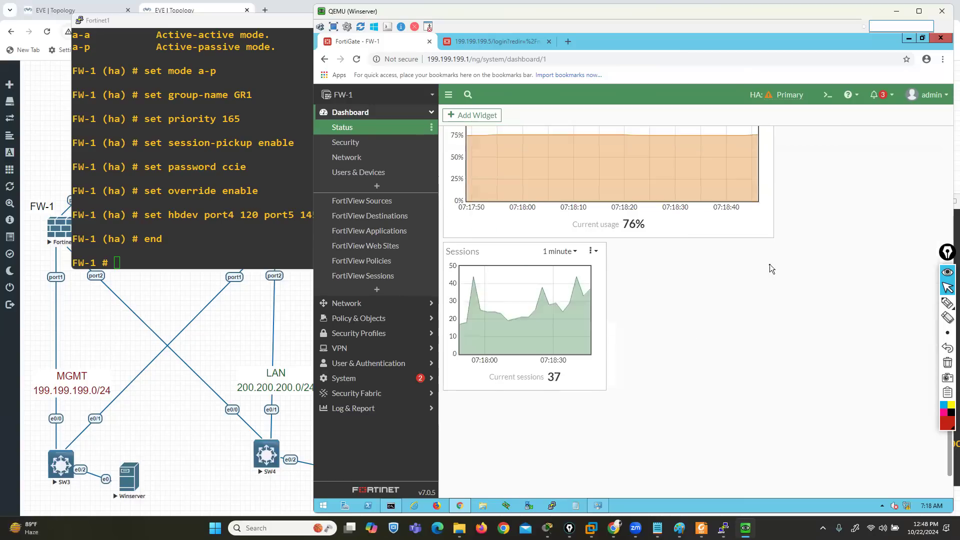
scroll(770, 264, "up", 3)
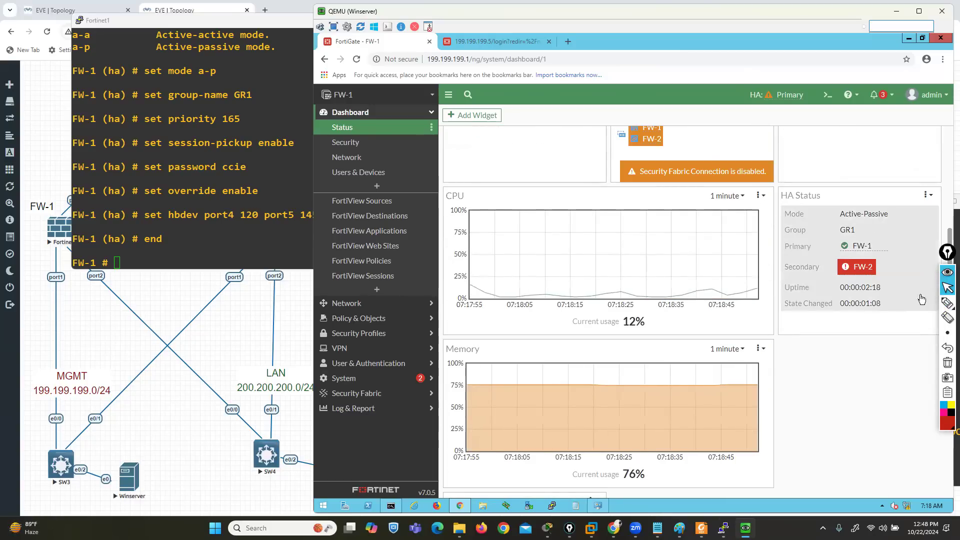
Mark the mode, group, primary and secondary entries in the HA Status widget in red, and clear the annotations
left_click(924, 310)
mouse_move(782, 220)
left_mouse_down()
mouse_move(908, 223)
mouse_move(896, 198)
mouse_move(771, 210)
mouse_move(780, 223)
mouse_move(797, 221)
left_mouse_up()
left_click_drag(740, 241, 843, 235)
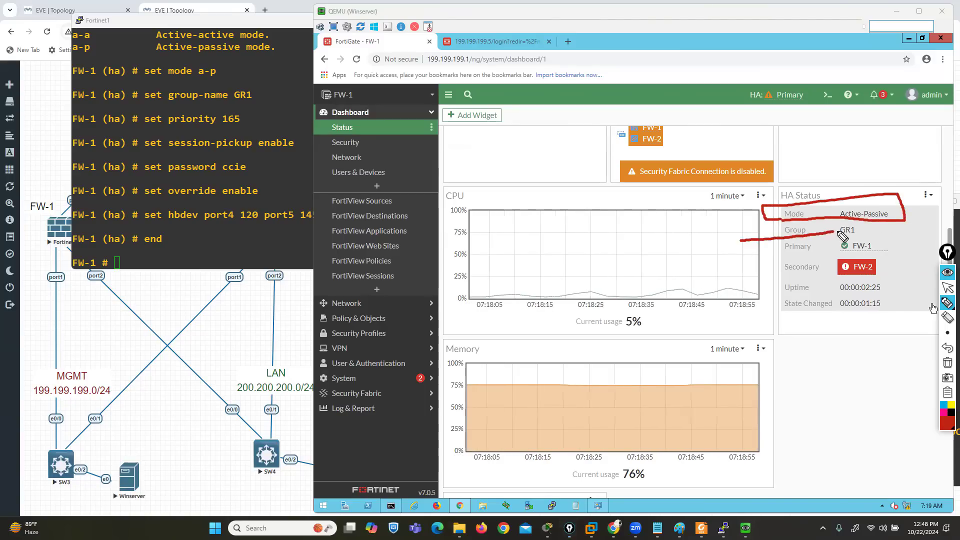
left_click(948, 363)
mouse_move(772, 256)
left_mouse_down()
mouse_move(891, 250)
mouse_move(845, 236)
mouse_move(785, 237)
mouse_move(773, 258)
mouse_move(846, 280)
mouse_move(896, 280)
mouse_move(795, 256)
mouse_move(776, 281)
left_mouse_up()
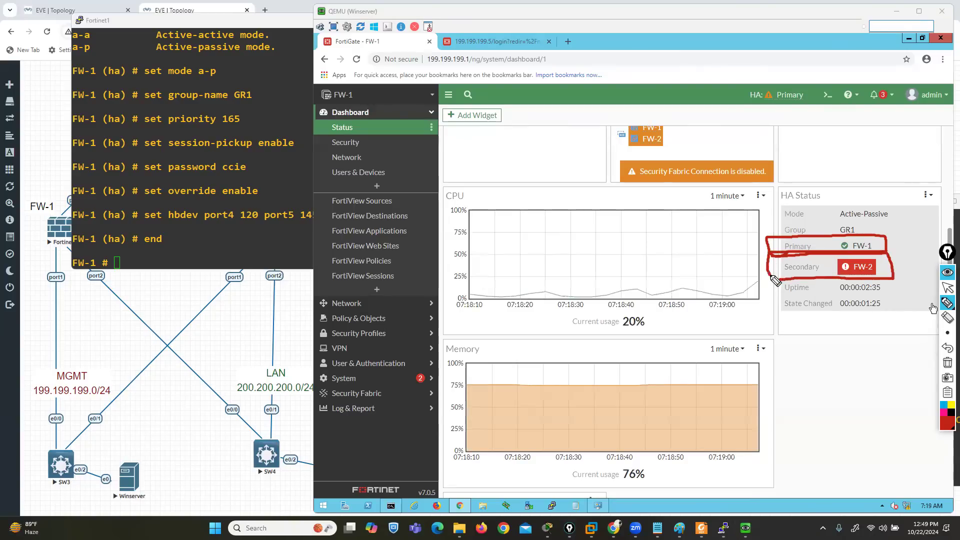
left_click(947, 363)
left_click(948, 289)
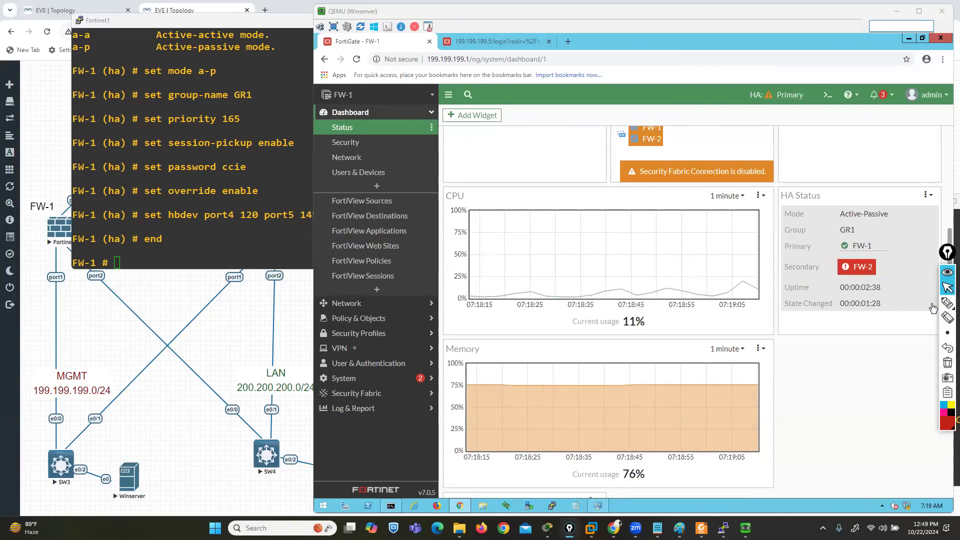
Open FW-1's HA monitor page, mark the synchronization status of both cluster members in red, and clear the annotations
left_click(350, 378)
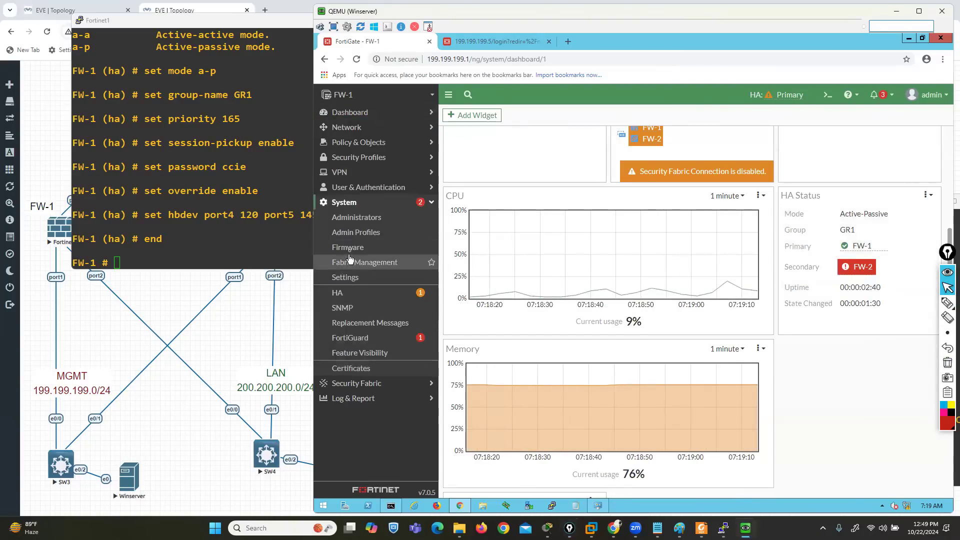
left_click(353, 294)
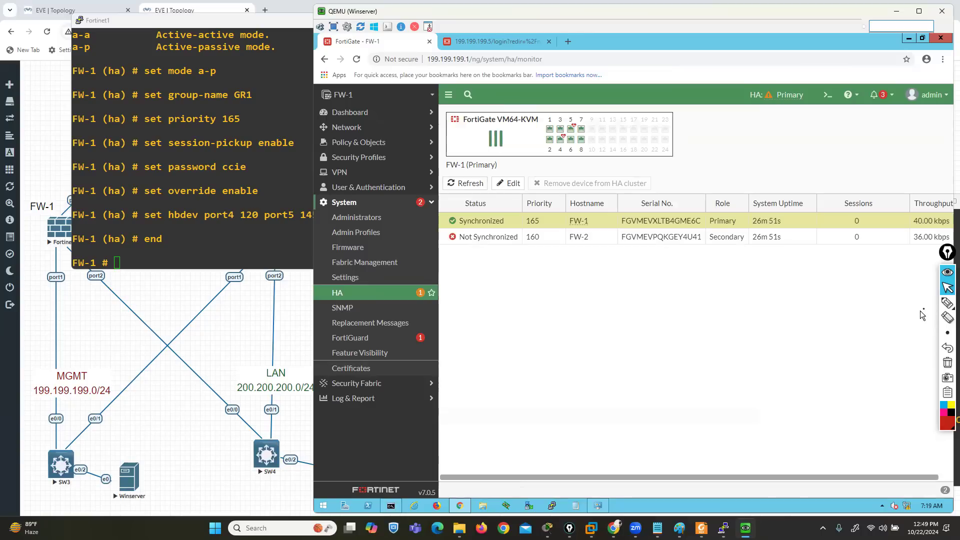
left_click(948, 302)
mouse_move(395, 221)
left_mouse_down()
mouse_move(439, 221)
mouse_move(420, 233)
left_mouse_up()
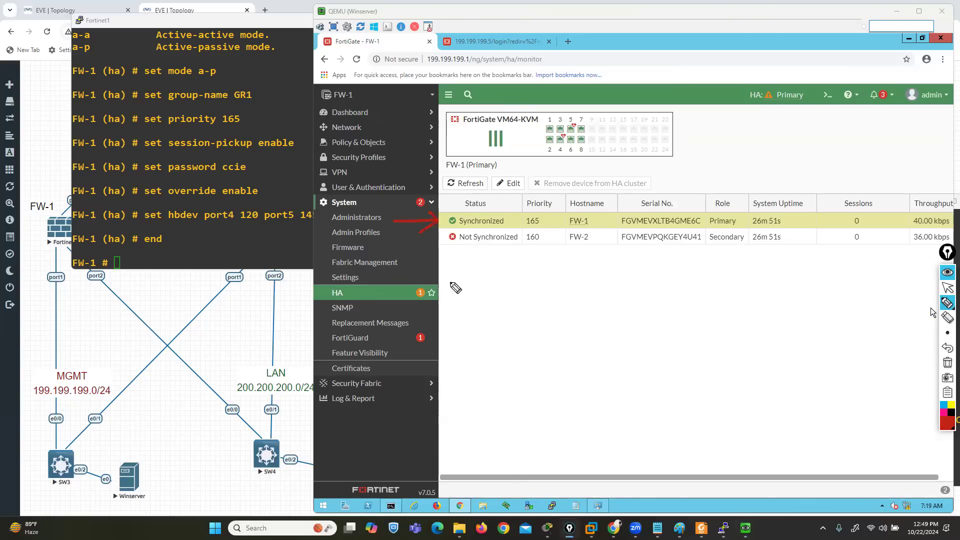
left_click_drag(571, 244, 587, 245)
left_click_drag(454, 246, 469, 246)
left_click(947, 363)
left_click(947, 287)
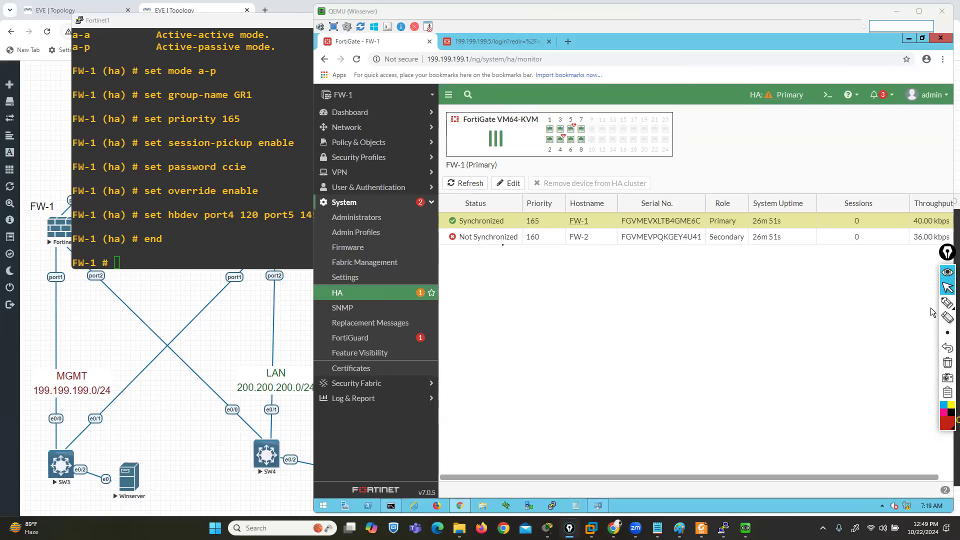
Open the LAN-PC console from the EVE-NG topology with ultravnc_wrapper and dismiss the Windows restart prompt
left_click(240, 325)
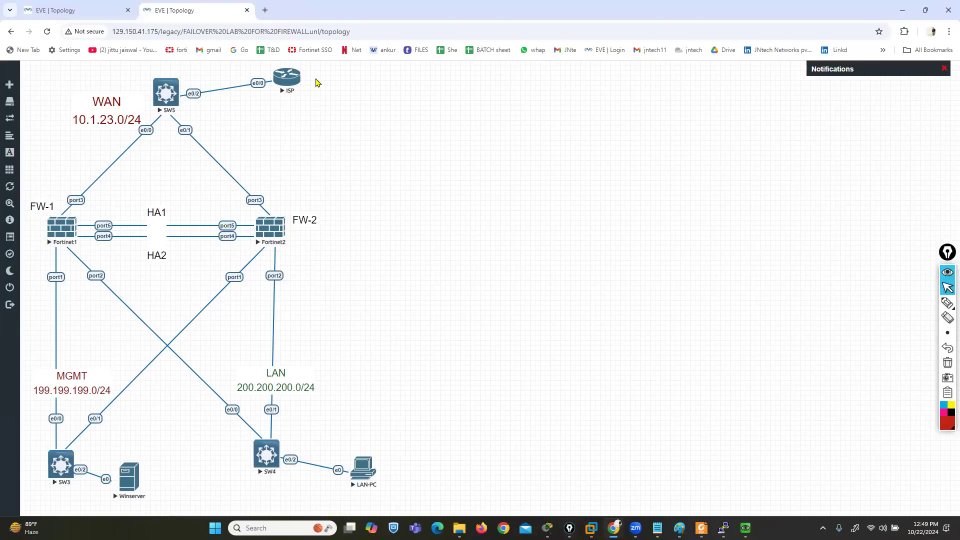
left_click(364, 468)
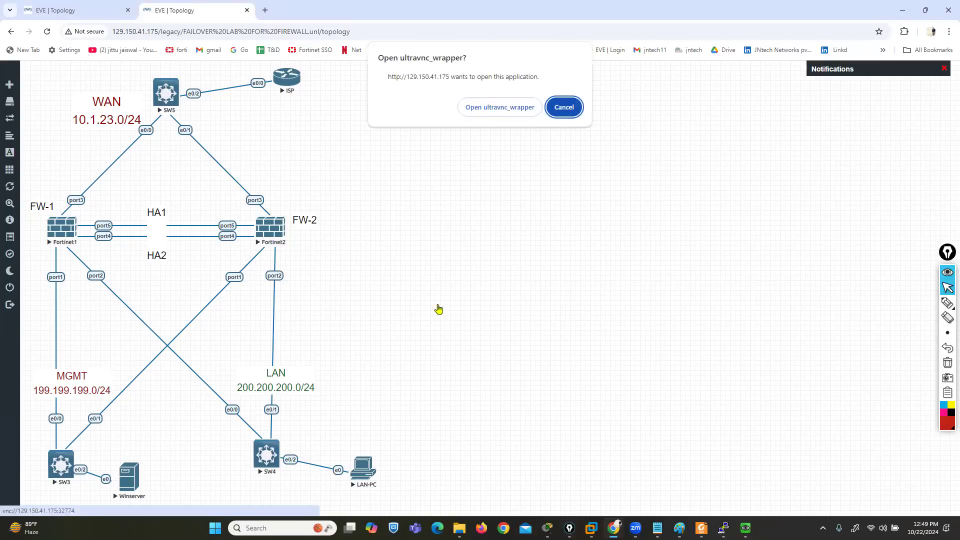
left_click(484, 107)
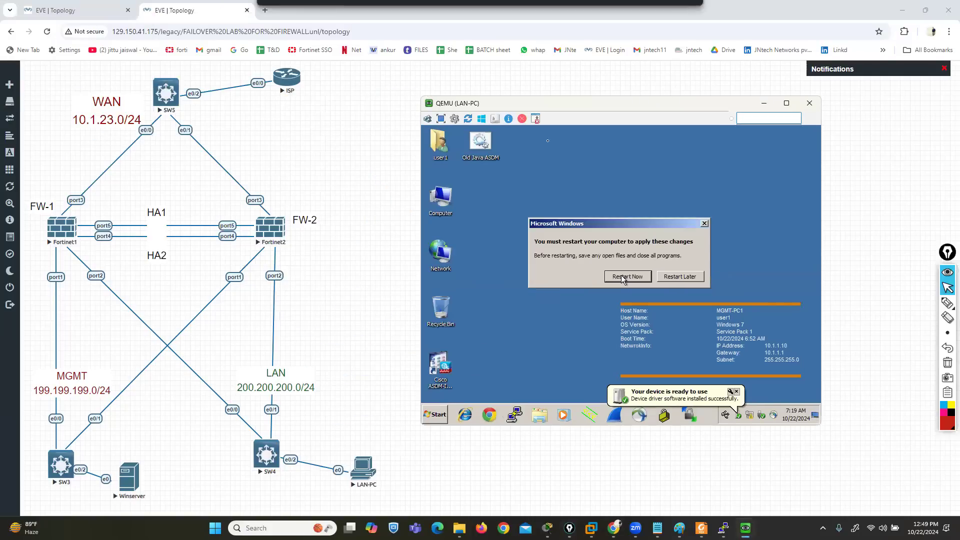
left_click(705, 225)
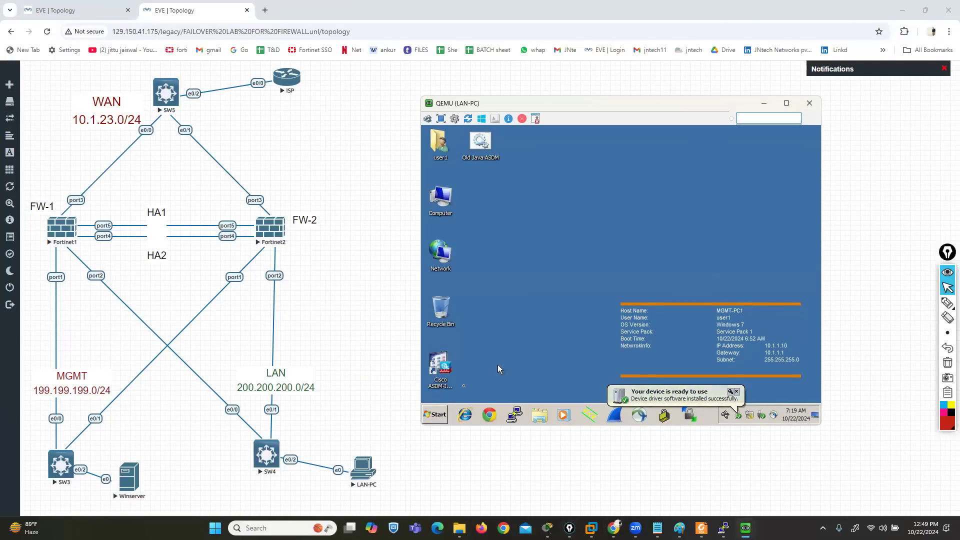
Open a command prompt on LAN-PC by running cmd
left_click(436, 415)
left_click(571, 378)
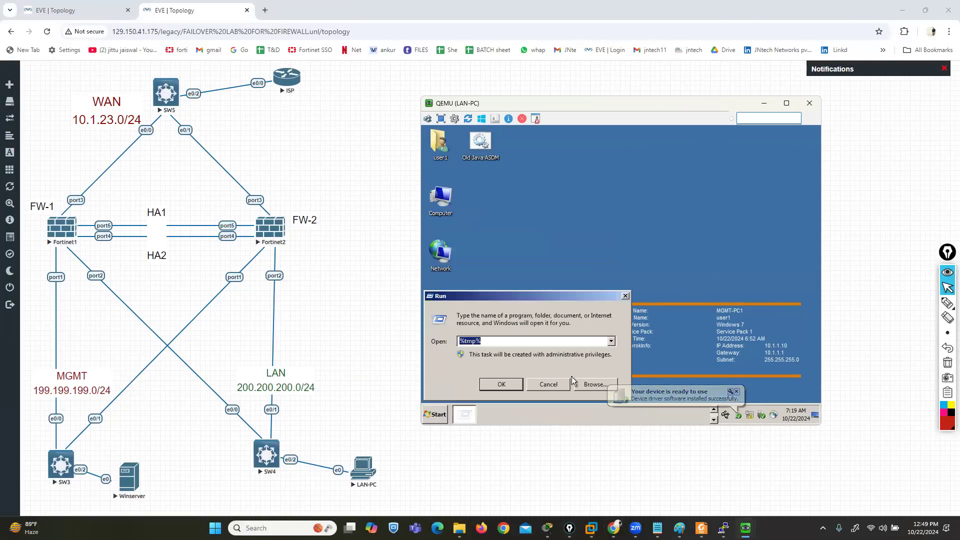
type("cmd")
key("Return")
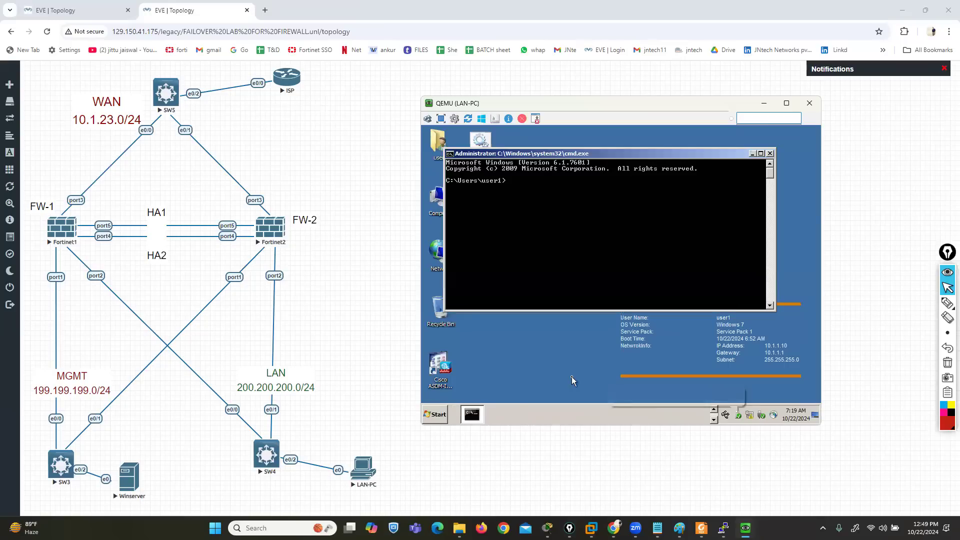
Launch Network Connections on LAN-PC with ncpa.cpl and open the Internet Protocol Version 4 properties of Local Area Connection
type("ncpa.")
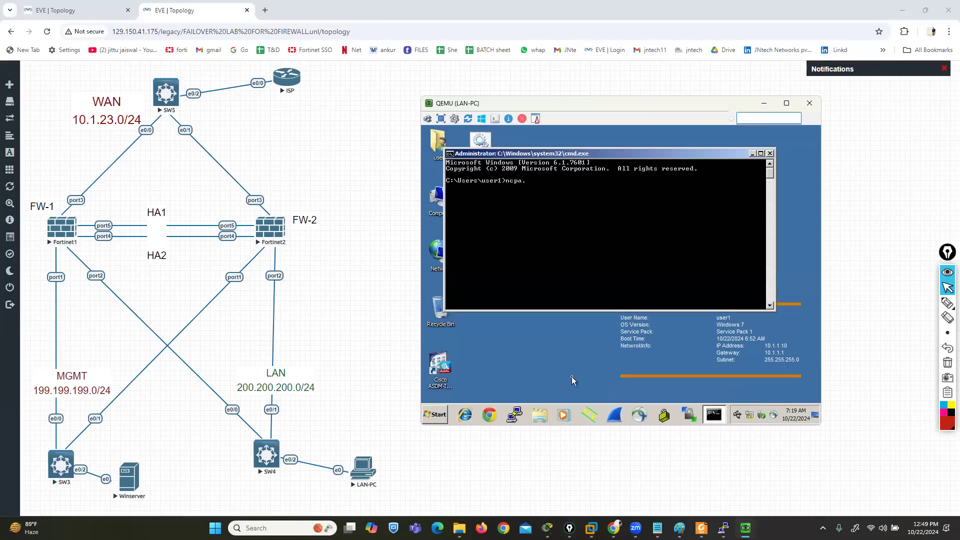
type("cpl")
key("Return")
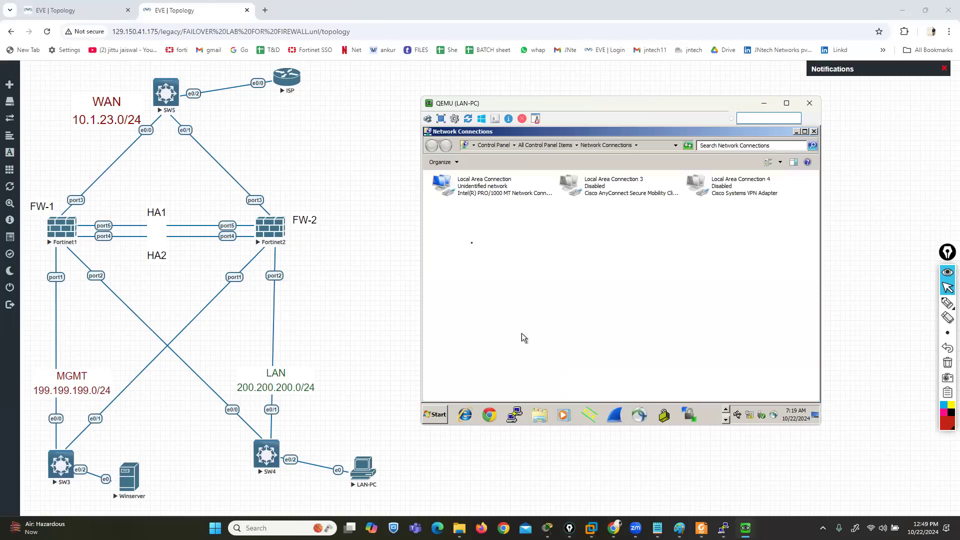
right_click(465, 194)
left_click(499, 273)
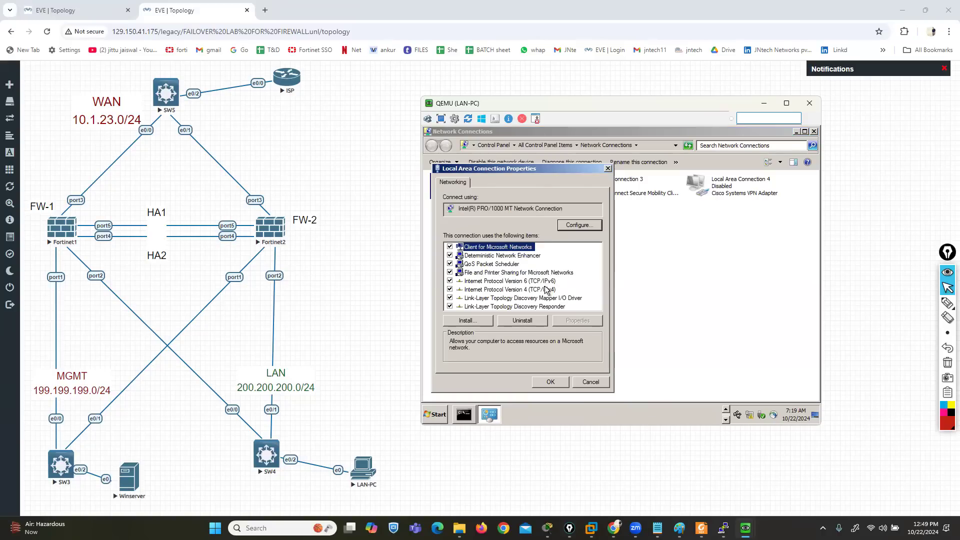
left_click(546, 290)
left_click(568, 321)
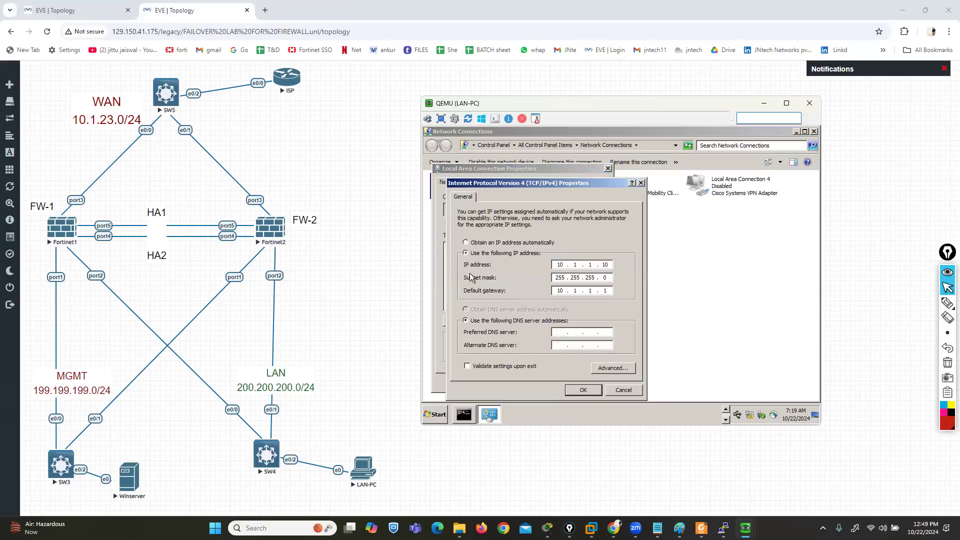
Assign LAN-PC the static IP address 200.200.200.28, subnet mask 255.255.255.0 and default gateway 200.200.200.1, and apply the connection settings
left_click(465, 242)
left_click(466, 254)
type("20020")
key("Tab")
key("Tab")
key("Tab")
key("shift+Tab")
type("200 . 200 . 200 . 1")
key("Tab")
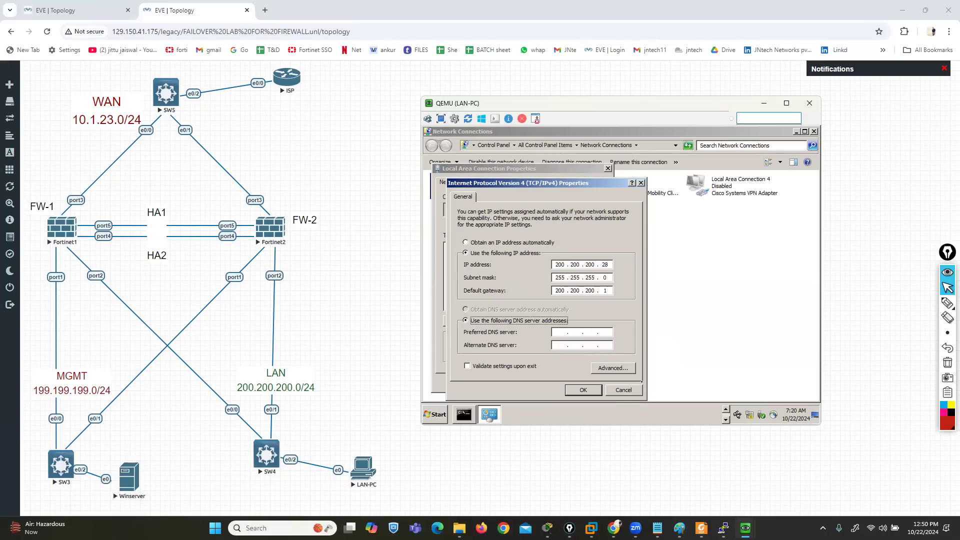
left_click(581, 390)
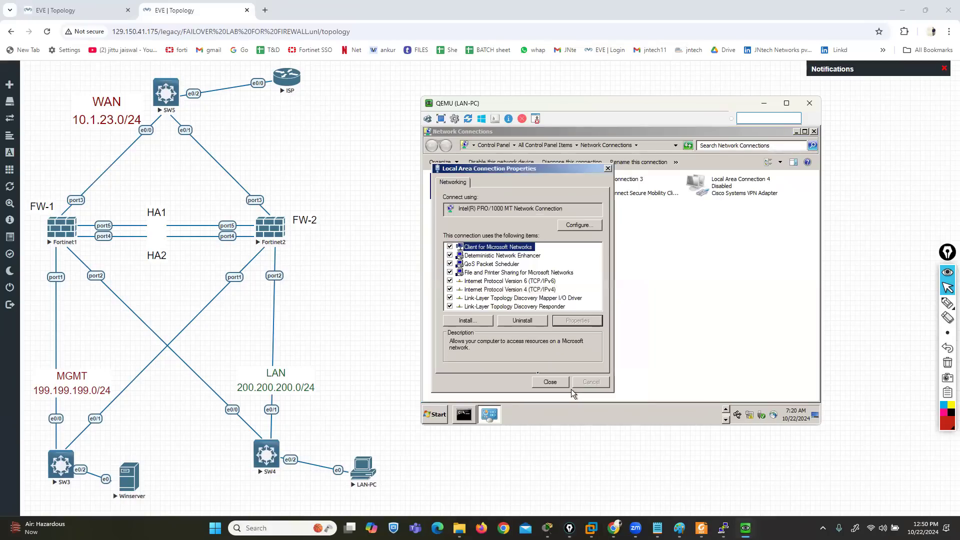
left_click(547, 382)
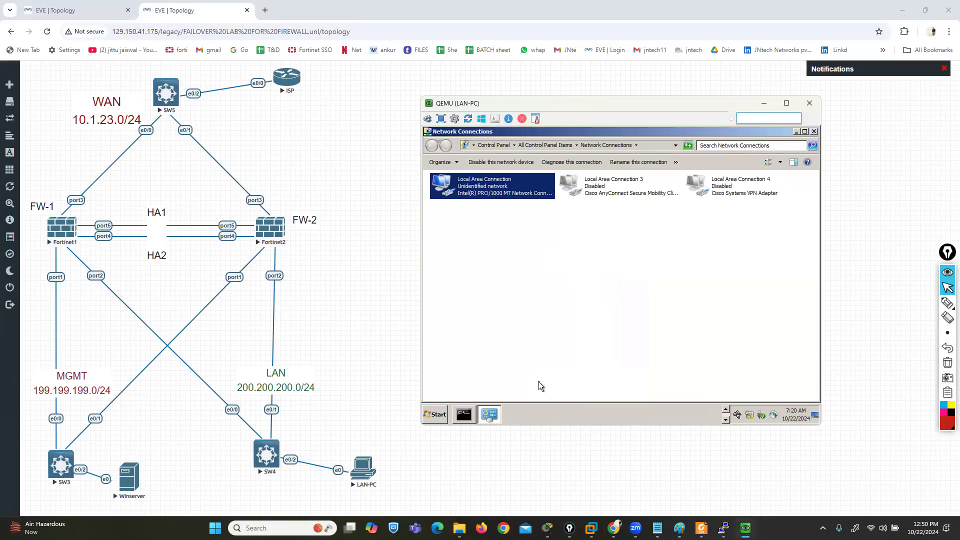
Close Network Connections and check LAN-PC's IP configuration with ipconfig in the command prompt
left_click(814, 131)
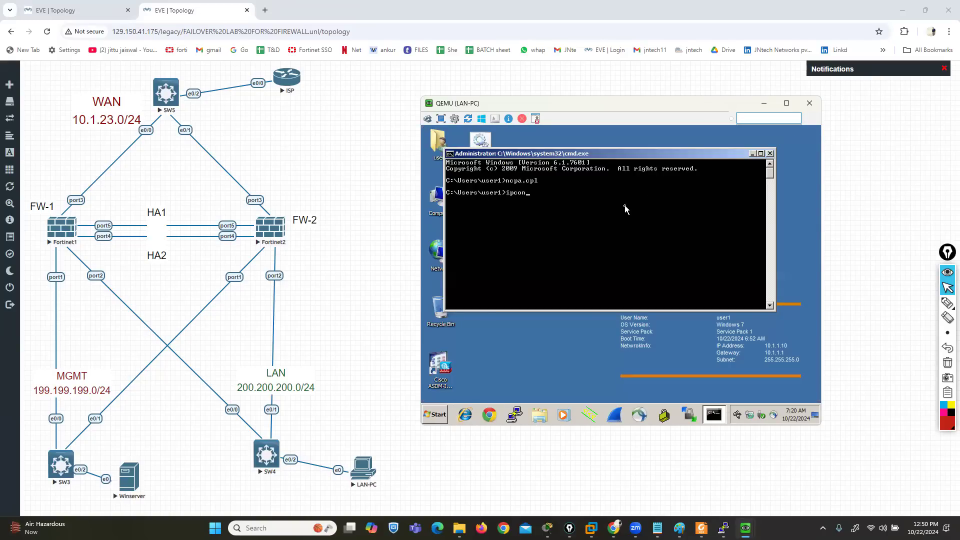
type("fig")
key("Return")
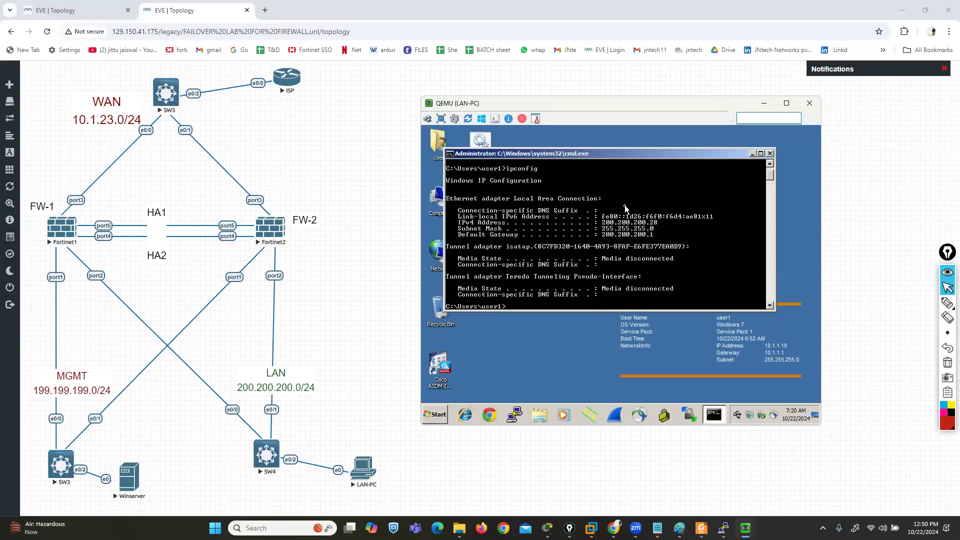
Open the ISP router's console from the topology and answer no to the initial configuration dialog
left_click(285, 80)
left_click(481, 111)
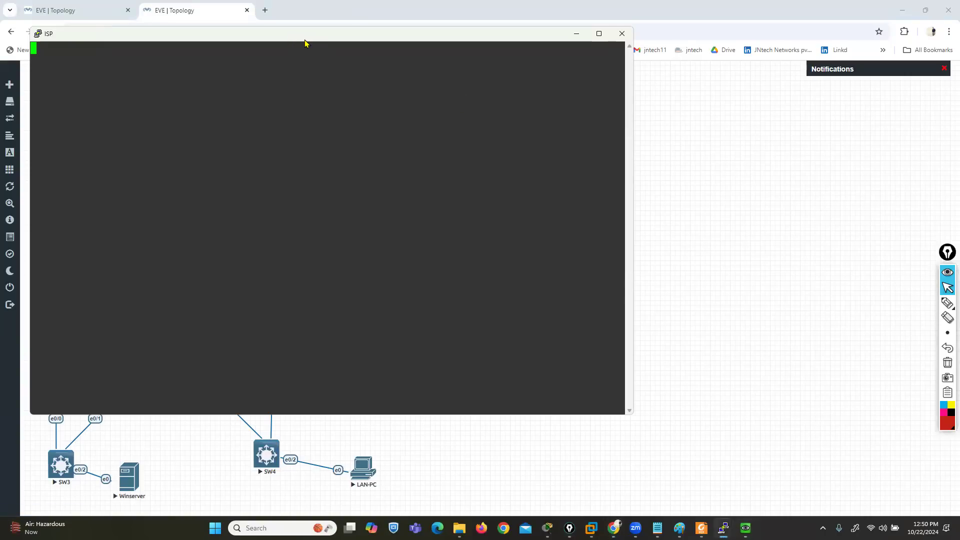
key("Return")
key("Return")
key("Return")
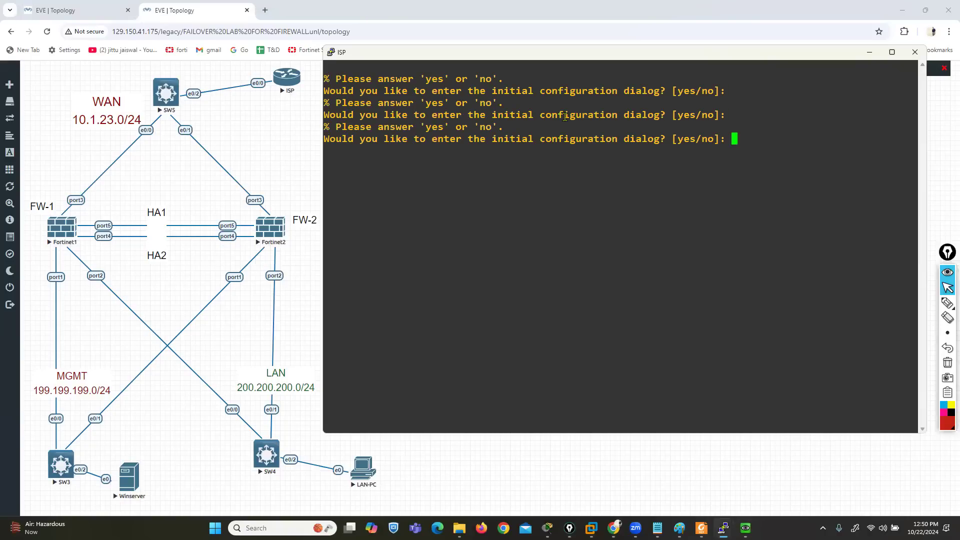
type("no")
key("Return")
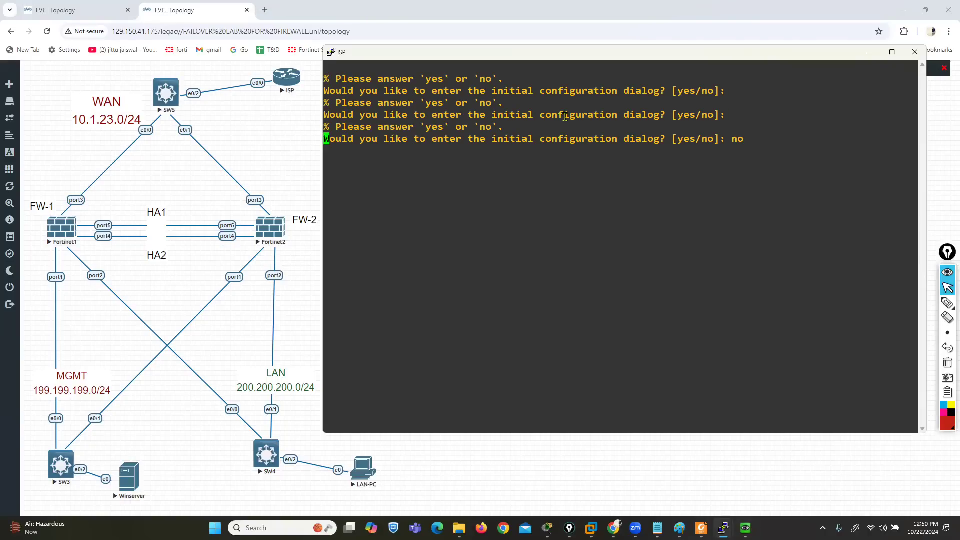
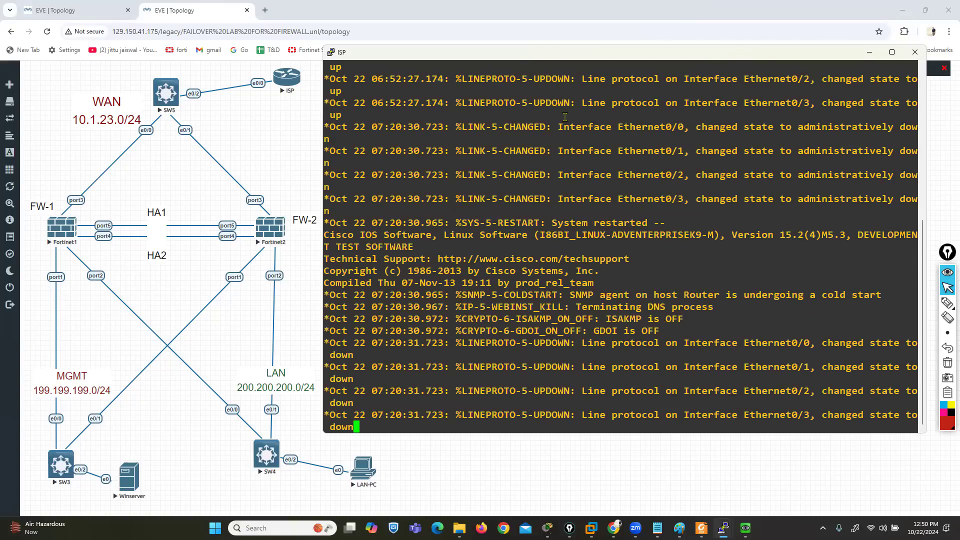
Enter privileged EXEC mode on the ISP router and start global configuration from the terminal
key("Return")
key("Return")
key("Return")
type("ENA")
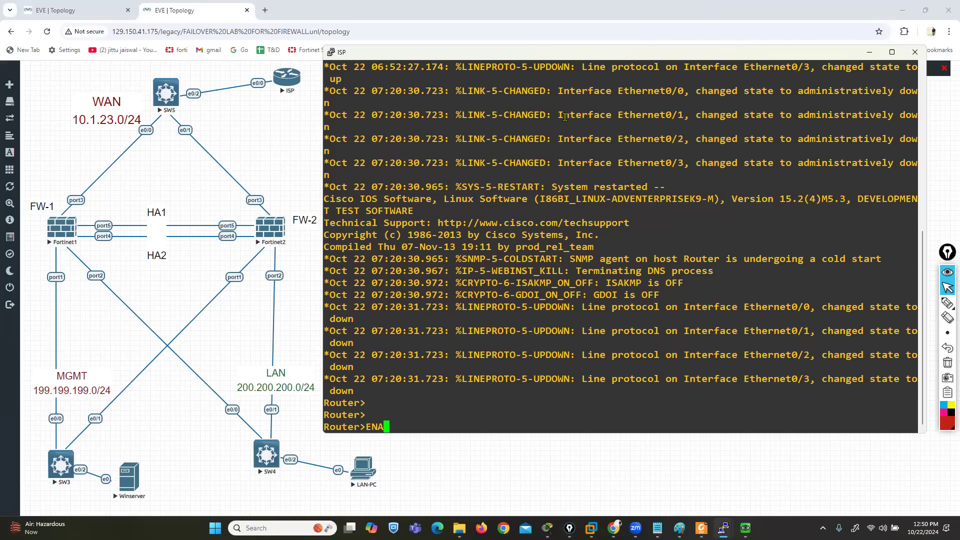
key("Tab")
key("Return")
key("Return")
key("Return")
type("CONF T")
Assign IP address 10.1.23.10 with subnet mask 255.255.255.0 to the ISP router's Ethernet 0/0 interface
key("Return")
type("IN")
key("Tab")
type("E")
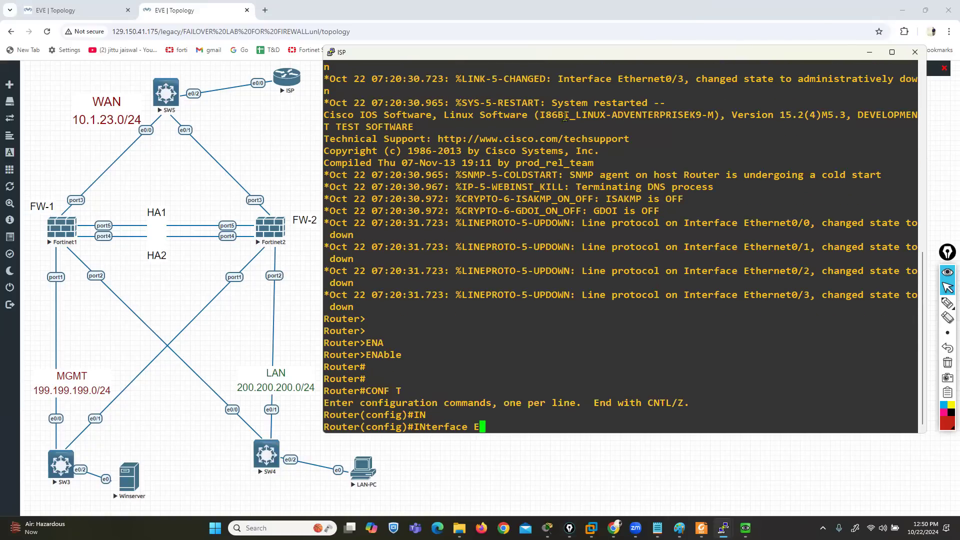
key("Tab")
type("0/0")
key("Return")
type("IP ADD")
key("Tab")
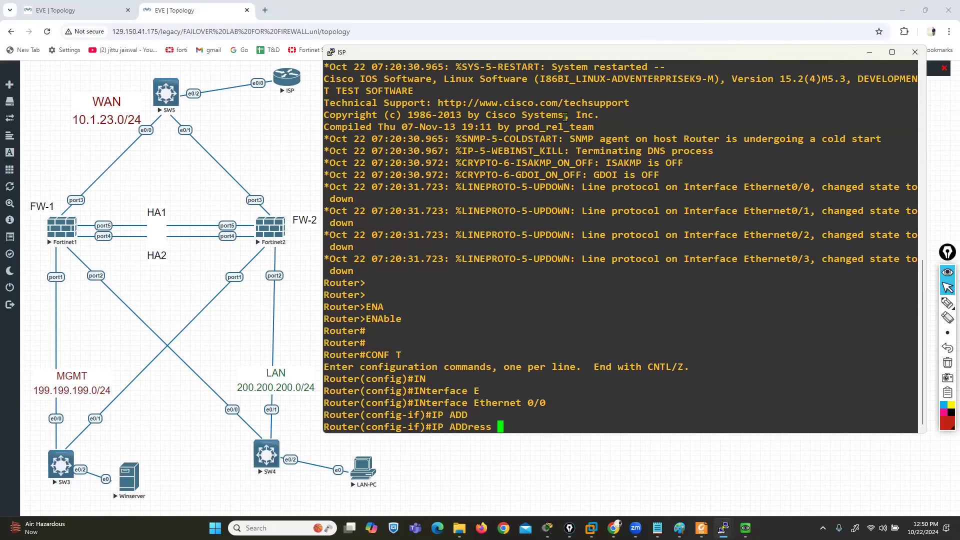
type("~~~")
key("BackSpace")
key("BackSpace")
key("BackSpace")
key("BackSpace")
type("10.1.23.10 255.255.255.0")
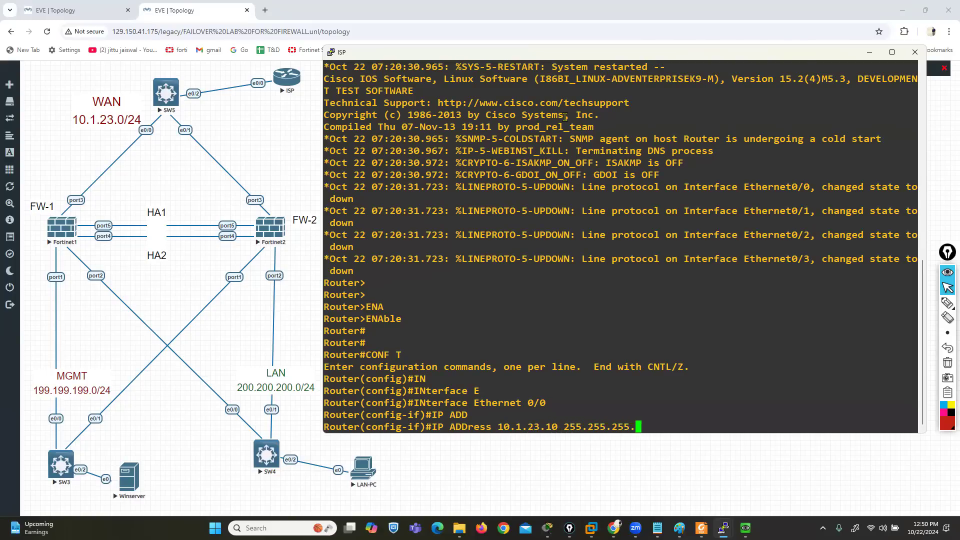
key("Return")
Enable the ISP router's Ethernet 0/0 interface with no shutdown and exit to global configuration mode
type("NO SH")
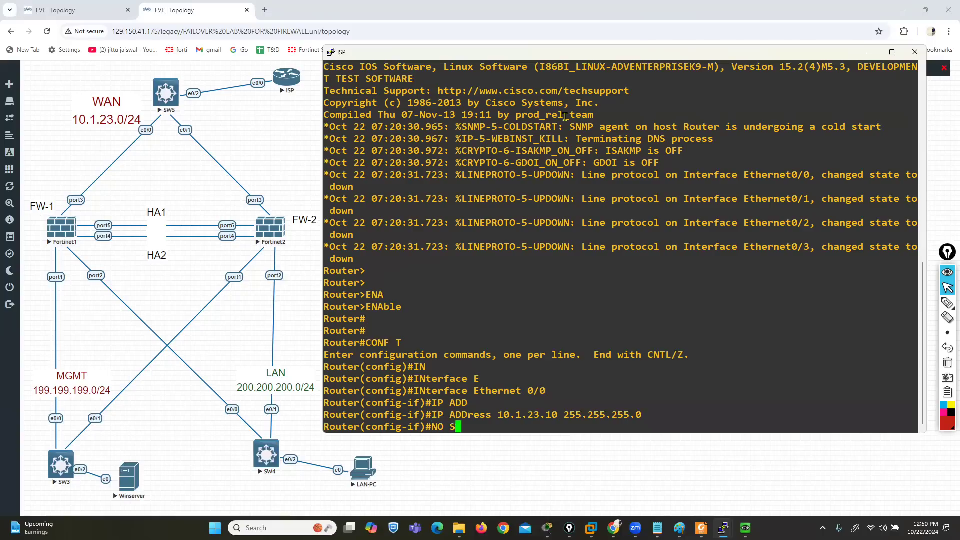
key("Return")
type("EX")
key("Return")
key("Return")
key("Return")
key("Return")
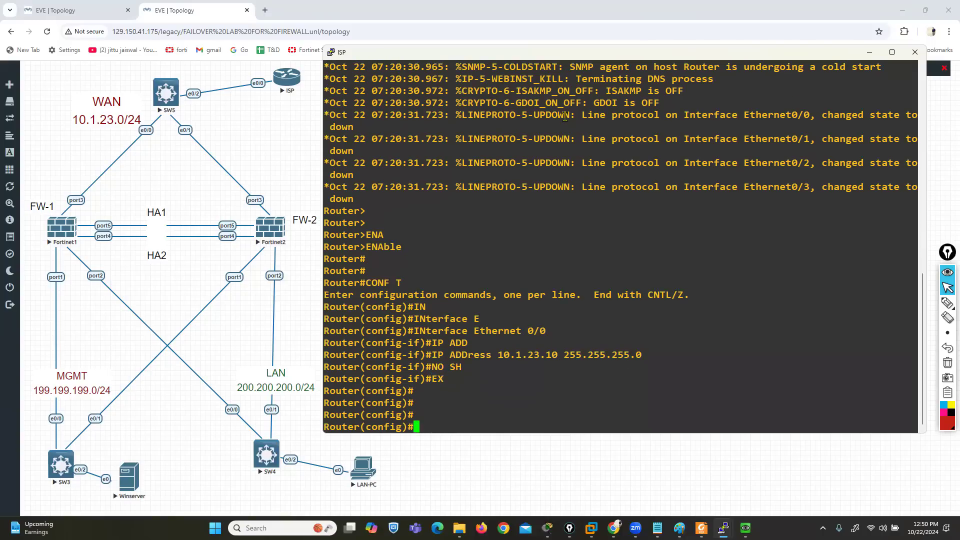
key("Return")
key("Return")
Add a default route 0.0.0.0 0.0.0.0 via 10.1.23.1 on the ISP router and minimize its console
type("ip ro")
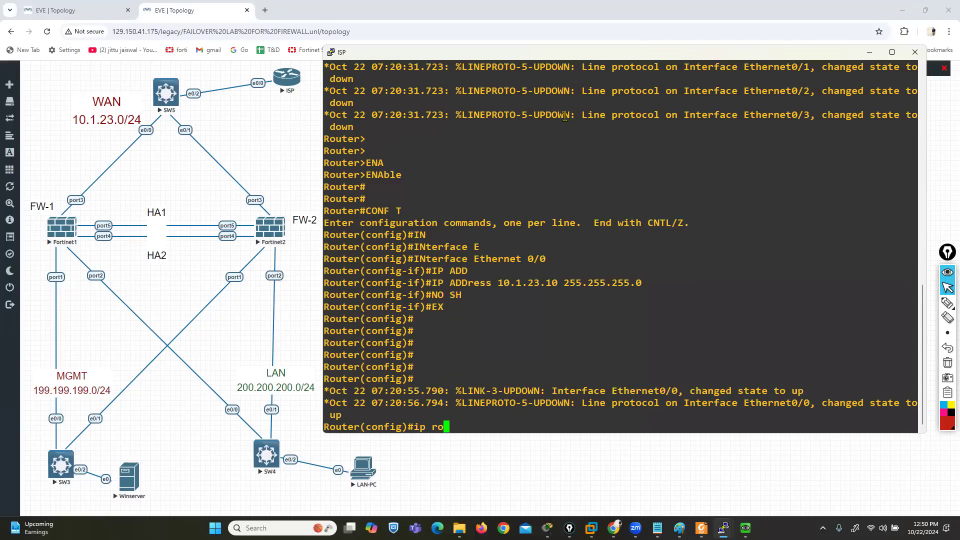
type("ute 0.0.0.0 0.0.0.")
type(".1.23.1")
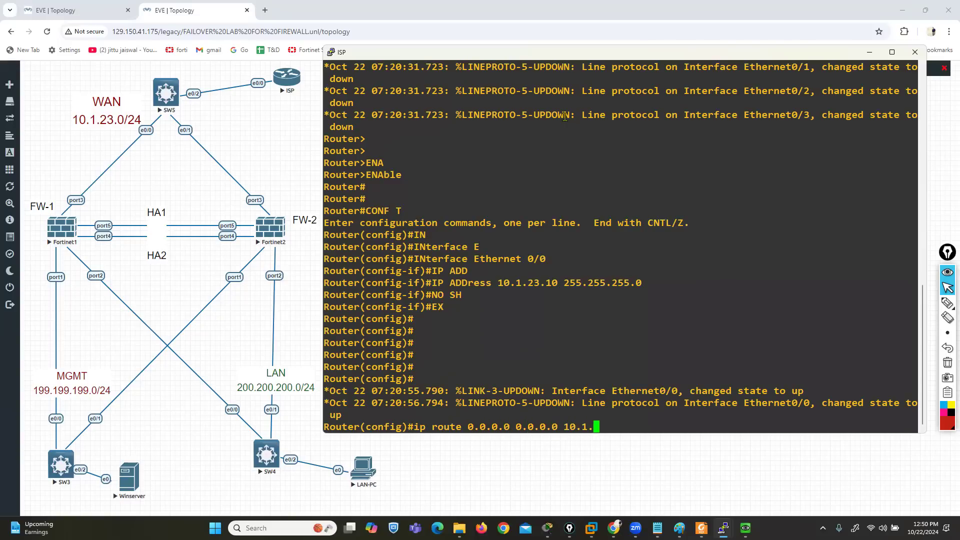
key("Return")
key("Return")
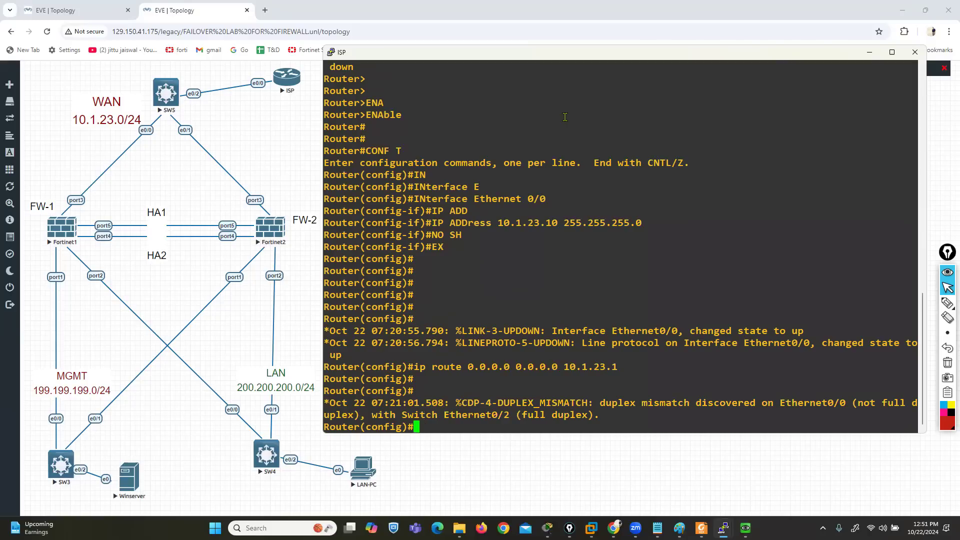
left_click_drag(424, 401, 517, 423)
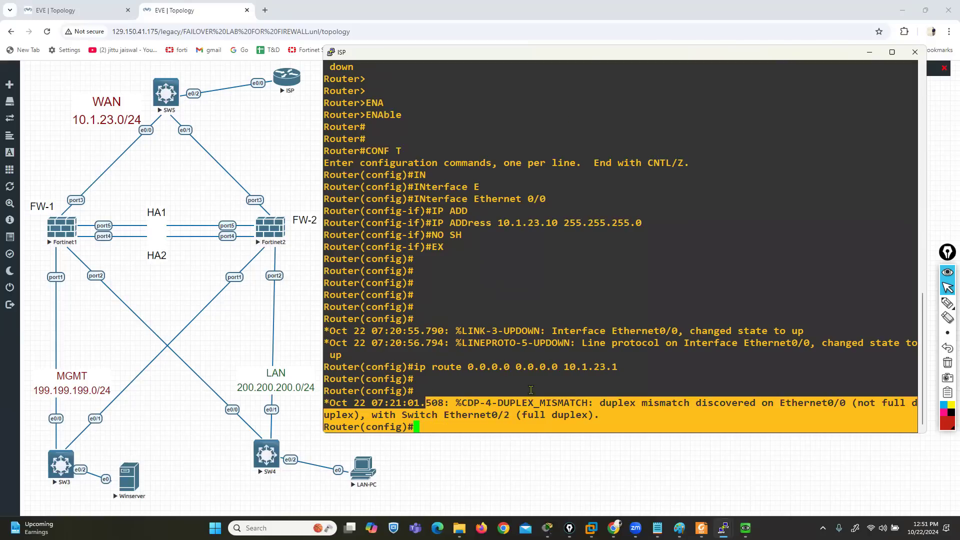
left_click(870, 52)
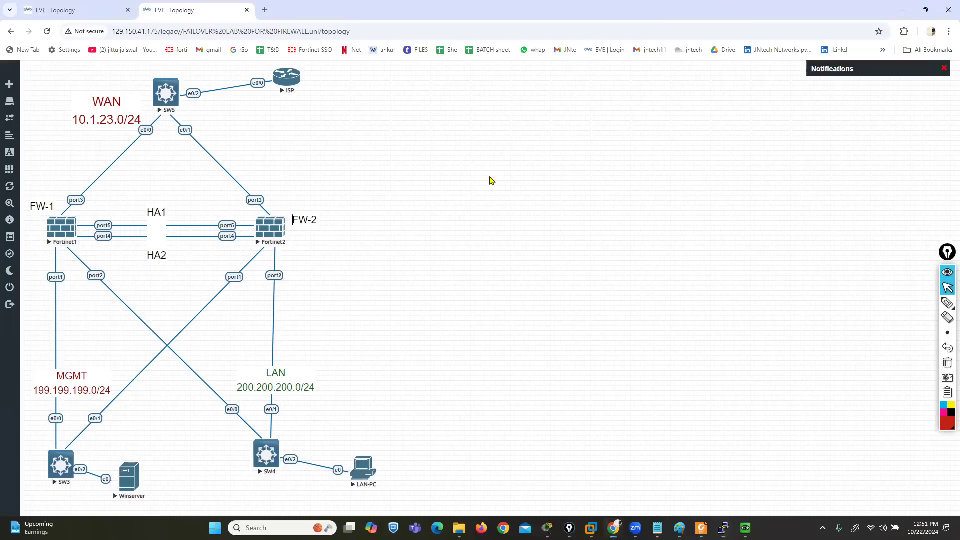
Switch to Winserver and try to log in to the firewall web page at 199.199.199.5 as admin with the account password
mouse_move(723, 528)
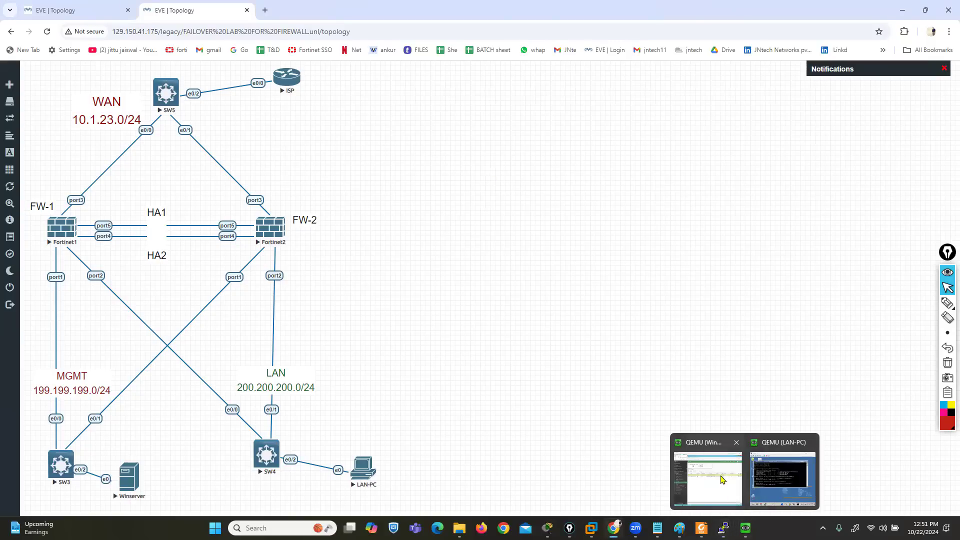
left_click(698, 470)
left_click(357, 59)
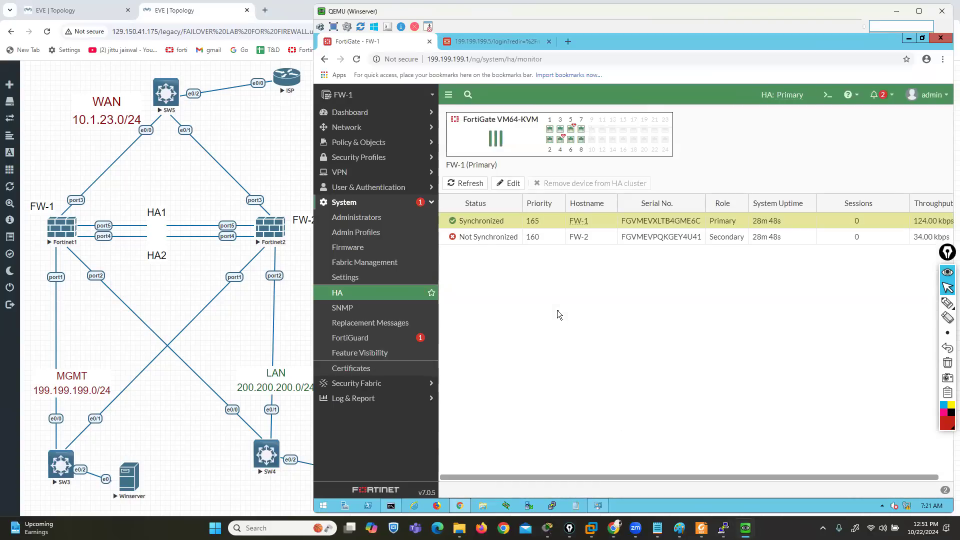
left_click(482, 46)
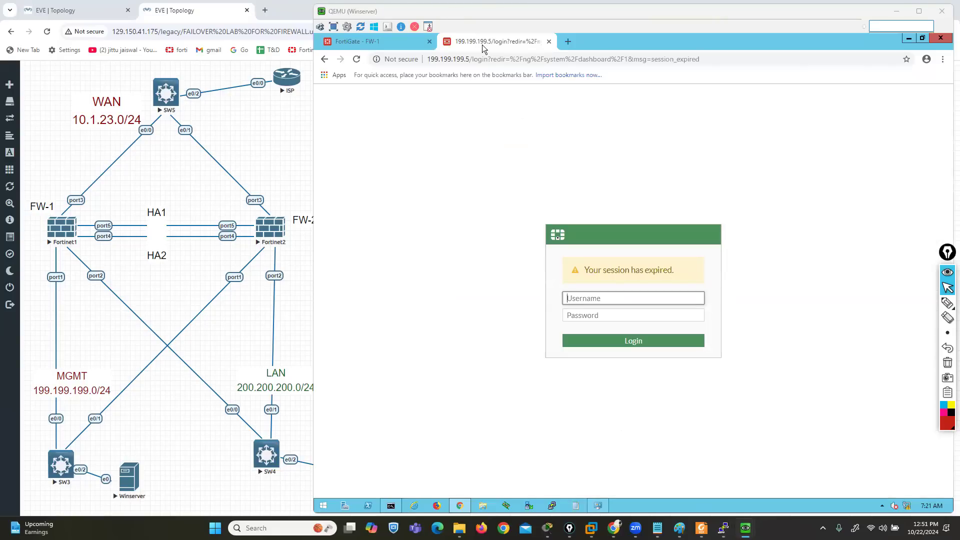
left_click(364, 44)
type("admin")
key("Tab")
type("123")
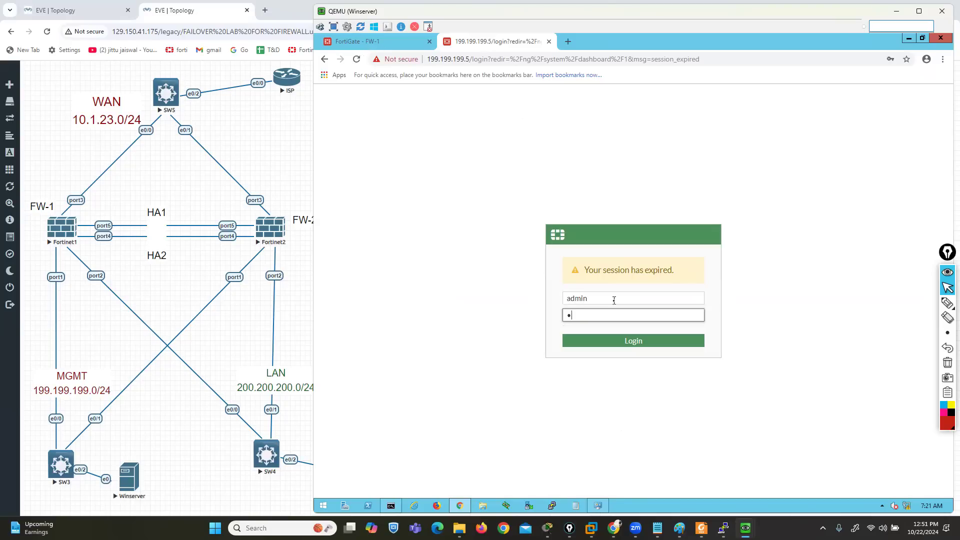
key("Return")
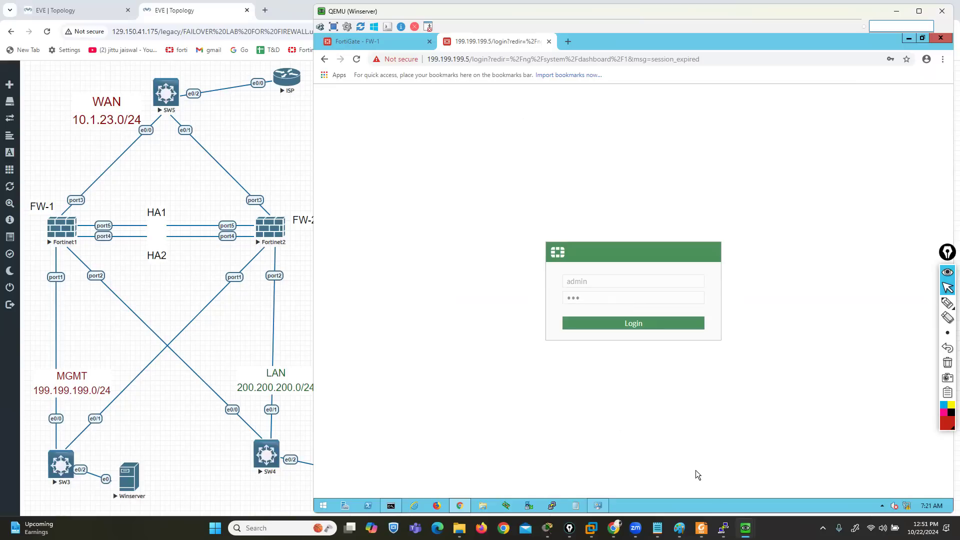
Switch to the Fortinet2 console and log in to FW-2 as admin with the account password
mouse_move(724, 529)
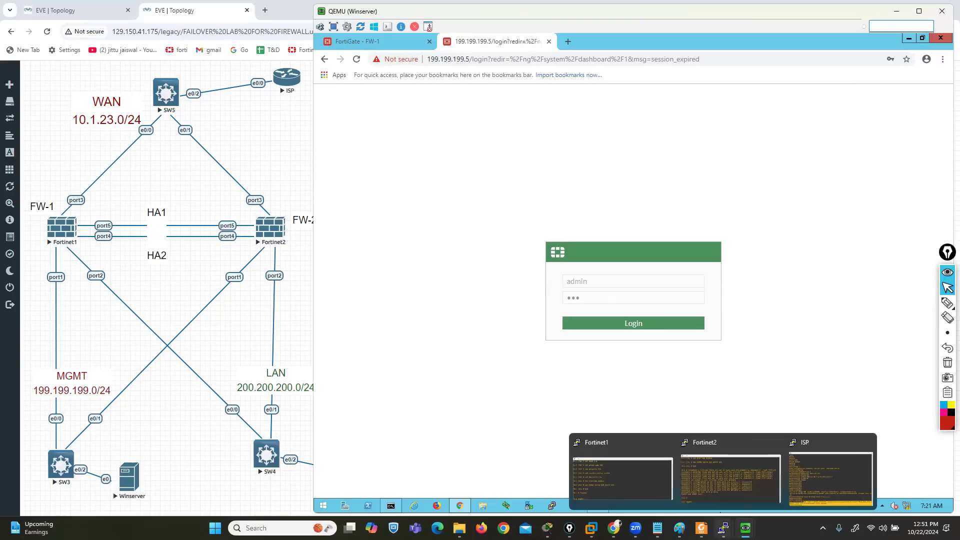
left_click(731, 481)
left_click_drag(475, 206, 411, 72)
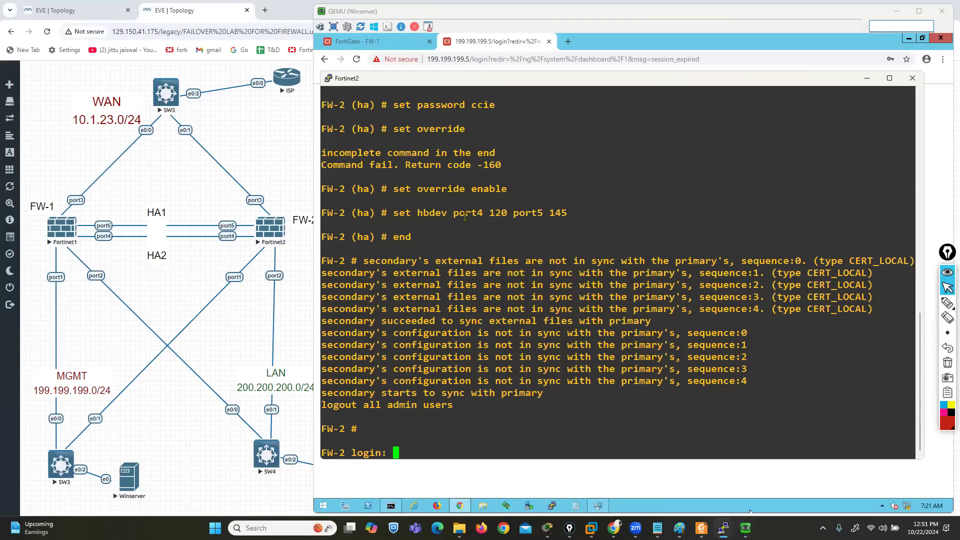
key("Return")
key("Return")
key("Return")
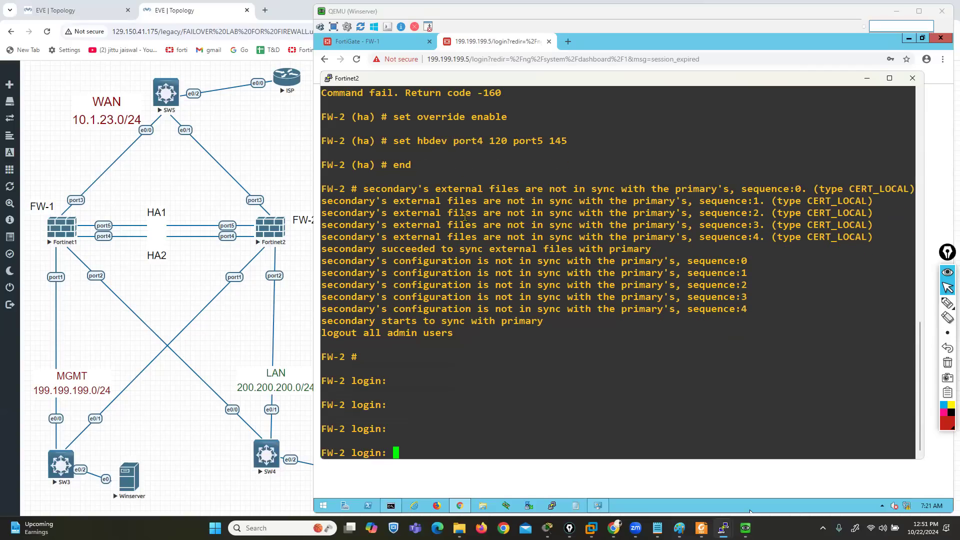
type("admin")
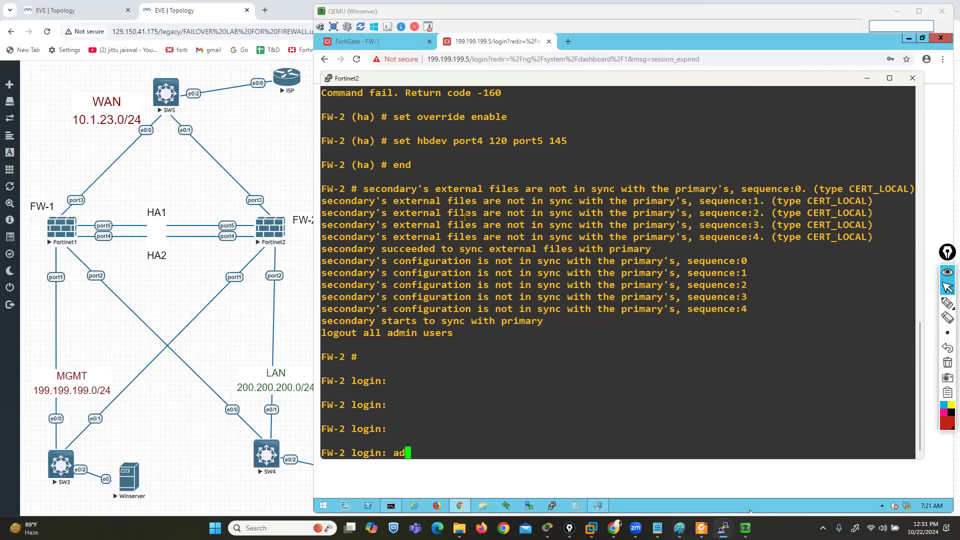
key("Return")
key("Return")
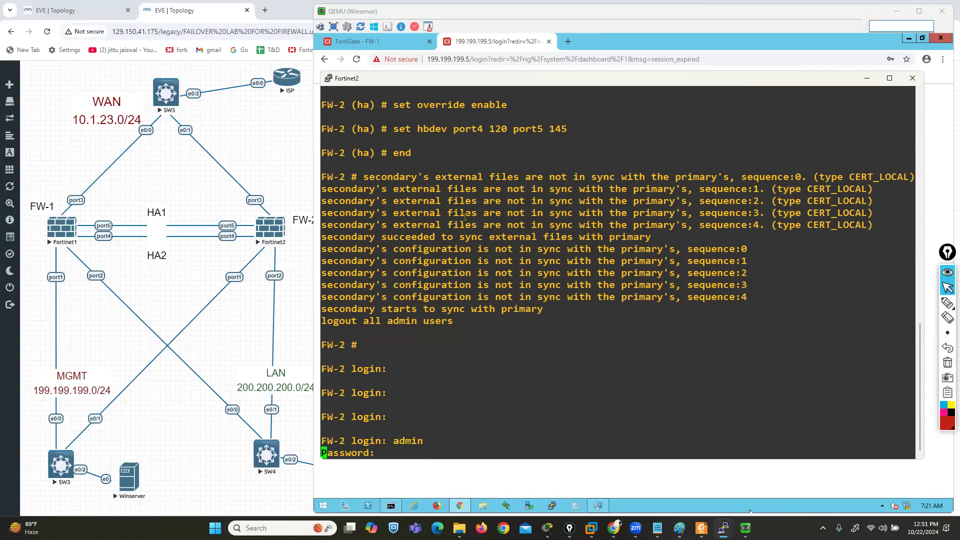
Run get system ha status on FW-2 to query the HA cluster state
type("get ")
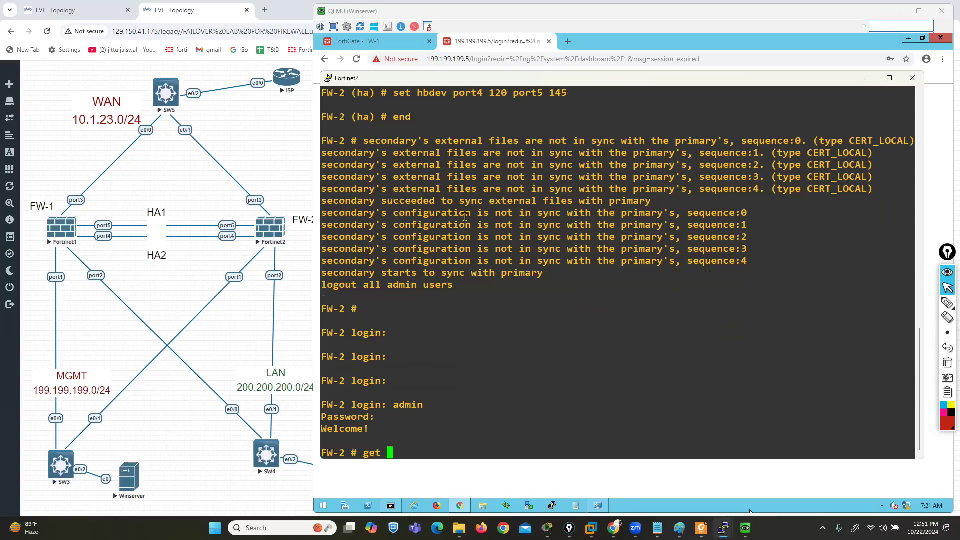
type("system ha stat")
key("BackSpace")
key("BackSpace")
key("BackSpace")
type("tatus")
key("Return")
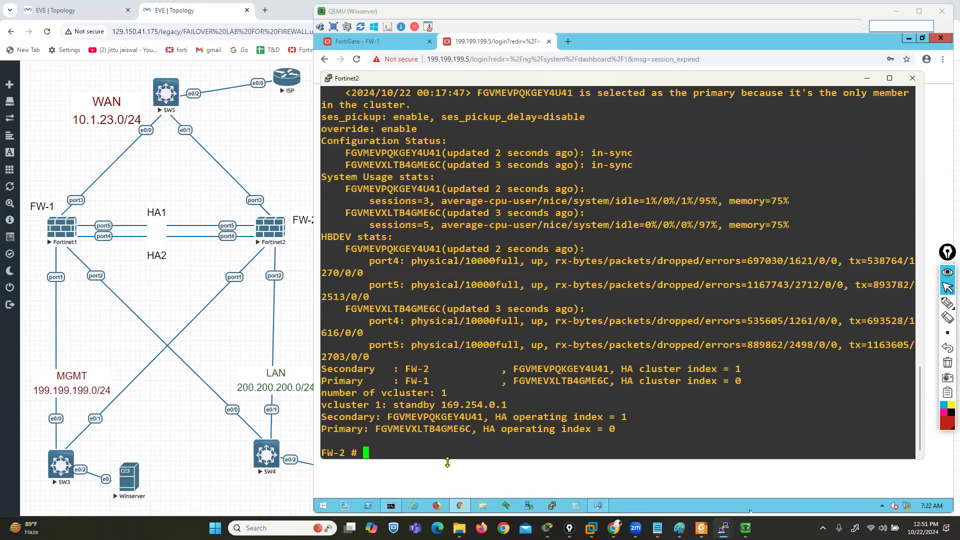
Enlarge the Fortinet2 console and examine the HA health, mode, primary selection reason, member roles, standby address and session pickup
left_click_drag(447, 462, 448, 509)
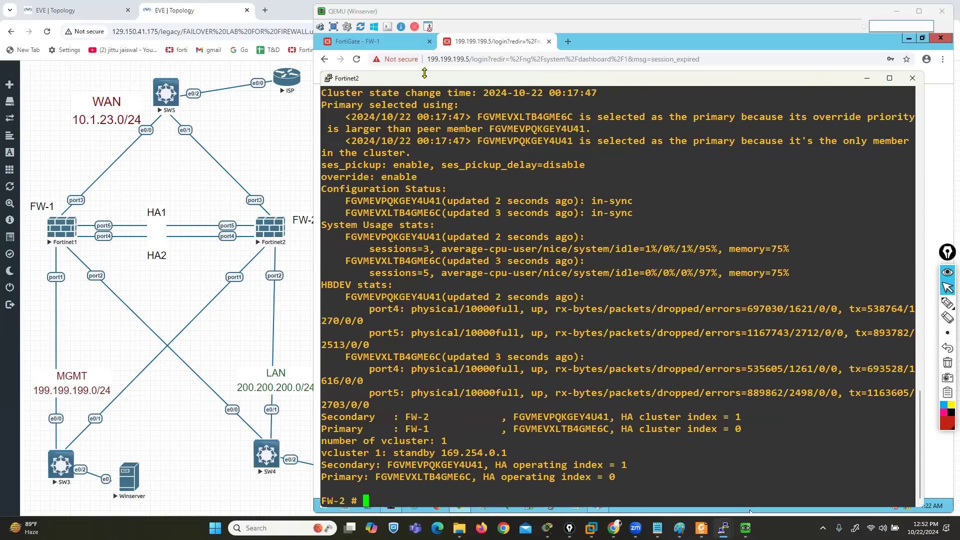
left_click_drag(426, 73, 423, 37)
scroll(380, 98, "up", 6)
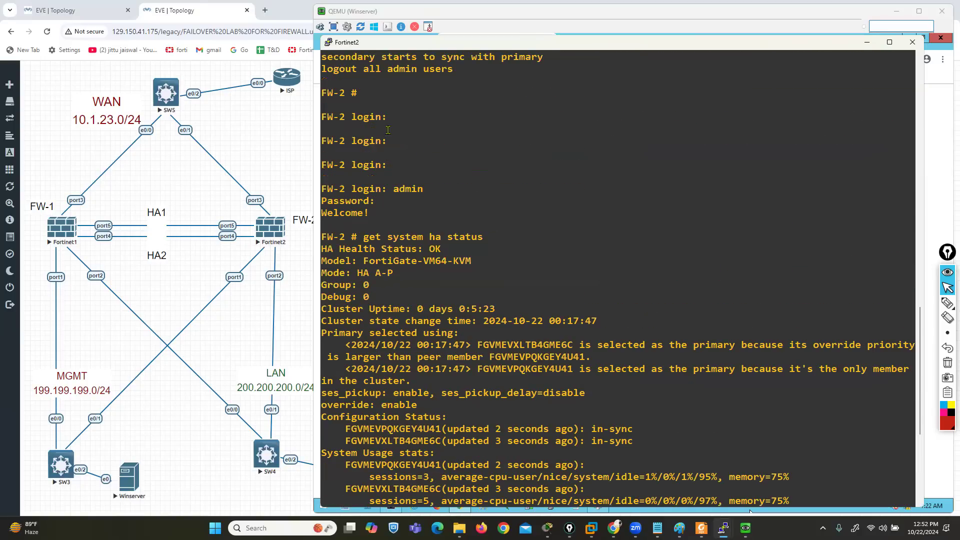
left_click_drag(322, 249, 438, 250)
left_click_drag(333, 260, 481, 263)
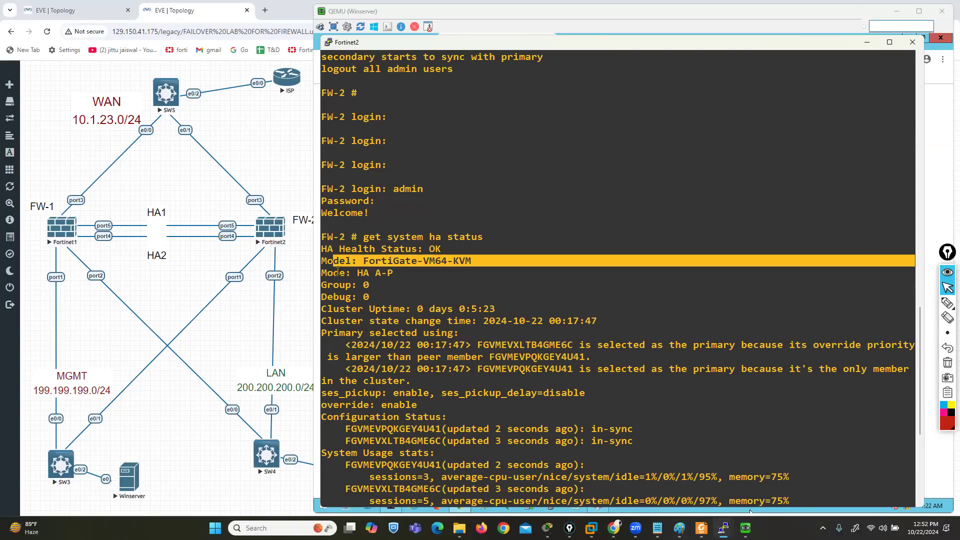
left_click_drag(336, 272, 399, 273)
scroll(512, 283, "down", 7)
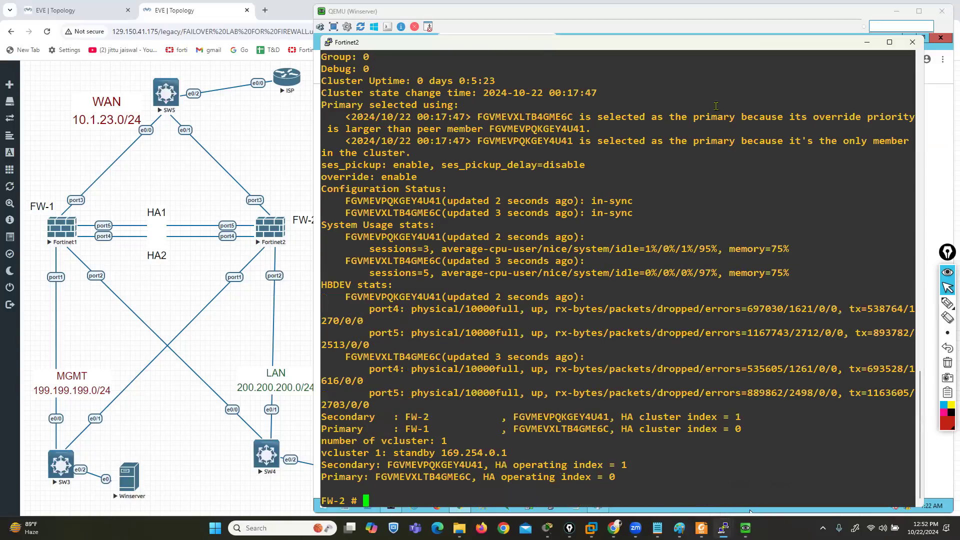
left_click_drag(458, 117, 480, 129)
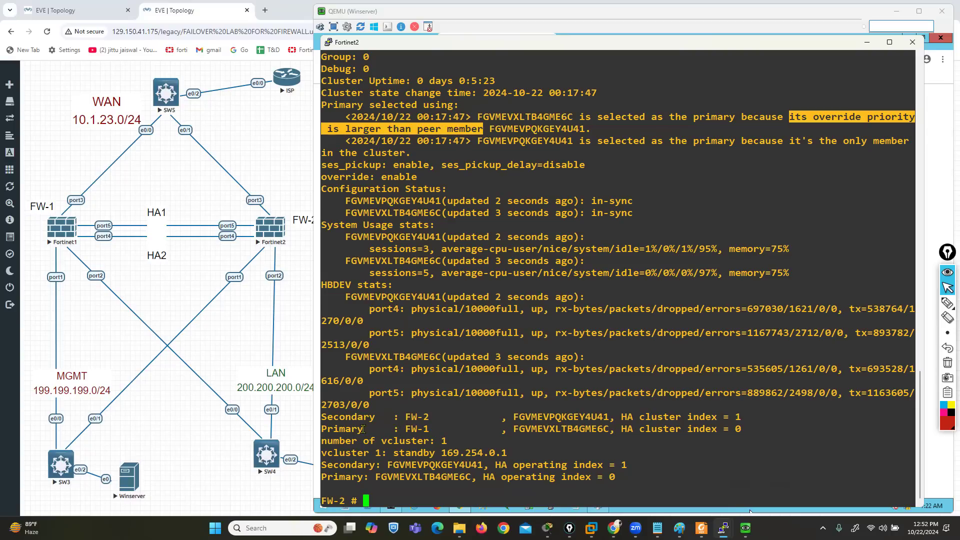
left_click_drag(429, 431, 327, 418)
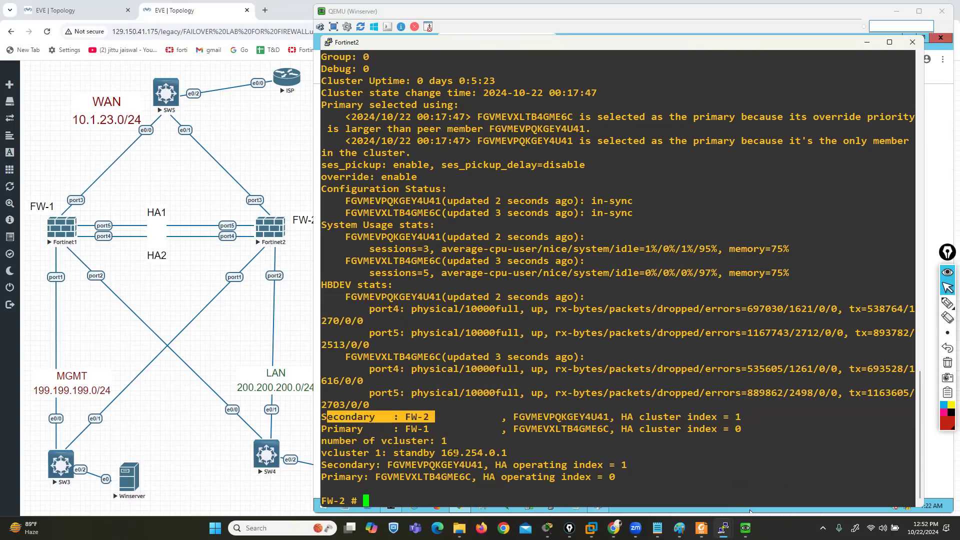
left_click_drag(430, 453, 512, 451)
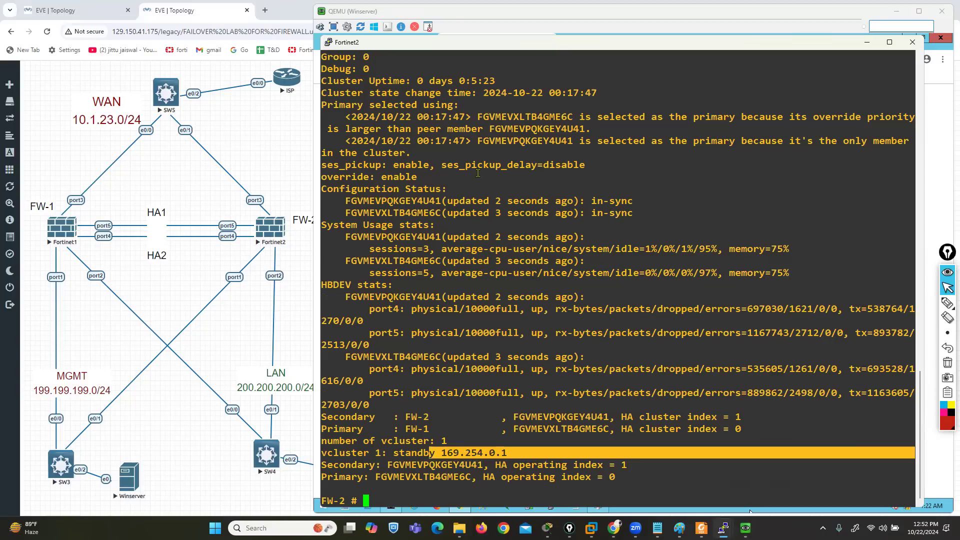
left_click_drag(340, 165, 442, 165)
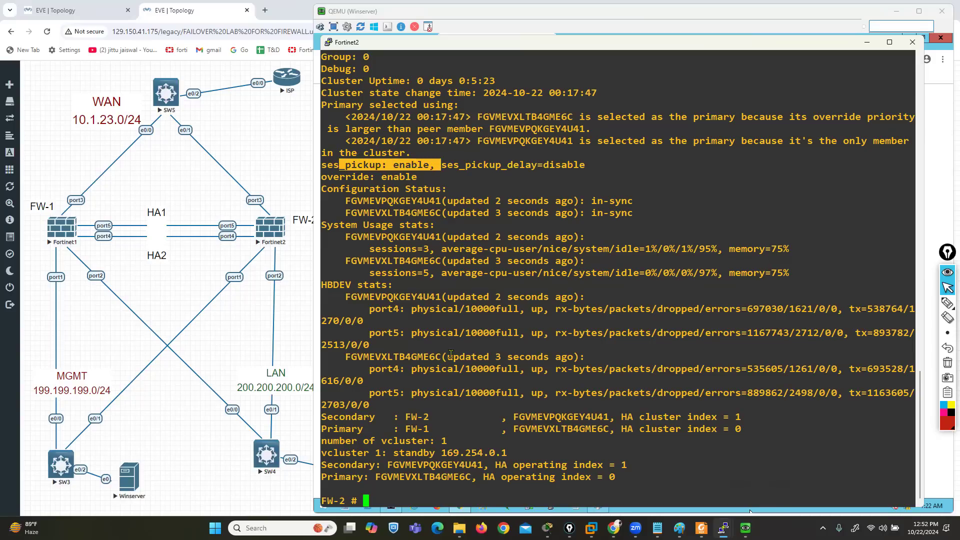
Switch back to FW-1's web interface on Winserver and display its network interfaces
left_click(273, 137)
mouse_move(592, 529)
left_click(749, 509)
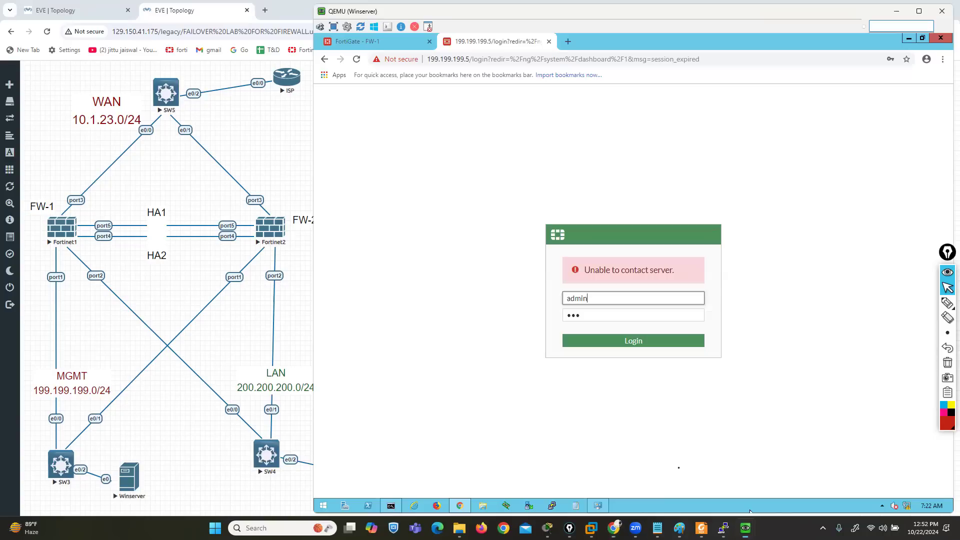
left_click(371, 43)
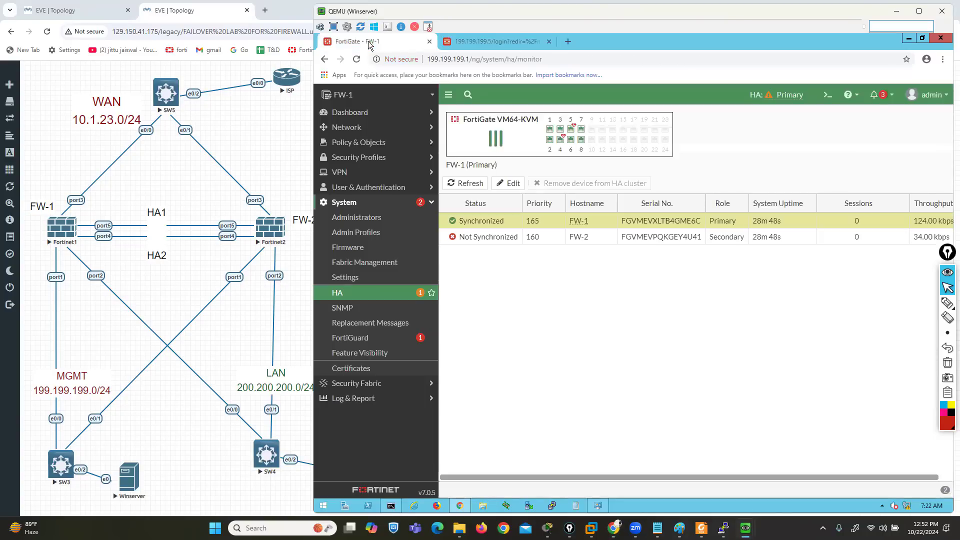
left_click(357, 128)
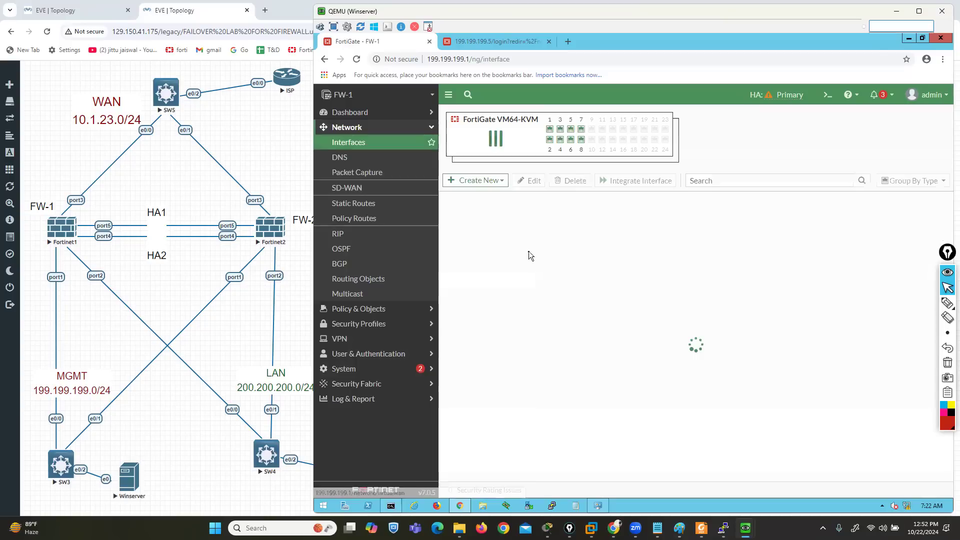
Configure port2 with alias LAN, IP/netmask 200.200.200.1/24 and PING administrative access, and save the interface
double_click(479, 326)
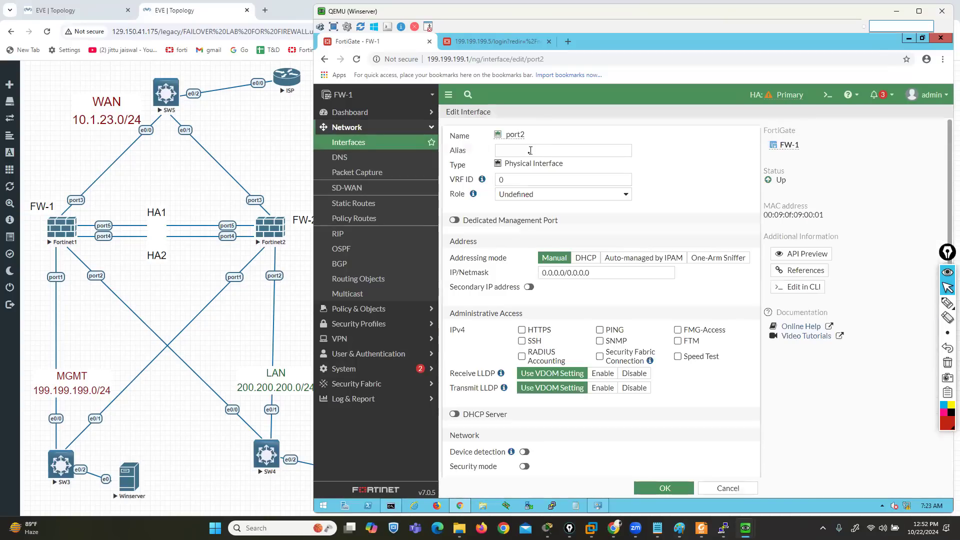
left_click(528, 154)
type("LAN")
key("Tab")
key("Tab")
key("Tab")
key("Tab")
key("Tab")
key("Tab")
type("200.200.200.")
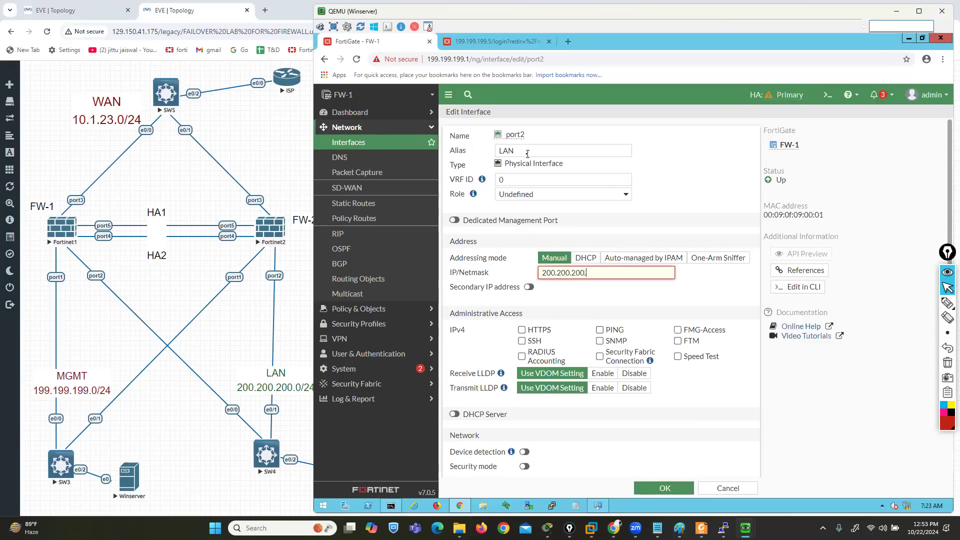
type("1/24")
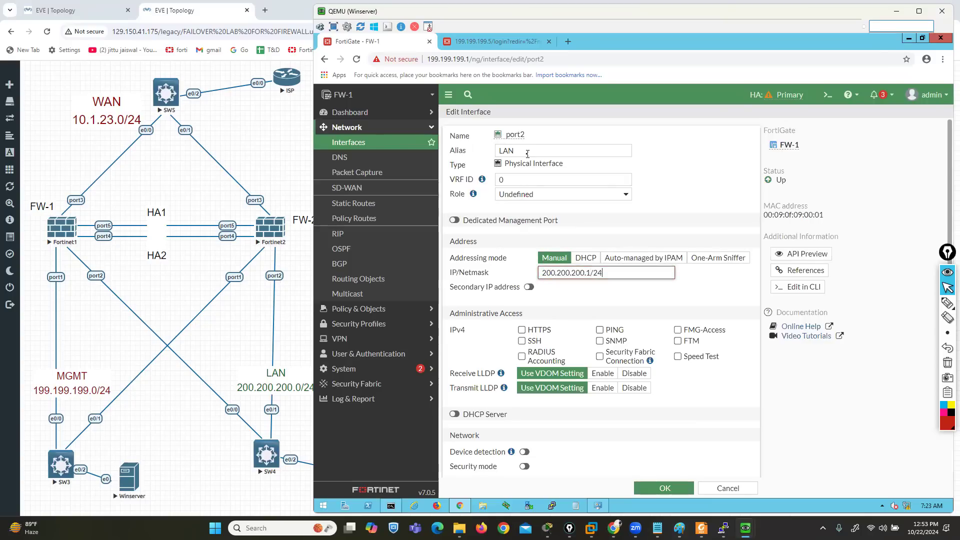
left_click(601, 331)
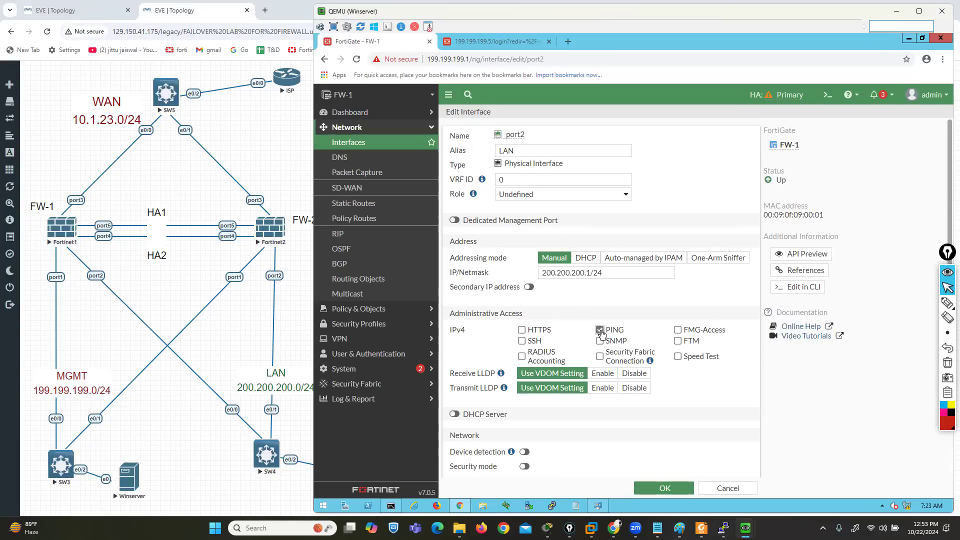
left_click(654, 490)
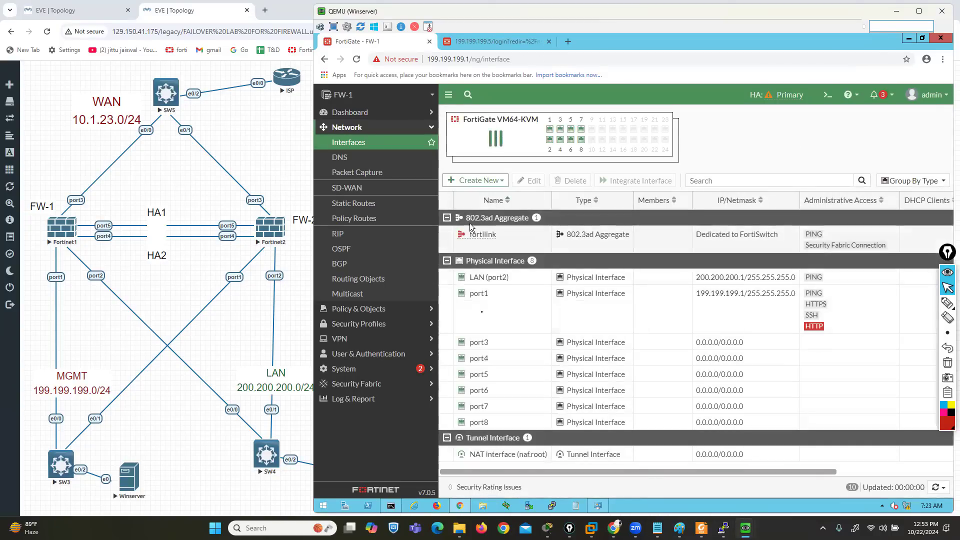
Configure port3 with alias WAN, IP/netmask 10.1.23.1/24 and PING administrative access, and save the interface
double_click(479, 344)
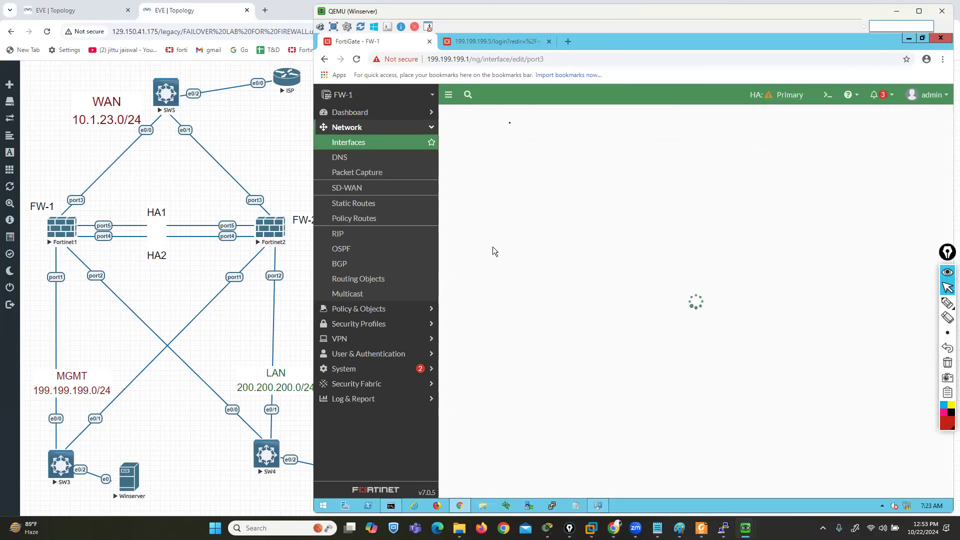
left_click(522, 152)
type("WA")
key("Tab")
key("Tab")
key("Tab")
key("Tab")
key("Tab")
key("Tab")
key("Tab")
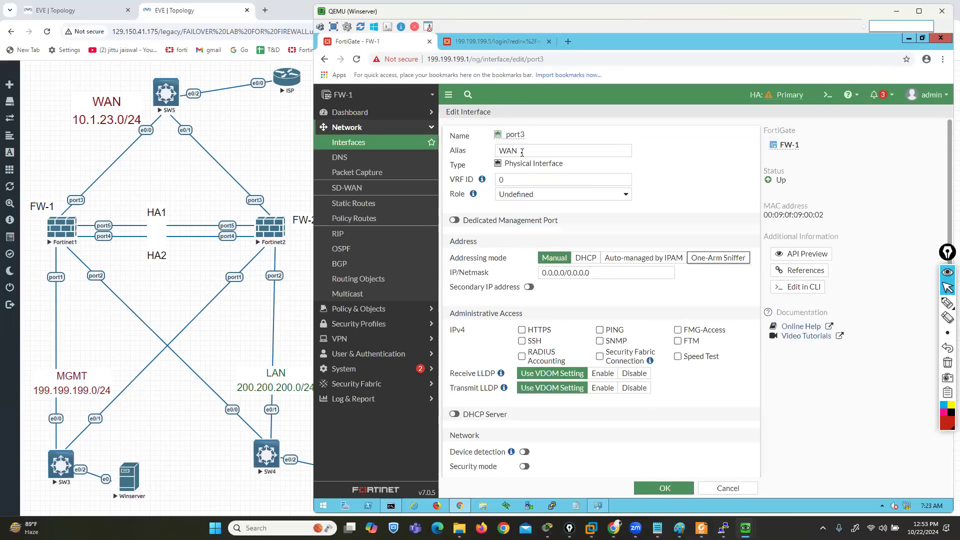
type("1")
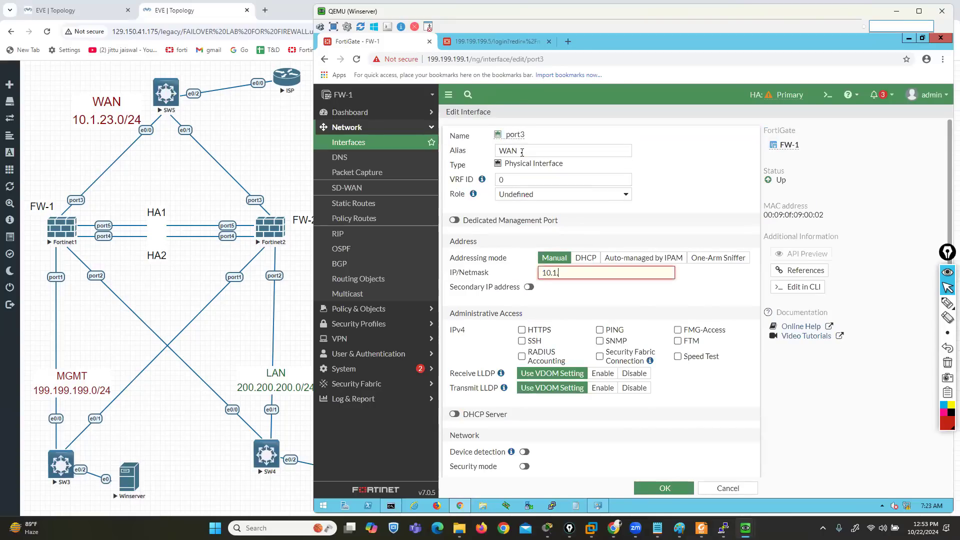
type("0.1.23.1/24")
left_click(601, 331)
left_click(666, 490)
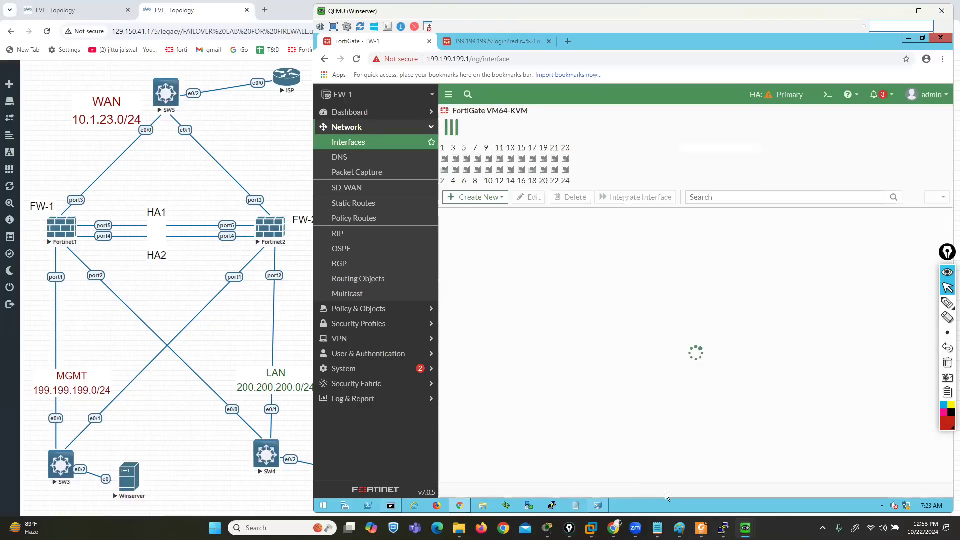
Create a static default route to 0.0.0.0/0.0.0.0 through gateway 10.1.23.10 on the WAN (port3) interface
left_click(354, 204)
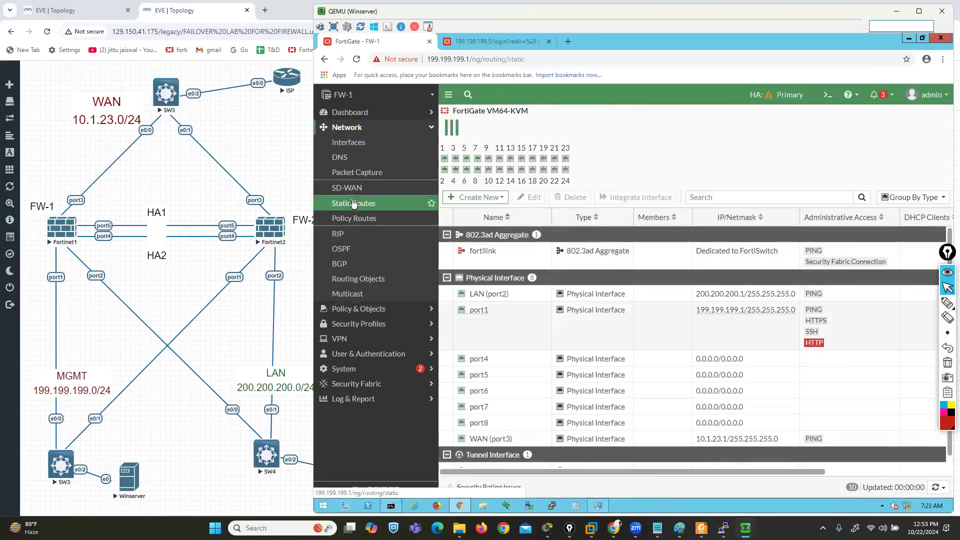
left_click(469, 119)
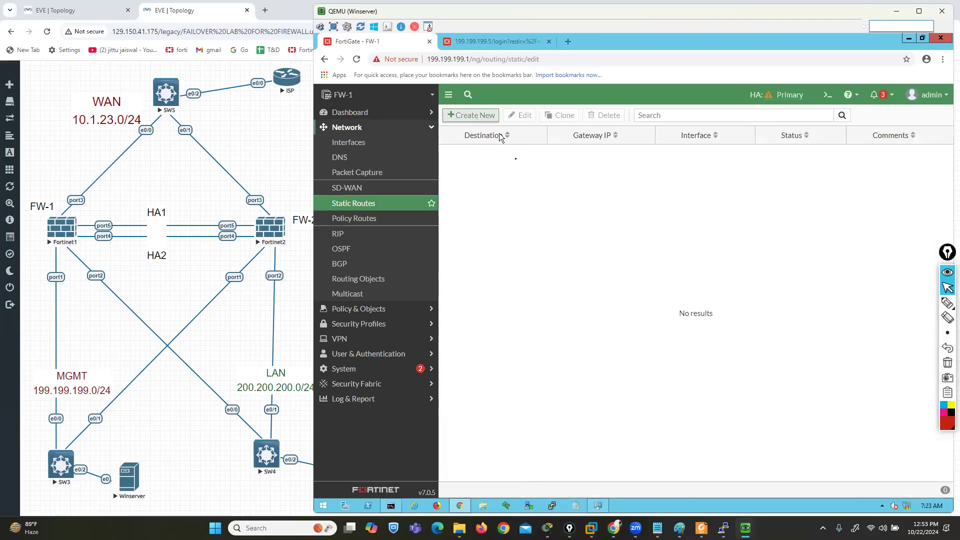
left_click_drag(576, 167, 538, 171)
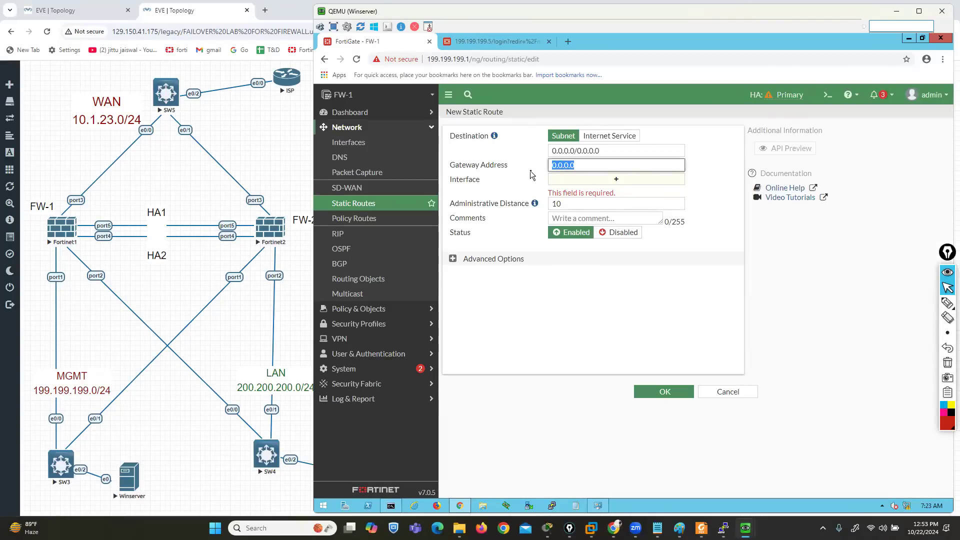
type("10.1.23.10")
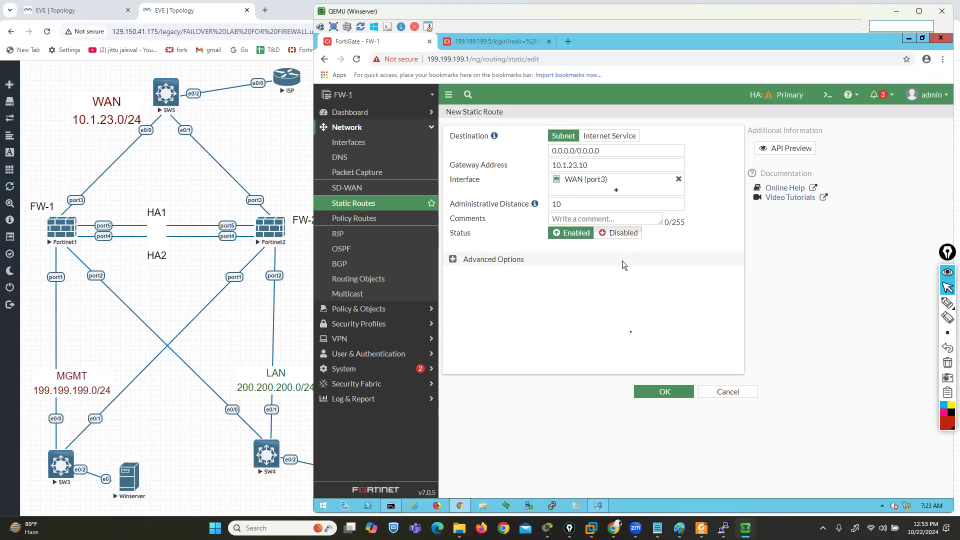
left_click(656, 393)
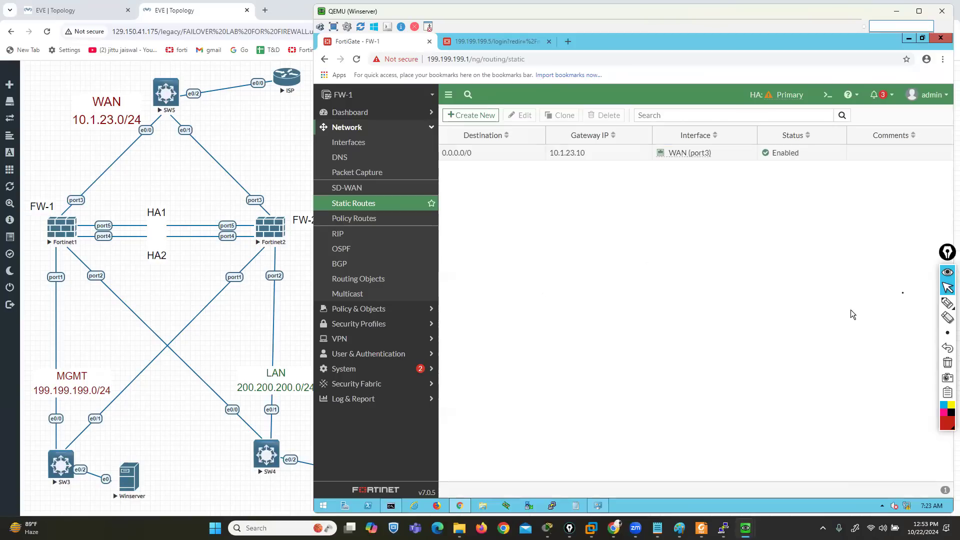
Circle the FW-1 hostname in the web interface with the red annotation pen
mouse_move(947, 302)
left_click(918, 306)
mouse_move(372, 112)
left_mouse_down()
mouse_move(312, 105)
mouse_move(350, 113)
mouse_move(320, 78)
mouse_move(312, 83)
left_mouse_up()
left_click(947, 288)
Switch to the Fortinet2 console and move its window clear of the circled FW-1 hostname
mouse_move(724, 528)
left_click(730, 477)
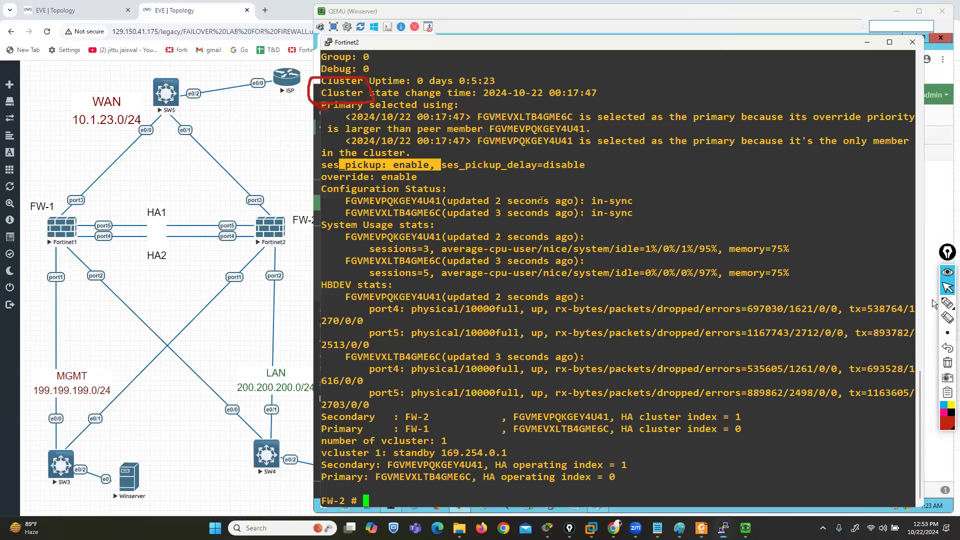
left_click_drag(444, 39, 514, 127)
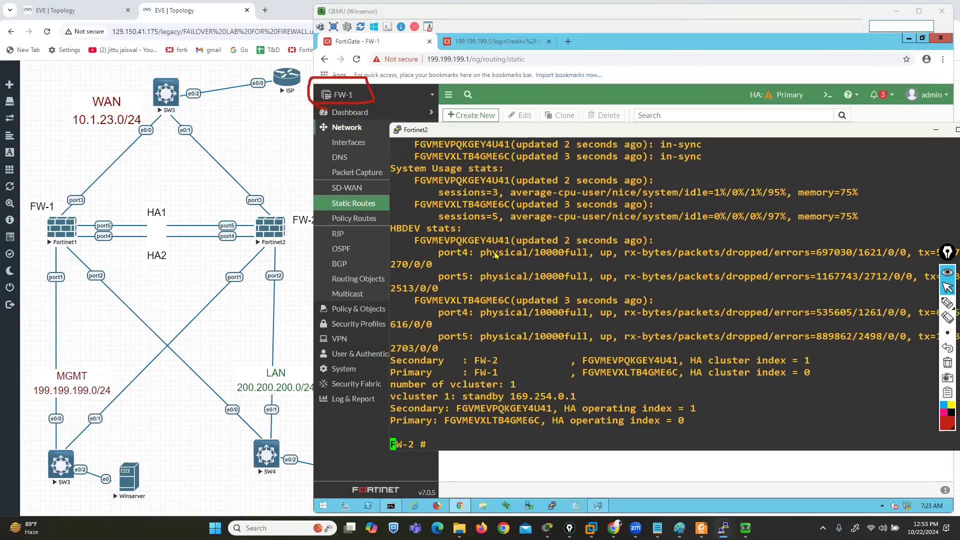
Run show system interface on FW-2 and examine the synchronized port2 and port3 settings
key("Return")
key("Return")
key("Return")
key("Return")
key("Return")
key("Return")
key("Return")
key("Return")
key("Return")
key("Return")
key("Return")
type("SHOW")
key("BackSpace")
key("BackSpace")
key("BackSpace")
key("BackSpace")
type("show system interface")
key("Return")
left_click_drag(442, 257, 565, 278)
left_click_drag(444, 350, 551, 381)
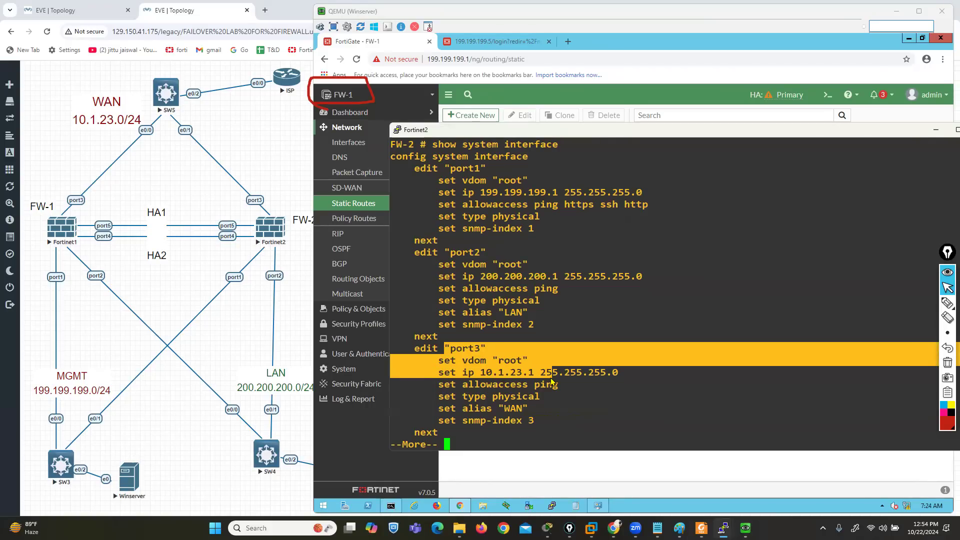
Leave the interface listing and run get router info routing-table all on FW-2 to query its routes
type("qget router i")
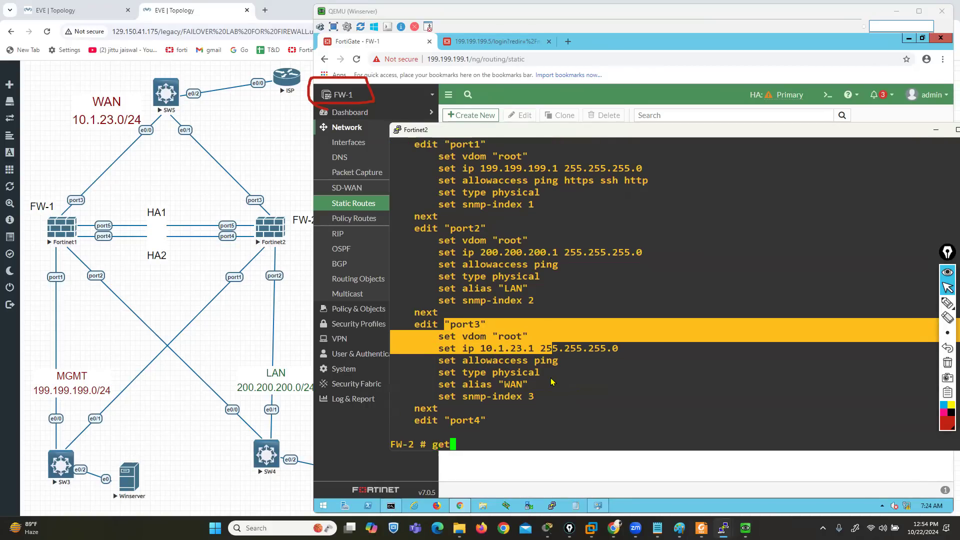
type("nfo routing-table alll")
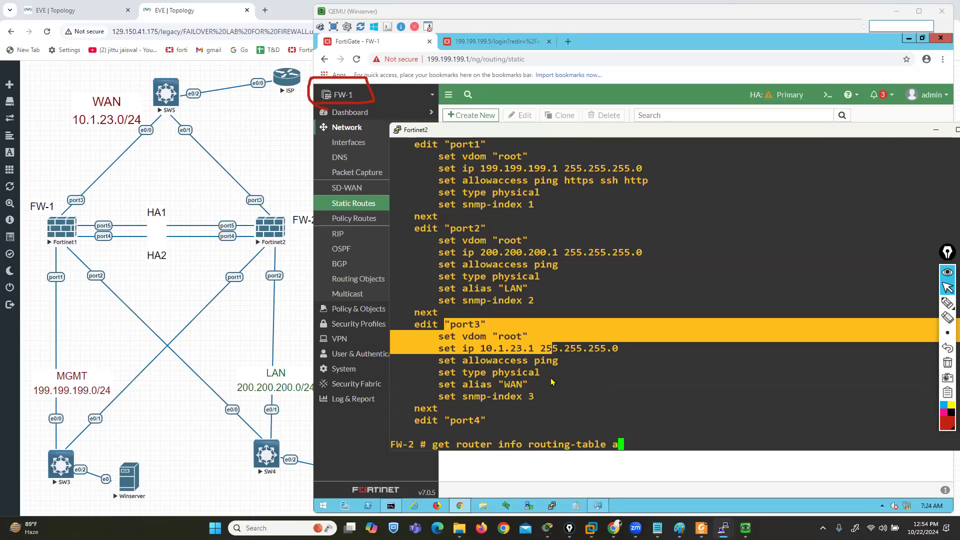
key("Return")
key("Up")
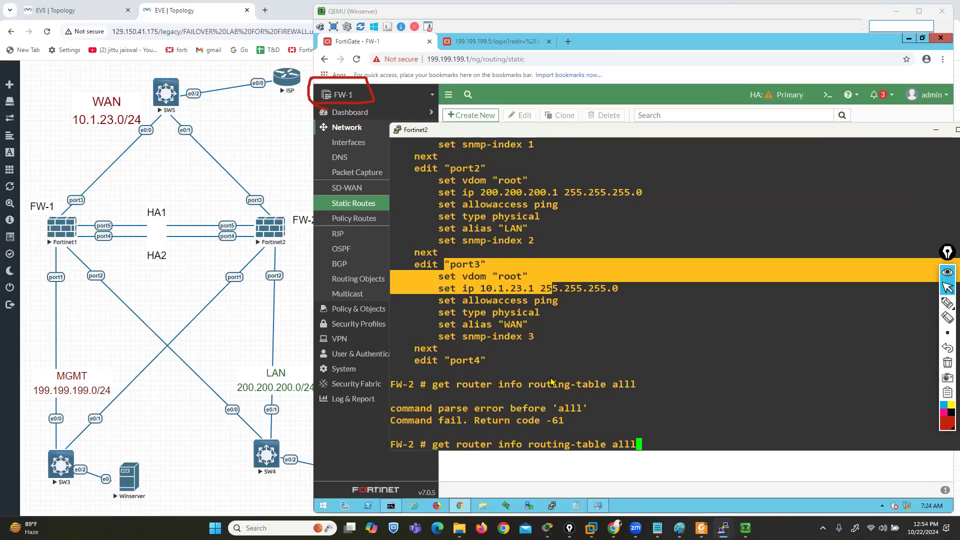
key("BackSpace")
key("Return")
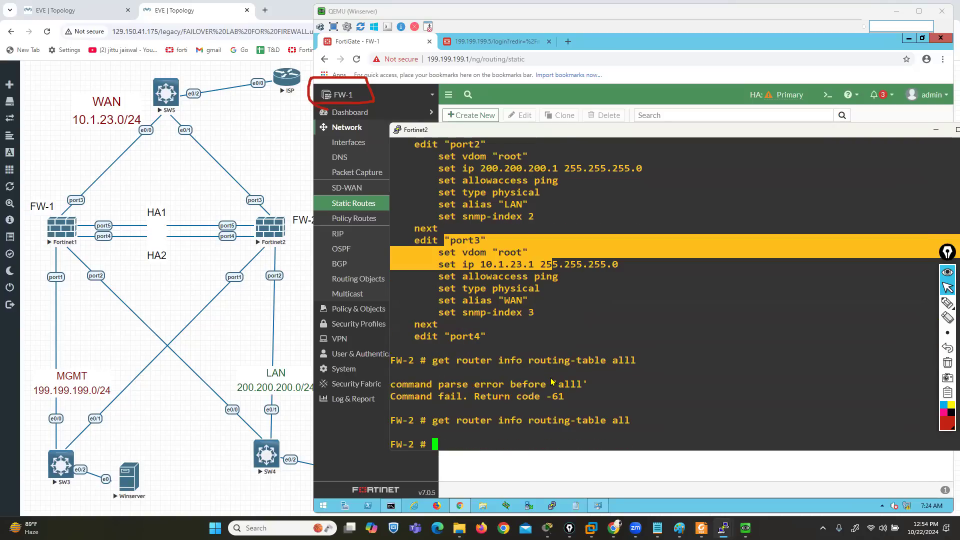
key("Return")
key("Return")
key("Return")
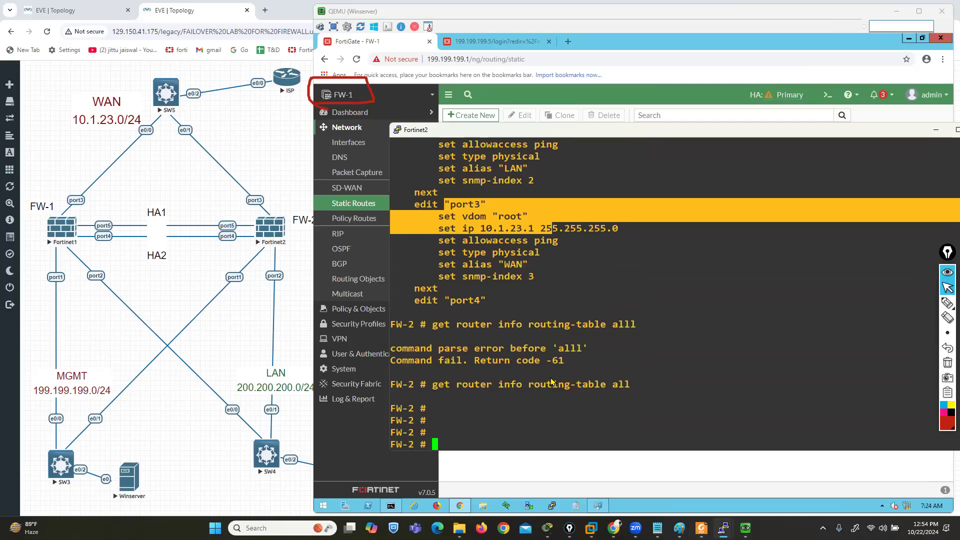
key("Return")
key("Return")
key("Return")
key("Return")
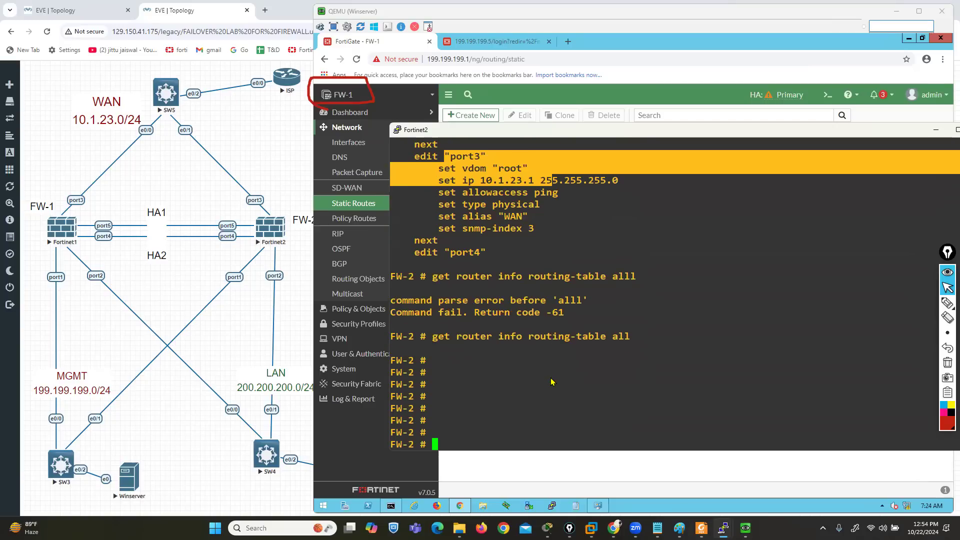
Return to the Fortinet2 console and repeat the get router info routing-table all query on FW-2
left_click(553, 455)
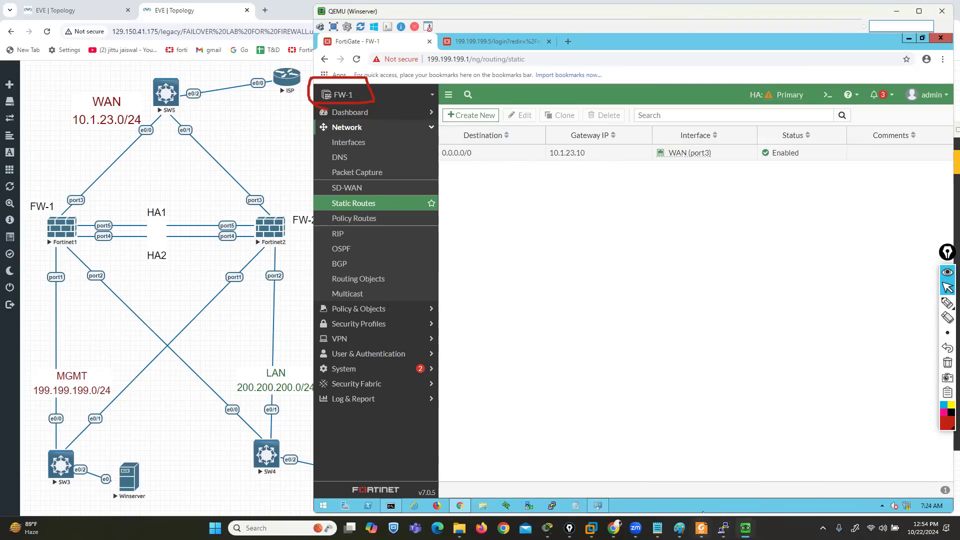
mouse_move(724, 528)
left_click(720, 475)
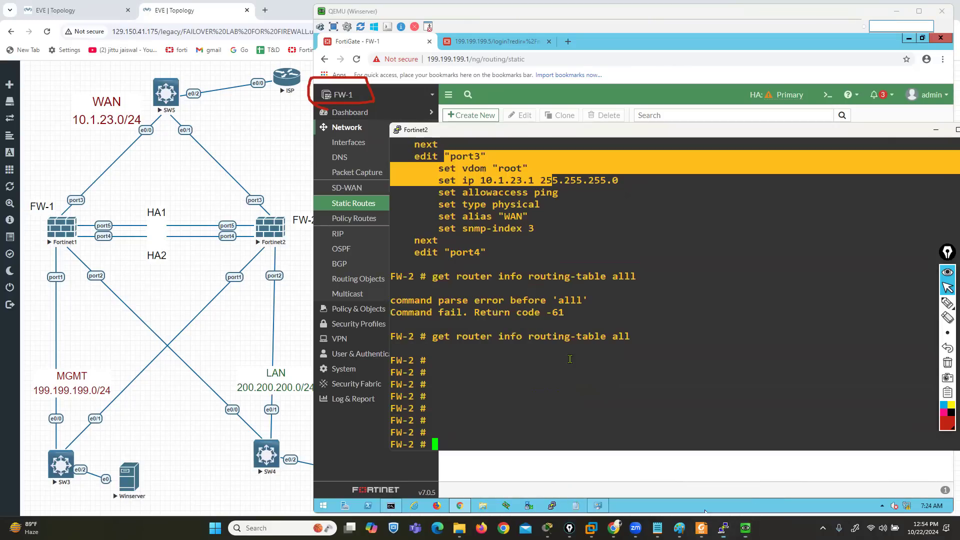
key("Return")
key("Return")
key("Return")
key("Up")
key("Return")
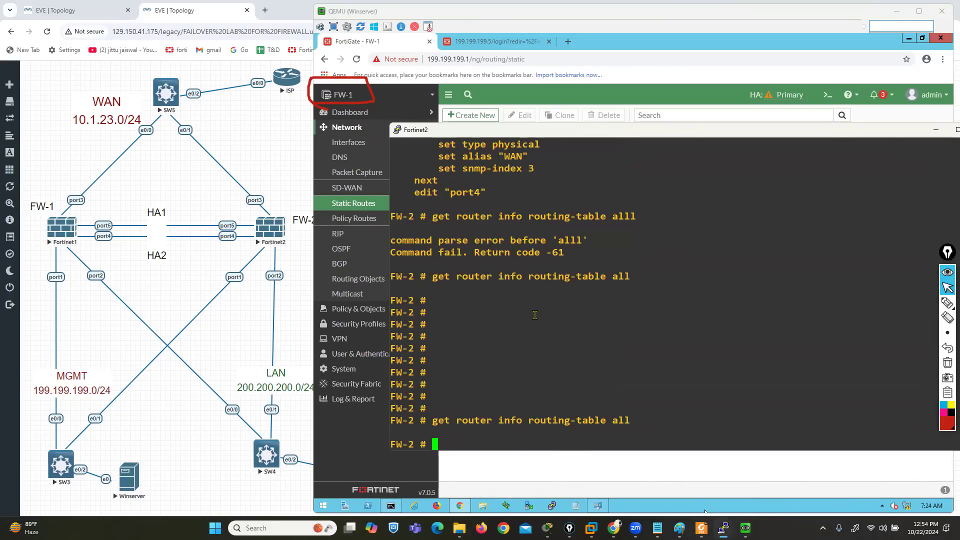
key("Return")
key("Return")
key("Return")
key("Return")
key("Return")
key("Up")
key("Return")
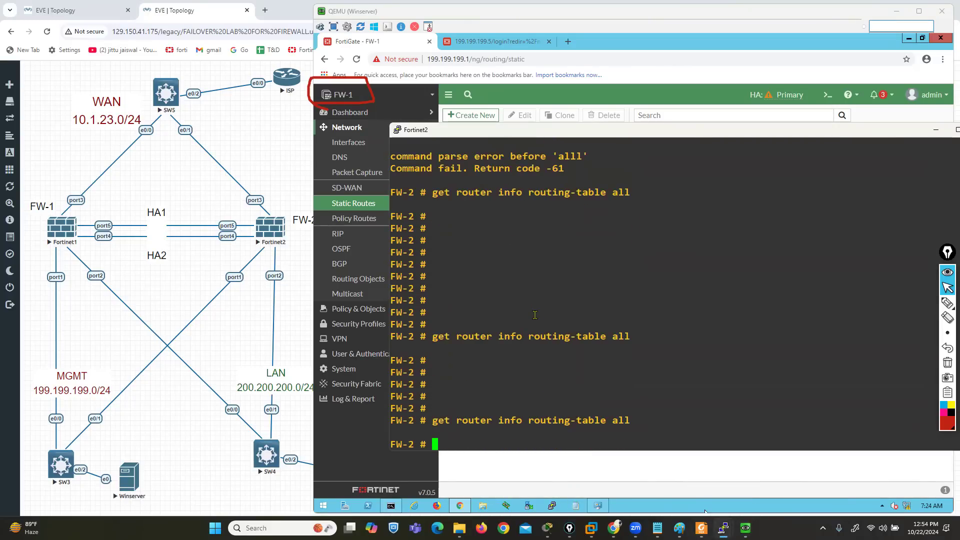
Run show system interface on FW-2 again and check the IP addresses of port1, port2 and port3
key("Return")
key("Return")
key("Return")
type("show system in")
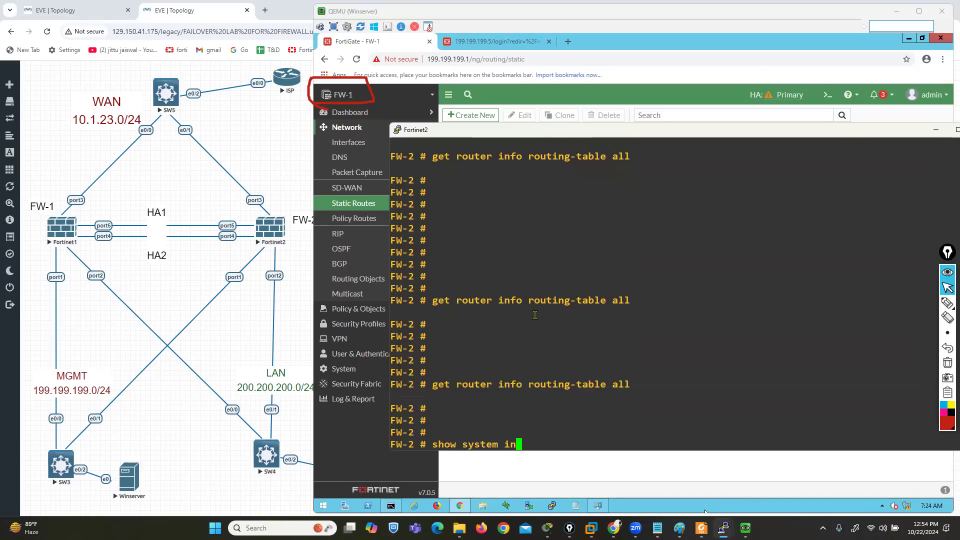
key("Tab")
key("Return")
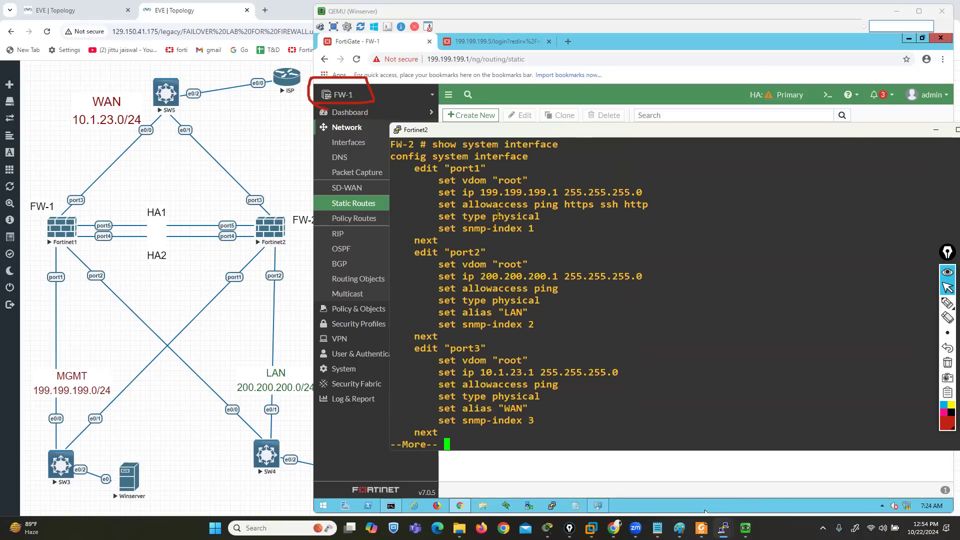
left_click_drag(481, 188, 531, 200)
left_click_drag(482, 275, 529, 290)
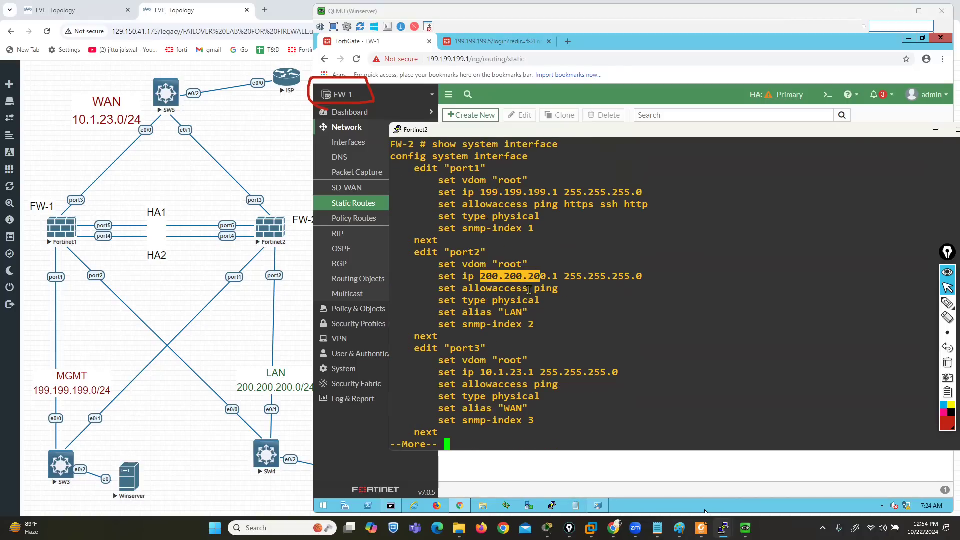
left_click_drag(475, 376, 531, 374)
left_click(528, 374)
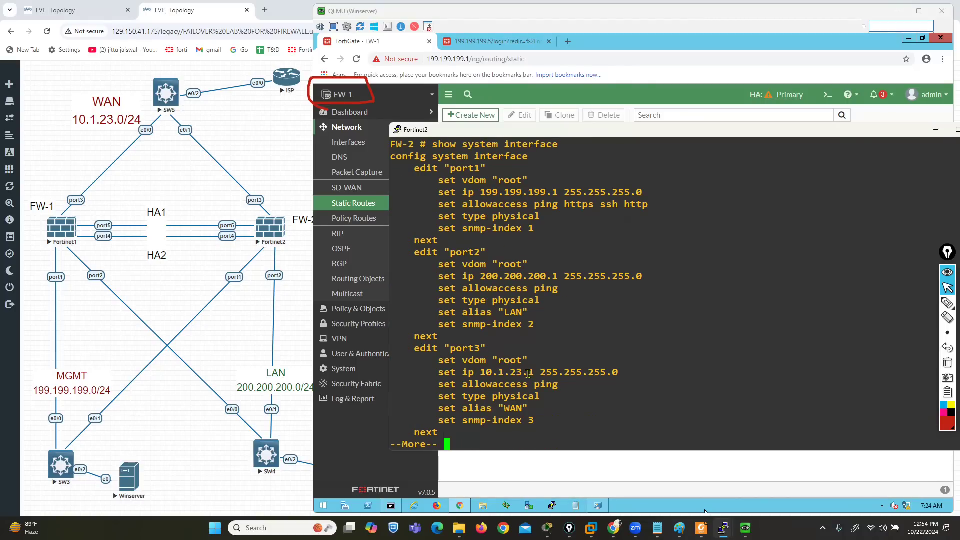
Return to FW-1's web interface and start a firewall policy named RULE-1 from LAN (port2) to WAN (port3)
left_click(723, 527)
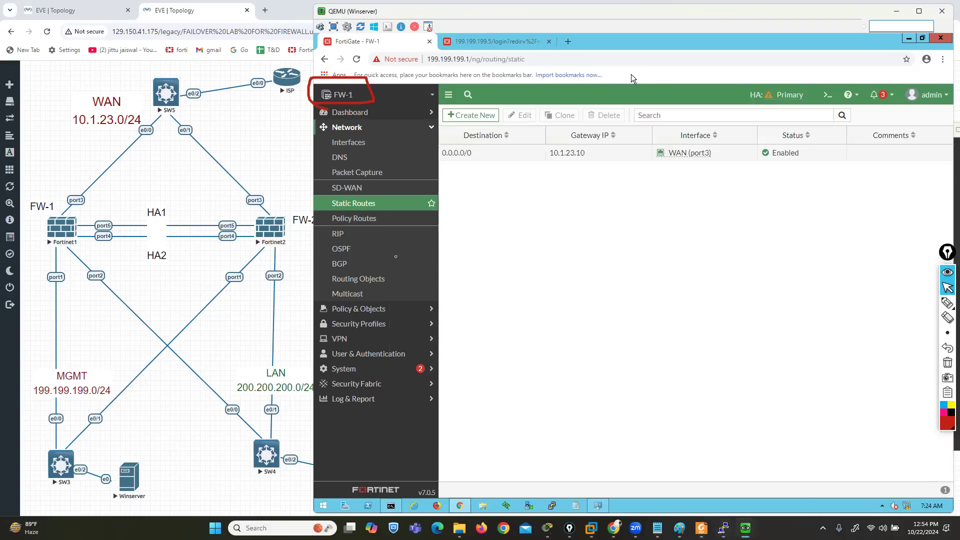
left_click(363, 311)
left_click(357, 159)
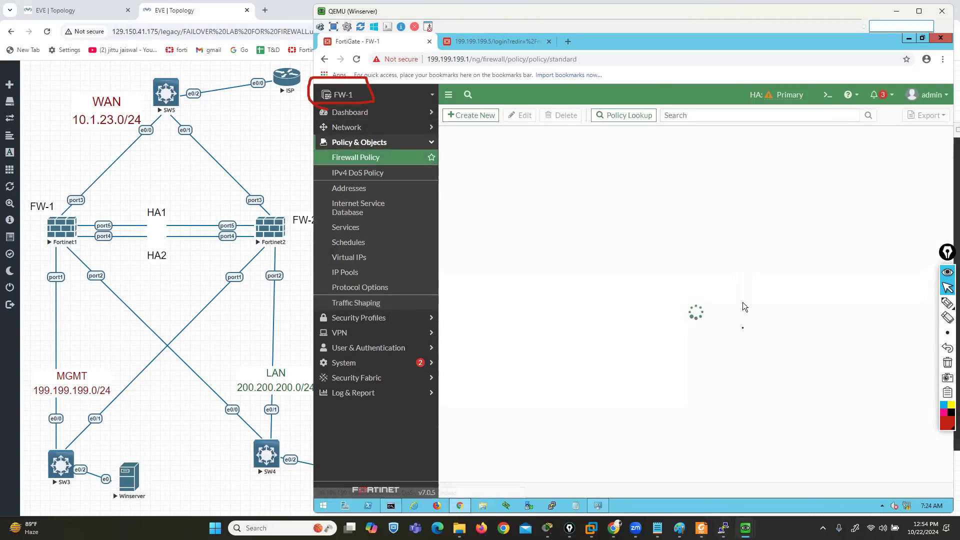
left_click(468, 116)
left_click(561, 143)
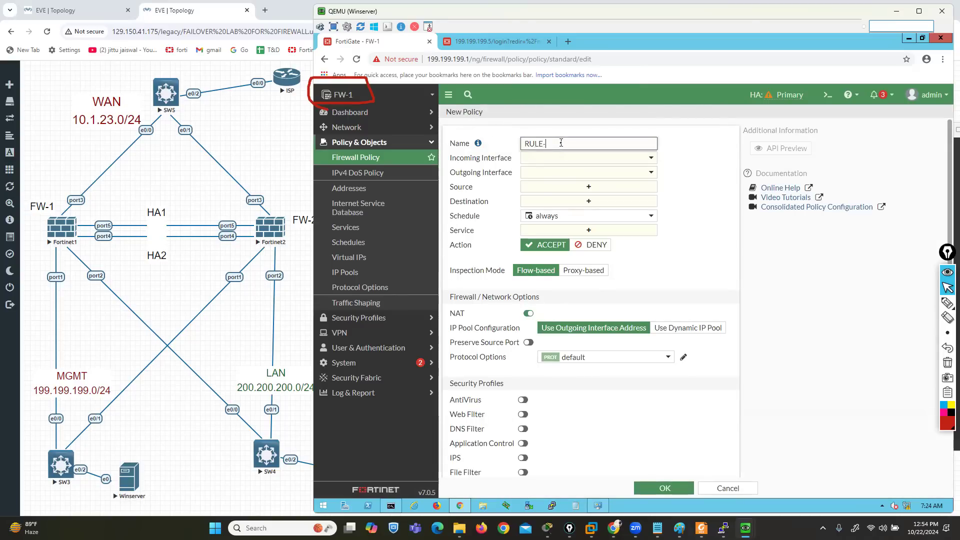
left_click(561, 158)
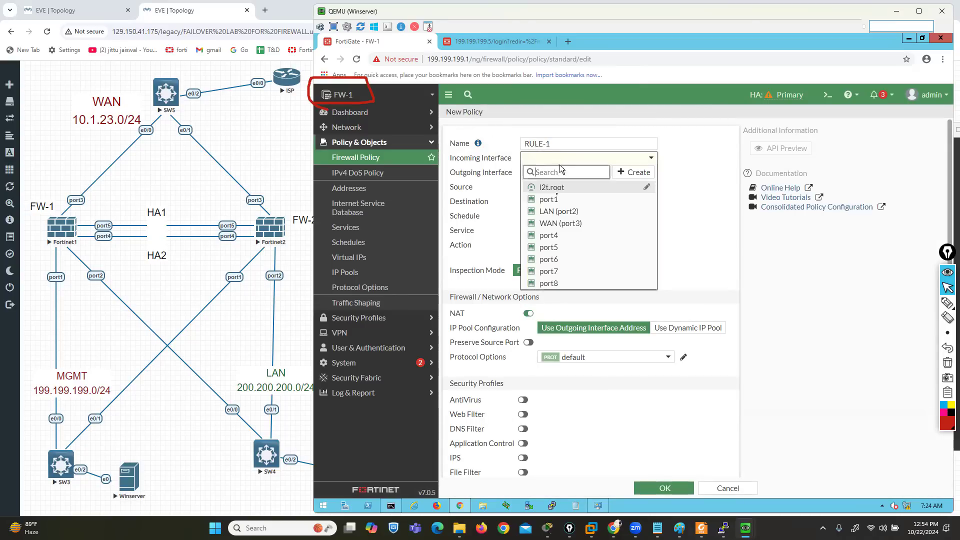
left_click(554, 212)
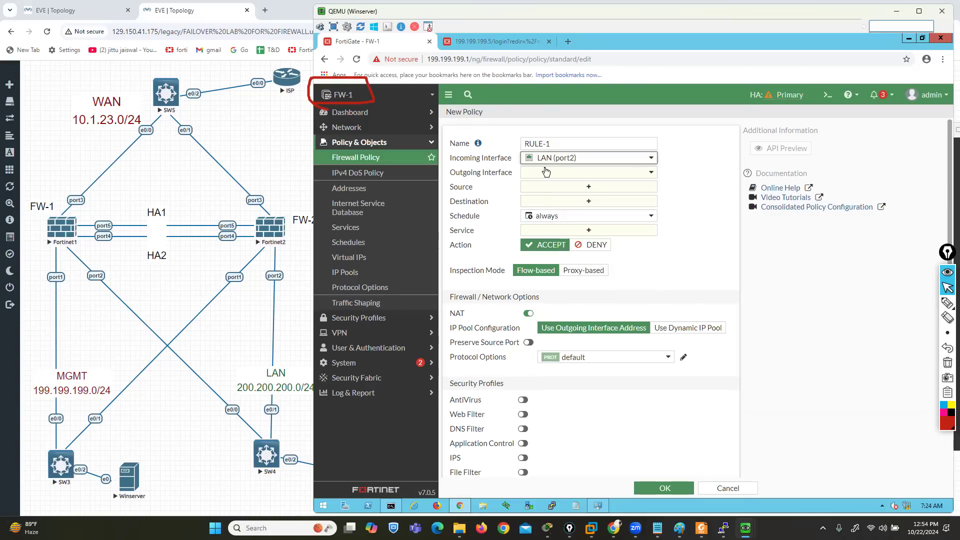
left_click(546, 172)
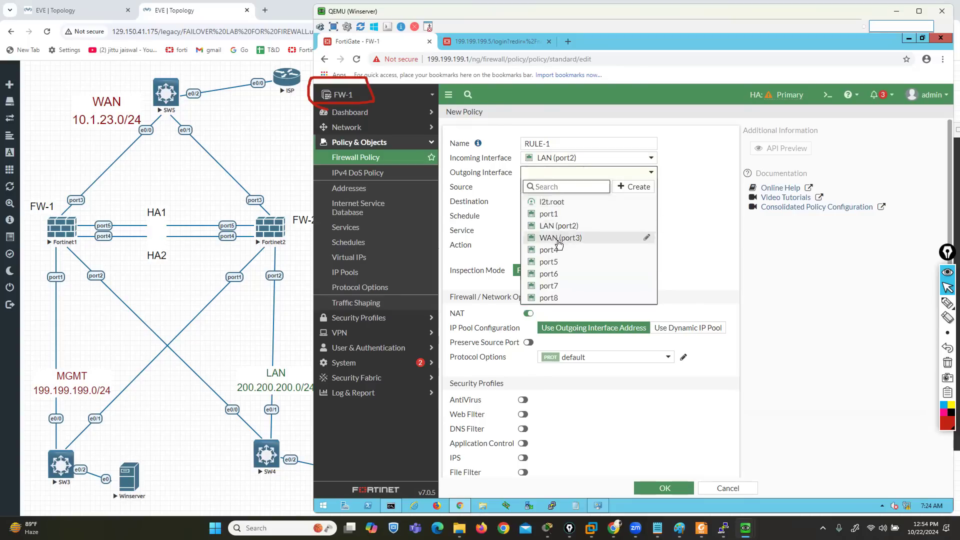
left_click(559, 239)
Set the RULE-1 policy's source to all, its destination to all and its service to ALL
left_click(550, 191)
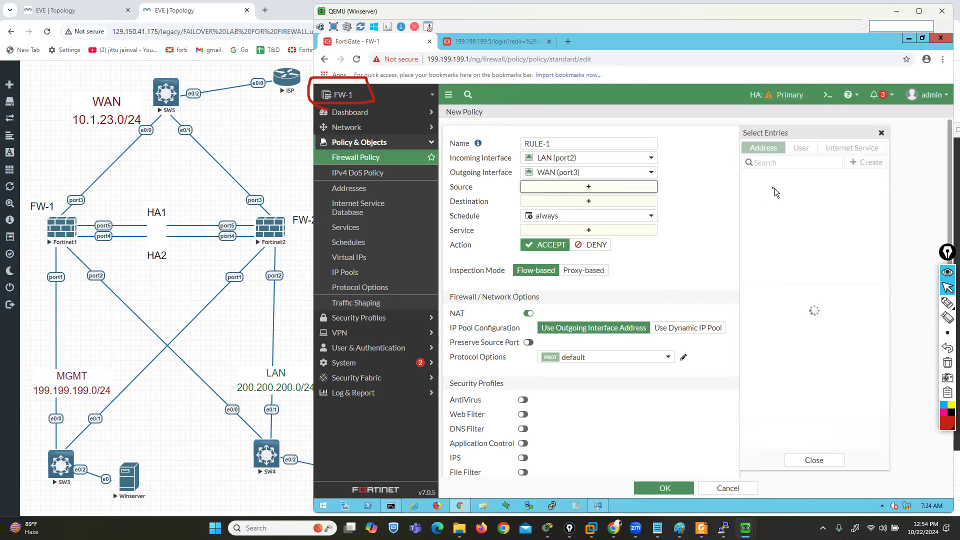
left_click(762, 191)
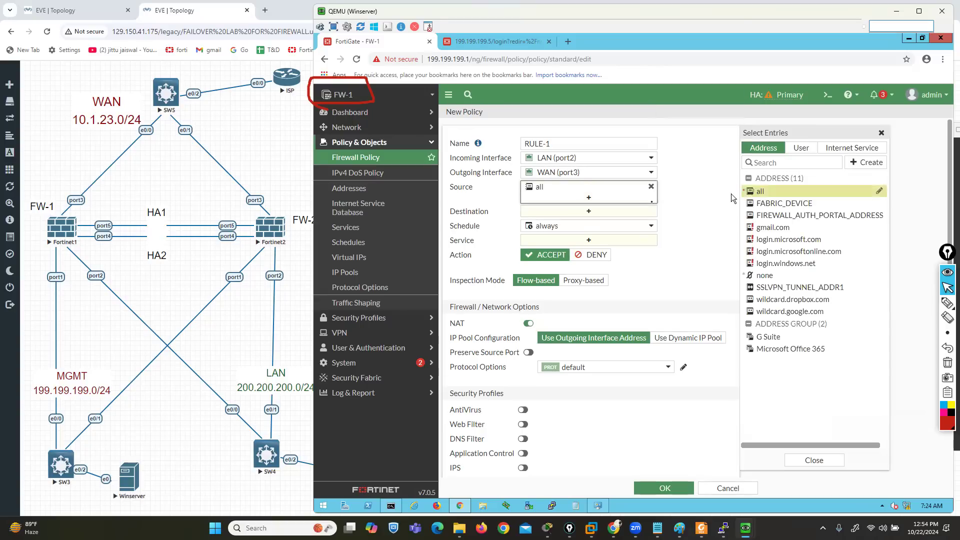
left_click(620, 213)
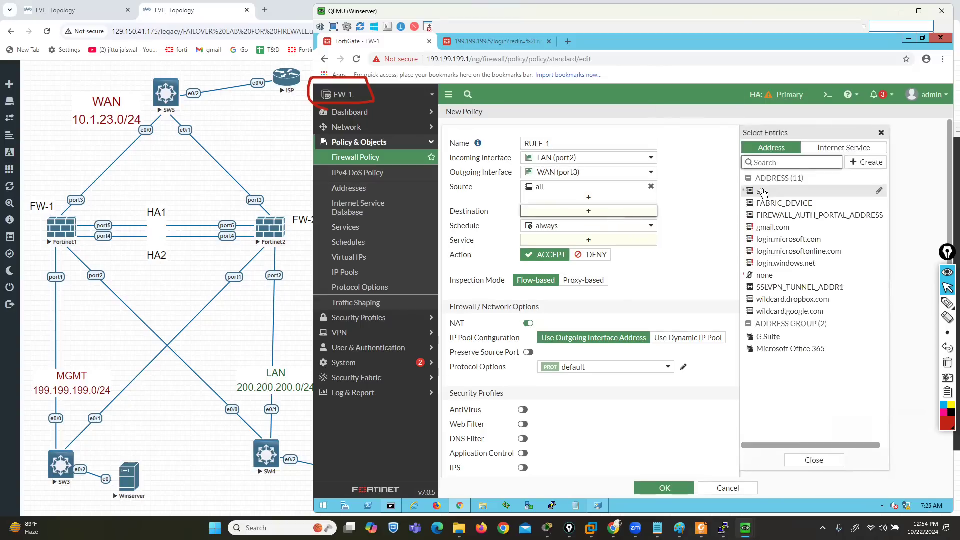
left_click(761, 194)
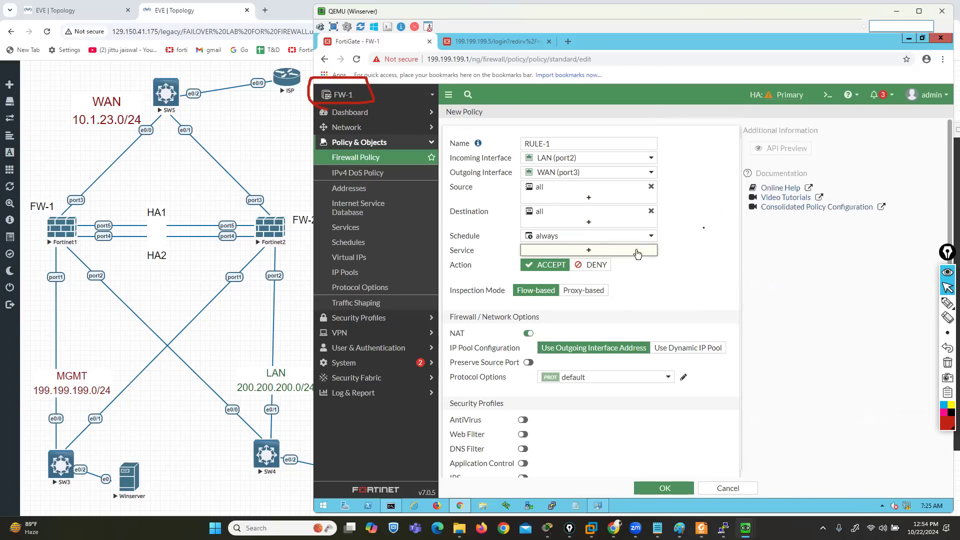
left_click(760, 193)
left_click(708, 209)
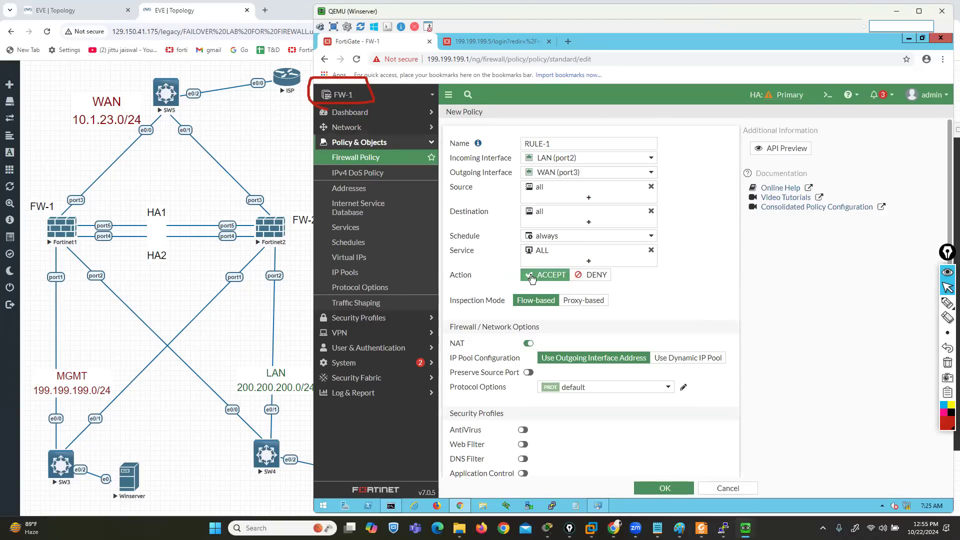
Set RULE-1 to log allowed traffic for All Sessions and save the policy
scroll(684, 314, "down", 4)
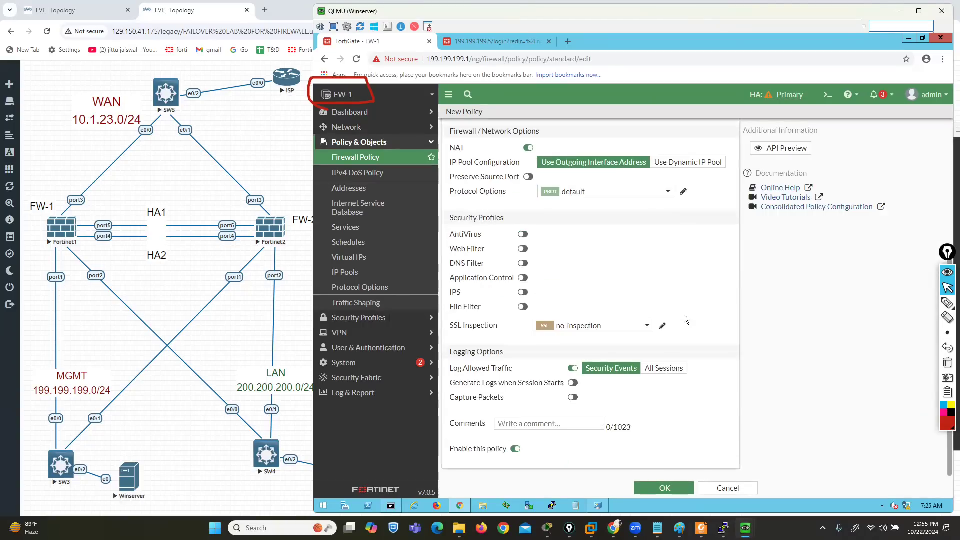
left_click(665, 369)
left_click(653, 489)
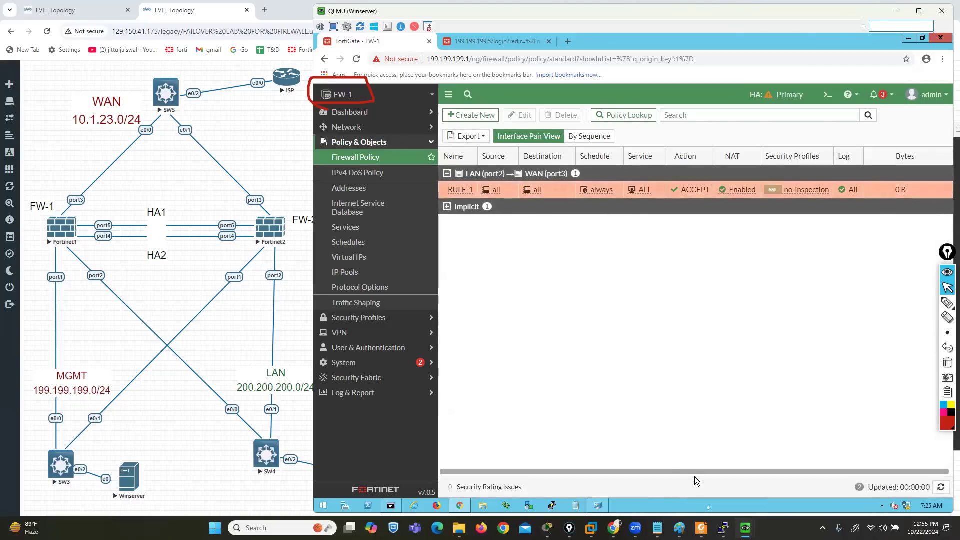
Switch to the Fortinet2 console and run show firewall policy on FW-2 to check policy synchronization
mouse_move(724, 528)
left_click(731, 483)
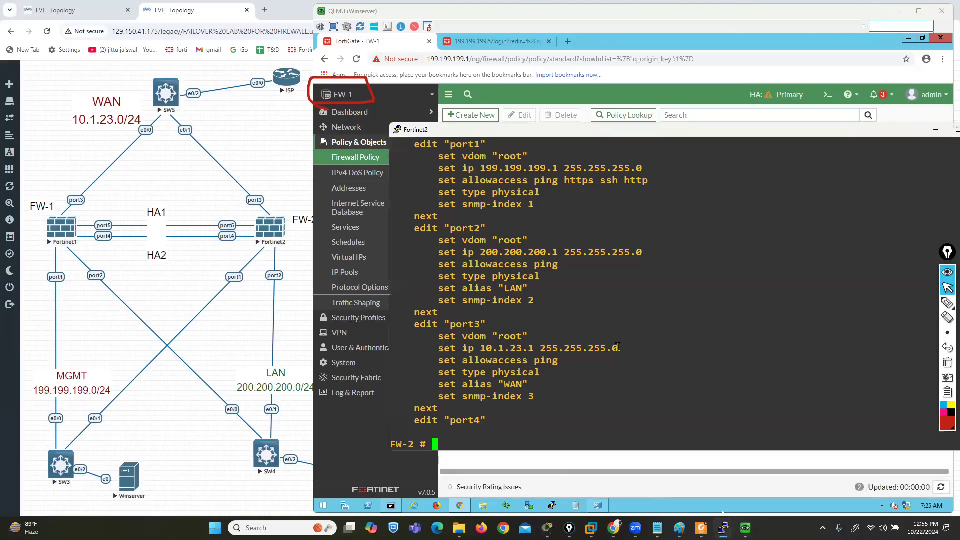
type("SHOW")
key("BackSpace")
key("BackSpace")
key("BackSpace")
key("BackSpace")
key("BackSpace")
type("show firewall policy")
key("Return")
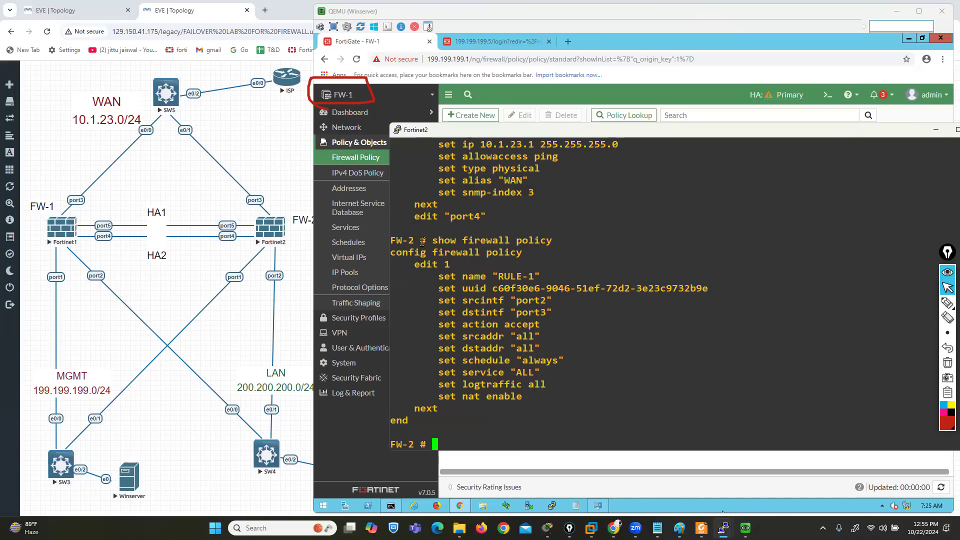
Compare RULE-1 in FW-2's output with FW-1's LAN-to-WAN policy, underline the interface pair, and clear the annotations
left_click_drag(406, 241, 396, 242)
left_click_drag(484, 276, 544, 277)
mouse_move(536, 126)
left_mouse_down()
mouse_move(526, 230)
mouse_move(459, 239)
left_mouse_up()
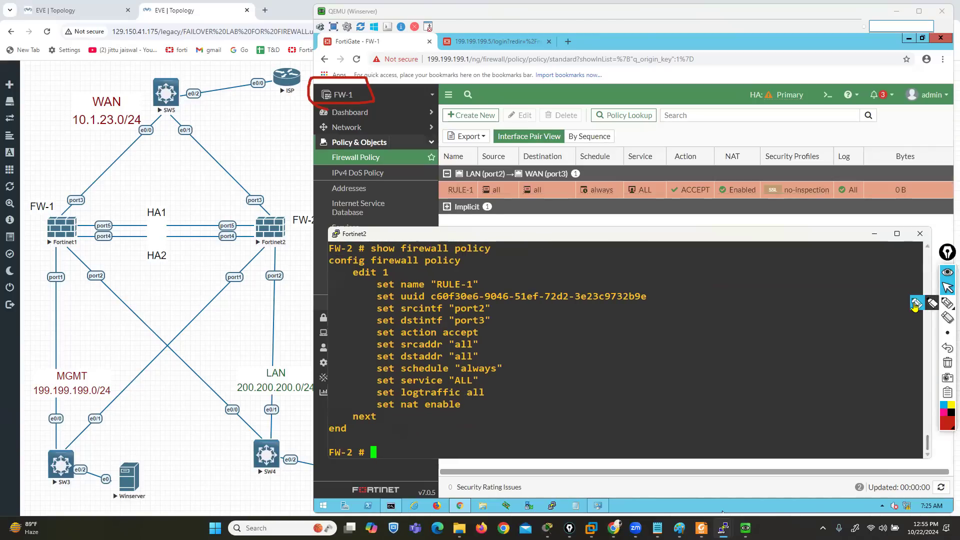
left_click(947, 303)
left_click_drag(463, 186, 572, 186)
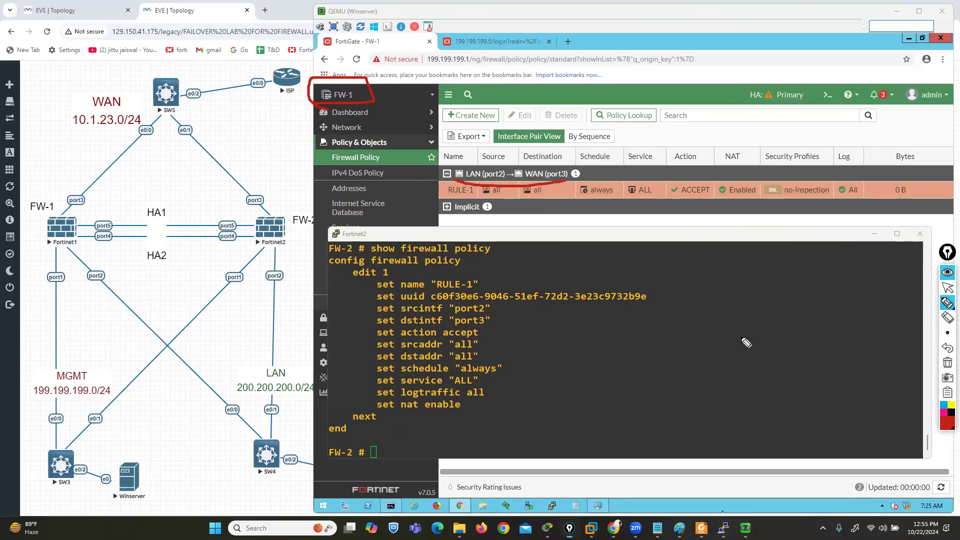
left_click(947, 363)
left_click(948, 287)
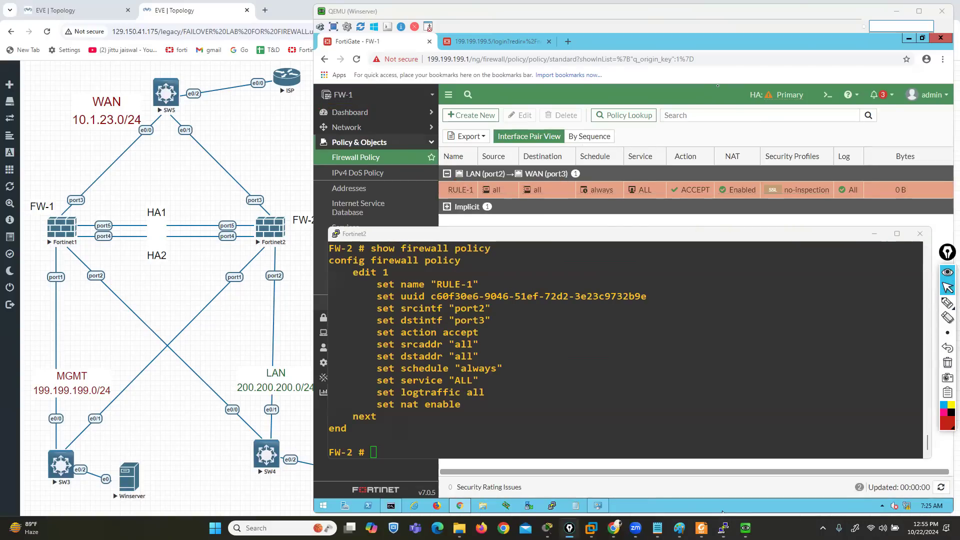
Bring FW-1's web interface to the front and open its HA status page
left_click(356, 158)
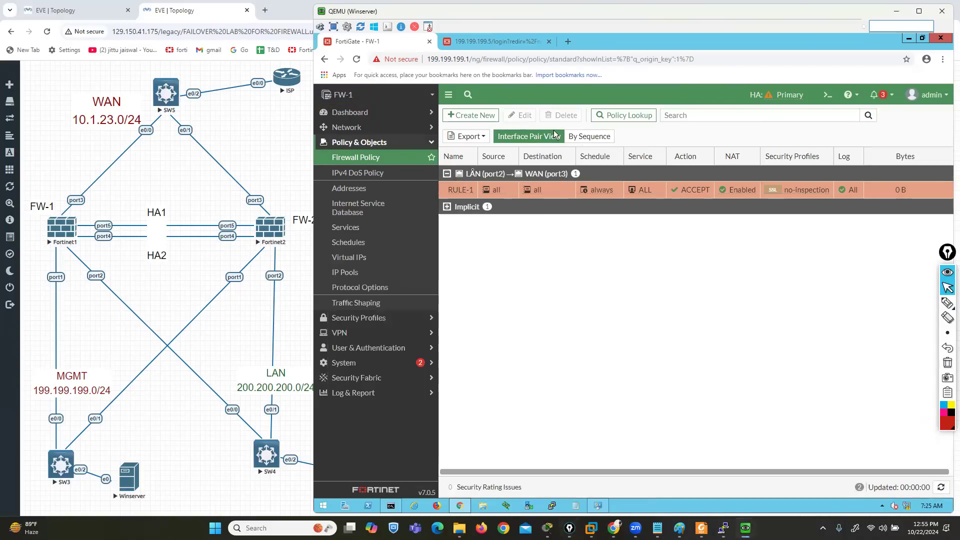
left_click(346, 367)
left_click(343, 294)
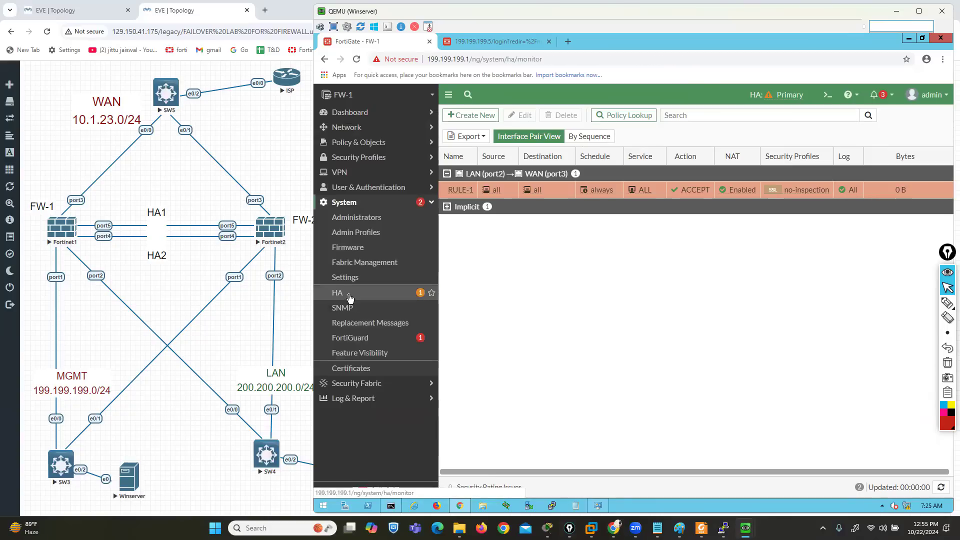
Examine the HA members' synchronization, FW-1's priority and role, and both units' uptime and sessions, marking each with the pen
left_click(948, 303)
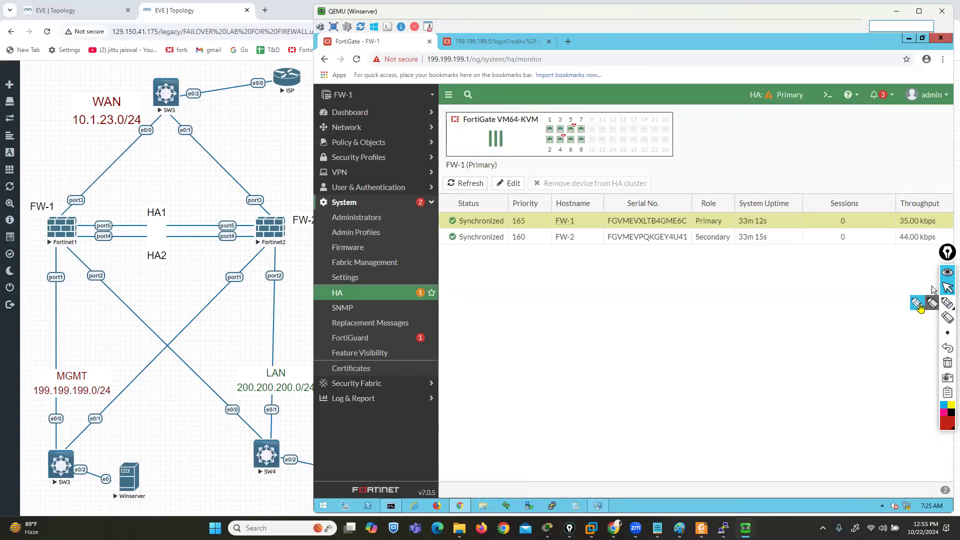
mouse_move(440, 220)
left_mouse_down()
mouse_move(423, 221)
mouse_move(417, 237)
left_mouse_up()
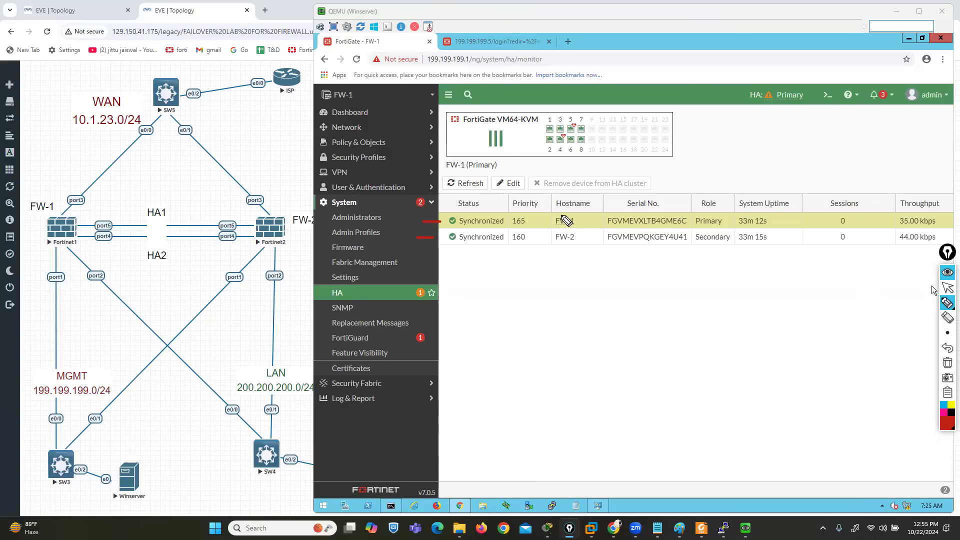
mouse_move(573, 216)
left_mouse_down()
mouse_move(550, 221)
mouse_move(579, 219)
mouse_move(615, 156)
mouse_move(716, 156)
mouse_move(723, 215)
mouse_move(739, 213)
left_mouse_up()
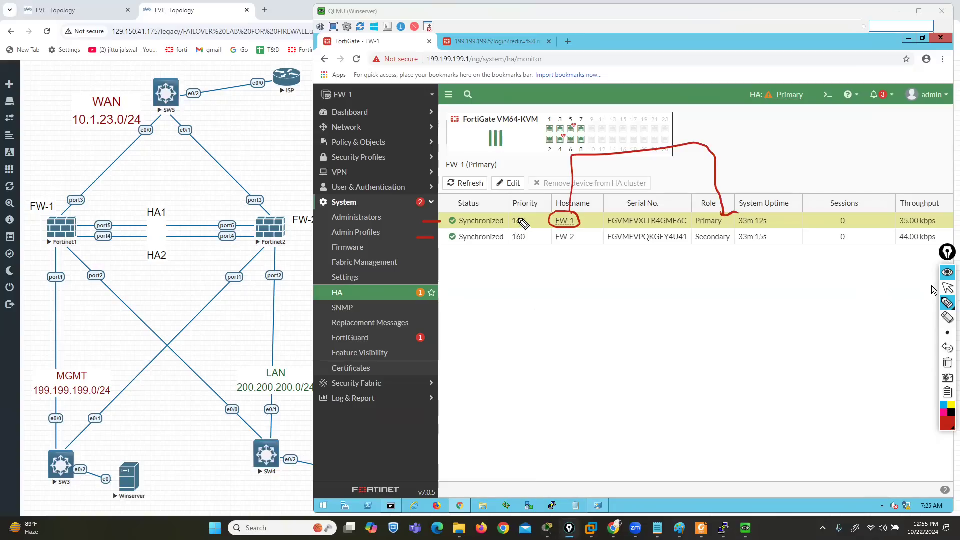
mouse_move(525, 213)
left_mouse_down()
mouse_move(506, 223)
mouse_move(532, 214)
left_mouse_up()
left_click_drag(604, 230, 641, 229)
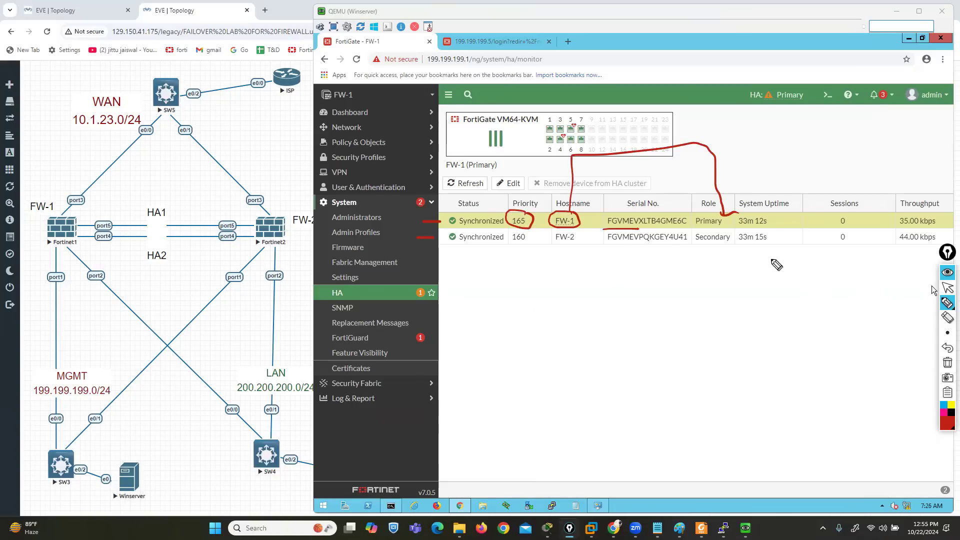
mouse_move(790, 197)
left_mouse_down()
mouse_move(761, 191)
mouse_move(738, 206)
mouse_move(731, 248)
mouse_move(806, 226)
mouse_move(786, 181)
left_mouse_up()
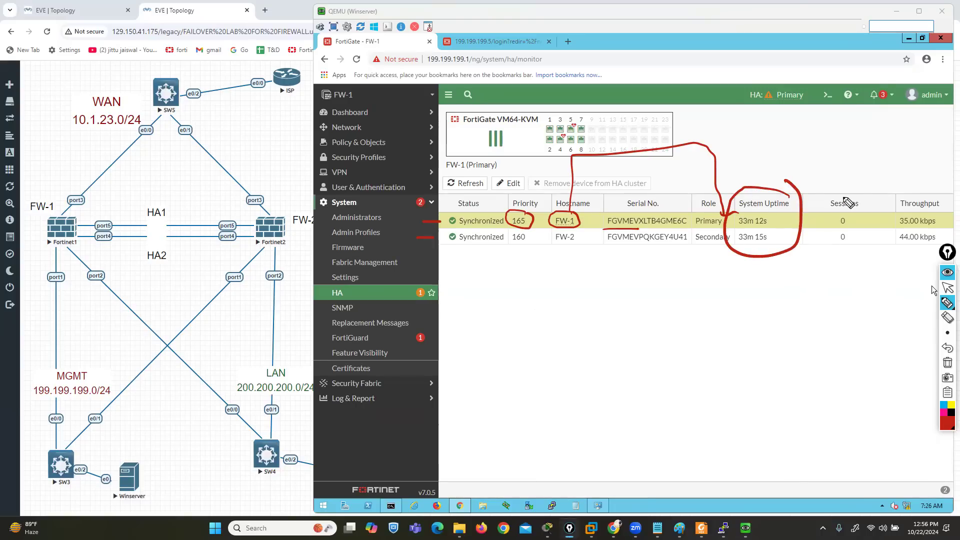
mouse_move(859, 193)
left_mouse_down()
mouse_move(820, 209)
mouse_move(849, 250)
mouse_move(867, 203)
left_mouse_up()
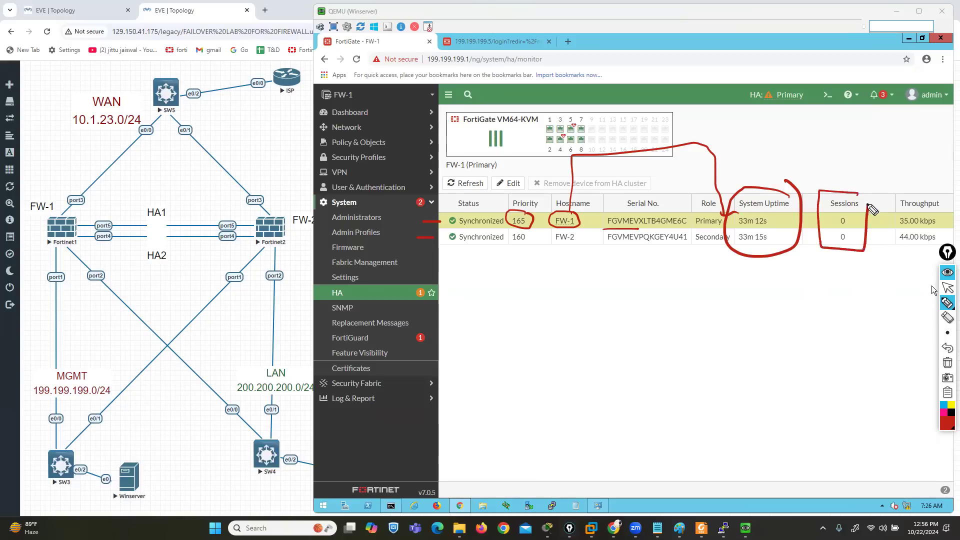
left_click_drag(859, 306, 856, 257)
left_click_drag(849, 266, 865, 263)
left_click(948, 289)
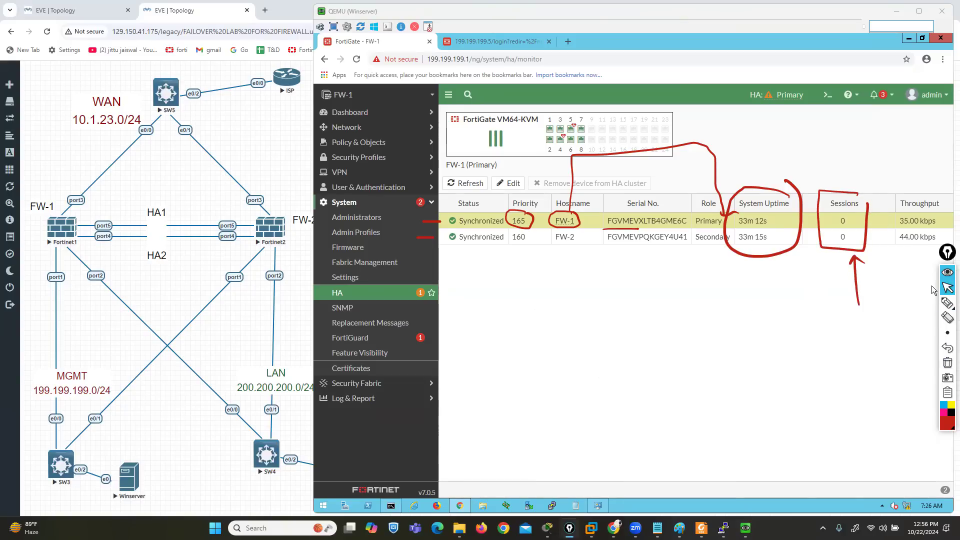
Switch to the LAN-PC and start a continuous ping to 10.1.23.10 from its command prompt
mouse_move(746, 528)
left_click(780, 482)
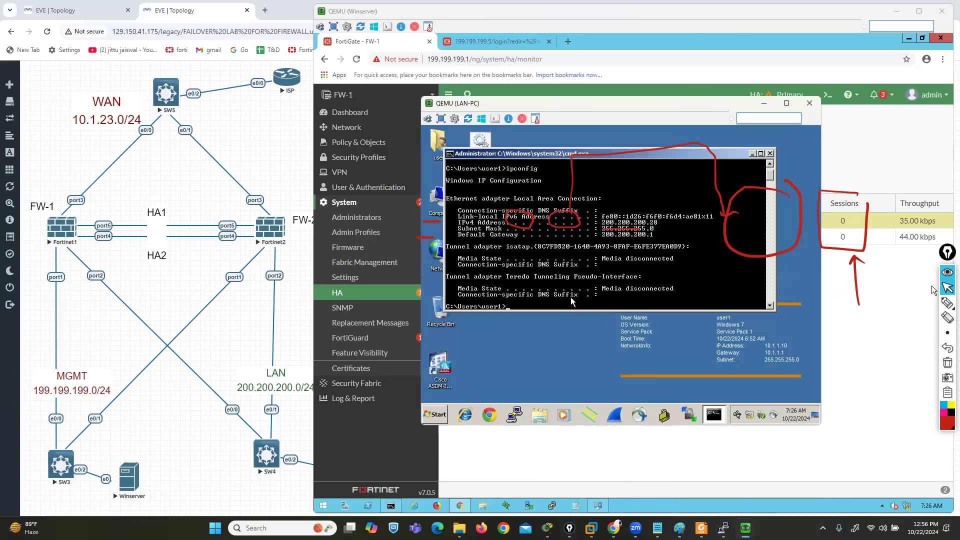
type("ping 10.1.23.10 -t")
key("Return")
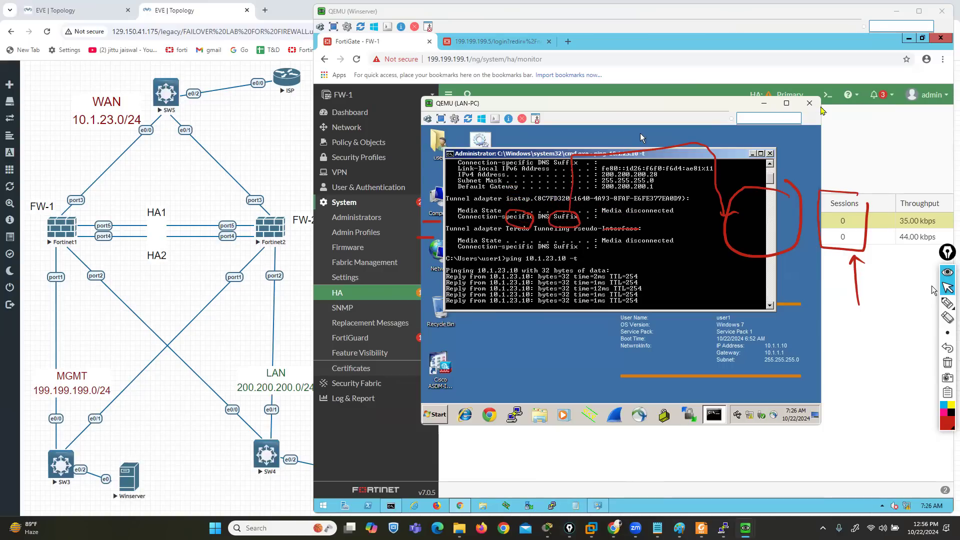
Trace the ping's path on the topology with the pen, from the LAN-PC through SW4, FW-1 and SW5 to the ISP
left_click(948, 303)
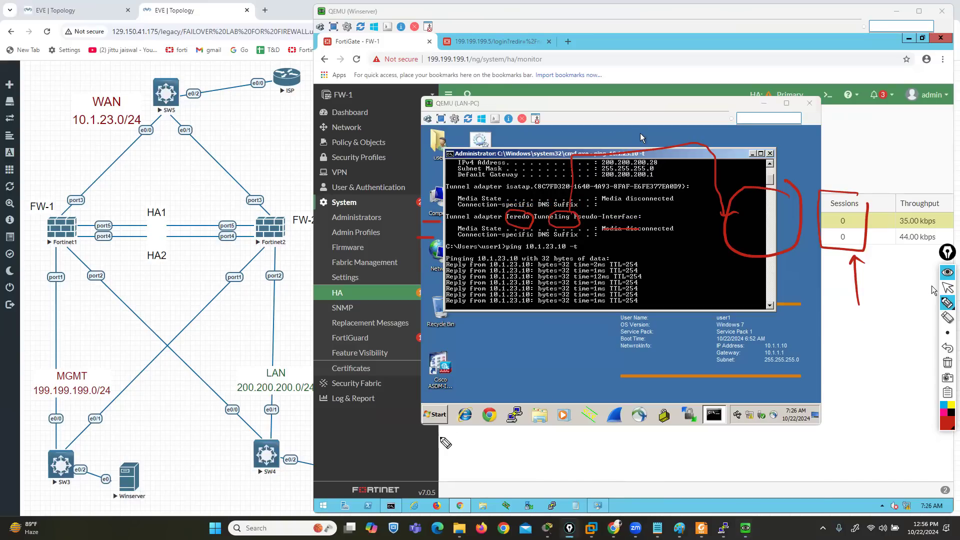
mouse_move(392, 468)
left_mouse_down()
mouse_move(348, 480)
mouse_move(410, 493)
mouse_move(382, 518)
mouse_move(390, 513)
left_mouse_up()
mouse_move(346, 489)
left_mouse_down()
mouse_move(110, 322)
mouse_move(120, 125)
mouse_move(250, 72)
mouse_move(283, 70)
left_mouse_up()
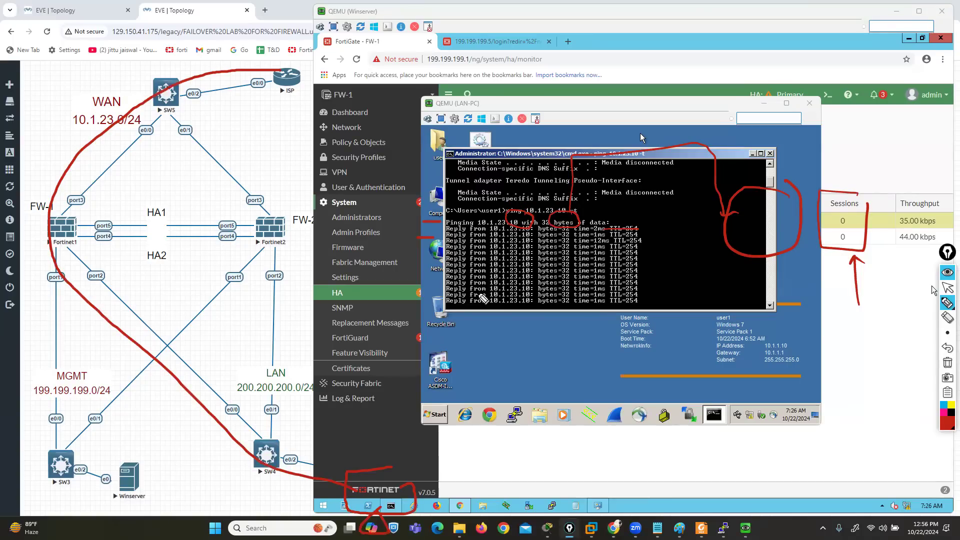
left_click(949, 289)
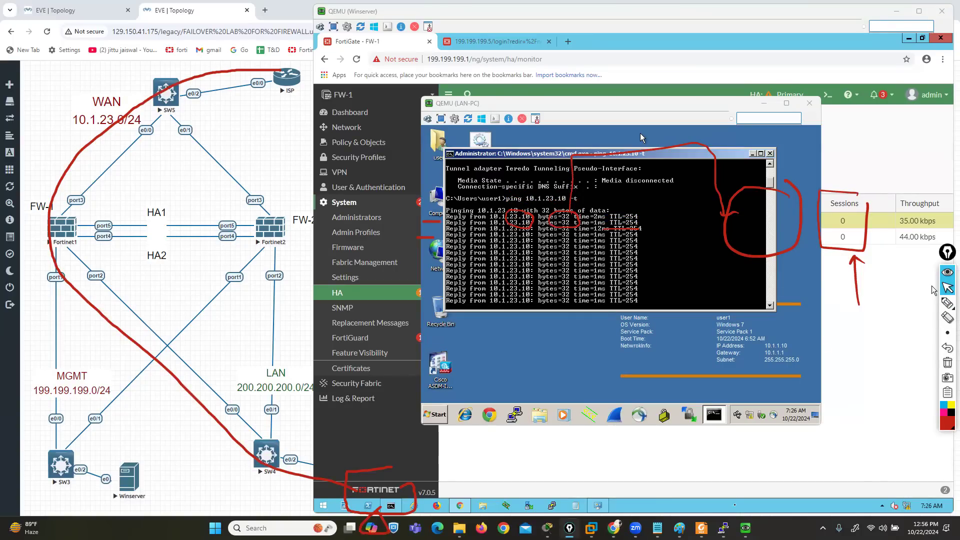
Check the Ethernet 0/0 IP address configured in the ISP router console, then return to the LAN-PC ping
left_click(724, 528)
left_click(819, 481)
scroll(650, 376, "up", 9)
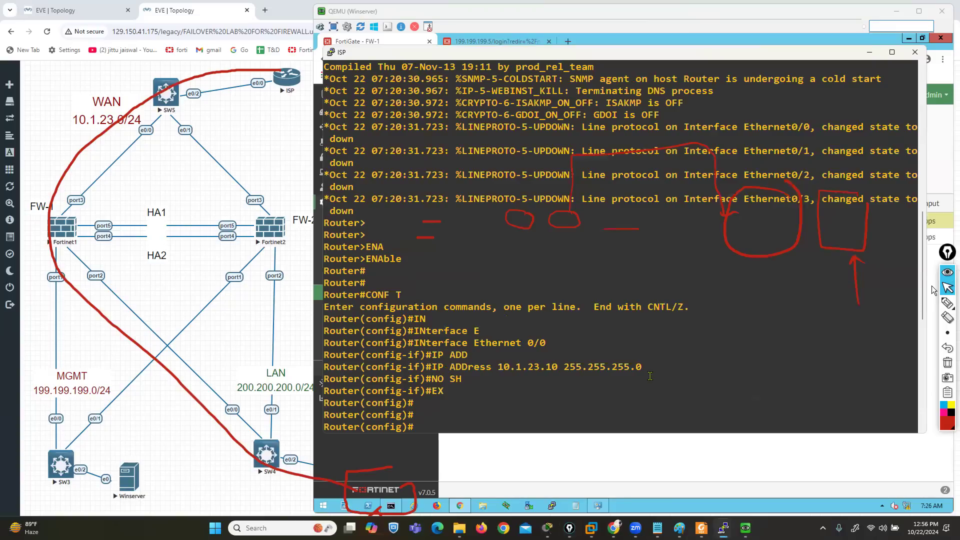
left_click_drag(504, 366, 569, 367)
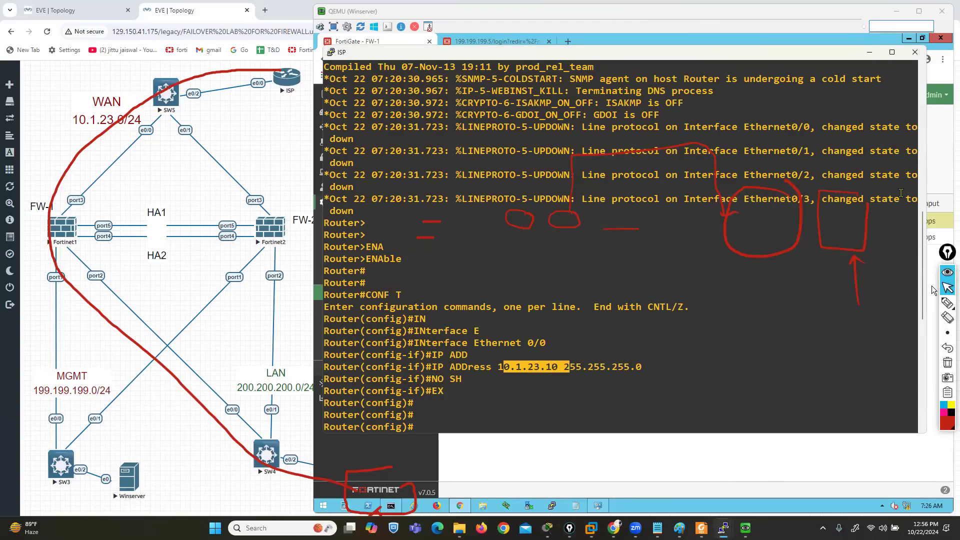
left_click(869, 52)
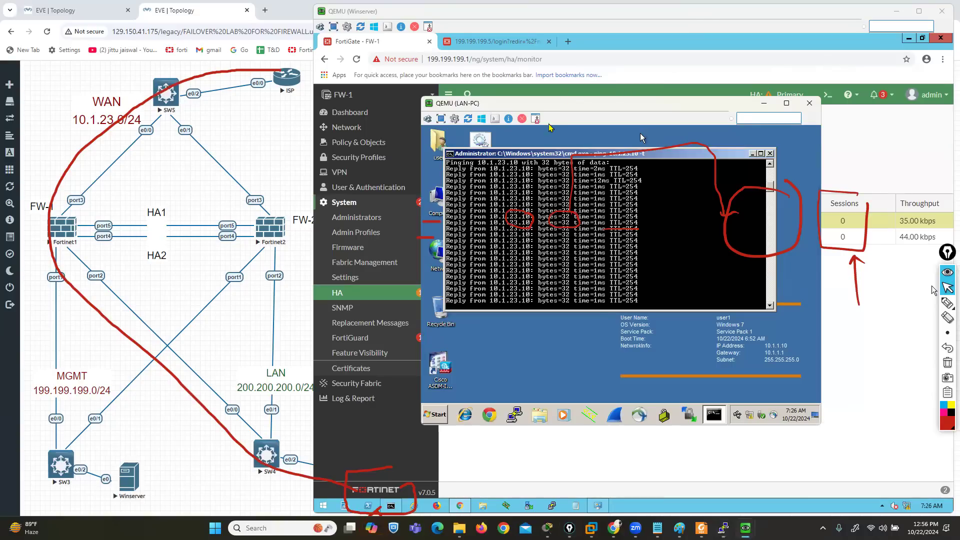
Move the LAN-PC window aside, check both HA members' session counts on the FW-1 monitor, and return to the LAN-PC ping
left_click_drag(548, 103, 604, 200)
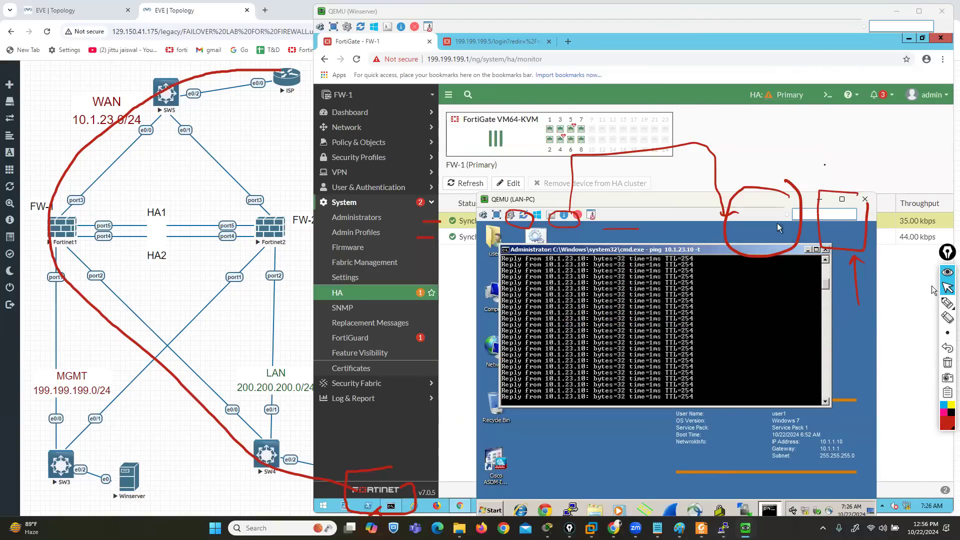
left_click(819, 199)
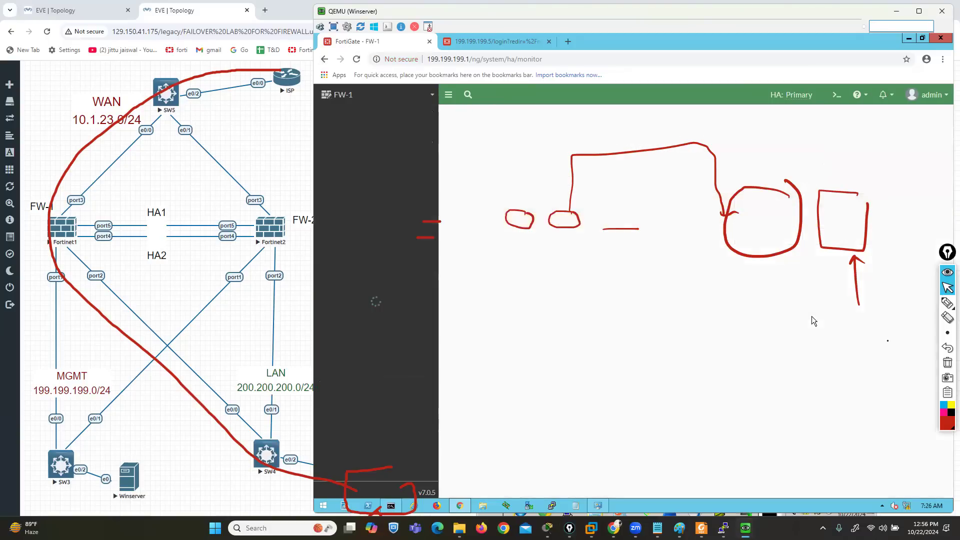
mouse_move(948, 303)
left_click(919, 304)
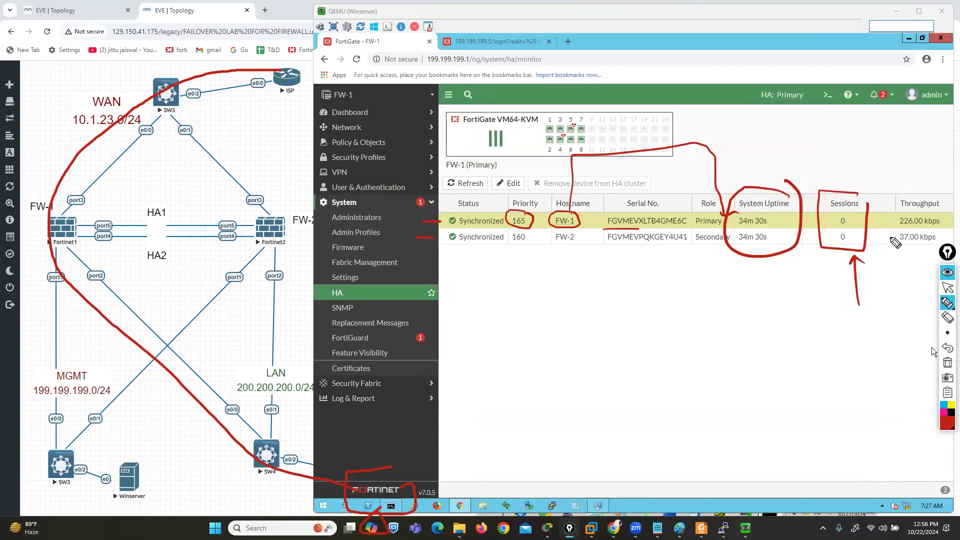
left_click(948, 287)
mouse_move(746, 529)
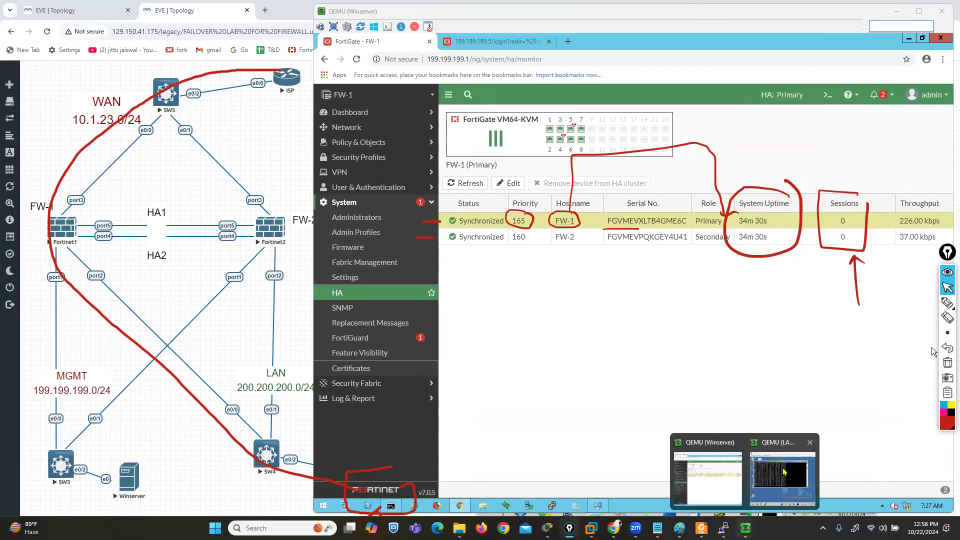
left_click(785, 460)
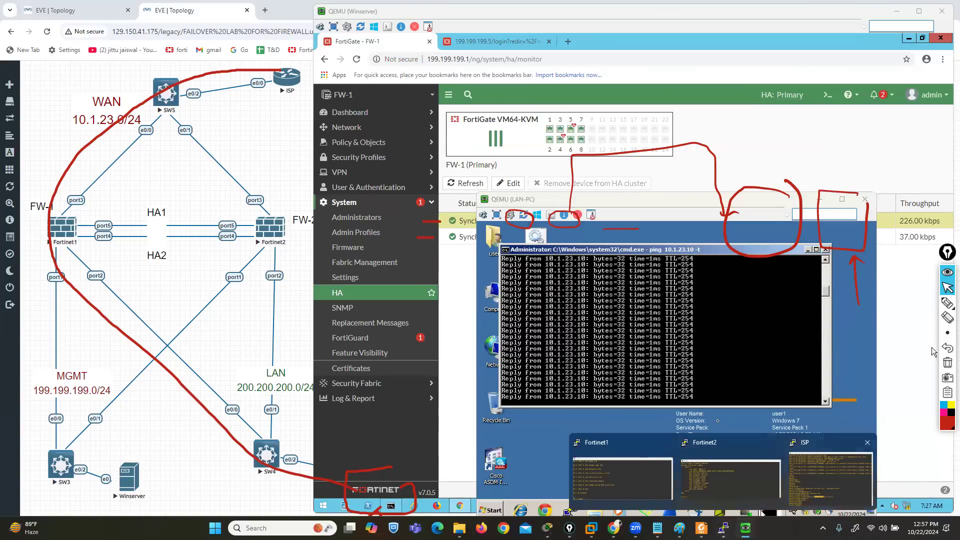
Switch to the ISP router console and enter line configuration for vty 0 4
left_click(724, 528)
key("Return")
key("Return")
key("Return")
type("LINE")
key("BackSpace")
key("BackSpace")
key("BackSpace")
key("BackSpace")
type("l")
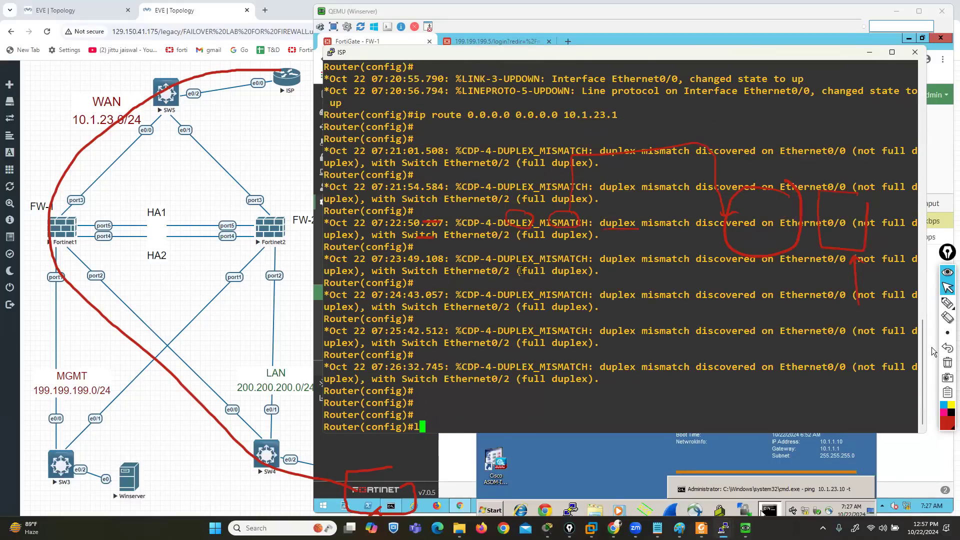
type("ine vty 0 4")
key("Return")
Set the line password for the ISP router's VTY lines
type("ps")
key("Tab")
type("a")
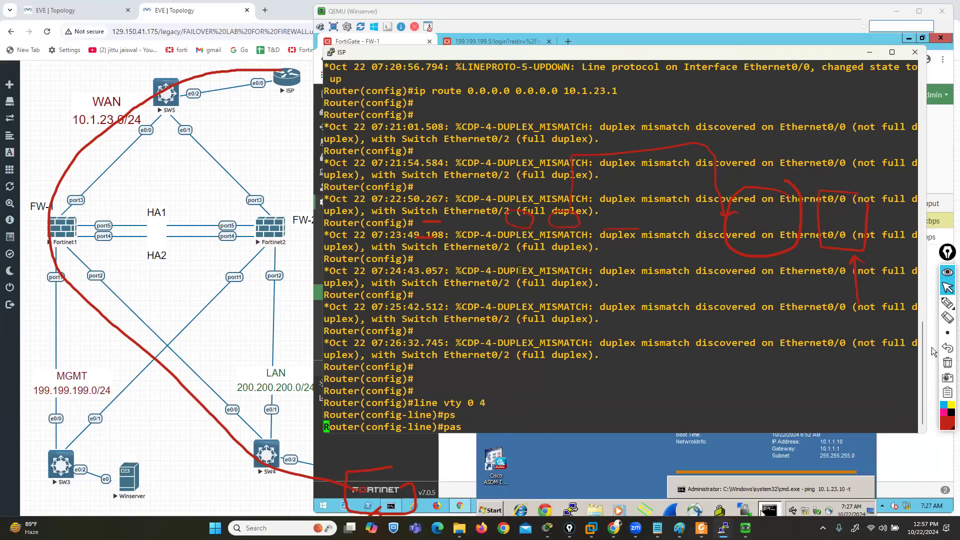
key("Tab")
type("cisco123")
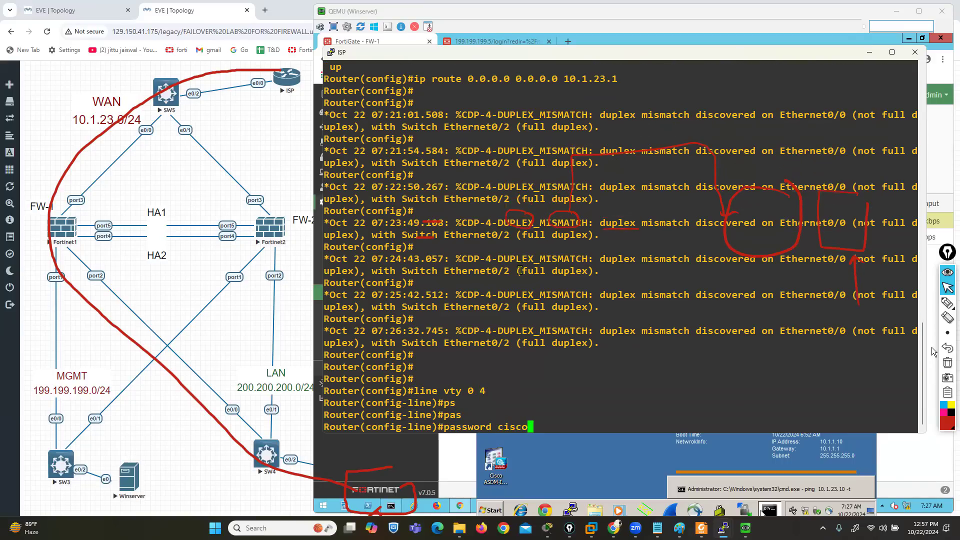
key("Return")
Enable login and allow Telnet as the input transport on the ISP router's VTY lines, then put the console away
type("logi")
key("Tab")
key("Return")
type("tr")
key("Tab")
type("in")
key("Tab")
type("te")
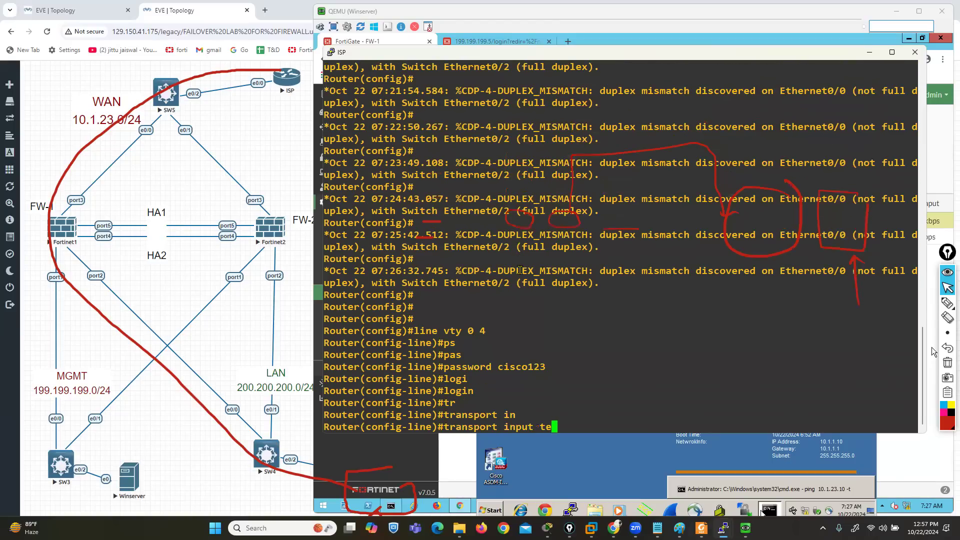
key("Tab")
key("Return")
key("Return")
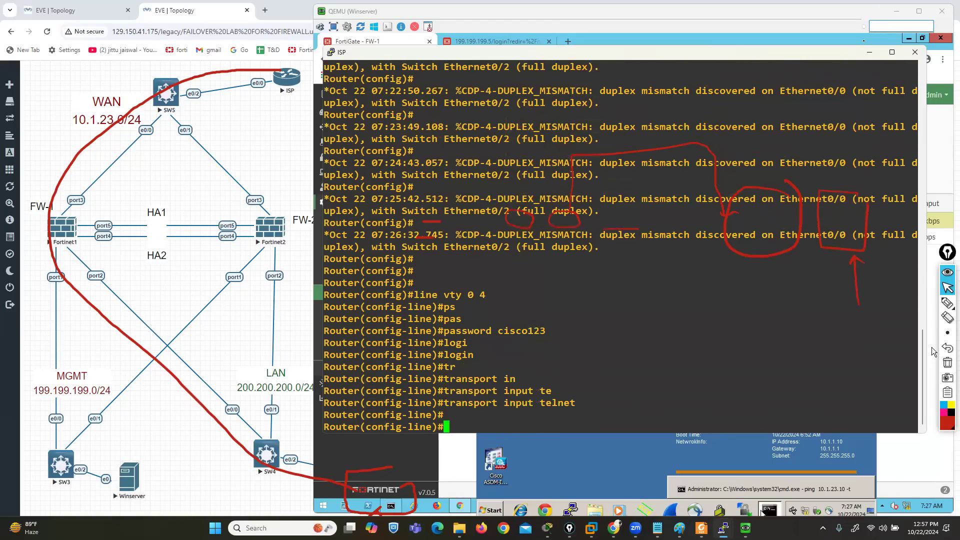
left_click(870, 52)
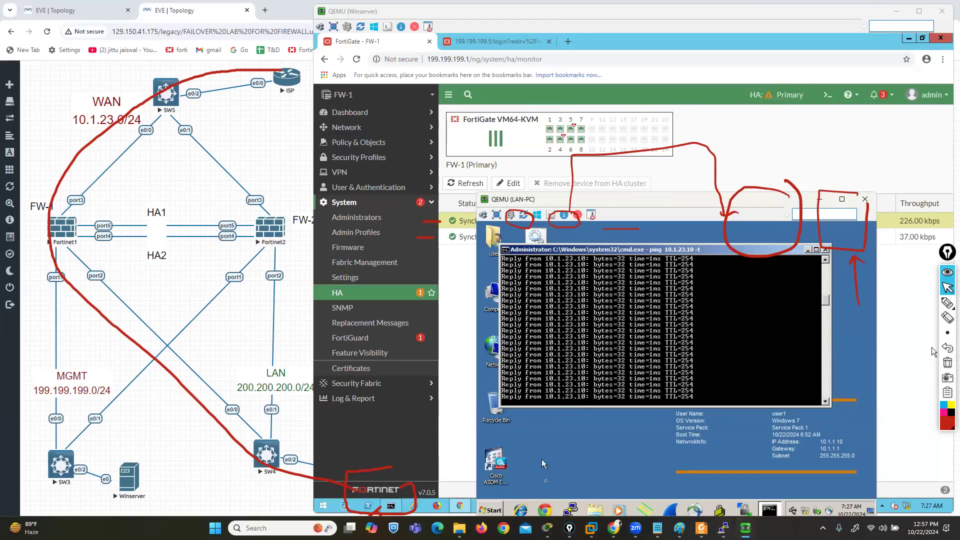
Open a PuTTY Telnet session from the LAN-PC to 10.1.23.10 on port 23 and log in with the line password
left_click(573, 506)
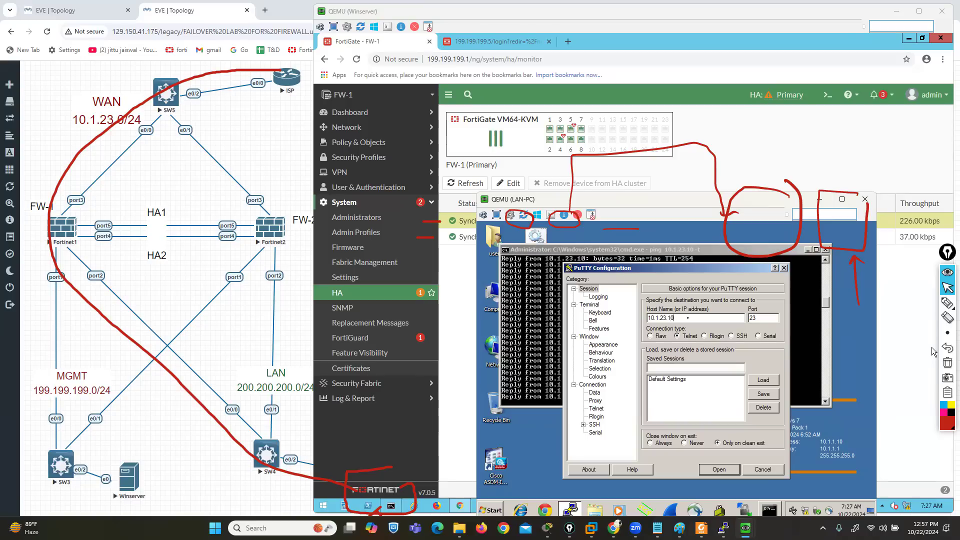
left_click(718, 470)
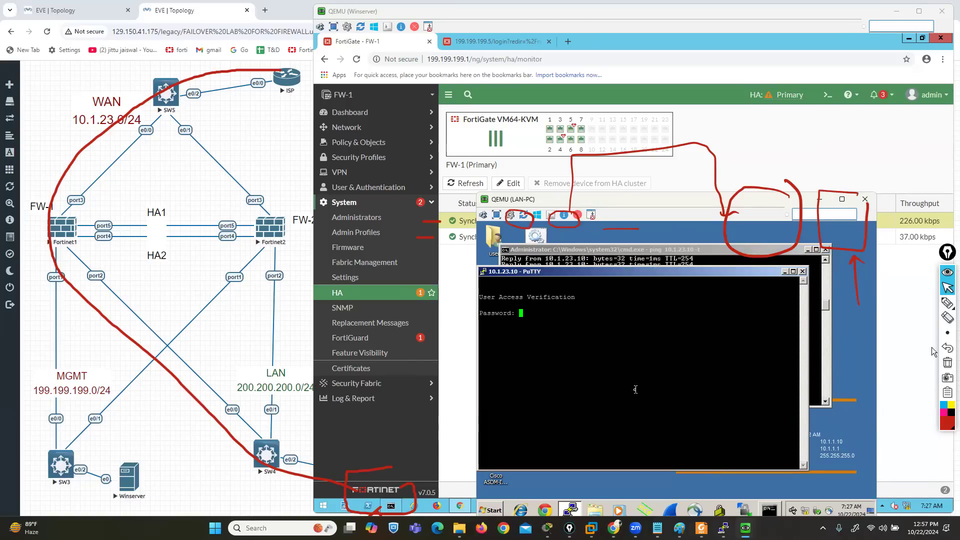
key("Return")
Return to FW-1's HA monitor, check the members' session counts, and clear the pen annotations
left_click(865, 199)
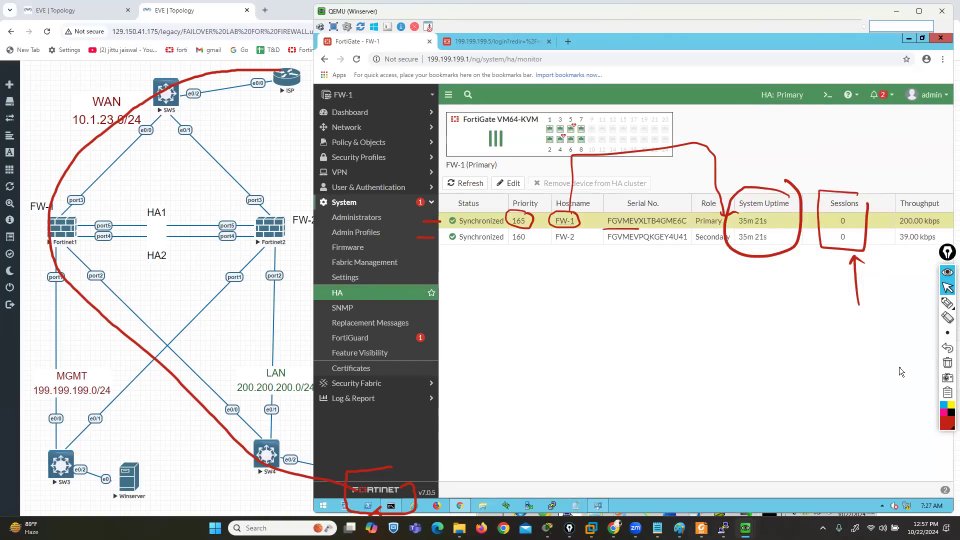
left_click(947, 363)
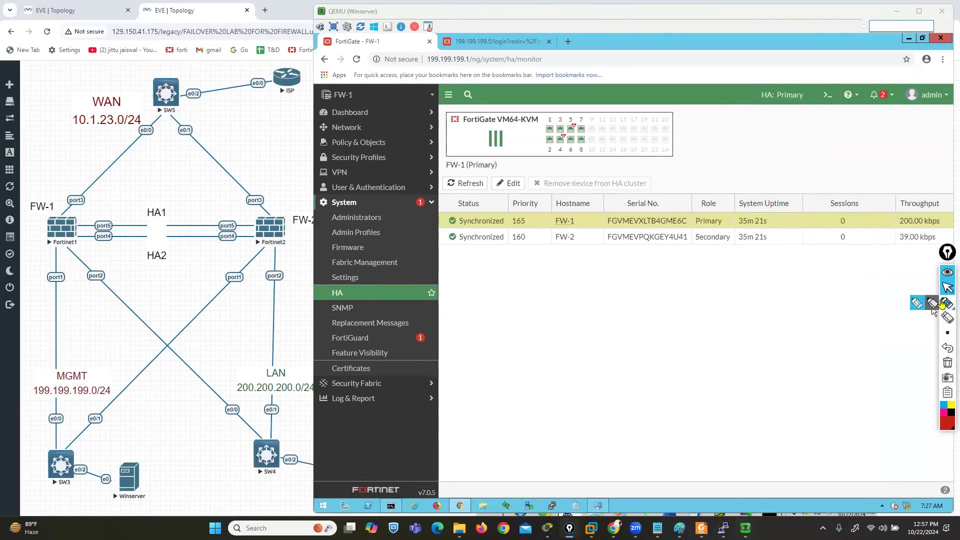
left_click(944, 304)
mouse_move(830, 227)
left_mouse_down()
mouse_move(856, 225)
mouse_move(825, 211)
mouse_move(828, 226)
left_mouse_up()
left_click(947, 363)
left_click(948, 288)
Open FW-1's firewall policies and inspect the traffic statistics of RULE-1 from LAN to WAN
left_click(359, 143)
left_click(356, 157)
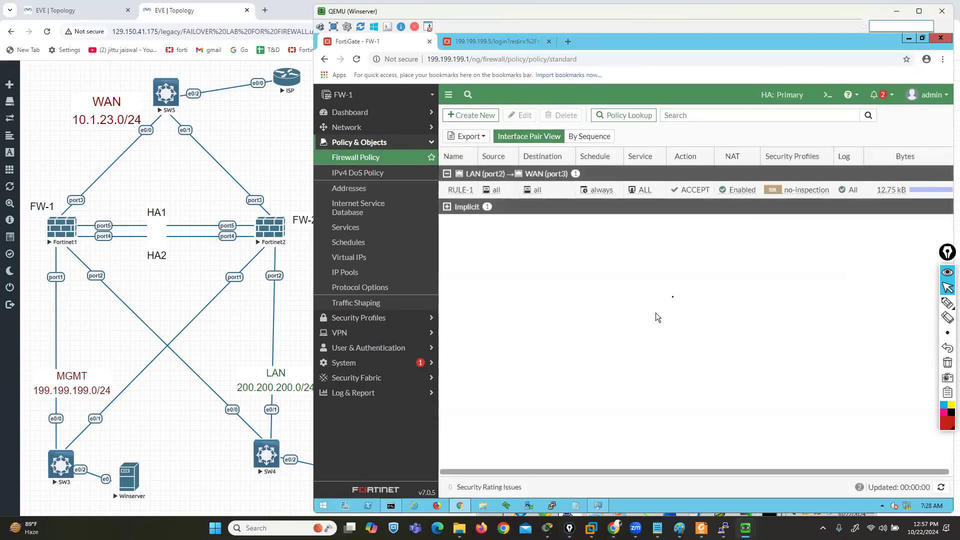
left_click(900, 190)
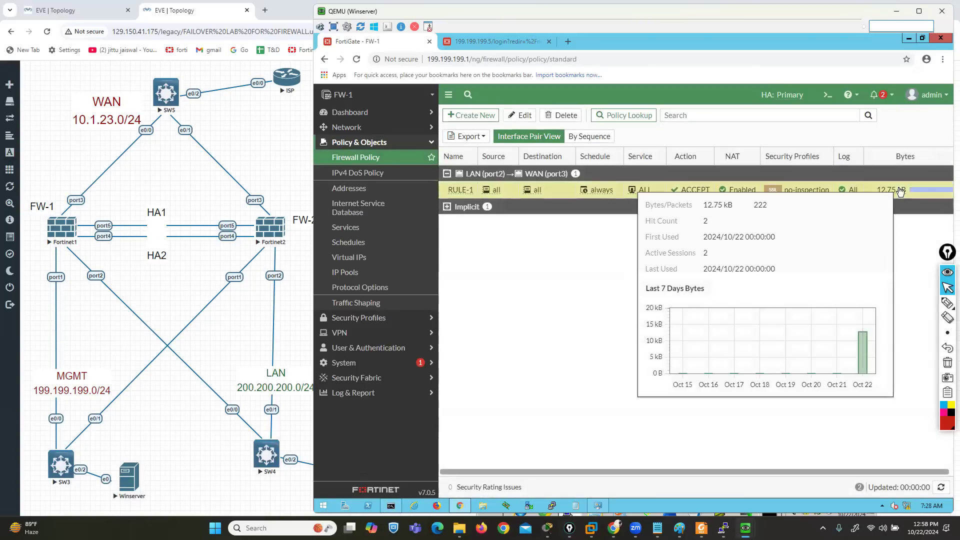
Check FW-1's forward traffic log, refreshing it several times
left_click(354, 390)
left_click(354, 250)
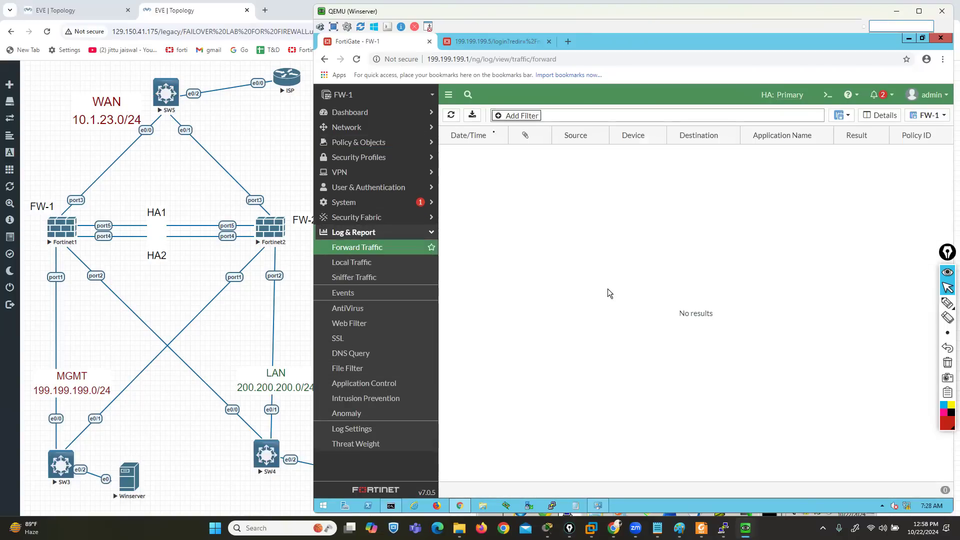
left_click(451, 116)
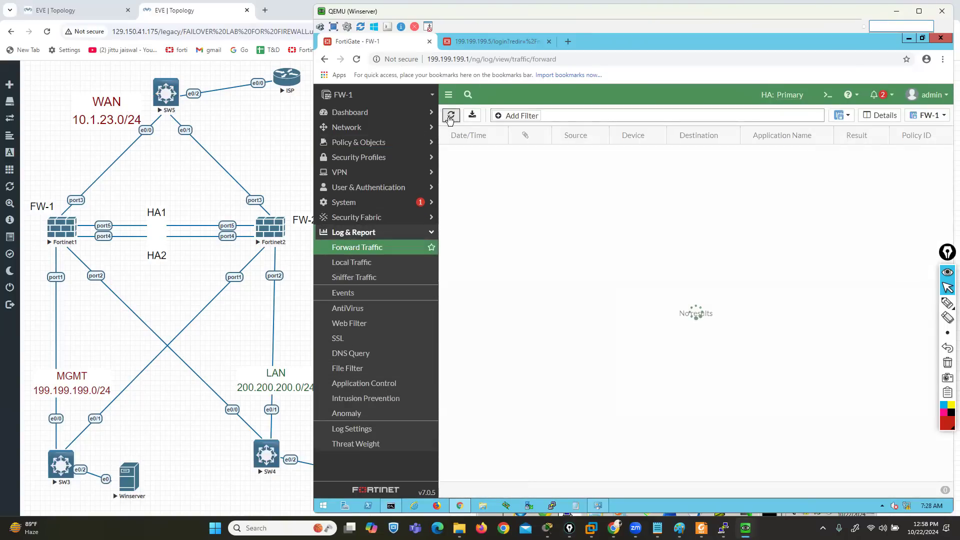
left_click(450, 116)
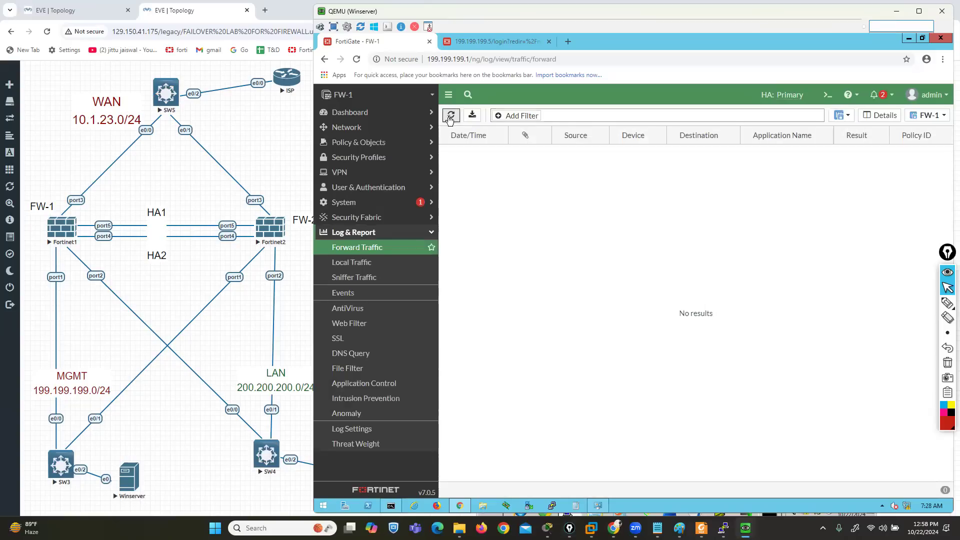
left_click(450, 117)
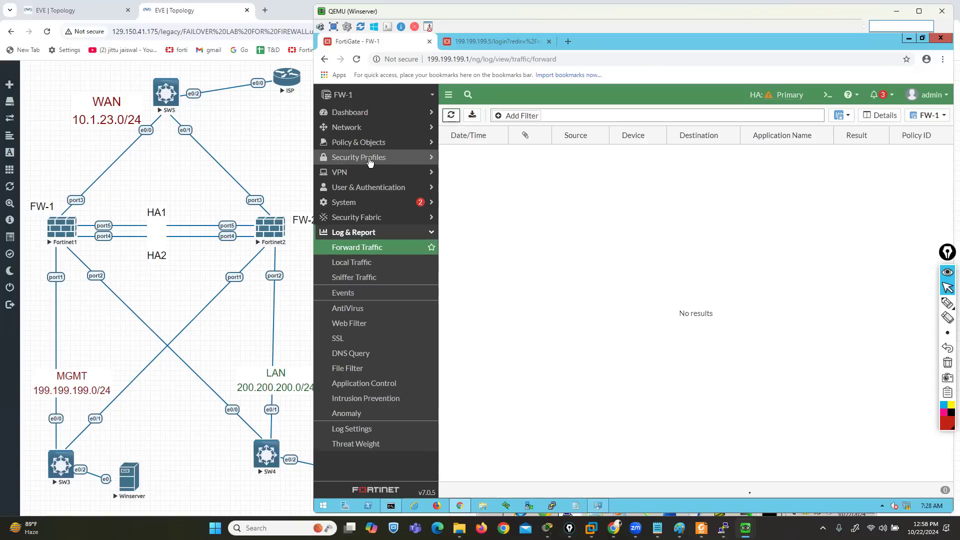
Return to the LAN-PC and close its PuTTY session to 10.1.23.10, keeping the continuous ping running
mouse_move(748, 512)
left_click(778, 492)
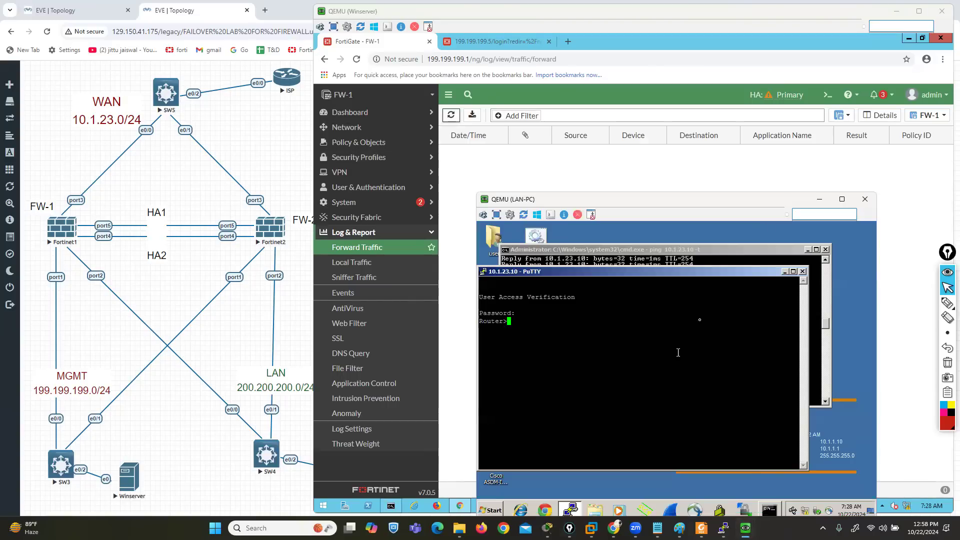
left_click(812, 275)
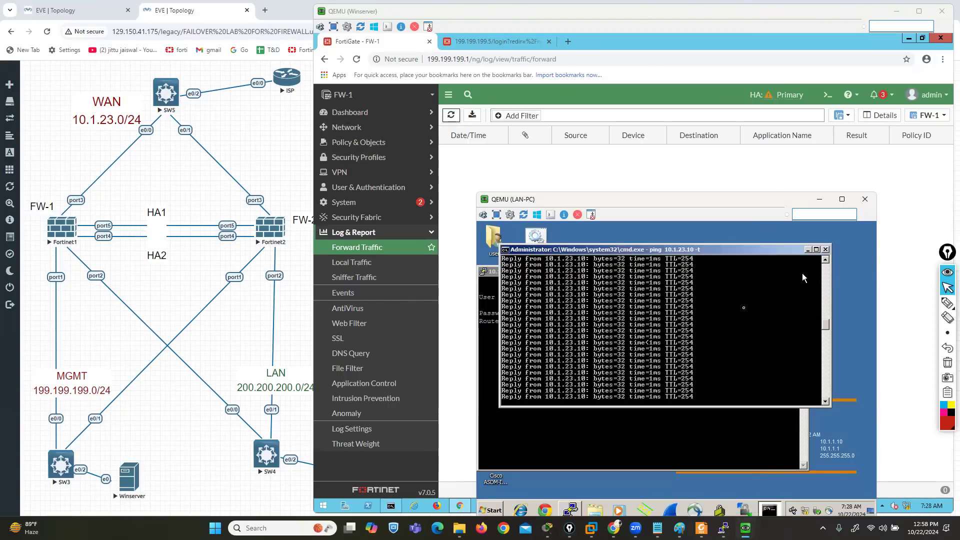
left_click(606, 425)
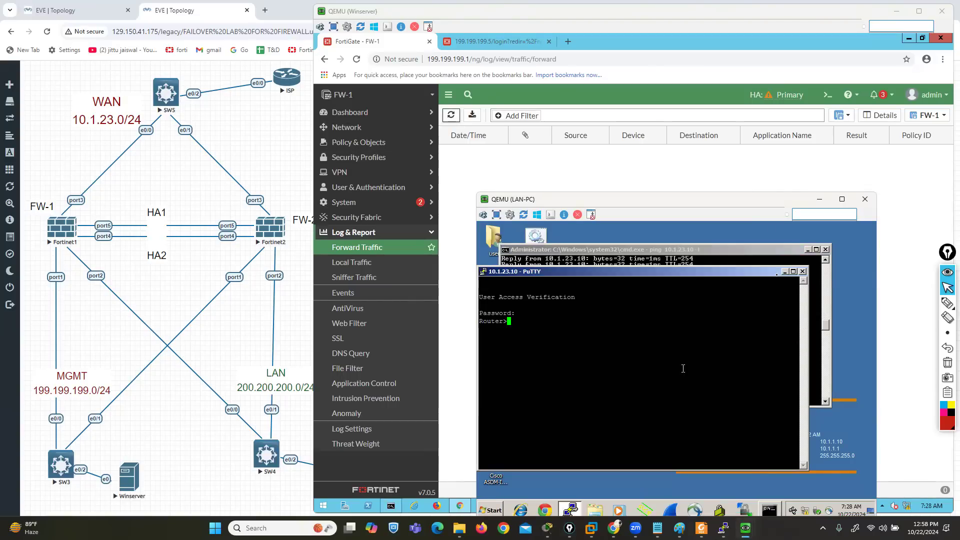
left_click(803, 271)
left_click(690, 395)
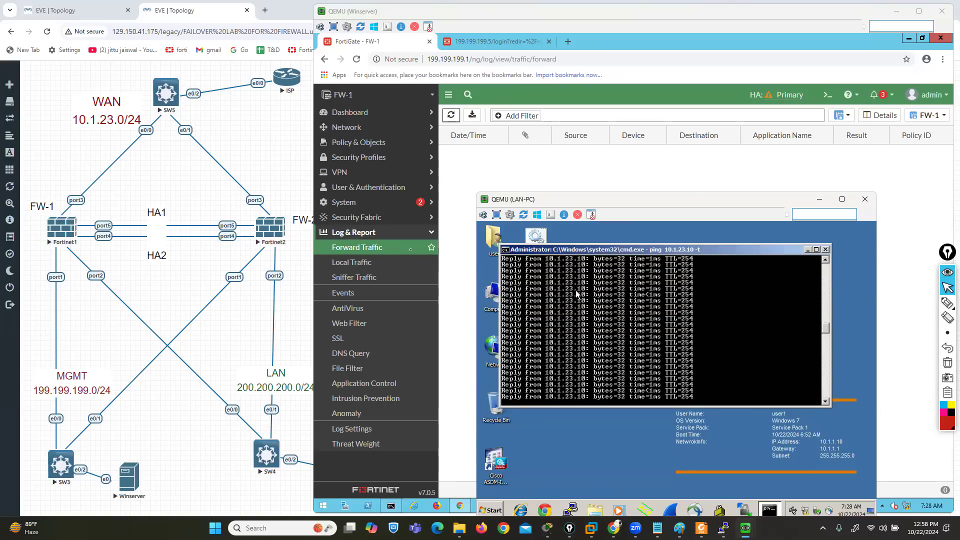
Stop the Fortinet1 node in the EVE-NG topology to trigger failover, and bring back the LAN-PC ping
left_click(64, 230)
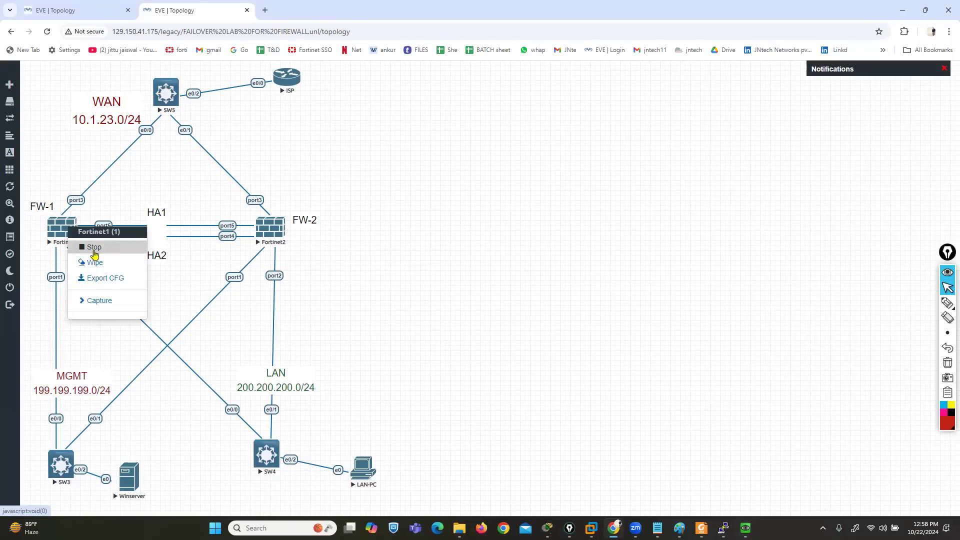
left_click(94, 248)
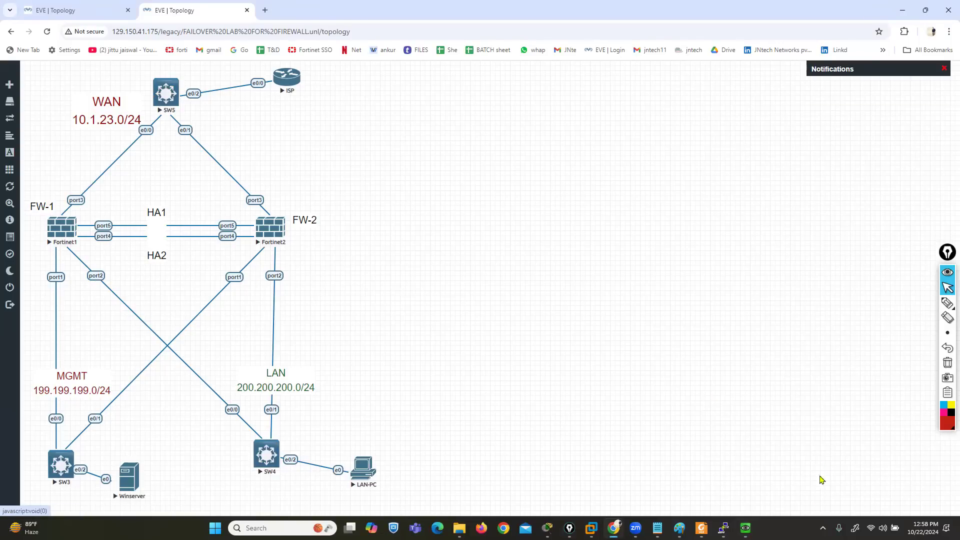
mouse_move(746, 528)
left_click(782, 480)
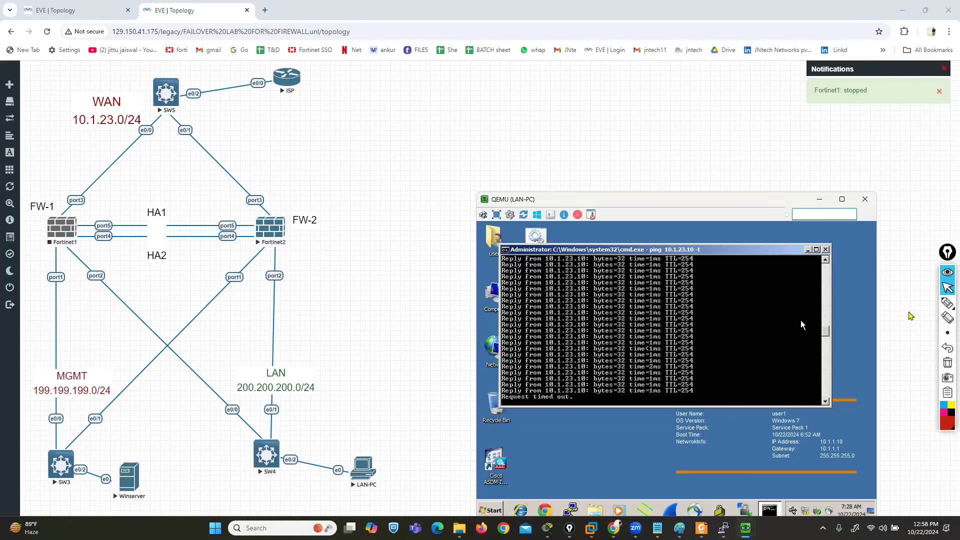
Examine the ping output around the failover, circling the affected replies with the pen, and clear the marks
left_click(948, 302)
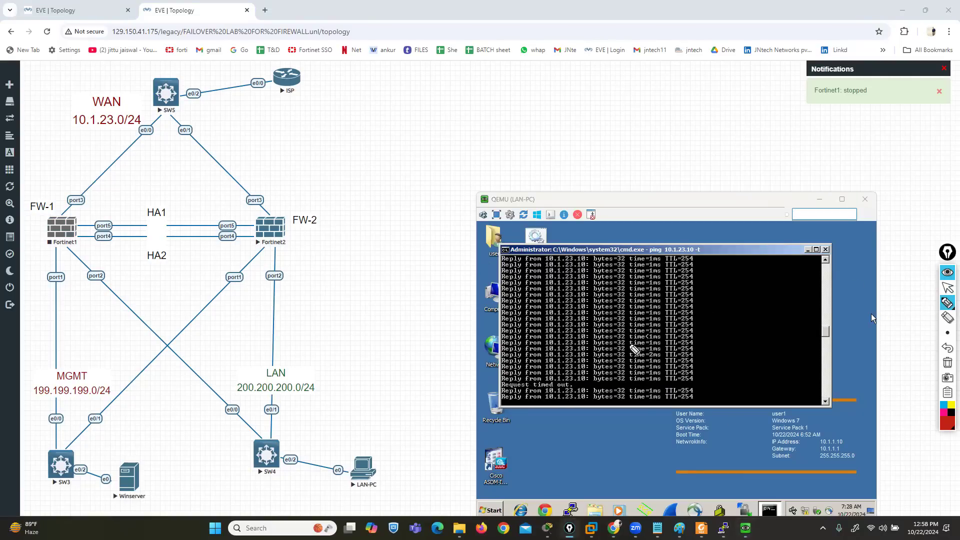
mouse_move(573, 369)
left_mouse_down()
mouse_move(523, 369)
mouse_move(494, 381)
mouse_move(558, 391)
mouse_move(598, 382)
left_mouse_up()
left_click(948, 364)
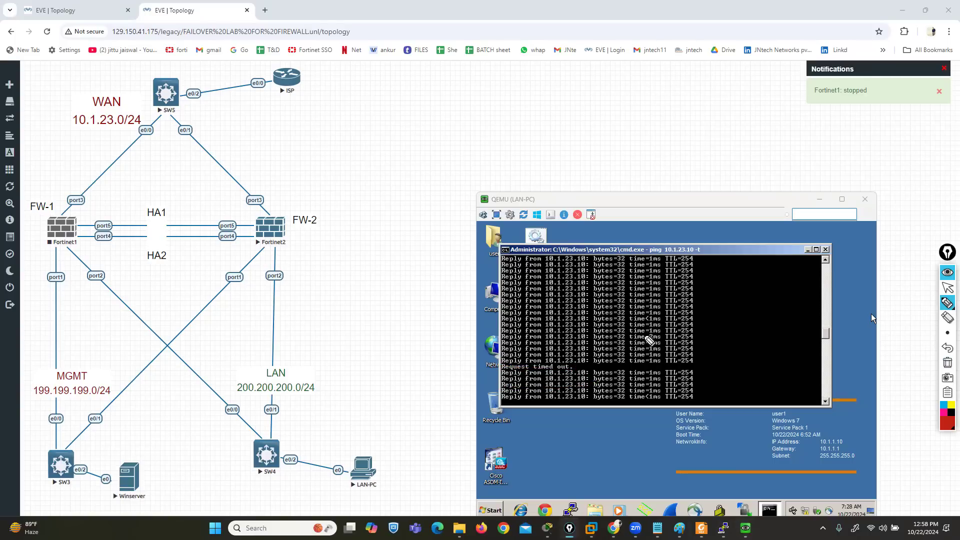
mouse_move(621, 315)
left_mouse_down()
mouse_move(520, 316)
mouse_move(503, 356)
mouse_move(556, 376)
mouse_move(714, 354)
mouse_move(609, 306)
left_mouse_up()
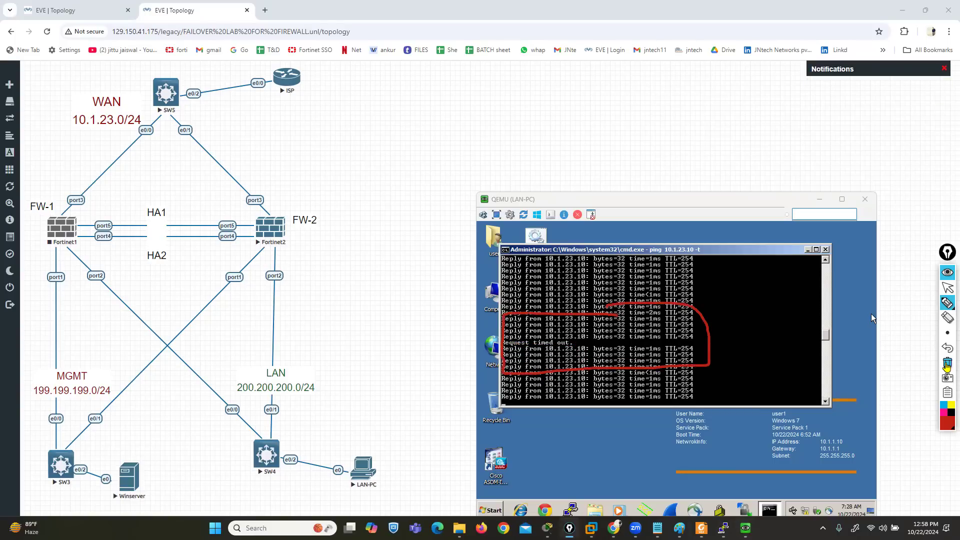
left_click(948, 362)
left_click(948, 288)
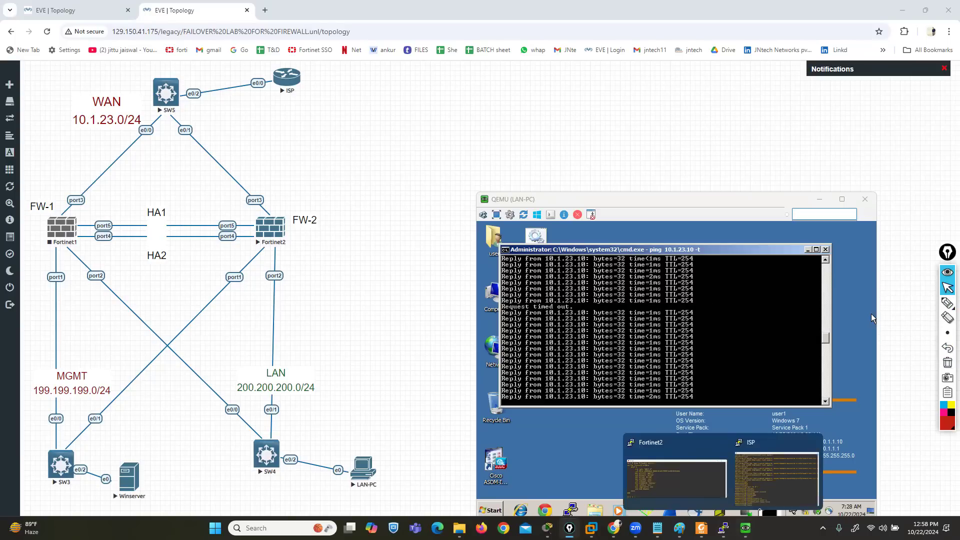
Switch to the Winserver and log in to the FortiGate at 199.199.199.1 as admin with the account password
mouse_move(746, 528)
left_click(695, 478)
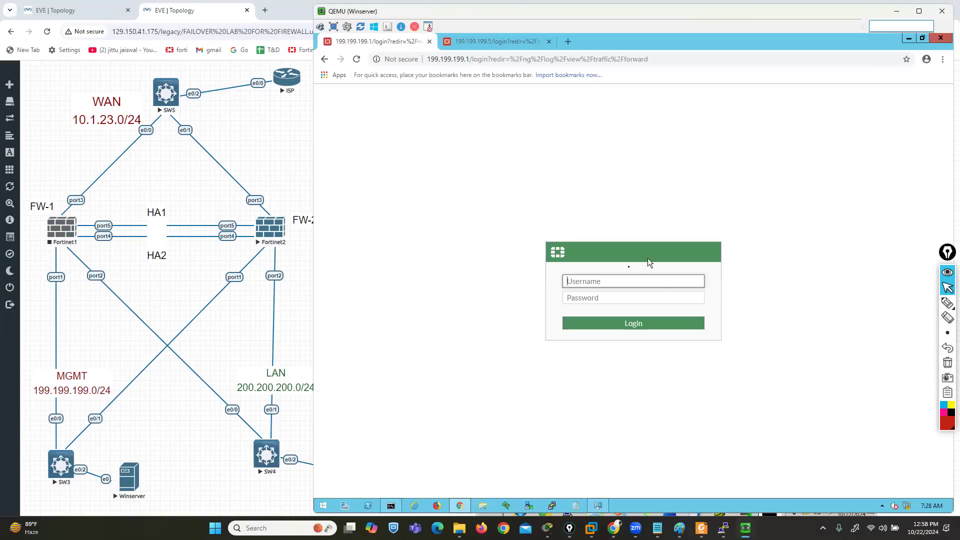
type("admin")
key("Tab")
type("a")
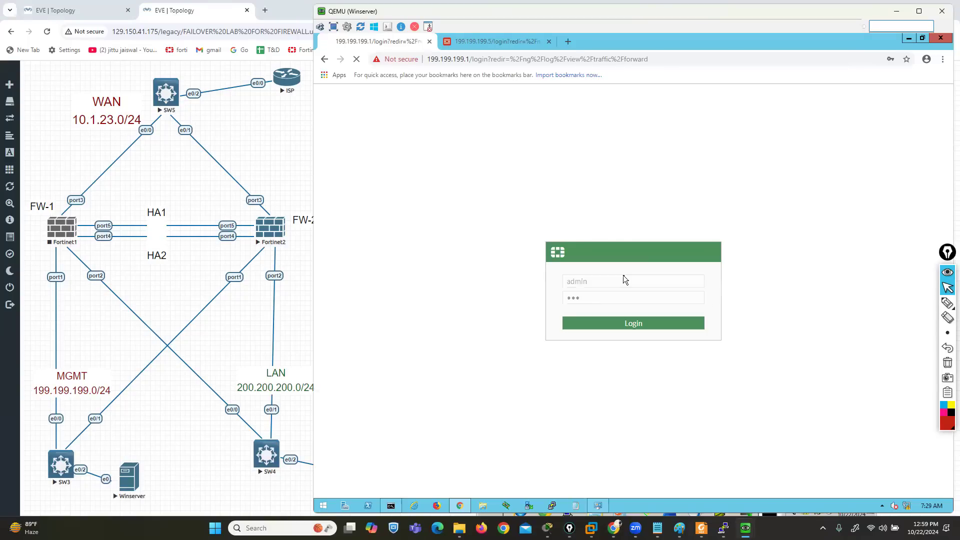
key("Return")
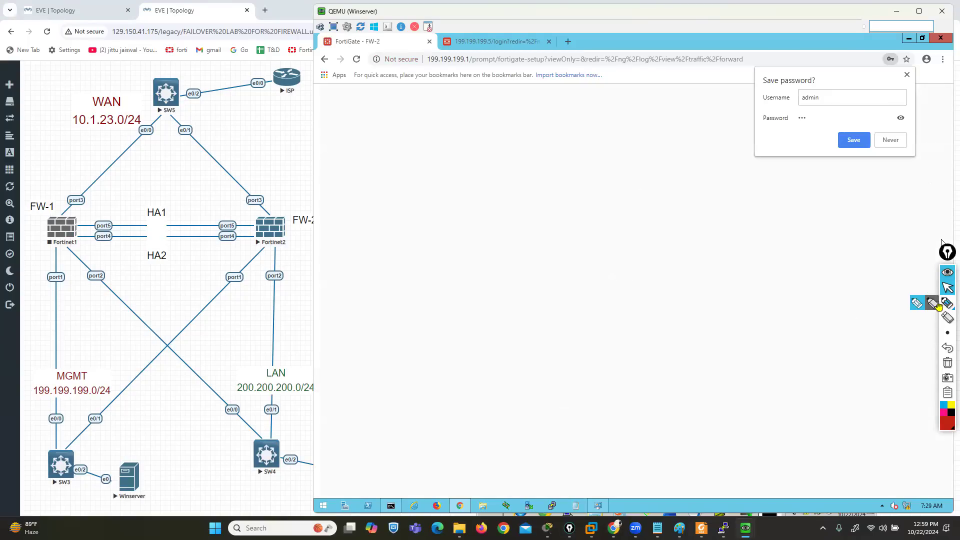
Circle the 199.199.199.1 address with the pen, clear the mark, and dismiss the FortiOS 7.0.0 overview
left_click(948, 302)
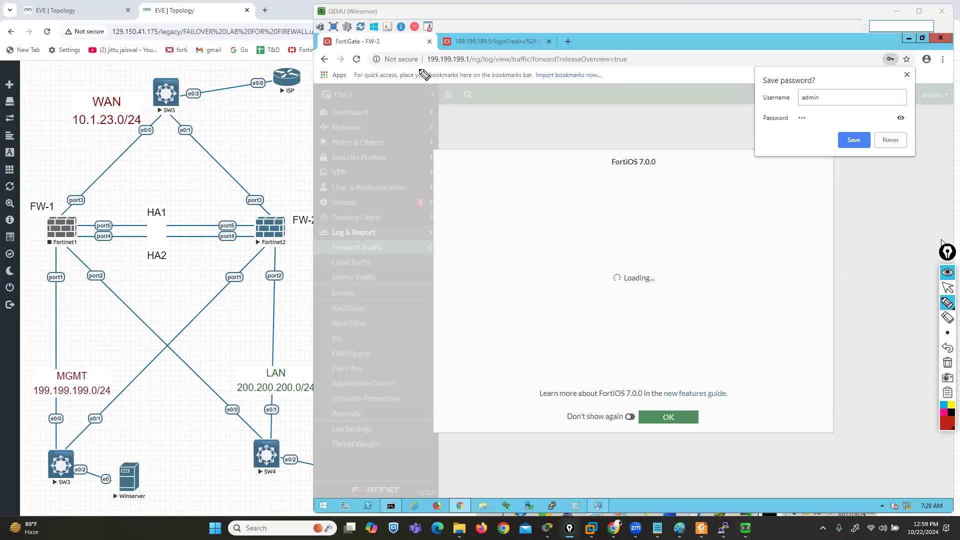
mouse_move(418, 67)
left_mouse_down()
mouse_move(482, 66)
mouse_move(495, 48)
mouse_move(409, 55)
mouse_move(480, 67)
left_mouse_up()
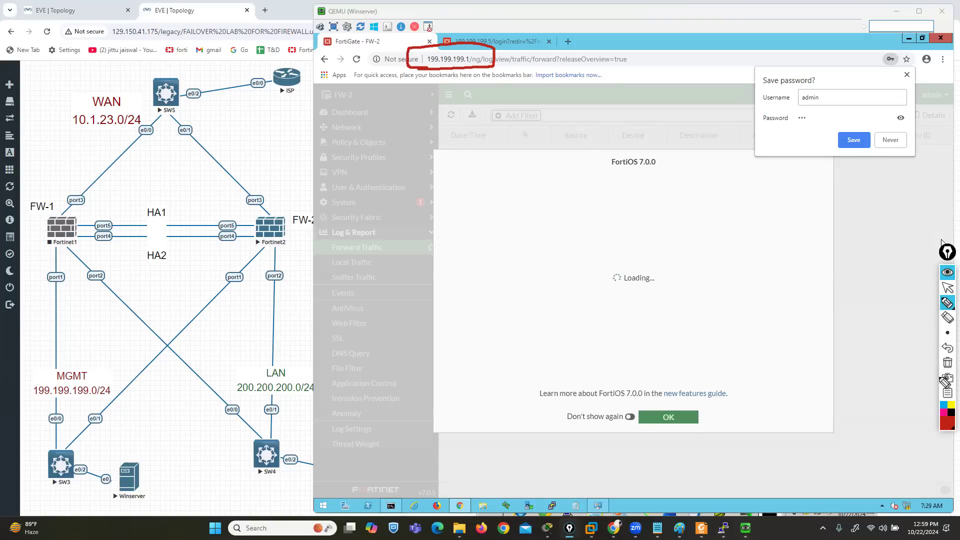
left_click(948, 362)
left_click(947, 287)
left_click(668, 417)
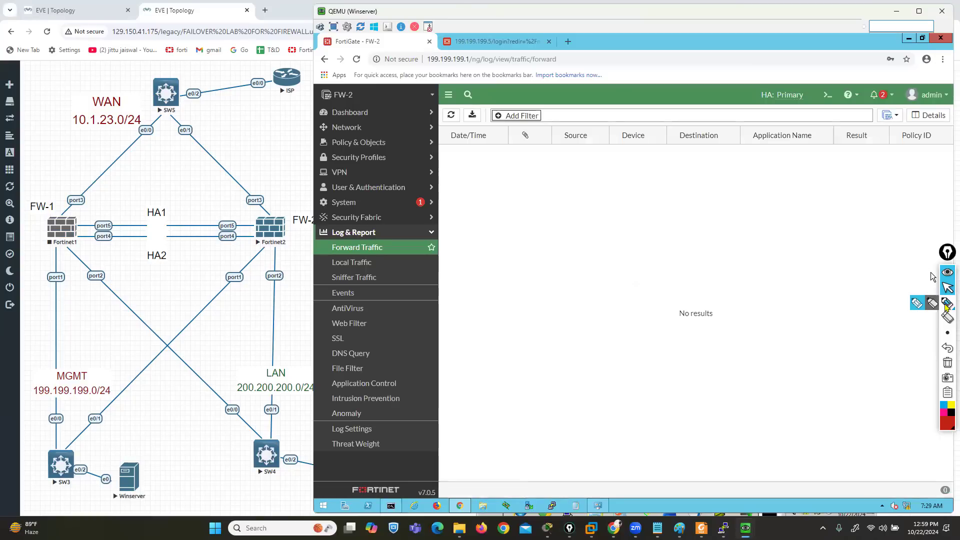
Circle the FW-2 hostname with the pen and open the System HA status page
left_click(916, 303)
mouse_move(371, 91)
left_mouse_down()
mouse_move(324, 85)
mouse_move(321, 108)
mouse_move(364, 98)
mouse_move(356, 84)
left_mouse_up()
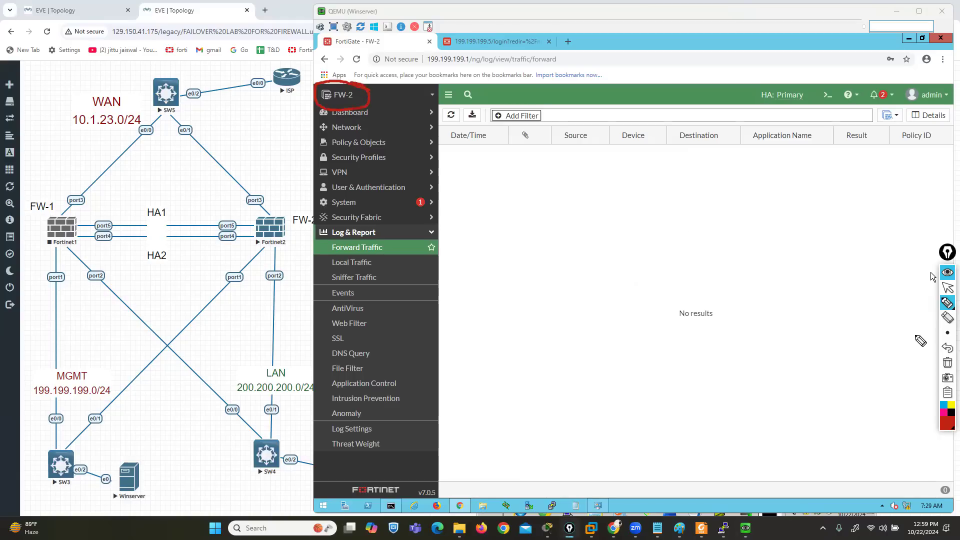
left_click(948, 288)
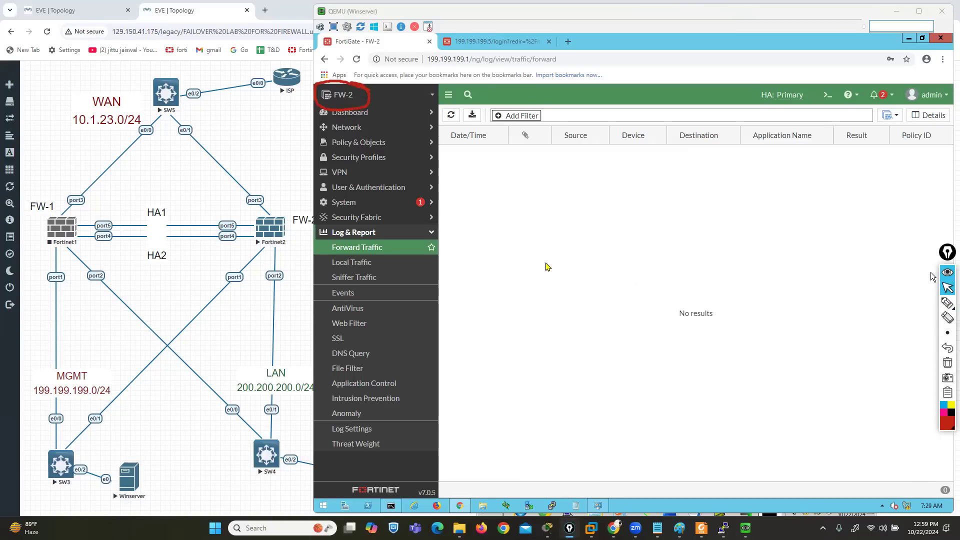
left_click(350, 205)
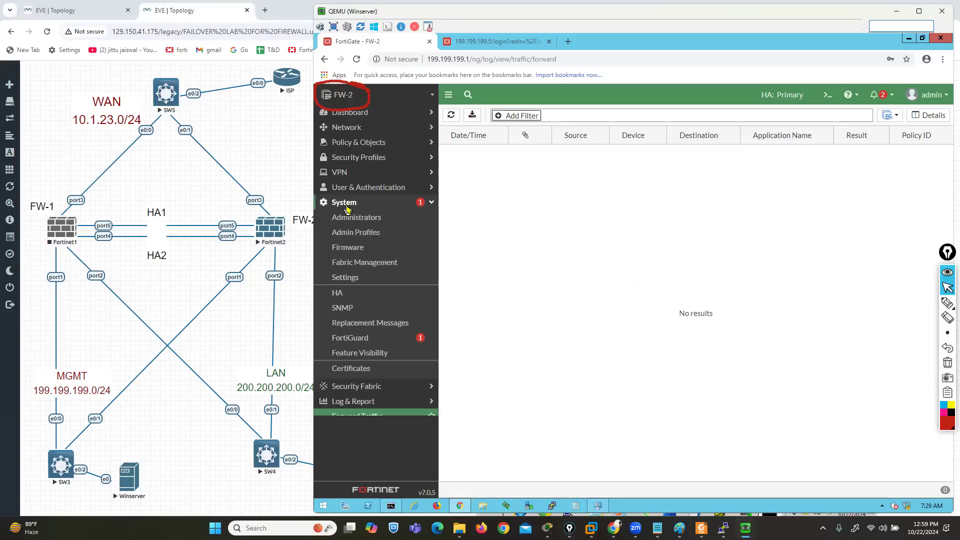
left_click(358, 293)
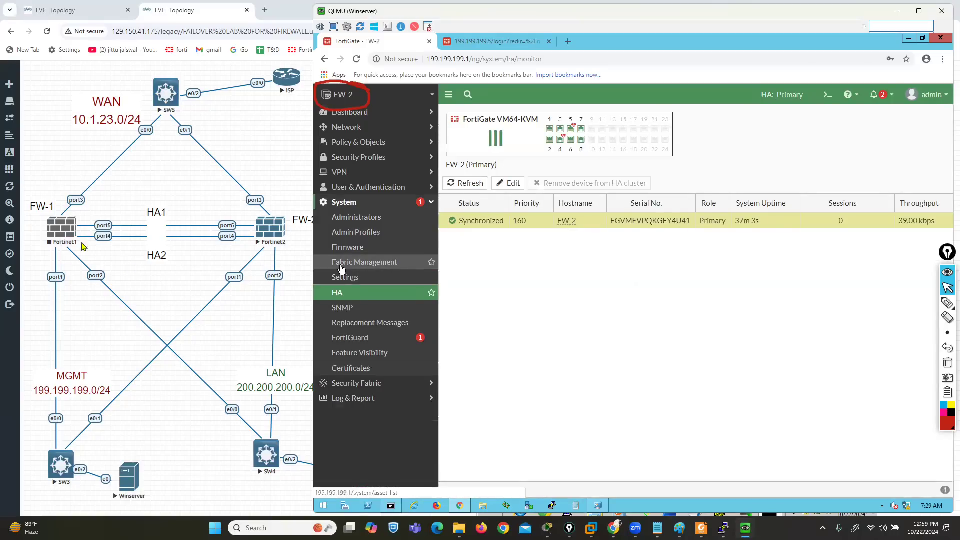
Start the Fortinet1 node in the EVE-NG topology and open its console beside the diagram
right_click(56, 233)
left_click(82, 259)
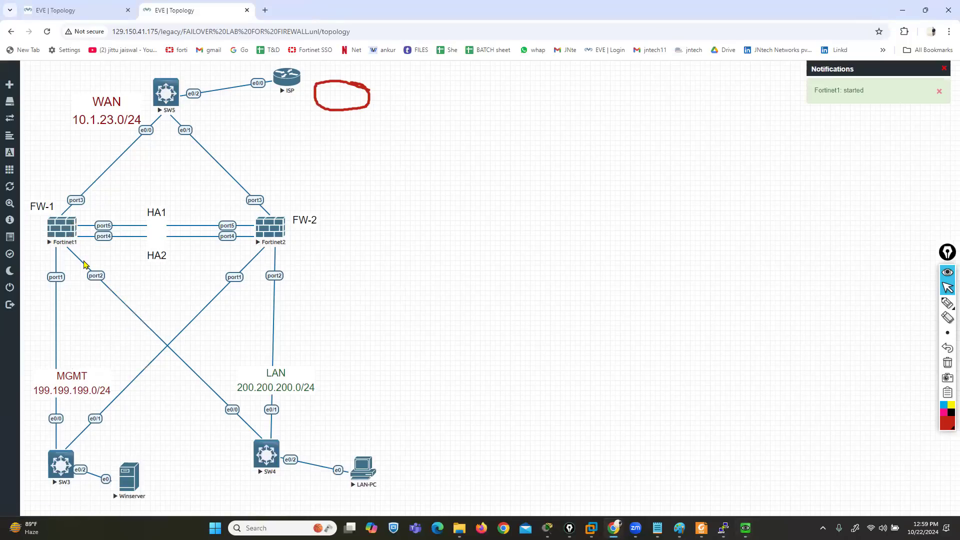
left_click(64, 233)
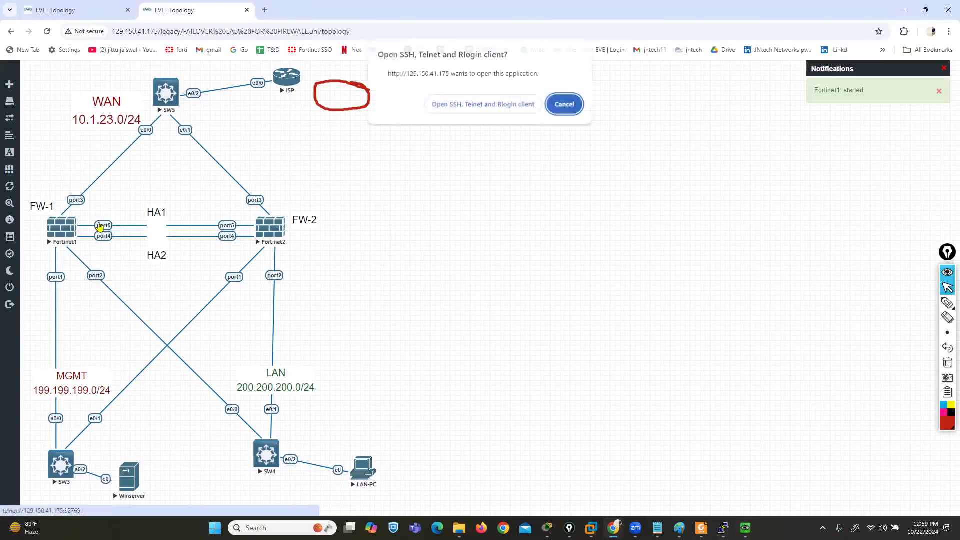
left_click(451, 105)
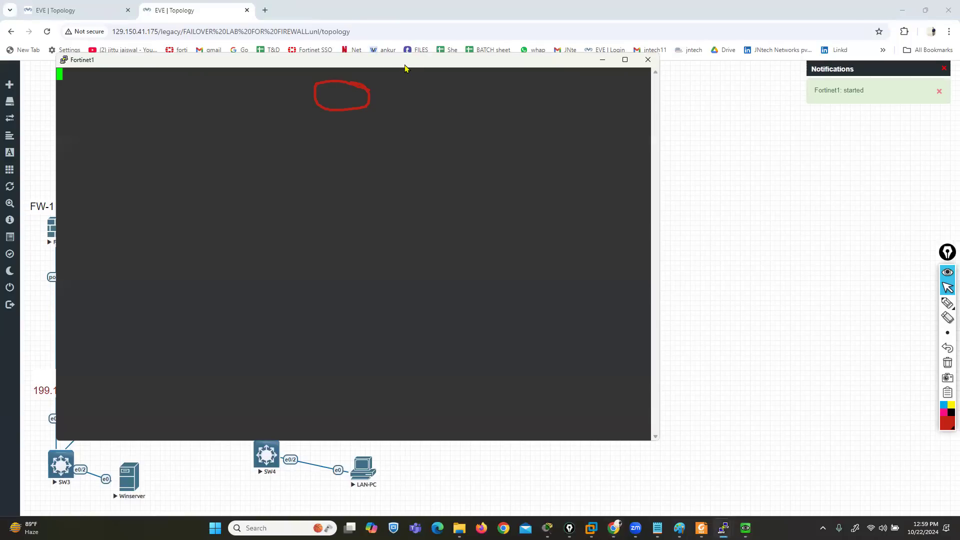
left_click_drag(405, 69, 664, 80)
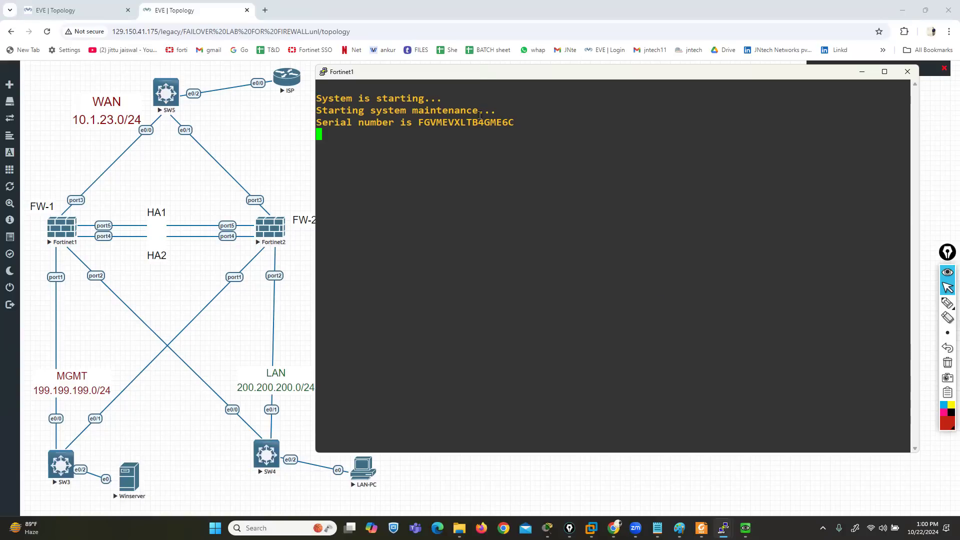
left_click_drag(474, 72, 445, 49)
Bring up the Winserver, return to the Fortinet1 console, and log in to FW-1 as admin with the account password
mouse_move(724, 529)
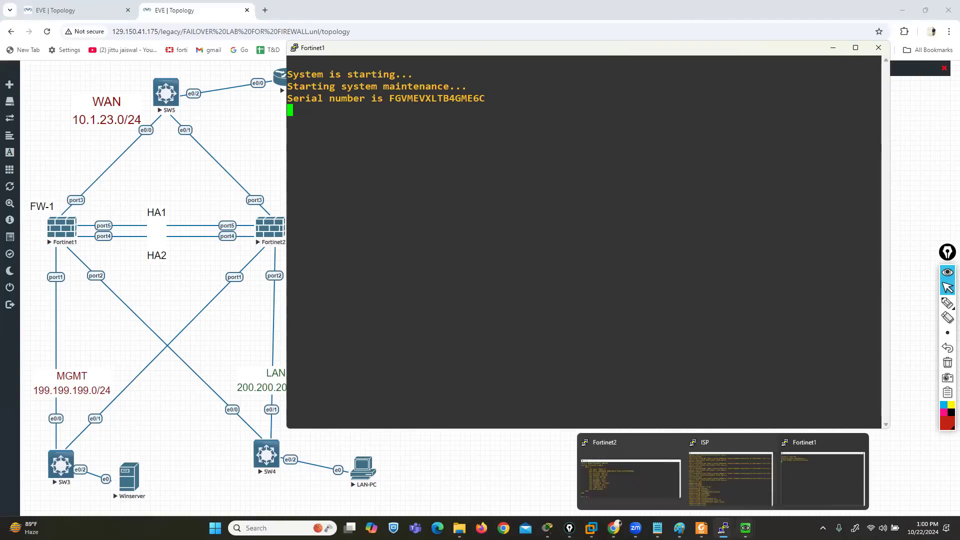
left_click(715, 504)
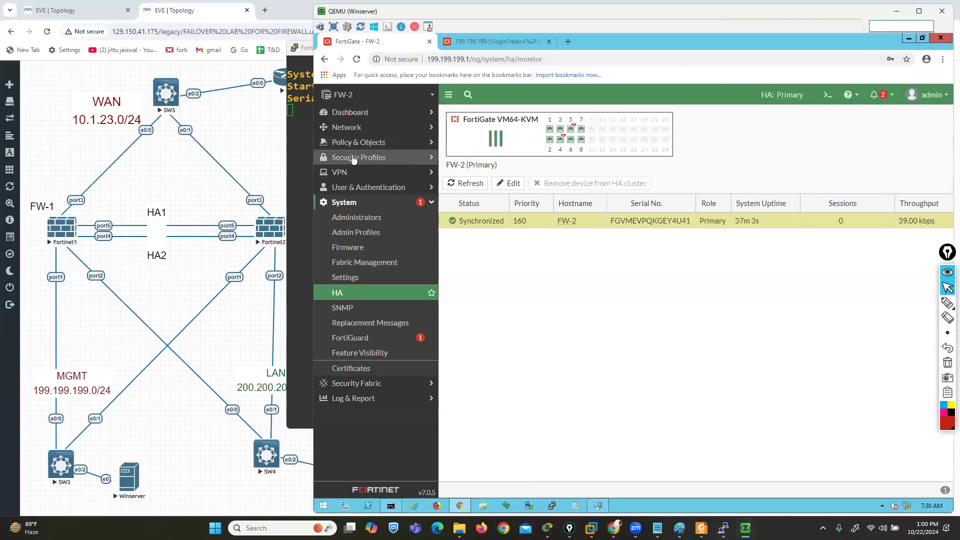
left_click(295, 136)
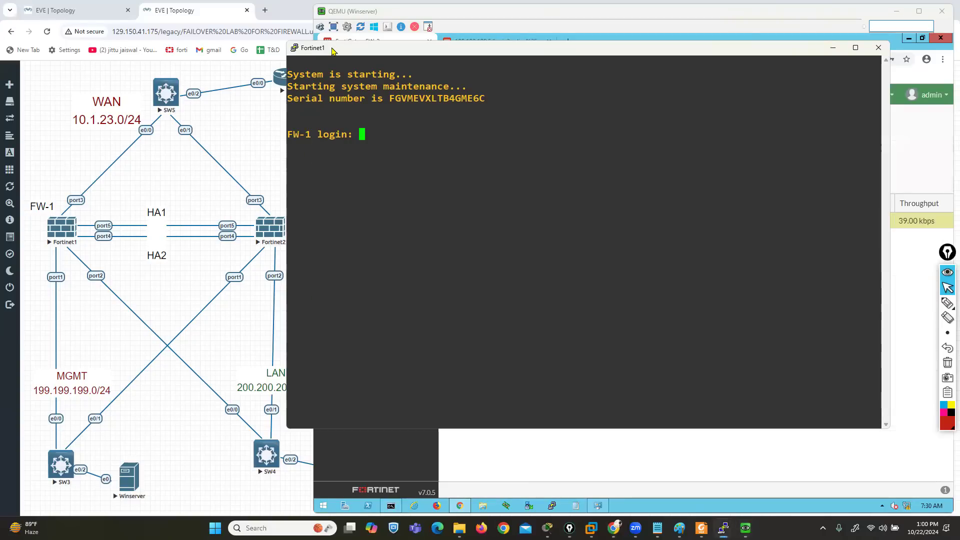
left_click_drag(332, 51, 195, 46)
type("admin")
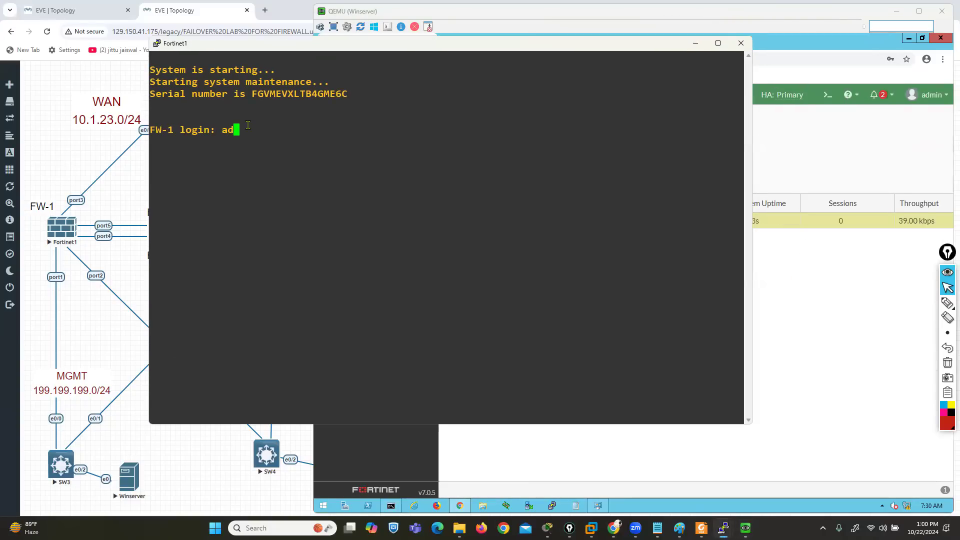
key("Return")
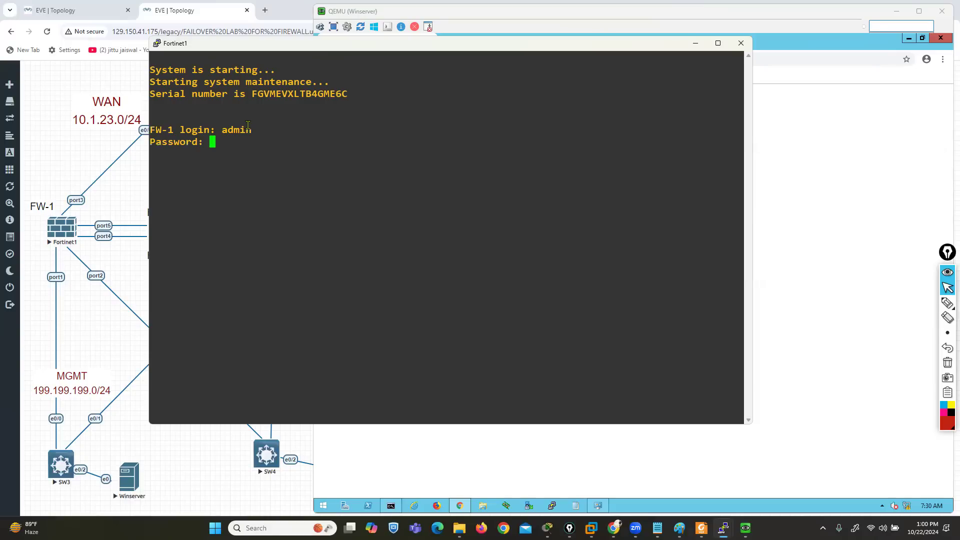
key("Return")
Log back in to the FortiGate web interface on the Winserver as admin with the account password, declining to save it, and dismiss the overview
left_click(785, 289)
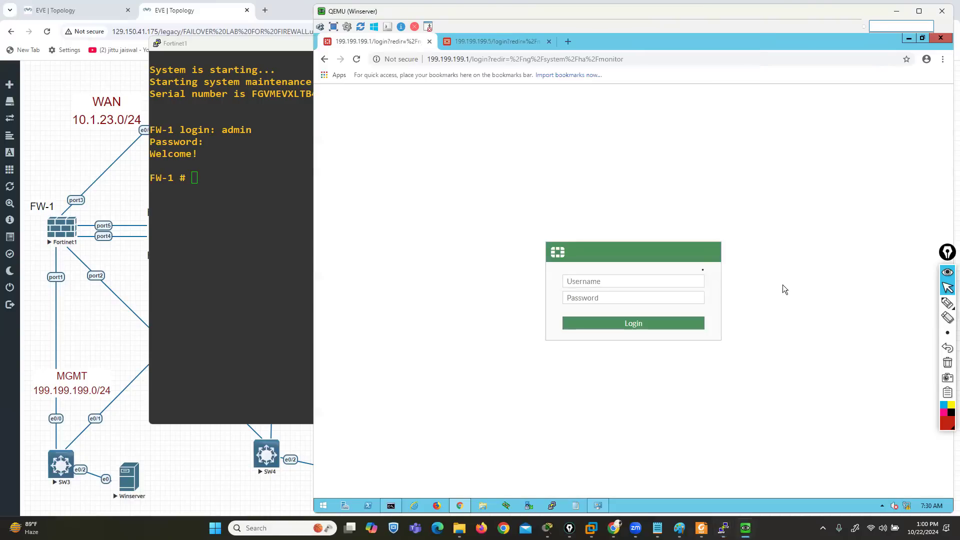
left_click(656, 280)
key("Tab")
key("Return")
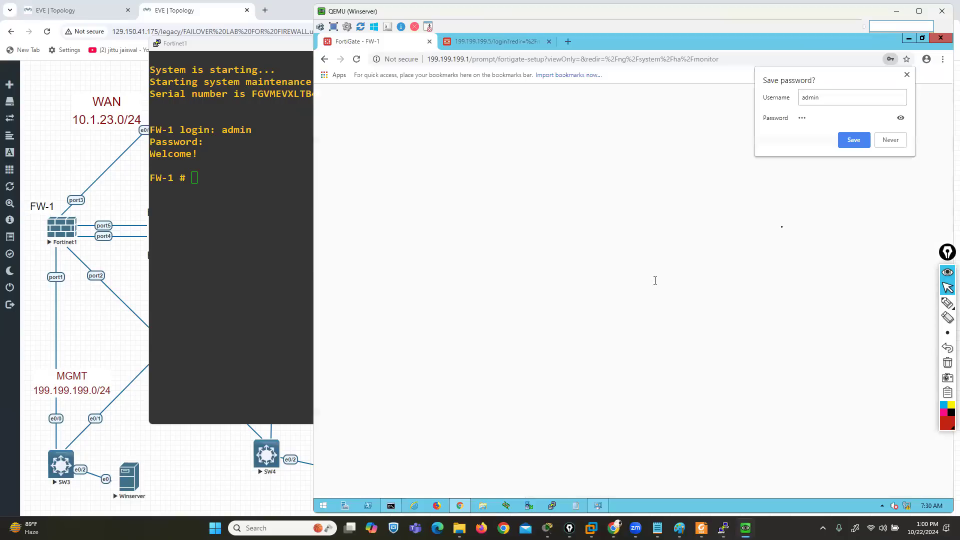
left_click(895, 140)
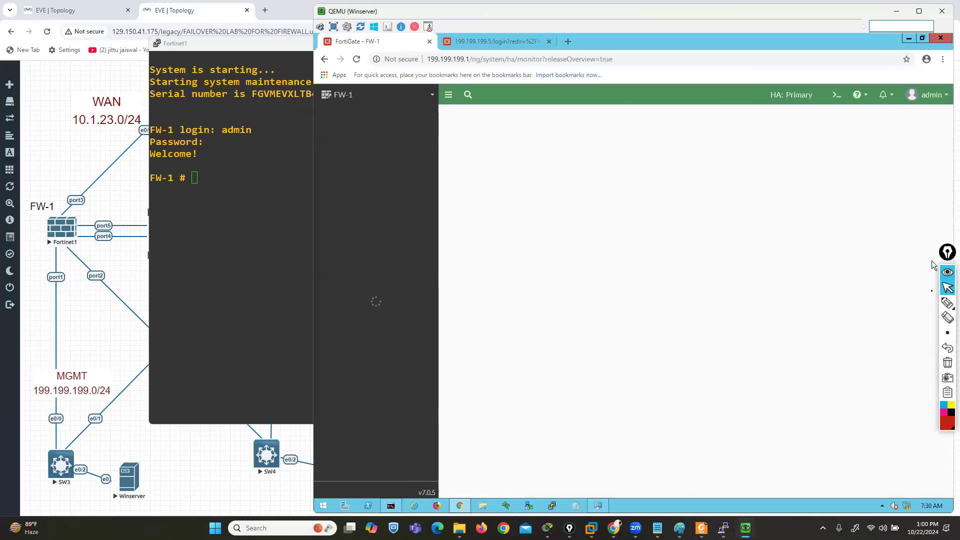
mouse_move(945, 303)
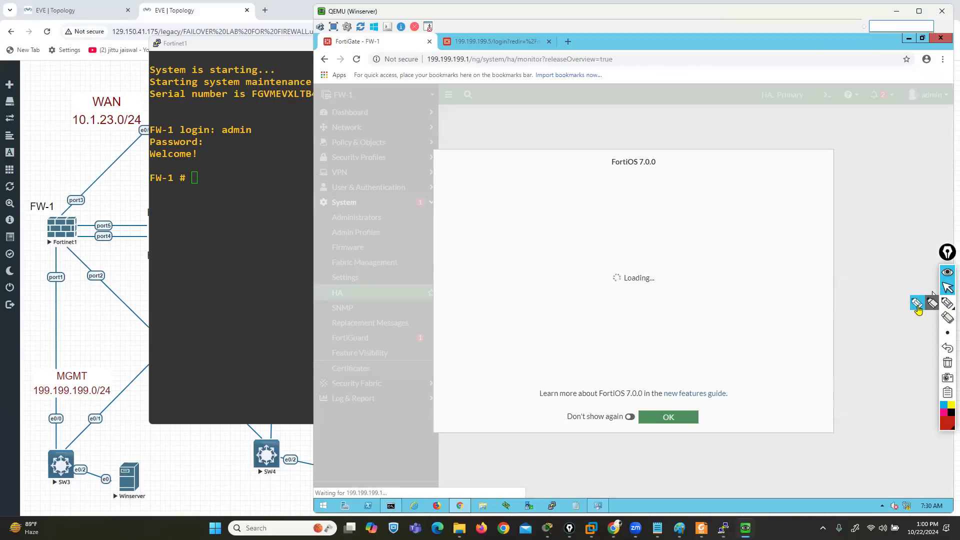
left_click(663, 417)
Circle the FW-1 hostname and review the HA member list, clear the mark, and minimize the Fortinet1 console
left_click(921, 304)
mouse_move(323, 102)
left_mouse_down()
mouse_move(361, 105)
mouse_move(348, 87)
mouse_move(327, 103)
left_mouse_up()
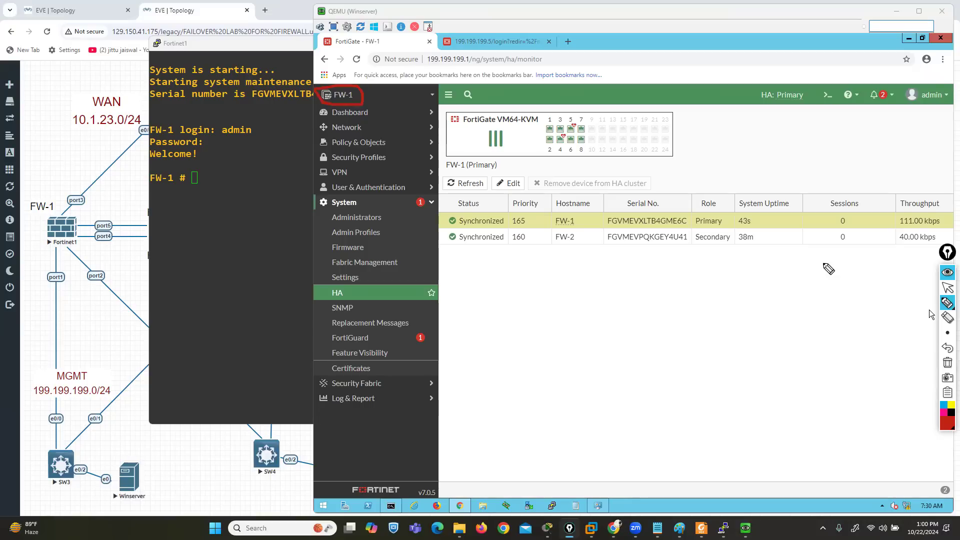
left_click(948, 287)
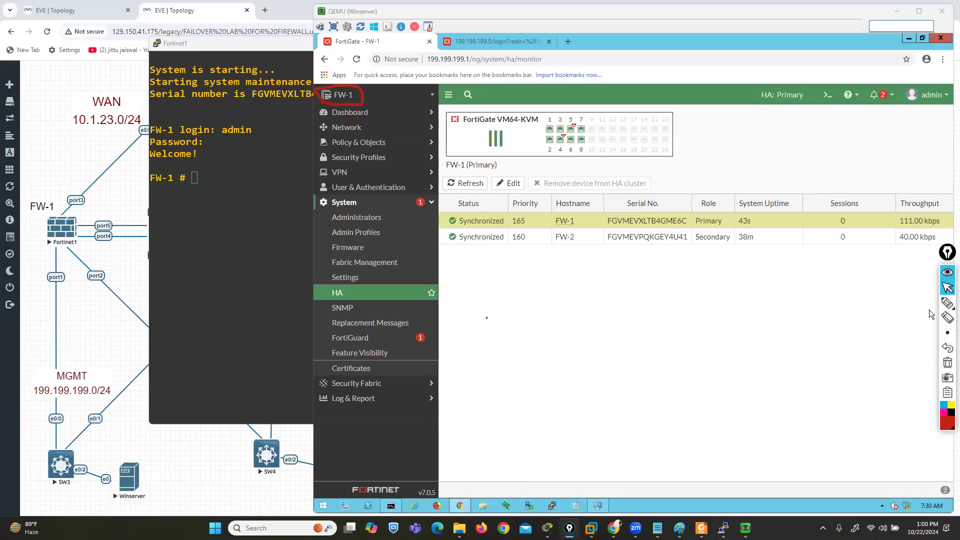
left_click(232, 206)
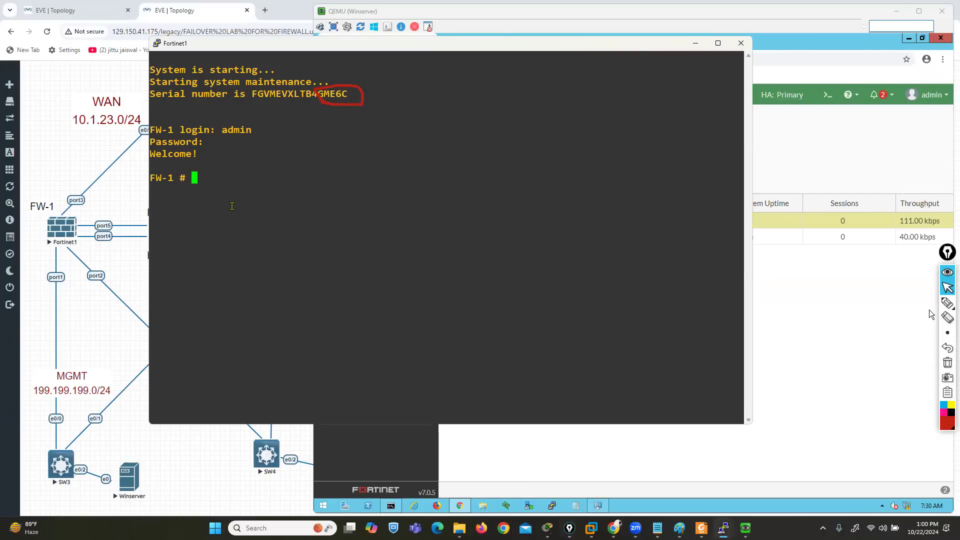
left_click(948, 363)
left_click(694, 44)
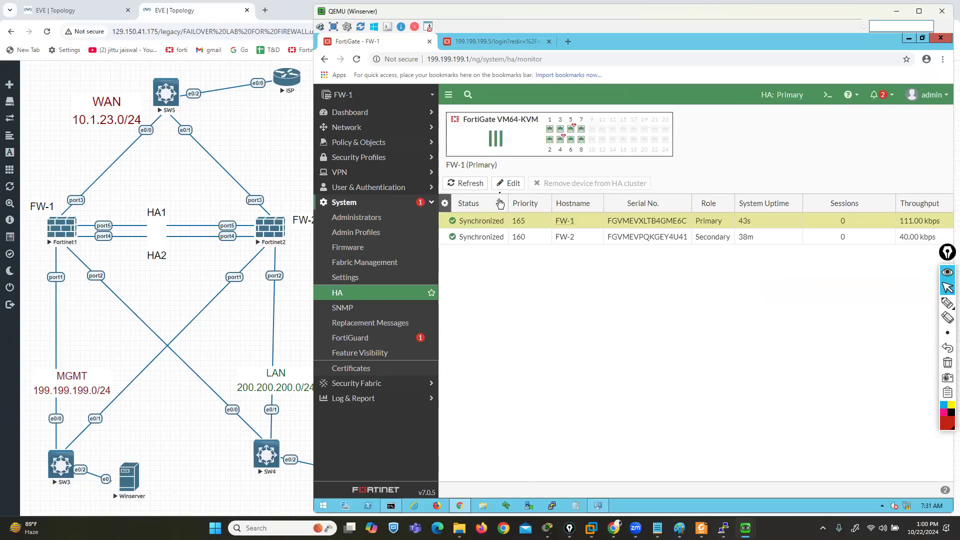
Open the HA cluster settings of FW-1 for editing and set the mode to Active-Active
left_click(508, 184)
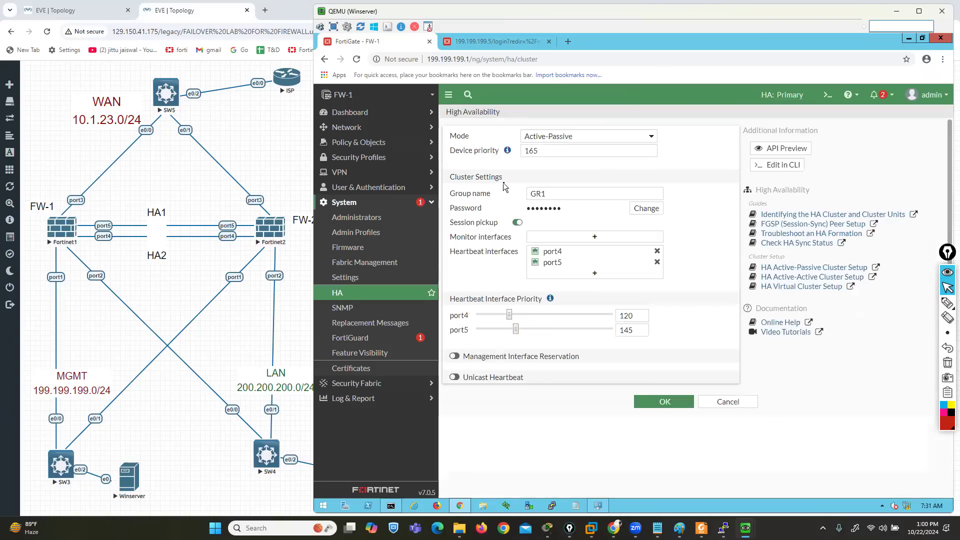
left_click(623, 136)
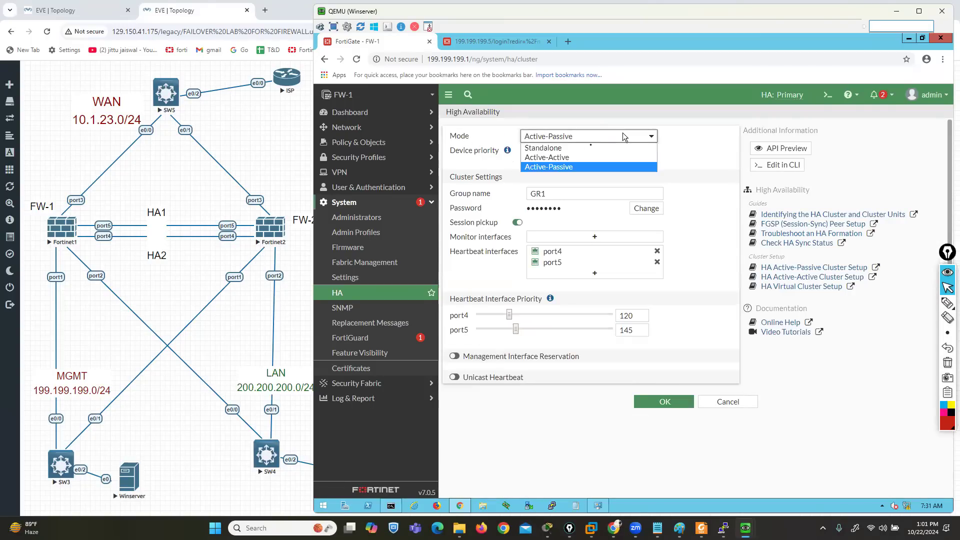
left_click(552, 158)
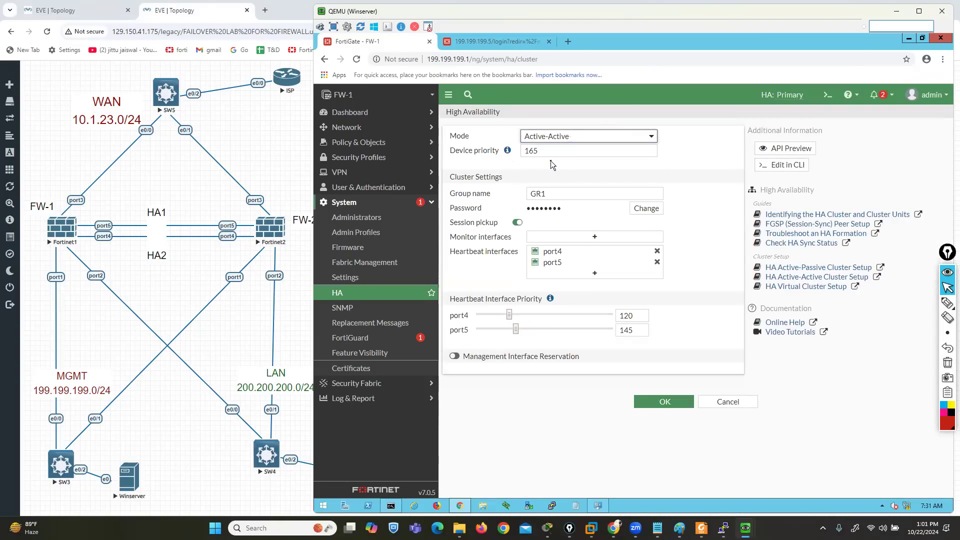
Circle the device priority, cluster and heartbeat settings with the pen, and clear the mark
mouse_move(947, 305)
left_click(918, 307)
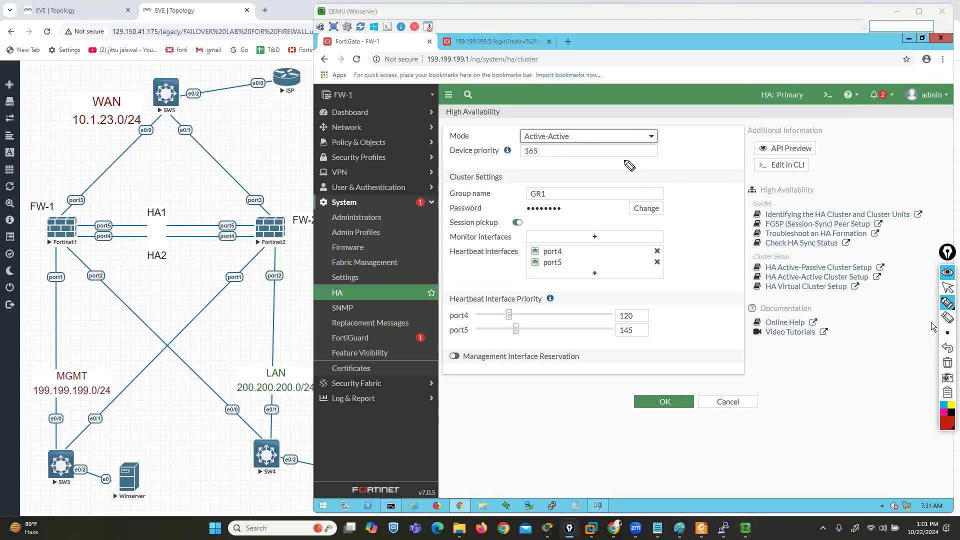
mouse_move(520, 142)
left_mouse_down()
mouse_move(453, 142)
mouse_move(453, 345)
mouse_move(707, 327)
mouse_move(701, 172)
mouse_move(555, 146)
mouse_move(506, 153)
left_mouse_up()
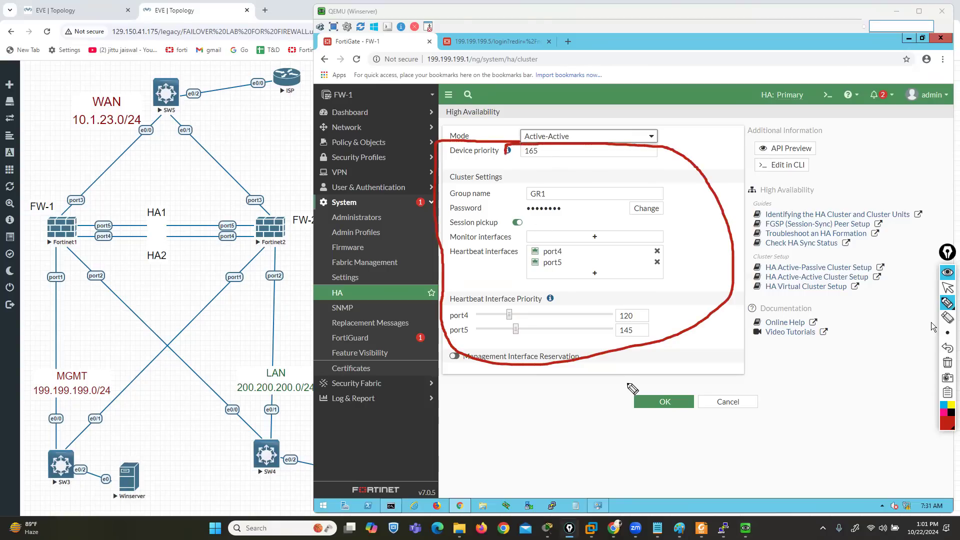
left_click(947, 362)
left_click(947, 289)
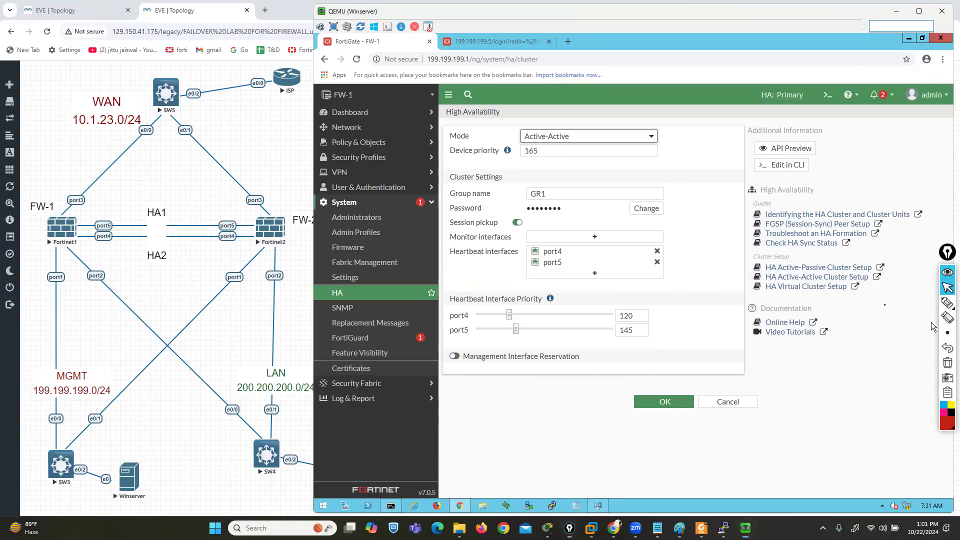
Write a bracketed A/P and box the device priority with the pen, clear these marks, and underline the Active-Active mode
left_click(947, 303)
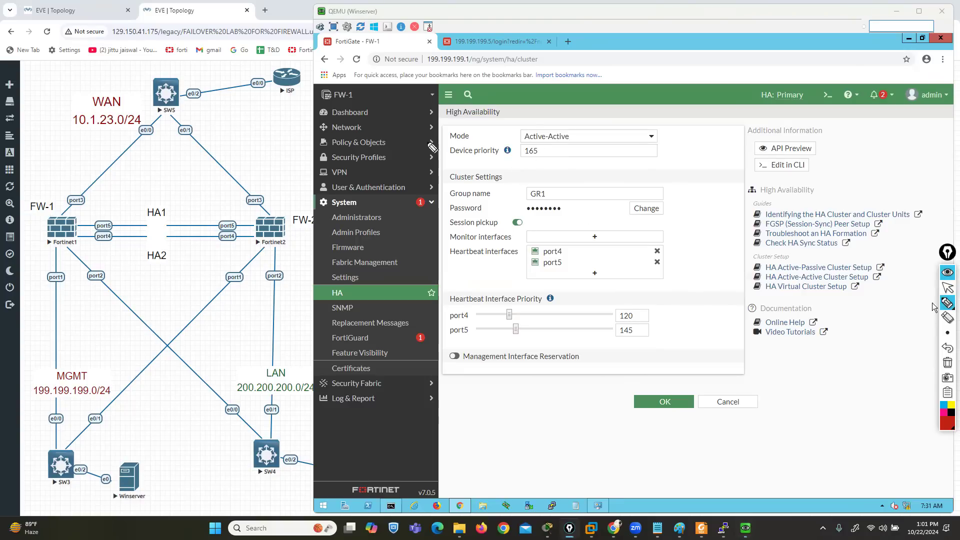
mouse_move(457, 136)
left_mouse_down()
mouse_move(482, 131)
mouse_move(494, 146)
mouse_move(510, 133)
left_mouse_up()
left_click_drag(515, 99, 531, 153)
left_click_drag(453, 93, 451, 138)
left_click(948, 290)
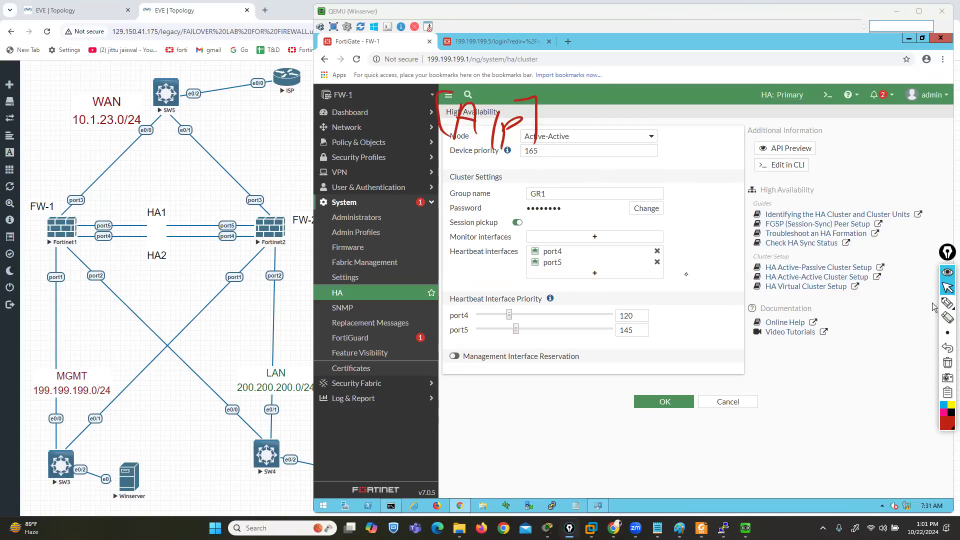
left_click(948, 303)
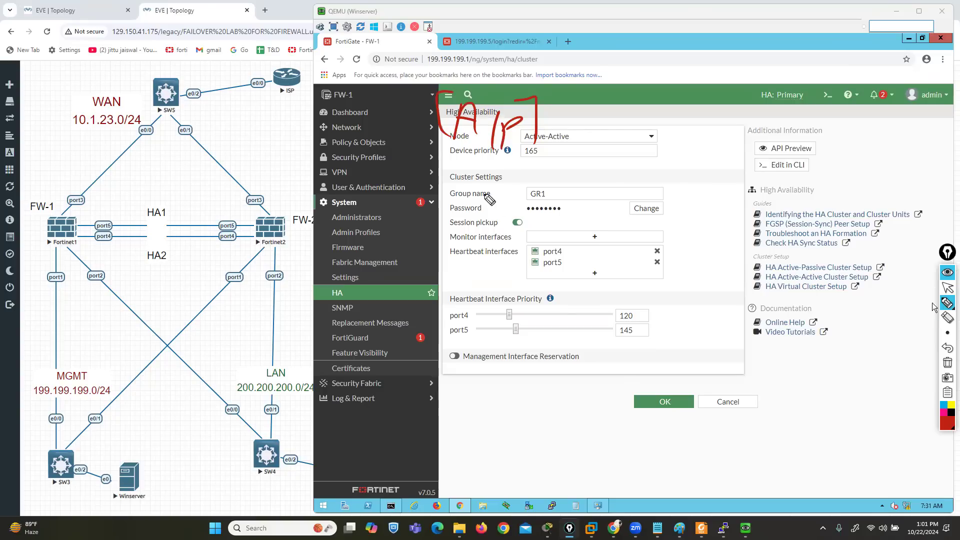
mouse_move(457, 167)
left_mouse_down()
mouse_move(553, 159)
mouse_move(490, 151)
mouse_move(449, 169)
left_mouse_up()
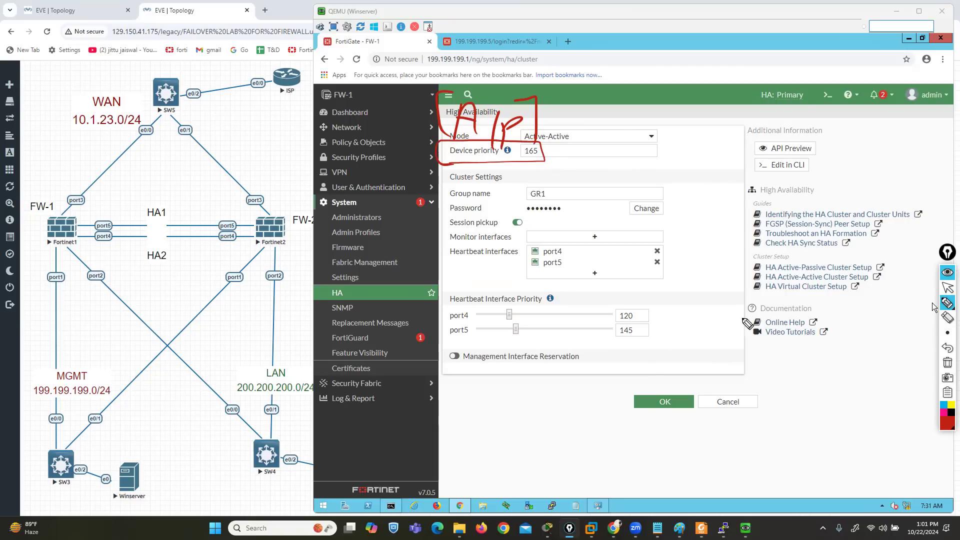
left_click(948, 364)
left_click_drag(520, 143, 564, 142)
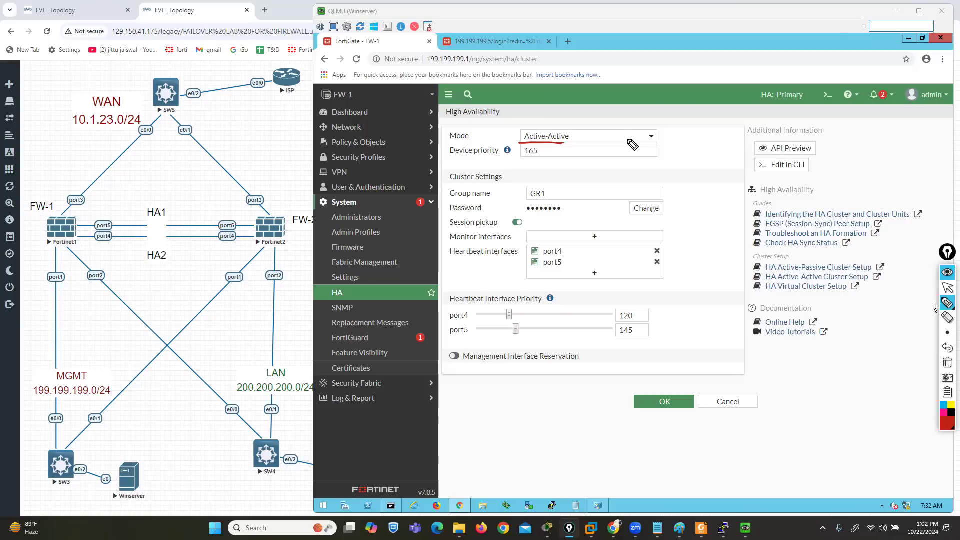
Clear the underline below the HA mode and write HSRP, VRRP and GLBP in red over the topology
left_click(947, 363)
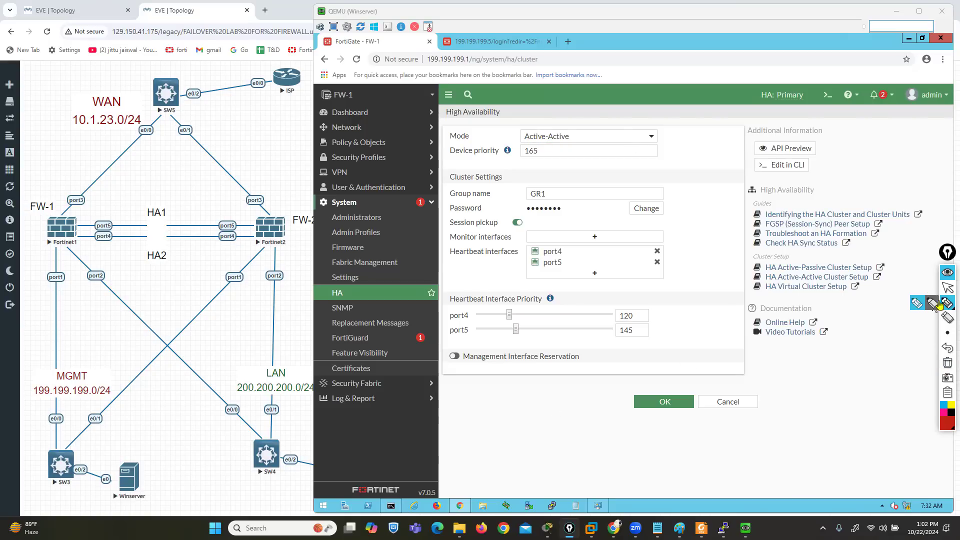
left_click(932, 303)
mouse_move(137, 354)
left_mouse_down()
mouse_move(139, 386)
mouse_move(168, 371)
mouse_move(207, 395)
mouse_move(197, 373)
left_mouse_up()
mouse_move(133, 409)
left_mouse_down()
mouse_move(165, 408)
mouse_move(181, 431)
mouse_move(213, 420)
left_mouse_up()
mouse_move(154, 441)
left_mouse_down()
mouse_move(151, 465)
mouse_move(236, 469)
left_mouse_up()
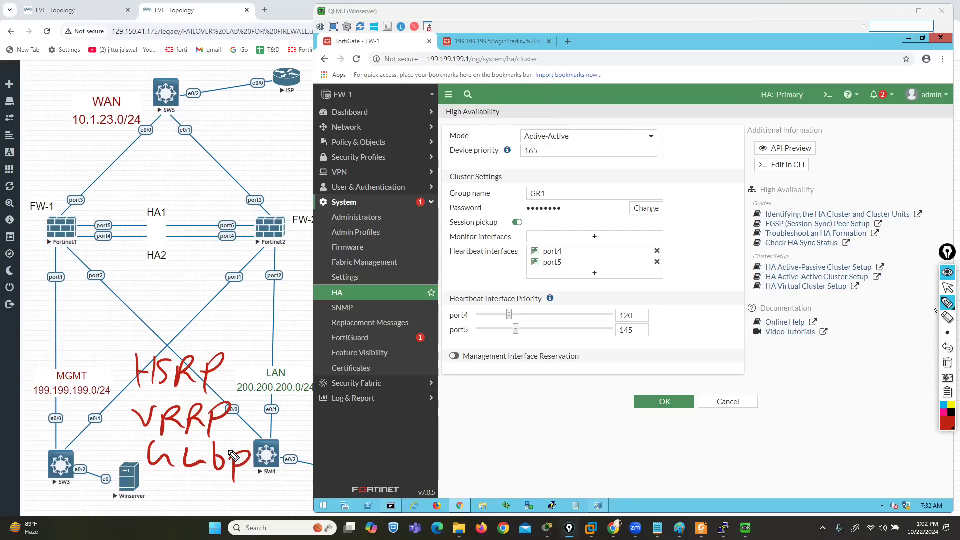
Mark HSRP, VRRP and GLBP each with a short pen stroke, keeping the drawings by undoing the accidental clear
left_click_drag(114, 373, 108, 392)
left_click_drag(111, 431, 129, 430)
left_click_drag(115, 472, 136, 471)
left_click(948, 362)
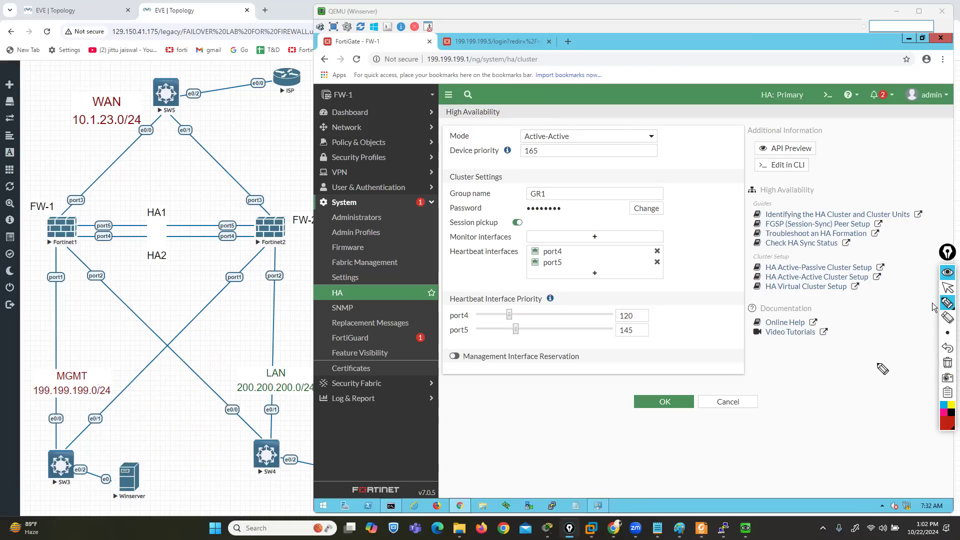
left_click(948, 348)
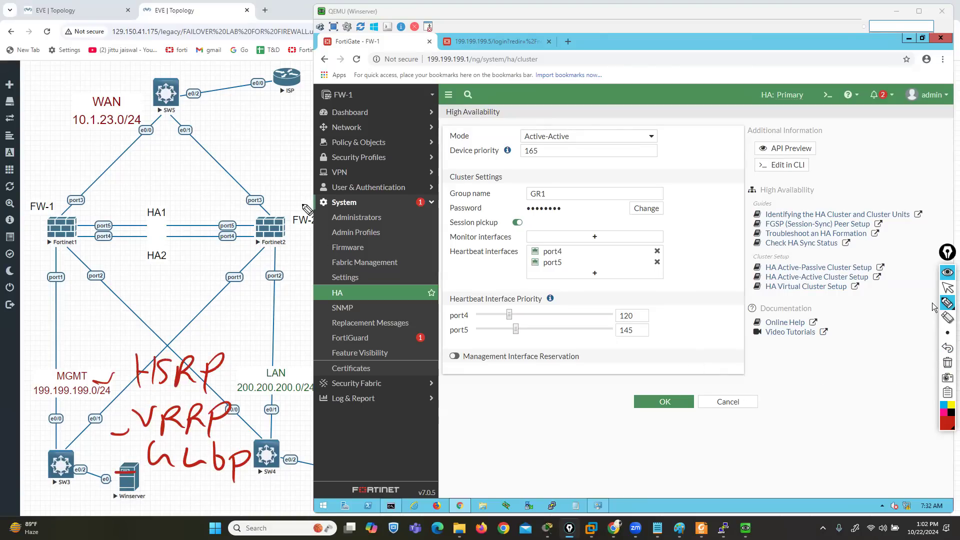
Draw three circled red routers R1, R2 and R3 in a row and a blue switch box labelled SW below R2
mouse_move(320, 178)
left_mouse_down()
mouse_move(291, 180)
mouse_move(323, 220)
mouse_move(302, 200)
mouse_move(316, 192)
mouse_move(312, 200)
mouse_move(324, 211)
left_mouse_up()
mouse_move(602, 183)
left_mouse_down()
mouse_move(626, 217)
mouse_move(629, 174)
left_mouse_up()
mouse_move(861, 185)
left_mouse_down()
mouse_move(861, 206)
mouse_move(882, 201)
left_mouse_up()
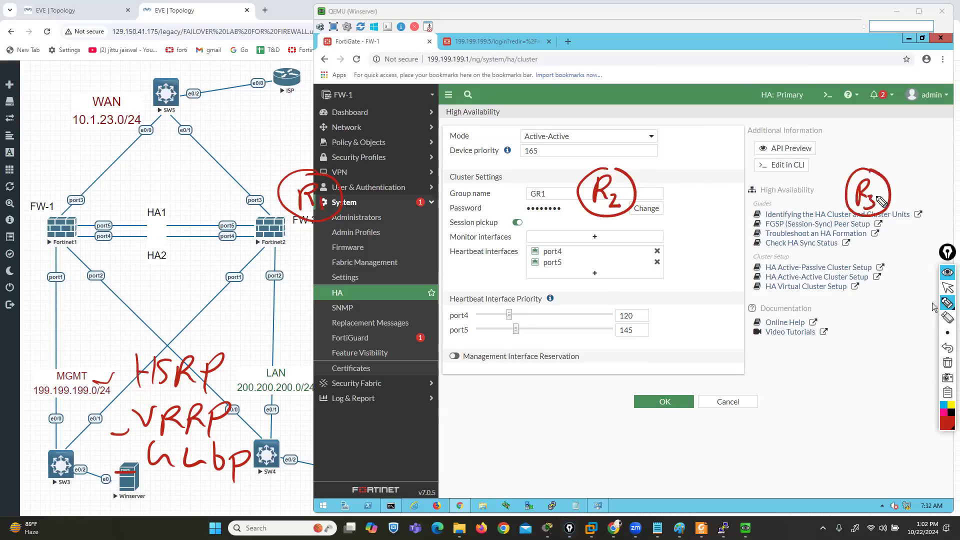
left_click(944, 408)
mouse_move(563, 330)
left_mouse_down()
mouse_move(593, 383)
mouse_move(557, 333)
mouse_move(553, 362)
mouse_move(536, 362)
mouse_move(574, 373)
mouse_move(581, 365)
left_mouse_up()
Point blue arrows at HSRP and VRRP, and connect R1, R2 and R3 to the SW box with magenta lines
mouse_move(74, 372)
left_mouse_down()
mouse_move(125, 372)
mouse_move(117, 382)
left_mouse_up()
mouse_move(73, 419)
left_mouse_down()
mouse_move(121, 420)
mouse_move(115, 426)
left_mouse_up()
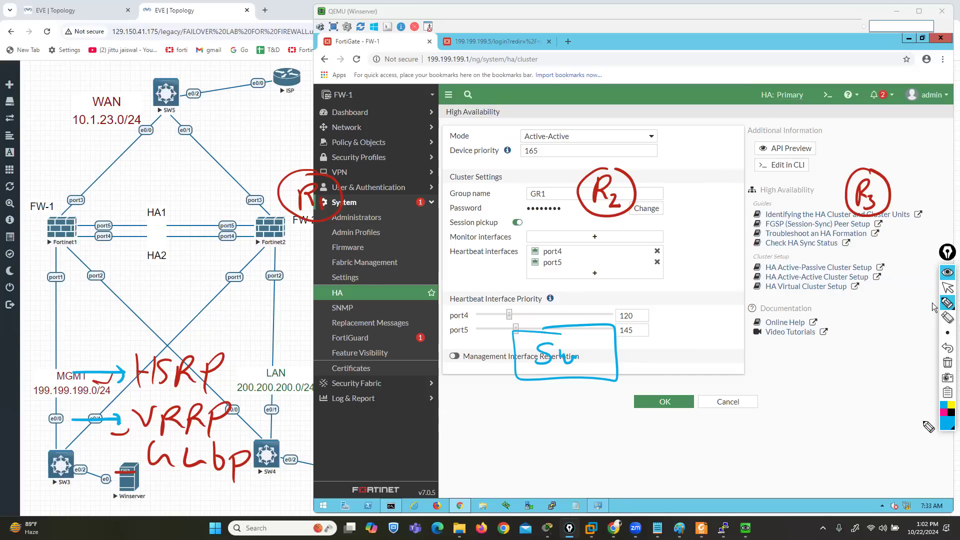
left_click(947, 416)
left_click(925, 363)
left_click_drag(328, 220, 553, 334)
left_click_drag(591, 216, 593, 337)
left_click_drag(880, 206, 601, 365)
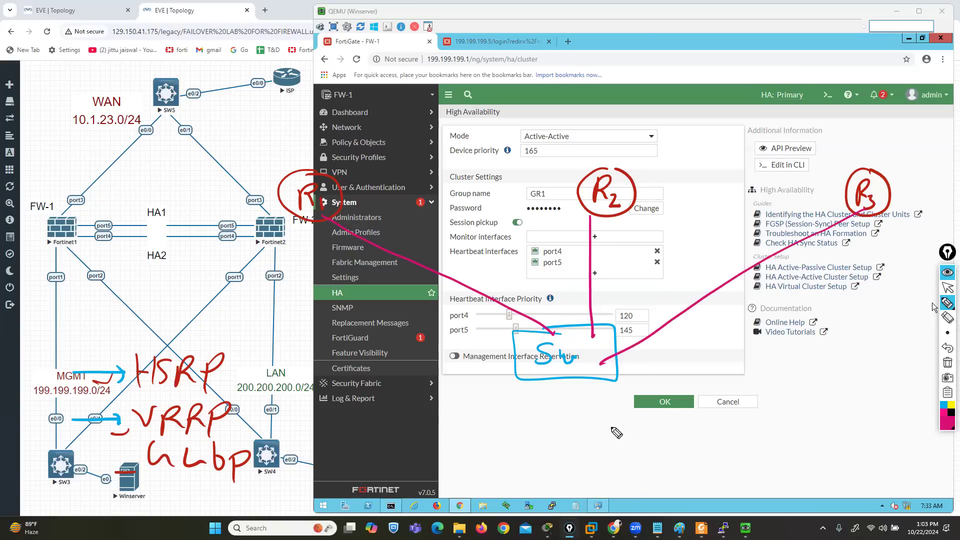
Box GLBP in magenta and write the boxed terms AVF and AVG between FW-1 and FW-2
mouse_move(243, 444)
left_mouse_down()
mouse_move(180, 440)
mouse_move(178, 484)
mouse_move(256, 448)
mouse_move(246, 441)
left_mouse_up()
mouse_move(179, 188)
left_mouse_down()
mouse_move(194, 170)
mouse_move(236, 175)
left_mouse_up()
left_click_drag(178, 215, 194, 224)
mouse_move(180, 221)
left_mouse_down()
mouse_move(219, 207)
mouse_move(245, 229)
mouse_move(168, 235)
mouse_move(263, 245)
left_mouse_up()
mouse_move(239, 154)
left_mouse_down()
mouse_move(168, 160)
mouse_move(256, 194)
mouse_move(247, 166)
left_mouse_up()
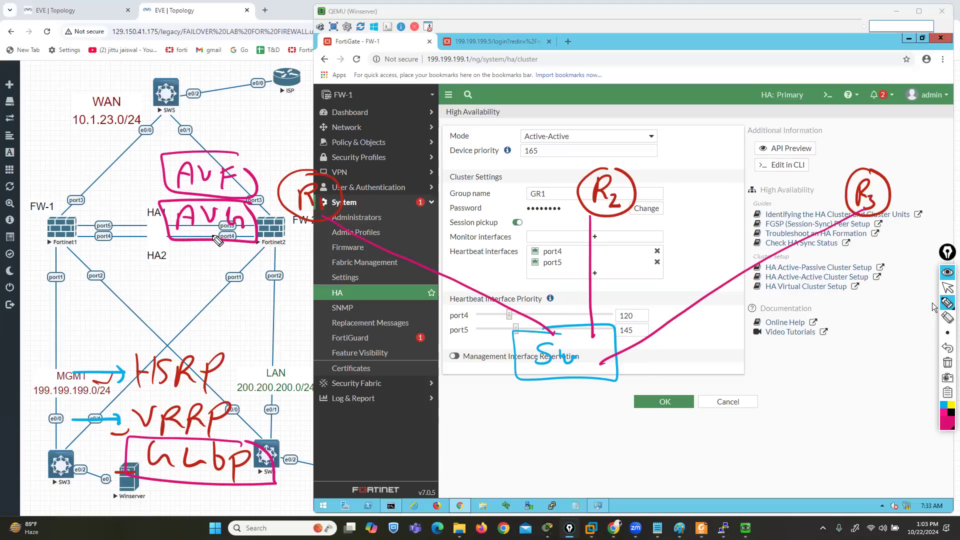
Label routers R2 and R3 each with a bracketed AVF in magenta
left_click_drag(638, 171, 673, 154)
left_click_drag(673, 155, 684, 153)
left_click_drag(674, 165, 693, 178)
left_click_drag(640, 144, 628, 165)
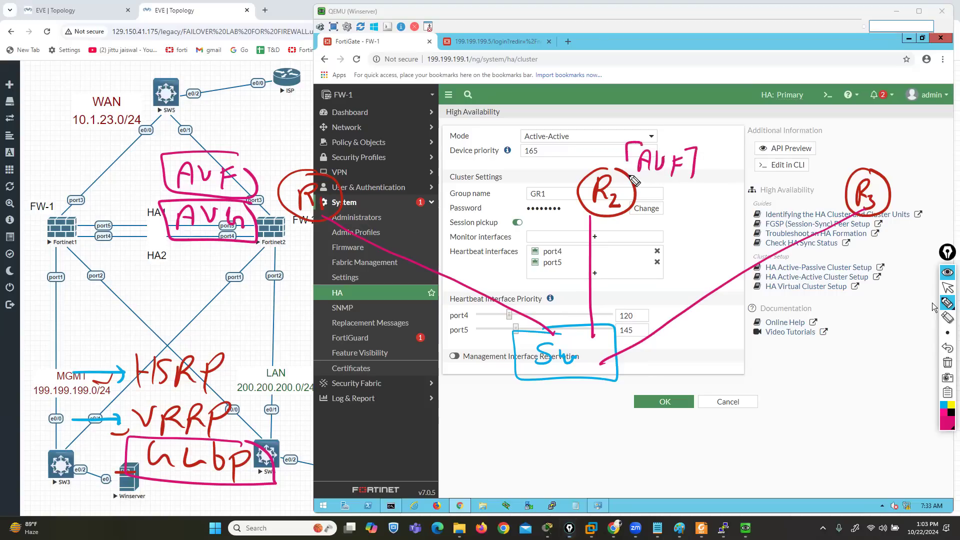
left_click_drag(886, 168, 900, 166)
left_click_drag(889, 159, 914, 150)
mouse_move(920, 153)
left_mouse_down()
mouse_move(932, 144)
mouse_move(928, 158)
left_mouse_up()
left_click_drag(933, 145, 938, 178)
left_click_drag(895, 137, 881, 169)
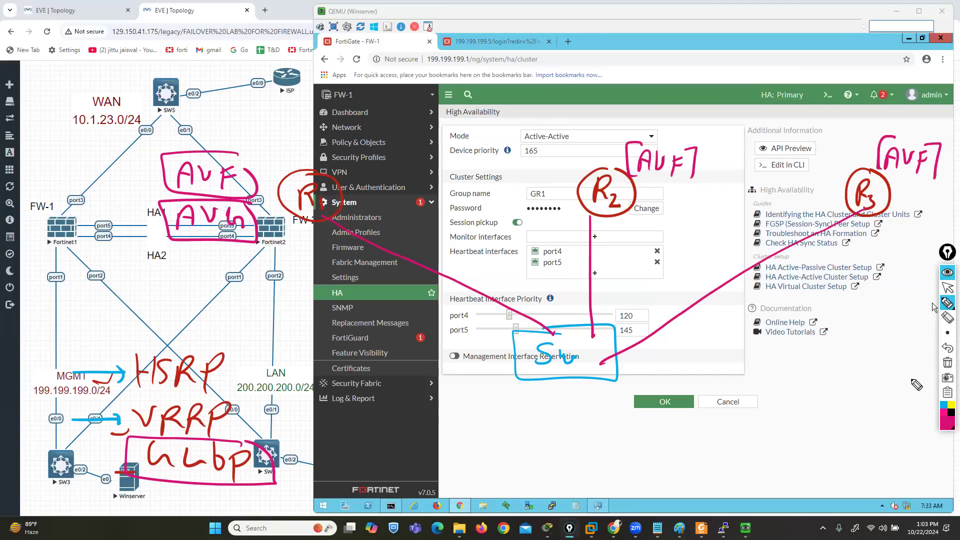
Circle AVG in green, draw green arrows from R1 to R2 and R3, and clear all drawings
left_click(946, 425)
left_click(926, 316)
mouse_move(251, 202)
left_mouse_down()
mouse_move(159, 207)
mouse_move(216, 248)
mouse_move(254, 202)
left_mouse_up()
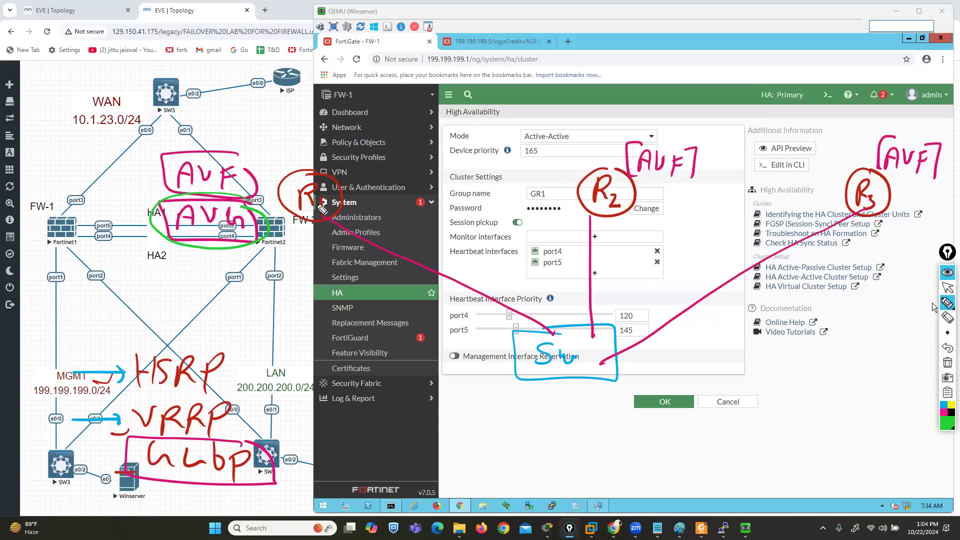
mouse_move(342, 206)
left_mouse_down()
mouse_move(401, 228)
mouse_move(571, 231)
mouse_move(578, 217)
left_mouse_up()
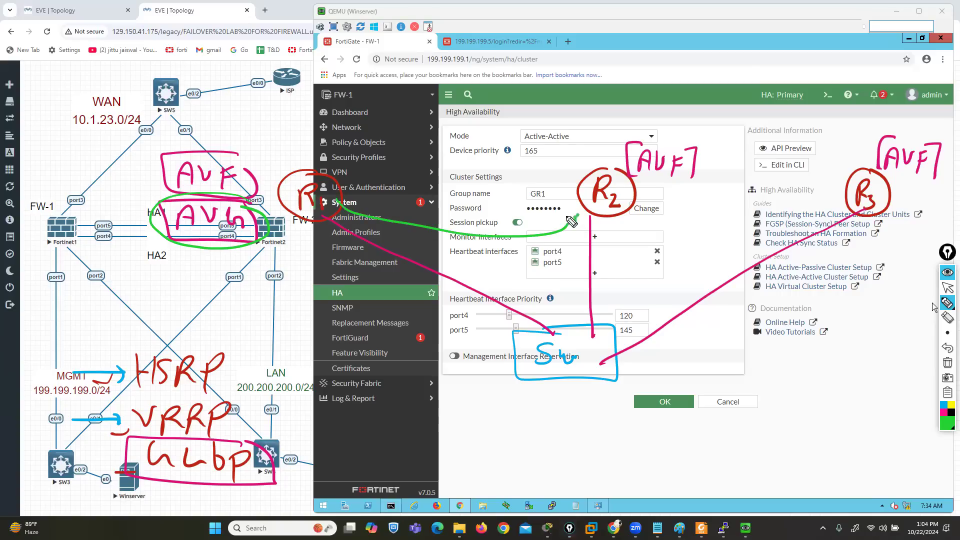
mouse_move(328, 224)
left_mouse_down()
mouse_move(457, 254)
mouse_move(860, 227)
left_mouse_up()
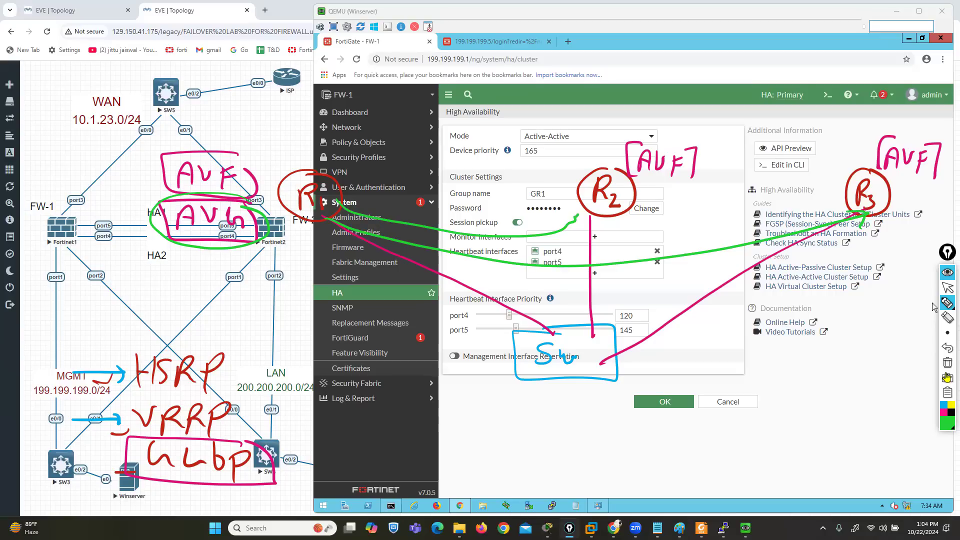
left_click(948, 363)
mouse_move(394, 204)
left_mouse_down()
mouse_move(351, 202)
mouse_move(398, 248)
mouse_move(394, 205)
left_mouse_up()
left_click_drag(590, 215, 592, 206)
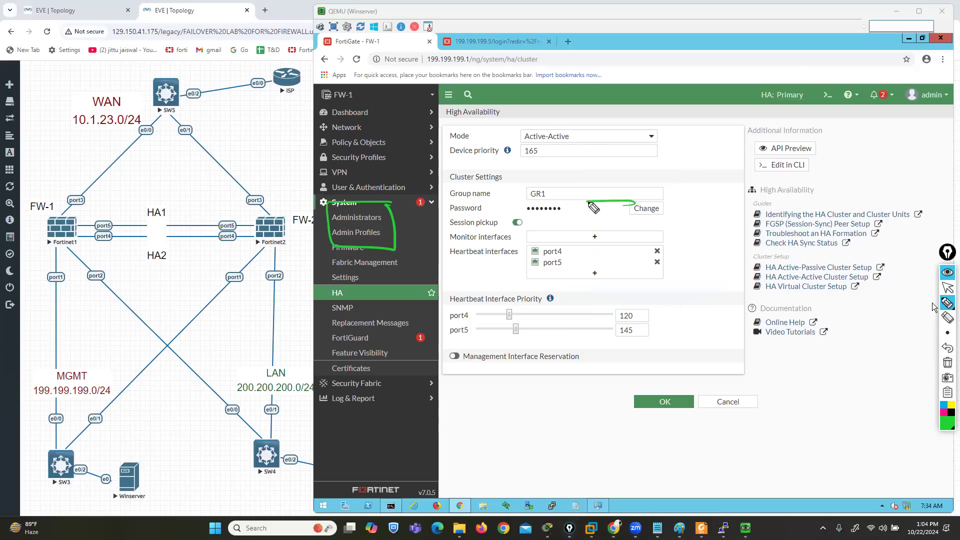
left_click(948, 363)
Draw three pink firewall boxes in a row, labelled FW1, FW2 and FW3
left_click(944, 414)
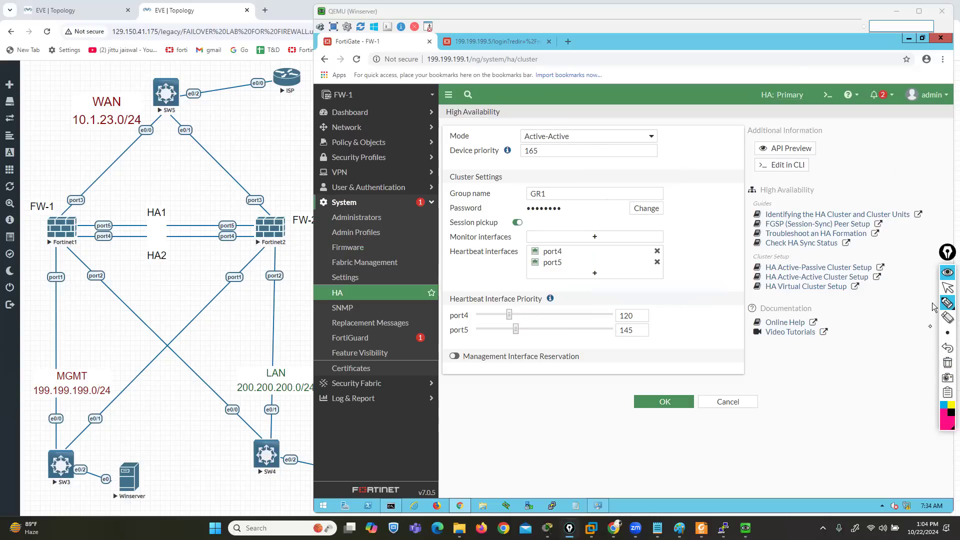
mouse_move(314, 192)
left_mouse_down()
mouse_move(273, 247)
mouse_move(306, 194)
mouse_move(287, 228)
mouse_move(299, 202)
left_mouse_up()
left_click_drag(287, 215, 298, 211)
left_click_drag(304, 211, 333, 225)
mouse_move(636, 195)
left_mouse_down()
mouse_move(678, 248)
mouse_move(636, 196)
left_mouse_up()
mouse_move(607, 213)
left_mouse_down()
mouse_move(609, 230)
mouse_move(629, 210)
left_mouse_up()
mouse_move(609, 221)
left_mouse_down()
mouse_move(638, 231)
mouse_move(646, 221)
left_mouse_up()
left_click_drag(648, 219, 668, 227)
mouse_move(892, 205)
left_mouse_down()
mouse_move(941, 257)
mouse_move(895, 208)
left_mouse_up()
left_click_drag(861, 219, 860, 239)
left_click_drag(860, 218, 873, 217)
mouse_move(860, 227)
left_mouse_down()
mouse_move(896, 230)
mouse_move(898, 245)
left_mouse_up()
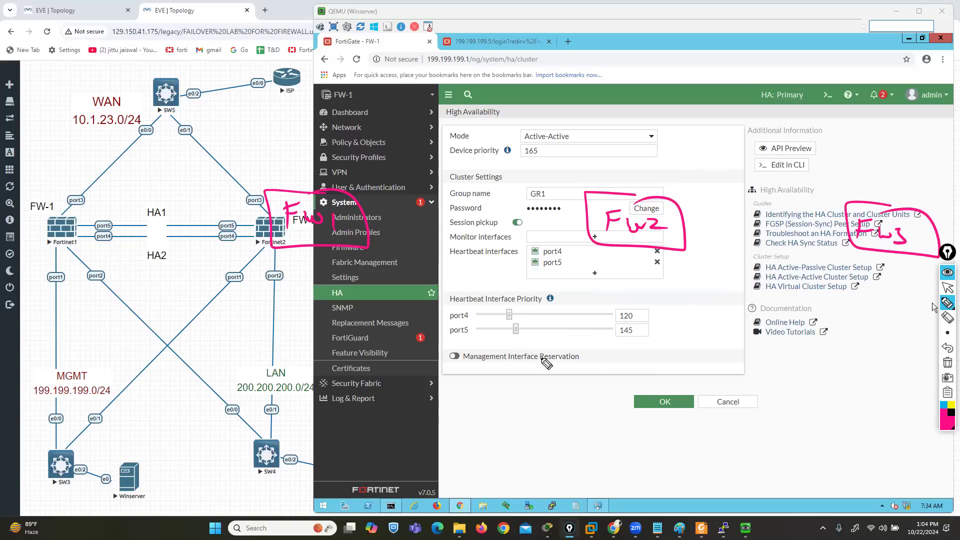
Write a bracketed A/A above FW-1, mark the Active-Active mode, and undo the last two strokes
left_click_drag(62, 162, 78, 159)
mouse_move(58, 149)
left_mouse_down()
mouse_move(79, 146)
mouse_move(90, 161)
mouse_move(125, 154)
mouse_move(134, 165)
left_mouse_up()
mouse_move(68, 125)
left_mouse_down()
mouse_move(42, 143)
mouse_move(69, 171)
left_mouse_up()
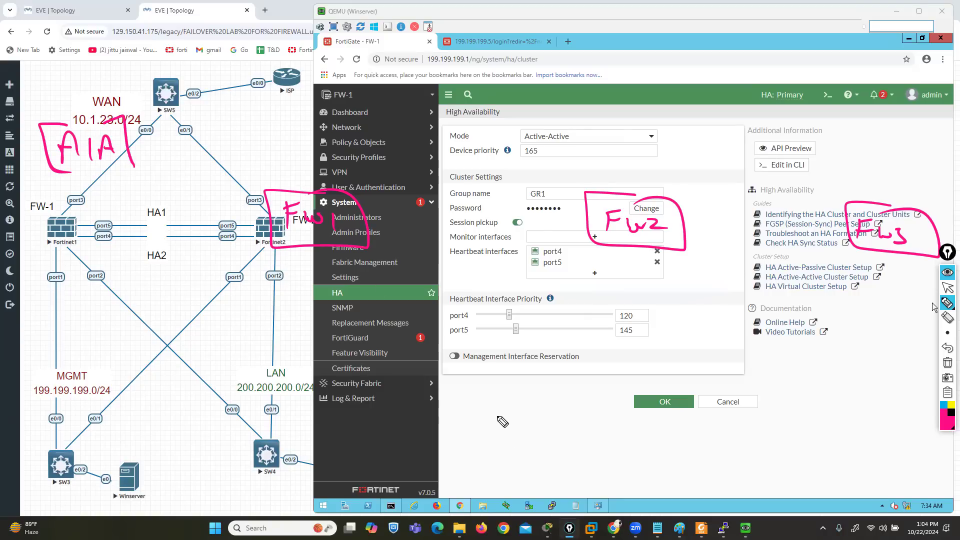
mouse_move(557, 128)
left_mouse_down()
mouse_move(571, 131)
mouse_move(518, 143)
left_mouse_up()
left_click(948, 348)
left_click(948, 348)
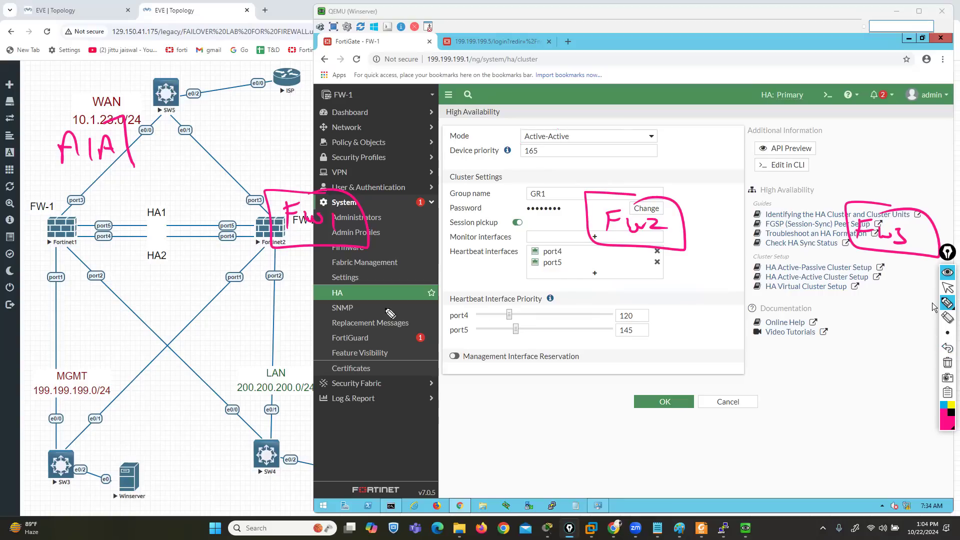
Write the priorities 163, 145 and 135 below the FW1, FW2 and FW3 boxes
mouse_move(243, 264)
left_mouse_down()
mouse_move(241, 286)
mouse_move(256, 276)
mouse_move(270, 283)
left_mouse_up()
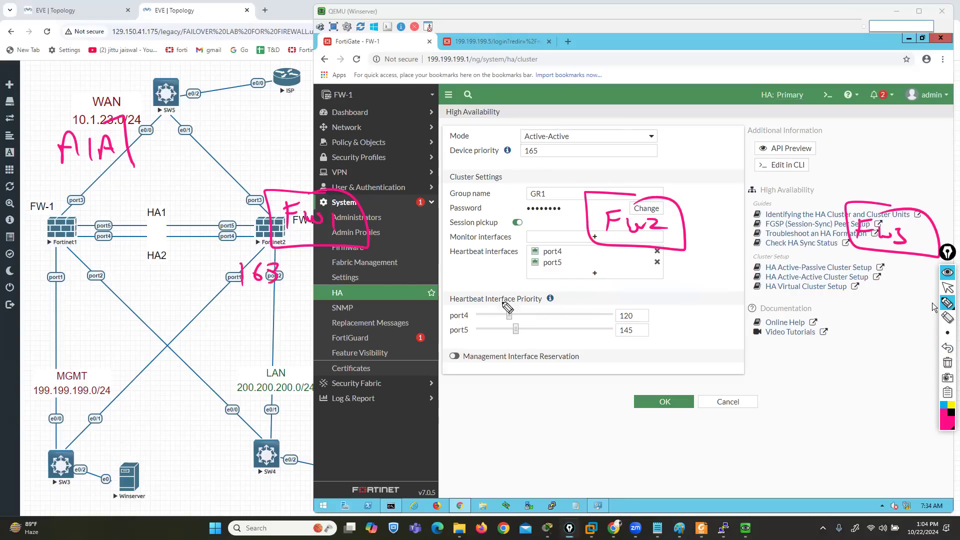
mouse_move(670, 267)
left_mouse_down()
mouse_move(671, 288)
mouse_move(693, 280)
mouse_move(687, 288)
left_mouse_up()
left_click_drag(705, 271, 696, 287)
mouse_move(887, 269)
left_mouse_down()
mouse_move(888, 290)
mouse_move(912, 295)
left_mouse_up()
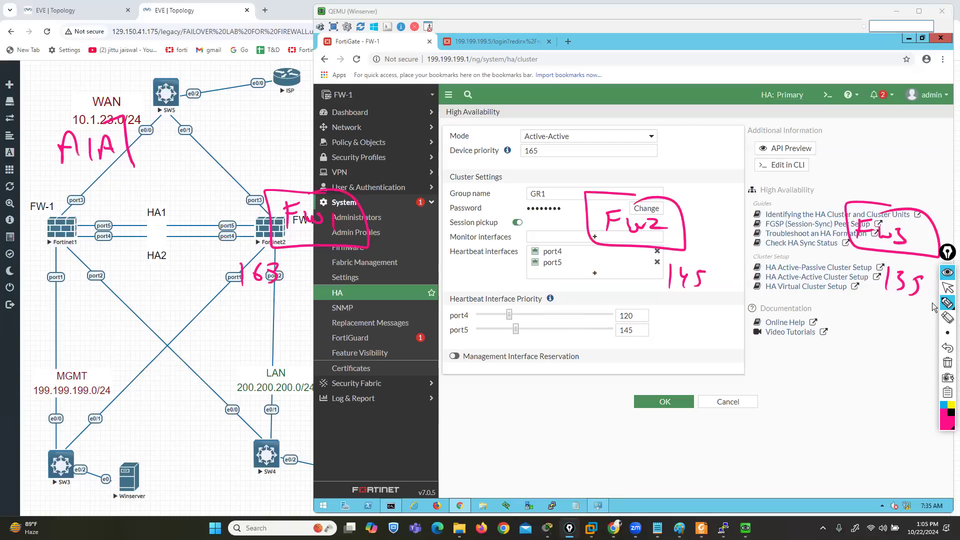
Draw a pink switch box labelled SW below the firewalls and connect FW1, FW2 and FW3 to it
mouse_move(692, 375)
left_mouse_down()
mouse_move(515, 411)
mouse_move(734, 442)
left_mouse_up()
mouse_move(600, 388)
left_mouse_down()
mouse_move(578, 415)
mouse_move(640, 408)
left_mouse_up()
left_click_drag(353, 249, 551, 412)
left_click_drag(627, 232, 637, 404)
left_click_drag(870, 242, 666, 412)
Draw a dark magenta traffic curve from below SW to FW1, underline FW1's priority, and erase the curve
left_click(946, 425)
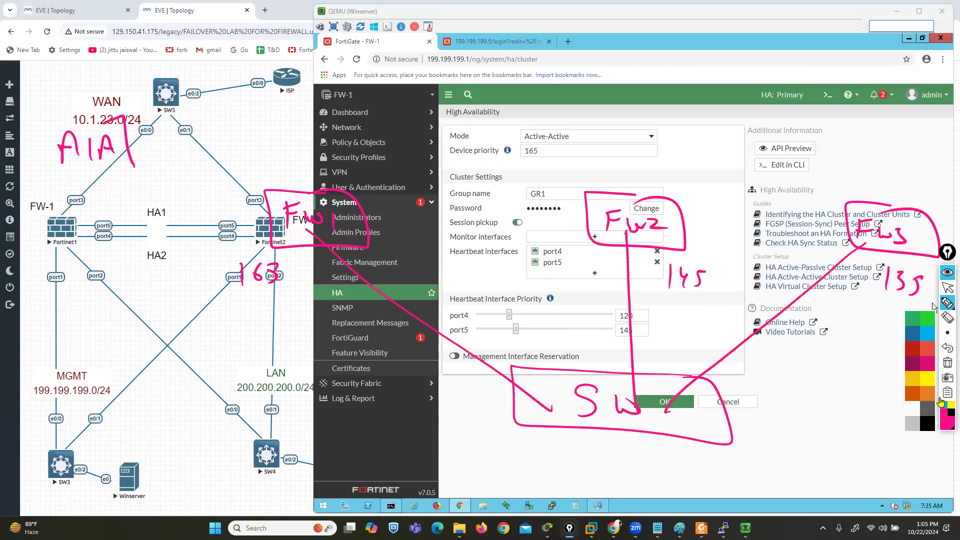
left_click(912, 369)
mouse_move(475, 482)
left_mouse_down()
mouse_move(501, 487)
mouse_move(502, 346)
mouse_move(346, 248)
left_mouse_up()
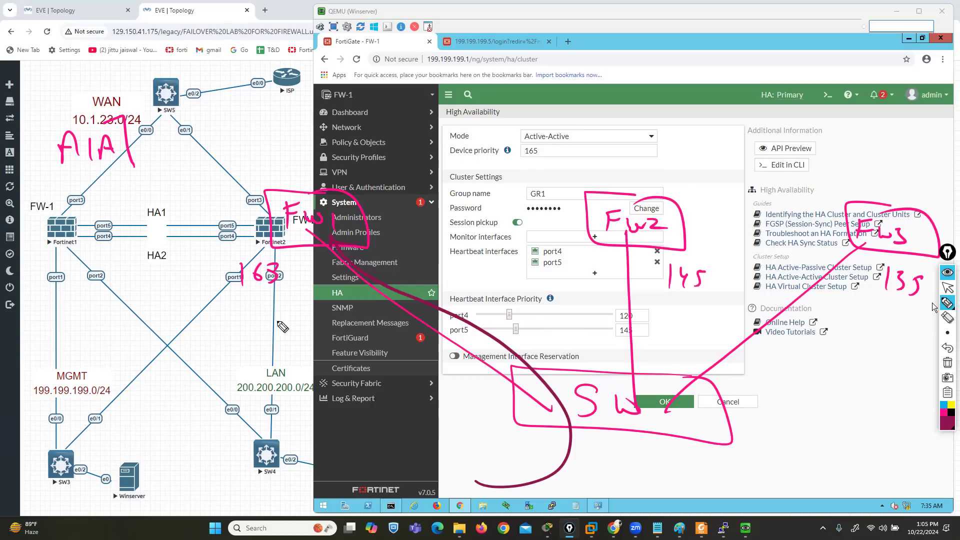
left_click_drag(287, 297, 211, 303)
left_click(948, 318)
left_click_drag(523, 459, 557, 482)
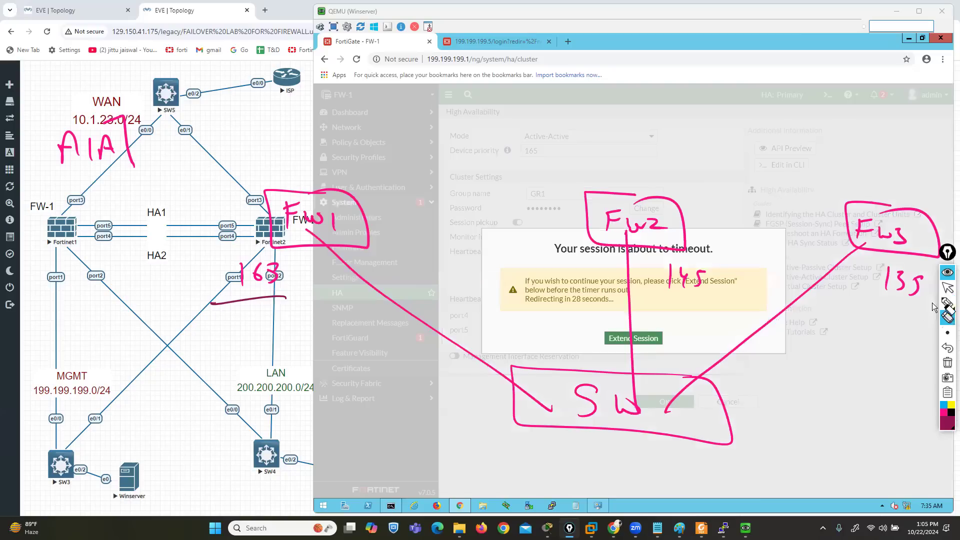
Extend the expiring FortiGate session and redraw the dark magenta traffic curve from below SW to FW1
mouse_move(947, 304)
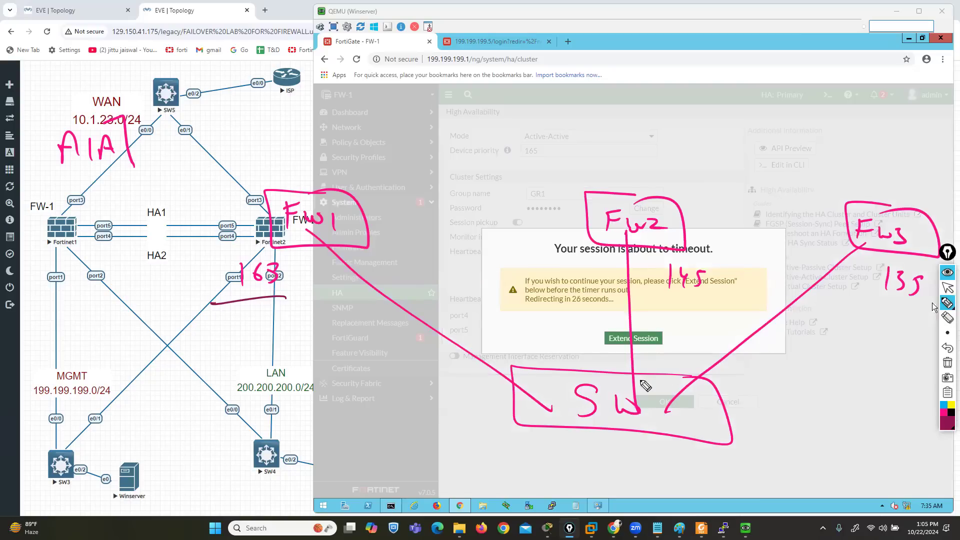
left_click(948, 288)
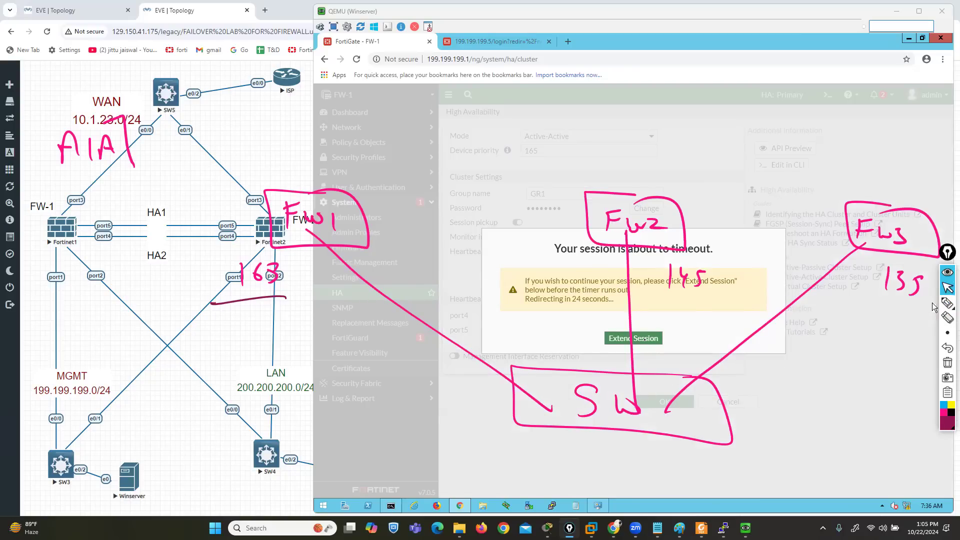
left_click(645, 340)
mouse_move(479, 459)
left_mouse_down()
mouse_move(507, 375)
mouse_move(347, 252)
left_mouse_up()
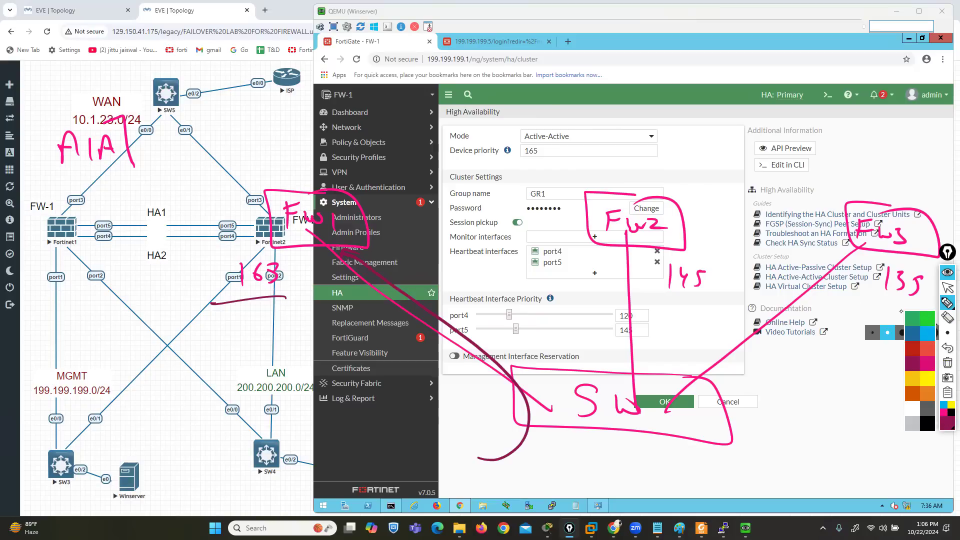
Draw green arrows from FW1 to FW2 and FW3, and clear all drawings
left_click(928, 320)
mouse_move(353, 223)
left_mouse_down()
mouse_move(393, 262)
mouse_move(667, 242)
left_mouse_up()
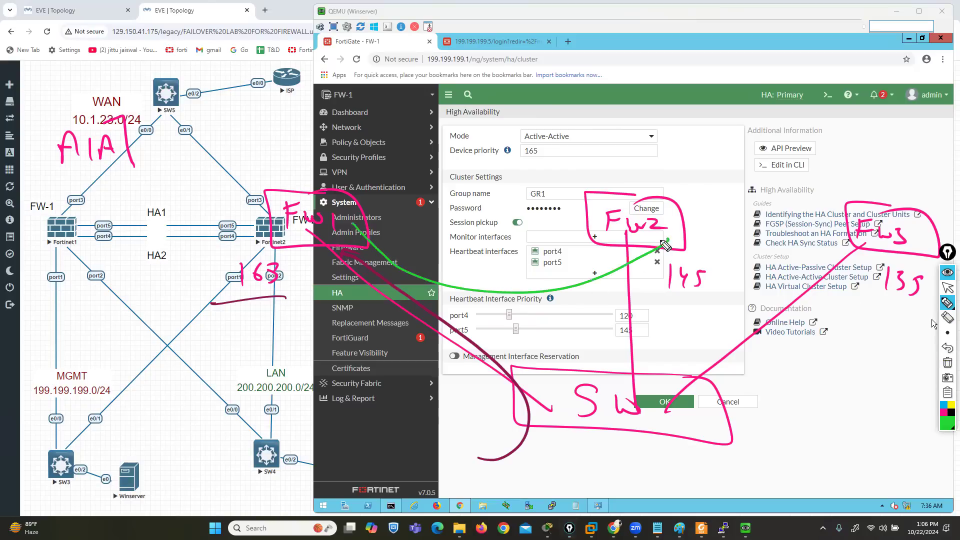
mouse_move(350, 248)
left_mouse_down()
mouse_move(705, 295)
mouse_move(863, 249)
left_mouse_up()
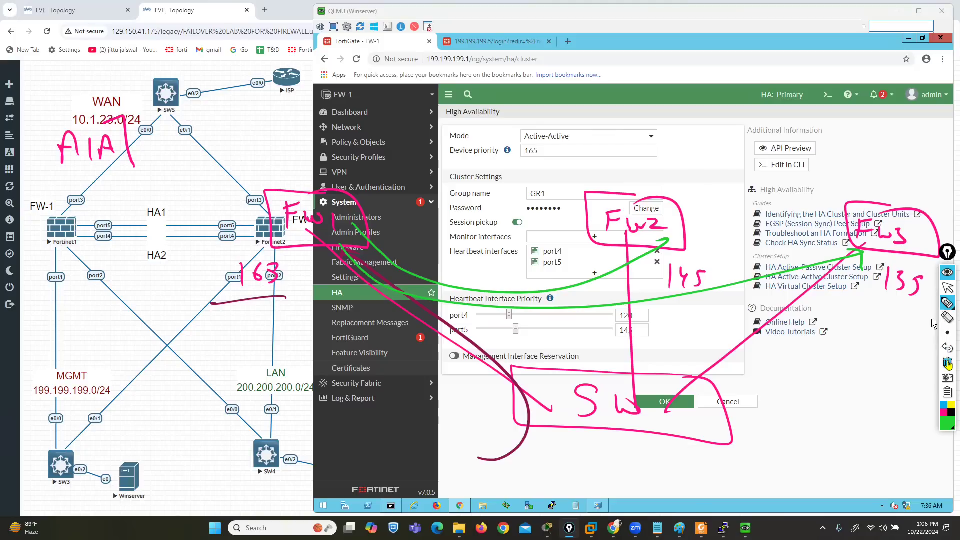
left_click(948, 367)
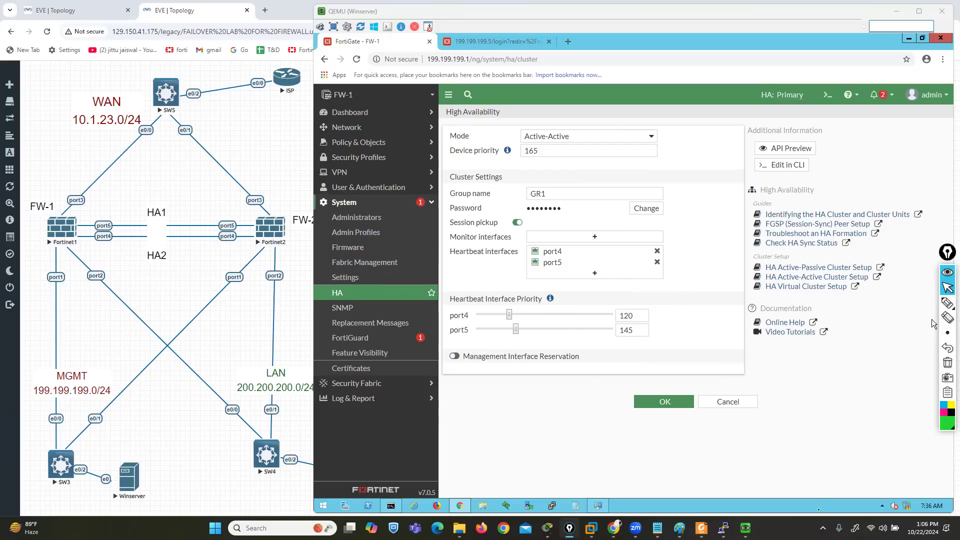
Bring up the Fortinet1 and Fortinet2 consoles, and minimize Fortinet1
mouse_move(724, 528)
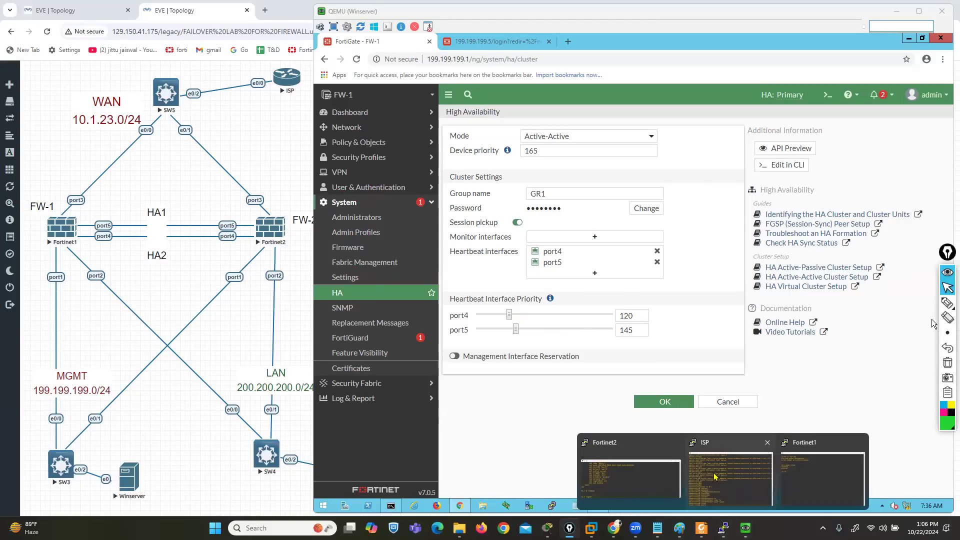
left_click(812, 477)
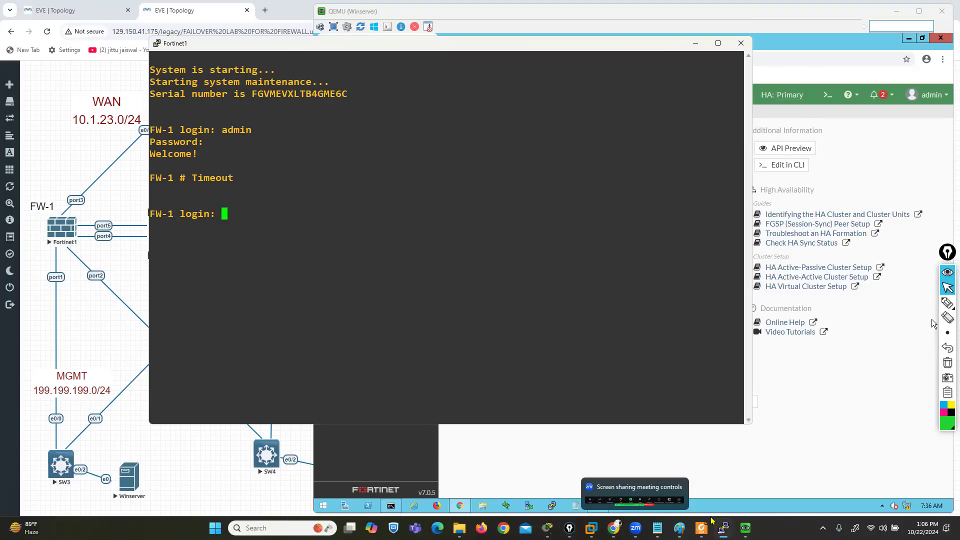
mouse_move(723, 528)
left_click(628, 465)
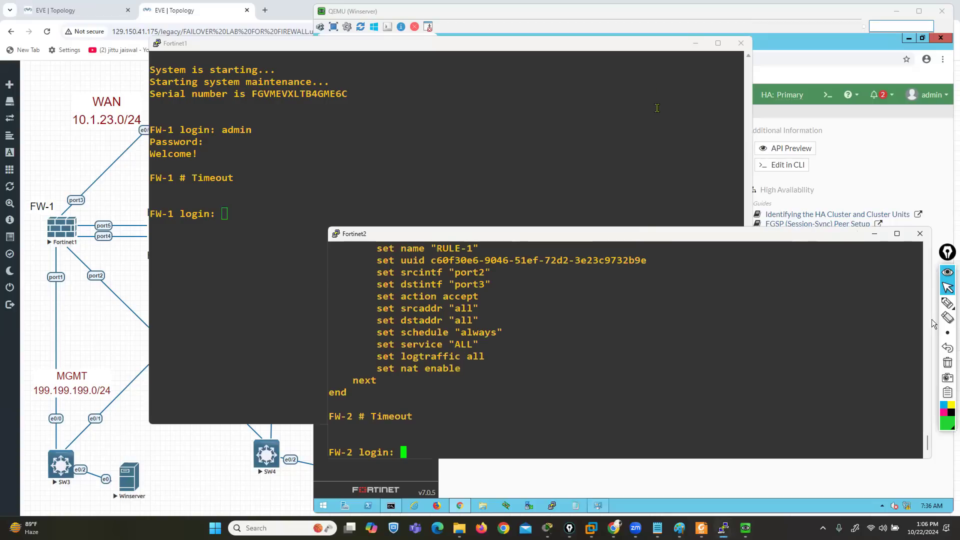
left_click(695, 43)
Log in to the FW-2 console as admin with the account password
type("admin")
key("Return")
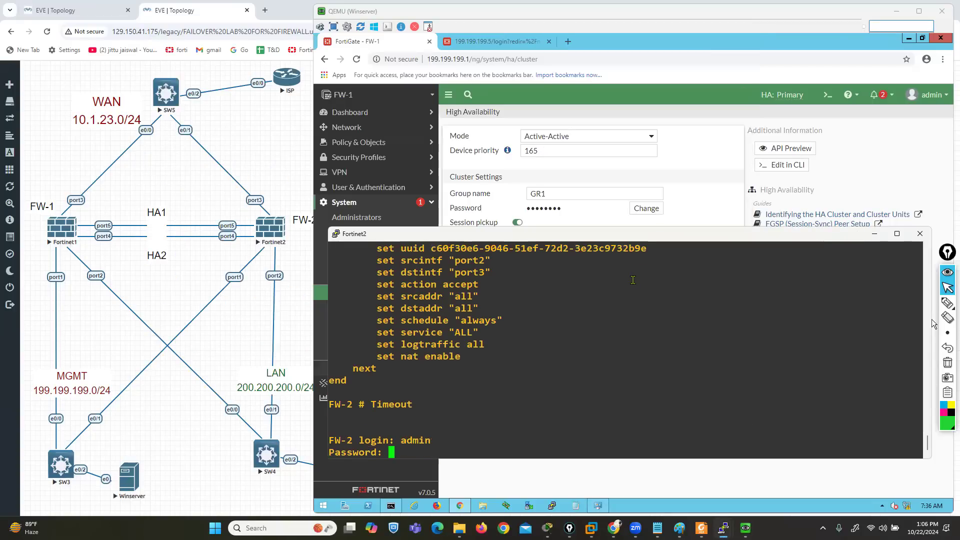
key("Return")
Set the HA mode on FW-2 to a-a in the system ha configuration and save it with end
type("config system ah")
key("Return")
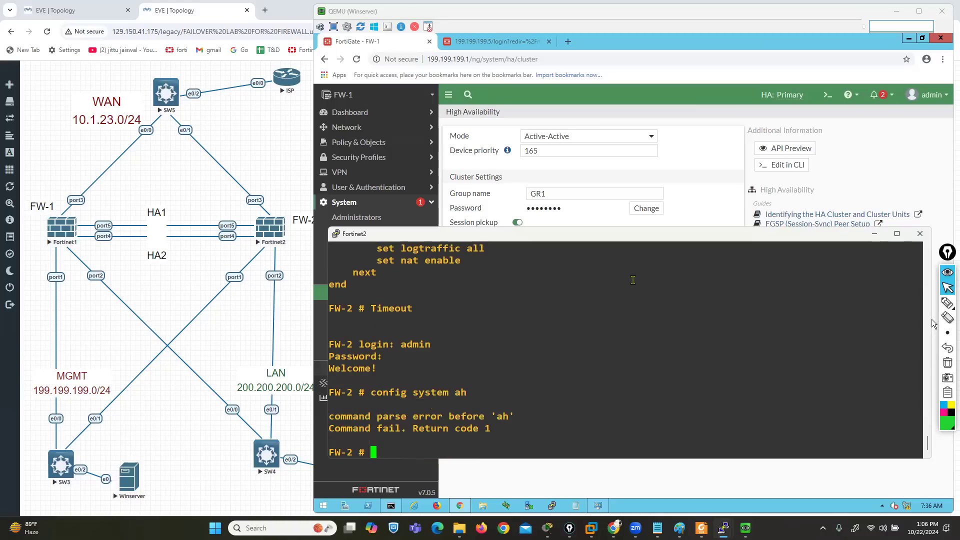
key("Up")
key("BackSpace")
key("BackSpace")
type("ha")
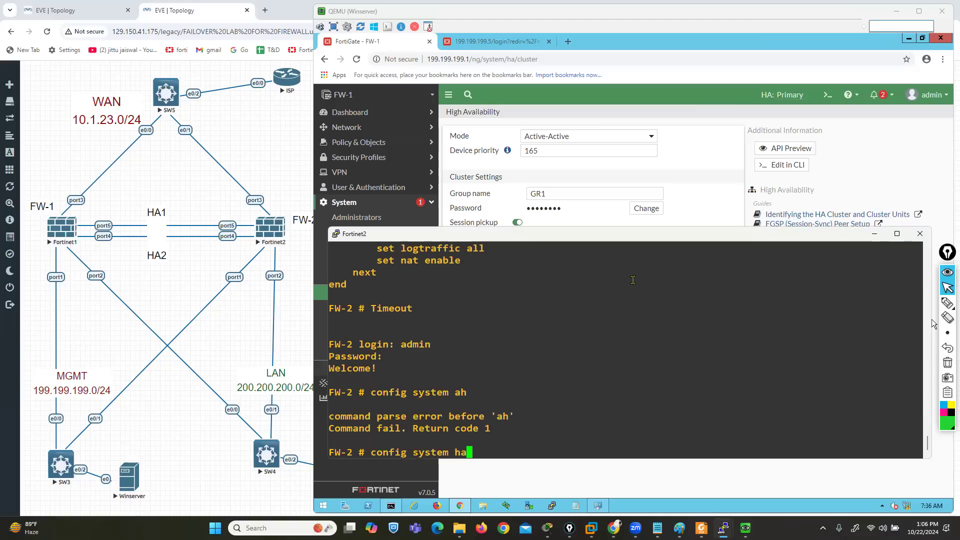
key("Return")
type("set mod")
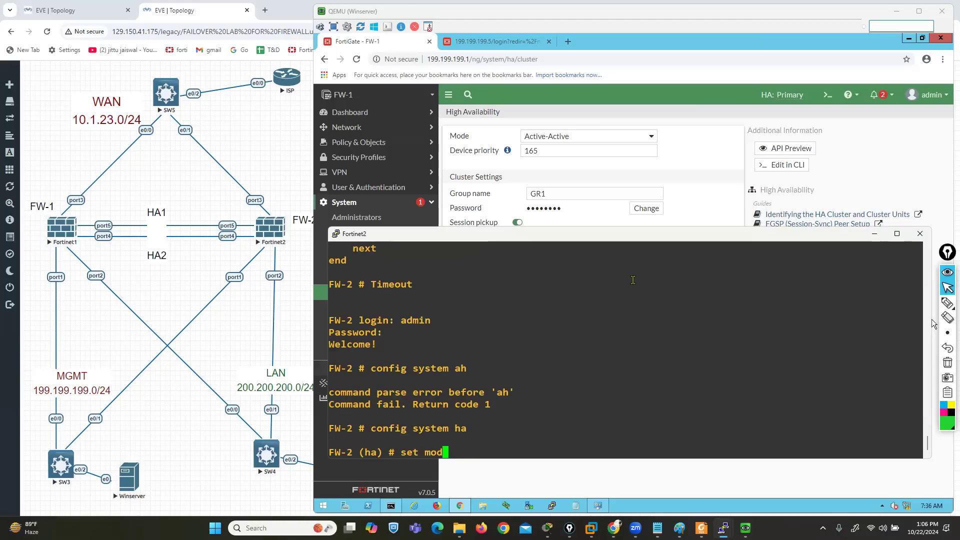
type("e a-a")
key("Return")
type("end")
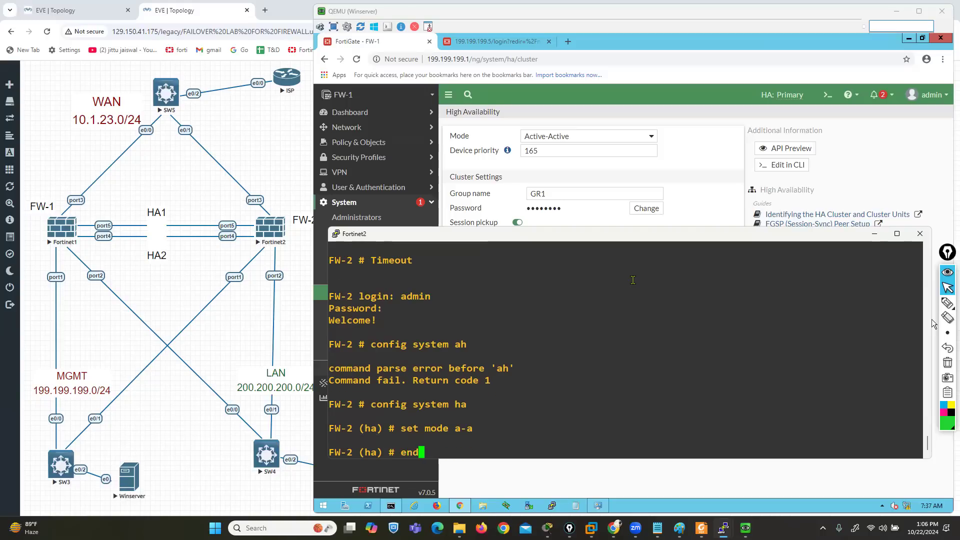
key("Return")
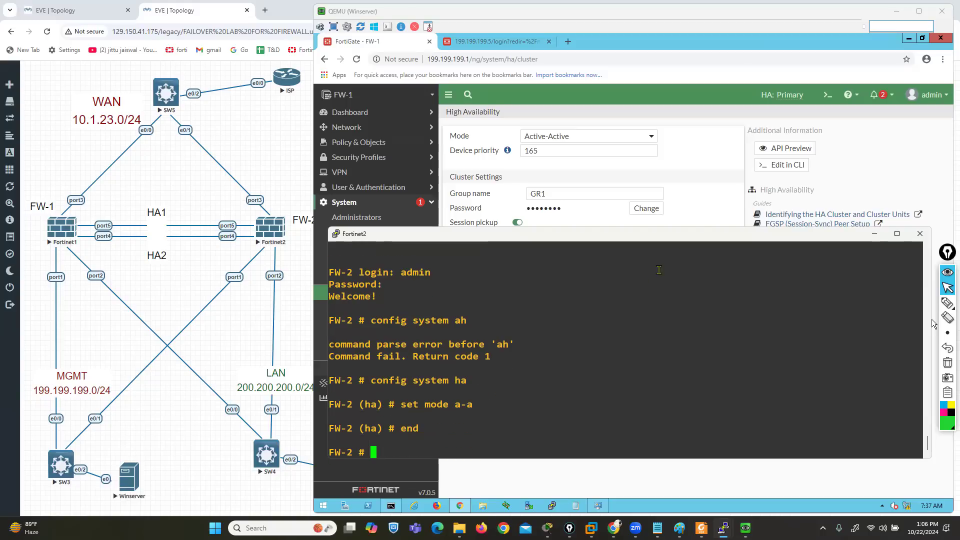
Apply the Active-Active HA settings on FW-1 and bring the HA Status widget of the Status dashboard into view
left_click(932, 319)
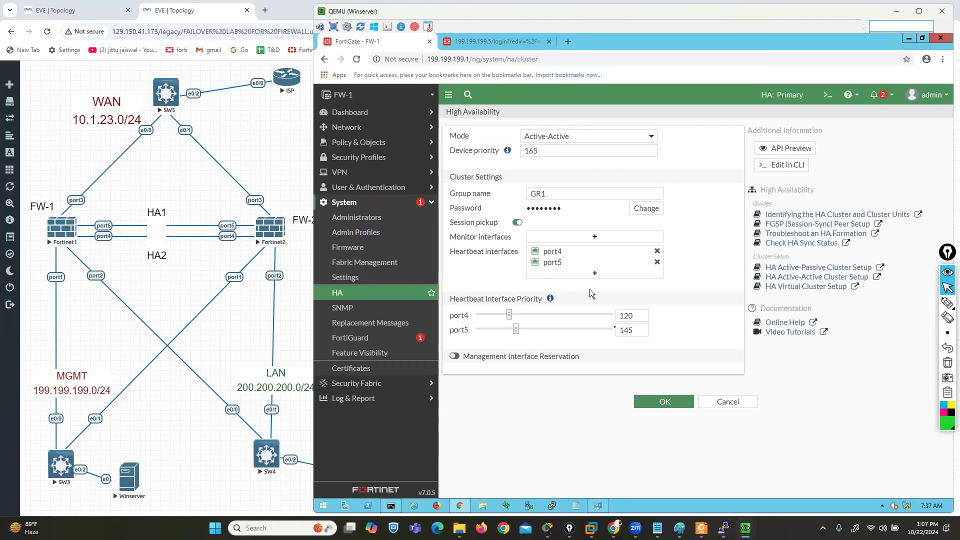
left_click(655, 404)
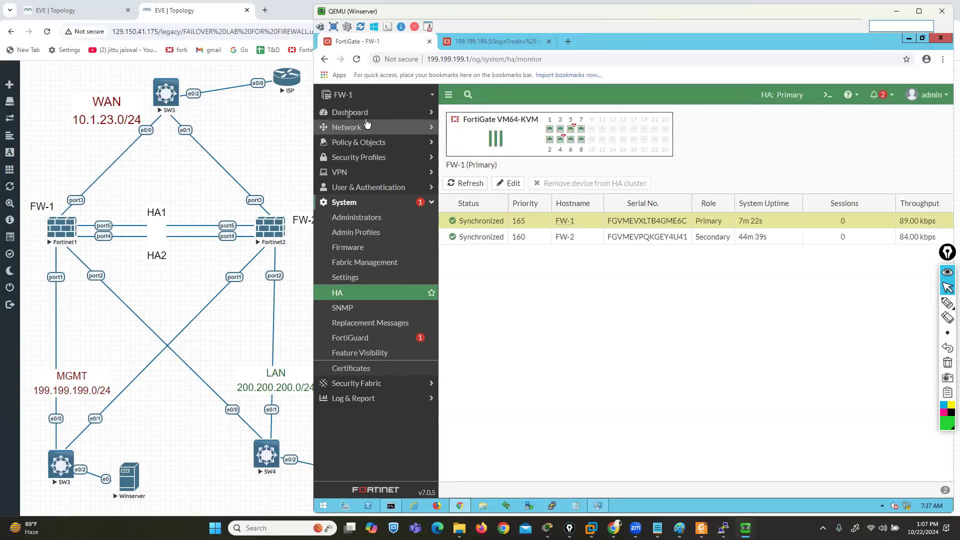
left_click(345, 115)
left_click(343, 128)
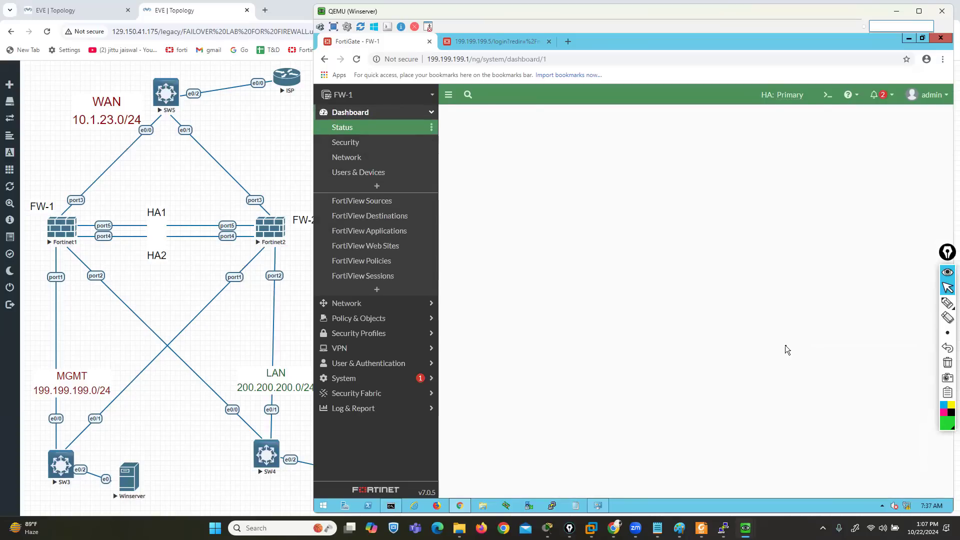
scroll(785, 345, "down", 5)
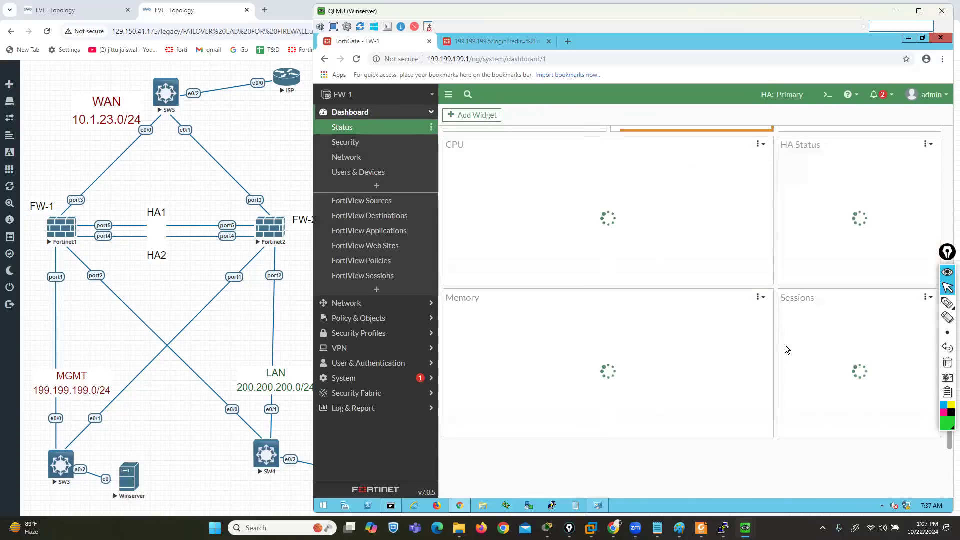
Underline the Active-Active mode in the HA Status widget in green, and clear the drawing
left_click(916, 305)
left_click_drag(829, 171, 882, 171)
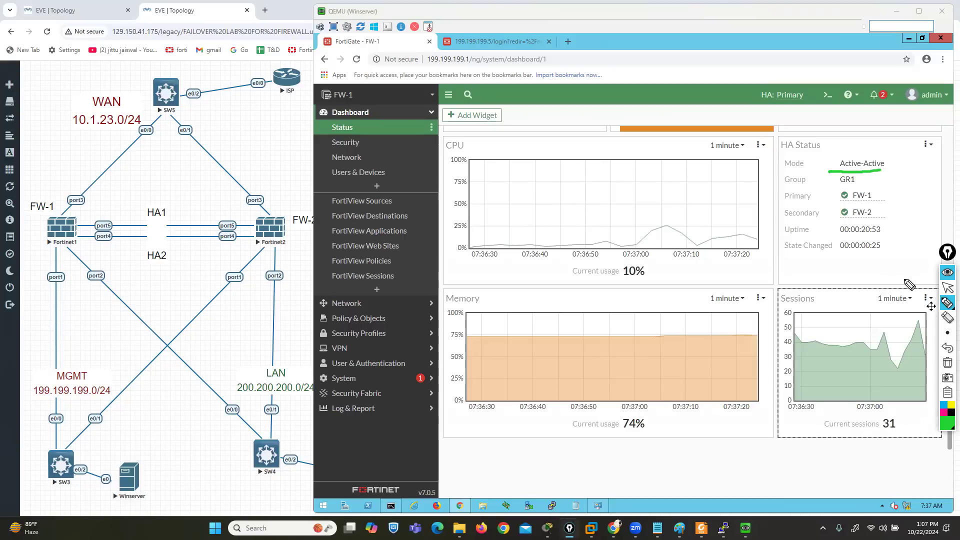
left_click(948, 363)
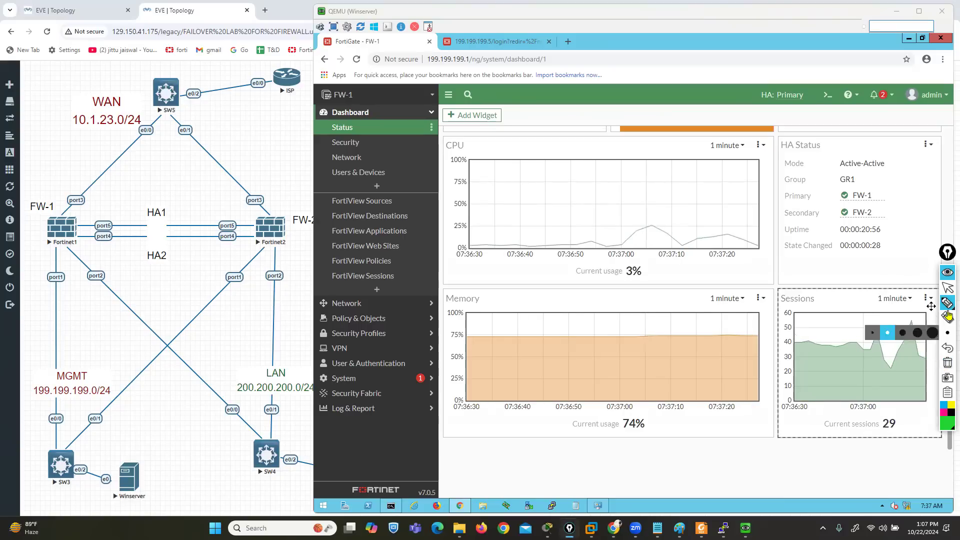
left_click(948, 288)
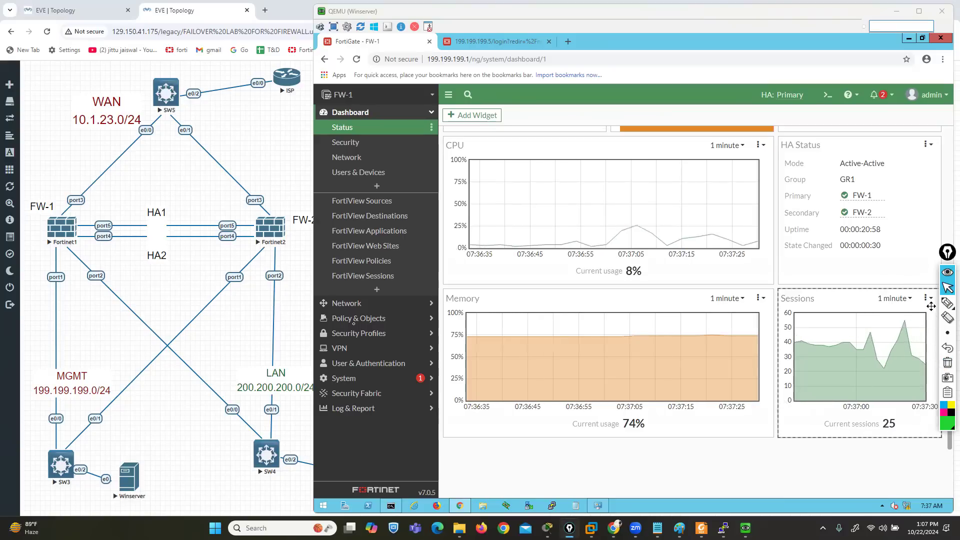
Open FW-1's HA cluster monitor and refresh the member list to check sessions and throughput
left_click(347, 379)
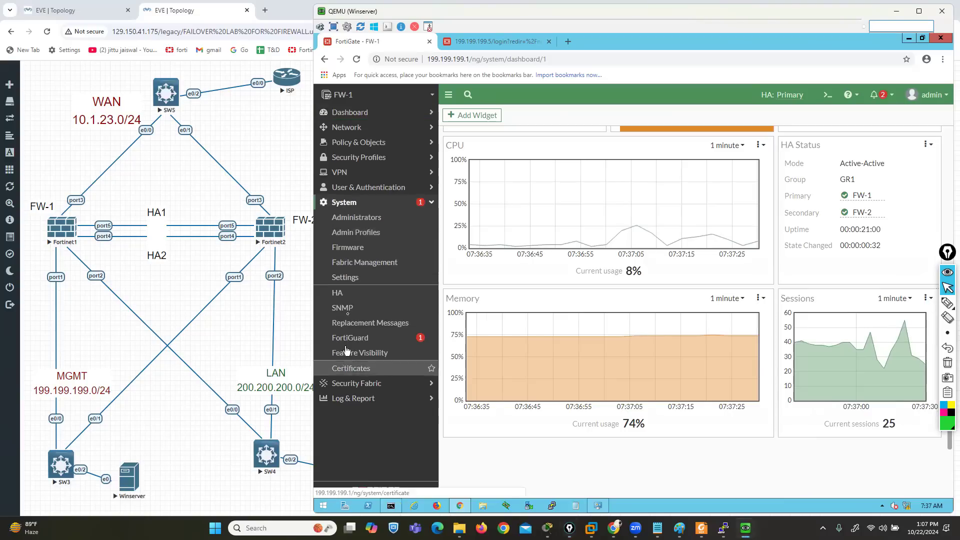
left_click(348, 293)
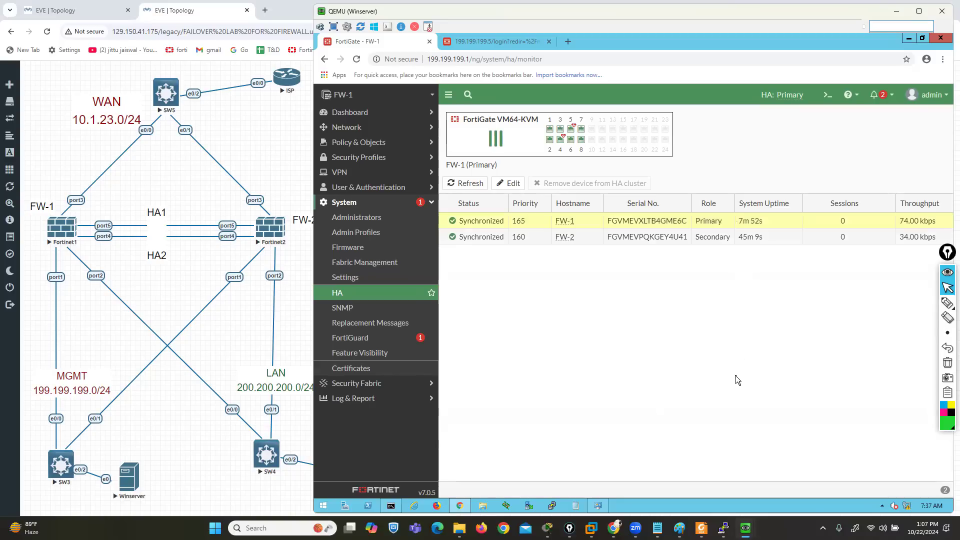
left_click(457, 184)
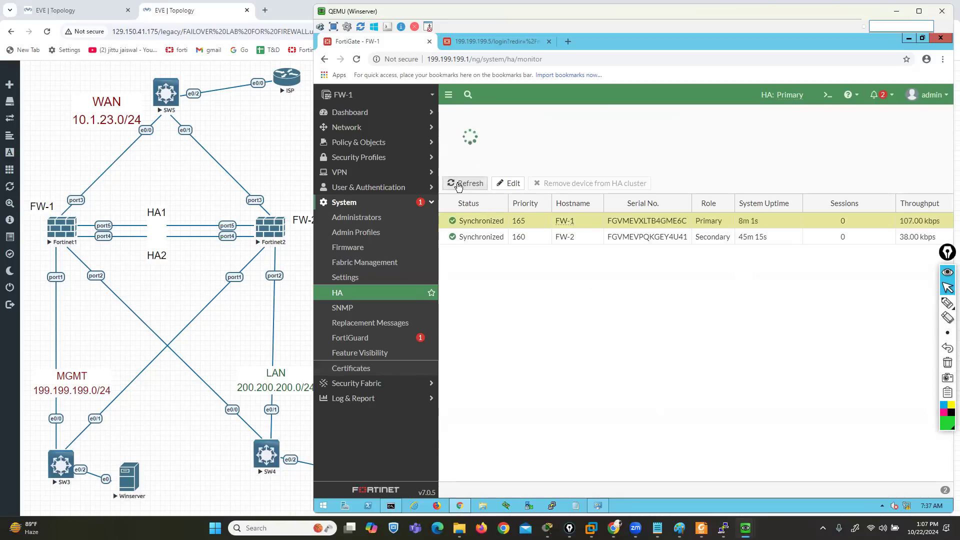
Switch to the LAN-PC window, move it over the topology, and open a second command prompt
mouse_move(746, 528)
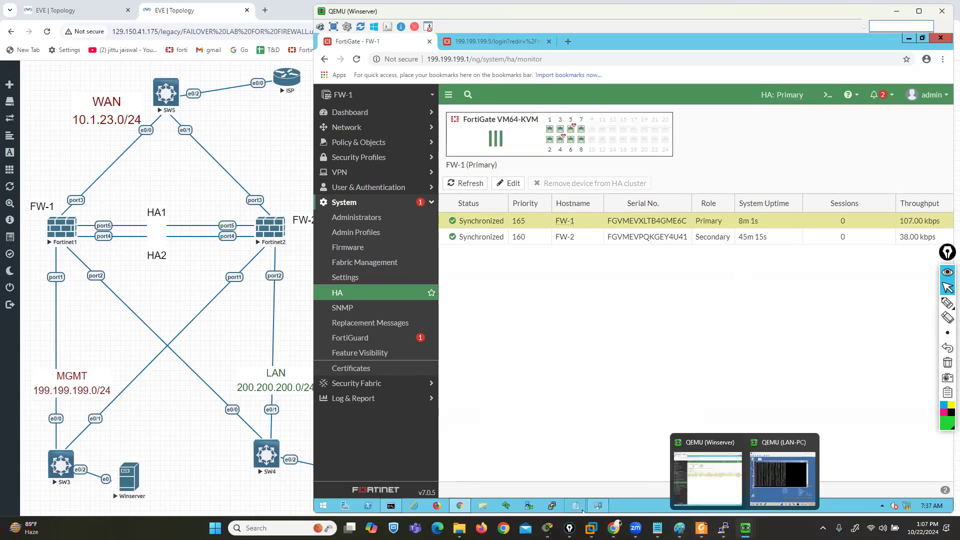
left_click(790, 489)
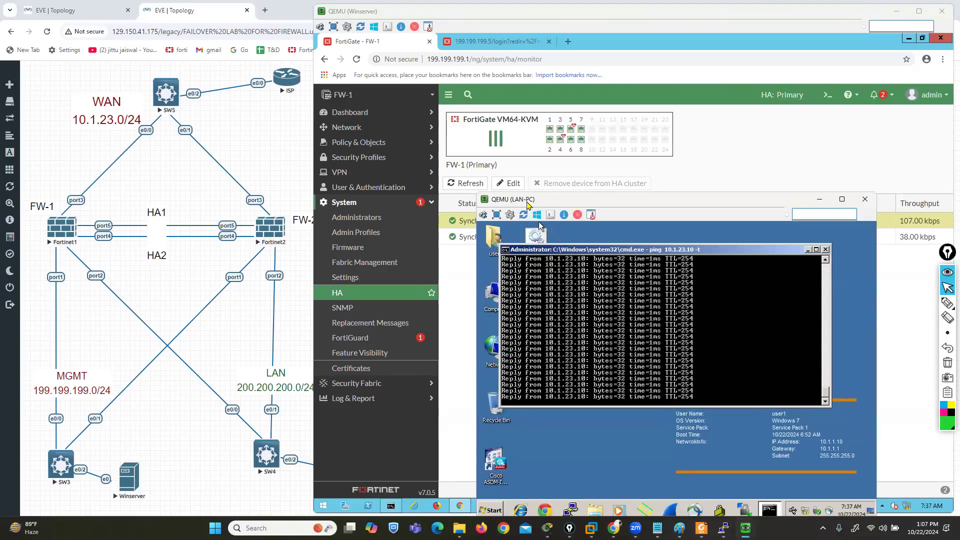
left_click_drag(527, 205, 260, 135)
left_click(221, 445)
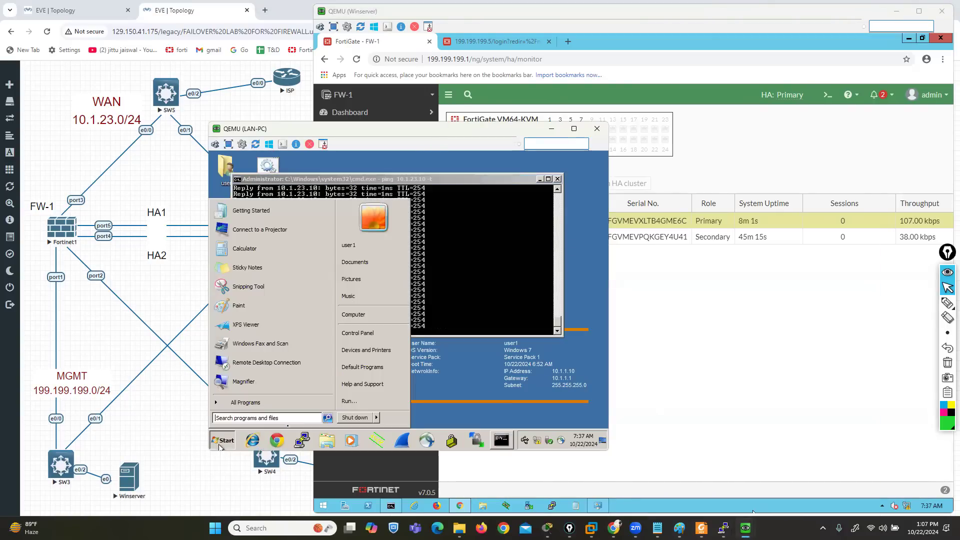
left_click(349, 402)
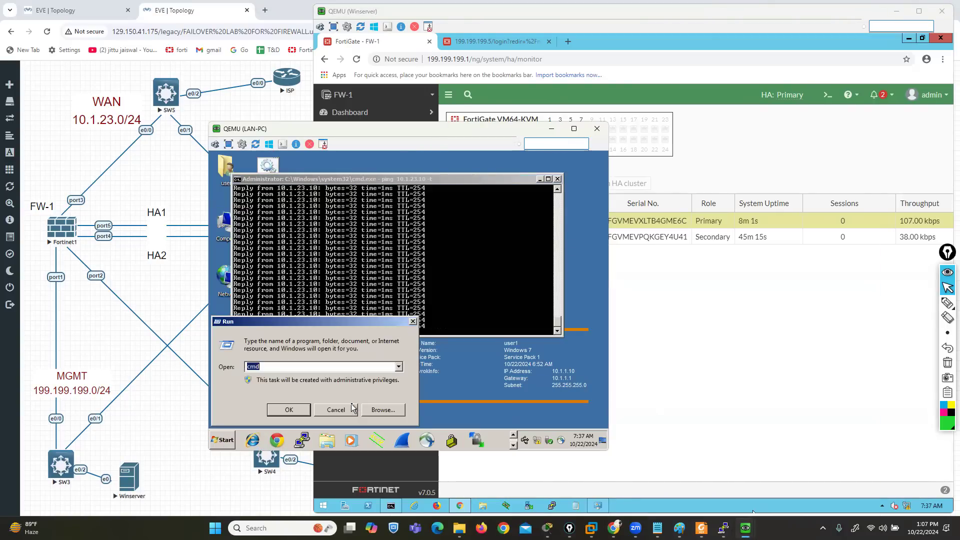
key("Return")
Ping 10.1.23.10 from the second command prompt, stop it, and restart it as a continuous ping with -t
type("p")
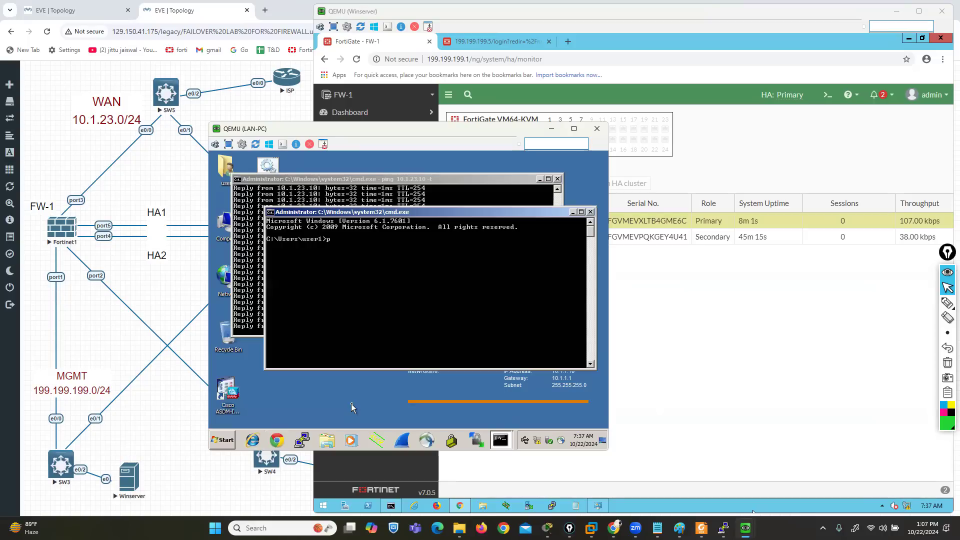
type("ing 10.1.23.10")
key("Return")
key("ctrl+c")
key("Up")
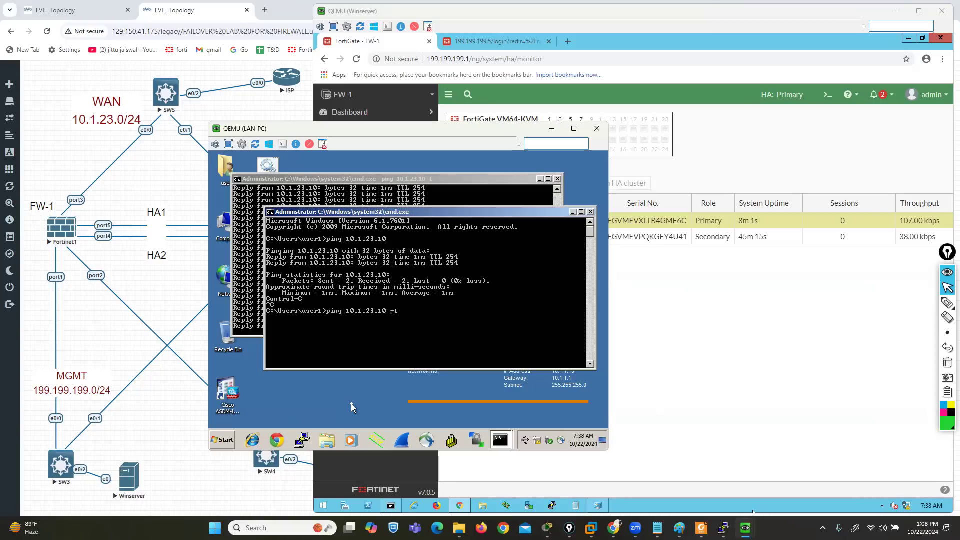
key("Return")
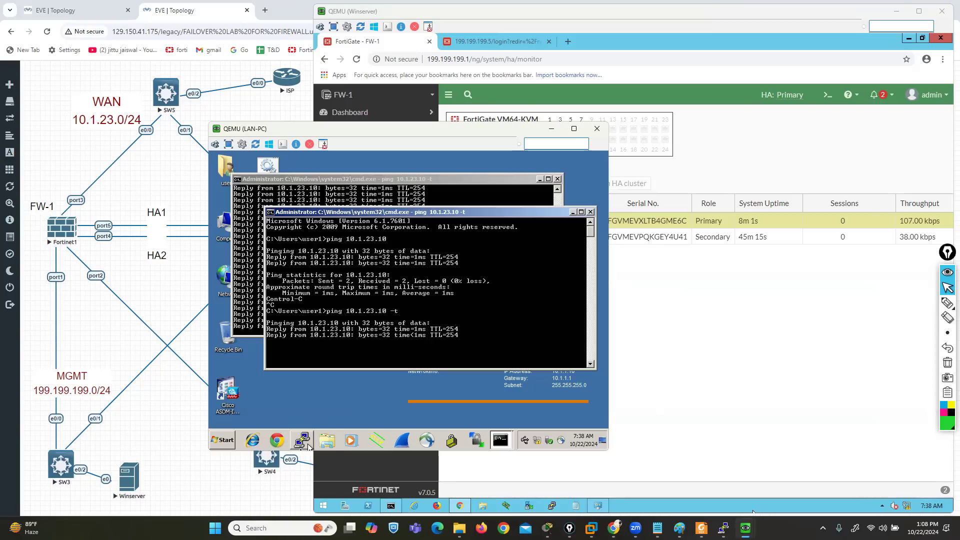
Open a PuTTY Telnet session from LAN-PC to 10.1.23.10
left_click(307, 443)
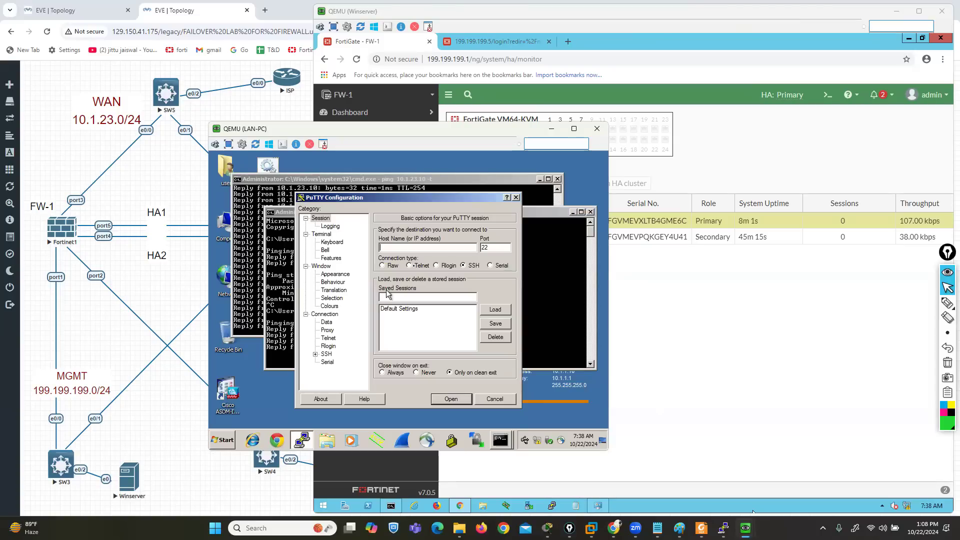
left_click(409, 265)
type("1.")
key("Menu")
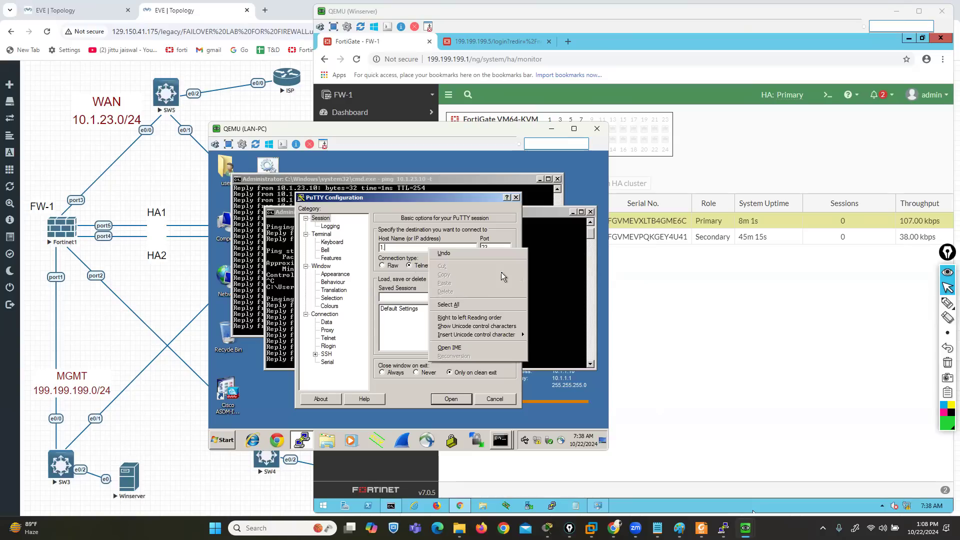
left_click(412, 247)
type(".")
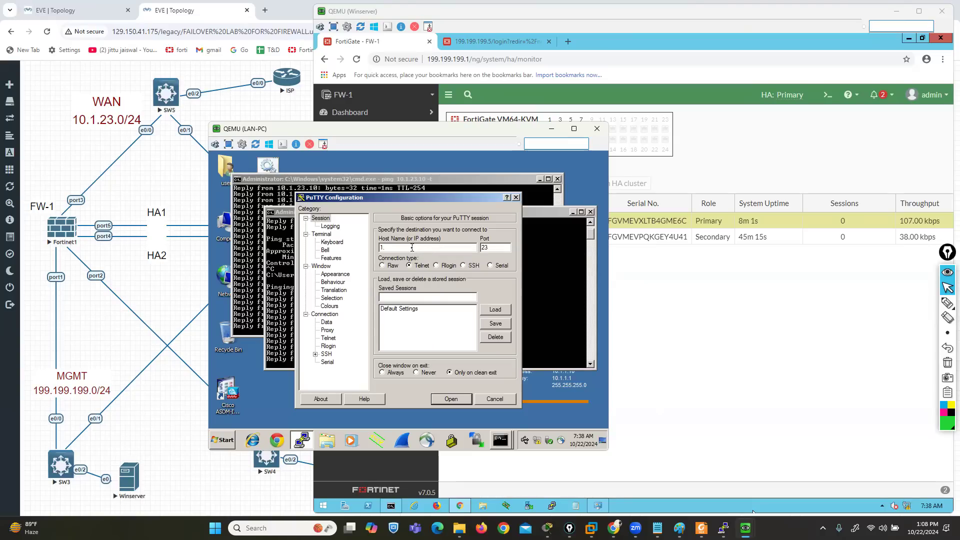
type("0.1")
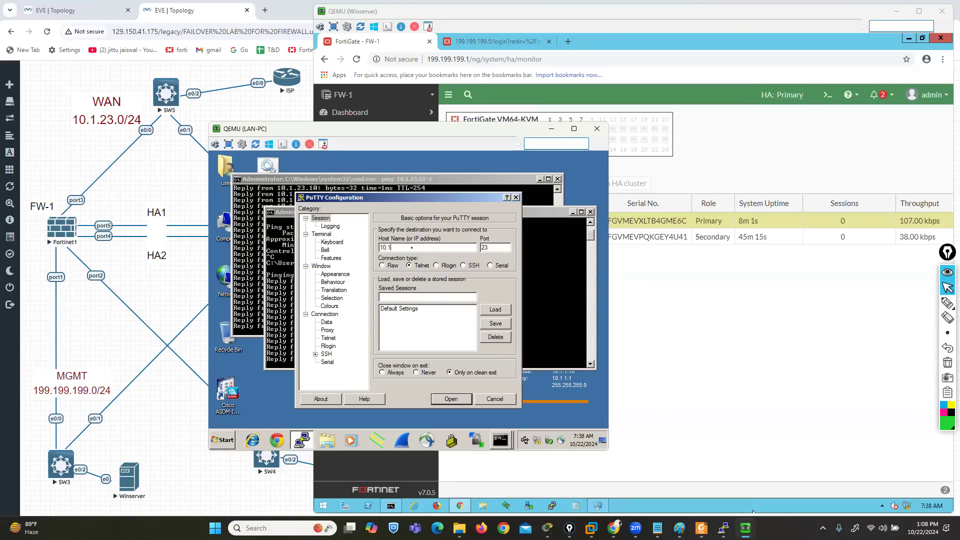
type(".23.10")
key("Return")
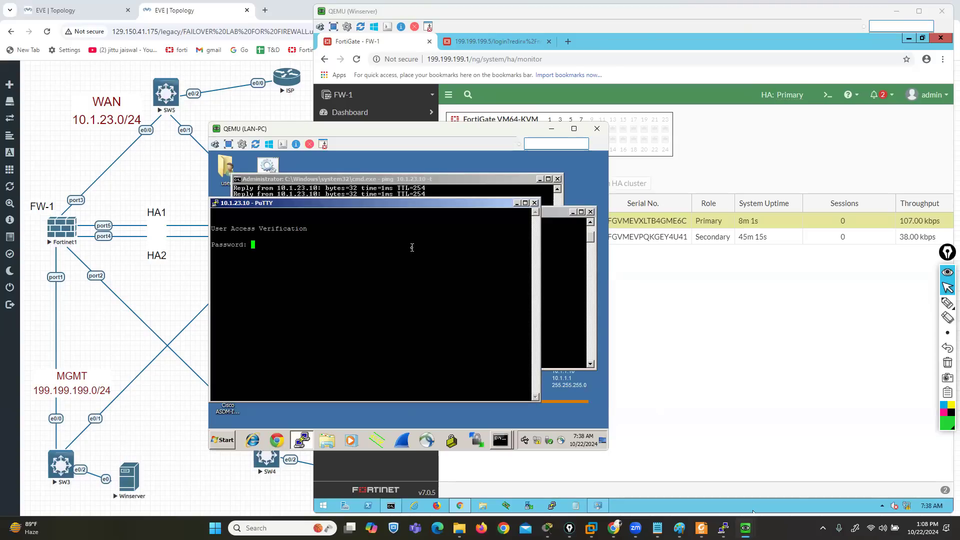
Log in to the router's Telnet session with the access password and try to enter privileged mode with enable
key("Return")
key("Return")
key("Return")
key("Return")
key("Return")
type("en")
key("Tab")
key("Return")
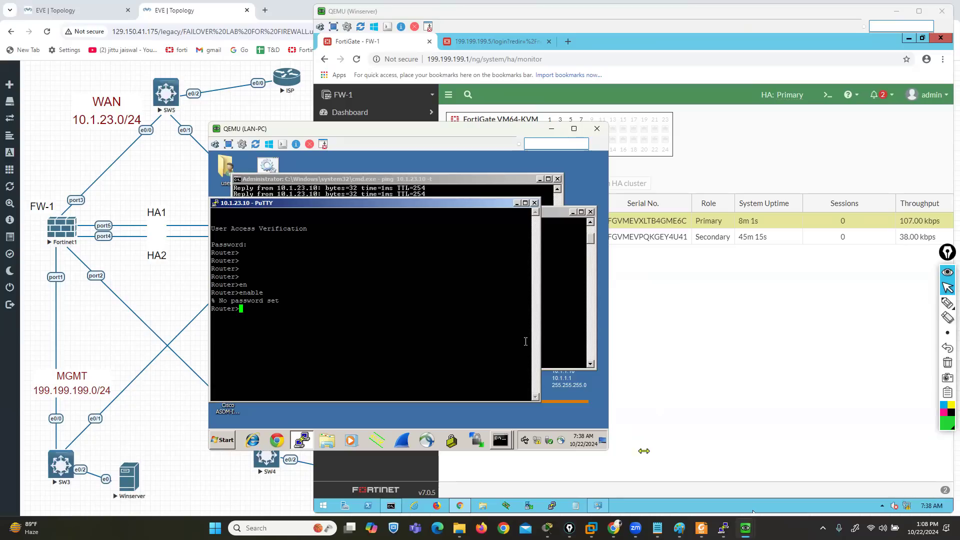
Bring up the ISP router console and enter global configuration mode
mouse_move(724, 528)
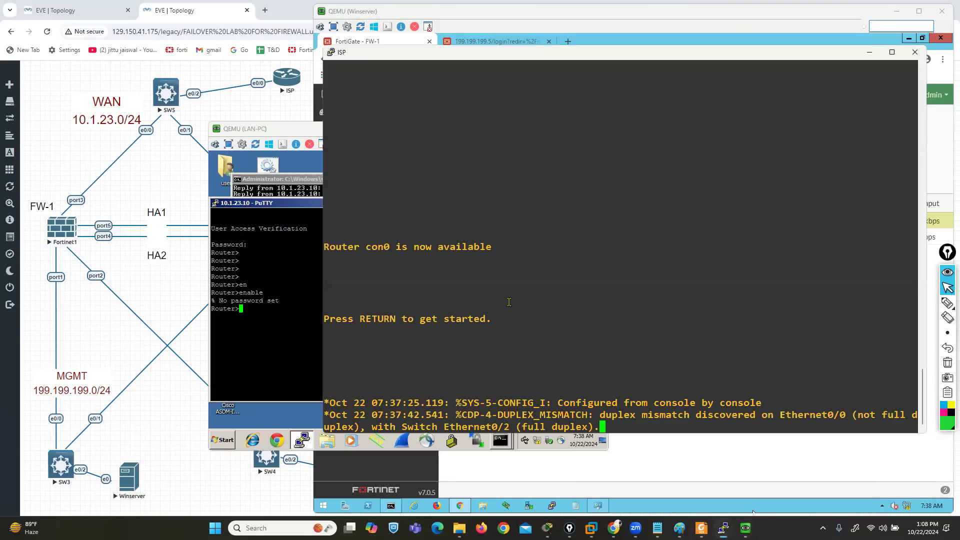
left_click(730, 477)
key("Return")
key("Return")
key("Return")
key("Return")
key("Return")
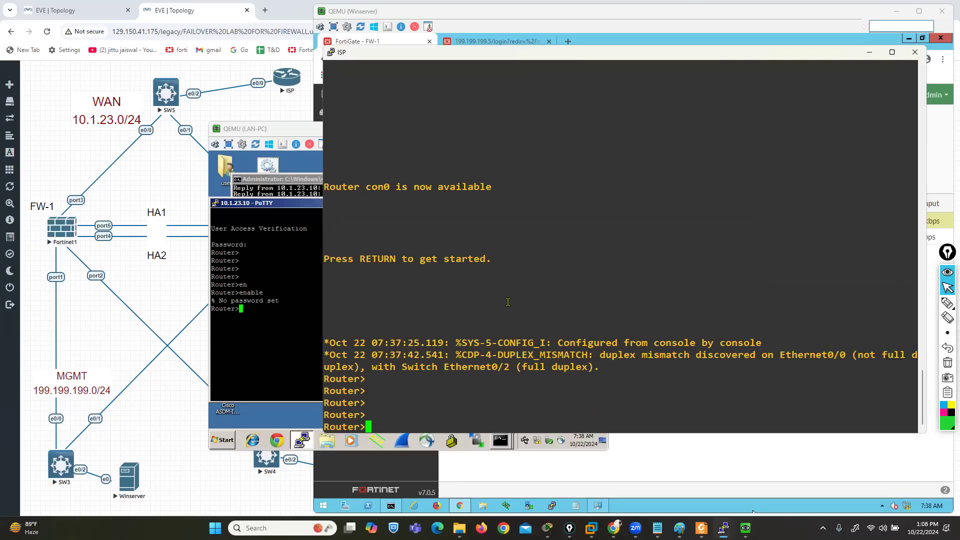
type("ena")
key("Tab")
key("Return")
key("Return")
type("conf t")
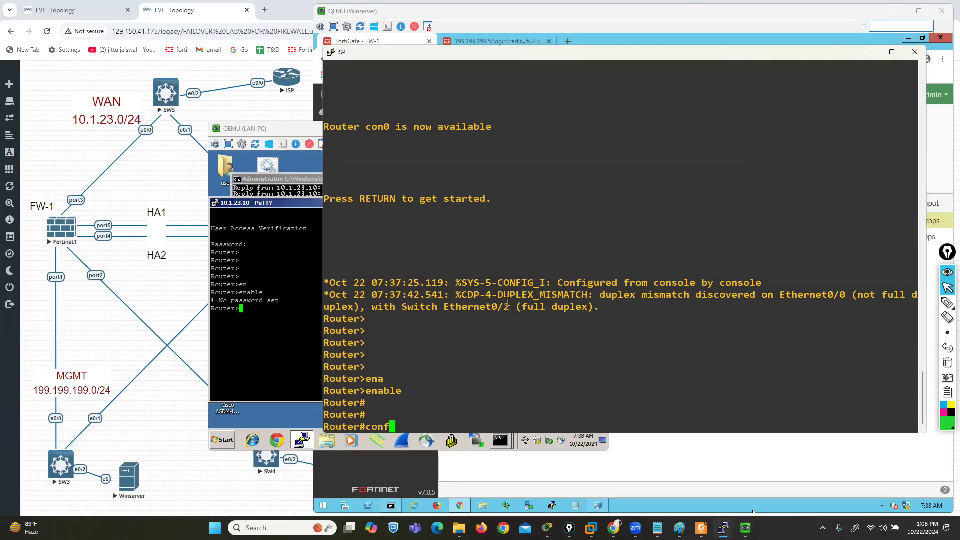
key("Return")
Set the enable secret password on the ISP router and minimize its console
type("ena")
key("Tab")
type("s")
key("Tab")
type("ccna")
key("Return")
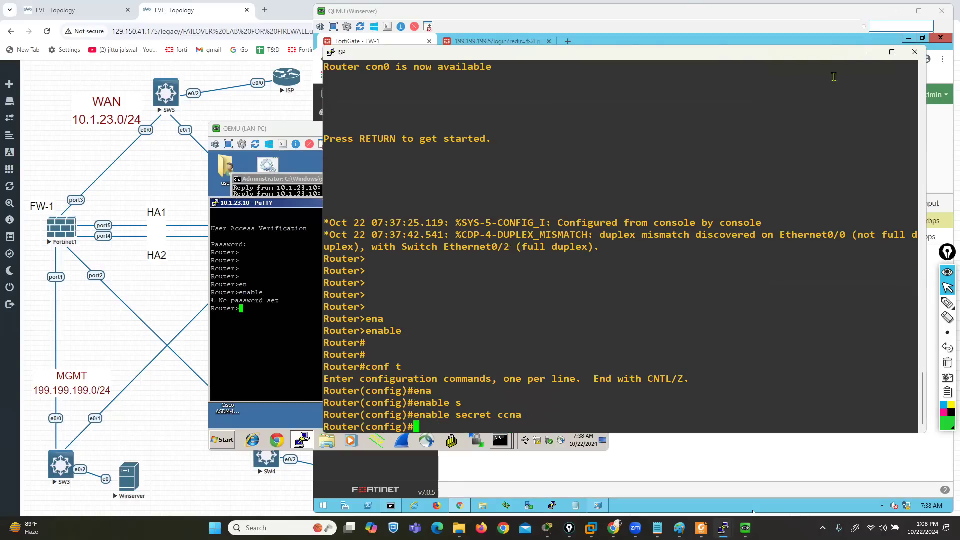
left_click(870, 52)
Run enable again in LAN-PC's Telnet session to the router and submit the enable password
left_click(315, 322)
type("ena")
key("Tab")
key("Return")
key("Return")
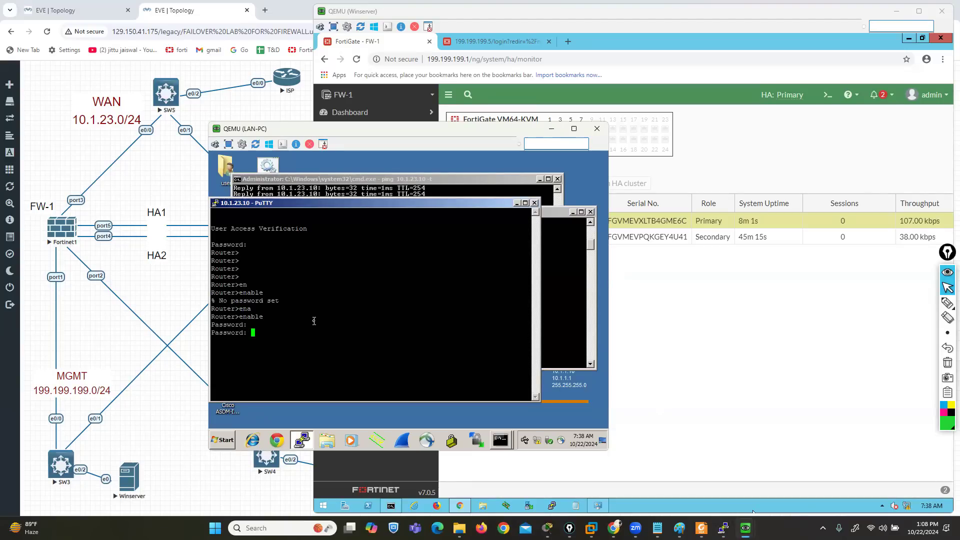
key("Return")
Check the enable secret on the ISP console, and enter the enable password in LAN-PC's Telnet session to reach privileged mode
mouse_move(724, 528)
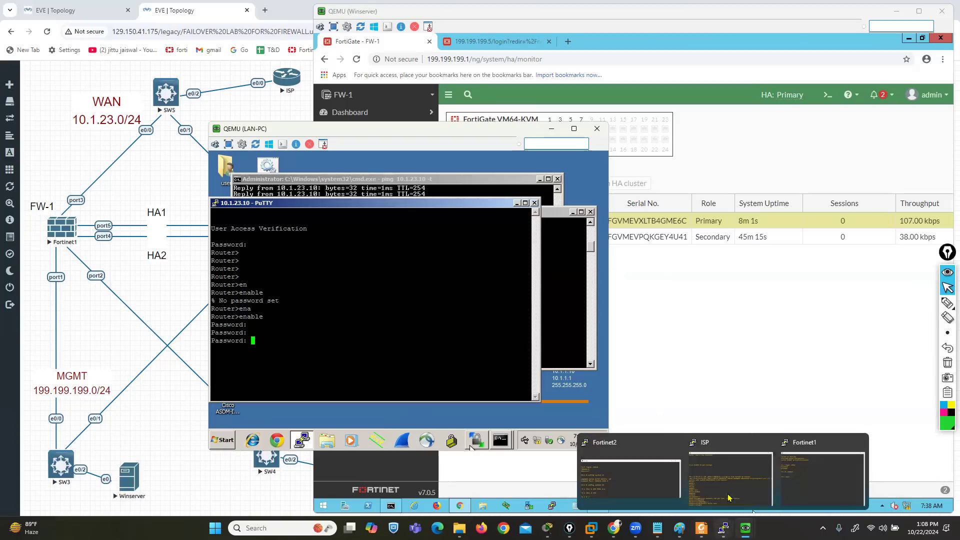
left_click(717, 479)
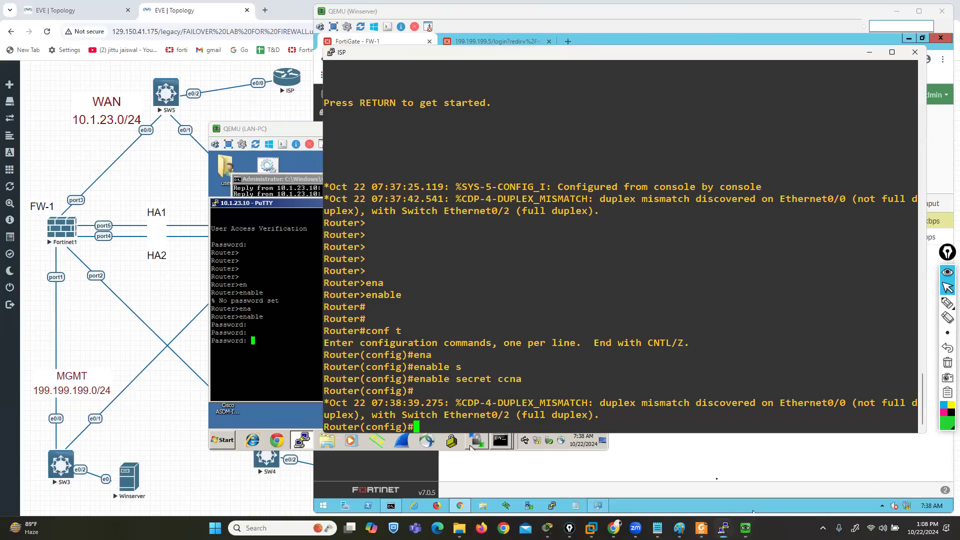
left_click(869, 52)
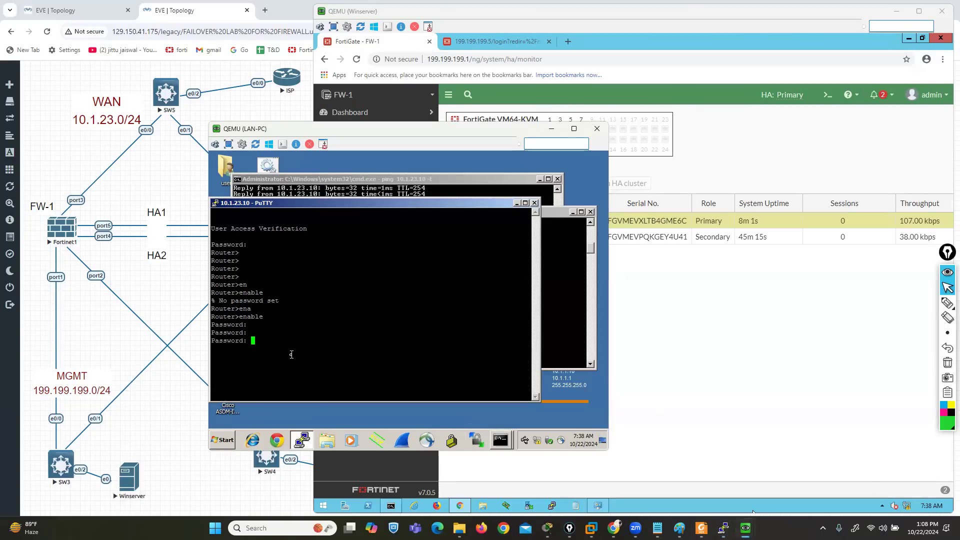
key("Return")
key("Return")
key("Return")
key("Return")
key("Return")
key("Return")
key("Return")
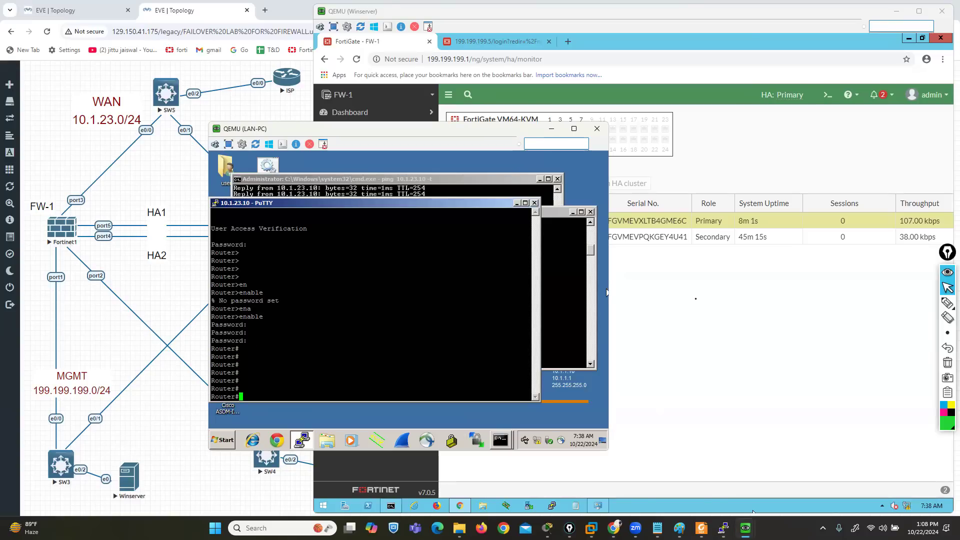
Reload FW-1's HA monitor page to check how sessions are shared between the cluster members
left_click(607, 293)
left_click(356, 59)
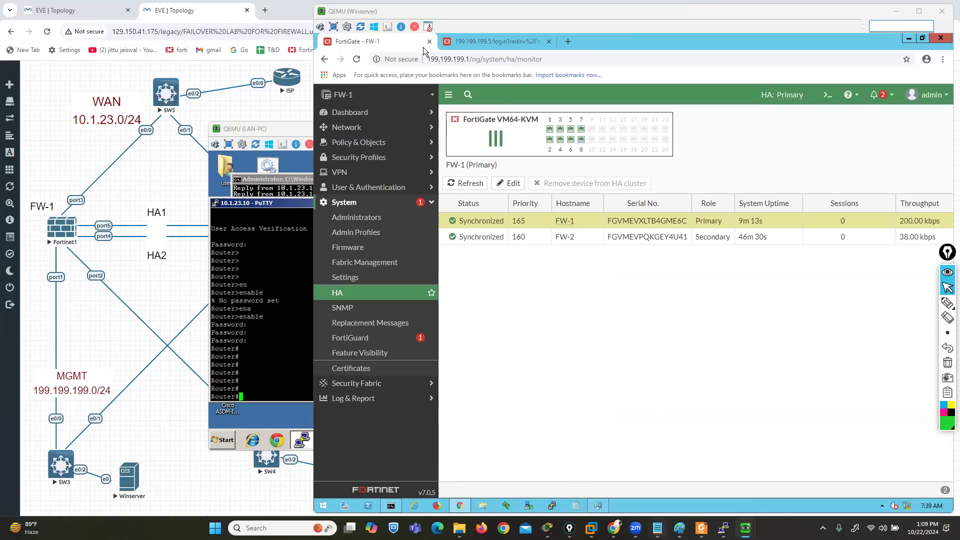
Switch to the Fortinet topics list in Notepad, copy the "Virtual Domains" entry and minimize the list
left_click(657, 528)
left_click(475, 389)
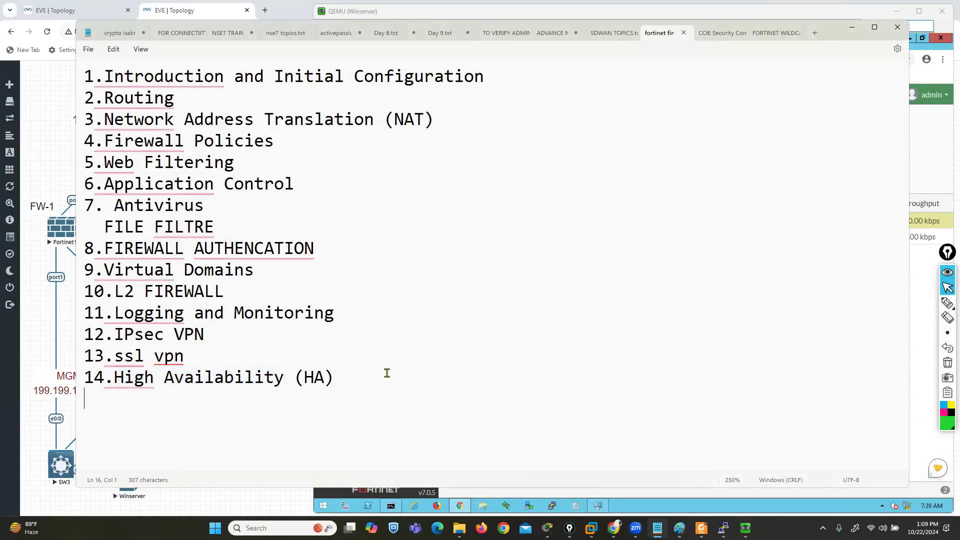
mouse_move(101, 265)
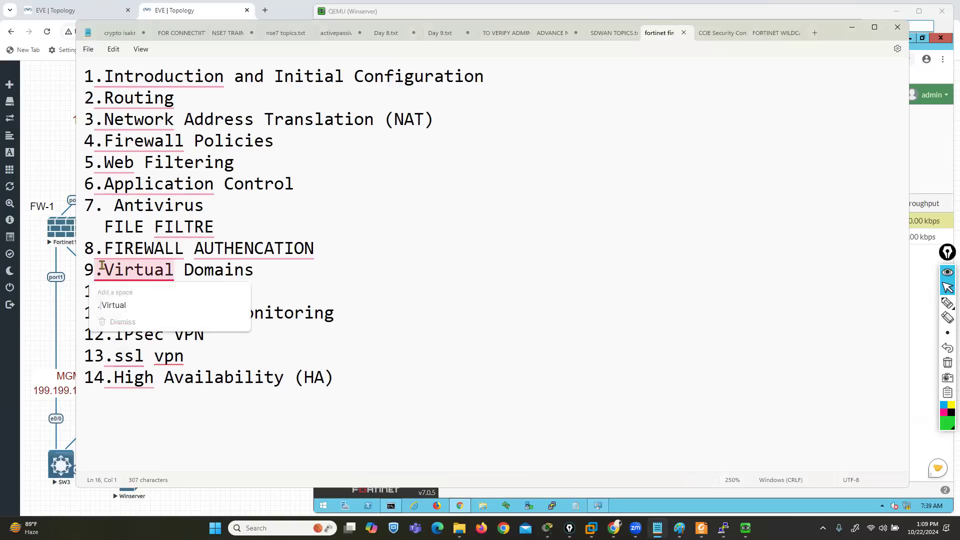
left_click_drag(95, 266, 257, 270)
key("ctrl+c")
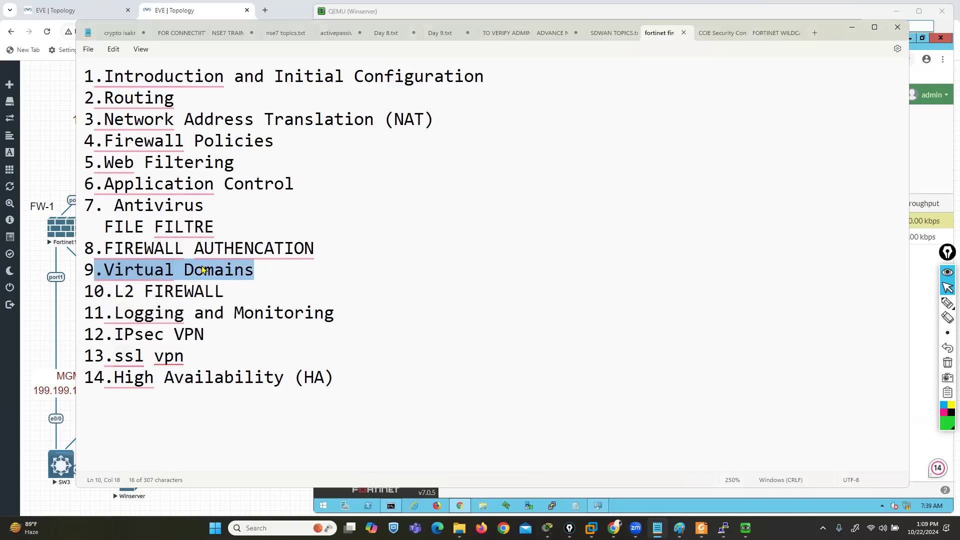
left_click(852, 28)
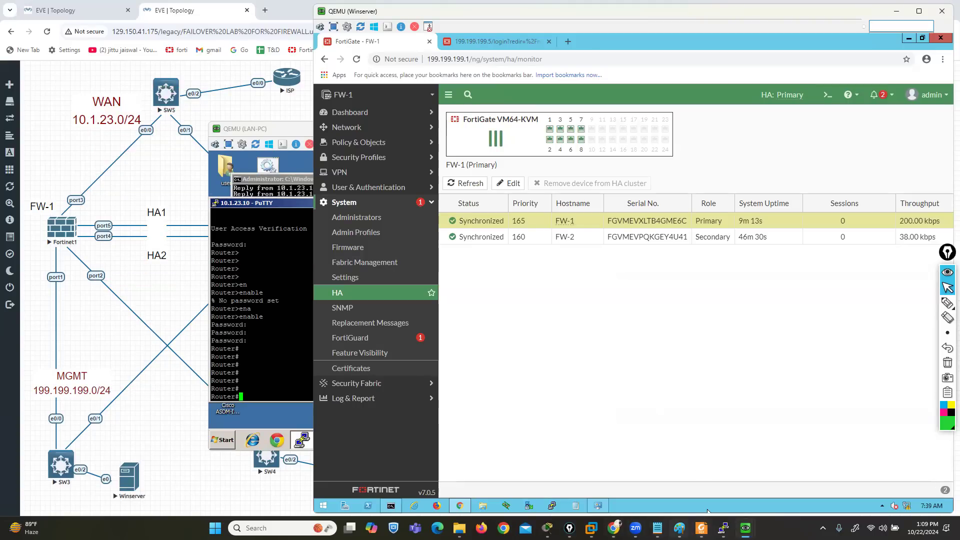
Switch to Paint, start a new image without saving the High Availability one, and fill the canvas black
left_click(680, 528)
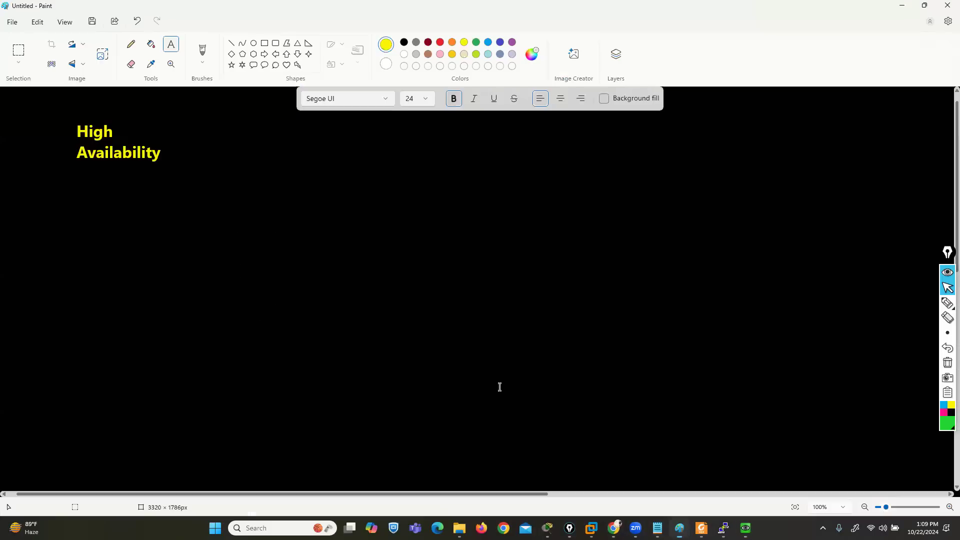
left_click(12, 23)
left_click(32, 41)
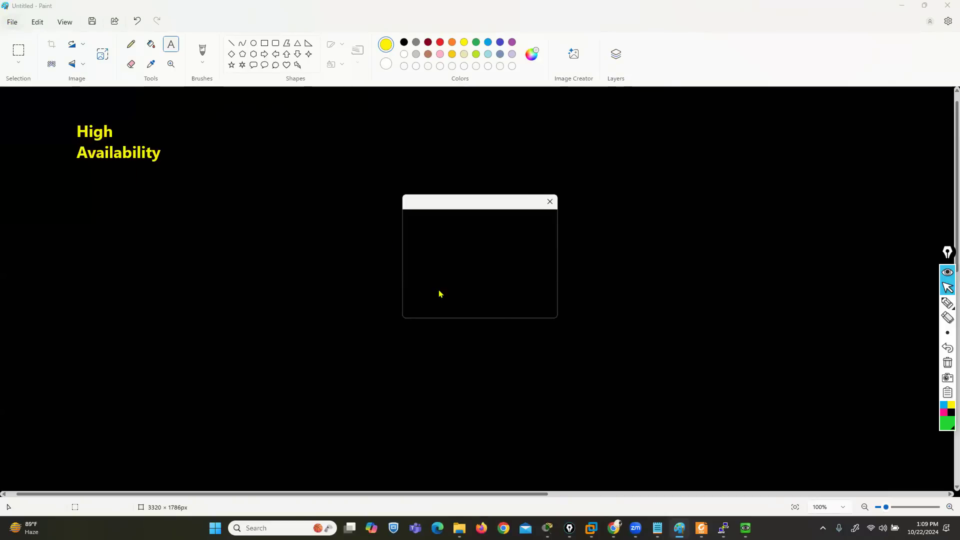
left_click(481, 300)
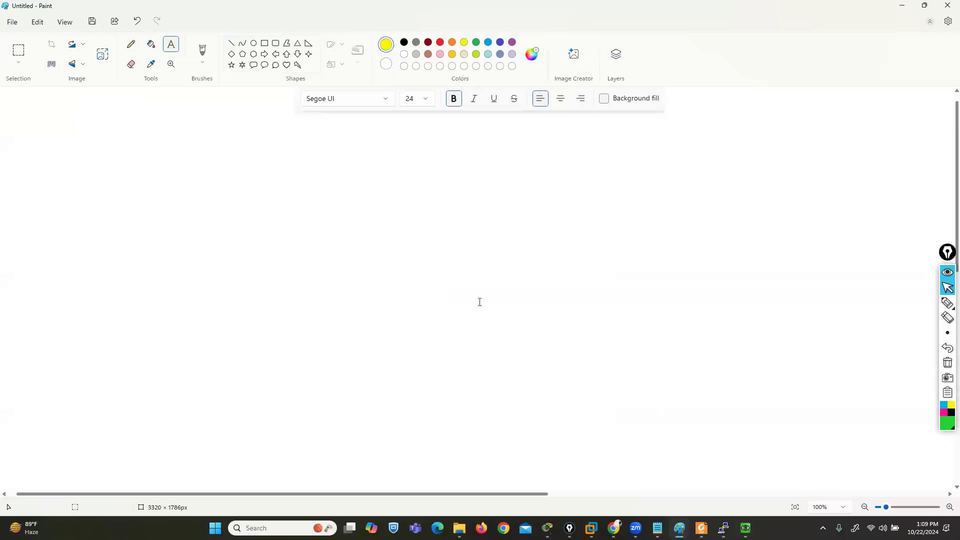
left_click(151, 44)
left_click(151, 125)
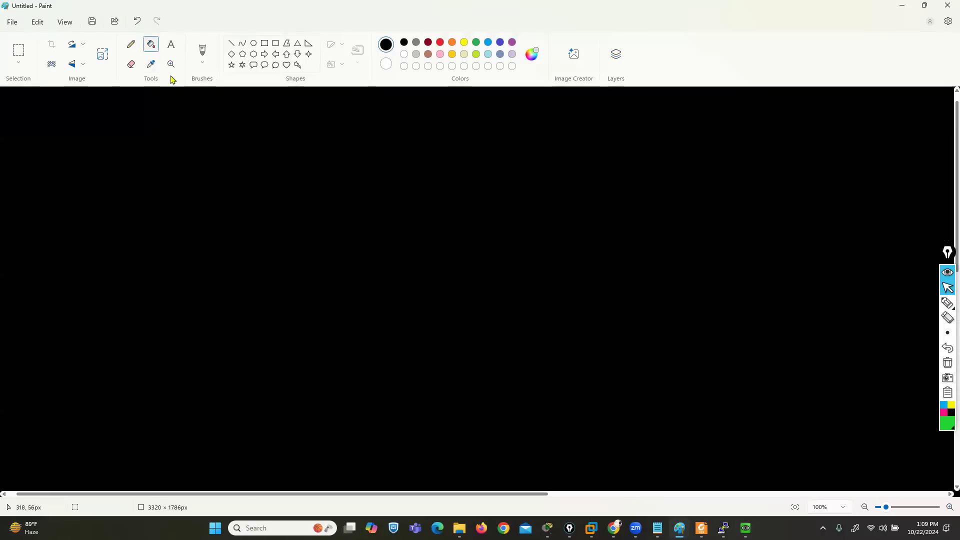
Add the copied text as a yellow "Virtual Domains" title near the canvas's upper-left corner, removing its leading period
left_click(171, 44)
left_click(465, 42)
left_click(58, 129)
key("ctrl+v")
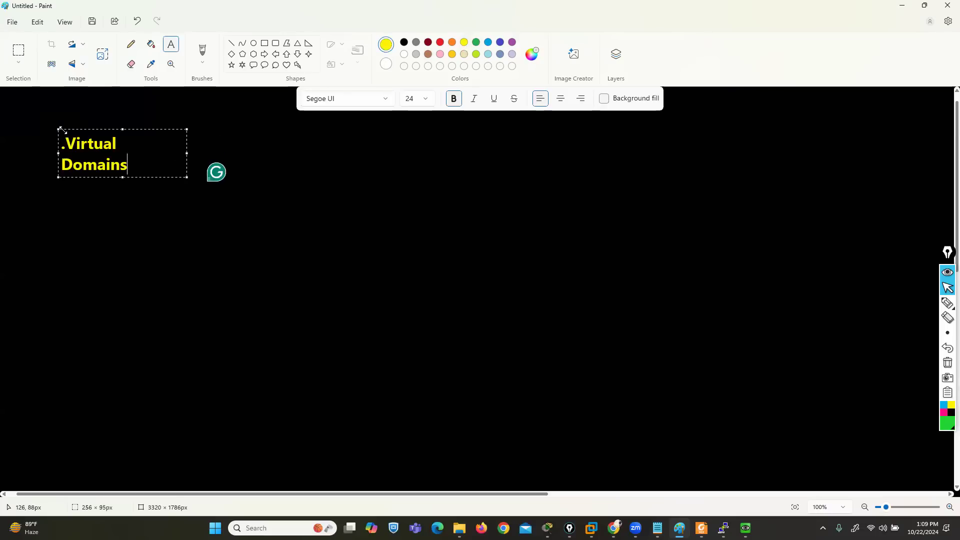
left_click(71, 148)
key("BackSpace")
left_click(296, 176)
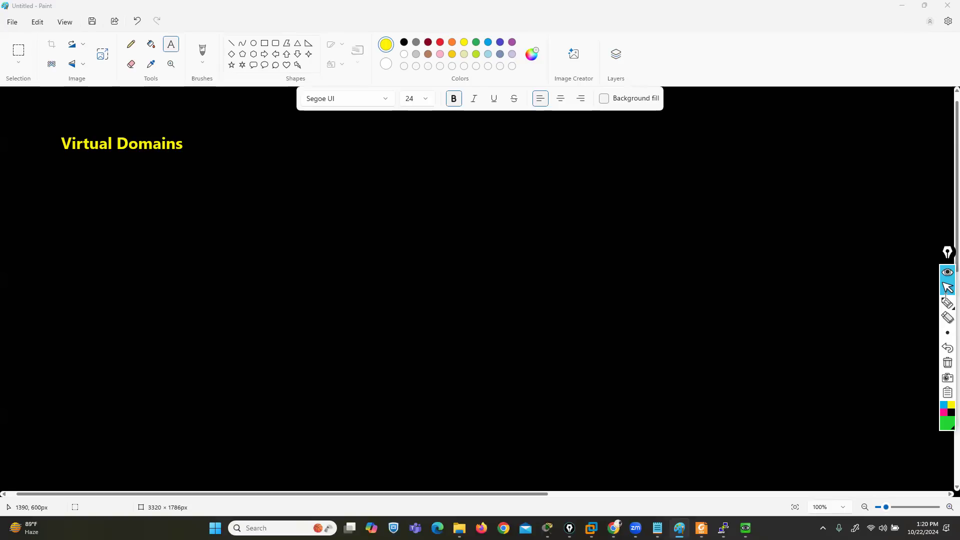
Draw a wide pink rectangle across the middle of the board with the screen pen and label it "FW"
left_click(947, 302)
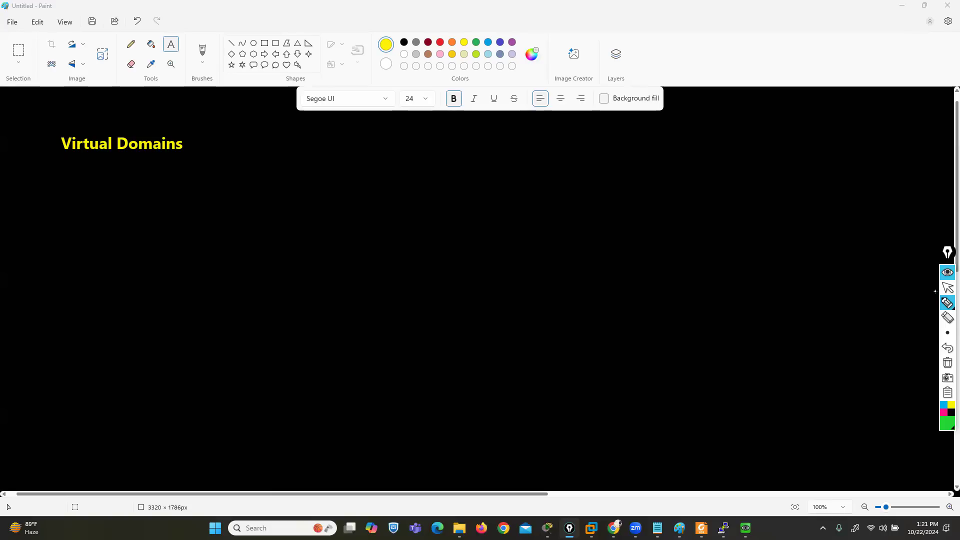
left_click(944, 412)
mouse_move(647, 278)
left_mouse_down()
mouse_move(317, 272)
mouse_move(284, 300)
mouse_move(437, 336)
mouse_move(720, 332)
mouse_move(651, 269)
left_mouse_up()
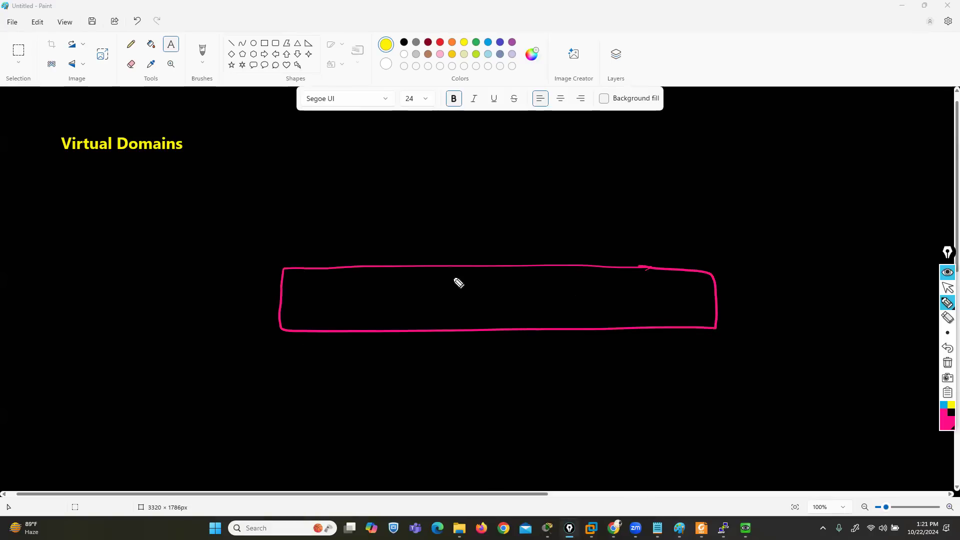
mouse_move(461, 313)
left_mouse_down()
mouse_move(463, 285)
mouse_move(479, 274)
left_mouse_up()
left_click_drag(460, 295, 513, 289)
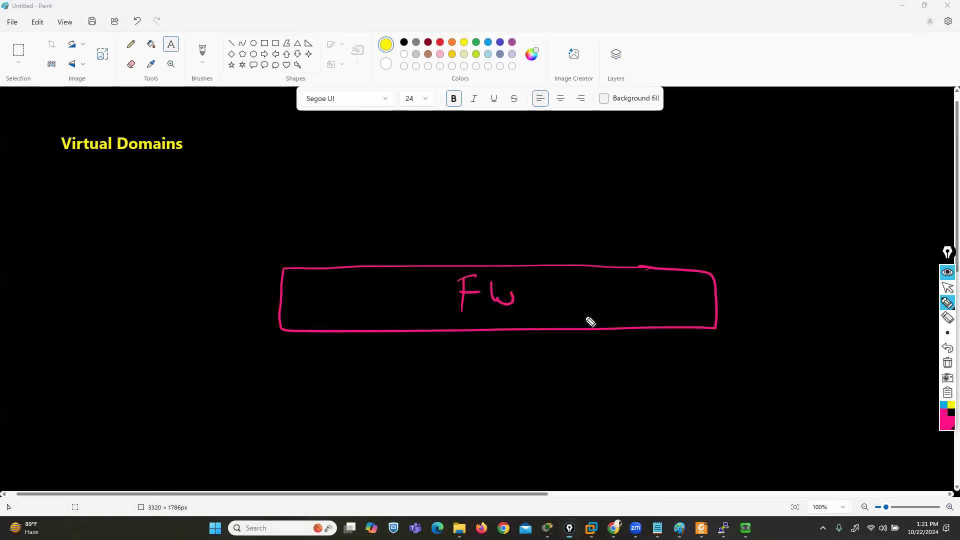
Draw a blue link from the FW box down to a blue "SW" box, with three orange lines fanning out on its left, underside and right
left_click(943, 406)
mouse_move(494, 327)
left_mouse_down()
mouse_move(496, 395)
mouse_move(450, 393)
mouse_move(527, 455)
mouse_move(523, 396)
mouse_move(493, 425)
mouse_move(523, 431)
left_mouse_up()
left_click(946, 426)
left_click(927, 398)
left_click_drag(433, 402, 315, 452)
mouse_move(435, 422)
left_mouse_down()
mouse_move(346, 482)
mouse_move(382, 497)
left_mouse_up()
left_click_drag(524, 450, 515, 521)
mouse_move(555, 451)
left_mouse_down()
mouse_move(550, 520)
mouse_move(578, 534)
left_mouse_up()
mouse_move(576, 426)
left_mouse_down()
mouse_move(630, 445)
mouse_move(748, 429)
left_mouse_up()
left_click_drag(560, 404, 743, 378)
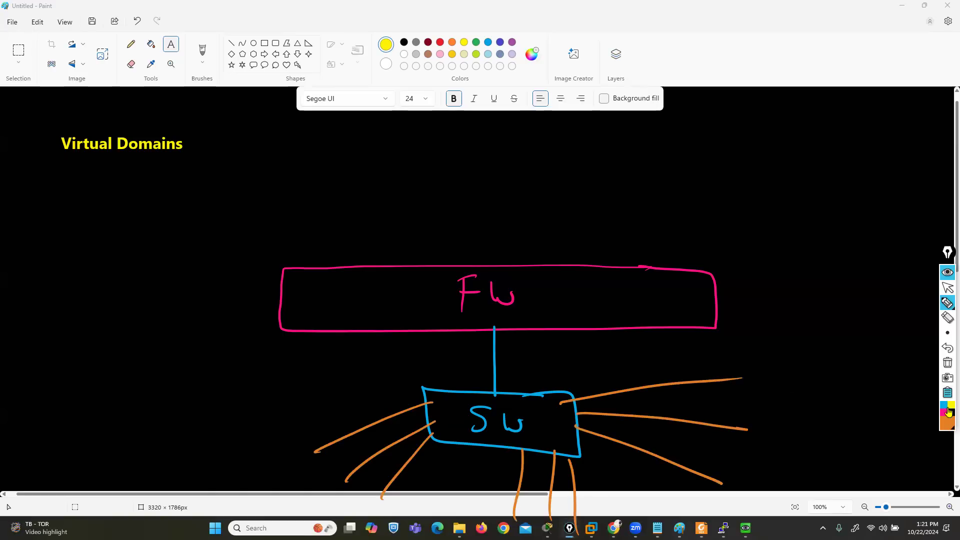
Circle the three groups of orange lines in red and label them "m", "S" and "HR"
left_click(945, 425)
left_click(913, 349)
mouse_move(356, 413)
left_mouse_down()
mouse_move(237, 472)
mouse_move(356, 425)
mouse_move(311, 436)
left_mouse_up()
mouse_move(287, 495)
left_mouse_down()
mouse_move(300, 480)
mouse_move(323, 493)
left_mouse_up()
mouse_move(563, 465)
left_mouse_down()
mouse_move(542, 539)
mouse_move(572, 476)
left_mouse_up()
mouse_move(582, 497)
left_mouse_down()
mouse_move(593, 496)
mouse_move(581, 513)
left_mouse_up()
mouse_move(799, 359)
left_mouse_down()
mouse_move(693, 407)
mouse_move(832, 388)
mouse_move(778, 376)
left_mouse_up()
mouse_move(761, 428)
left_mouse_down()
mouse_move(760, 443)
mouse_move(779, 441)
left_mouse_up()
left_click_drag(779, 426, 789, 452)
left_click_drag(790, 429, 820, 460)
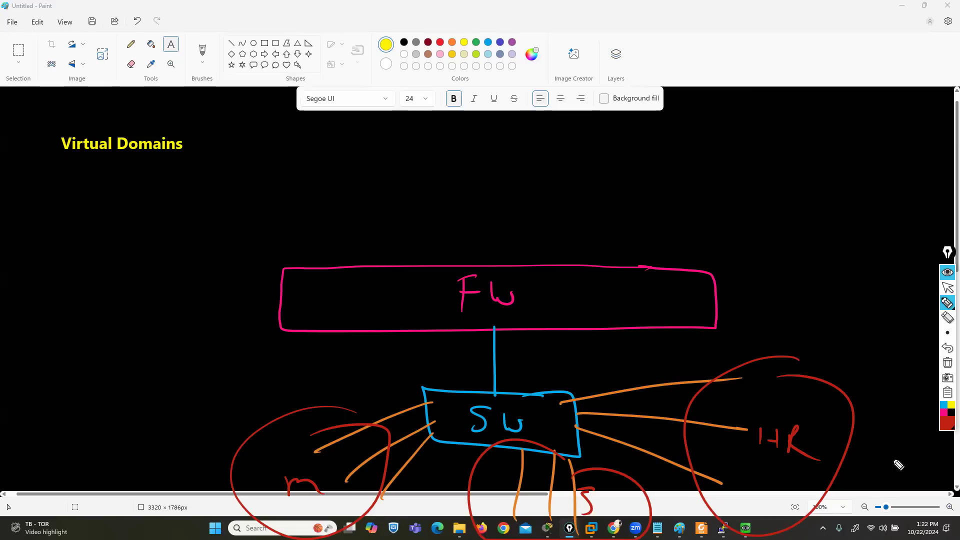
Draw white callouts labelled "L3 FW" for the m and S groups and "L2 FW" for the HR group
left_click(946, 424)
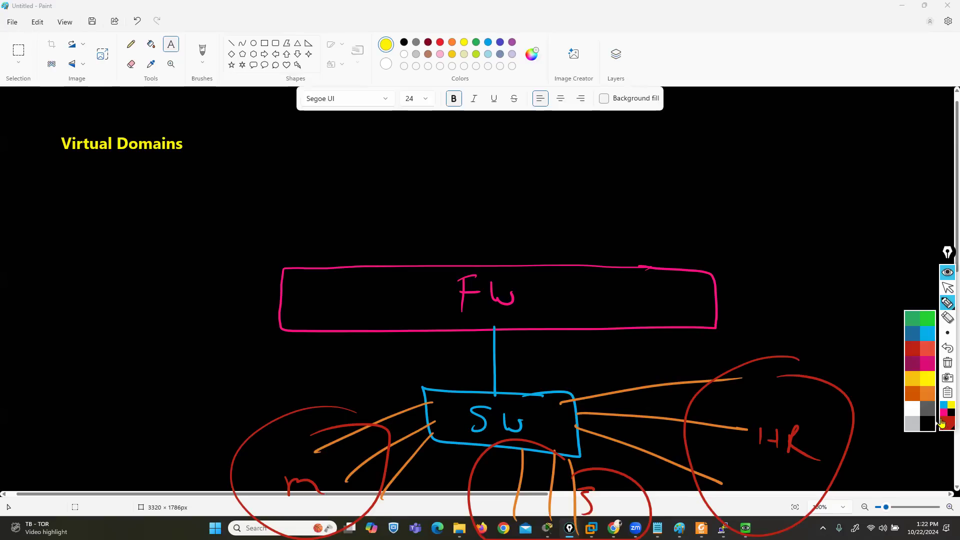
left_click(909, 415)
mouse_move(312, 450)
left_mouse_down()
mouse_move(240, 414)
mouse_move(178, 409)
left_mouse_up()
left_click_drag(518, 466, 256, 383)
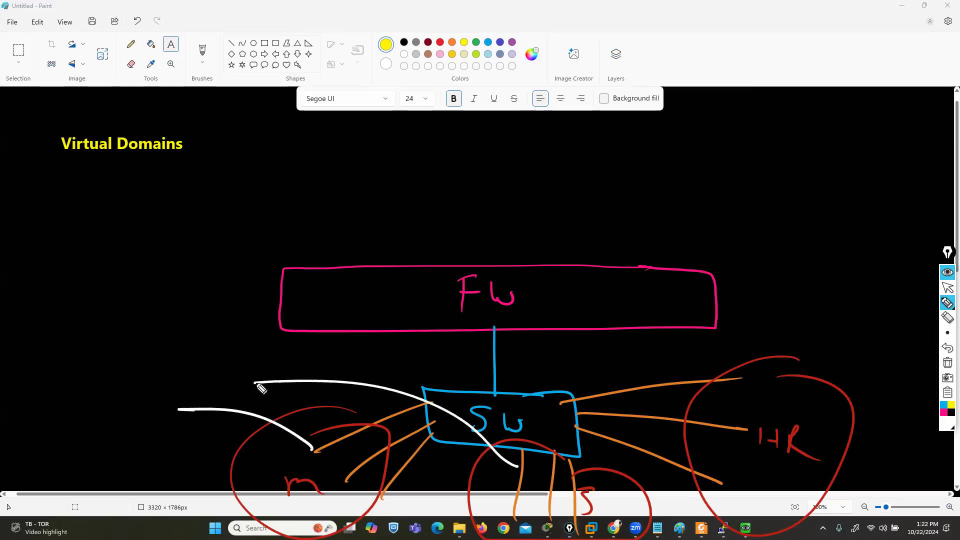
mouse_move(119, 352)
left_mouse_down()
mouse_move(133, 372)
mouse_move(176, 353)
mouse_move(189, 374)
mouse_move(200, 355)
left_mouse_up()
left_click_drag(203, 351, 214, 387)
mouse_move(120, 341)
left_mouse_down()
mouse_move(99, 367)
mouse_move(122, 386)
left_mouse_up()
mouse_move(739, 406)
left_mouse_down()
mouse_move(799, 342)
mouse_move(865, 338)
mouse_move(874, 351)
left_mouse_up()
mouse_move(876, 339)
left_mouse_down()
mouse_move(907, 338)
mouse_move(913, 353)
mouse_move(825, 354)
mouse_move(921, 367)
mouse_move(925, 346)
left_mouse_up()
Erase the white L3 FW and L2 FW callouts and the "FW" label inside the pink rectangle
left_click(948, 333)
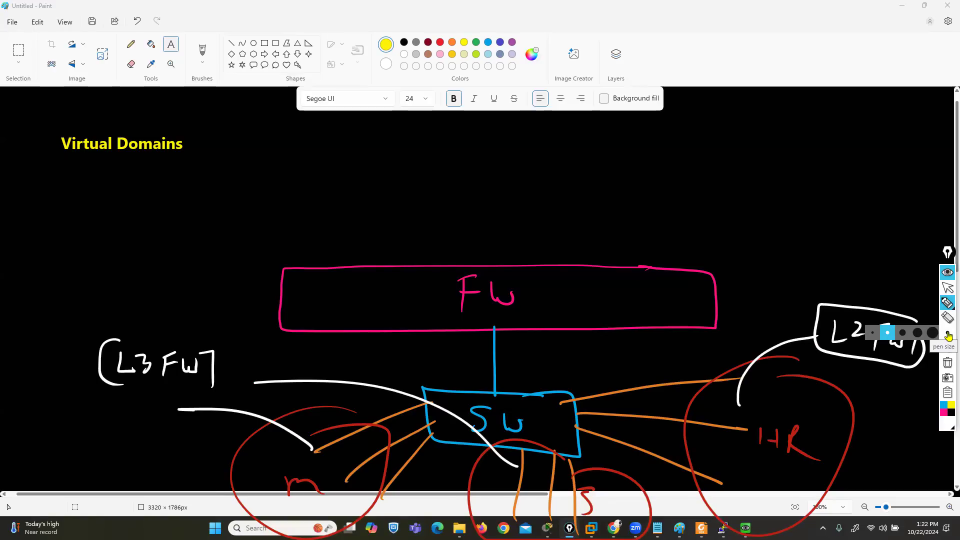
left_click(948, 319)
mouse_move(879, 329)
left_mouse_down()
mouse_move(857, 360)
mouse_move(863, 327)
mouse_move(918, 358)
left_mouse_up()
mouse_move(274, 397)
left_mouse_down()
mouse_move(67, 369)
mouse_move(174, 358)
left_mouse_up()
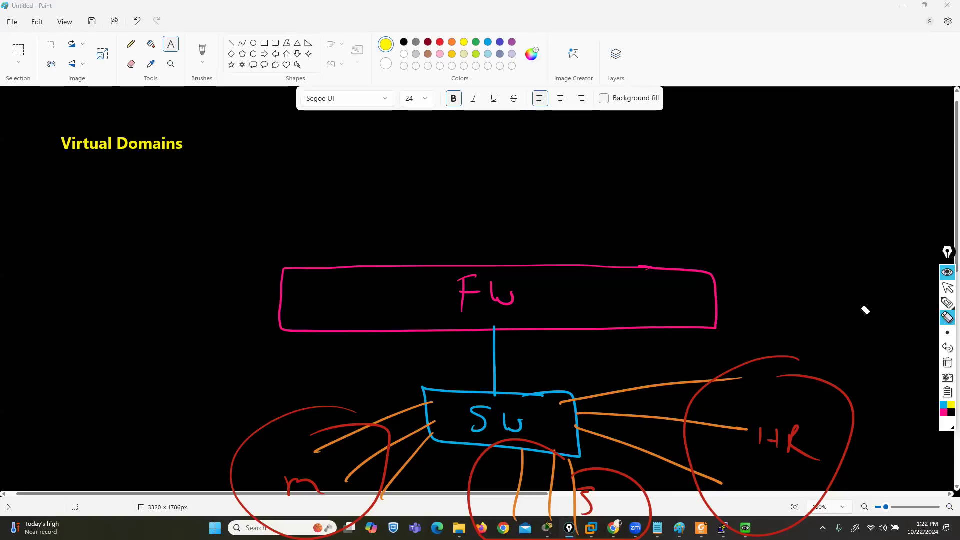
mouse_move(474, 306)
left_mouse_down()
mouse_move(470, 281)
mouse_move(515, 294)
left_mouse_up()
Write "VDOM" in white under the Virtual Domains title and draw a box around it
mouse_move(948, 304)
left_click(917, 305)
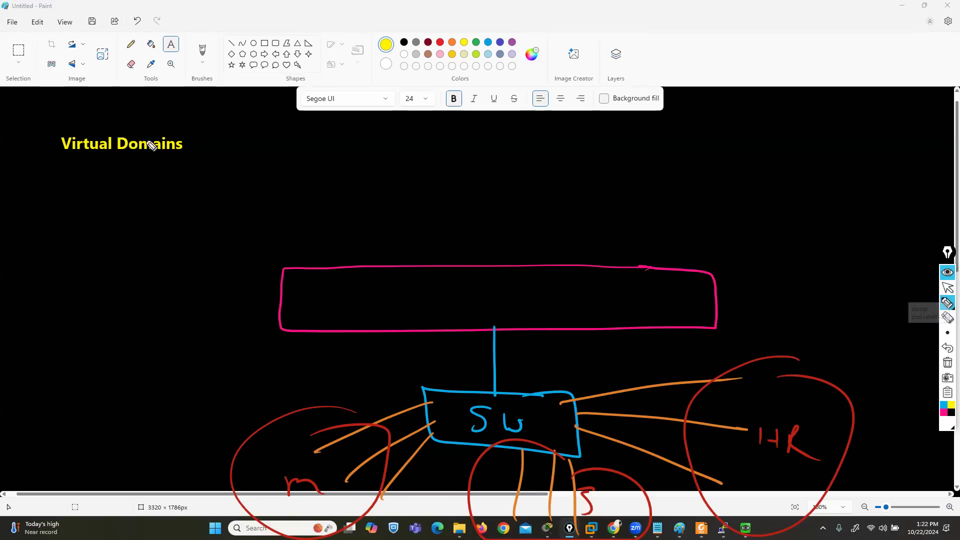
mouse_move(68, 166)
left_mouse_down()
mouse_move(83, 184)
mouse_move(156, 180)
mouse_move(92, 156)
mouse_move(143, 198)
mouse_move(164, 156)
left_mouse_up()
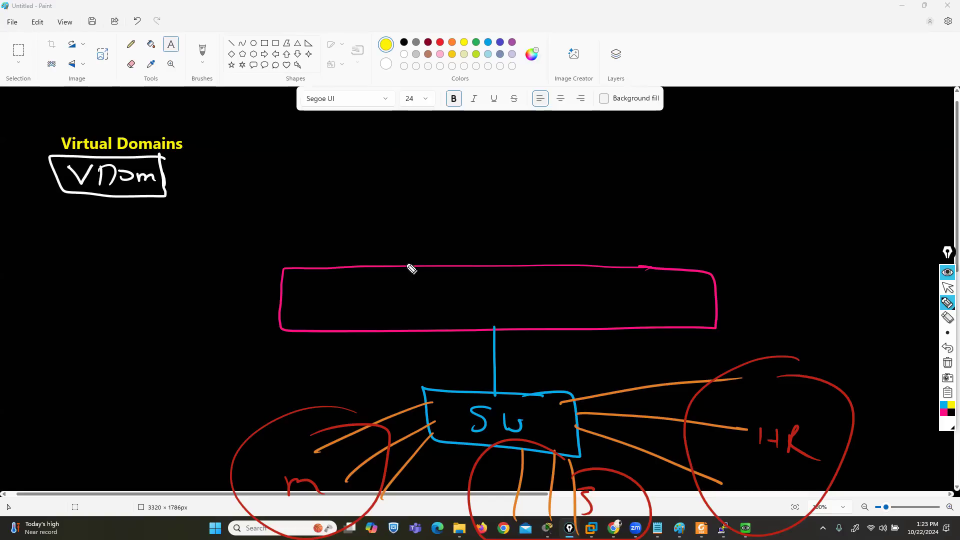
Divide the pink rectangle into three segments with white lines and label them "MKT", "Sale" and "HR"
left_click_drag(423, 267, 430, 331)
left_click_drag(569, 267, 574, 324)
mouse_move(312, 295)
left_mouse_down()
mouse_move(329, 307)
mouse_move(346, 303)
left_mouse_up()
mouse_move(359, 294)
left_mouse_down()
mouse_move(360, 309)
mouse_move(367, 293)
left_mouse_up()
mouse_move(478, 287)
left_mouse_down()
mouse_move(456, 305)
mouse_move(507, 303)
left_mouse_up()
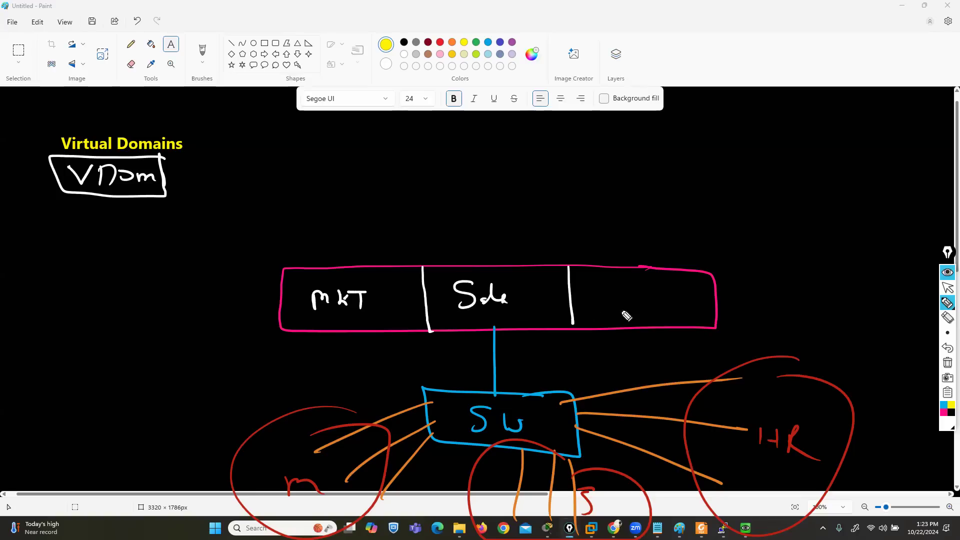
mouse_move(617, 285)
left_mouse_down()
mouse_move(617, 306)
mouse_move(633, 306)
left_mouse_up()
left_click_drag(618, 297, 640, 307)
left_click_drag(641, 289, 663, 313)
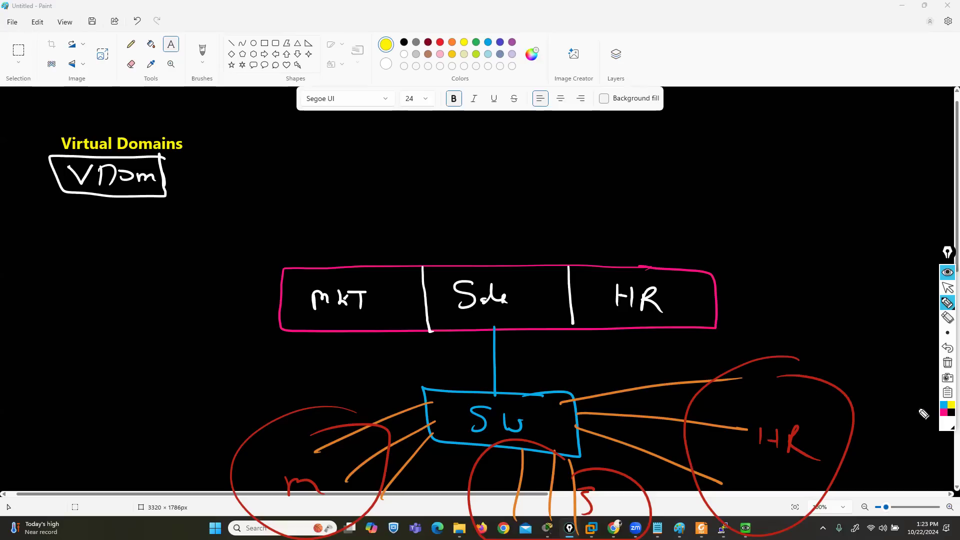
Draw yellow links from the MKT and HR segments down to the switch and a yellow uplink above each of the three segments
left_click(949, 426)
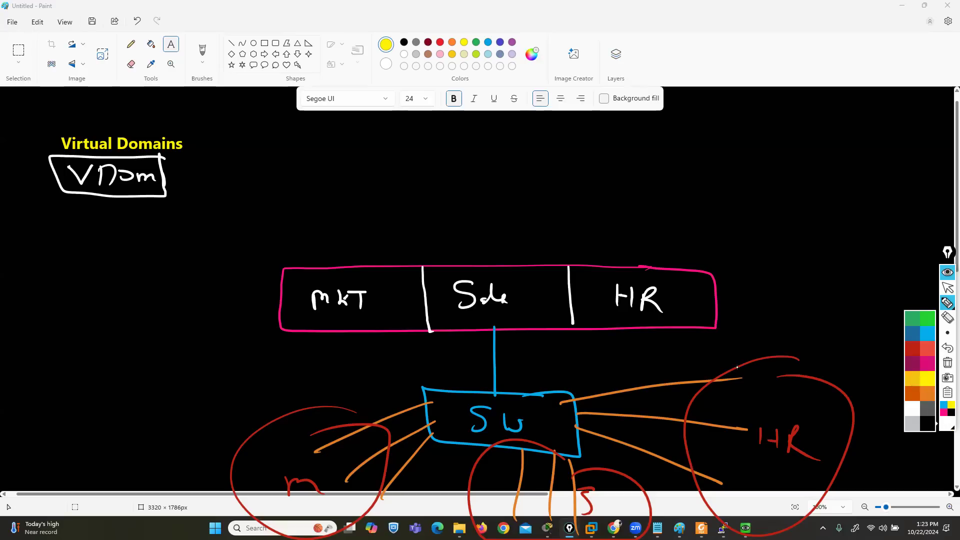
left_click(913, 383)
left_click_drag(389, 332, 438, 396)
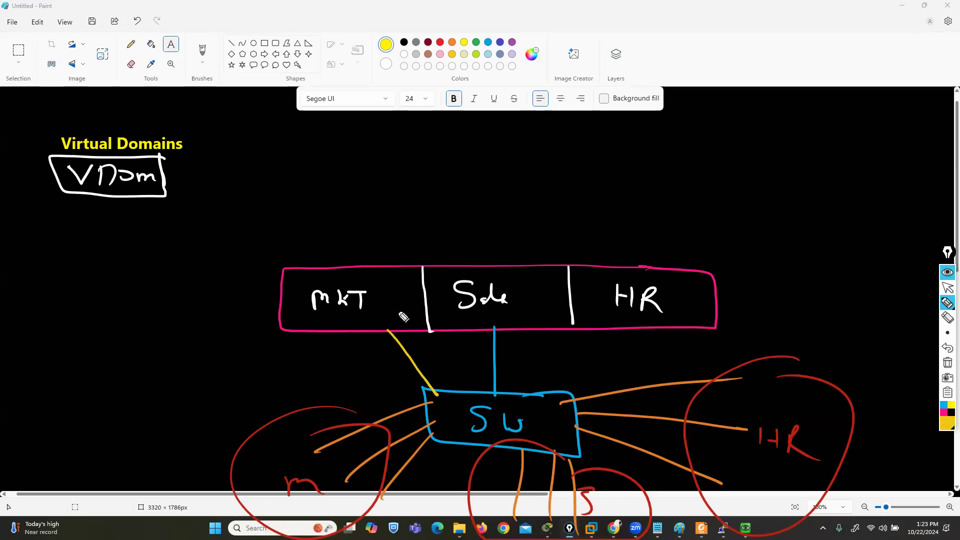
left_click_drag(348, 154, 365, 270)
left_click_drag(620, 328, 556, 398)
left_click_drag(640, 149, 642, 273)
left_click_drag(493, 150, 505, 275)
Label the switch-side links P2, P3 and P4 and the uplinks P5, P6 and P7 in yellow
mouse_move(359, 342)
left_mouse_down()
mouse_move(361, 362)
mouse_move(368, 351)
left_mouse_up()
left_click_drag(373, 356, 387, 368)
left_click_drag(469, 334, 478, 366)
mouse_move(626, 332)
left_mouse_down()
mouse_move(625, 358)
mouse_move(626, 345)
left_mouse_up()
left_click_drag(636, 343, 642, 363)
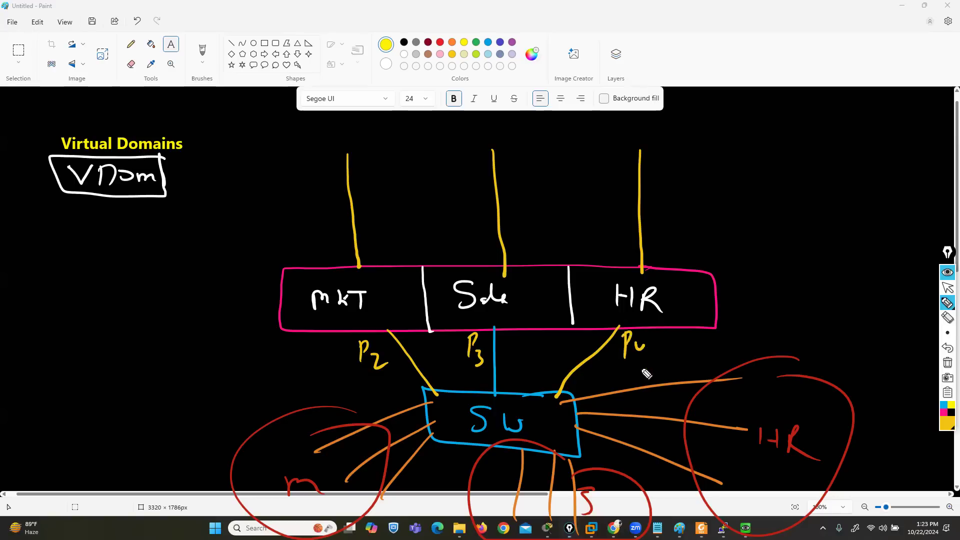
mouse_move(318, 230)
left_mouse_down()
mouse_move(317, 251)
mouse_move(321, 242)
left_mouse_up()
mouse_move(331, 238)
left_mouse_down()
mouse_move(328, 252)
mouse_move(338, 230)
left_mouse_up()
mouse_move(466, 225)
left_mouse_down()
mouse_move(467, 249)
mouse_move(476, 234)
left_mouse_up()
left_click_drag(483, 235, 479, 250)
left_click_drag(654, 226, 655, 249)
left_click_drag(655, 225, 680, 253)
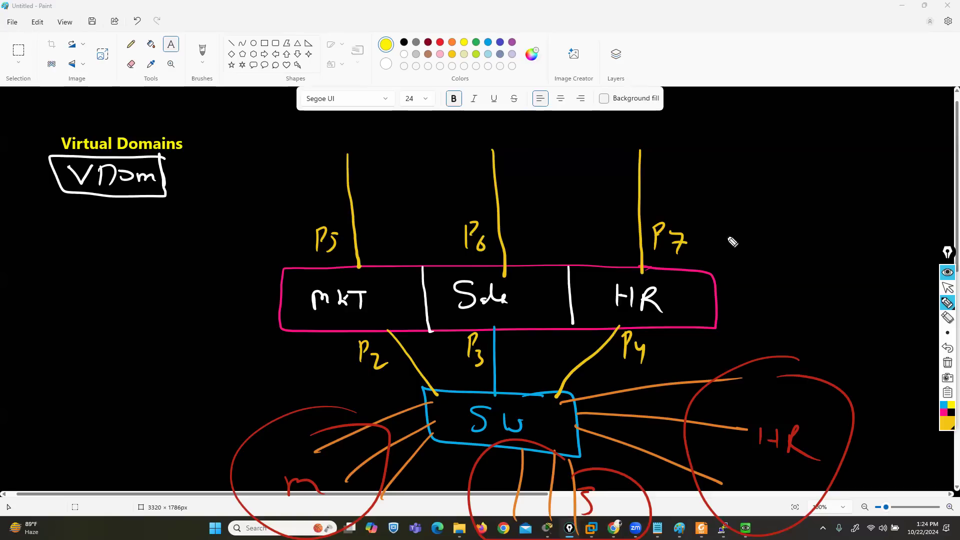
Draw green traffic paths from the m, S and HR groups through the switch and their own segments to the uplinks
left_click(947, 424)
left_click(925, 326)
mouse_move(155, 479)
left_mouse_down()
mouse_move(428, 434)
mouse_move(351, 257)
left_mouse_up()
left_click_drag(342, 225, 339, 106)
mouse_move(575, 482)
left_mouse_down()
mouse_move(545, 483)
mouse_move(474, 315)
mouse_move(505, 115)
left_mouse_up()
mouse_move(794, 431)
left_mouse_down()
mouse_move(564, 421)
mouse_move(681, 232)
mouse_move(666, 141)
left_mouse_up()
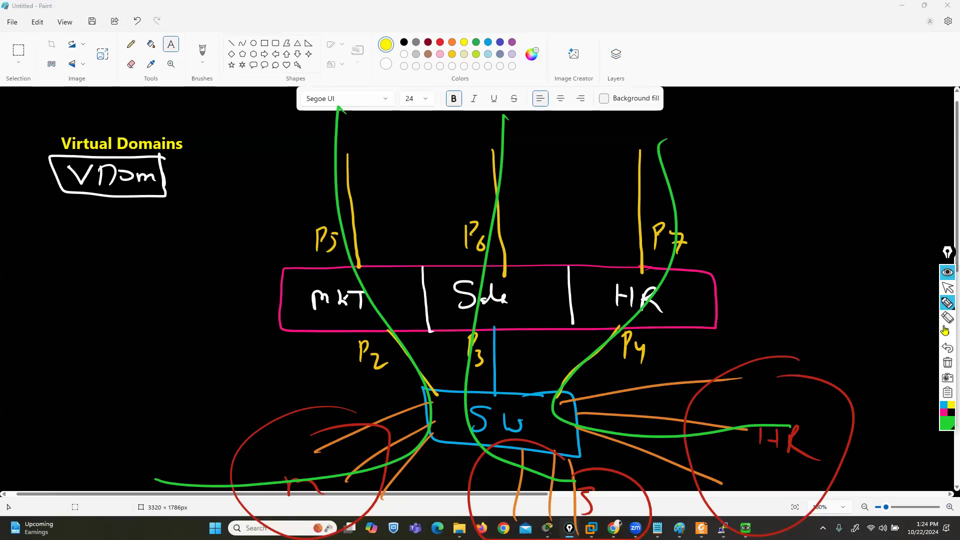
Erase the boxed VDOM note and write a boxed "admin" with an arrow down to a boxed "Super-admin" in green
left_click(948, 317)
mouse_move(188, 192)
left_mouse_down()
mouse_move(155, 179)
mouse_move(208, 183)
left_mouse_up()
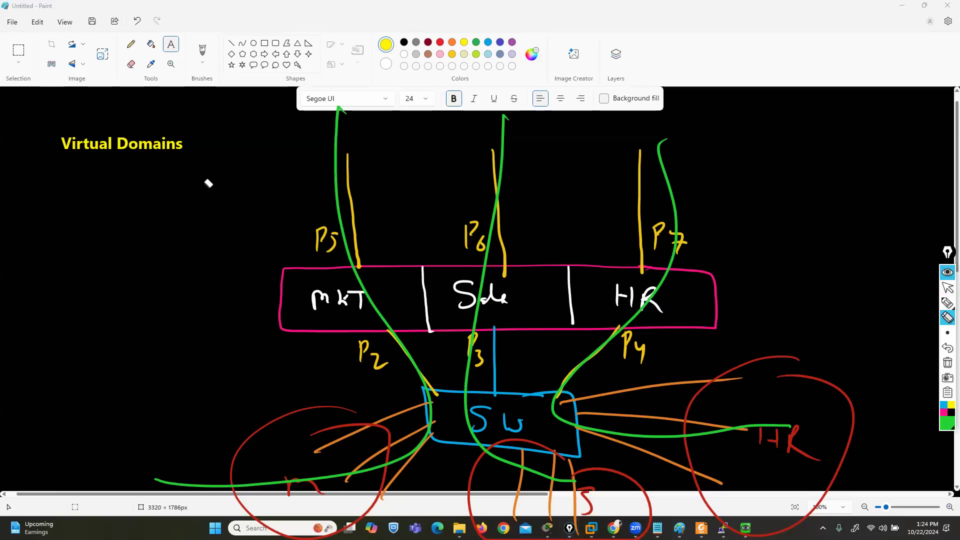
left_click(918, 305)
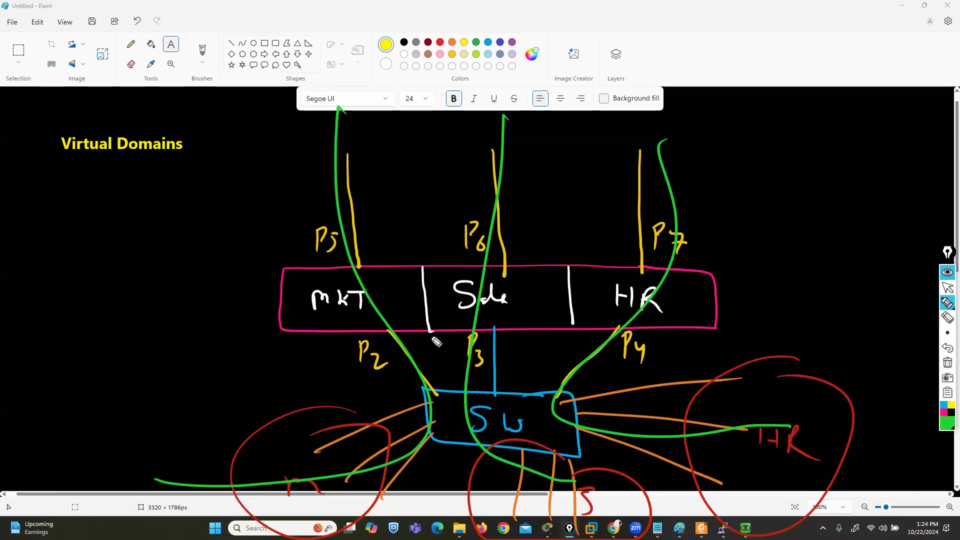
mouse_move(73, 205)
left_mouse_down()
mouse_move(86, 195)
mouse_move(96, 207)
mouse_move(141, 195)
mouse_move(125, 179)
mouse_move(56, 232)
mouse_move(142, 202)
mouse_move(141, 221)
mouse_move(92, 252)
left_mouse_up()
left_click_drag(83, 244, 102, 245)
left_click(66, 270)
mouse_move(63, 284)
left_mouse_down()
mouse_move(221, 280)
mouse_move(38, 271)
mouse_move(188, 307)
mouse_move(215, 262)
left_mouse_up()
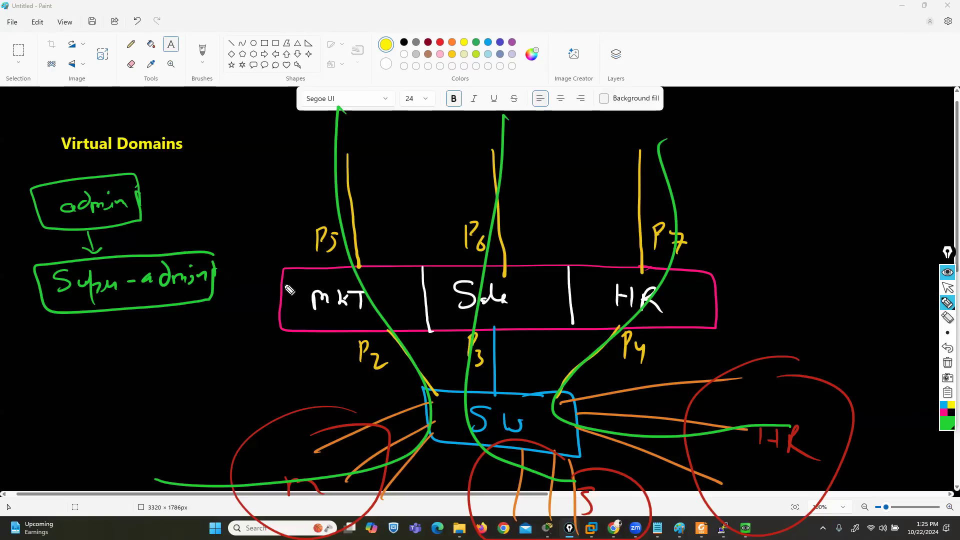
Draw green arrows from the admin box to the MKT, Sale and HR segments, and undo all three
left_click_drag(168, 209, 303, 254)
mouse_move(141, 177)
left_mouse_down()
mouse_move(394, 221)
mouse_move(486, 252)
left_mouse_up()
mouse_move(141, 203)
left_mouse_down()
mouse_move(420, 214)
mouse_move(632, 258)
left_mouse_up()
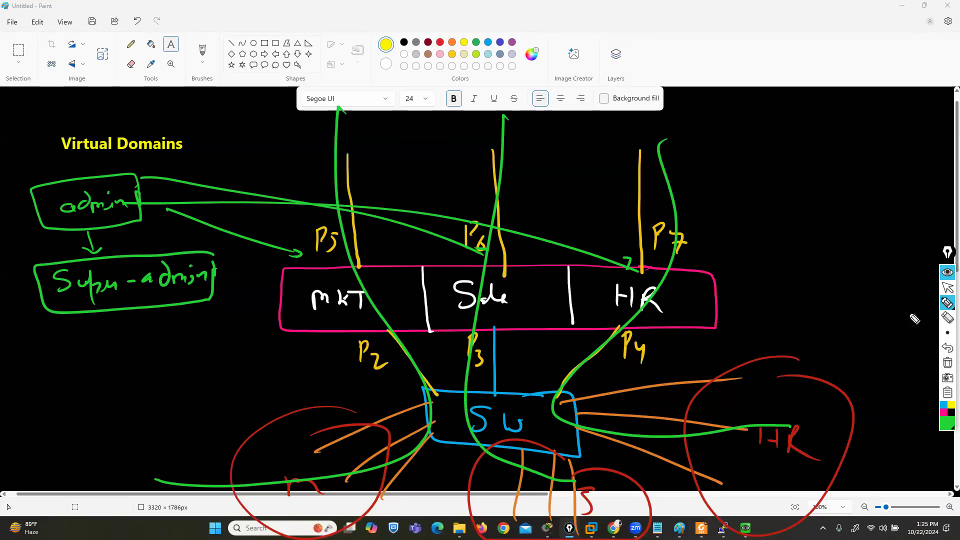
left_click(948, 348)
left_click(948, 348)
left_click(948, 348)
left_click(948, 348)
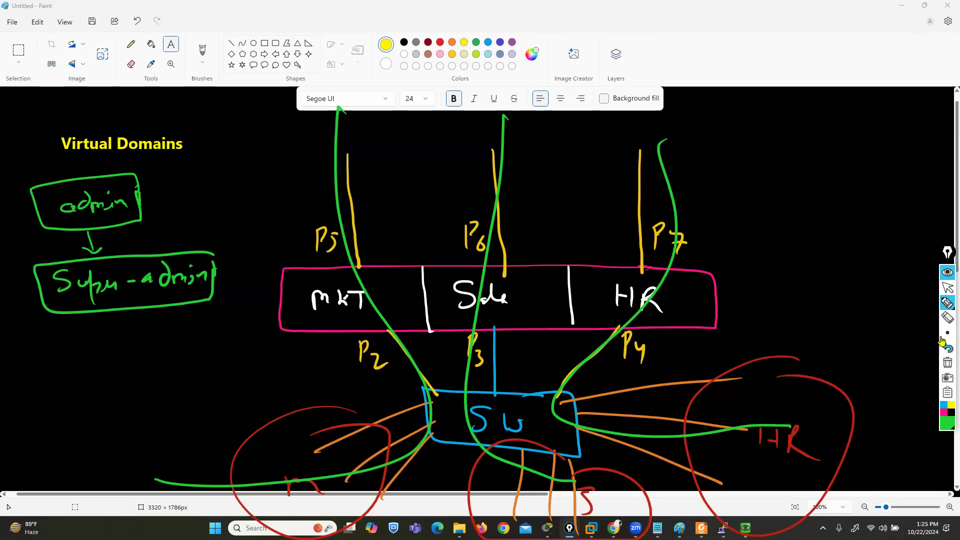
Write boxed blue labels "admin 1", "admin 2" and "admin 3" above the MKT, Sale and HR segments
left_click(948, 429)
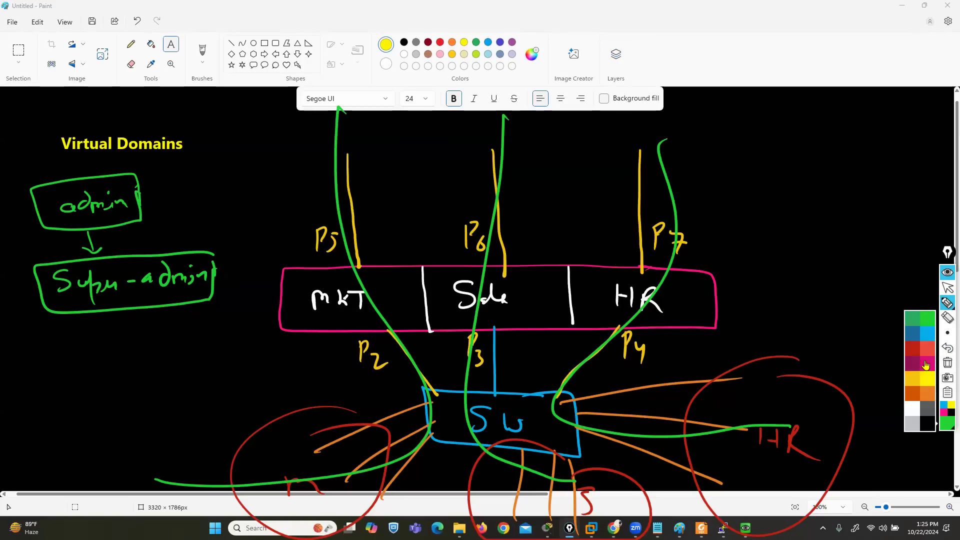
left_click(925, 336)
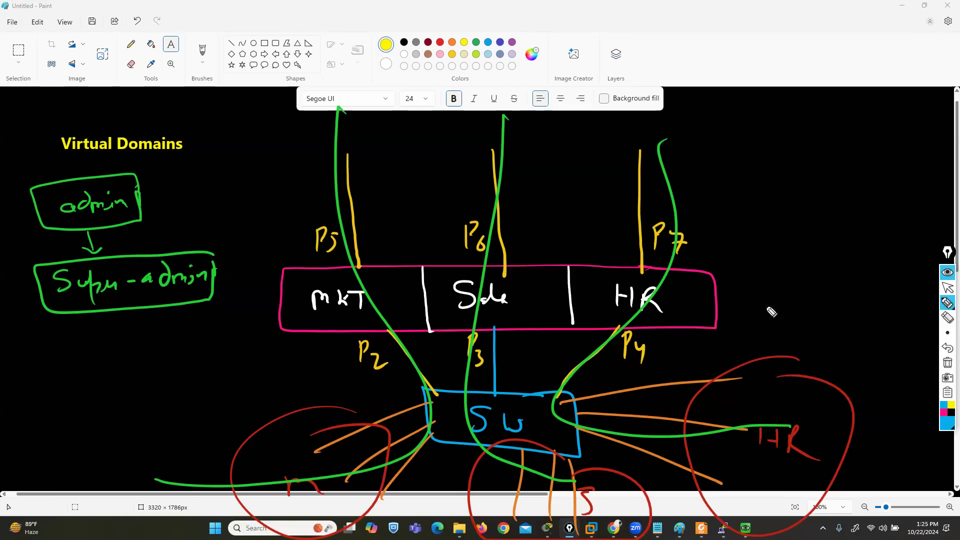
left_click_drag(289, 189, 302, 191)
left_click_drag(306, 194, 371, 202)
left_click_drag(367, 193, 377, 191)
mouse_move(359, 173)
left_mouse_down()
mouse_move(261, 205)
mouse_move(376, 197)
left_mouse_up()
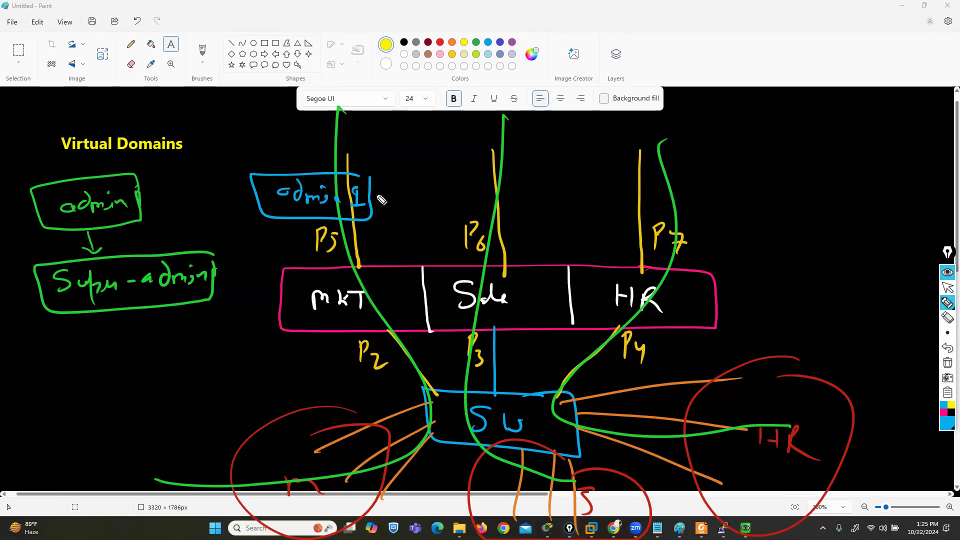
mouse_move(478, 186)
left_mouse_down()
mouse_move(515, 203)
mouse_move(553, 201)
left_mouse_up()
mouse_move(556, 176)
left_mouse_down()
mouse_move(520, 175)
mouse_move(562, 221)
mouse_move(571, 193)
left_mouse_up()
mouse_move(639, 190)
left_mouse_down()
mouse_move(690, 201)
mouse_move(699, 191)
mouse_move(723, 216)
mouse_move(645, 216)
left_mouse_up()
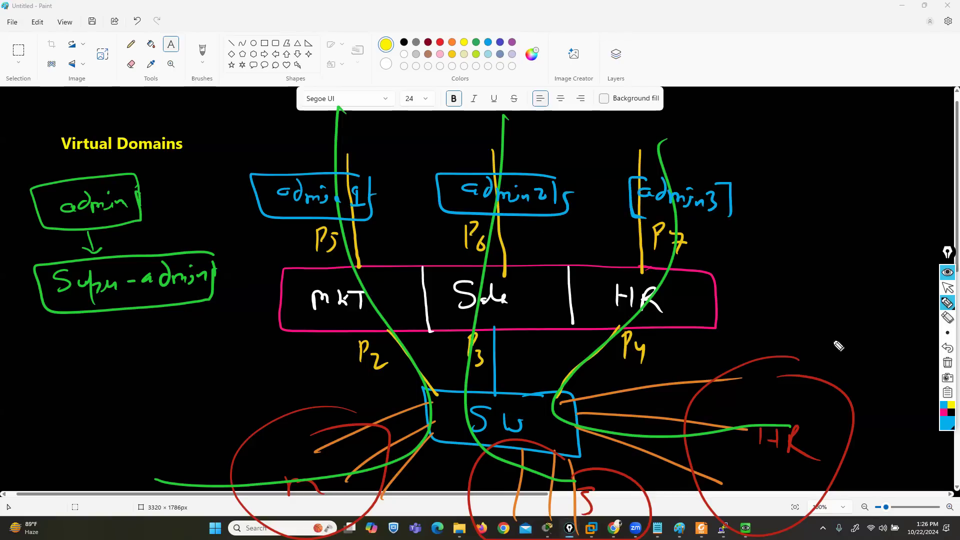
Add a boxed blue "Prof-admin" label beside the diagram and draw purple arrows from it to the admin 1, admin 2 and admin 3 boxes
mouse_move(819, 257)
left_mouse_down()
mouse_move(821, 244)
mouse_move(840, 254)
left_mouse_up()
mouse_move(850, 240)
left_mouse_down()
mouse_move(841, 279)
mouse_move(863, 267)
mouse_move(904, 288)
mouse_move(921, 288)
mouse_move(915, 280)
mouse_move(923, 300)
mouse_move(836, 236)
mouse_move(797, 272)
mouse_move(903, 318)
mouse_move(930, 293)
mouse_move(931, 273)
left_mouse_up()
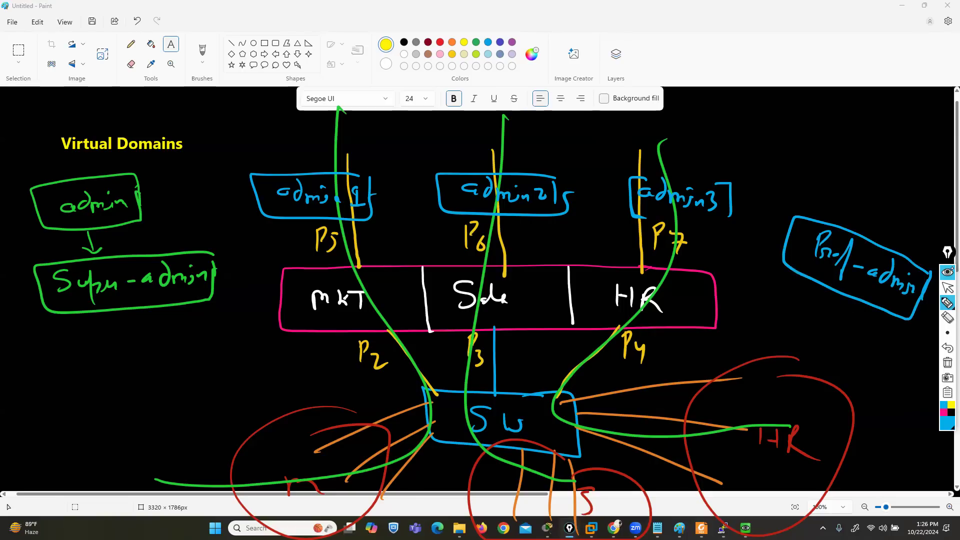
left_click(944, 430)
left_click(912, 366)
left_click_drag(838, 210, 844, 231)
left_click_drag(804, 170, 311, 179)
mouse_move(774, 241)
left_mouse_down()
mouse_move(796, 249)
mouse_move(575, 124)
mouse_move(523, 153)
left_mouse_up()
left_click_drag(797, 272, 711, 225)
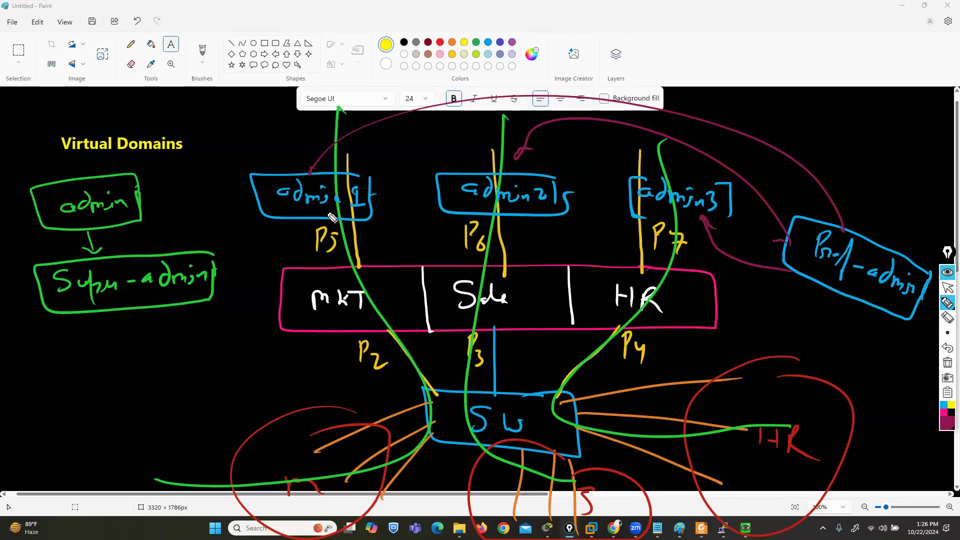
Outline the admin 1 box in purple with an arrow down to MKT, and clear all pen annotations from the board
mouse_move(353, 164)
left_mouse_down()
mouse_move(373, 166)
mouse_move(371, 221)
mouse_move(255, 168)
mouse_move(311, 223)
mouse_move(371, 222)
left_mouse_up()
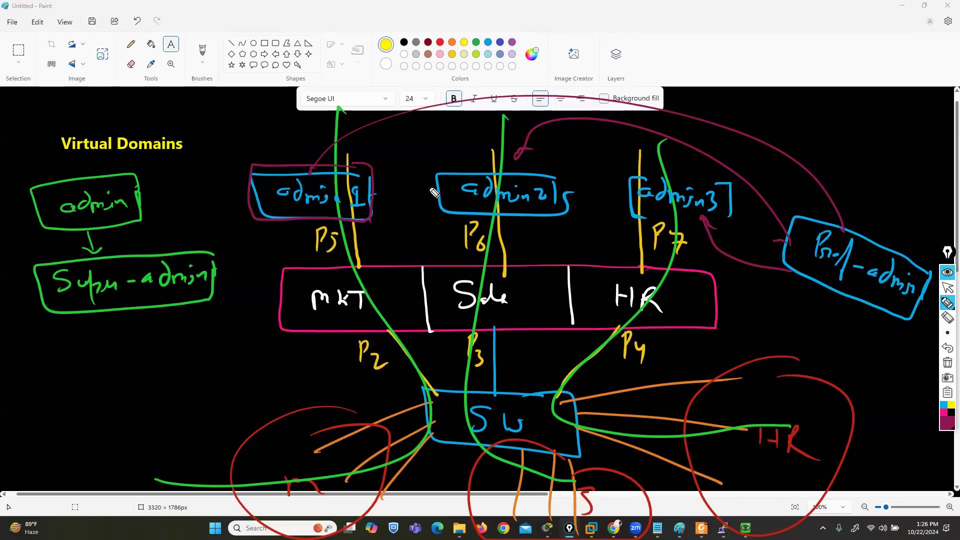
left_click_drag(341, 218, 342, 269)
left_click_drag(328, 265, 349, 269)
left_click(948, 363)
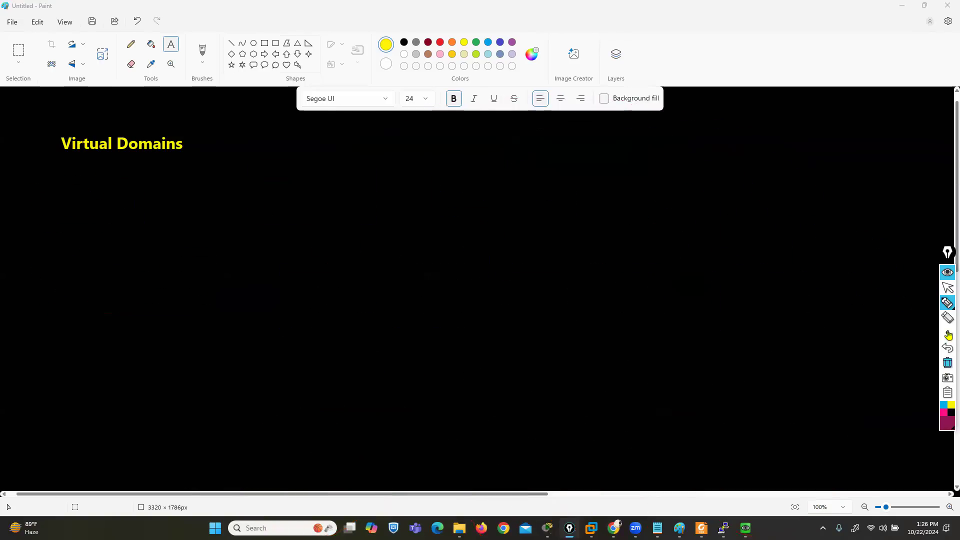
left_click(948, 287)
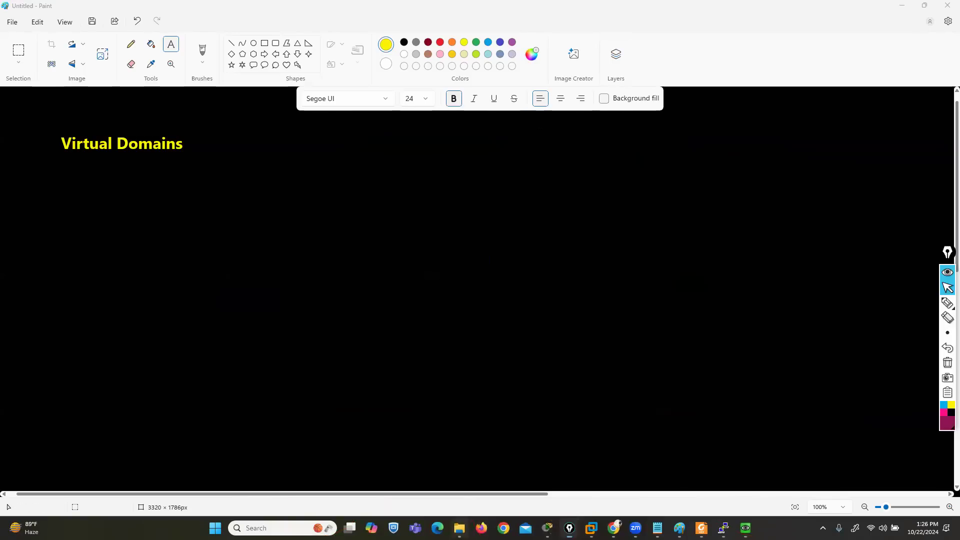
Switch to File Explorer and open the DAY 6 VDOM folder inside Fortinet Firewall > FORTINET GATE
left_click(460, 529)
key("BackSpace")
key("BackSpace")
key("BackSpace")
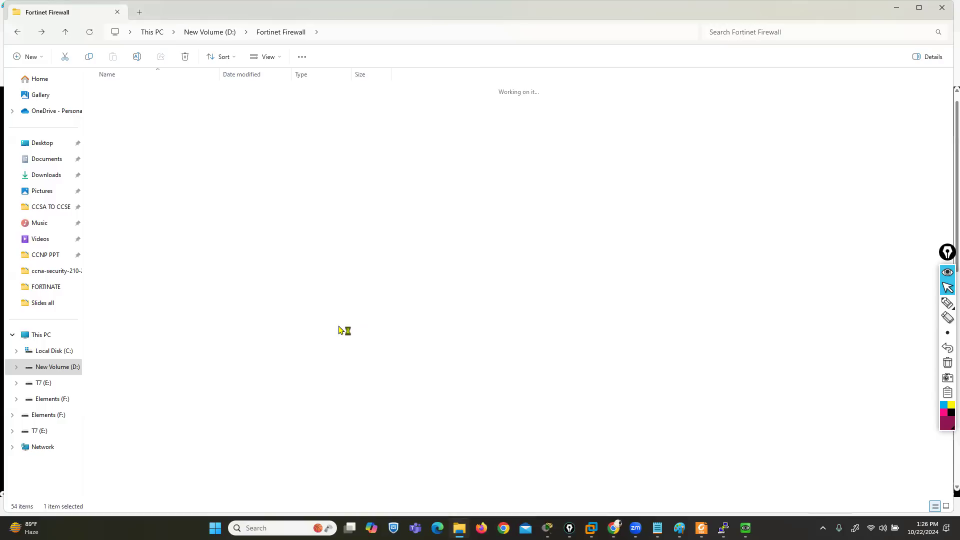
key("Down")
key("Down")
key("Down")
key("Down")
key("Down")
key("Down")
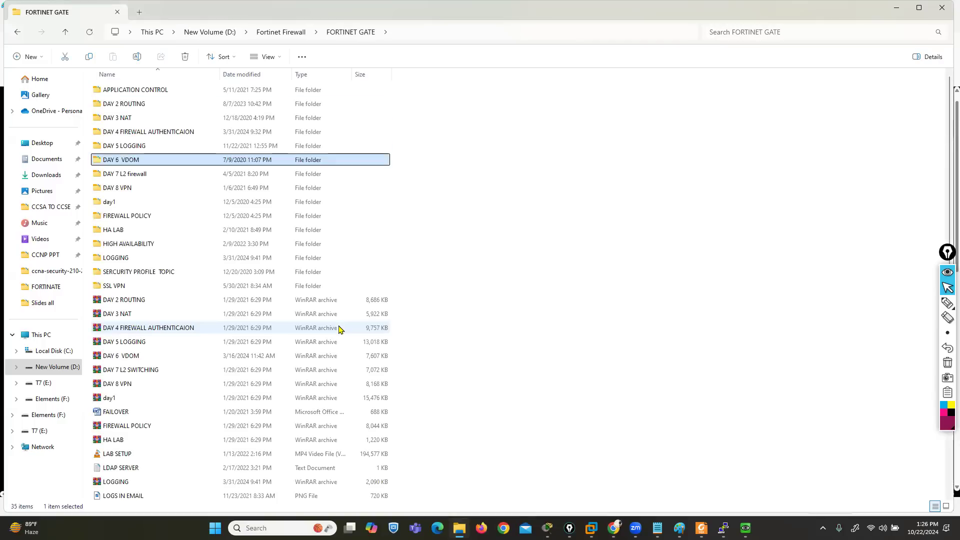
key("Return")
Open slide image 3 in a maximized photo viewer and advance to slide image 4
key("Right")
key("Right")
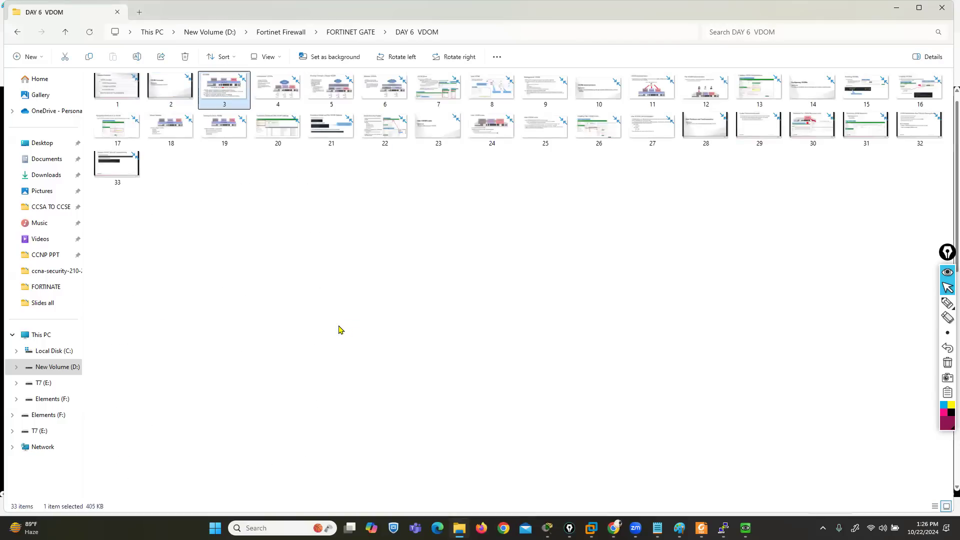
key("Return")
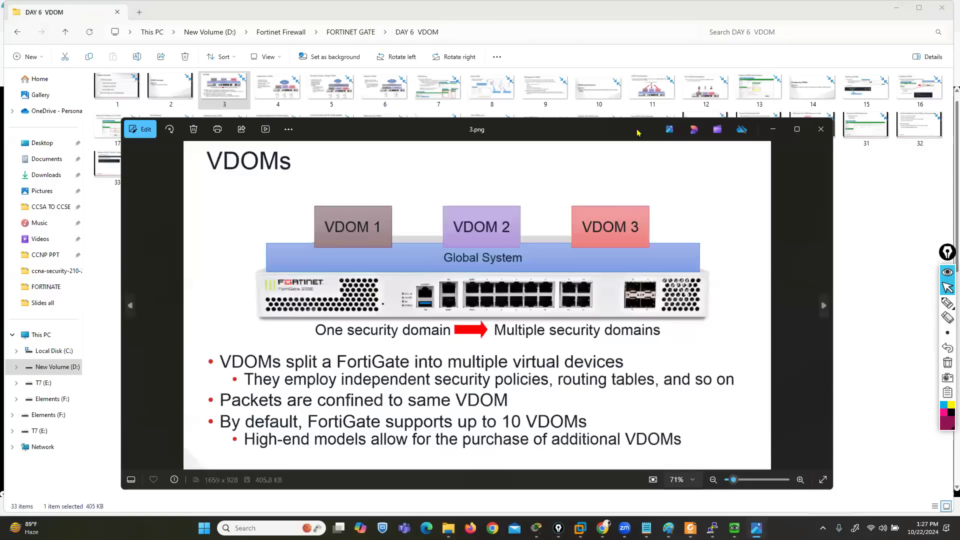
double_click(609, 133)
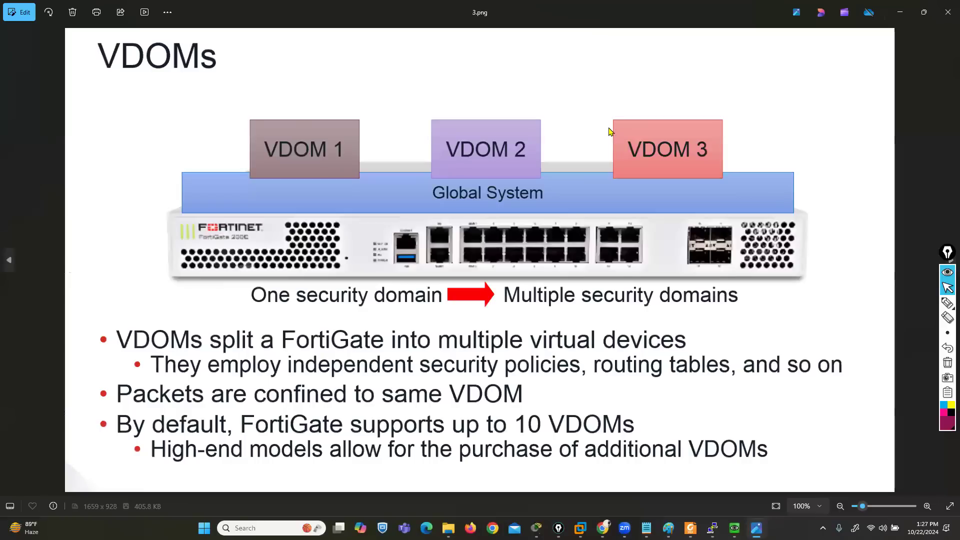
key("Right")
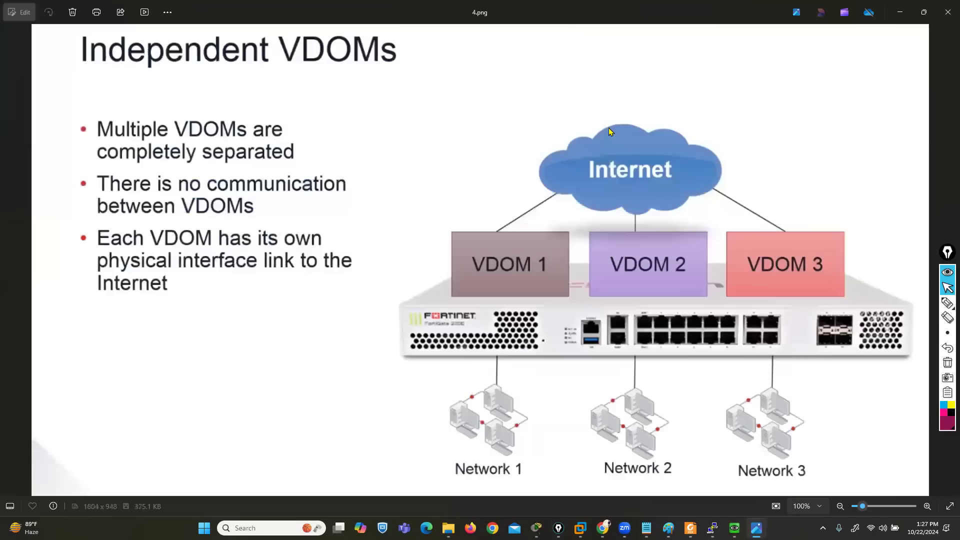
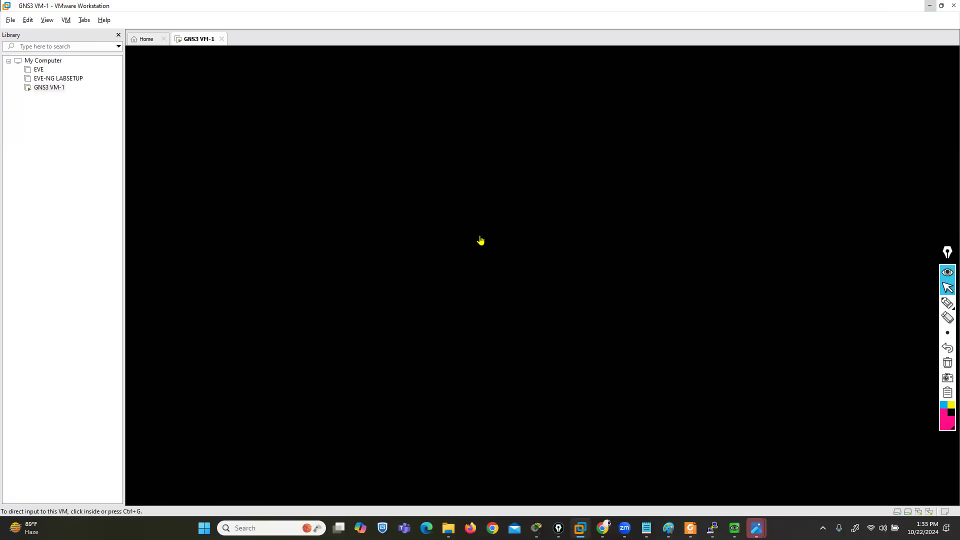
Close the extra Photos window, view the slides from 13.png through 16.png on creating VDOMs, and minimize the viewer
mouse_move(756, 529)
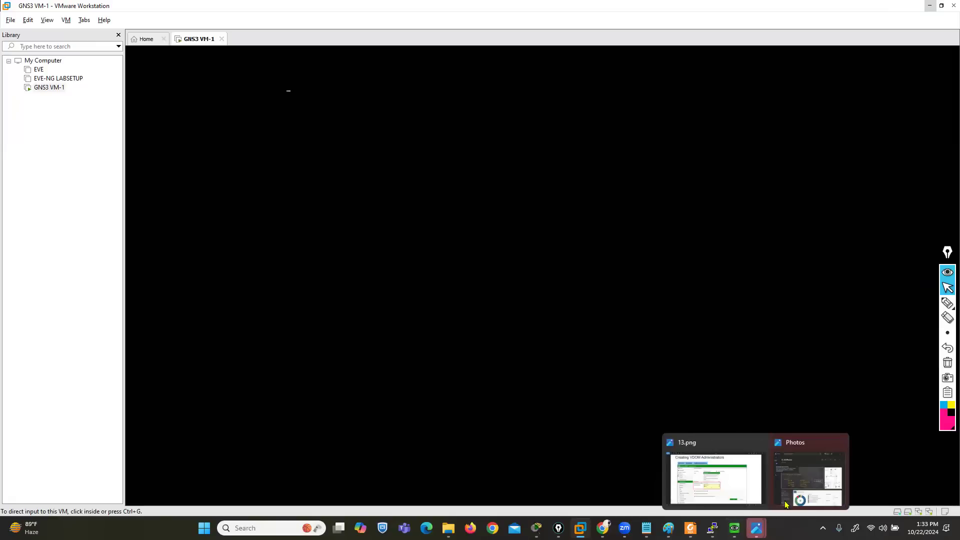
left_click(841, 443)
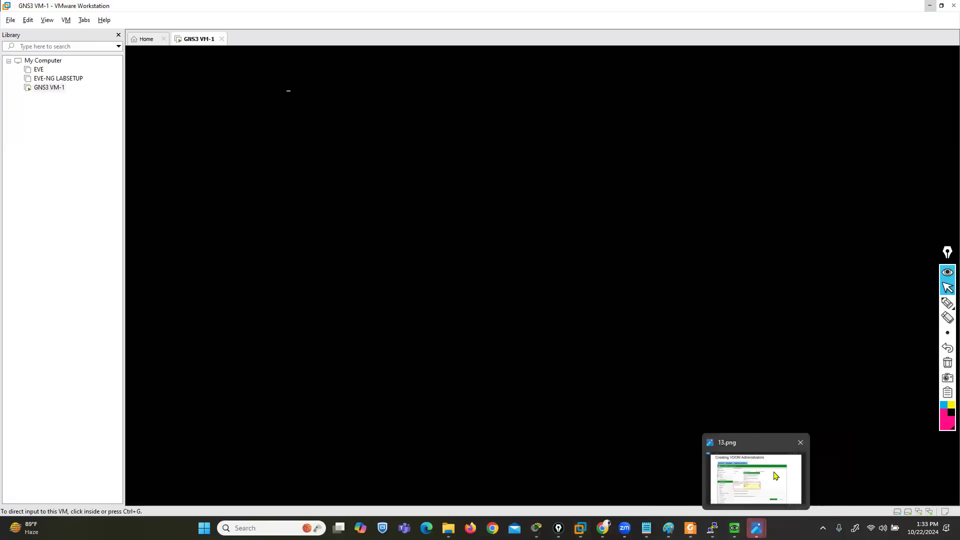
left_click(745, 470)
key("Right")
key("Right")
key("Right")
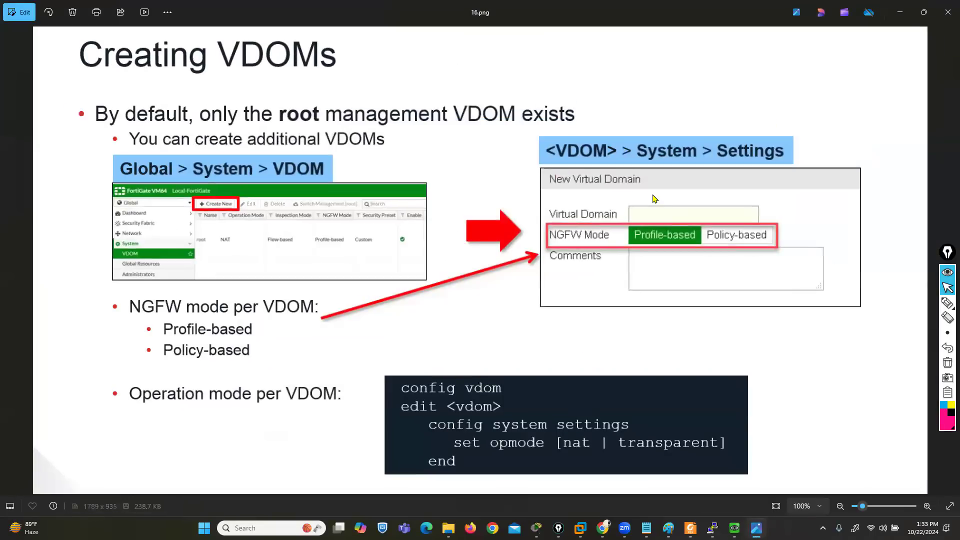
left_click(900, 12)
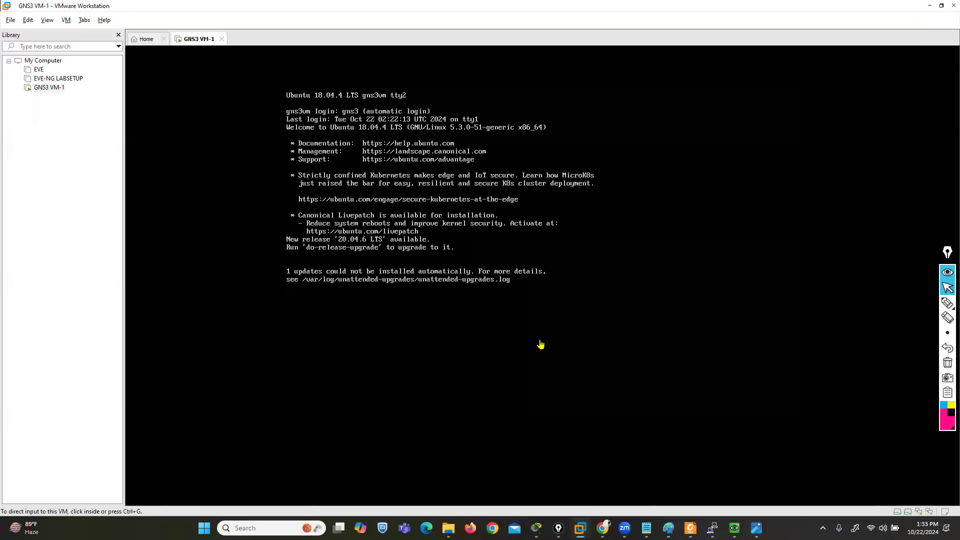
Launch GNS3 and create a new project named untitled, overwriting the existing project of that name
key("super")
type("gns")
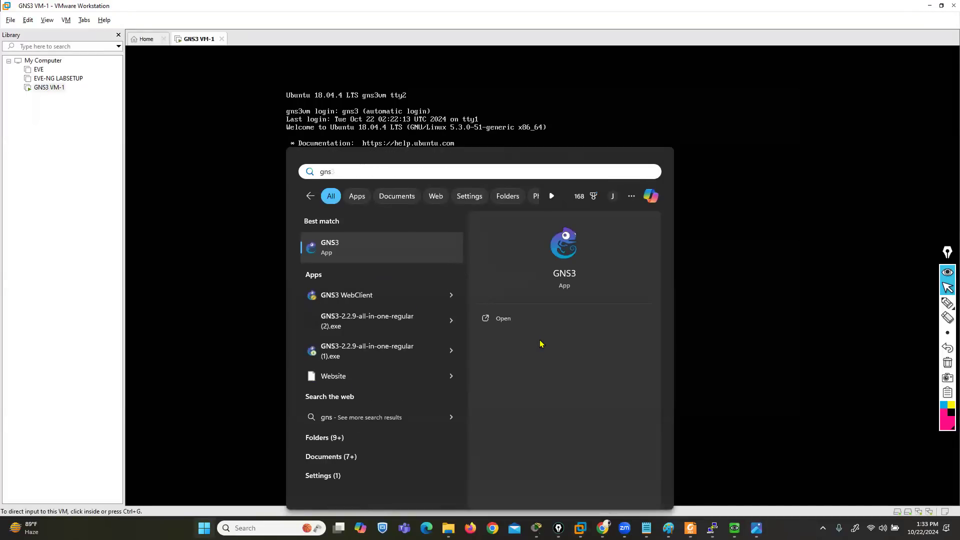
key("Return")
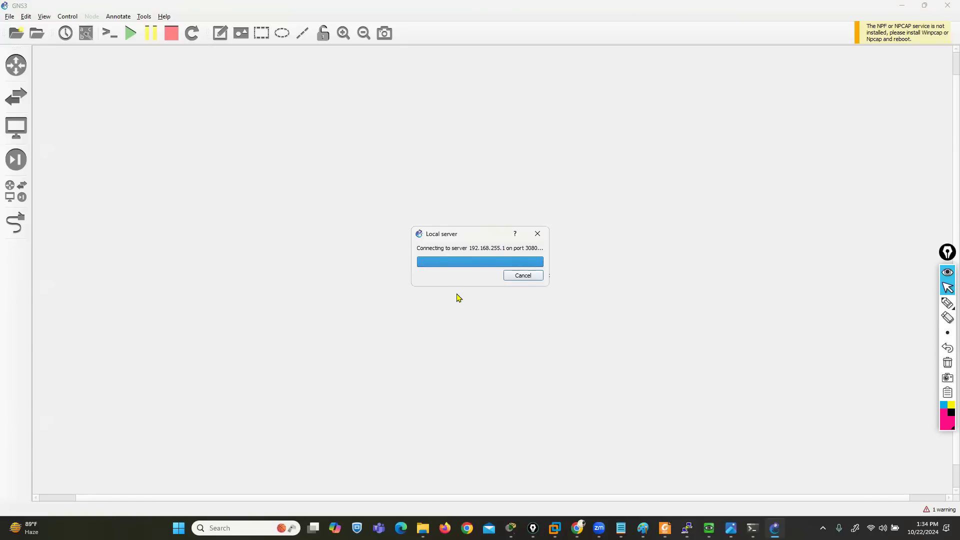
left_click(614, 345)
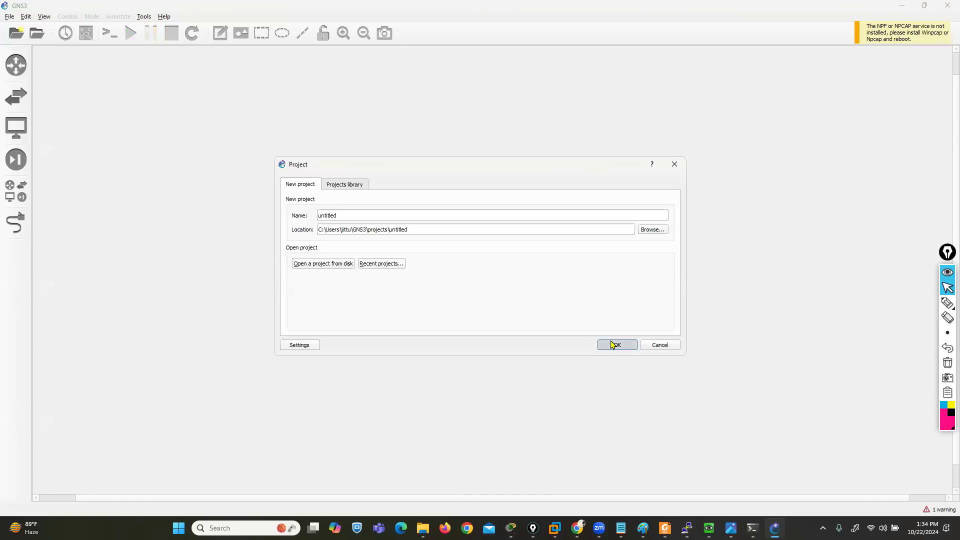
left_click(539, 277)
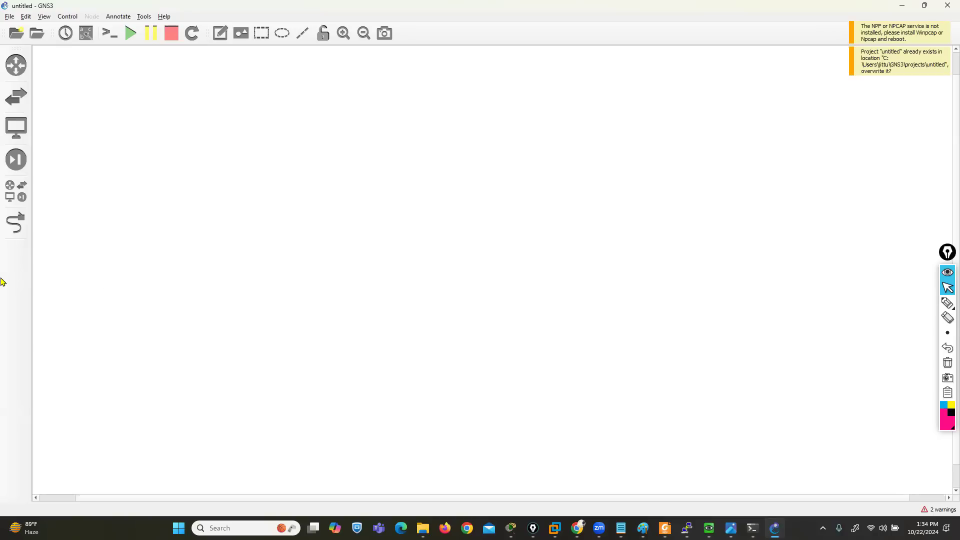
Start a new template from the GNS3 server's Firewalls appliances, choosing FortiGate with installation on the GNS3 VM
left_click(15, 191)
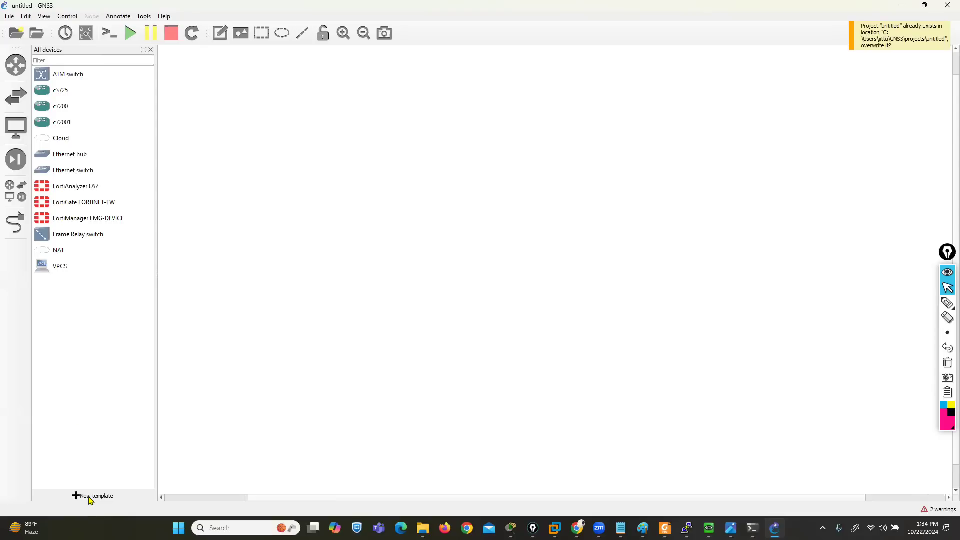
left_click(105, 496)
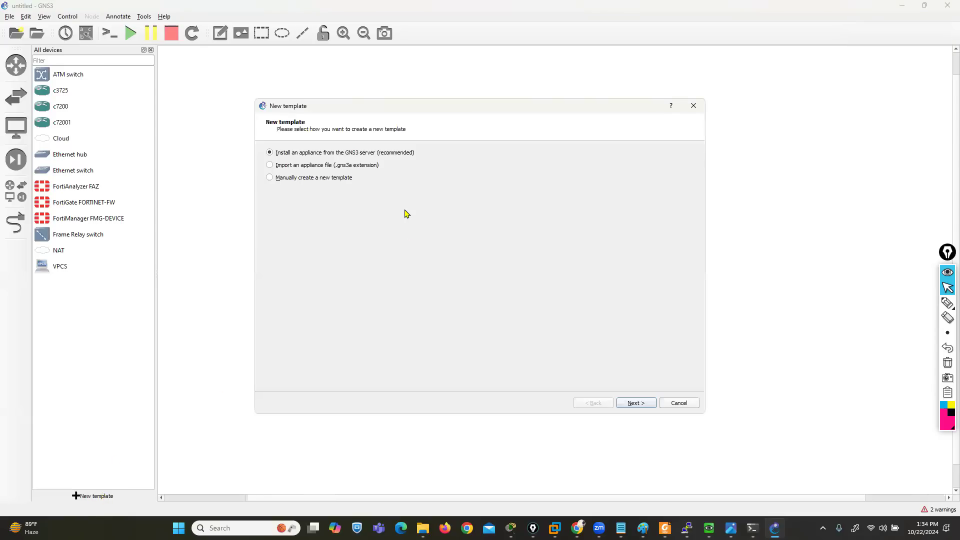
left_click(631, 402)
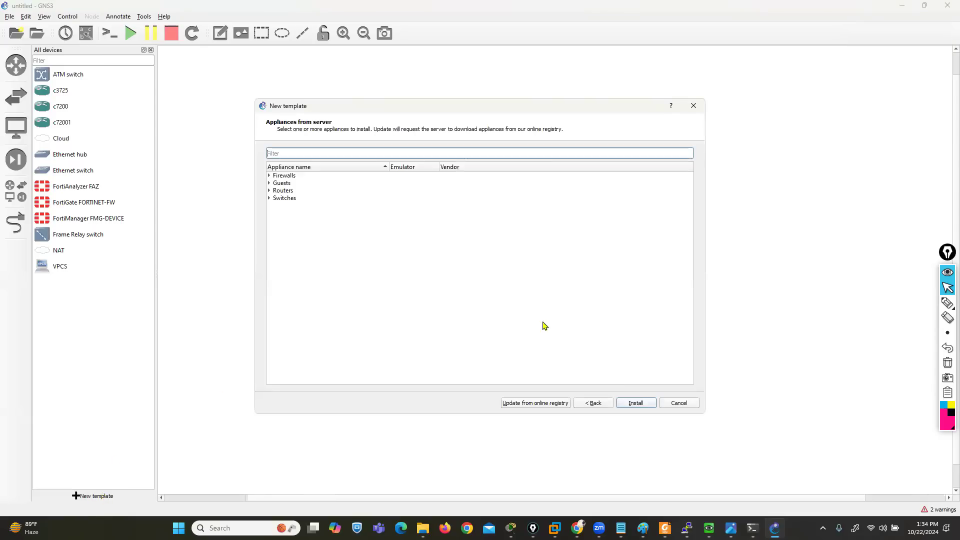
left_click(271, 175)
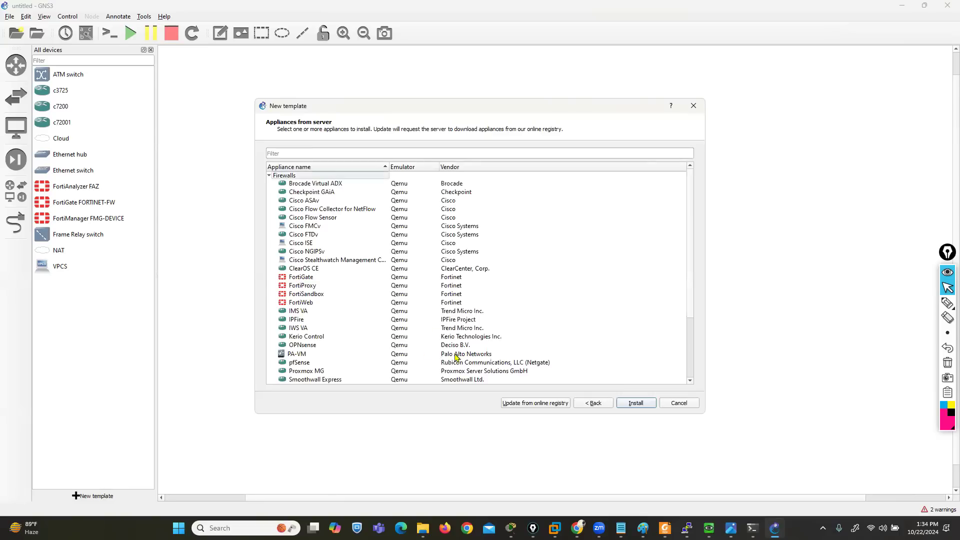
left_click(298, 279)
left_click(645, 406)
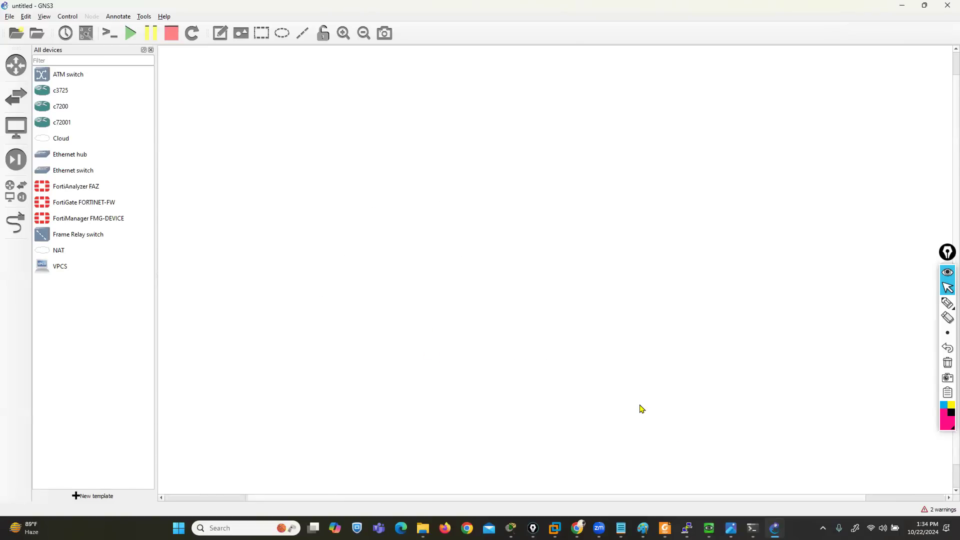
left_click(635, 405)
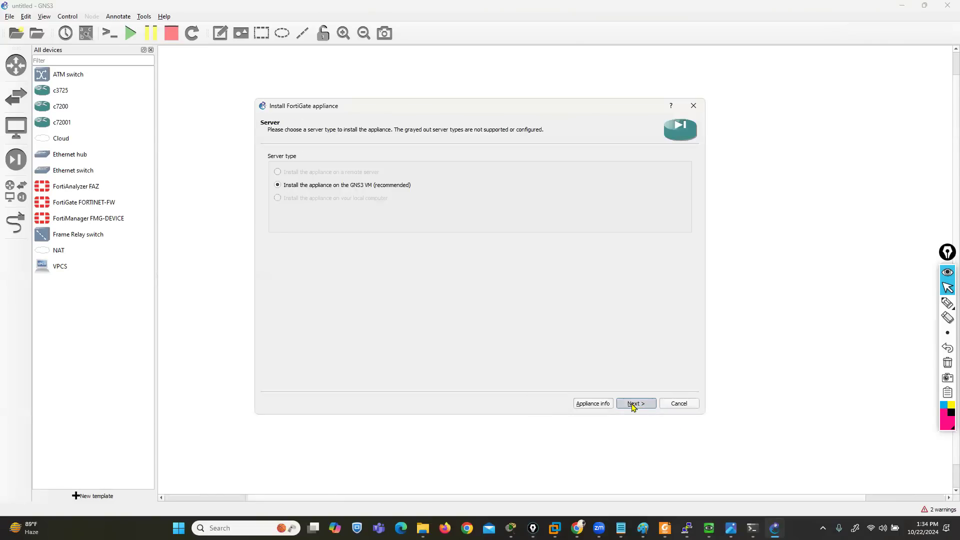
left_click(633, 406)
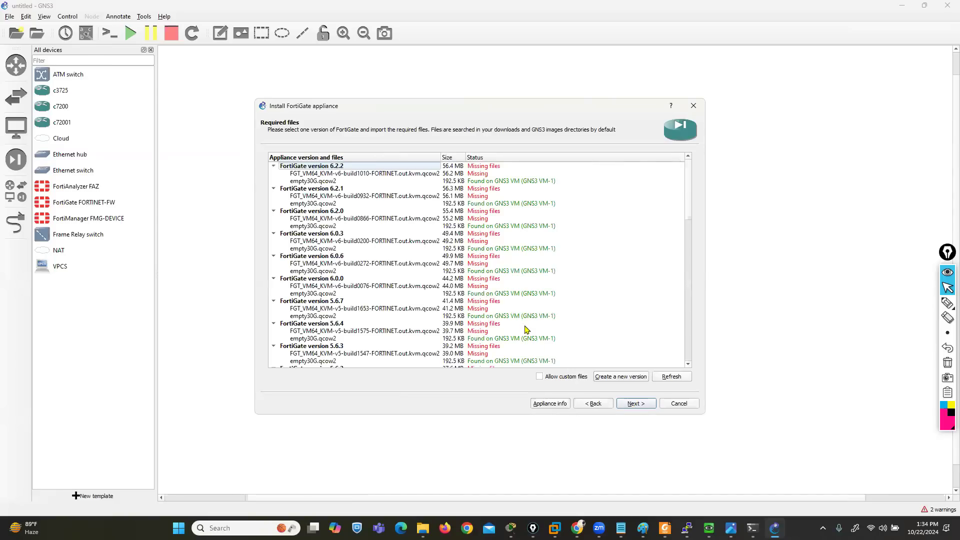
Allow custom files for the FortiGate appliance, create a new version named fortinet-old, and expand its required files
left_click(539, 376)
left_click(536, 275)
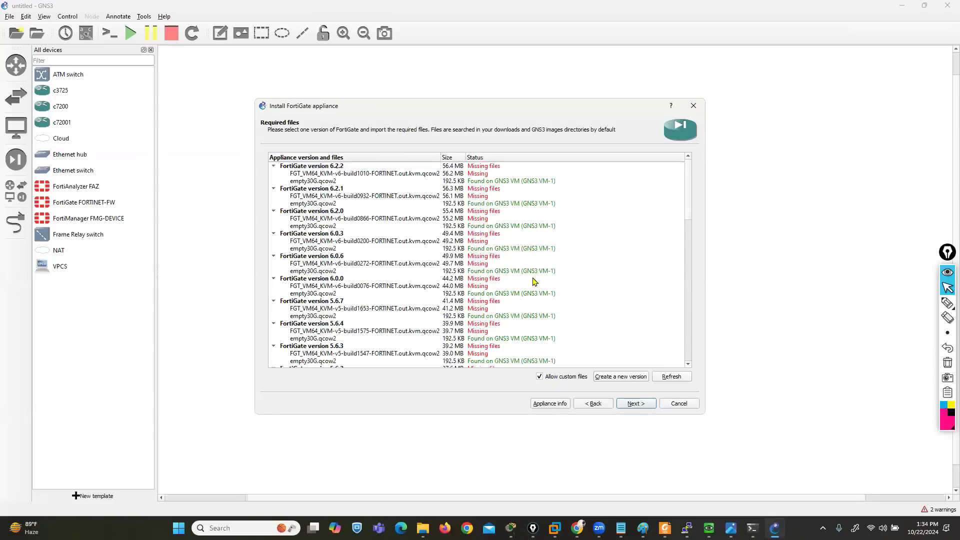
left_click(621, 377)
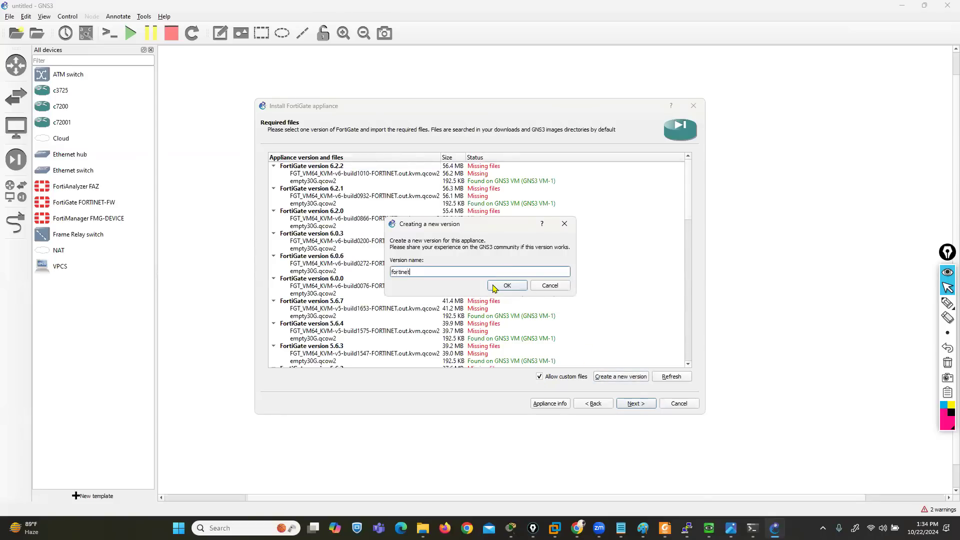
left_click(505, 285)
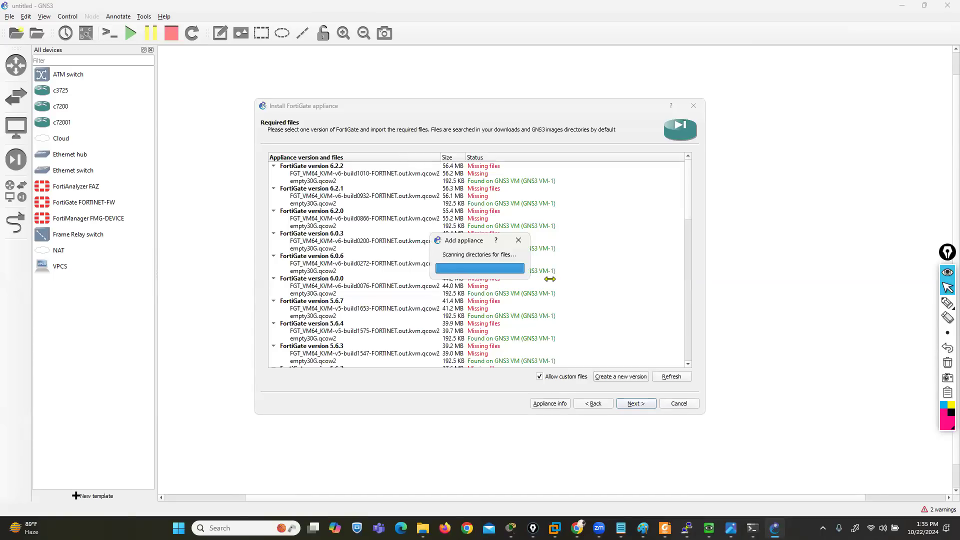
scroll(550, 278, "down", 10)
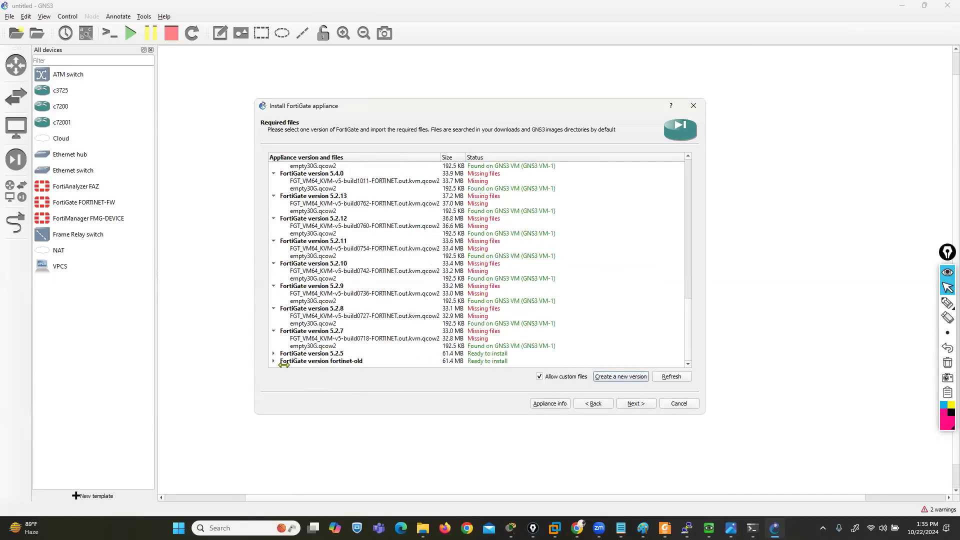
left_click(273, 361)
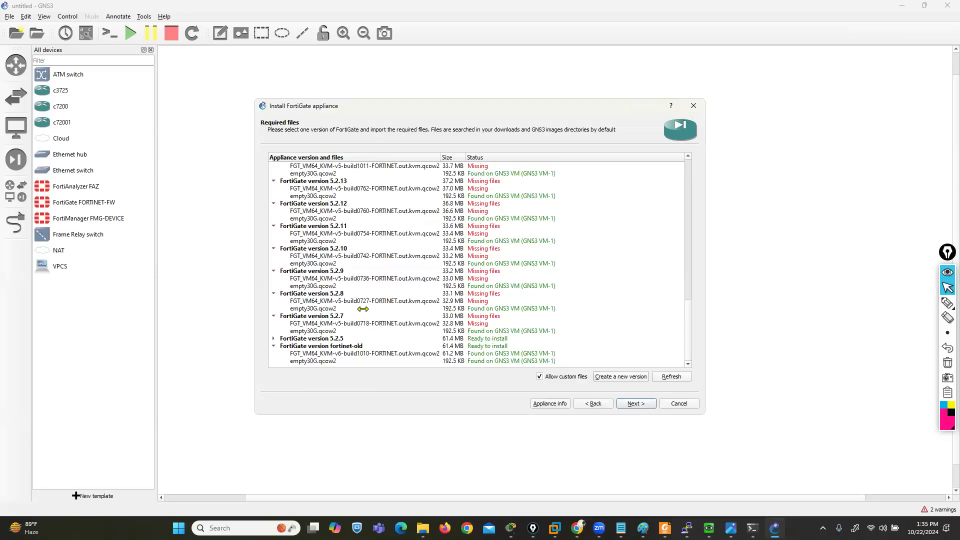
Import virtioa.qcow2 from D: > Fortinet Firewall > fortinet-5.2.3_build670 as the build0701 disk image of FortiGate version 5.2.5
left_click(271, 338)
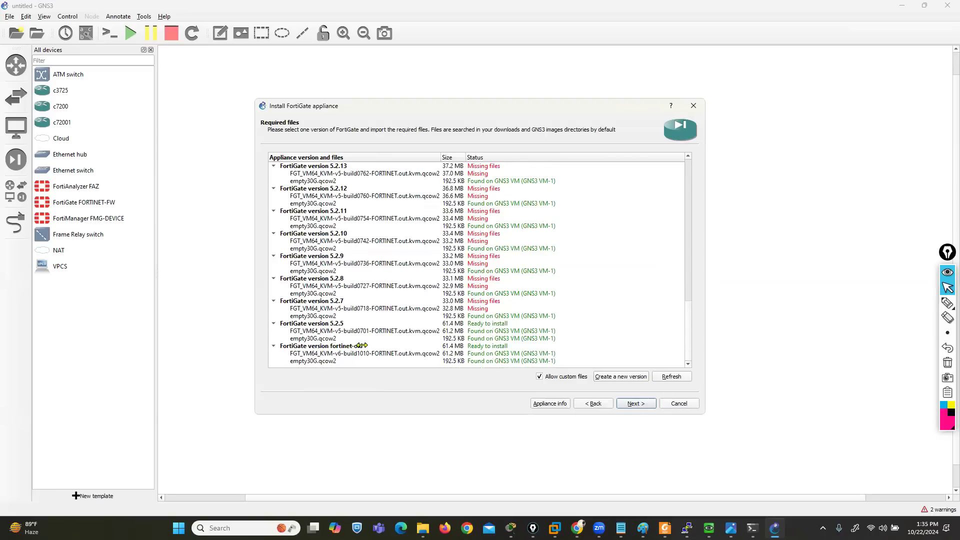
left_click(333, 330)
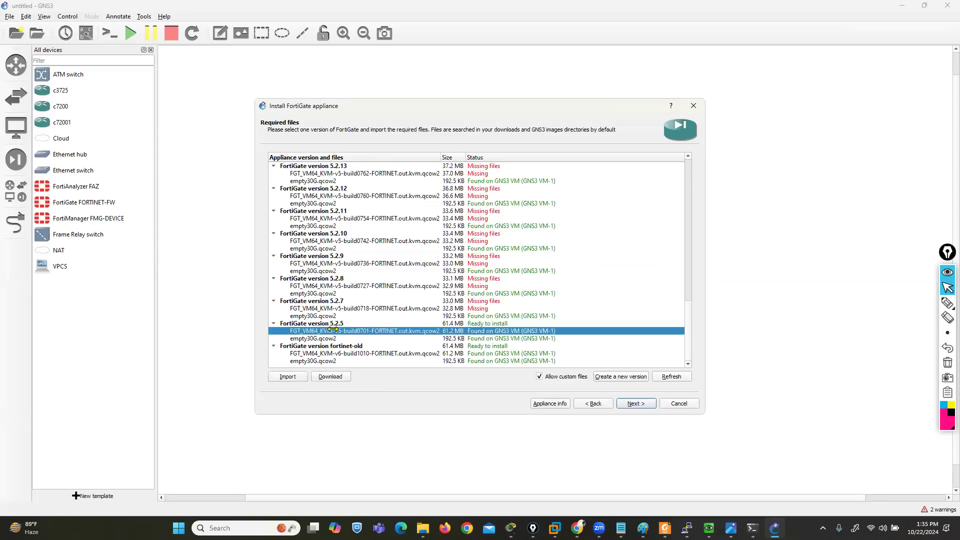
left_click(283, 376)
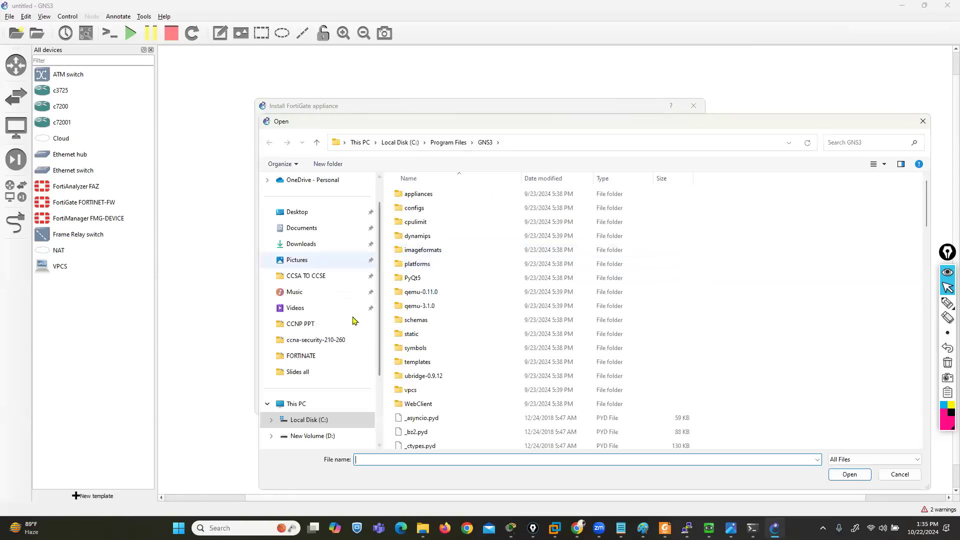
left_click(293, 404)
double_click(560, 202)
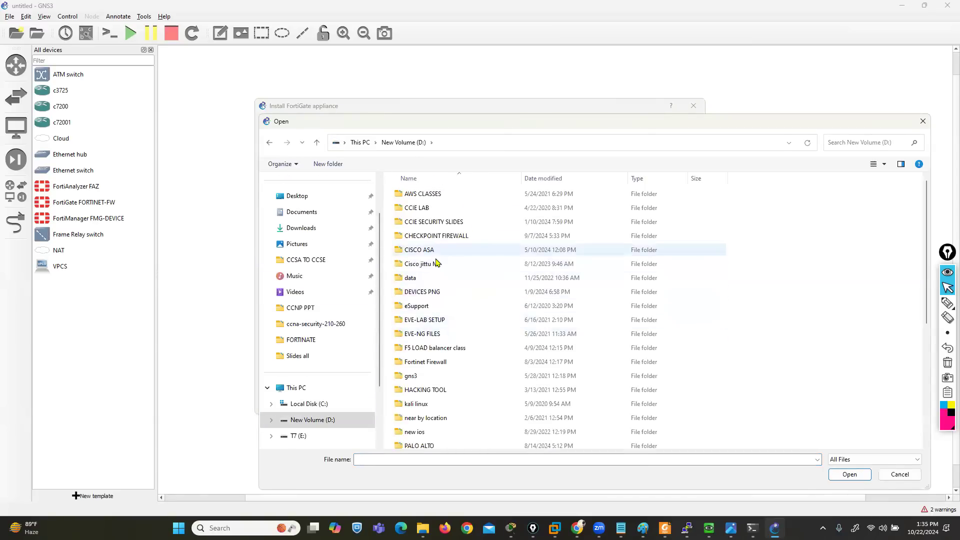
scroll(435, 253, "down", 1)
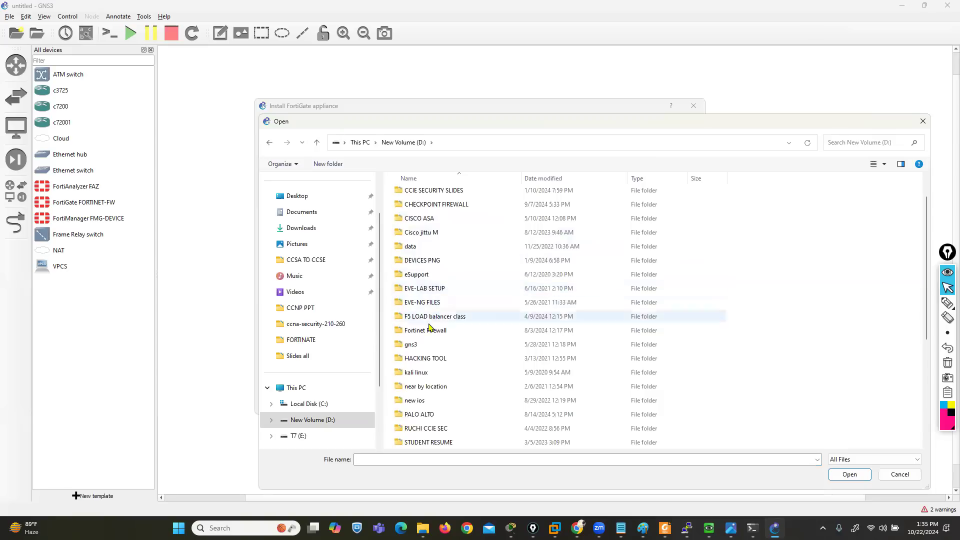
double_click(426, 333)
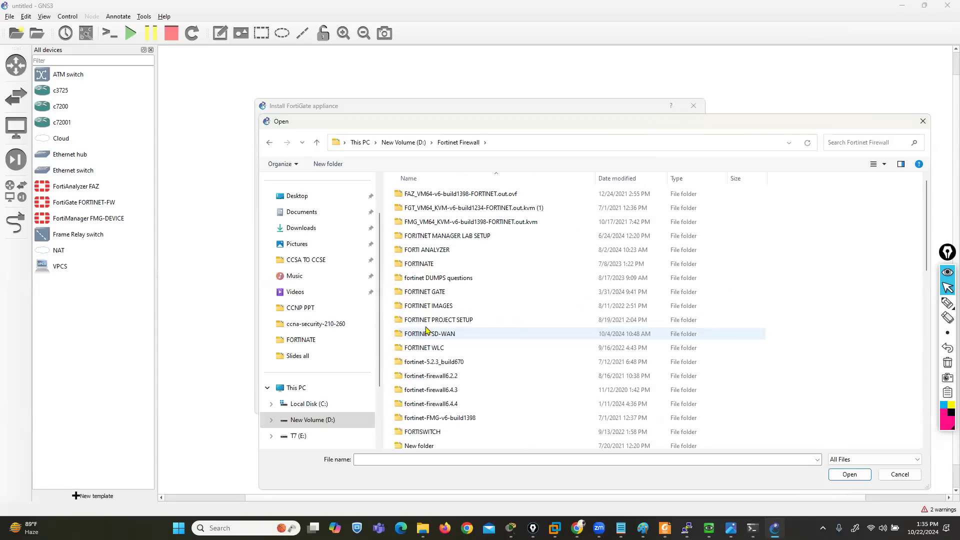
double_click(425, 362)
double_click(427, 195)
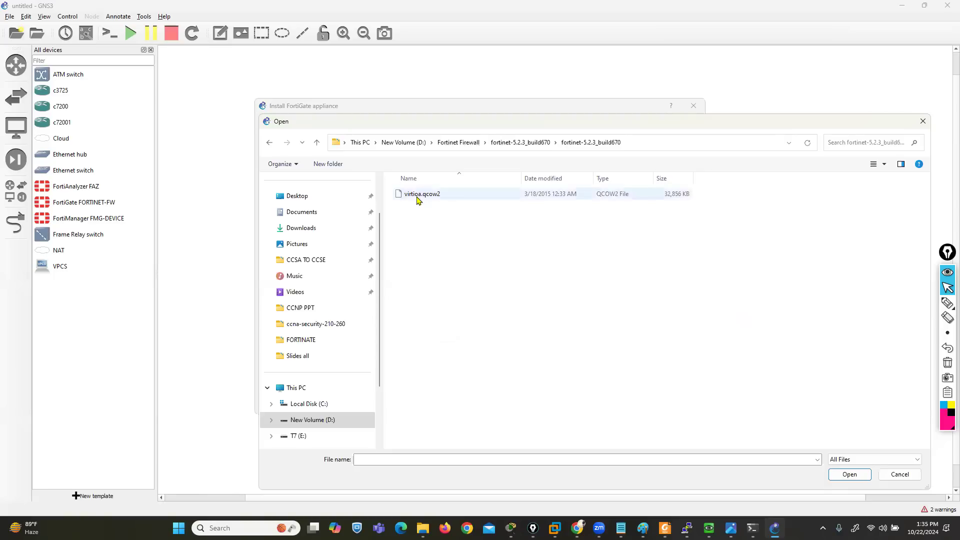
left_click(419, 196)
left_click(863, 480)
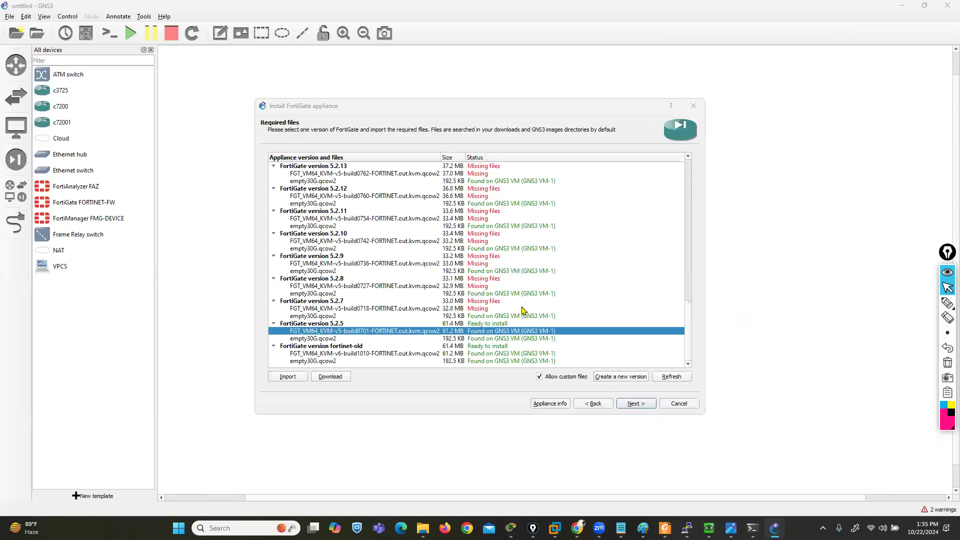
left_click(537, 278)
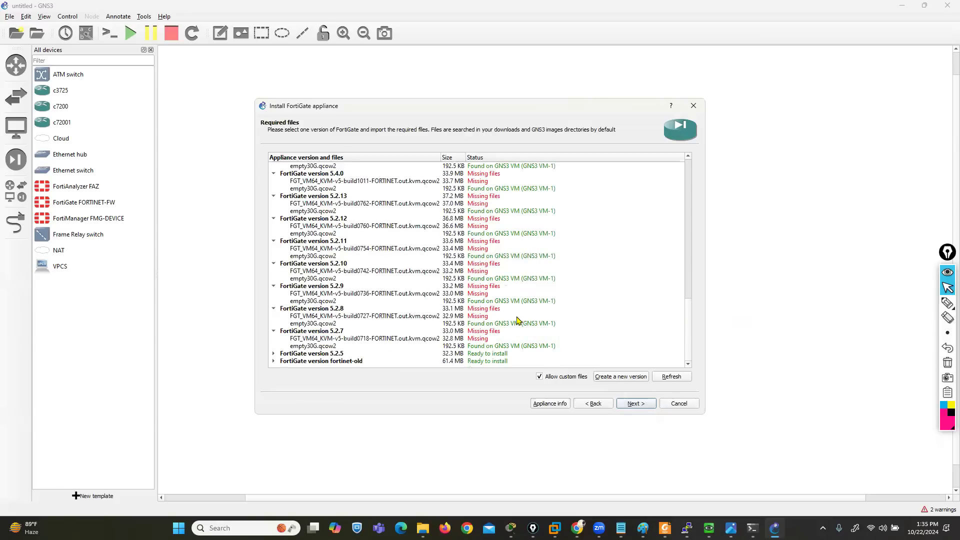
Install FortiGate version 5.2.5 with the build0701 image and select the new FortiGate 5.2.5 template in the device list
left_click(274, 354)
scroll(364, 311, "down", 1)
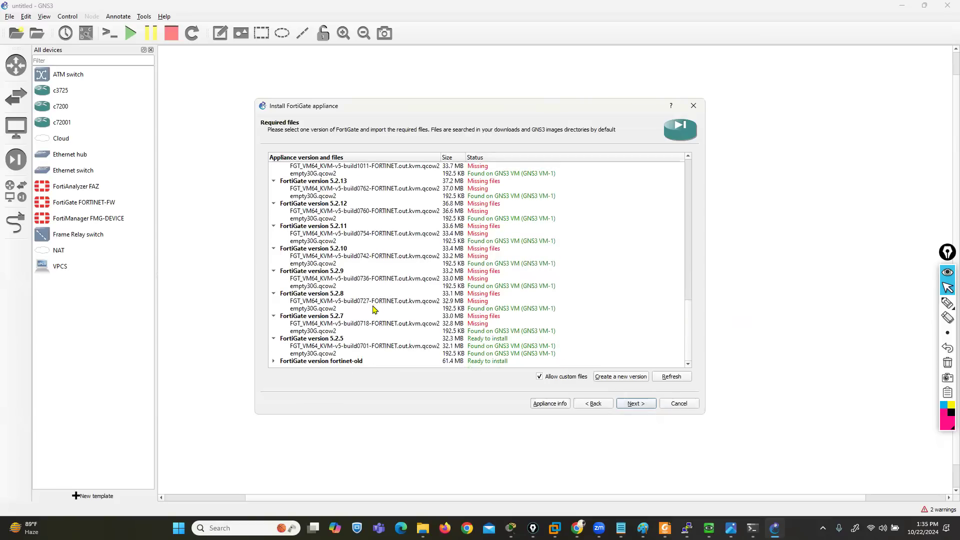
left_click(332, 348)
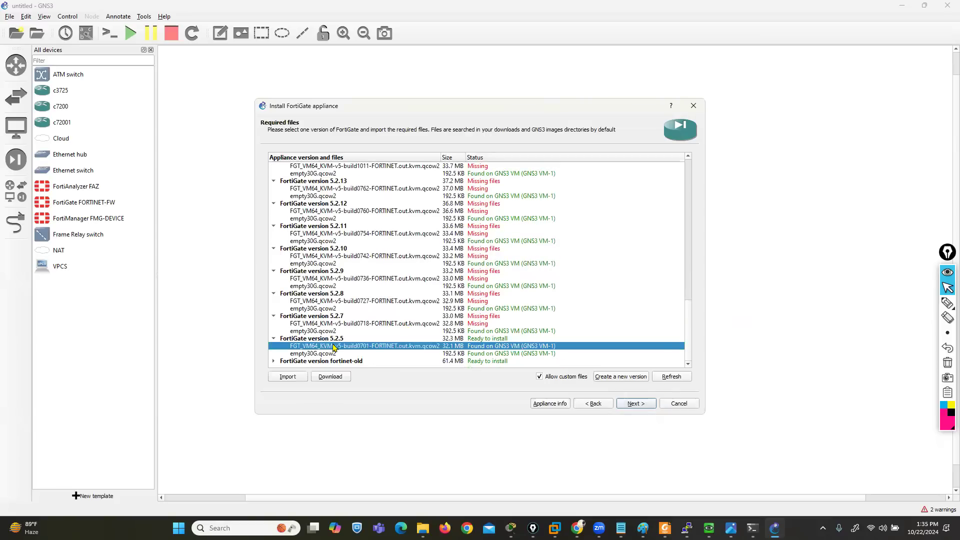
left_click(636, 404)
left_click(487, 275)
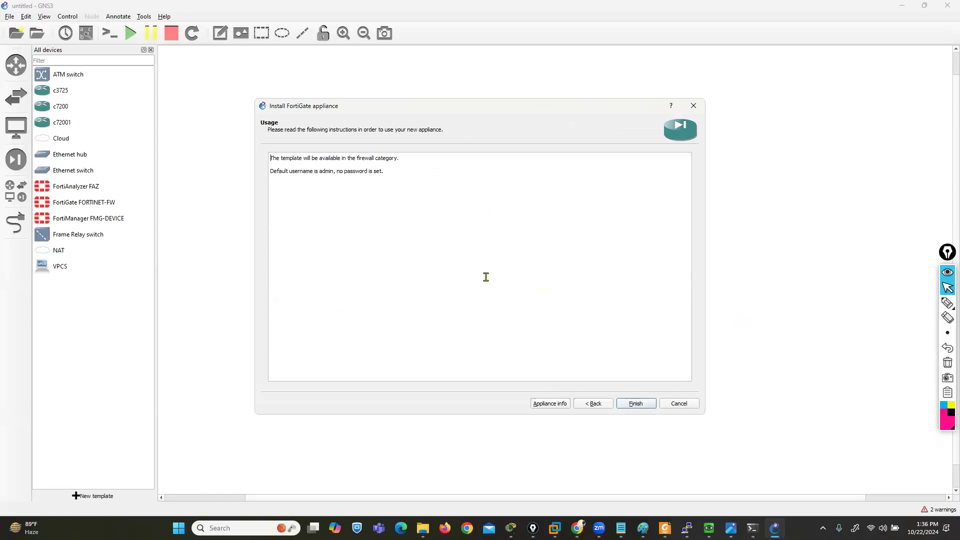
left_click(635, 404)
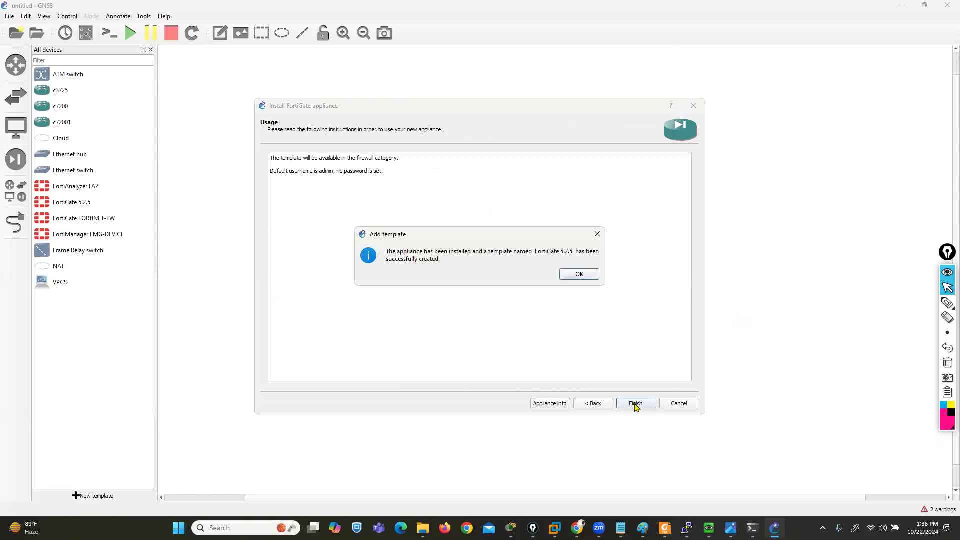
left_click(579, 274)
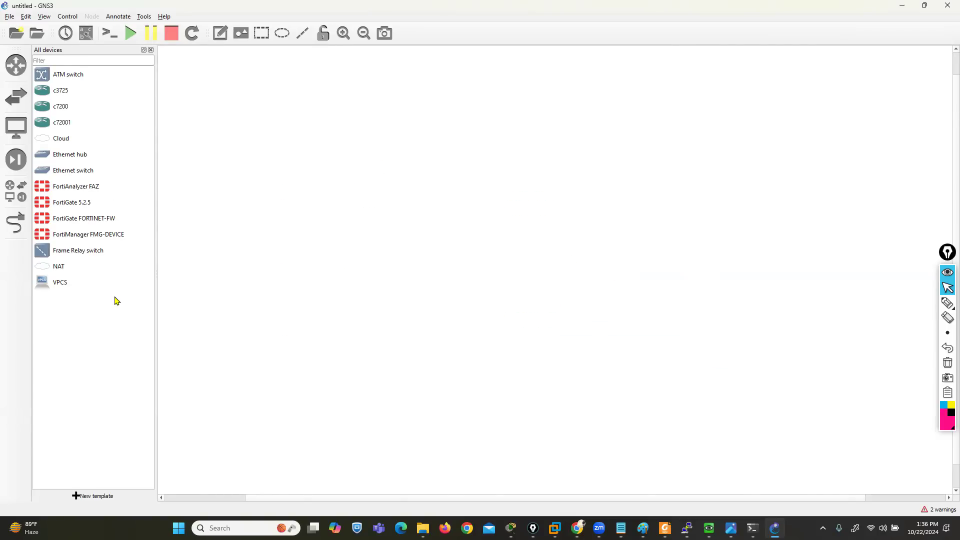
left_click(70, 208)
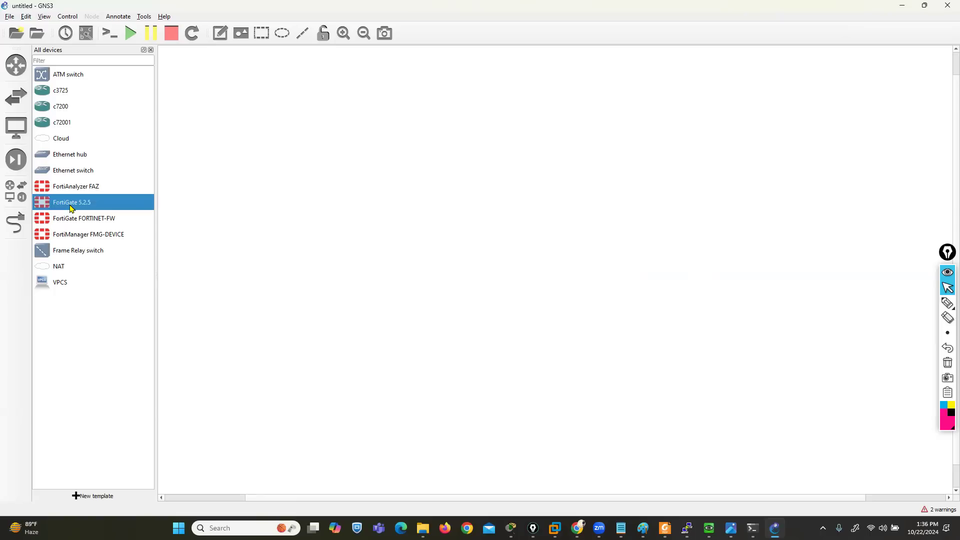
Add a FortiGate 5.2.5 node and a Cloud hosted on the GNS3 VM, placing the firewall above the cloud, and hide the device list
left_click_drag(71, 209, 442, 114)
left_click_drag(64, 146, 330, 199)
left_click(467, 265)
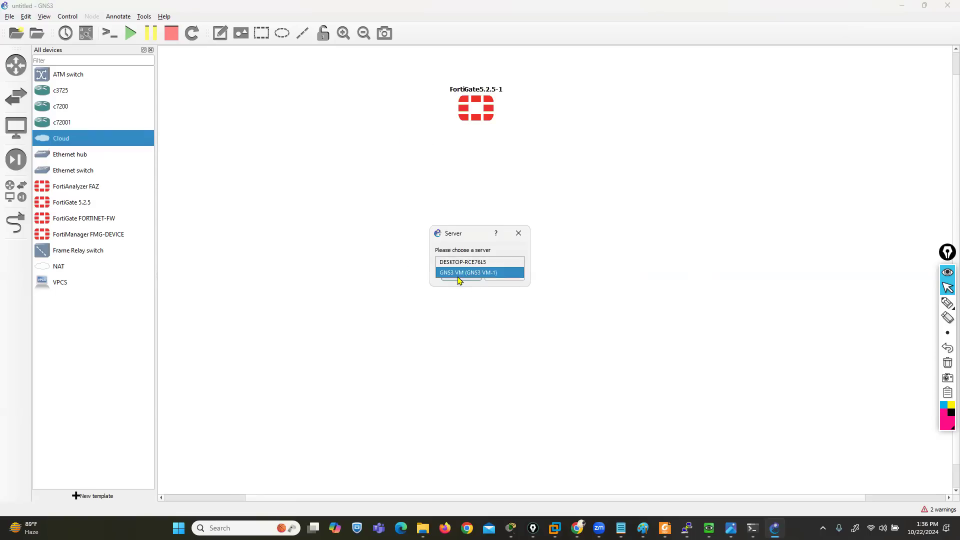
left_click(452, 272)
left_click(452, 277)
left_click_drag(493, 343, 276, 391)
left_click_drag(485, 107, 302, 122)
left_click(151, 50)
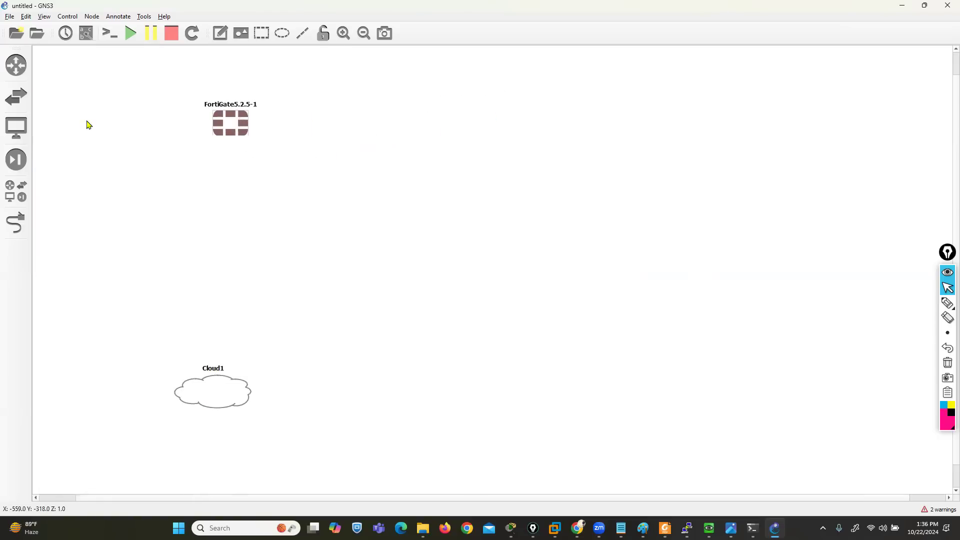
Link Port1 of FortiGate5.2.5-1 to eth0 of Cloud1 and start all nodes in the topology
left_click(20, 227)
left_click(230, 128)
left_click(225, 131)
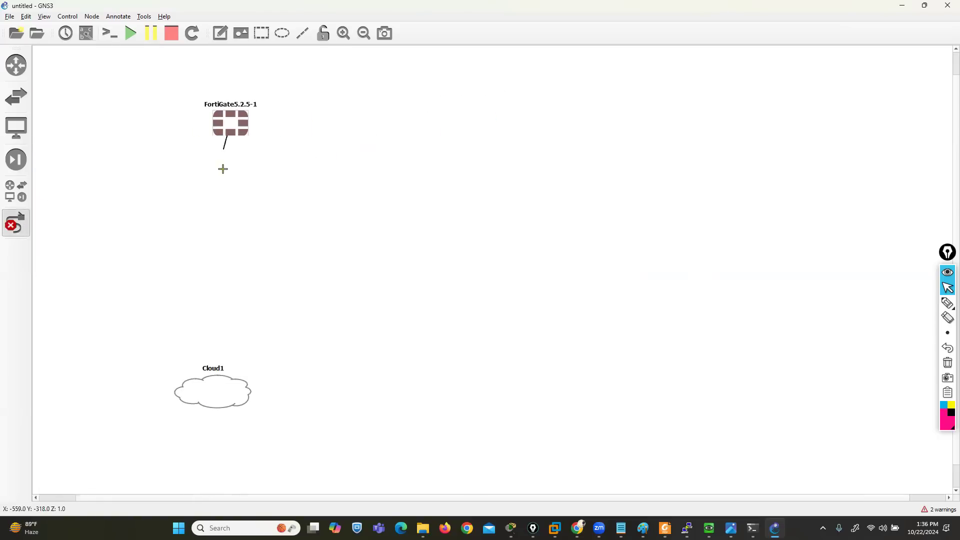
left_click(220, 386)
left_click(240, 393)
left_click(16, 223)
left_click(131, 33)
Show the interface labels and line up FortiGate5.2.5-1 vertically above Cloud1 near the canvas's western edge
left_click(86, 33)
left_click_drag(226, 116, 166, 126)
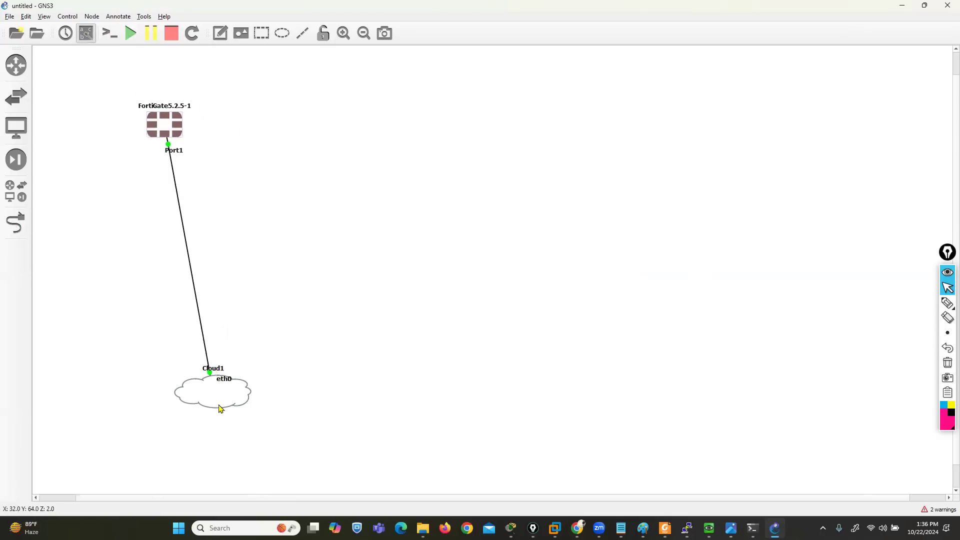
left_click_drag(211, 399, 158, 401)
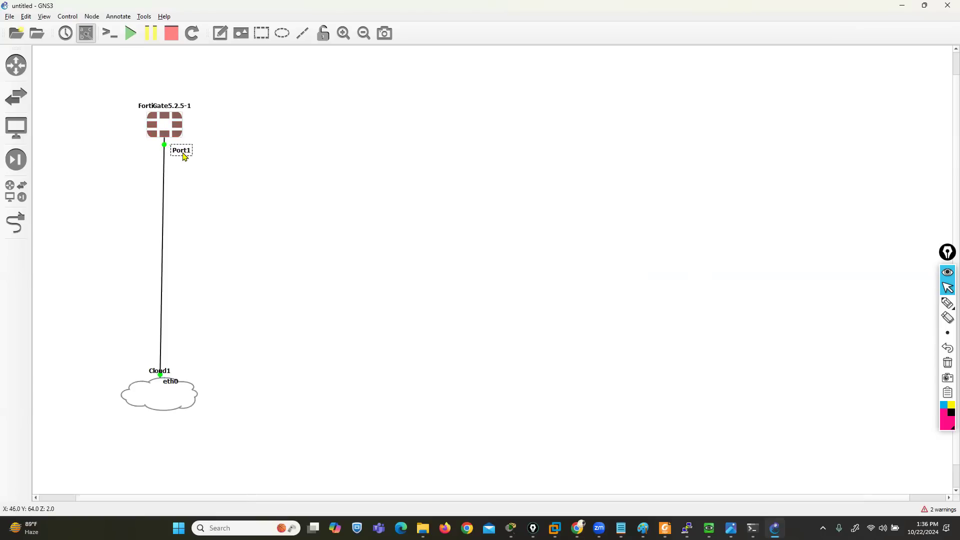
Open the console of FortiGate5.2.5-1, then move and enlarge its PuTTY window so the topology stays visible beside it
right_click(168, 121)
left_click(193, 140)
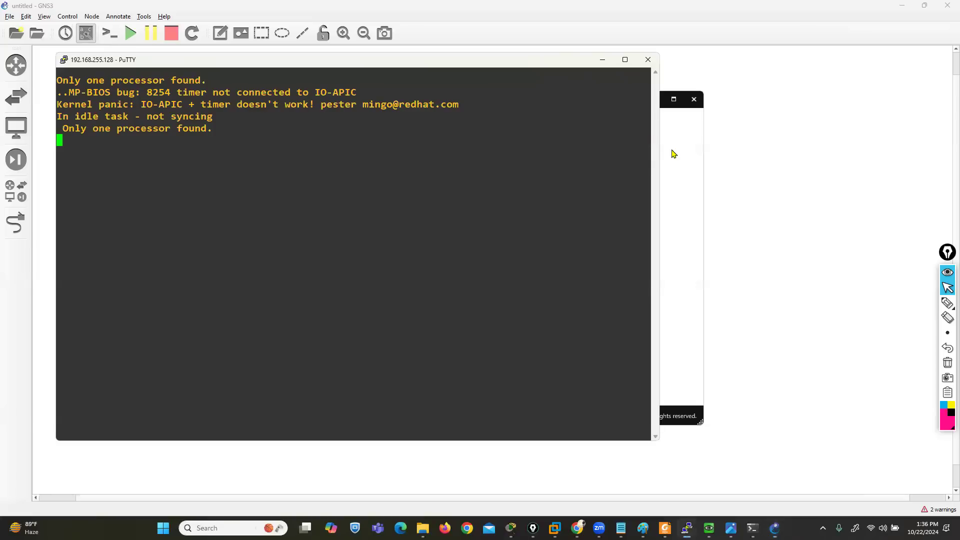
left_click(673, 151)
left_click(654, 101)
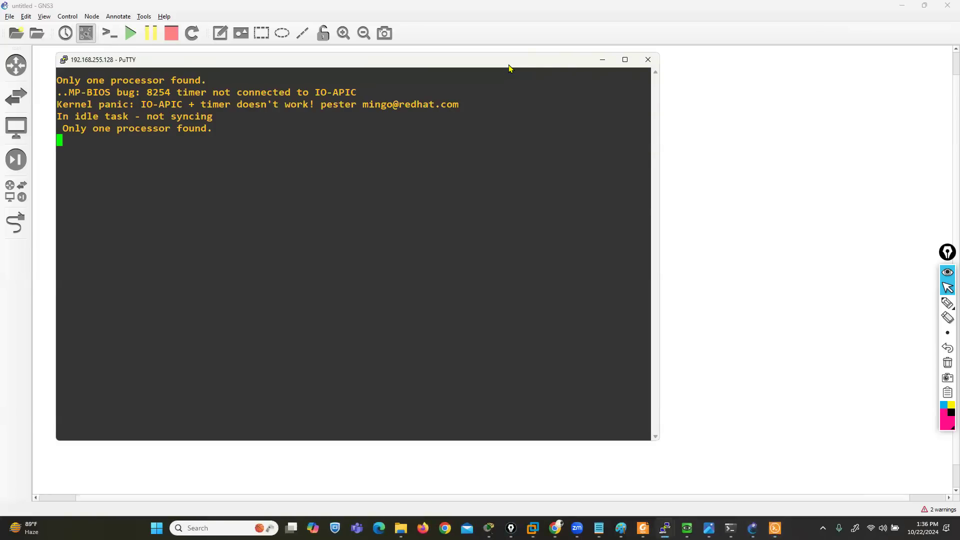
left_click_drag(509, 64, 674, 63)
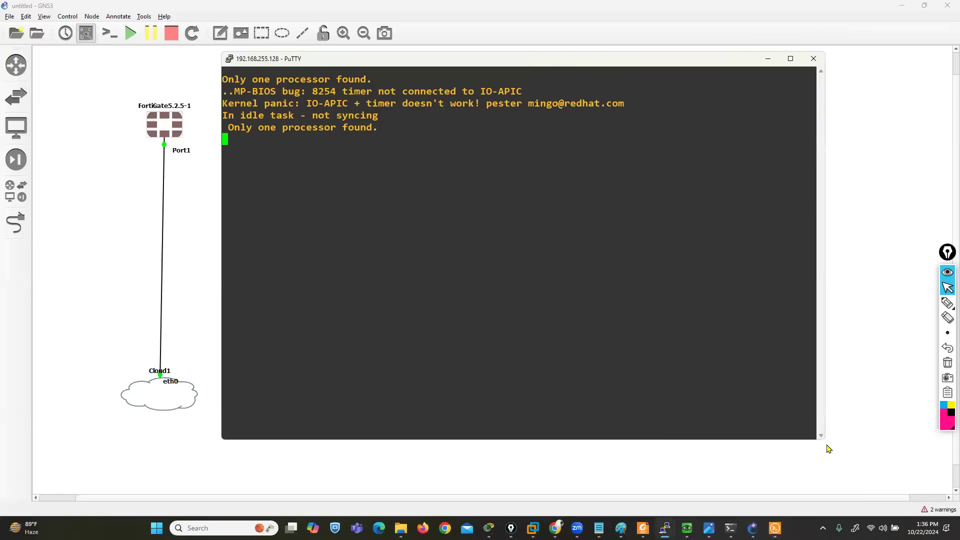
left_click_drag(825, 441, 879, 453)
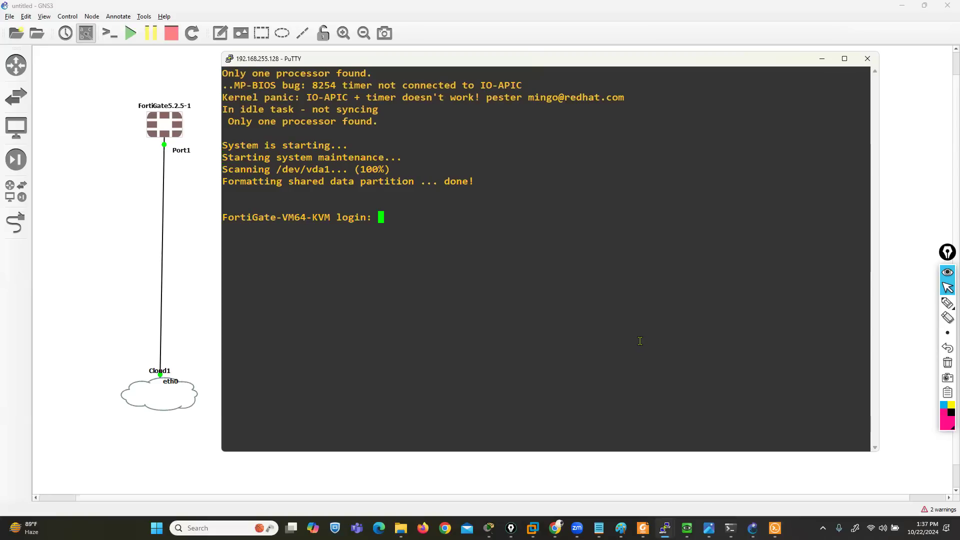
Log in to the FortiGate console as admin, leaving the password field empty
type("admin")
key("Return")
key("Return")
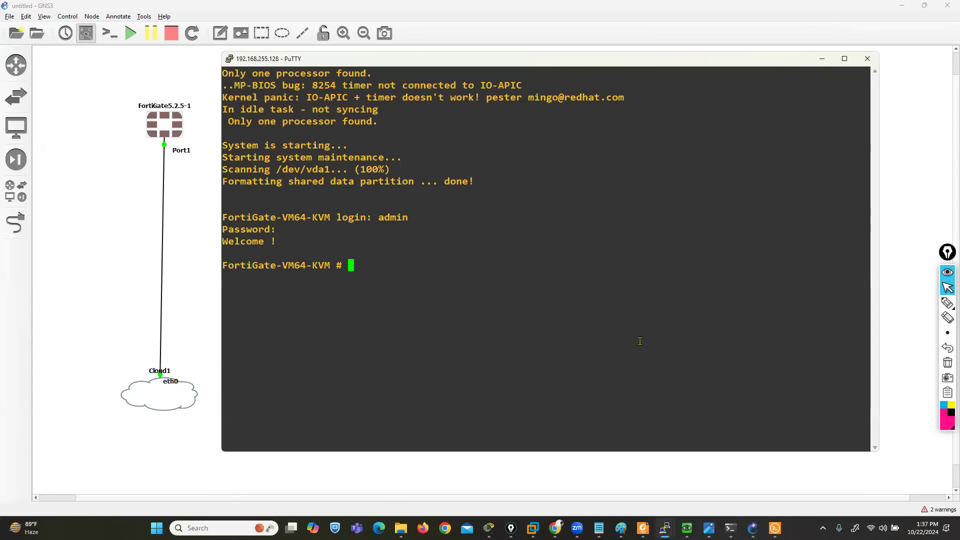
Enter the system interface configuration for port1 and set its addressing mode to static
type("config system in")
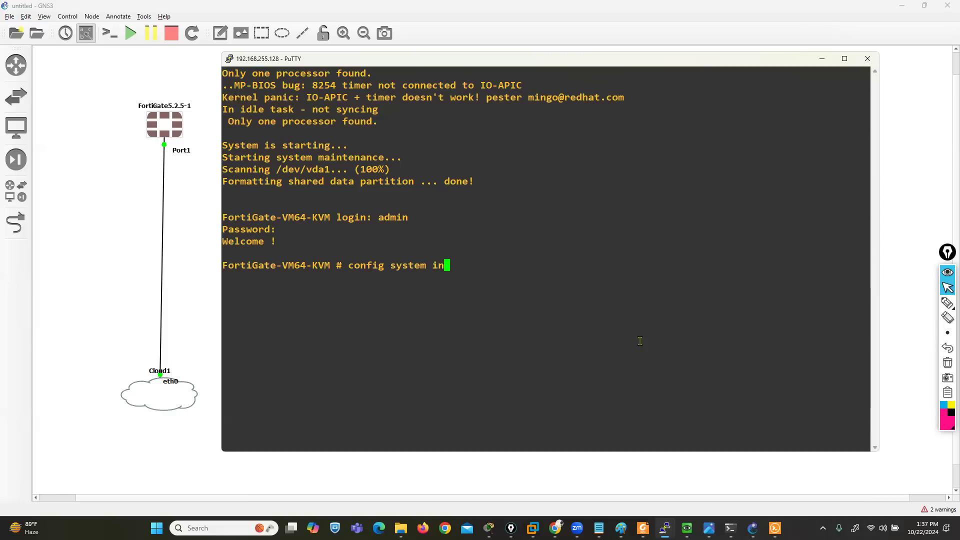
key("Tab")
key("Return")
type("edit port1 s")
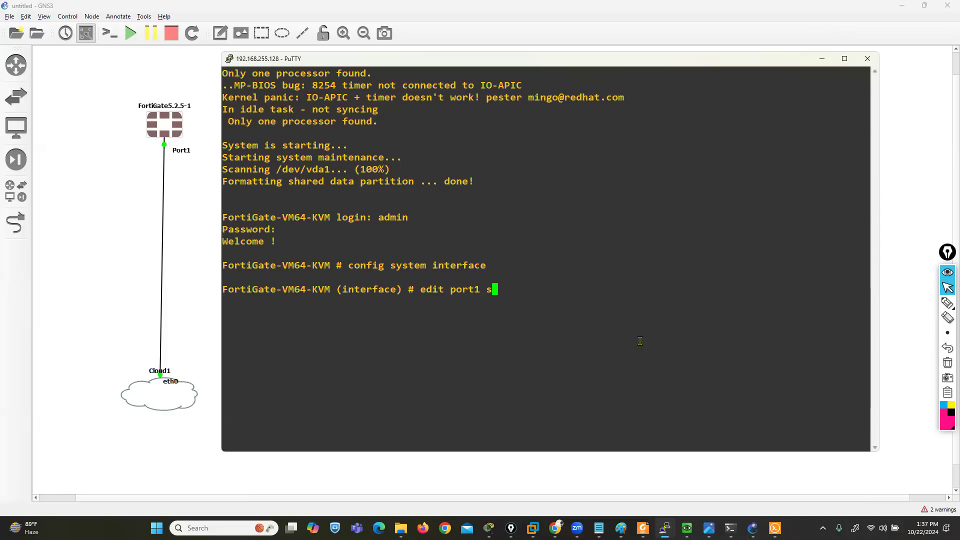
key("BackSpace")
key("Return")
type("set")
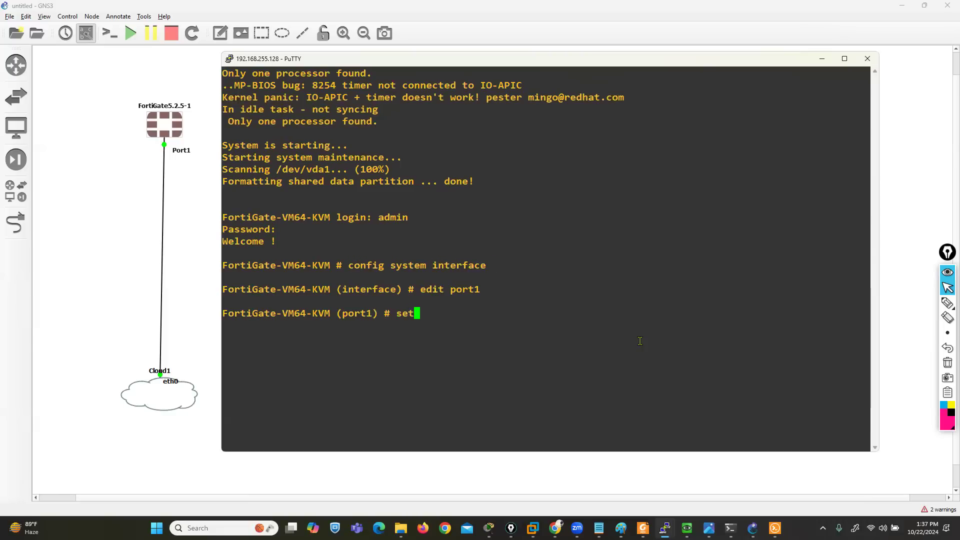
type(" mode s")
key("Tab")
key("Return")
Assign the IP address 192.168.1.175/24 to port1
type("et")
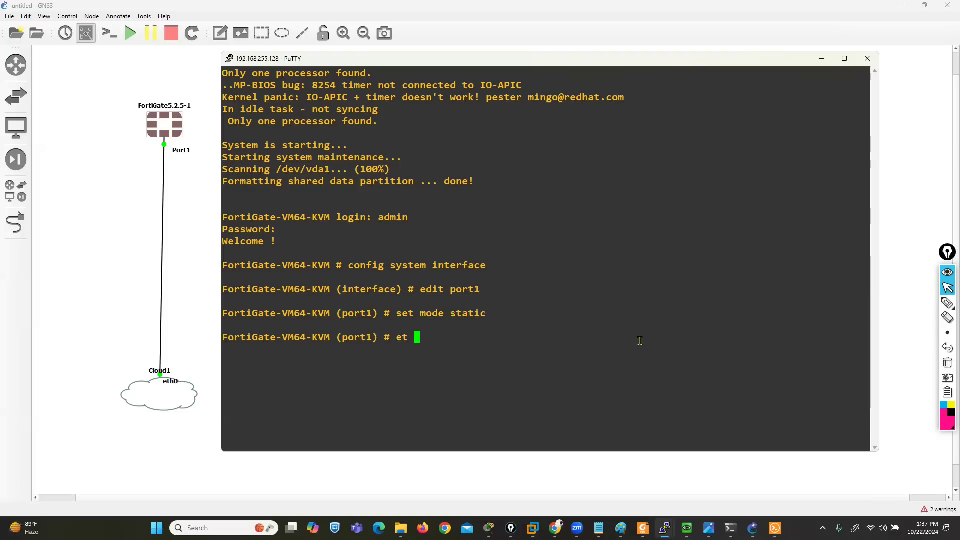
key("BackSpace")
key("BackSpace")
key("BackSpace")
type("set ip ~")
key("BackSpace")
type("192.167")
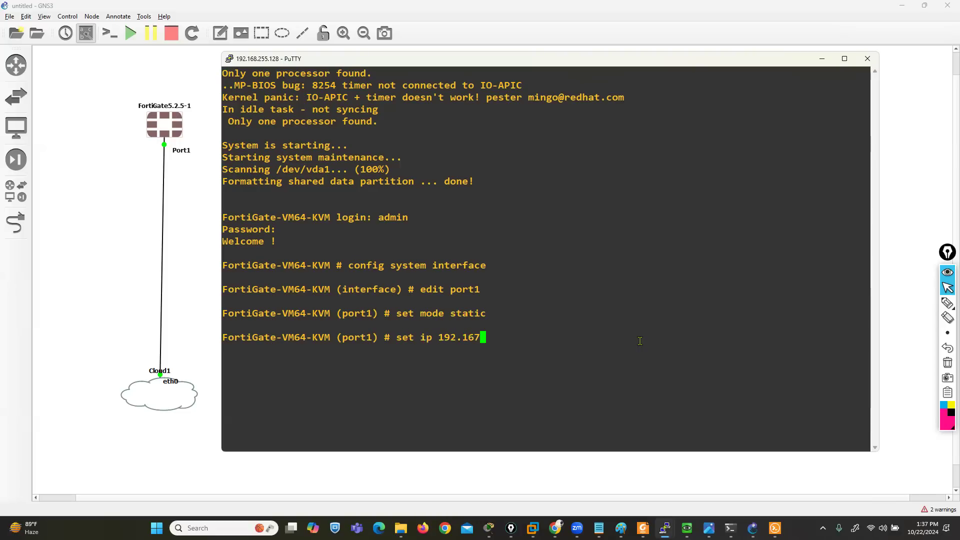
key("BackSpace")
type("81")
key("BackSpace")
type(".1.175/24")
key("Return")
Allow http, https, ping and ssh access on port1 and end the interface configuration
type("set allowaccess h")
type("ttp ping")
key("BackSpace")
key("BackSpace")
key("BackSpace")
key("BackSpace")
type("https ping ssh")
key("Return")
type("end")
key("Return")
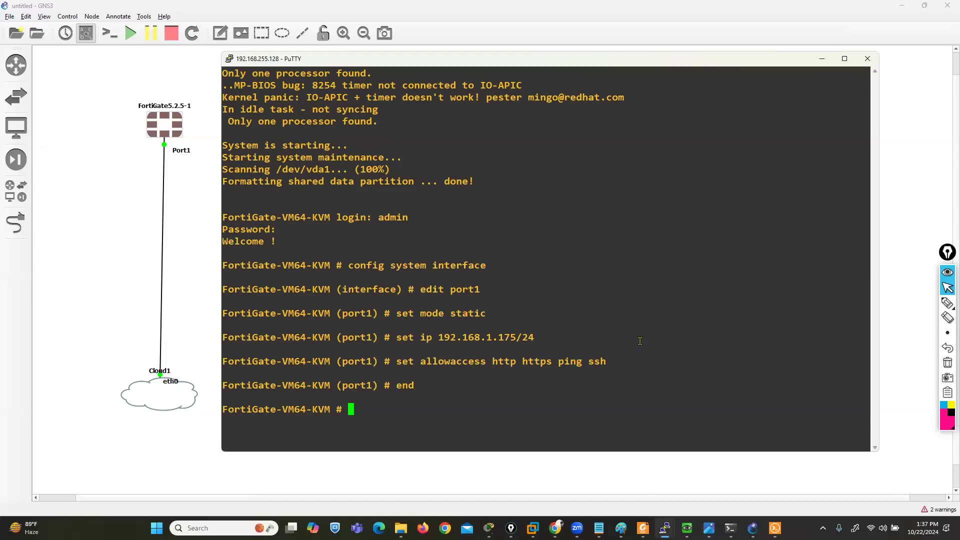
Switch to Firefox and try to load the FortiGate web interface at 192.168.1.175
left_click(423, 528)
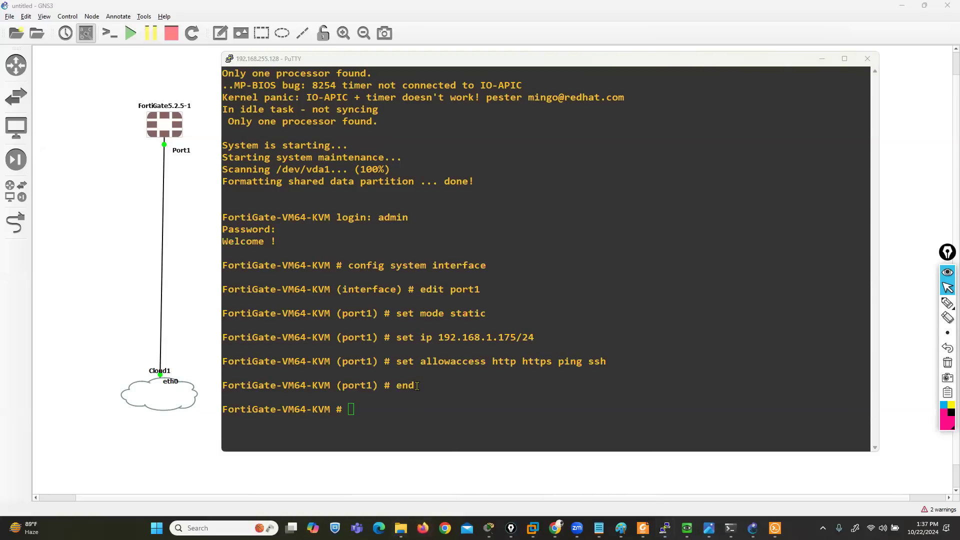
type("192.168.1.175")
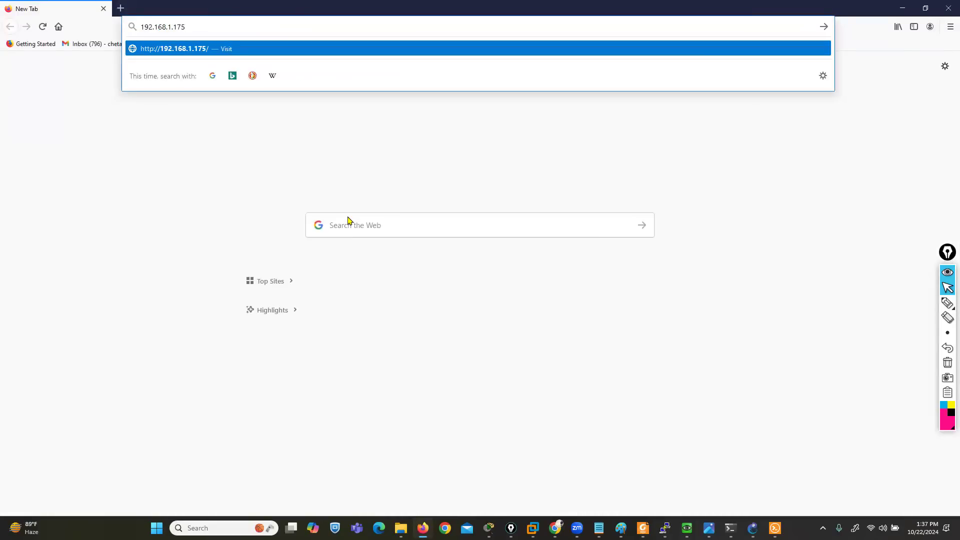
key("Return")
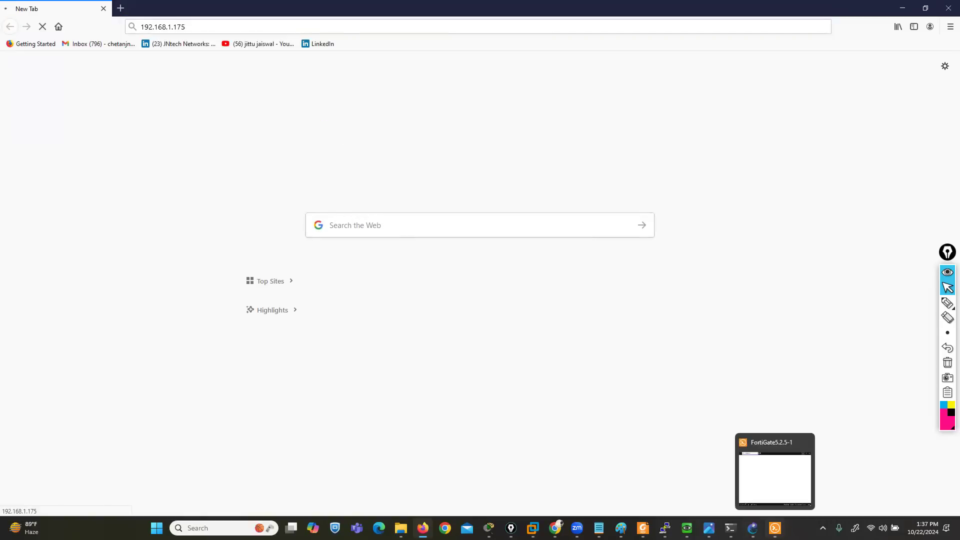
Try to load the FortiGate web interface at 192.168.255.175 instead
left_click(204, 27)
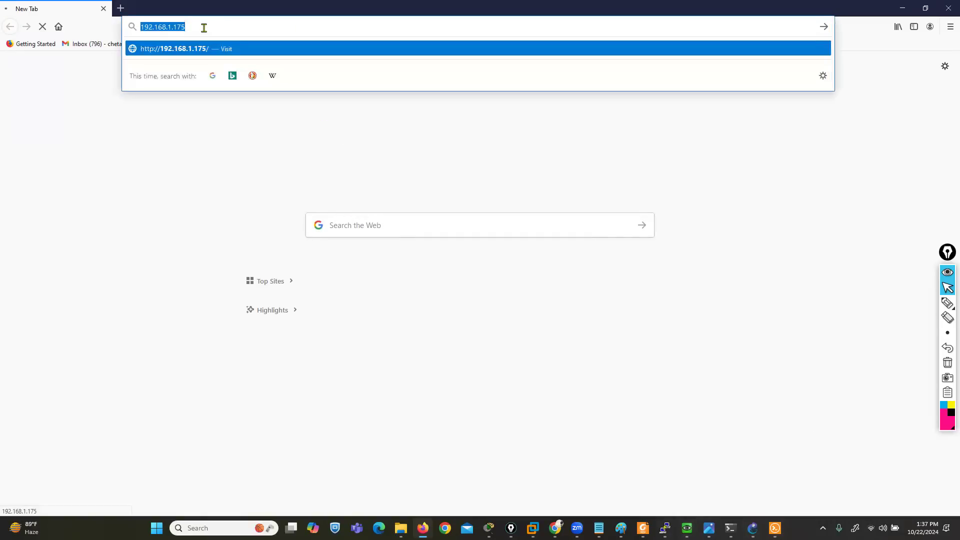
type("192.168")
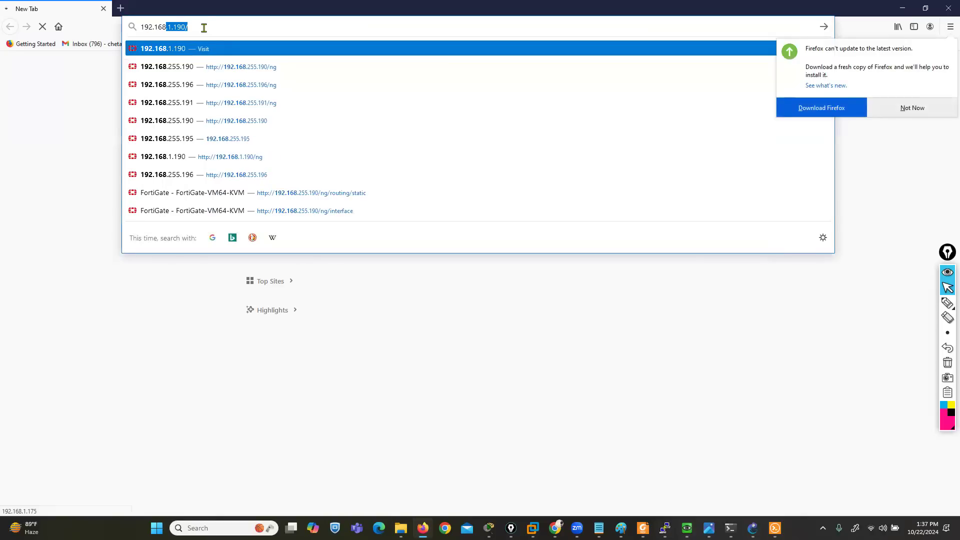
type(".255.1")
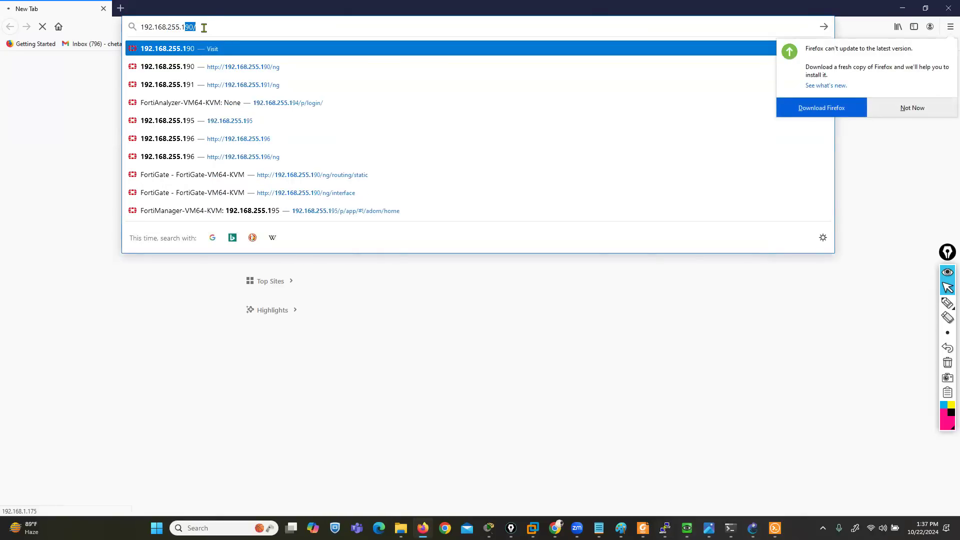
type("7")
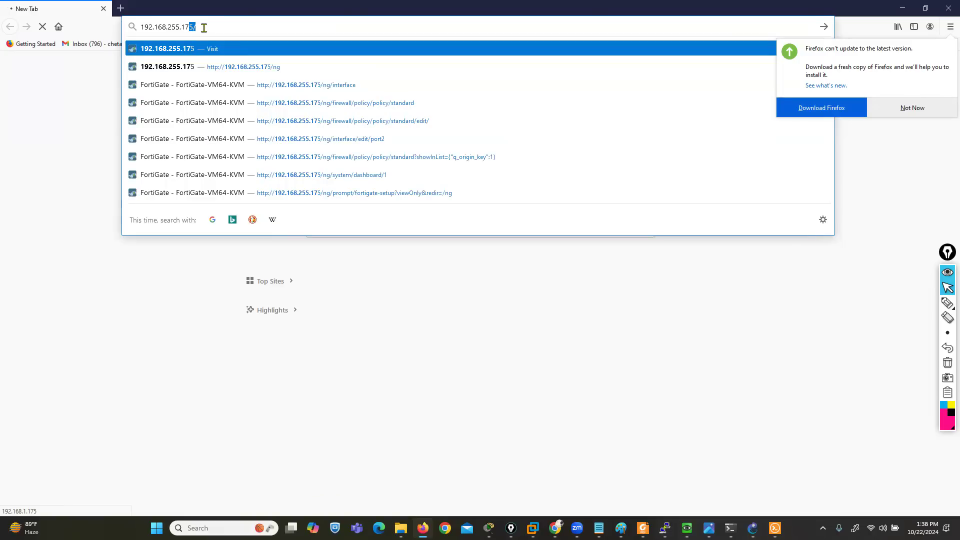
type("5")
key("Return")
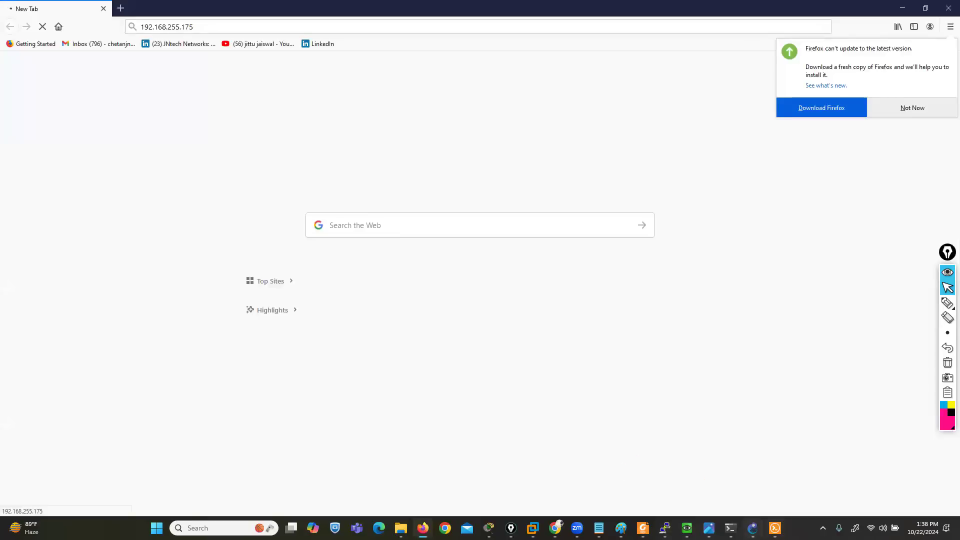
Return to the FortiGate's PuTTY console and reopen the system interface configuration for port1
mouse_move(666, 528)
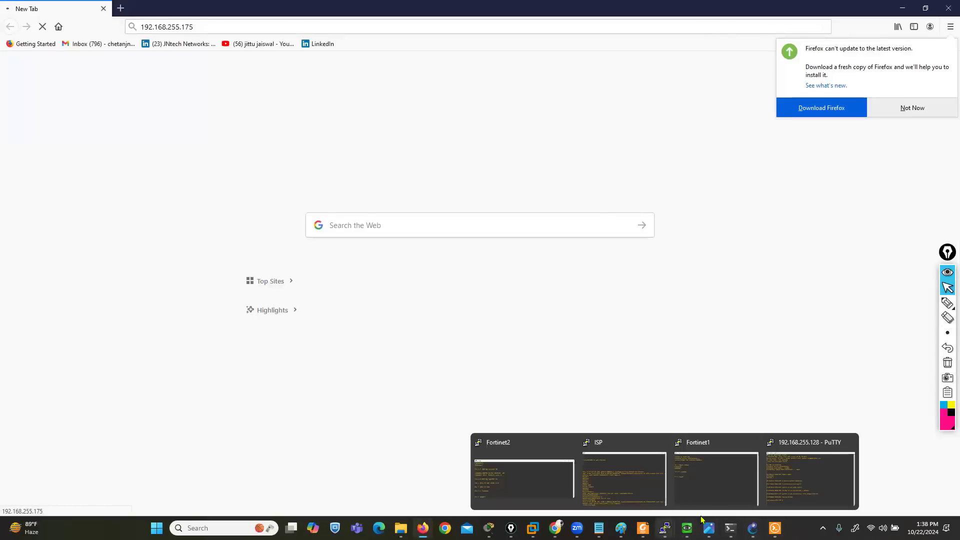
left_click(808, 479)
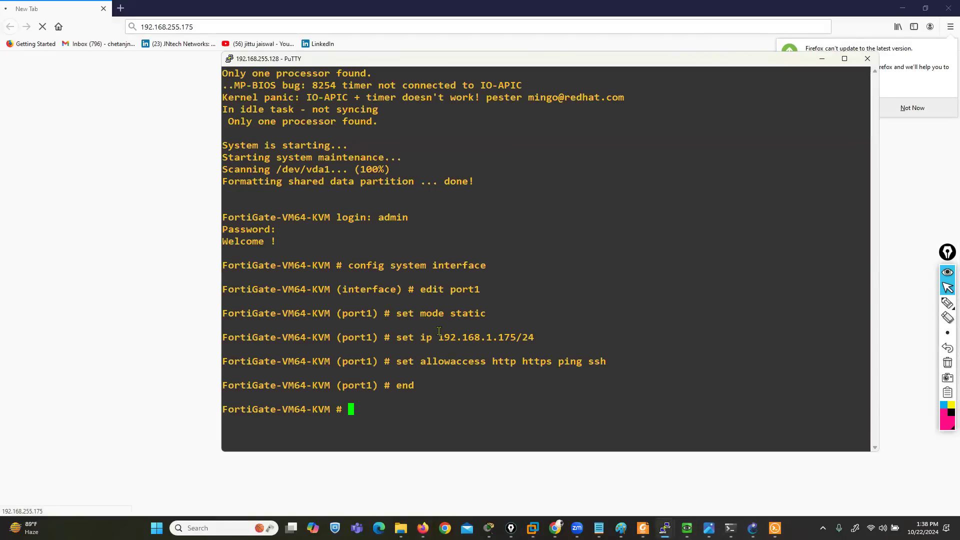
type("config system interface")
key("Return")
type("edit port1")
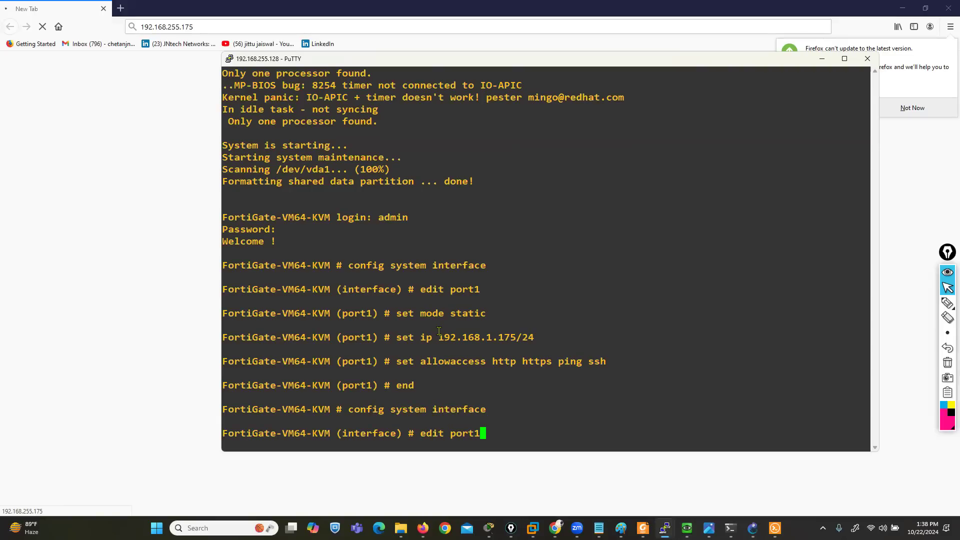
key("Return")
Set the IP address of port1 to 192.168.255.175/24 and end the interface configuration
type("set ")
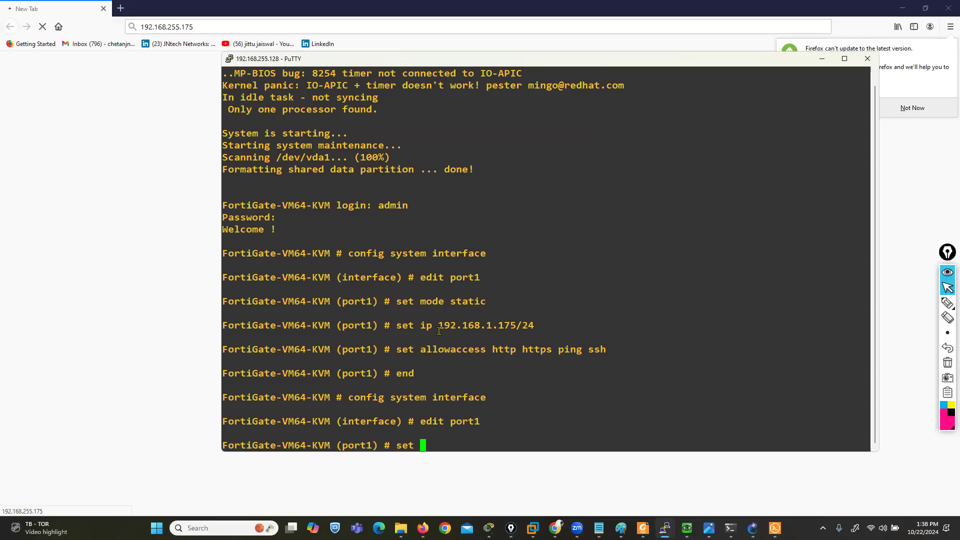
type("ip 192.168.")
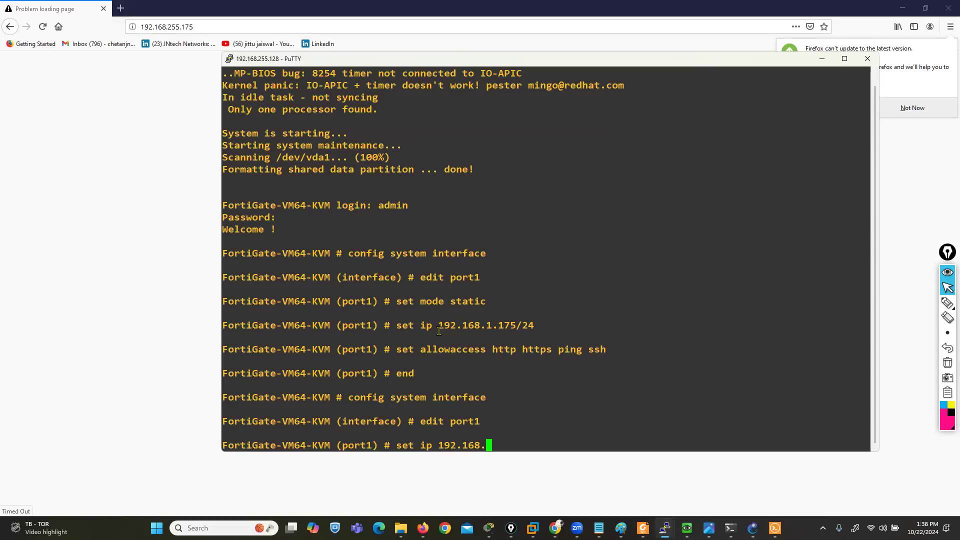
type("255.175/24")
key("Return")
type("en")
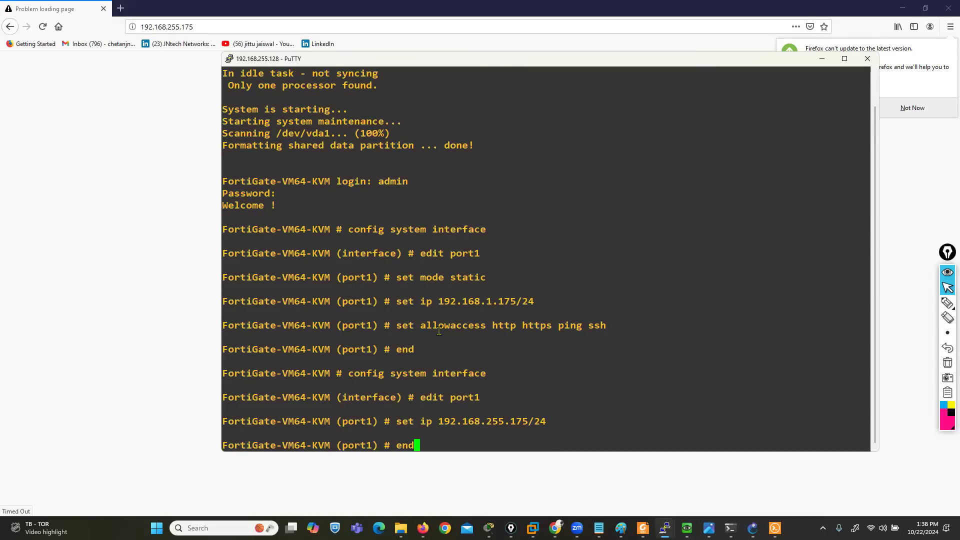
type("d")
key("Return")
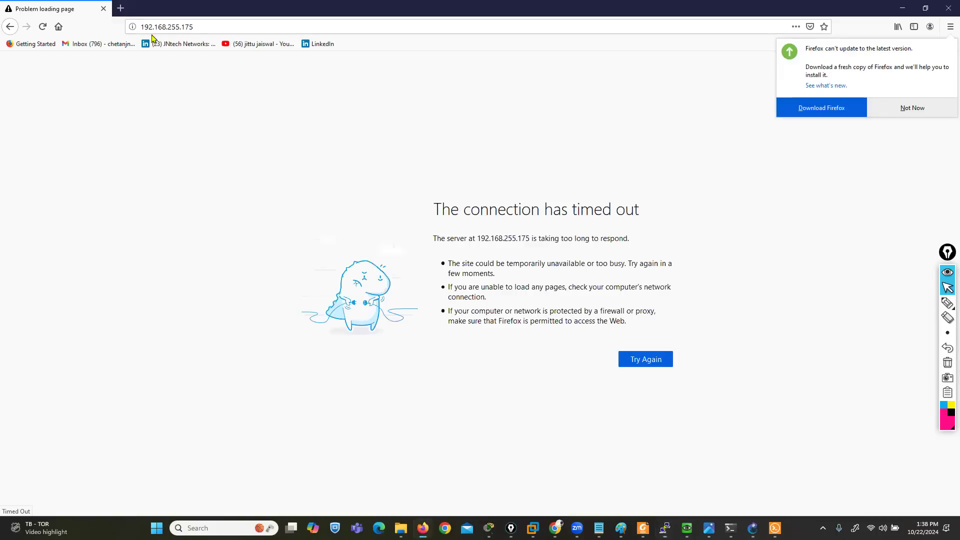
Go back to Firefox and reload the address 192.168.255.175
left_click(51, 96)
left_click(189, 28)
key("Return")
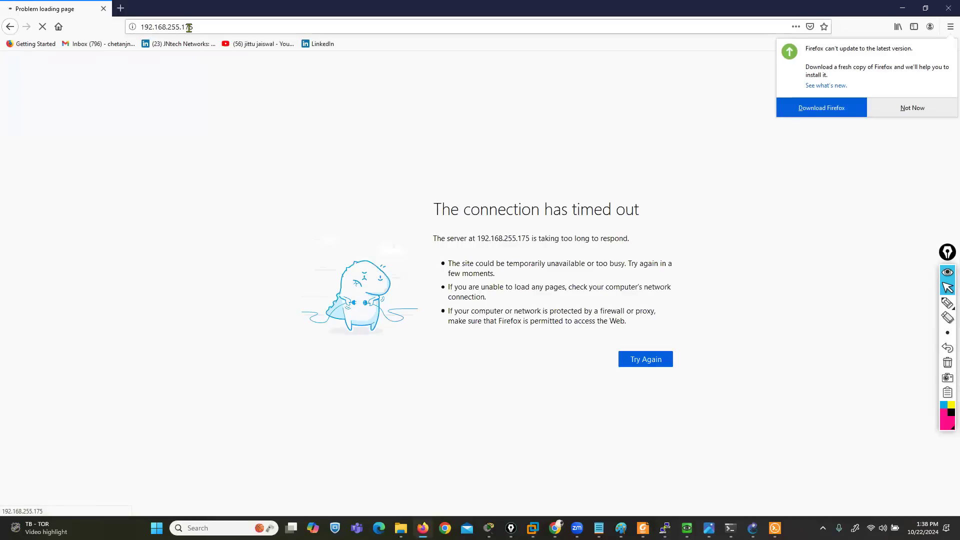
Display the system interface configuration in the FortiGate console to check the settings of port1
mouse_move(665, 529)
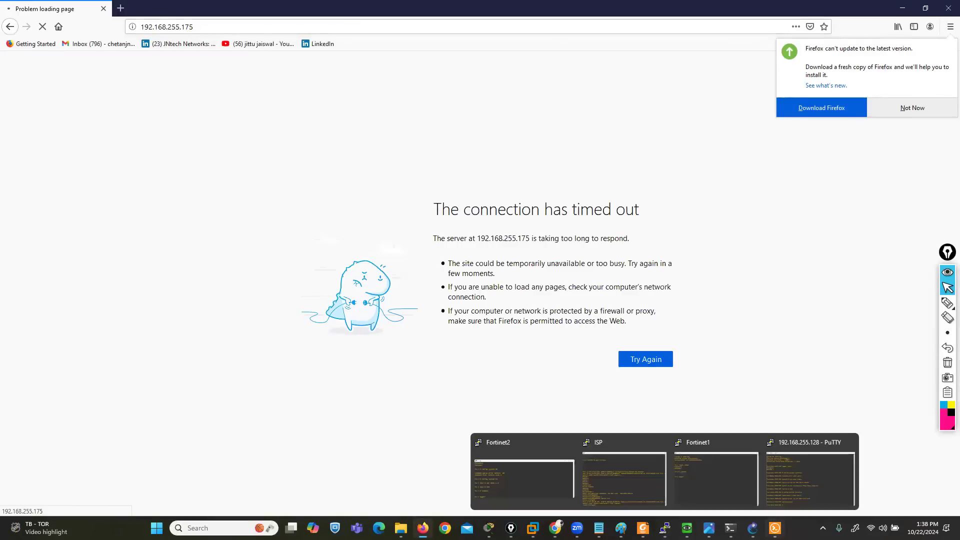
left_click(810, 478)
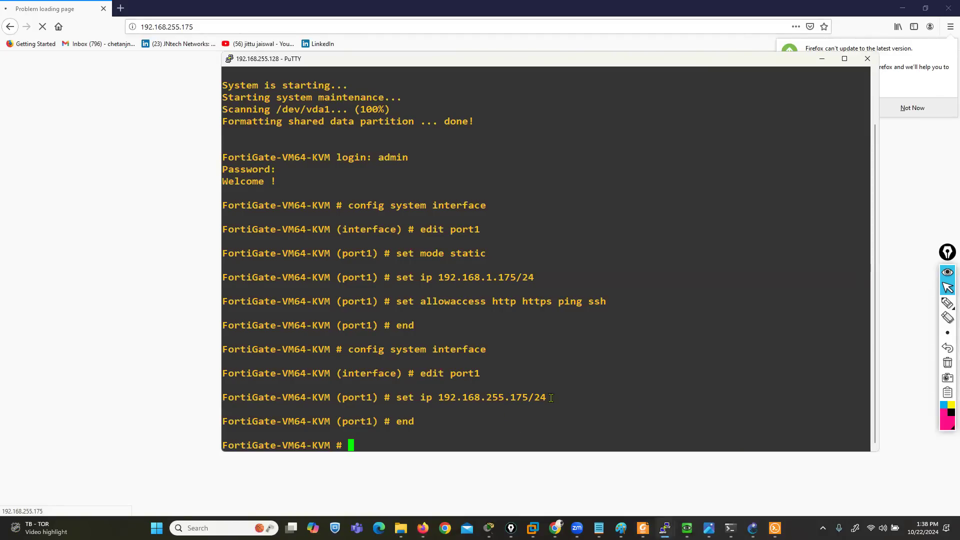
type("show system interface")
key("Return")
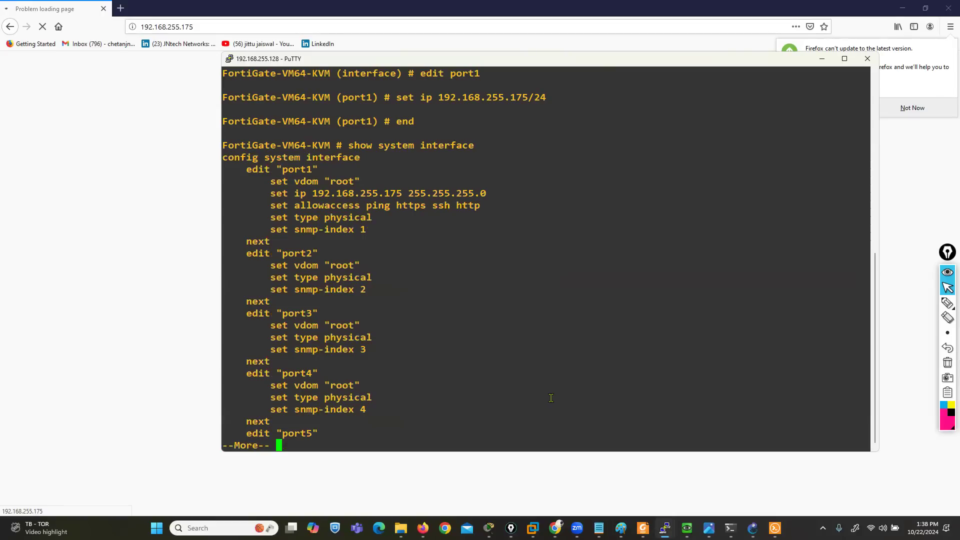
Launch a Windows Command Prompt by running cmd
key("super+r")
type("cmd")
key("Return")
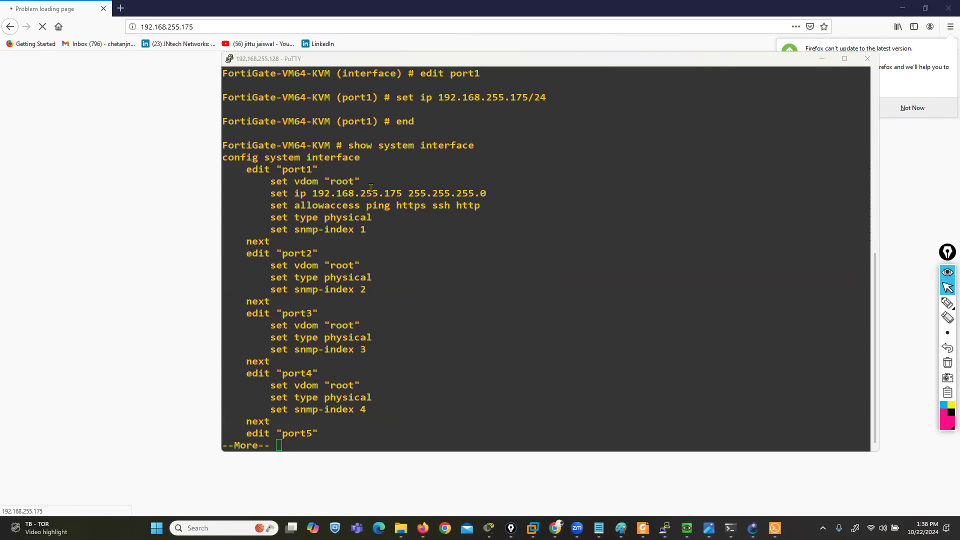
Ping 192.168.255.175 from the Command Prompt and stop the ping
type("ping ")
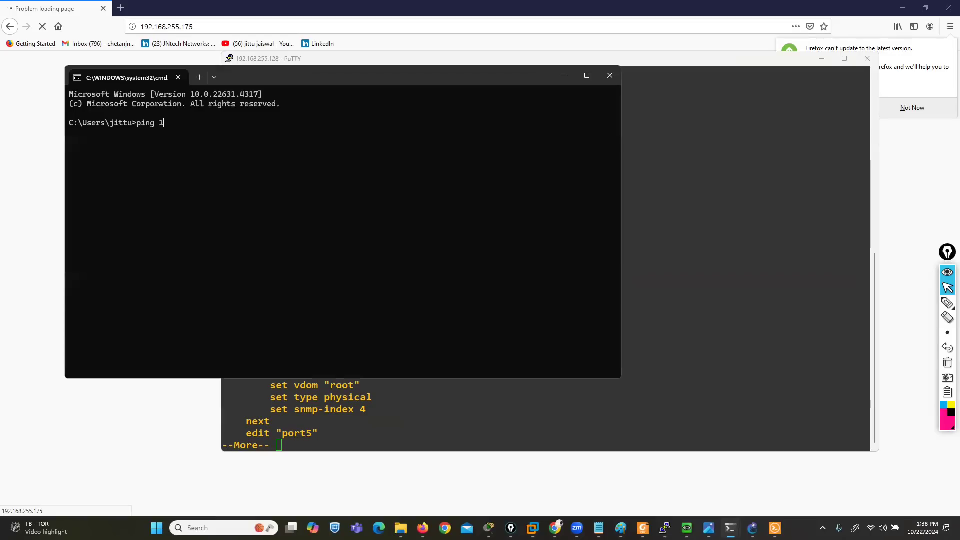
type("192.168.255.175")
key("Return")
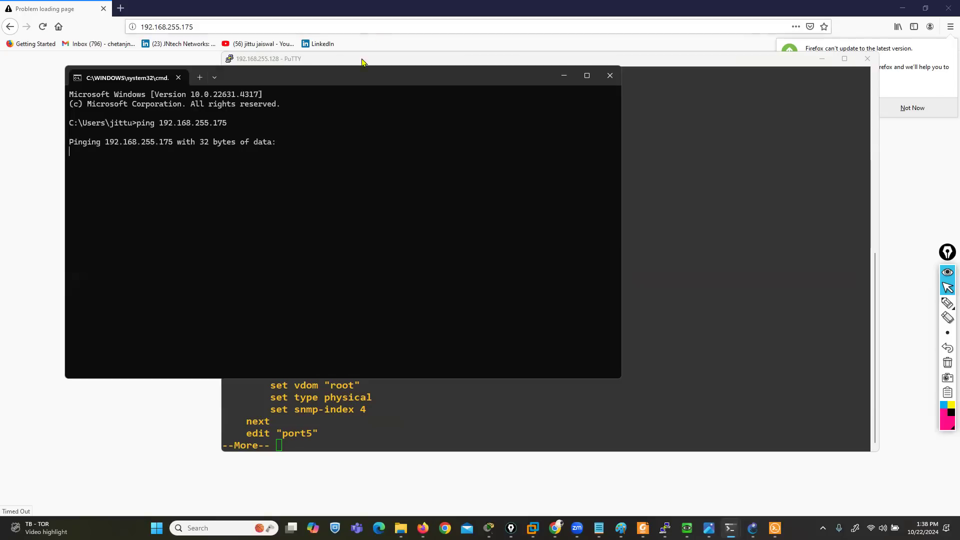
key("ctrl+c")
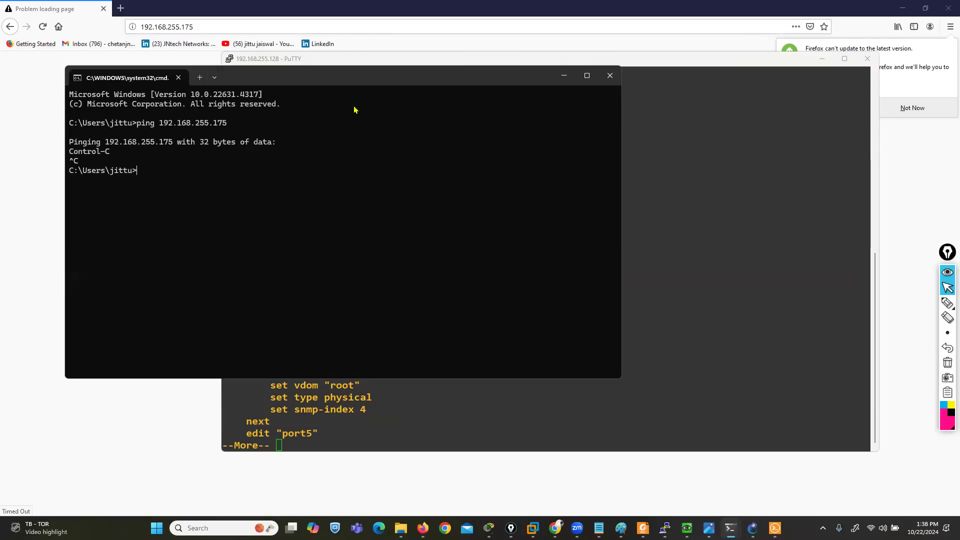
Place the Command Prompt beside the FortiGate console and run ipconfig to check the host's adapter addresses
left_click(672, 317)
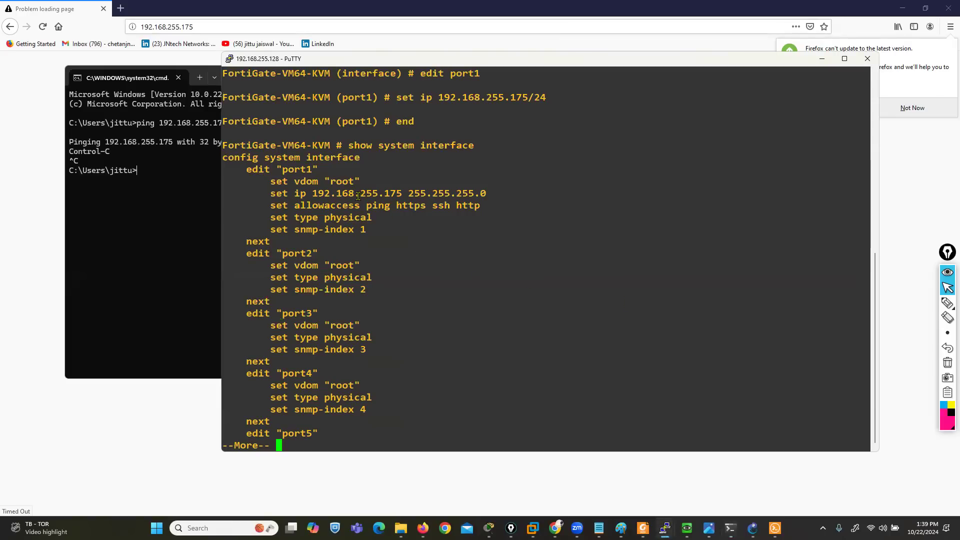
left_click(193, 105)
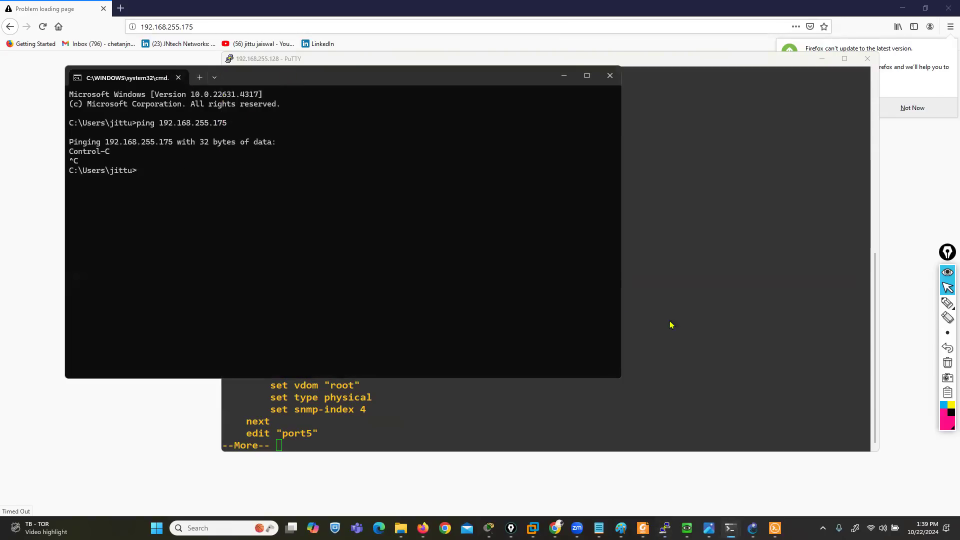
left_click_drag(294, 85, 655, 198)
key("Return")
key("Return")
key("Return")
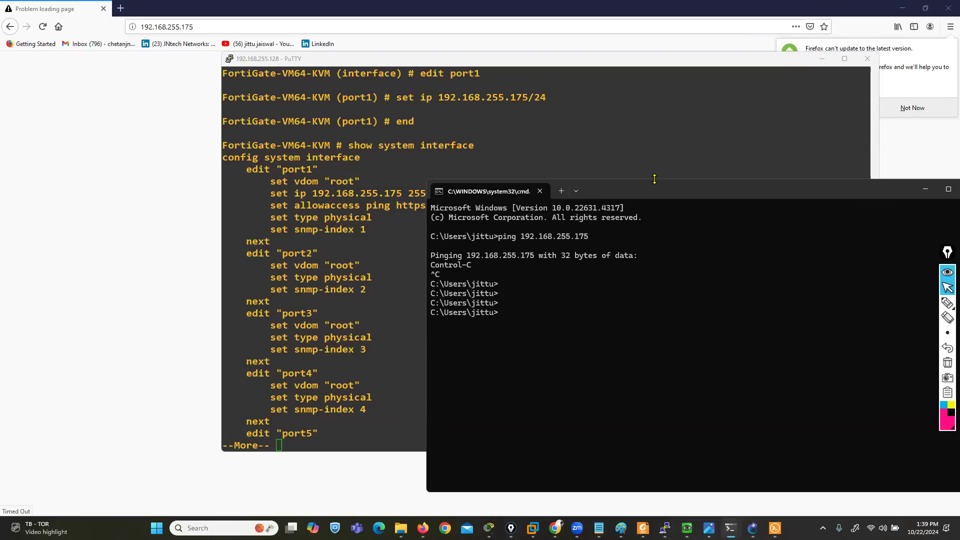
left_click_drag(654, 179, 629, 310)
type("ipconfig")
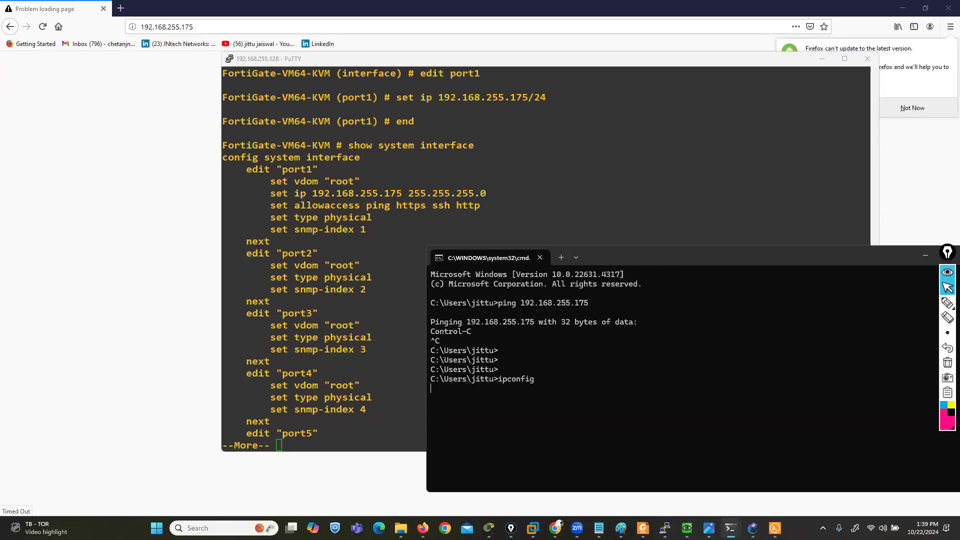
key("Return")
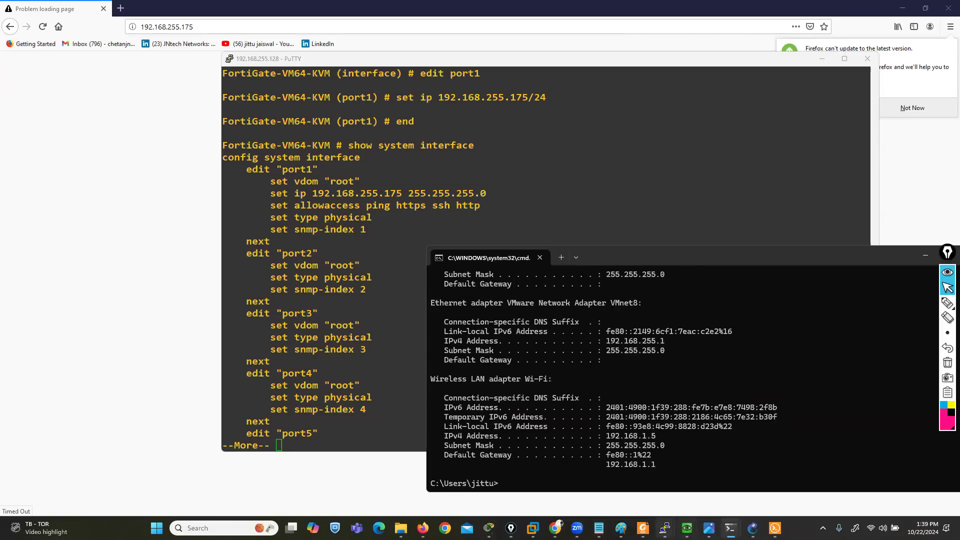
Switch to GNS3, check the Ethernet interfaces in the Cloud1 configuration with eth0 selected, and apply it
left_click(753, 528)
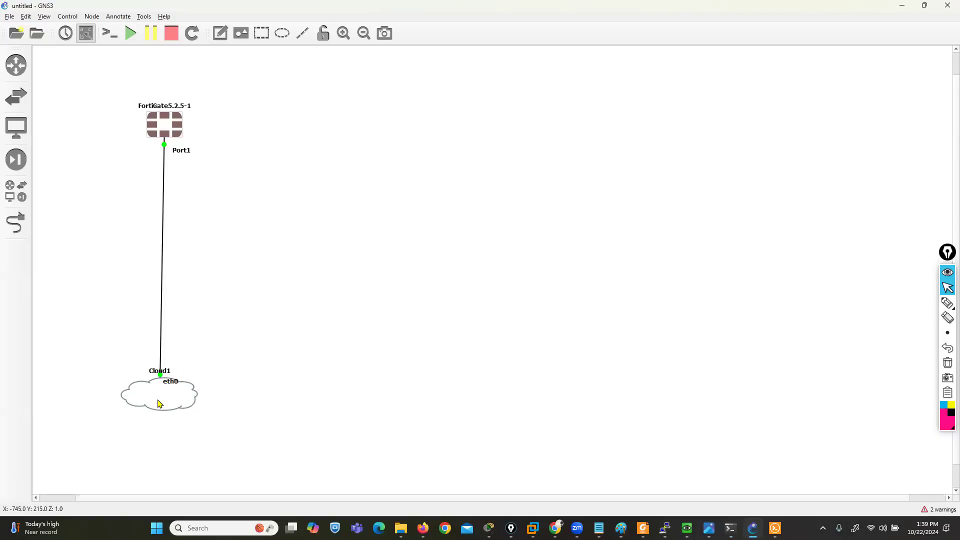
right_click(158, 403)
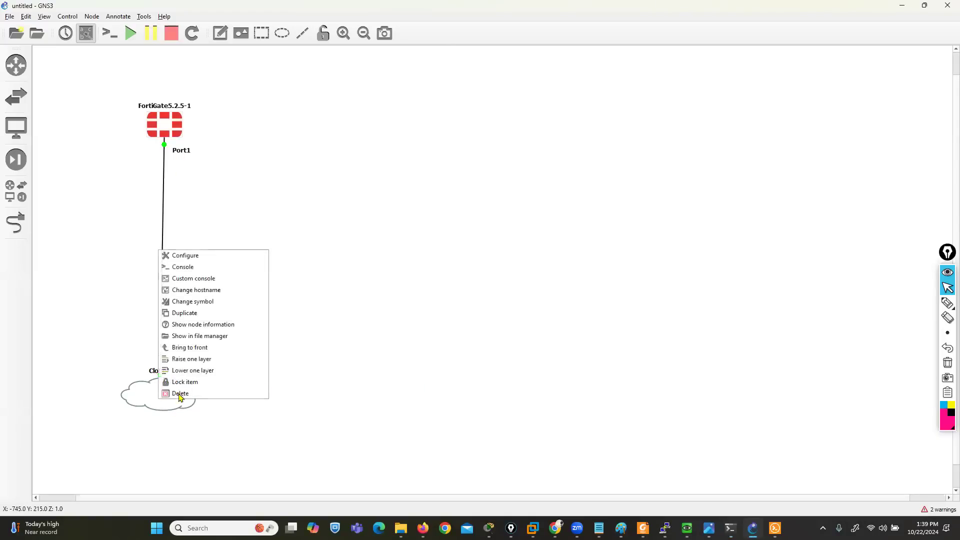
left_click(185, 256)
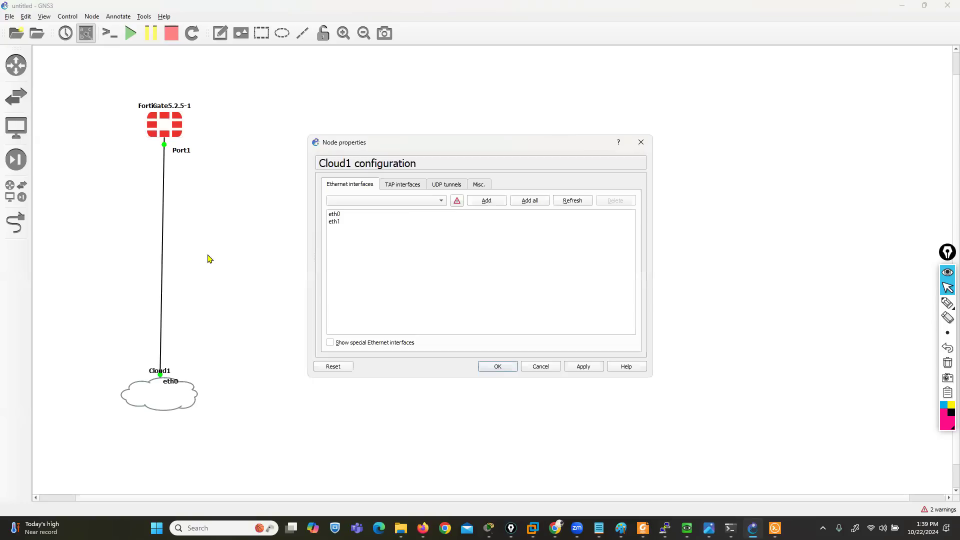
left_click(338, 216)
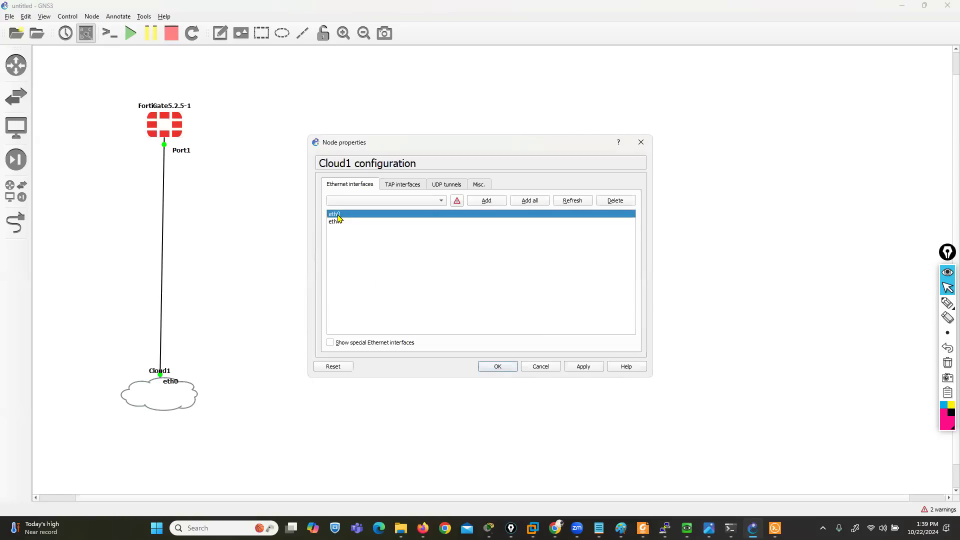
left_click(481, 203)
left_click(582, 367)
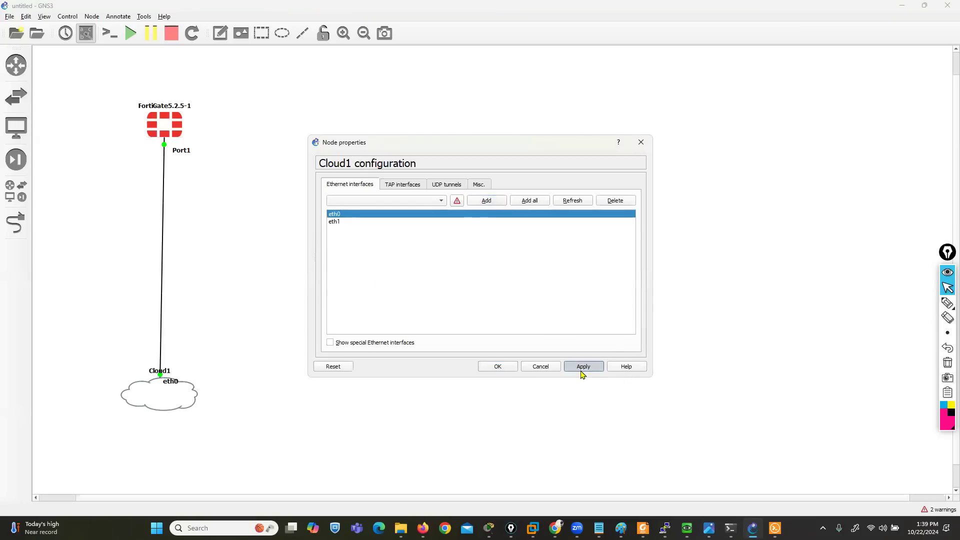
left_click(497, 366)
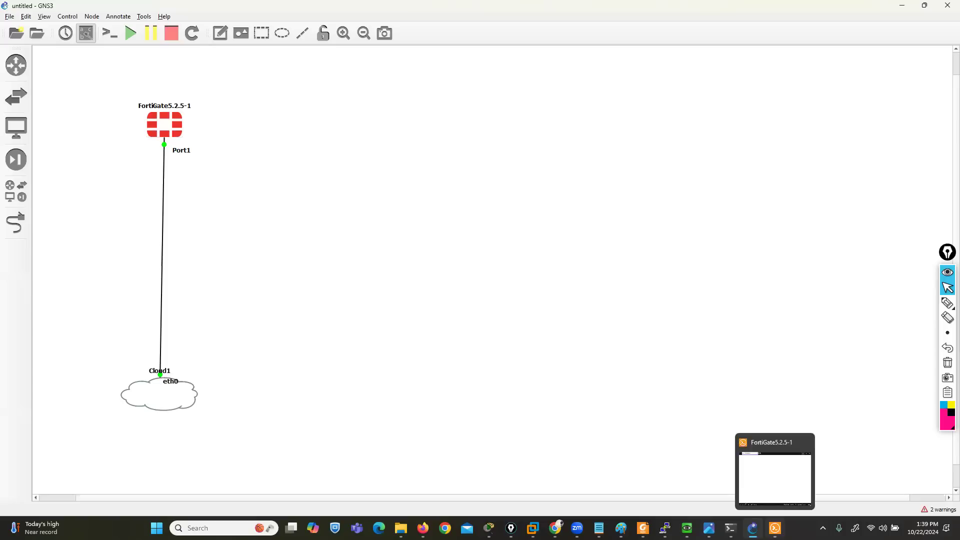
Return to the FortiGate console in PuTTY and page through the rest of the interface configuration to the prompt
left_click(774, 528)
left_click(774, 528)
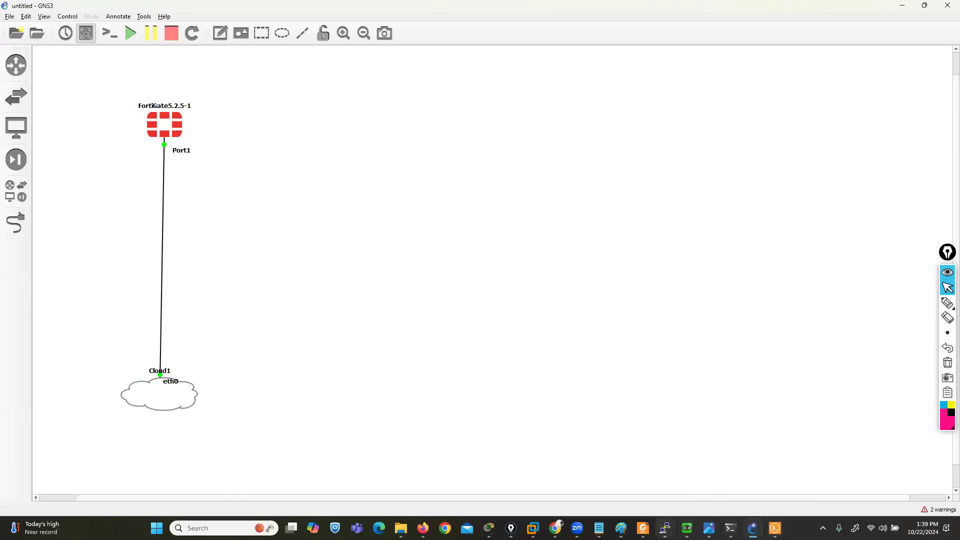
left_click(665, 528)
left_click(810, 477)
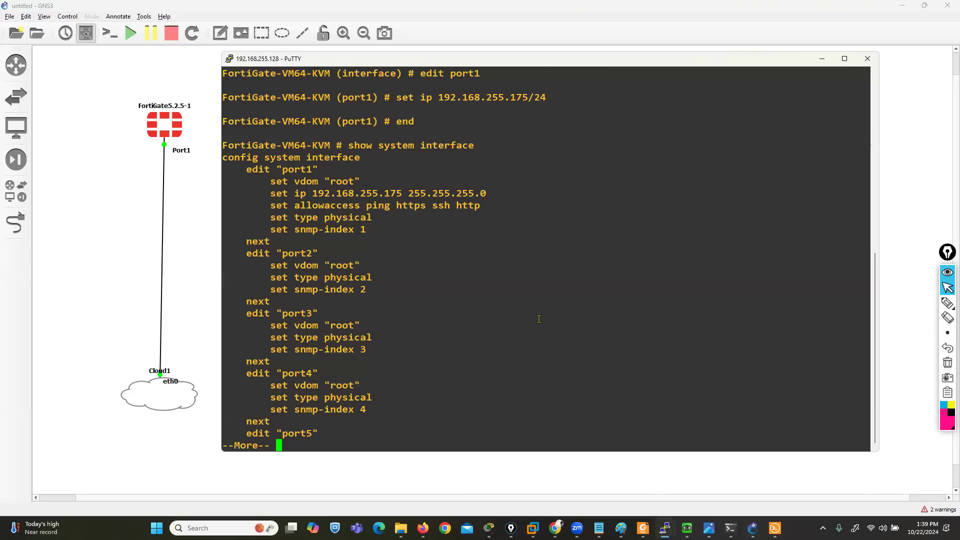
key("Return")
key("Return")
key("Return")
key("Return")
key("Return")
key("Return")
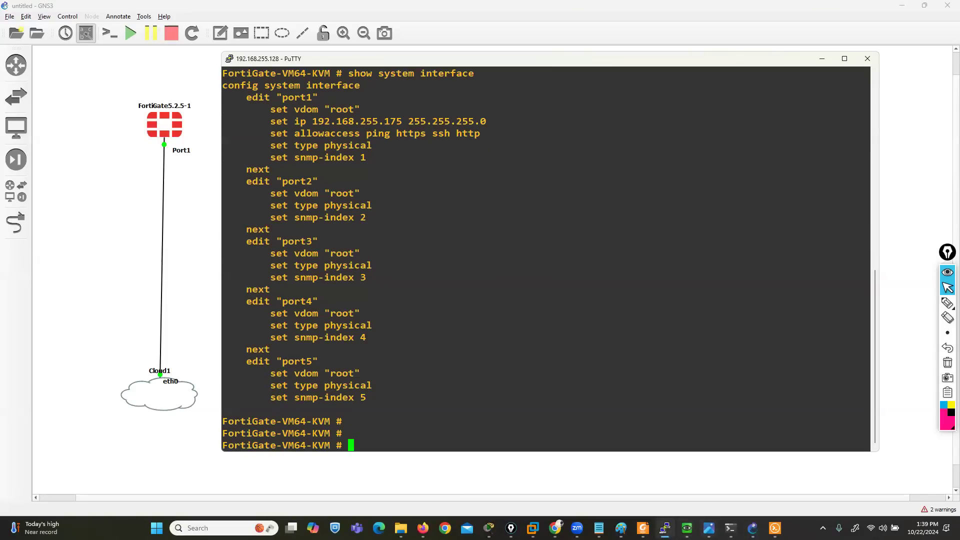
Ping 192.168.255.175 again from the Command Prompt to test the connection to port1
left_click(784, 480)
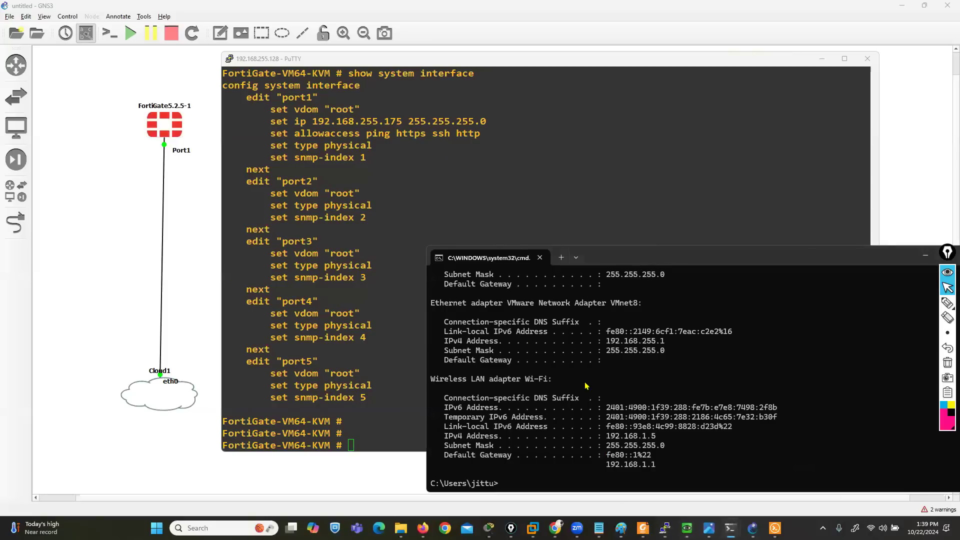
key("Return")
key("Return")
type("ping 192.168.255.175")
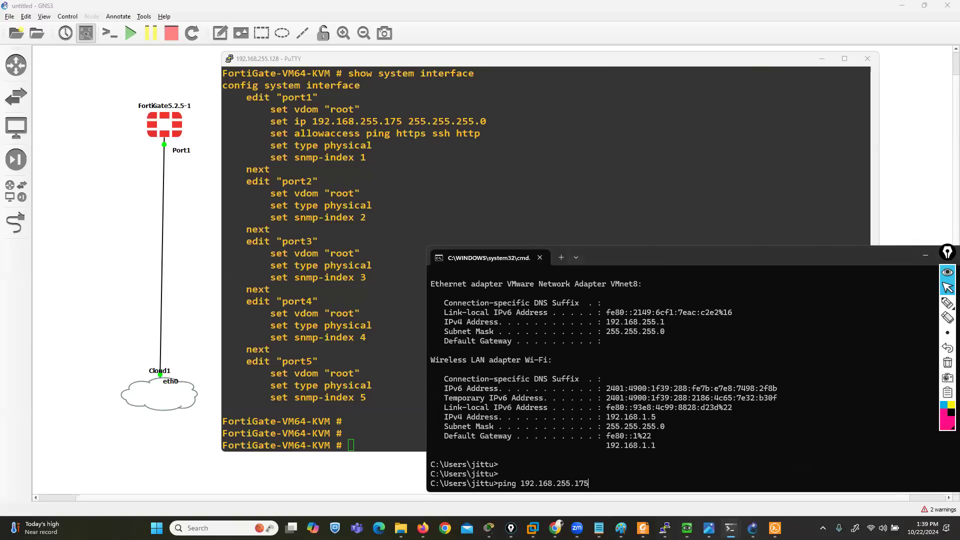
key("Return")
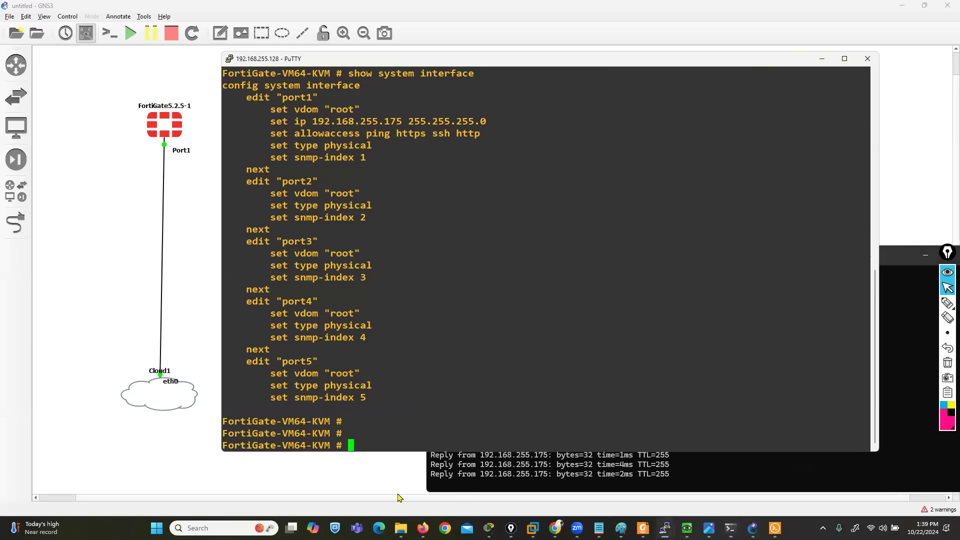
Switch to Firefox and load the FortiGate login page at 192.168.255.175
left_click(423, 528)
left_click(196, 26)
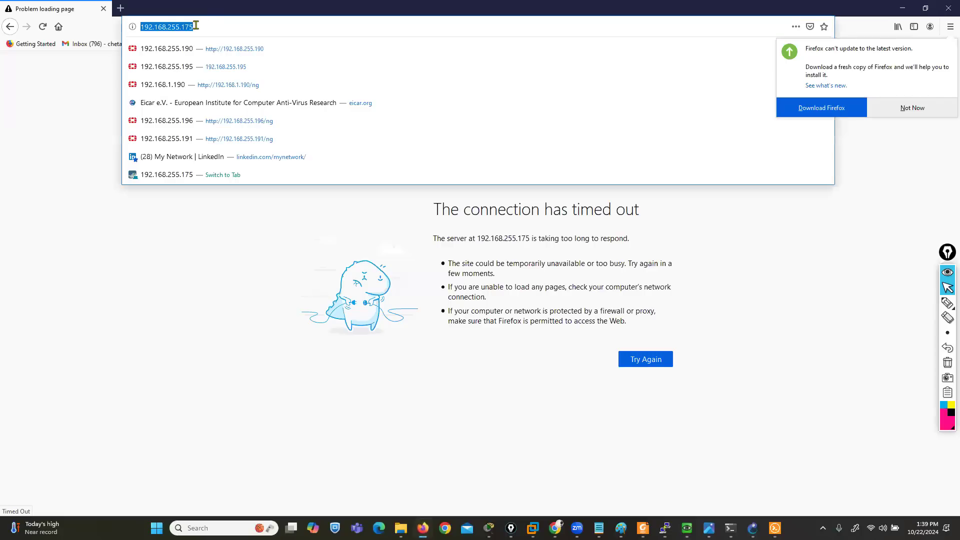
type("192.")
type("168.255.17")
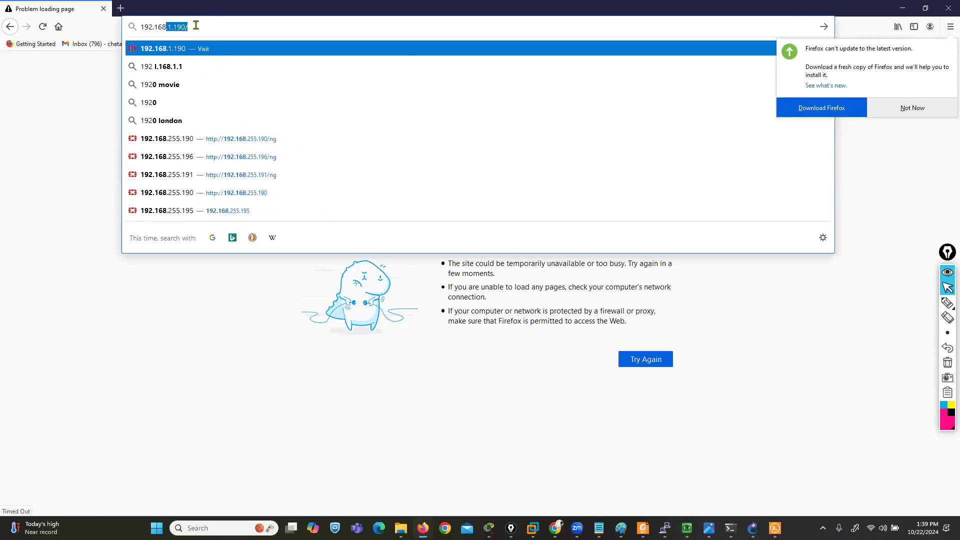
key("Return")
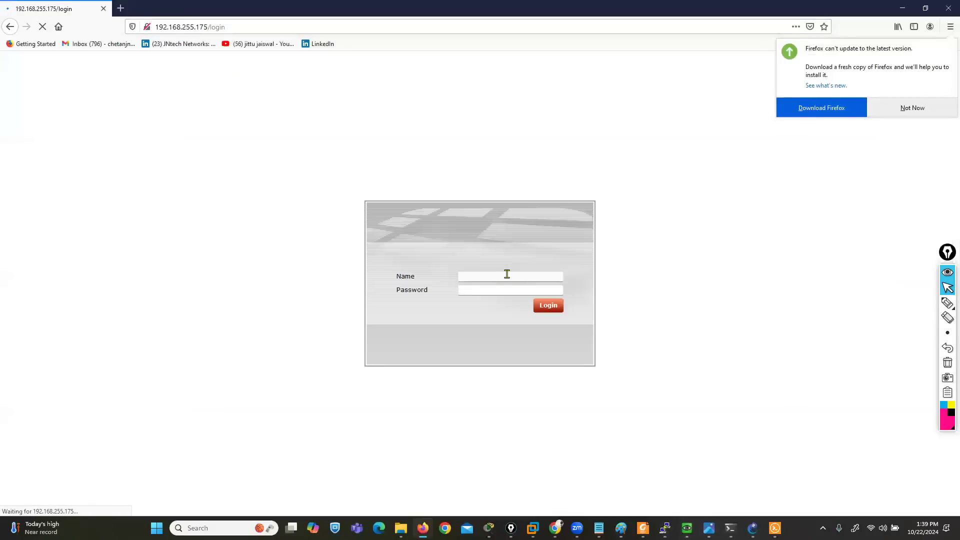
Log in to the FortiGate as admin with an empty password and dismiss the Firefox update and evaluation license notices
left_click(506, 273)
type("admin")
key("Tab")
key("Return")
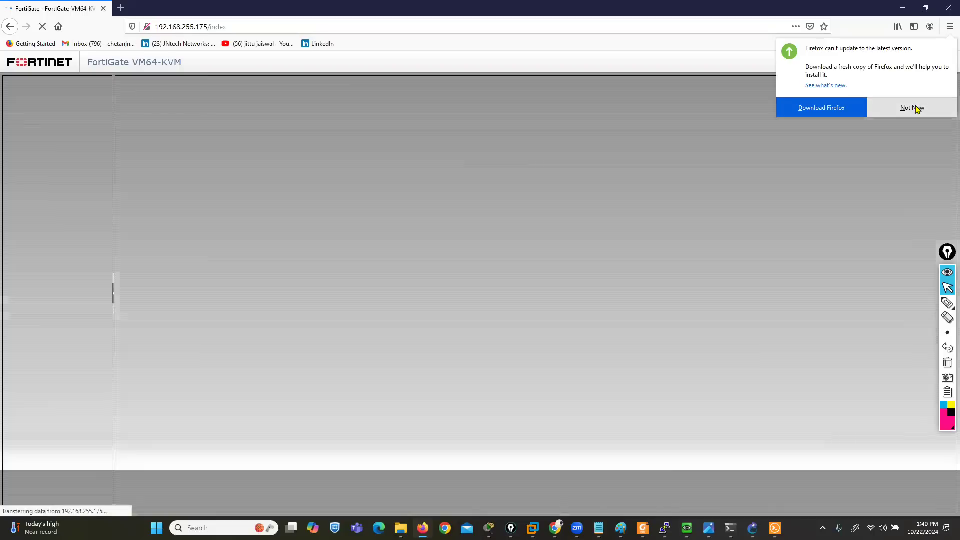
left_click(915, 109)
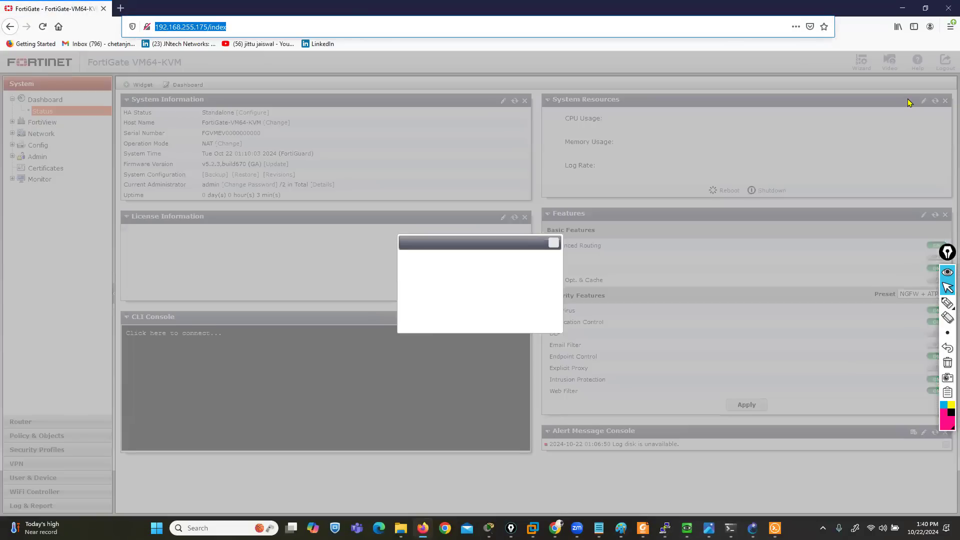
left_click(540, 330)
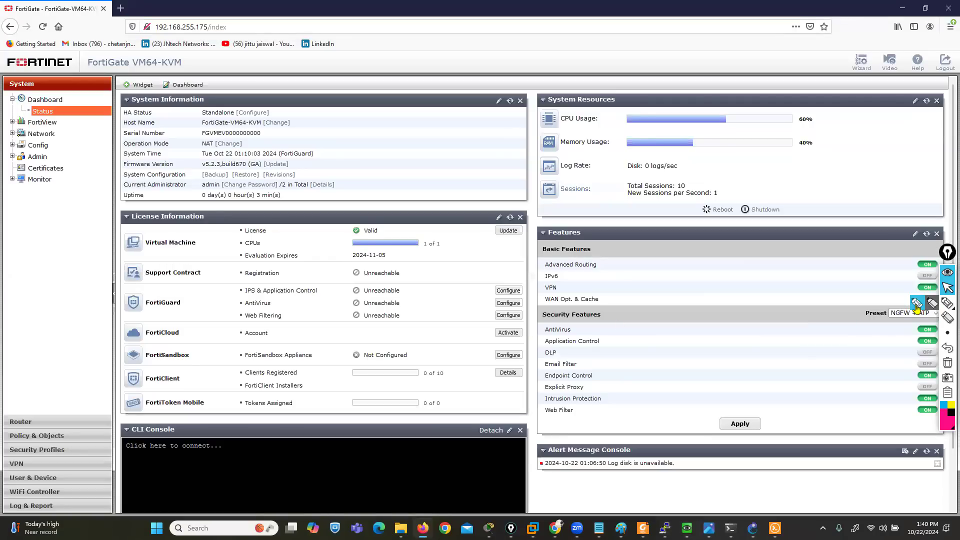
left_click(919, 304)
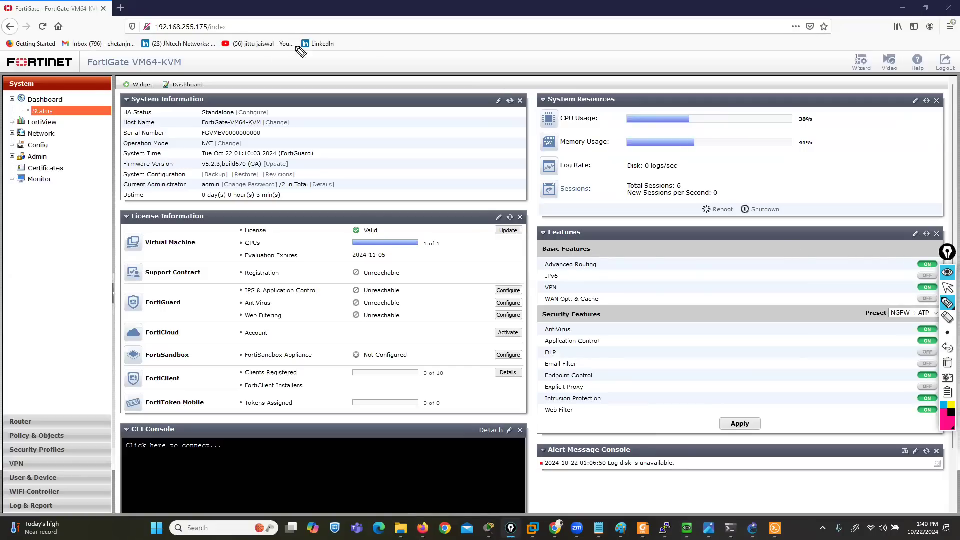
left_click_drag(79, 93, 122, 70)
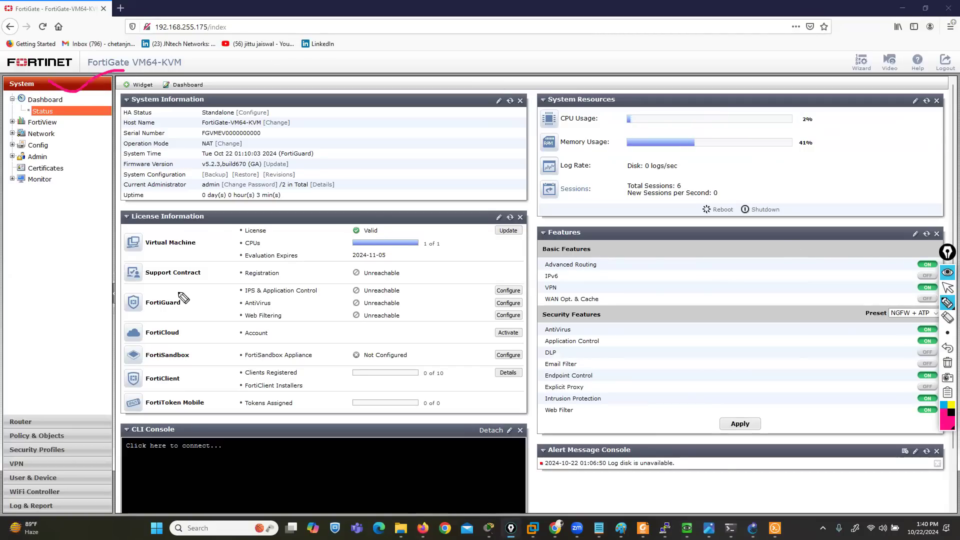
left_click_drag(40, 418, 100, 380)
left_click_drag(62, 434, 114, 409)
mouse_move(169, 355)
left_mouse_down()
mouse_move(78, 448)
mouse_move(182, 407)
left_mouse_up()
left_click_drag(33, 462, 150, 459)
mouse_move(64, 505)
left_mouse_down()
mouse_move(100, 503)
mouse_move(182, 468)
left_mouse_up()
left_click(949, 365)
left_click(947, 290)
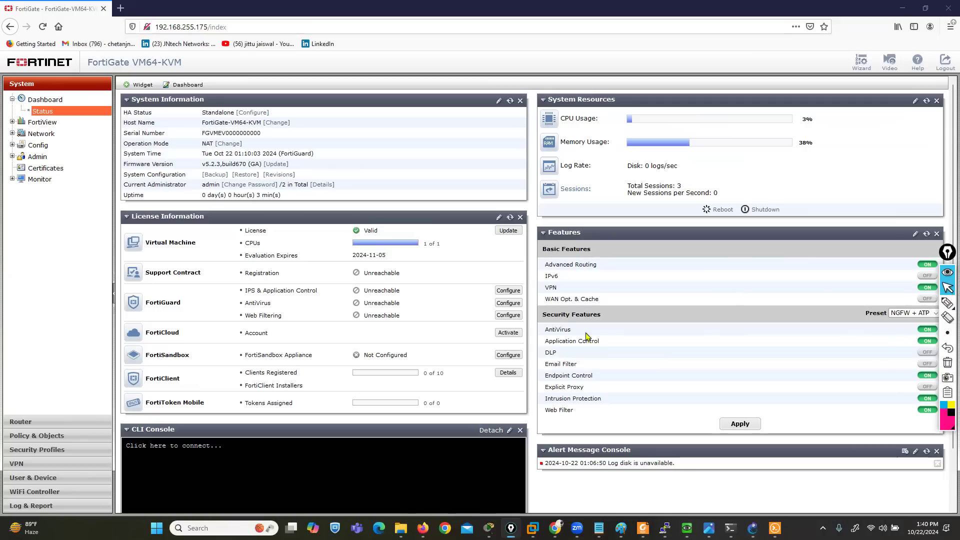
Move the CLI Console widget above License Information, connect to it, and enter the global system configuration
left_click_drag(270, 434, 269, 217)
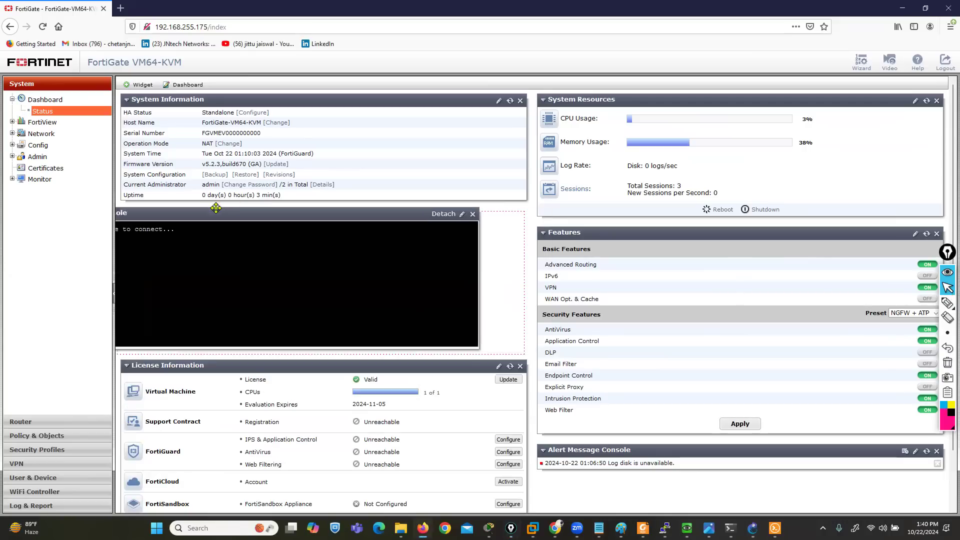
left_click(266, 265)
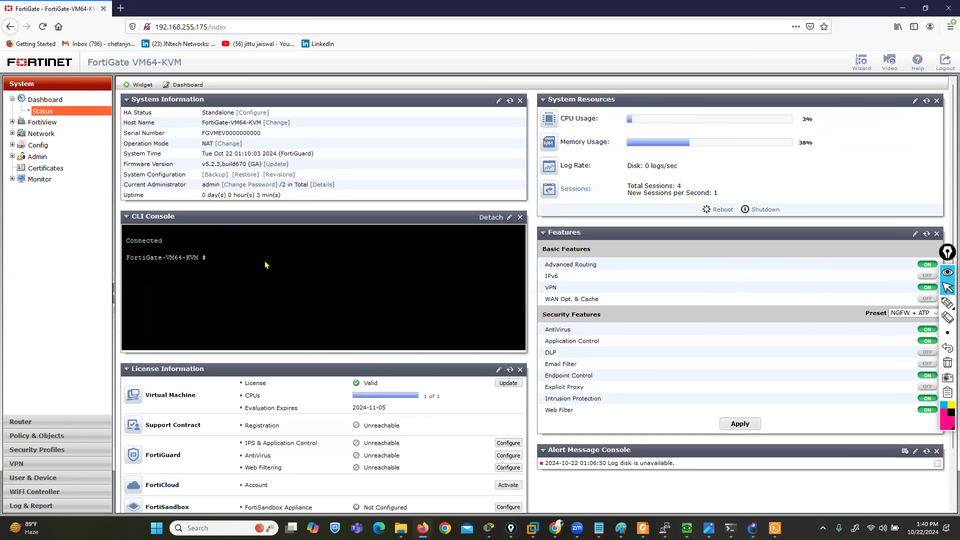
type("config system global")
key("Return")
Enable virtual domains with set vdom enable, end the global configuration, and agree to being logged out
type("set ")
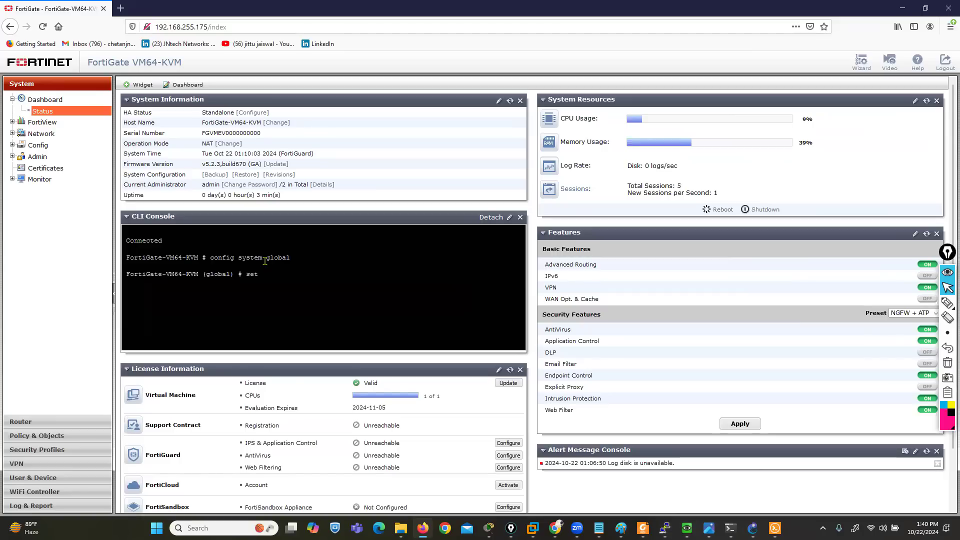
type("vdom enable")
key("Return")
type("end")
key("Return")
type("y")
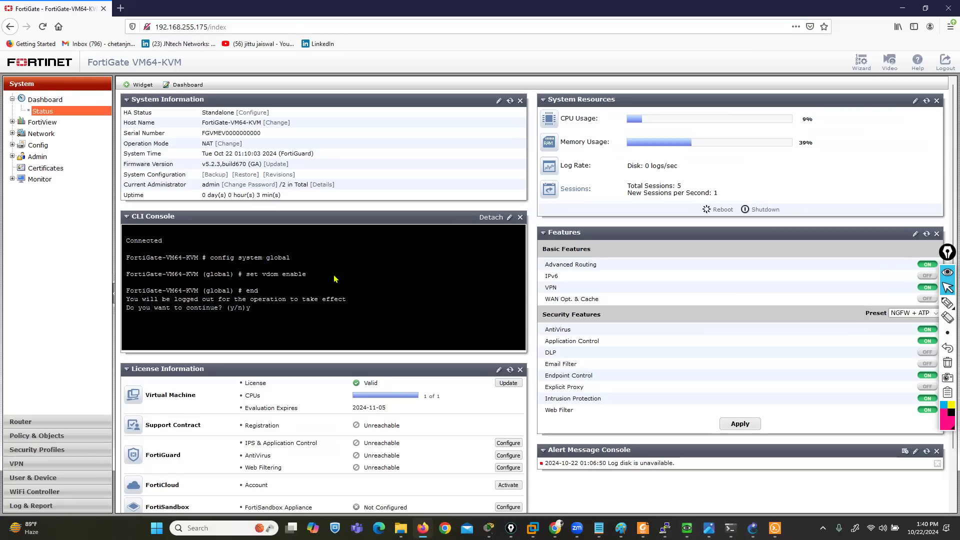
Log out of the FortiGate web interface and log back in as admin
left_click(946, 64)
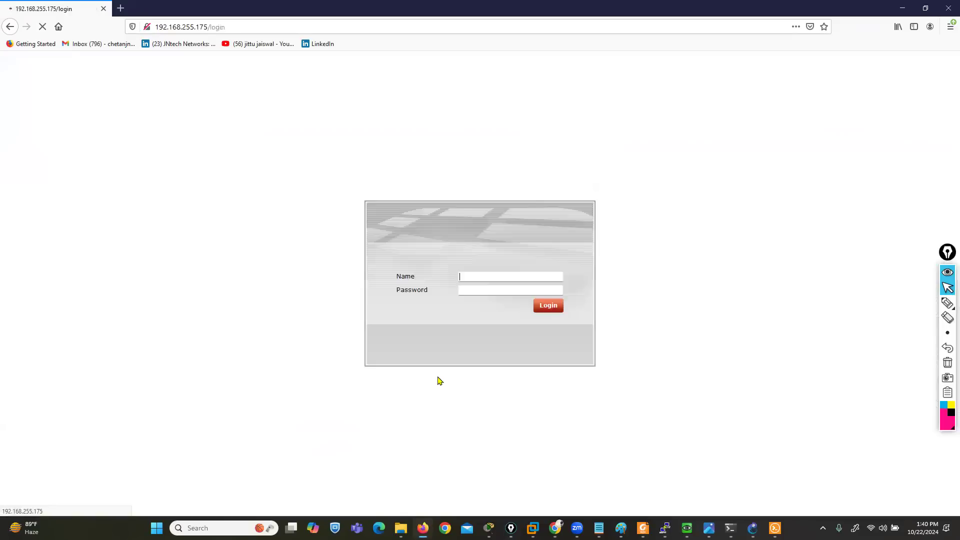
type("admin")
key("Return")
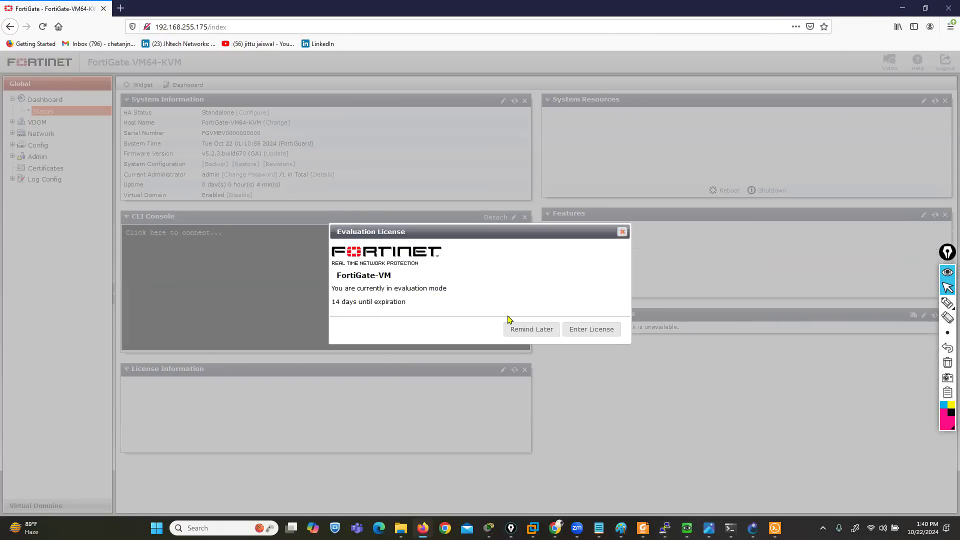
Dismiss the FortiGate-VM evaluation license notice with a later reminder
left_click(517, 332)
Circle the Global and Virtual Domains headings with a red annotation pen and clear the marks
mouse_move(945, 304)
left_click(916, 306)
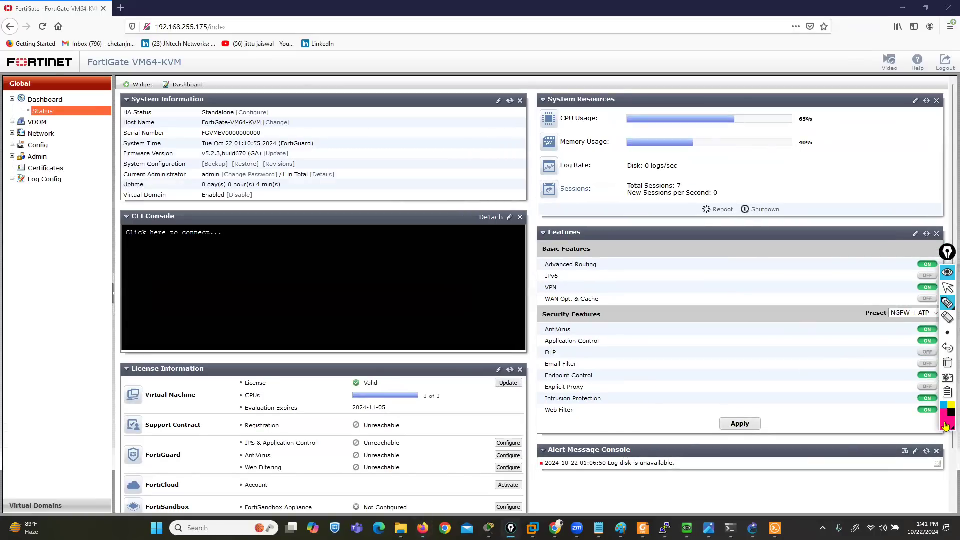
left_click(945, 426)
left_click(913, 357)
mouse_move(38, 74)
left_mouse_down()
mouse_move(14, 63)
mouse_move(54, 95)
mouse_move(6, 89)
left_mouse_up()
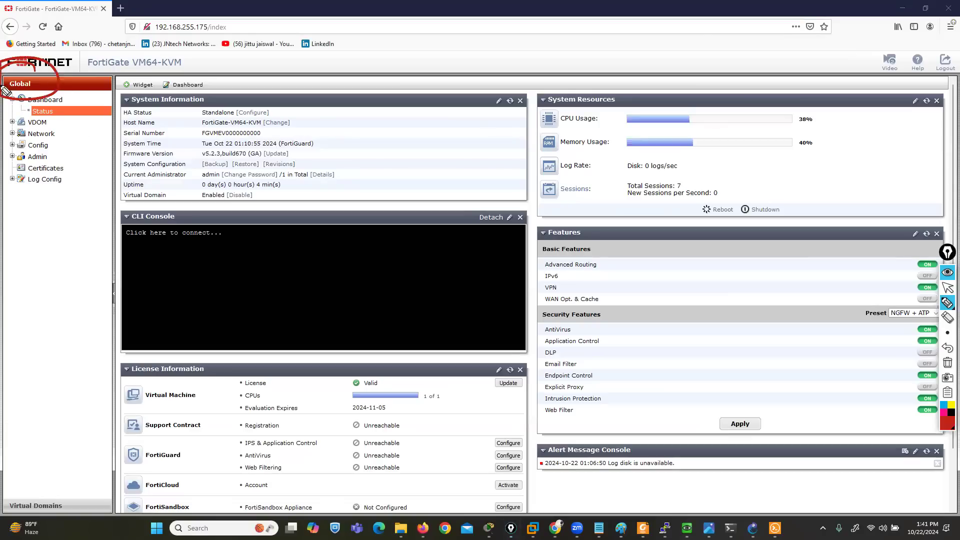
mouse_move(71, 499)
left_mouse_down()
mouse_move(6, 500)
mouse_move(86, 500)
mouse_move(67, 483)
left_mouse_up()
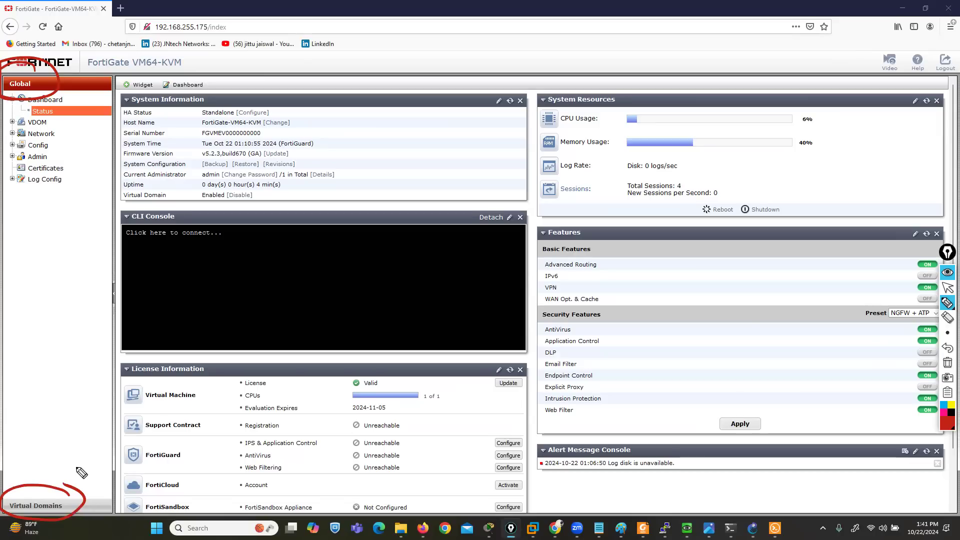
left_click(948, 362)
left_click(948, 288)
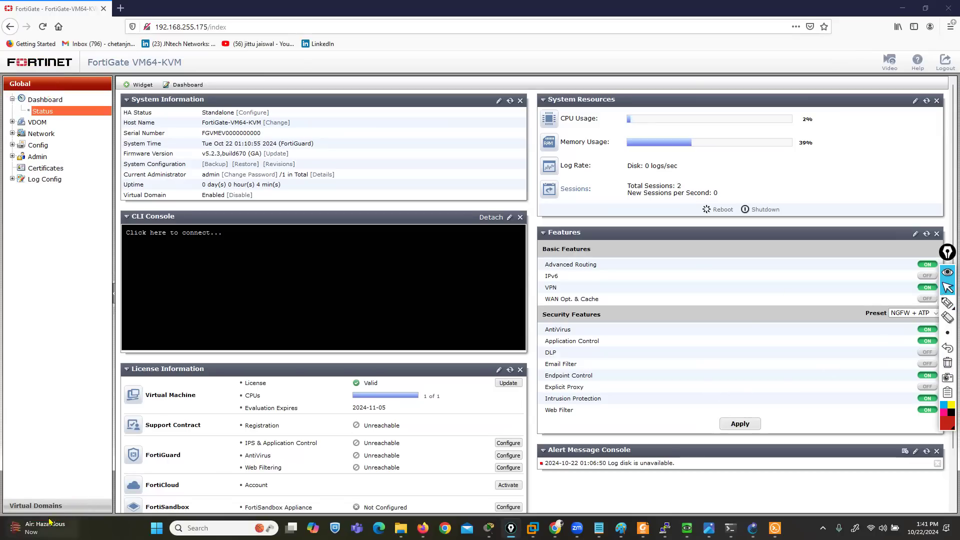
Show the Virtual Domains section and collapse the root VDOM tree
left_click(36, 505)
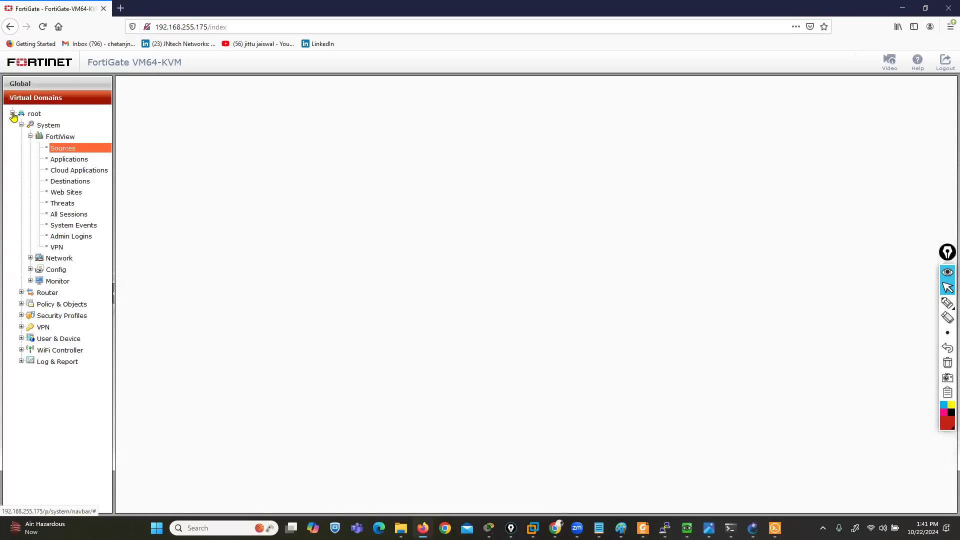
left_click(12, 113)
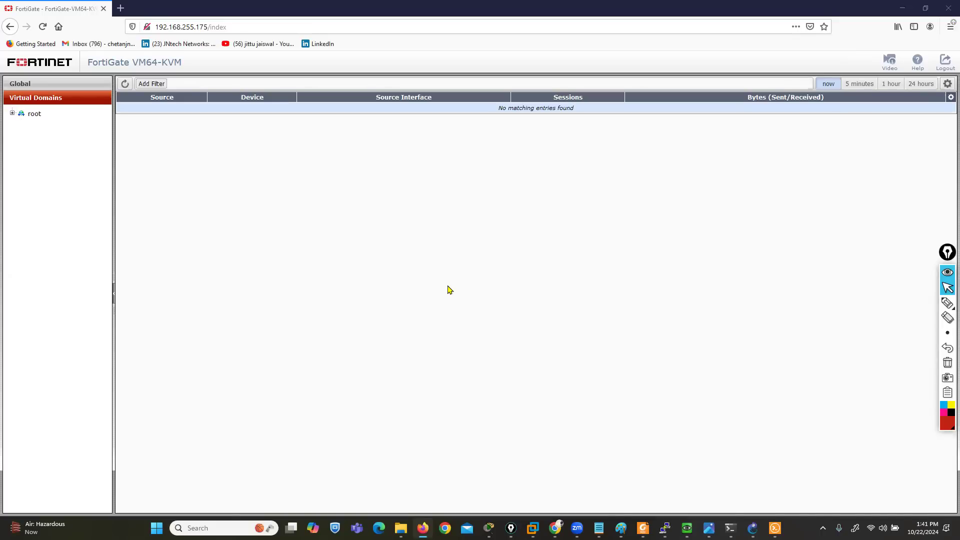
Handwrite example VDOM entries for marketing, sales and HR in red below root, and erase the annotations
left_click(947, 302)
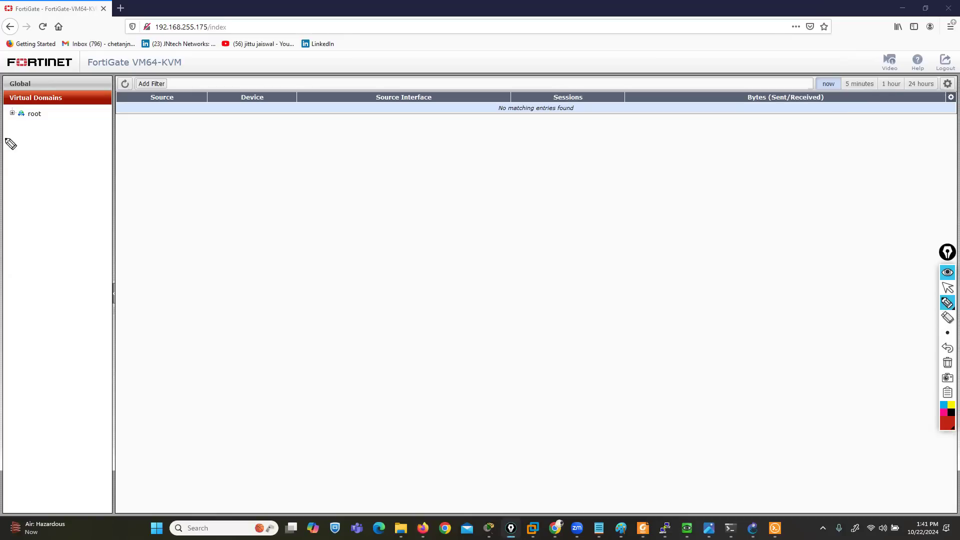
left_click_drag(17, 128, 4, 128)
mouse_move(9, 123)
left_mouse_down()
mouse_move(9, 133)
mouse_move(38, 133)
left_mouse_up()
left_click_drag(44, 124, 52, 136)
mouse_move(56, 129)
left_mouse_down()
mouse_move(66, 128)
mouse_move(61, 137)
left_mouse_up()
mouse_move(6, 153)
left_mouse_down()
mouse_move(22, 153)
mouse_move(14, 162)
mouse_move(34, 151)
mouse_move(36, 161)
mouse_move(67, 161)
left_mouse_up()
left_click_drag(9, 181, 23, 180)
mouse_move(16, 175)
left_mouse_down()
mouse_move(16, 189)
mouse_move(42, 192)
left_mouse_up()
mouse_move(53, 176)
left_mouse_down()
mouse_move(53, 192)
mouse_move(53, 184)
left_mouse_up()
mouse_move(64, 177)
left_mouse_down()
mouse_move(64, 194)
mouse_move(79, 195)
left_mouse_up()
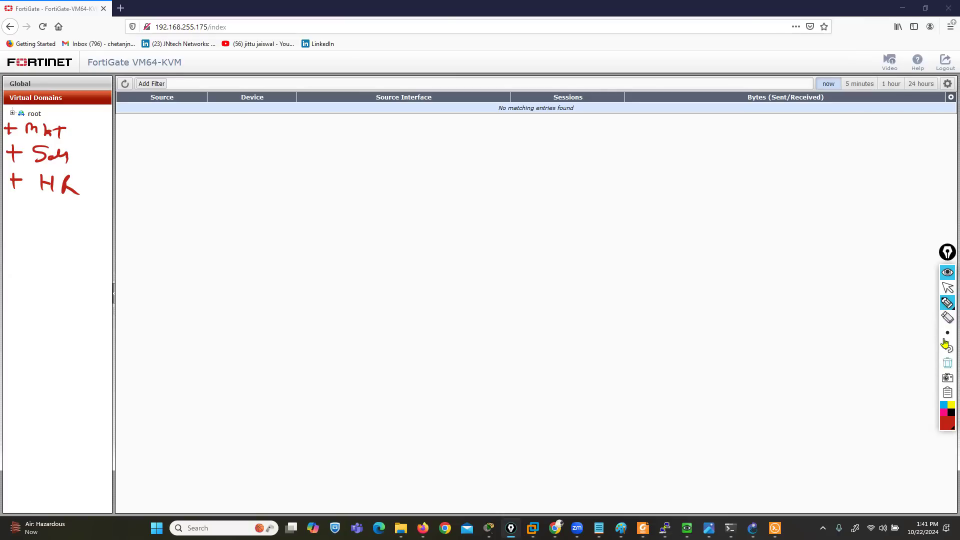
left_click(947, 362)
left_click(948, 287)
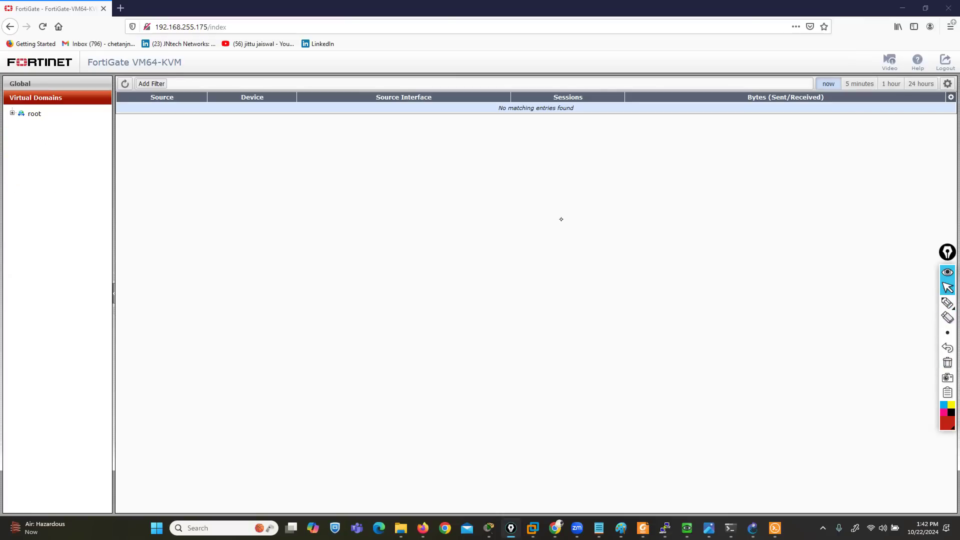
Expand the root VDOM to review its configuration sections and return to the Global dashboard
left_click(12, 113)
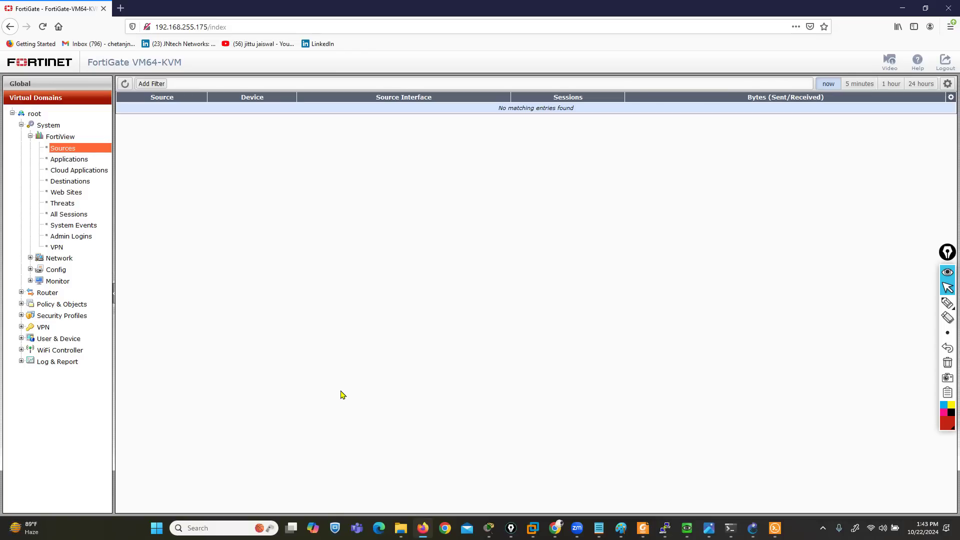
left_click(22, 83)
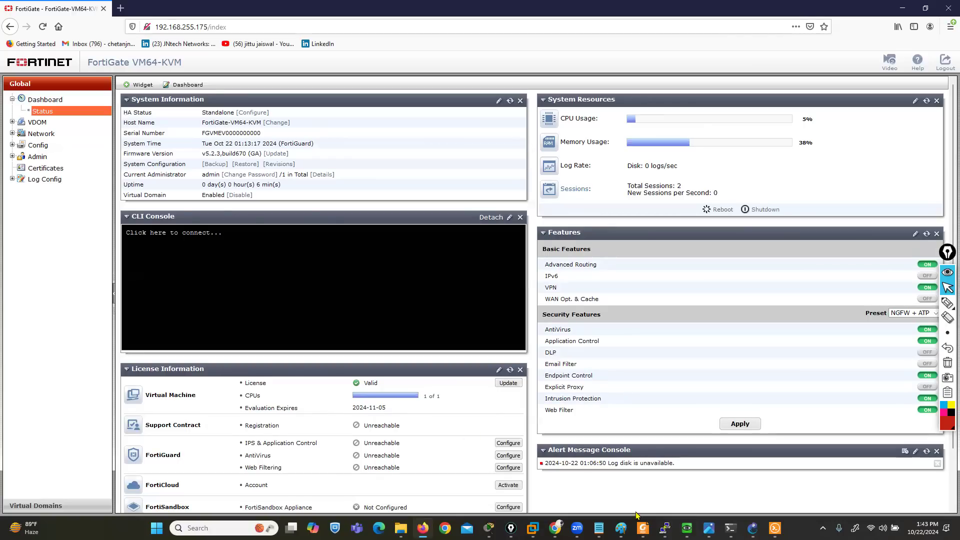
Switch to the slide images in Photos and bring up the Enabling VDOMs slide, 15.png
left_click(709, 528)
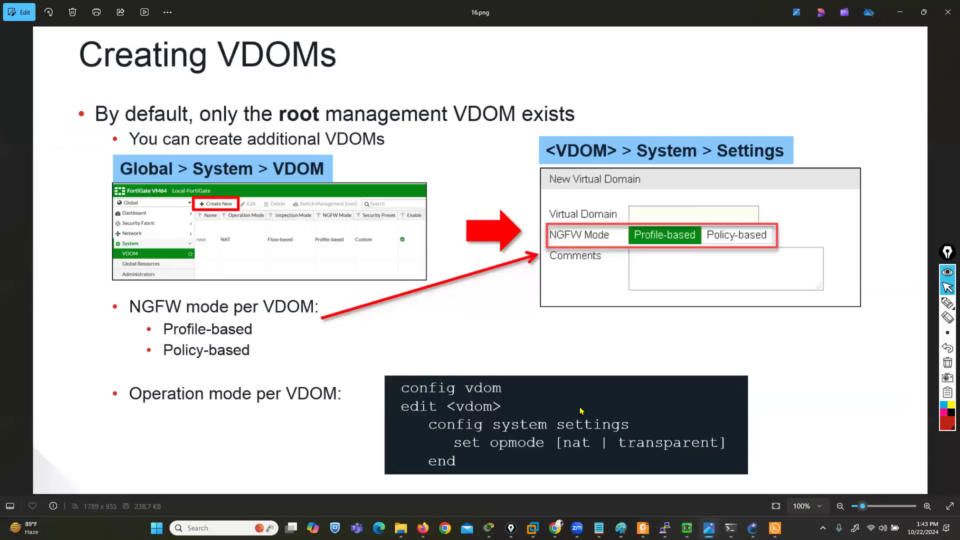
key("Right")
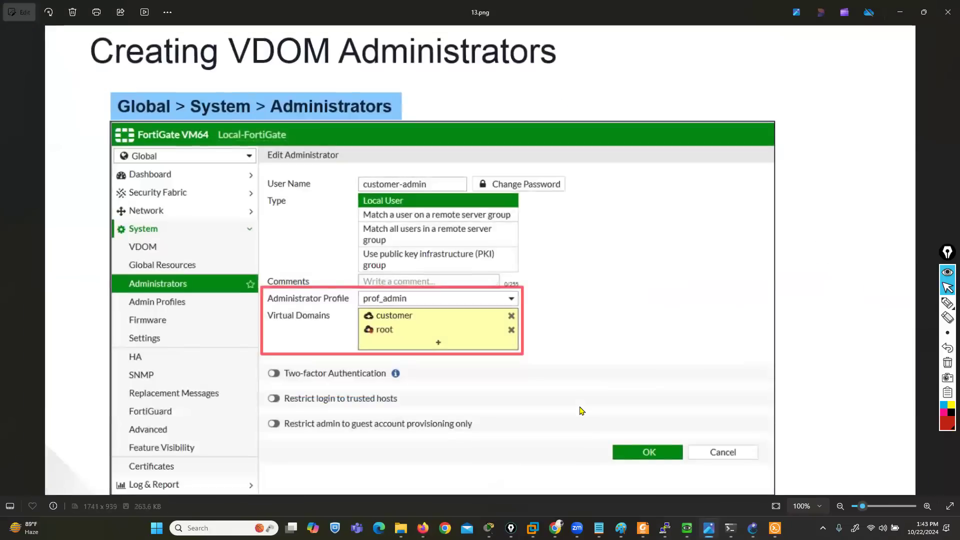
key("Left")
key("Left")
key("Right")
key("Left")
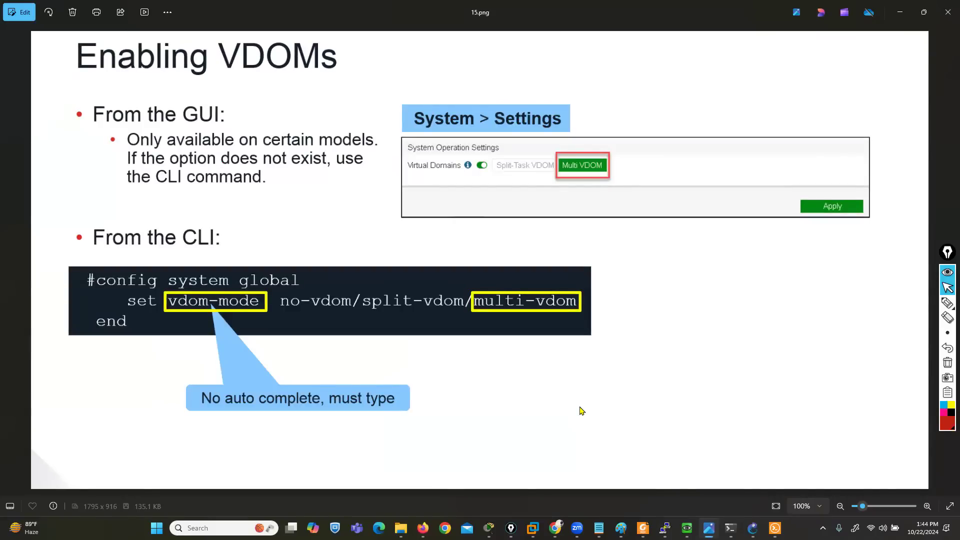
Underline the System > Settings path on the Enabling VDOMs slide with a pink annotation pen
mouse_move(947, 303)
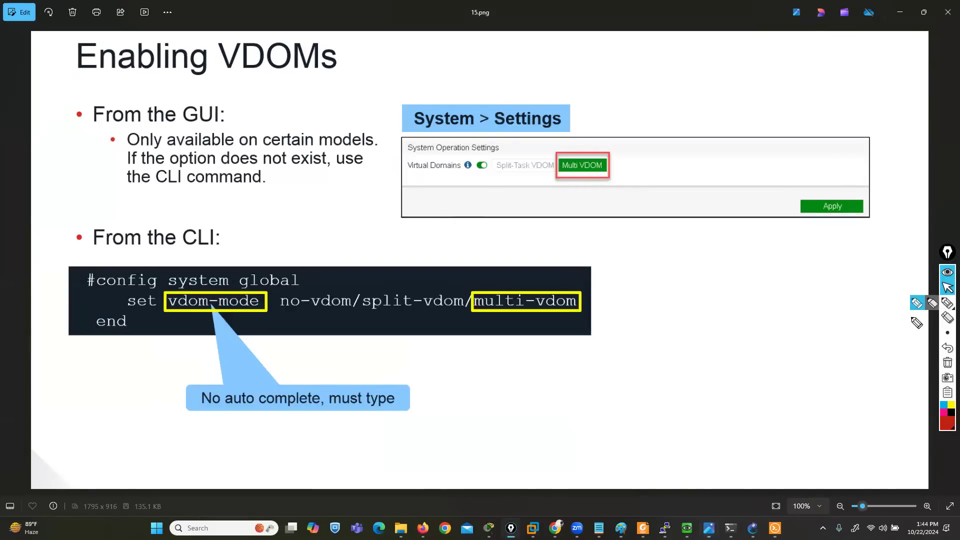
left_click(916, 304)
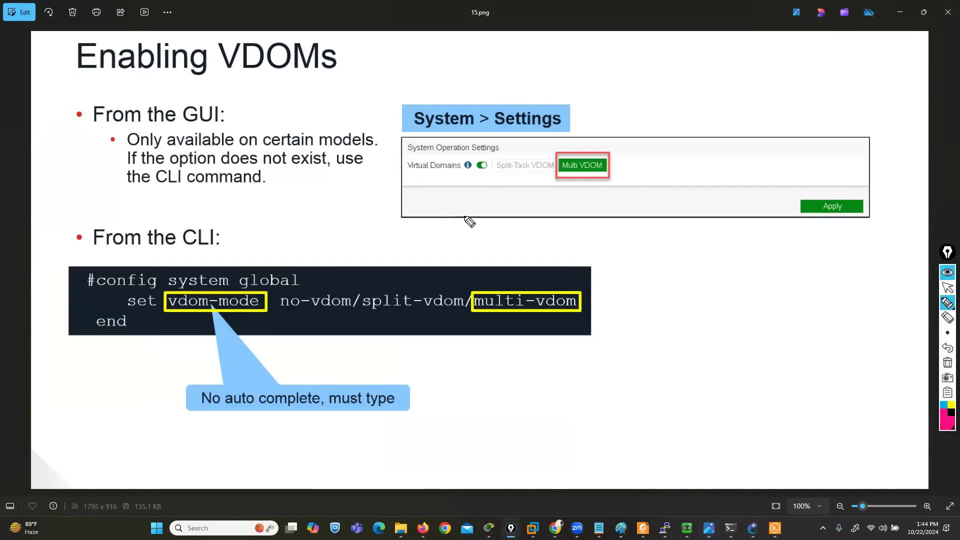
left_click_drag(416, 129, 547, 132)
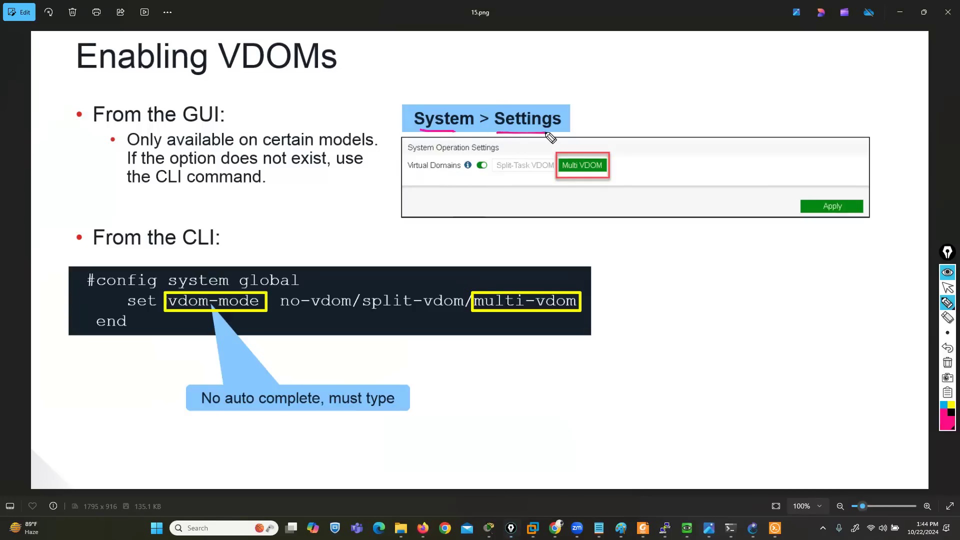
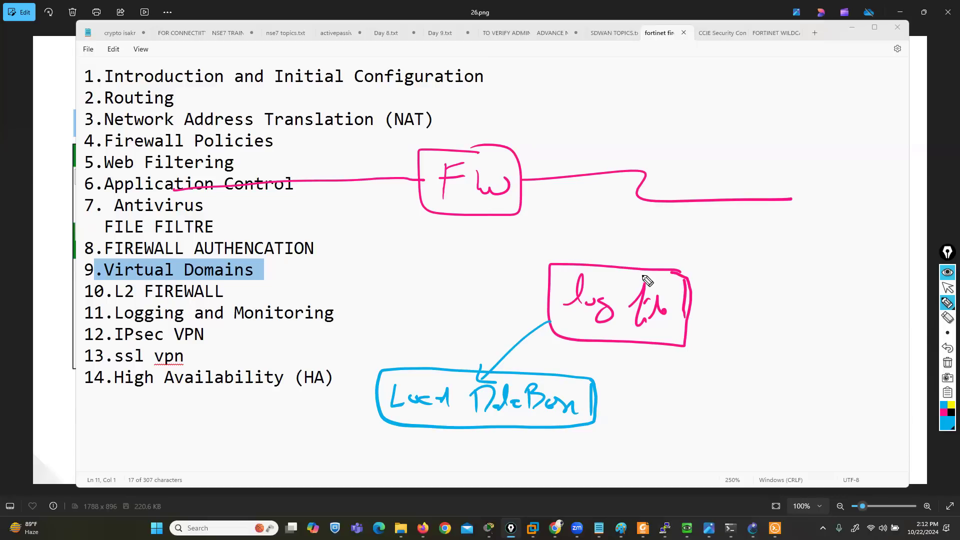
Draw a red Remote logging branch from the log file box, splitting into boxed Sys and SNMP notes
left_click(947, 426)
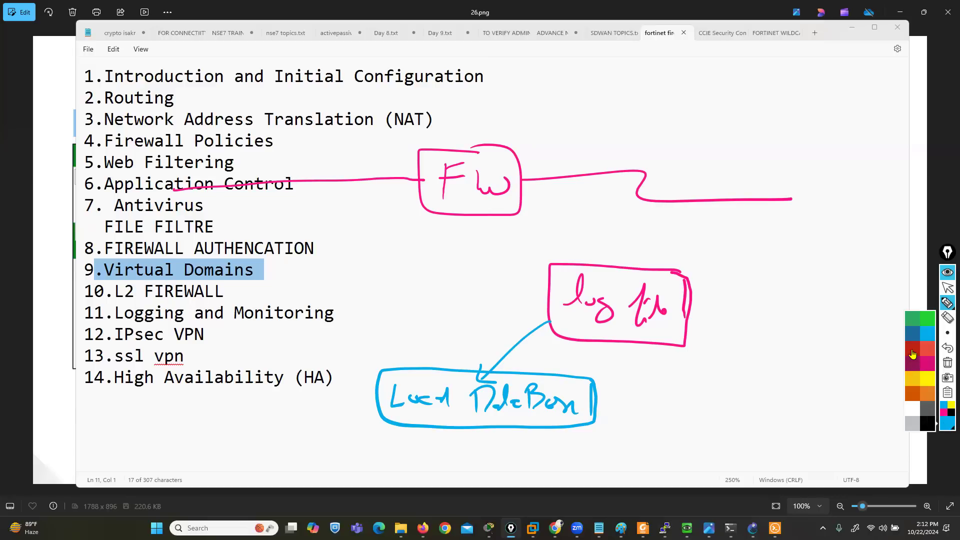
left_click(913, 351)
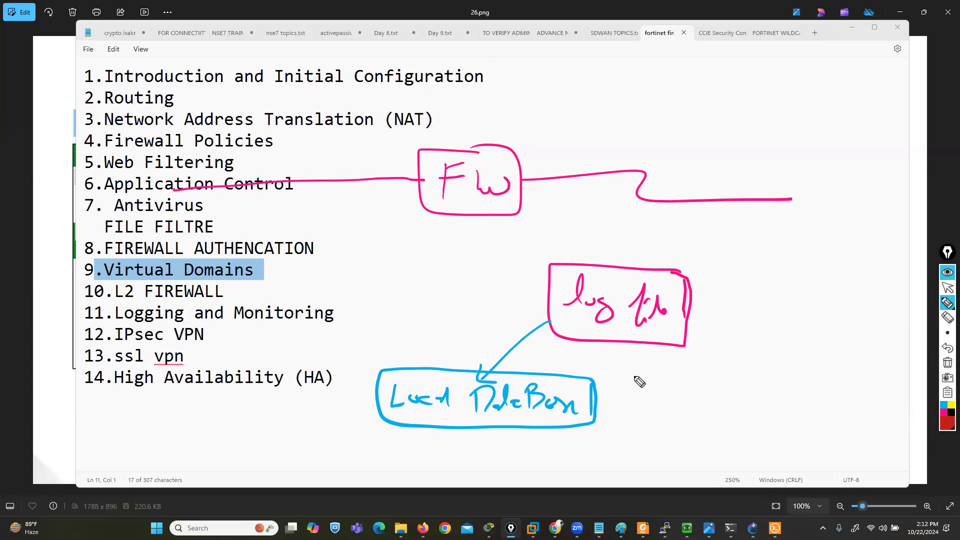
mouse_move(664, 343)
left_mouse_down()
mouse_move(691, 374)
mouse_move(678, 377)
mouse_move(717, 383)
left_mouse_up()
mouse_move(719, 378)
left_mouse_down()
mouse_move(861, 382)
mouse_move(878, 393)
left_mouse_up()
mouse_move(884, 369)
left_mouse_down()
mouse_move(894, 360)
mouse_move(887, 403)
left_mouse_up()
mouse_move(703, 347)
left_mouse_down()
mouse_move(712, 350)
mouse_move(697, 390)
left_mouse_up()
mouse_move(717, 437)
left_mouse_down()
mouse_move(742, 402)
mouse_move(808, 432)
left_mouse_up()
left_click_drag(676, 437, 715, 456)
mouse_move(794, 436)
left_mouse_down()
mouse_move(796, 452)
mouse_move(813, 442)
mouse_move(854, 458)
mouse_move(867, 434)
mouse_move(861, 465)
left_mouse_up()
mouse_move(781, 433)
left_mouse_down()
mouse_move(772, 450)
mouse_move(779, 465)
left_mouse_up()
mouse_move(714, 457)
left_mouse_down()
mouse_move(704, 465)
mouse_move(719, 443)
mouse_move(678, 478)
mouse_move(726, 465)
left_mouse_up()
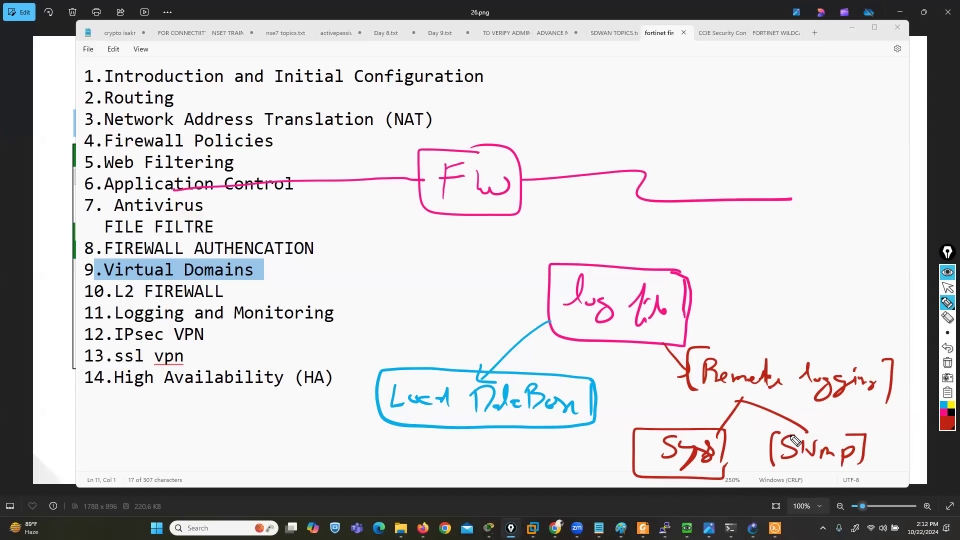
Erase the pink FW drawing and add a circled green FAZ note linked to the log file box
left_click(948, 318)
mouse_move(645, 177)
left_mouse_down()
mouse_move(406, 168)
mouse_move(419, 182)
left_mouse_up()
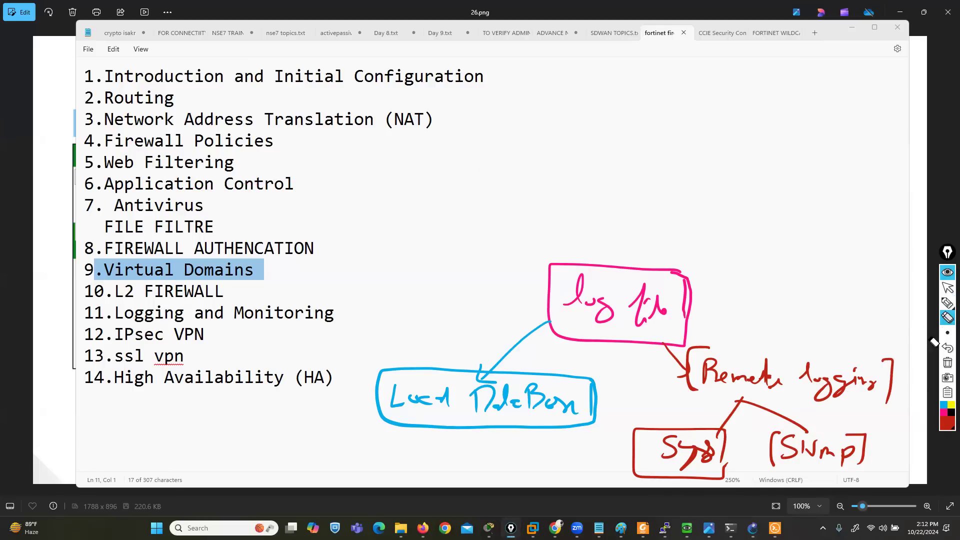
left_click(948, 424)
left_click(929, 320)
left_click(948, 303)
mouse_move(730, 221)
left_mouse_down()
mouse_move(667, 274)
mouse_move(739, 243)
mouse_move(761, 211)
left_mouse_up()
left_click(765, 230)
mouse_move(741, 228)
left_mouse_down()
mouse_move(789, 245)
mouse_move(784, 231)
left_mouse_up()
left_click_drag(789, 220, 809, 236)
mouse_move(806, 203)
left_mouse_down()
mouse_move(793, 264)
mouse_move(808, 205)
left_mouse_up()
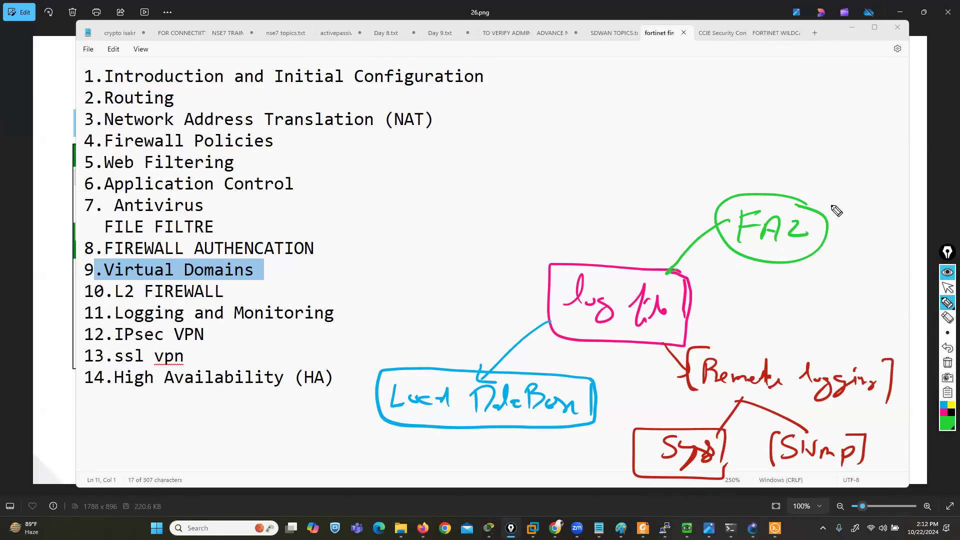
left_click(948, 288)
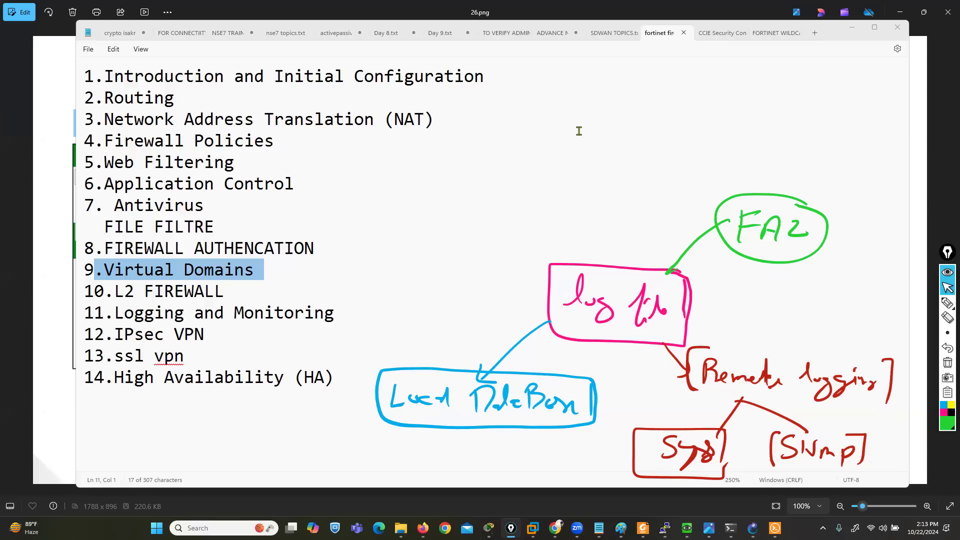
Frame the circled FAZ note with a green box, and erase the whole FAZ drawing with its connecting line
mouse_move(947, 303)
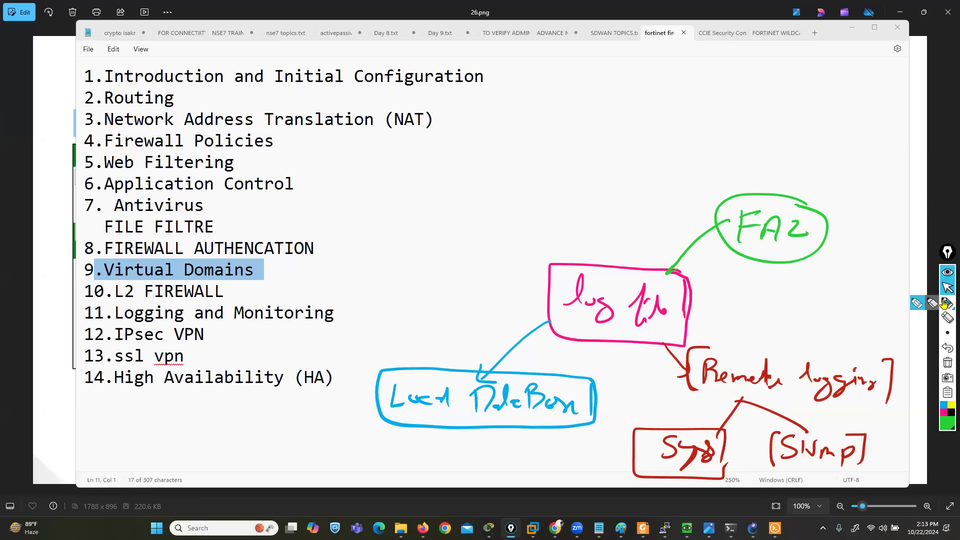
left_click(918, 304)
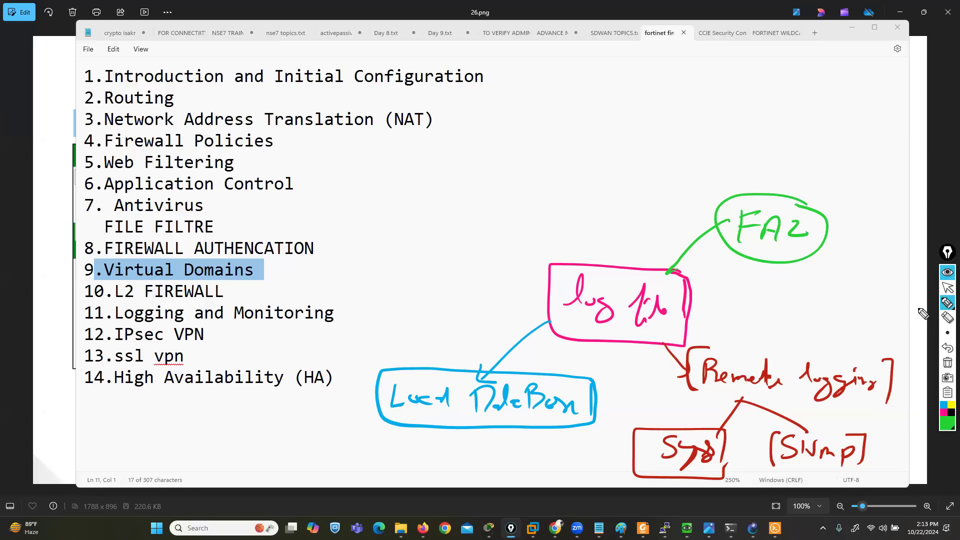
mouse_move(947, 304)
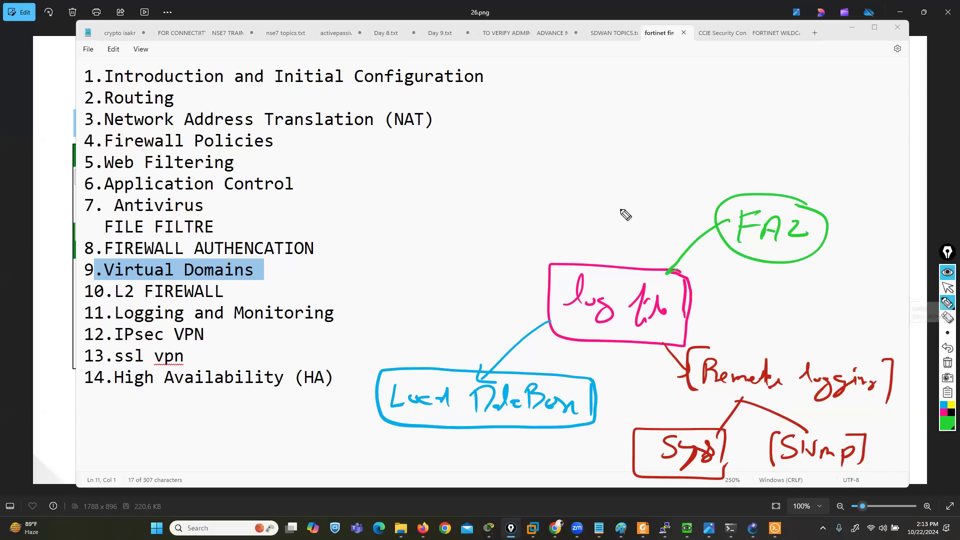
mouse_move(820, 191)
left_mouse_down()
mouse_move(700, 240)
mouse_move(837, 253)
mouse_move(833, 199)
left_mouse_up()
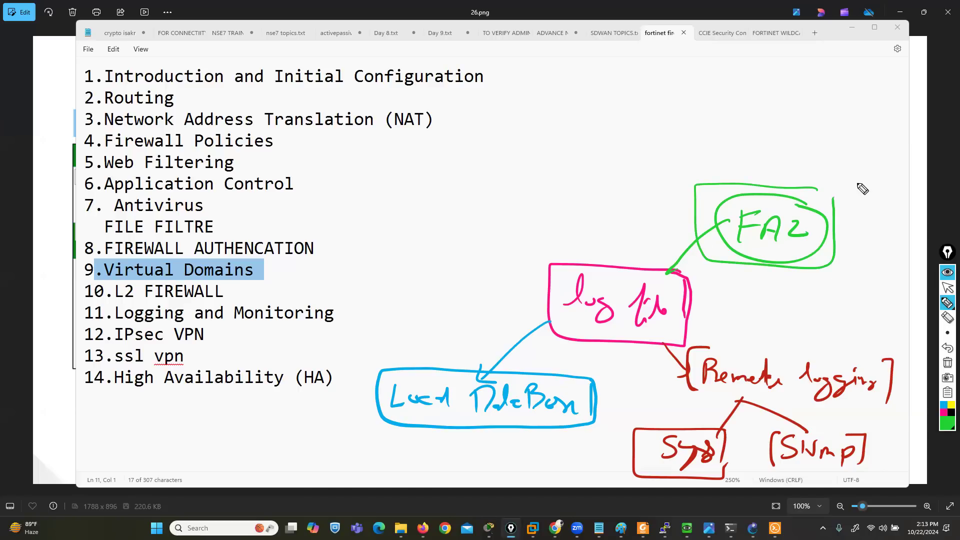
left_click(948, 317)
mouse_move(823, 242)
left_mouse_down()
mouse_move(710, 225)
mouse_move(778, 234)
mouse_move(829, 279)
left_mouse_up()
Circle the Local DataBase box in red with the annotation pen
mouse_move(943, 425)
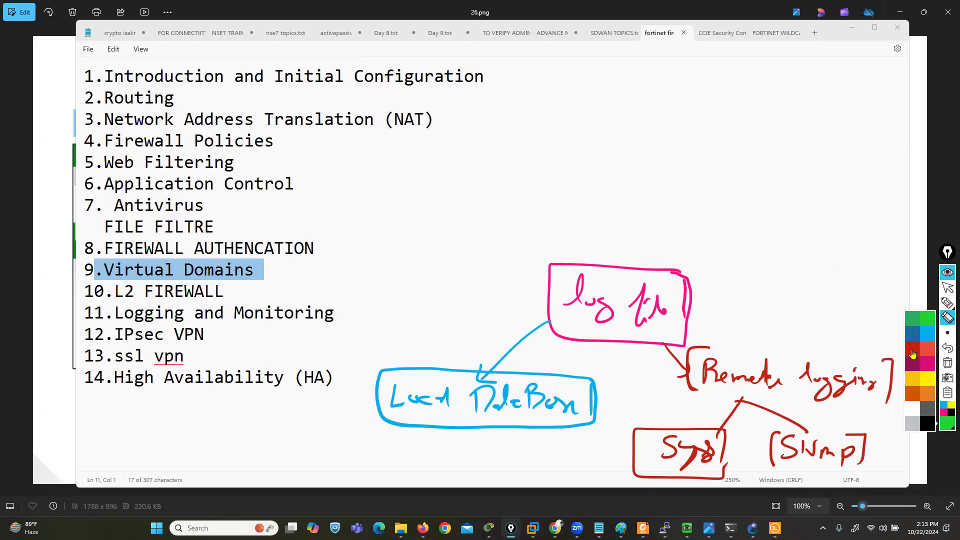
left_click(912, 353)
left_click(933, 304)
mouse_move(585, 380)
left_mouse_down()
mouse_move(546, 351)
mouse_move(359, 411)
left_mouse_up()
left_click_drag(399, 440, 597, 369)
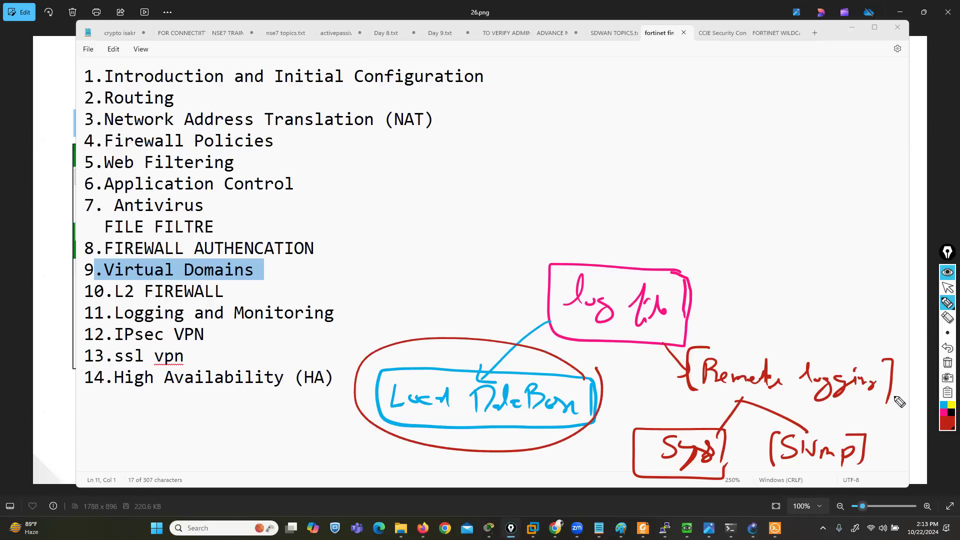
Frame the Sys and SNMP notes in yellow, and clear all annotations from the screen
mouse_move(948, 429)
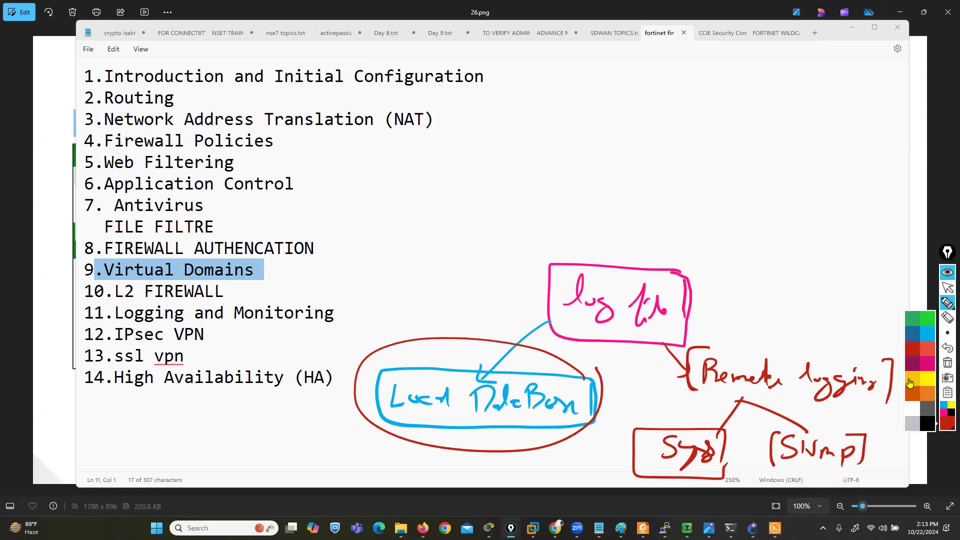
left_click(913, 385)
mouse_move(870, 408)
left_mouse_down()
mouse_move(613, 415)
mouse_move(644, 485)
mouse_move(918, 470)
mouse_move(850, 407)
left_mouse_up()
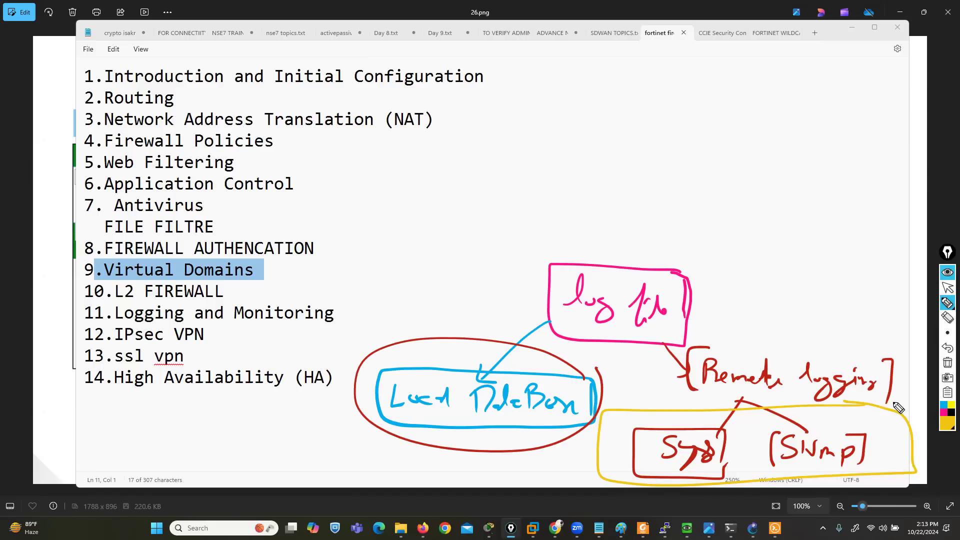
left_click(947, 366)
left_click(948, 288)
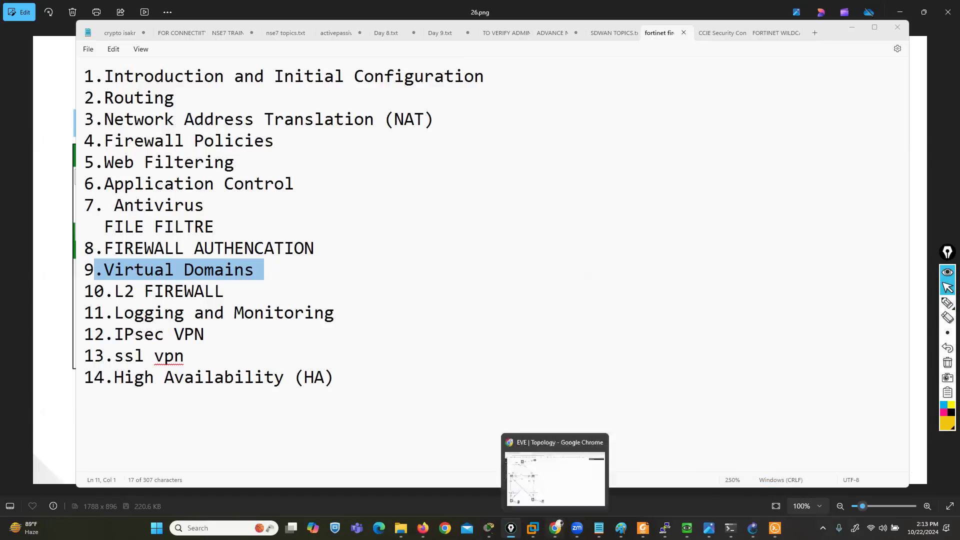
Switch to EVE in Chrome, stop all nodes of FAILOVER LAB FOR FIREWALL, and bring up the public-network lab topology
left_click(555, 528)
mouse_move(10, 200)
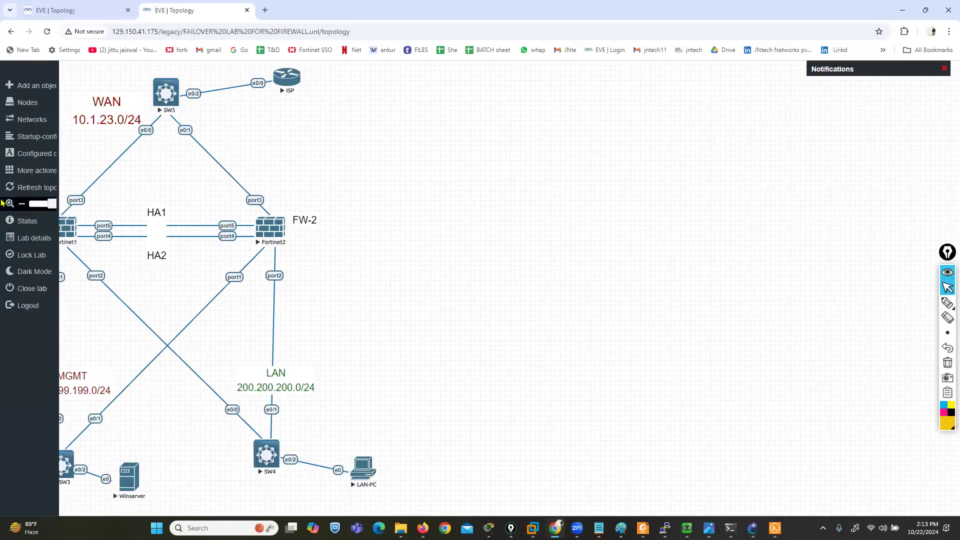
left_click(36, 171)
left_click(41, 198)
left_click(62, 6)
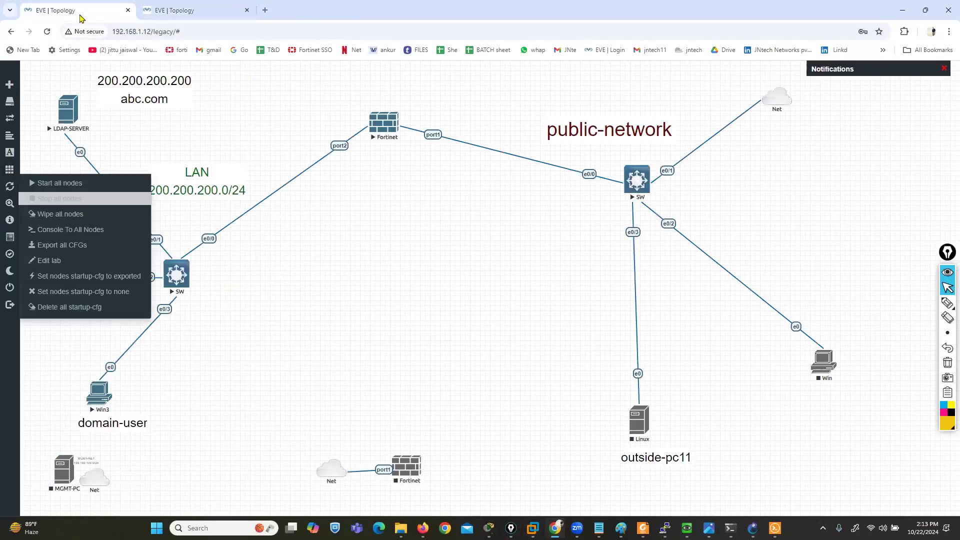
left_click(432, 342)
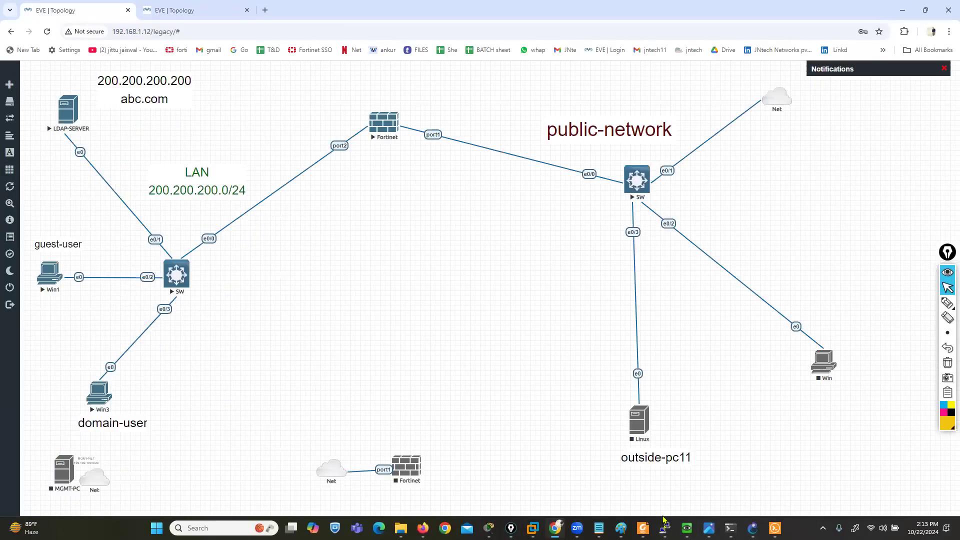
Bring up the PuTTY session to 192.168.255.128 and close it
key("alt+Tab")
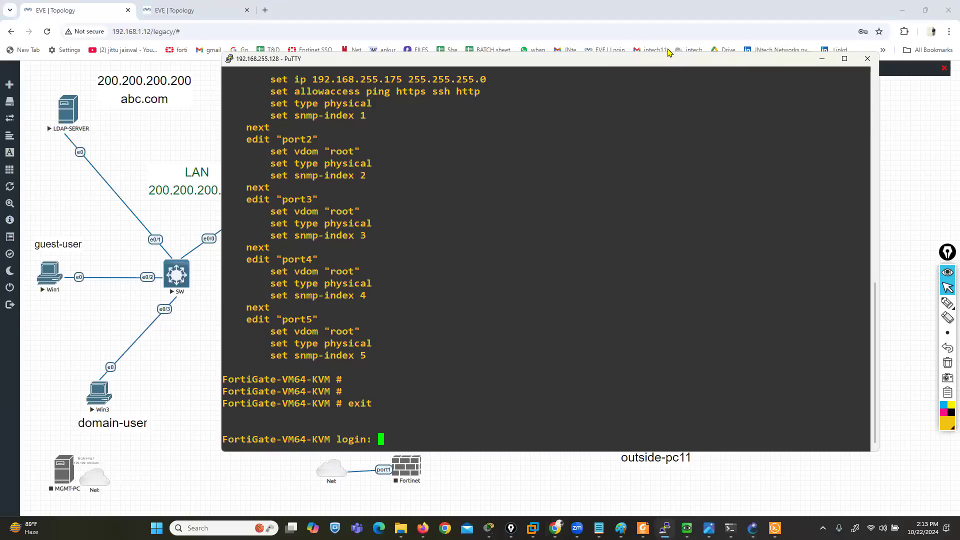
left_click_drag(657, 64, 450, 90)
left_click(661, 86)
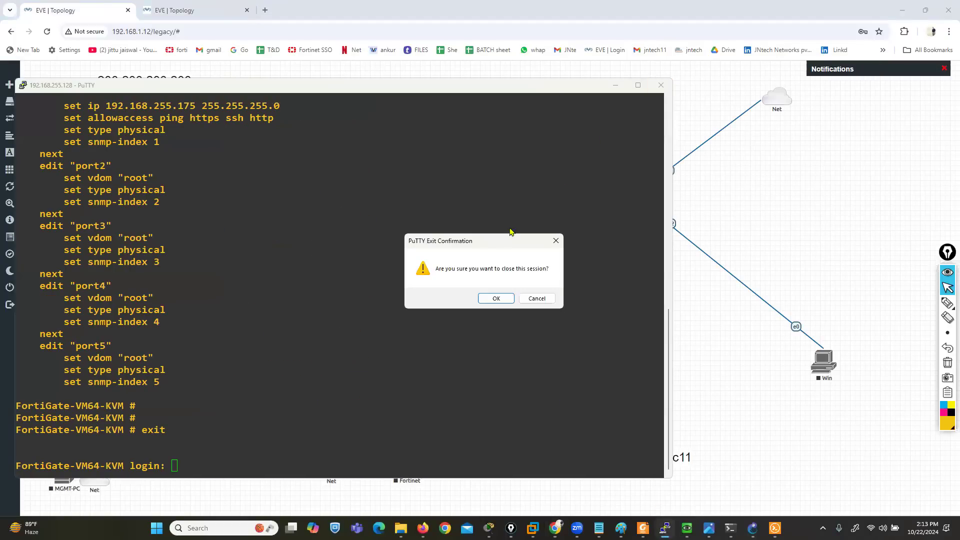
left_click(497, 299)
Open a console session to the running Fortinet node between the LAN and public-network, and wake its login prompt
left_click(380, 125)
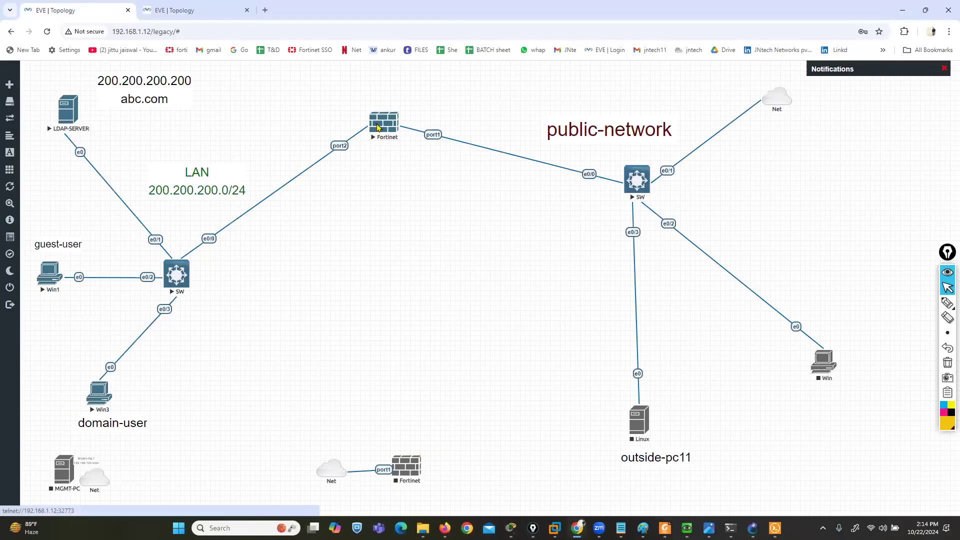
left_click(488, 107)
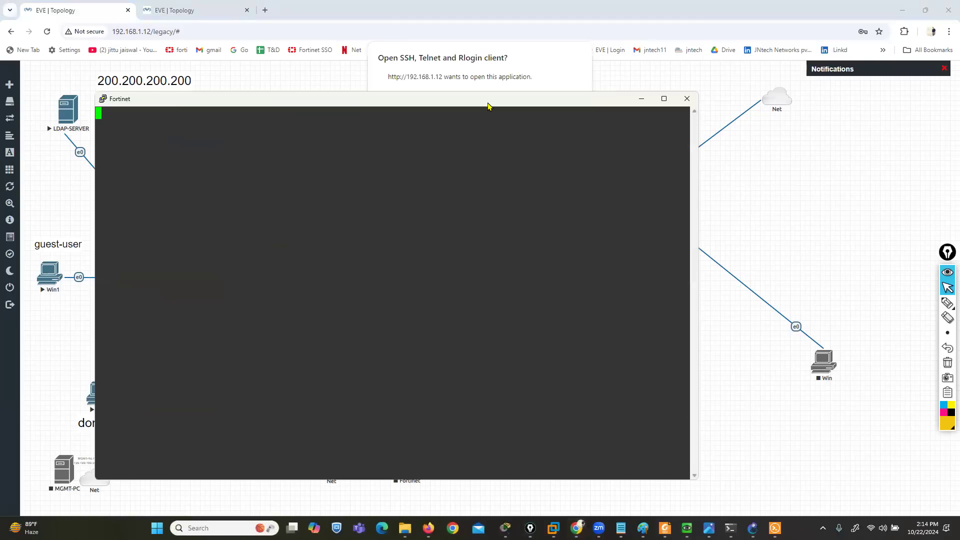
left_click(568, 74)
left_click(562, 107)
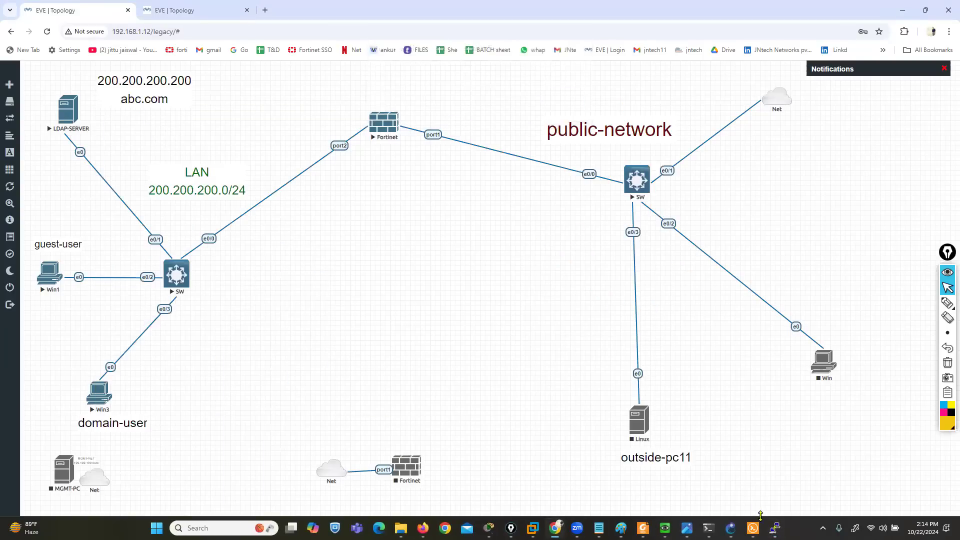
left_click(775, 528)
key("Return")
key("Return")
key("Return")
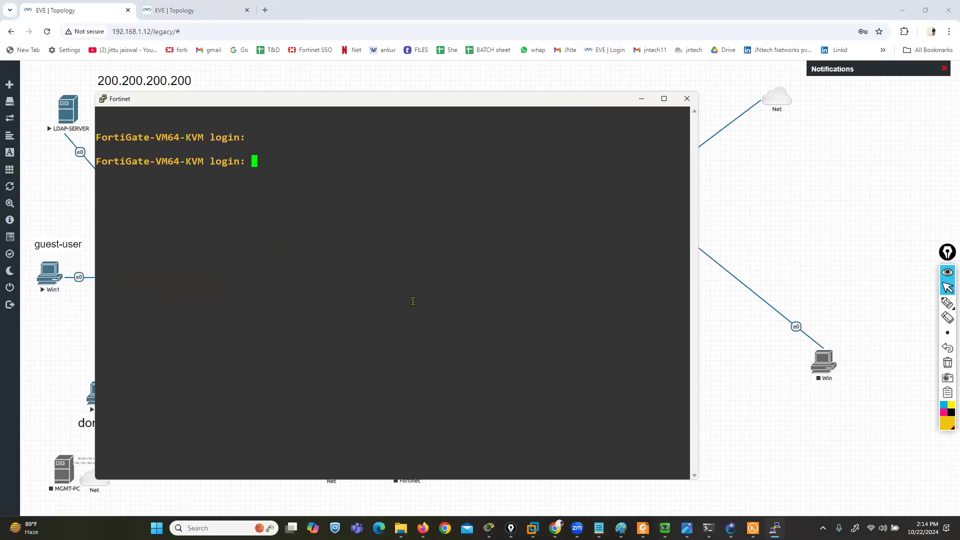
Log in to the Fortinet console as admin
type("admin")
key("Return")
Run the execute factory reset command on the FortiGate, confirm it with y, and let the firewall restart
key("Return")
key("Return")
type("exe")
key("Tab")
type("f")
key("Tab")
key("Return")
type("y")
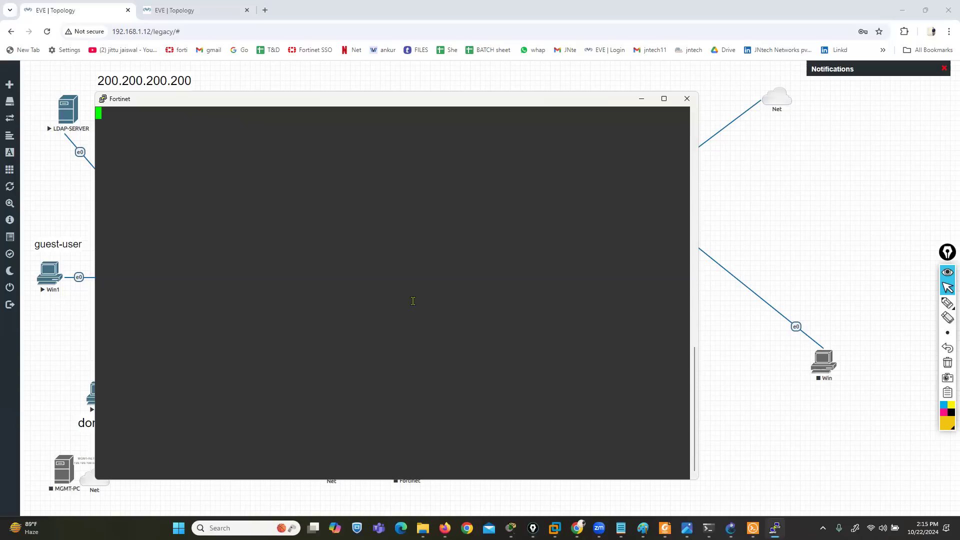
key("Return")
key("Return")
Move the console window clear of the Fortinet node and enter admin as the login name after the restart
left_click_drag(307, 94, 399, 244)
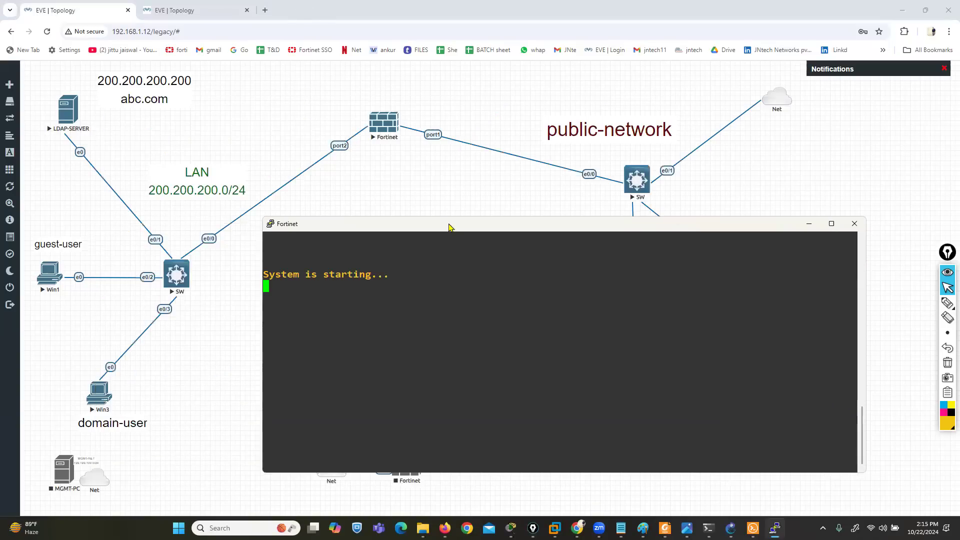
left_click_drag(450, 225, 399, 206)
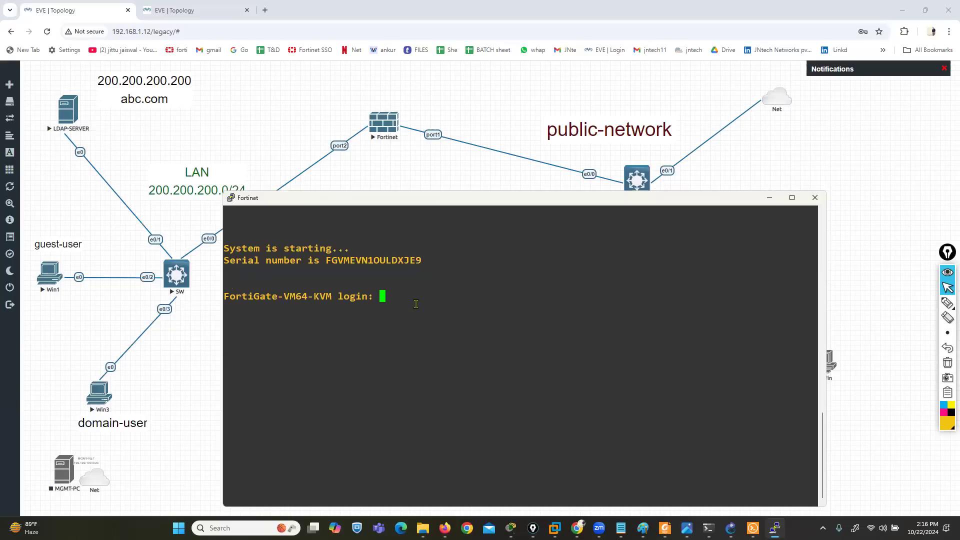
type("admin")
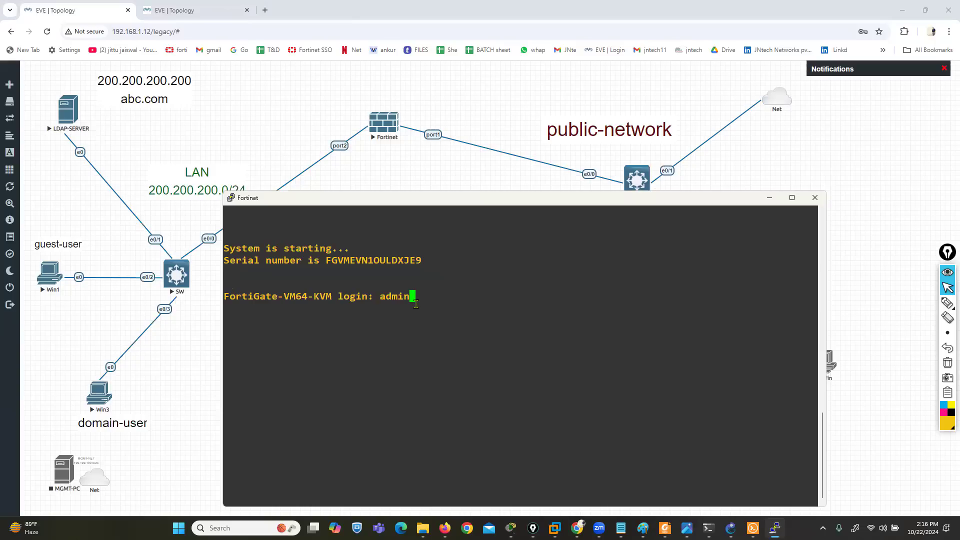
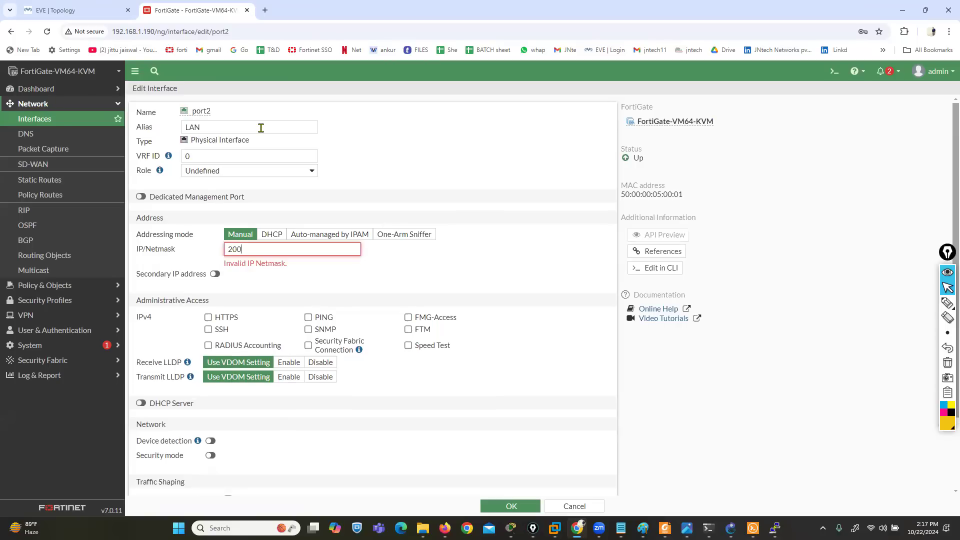
Set the port2 LAN interface's IP/Netmask to 200.200.200.1/24, allow PING administrative access and save the interface
type(".200.200.1/24")
left_click(308, 307)
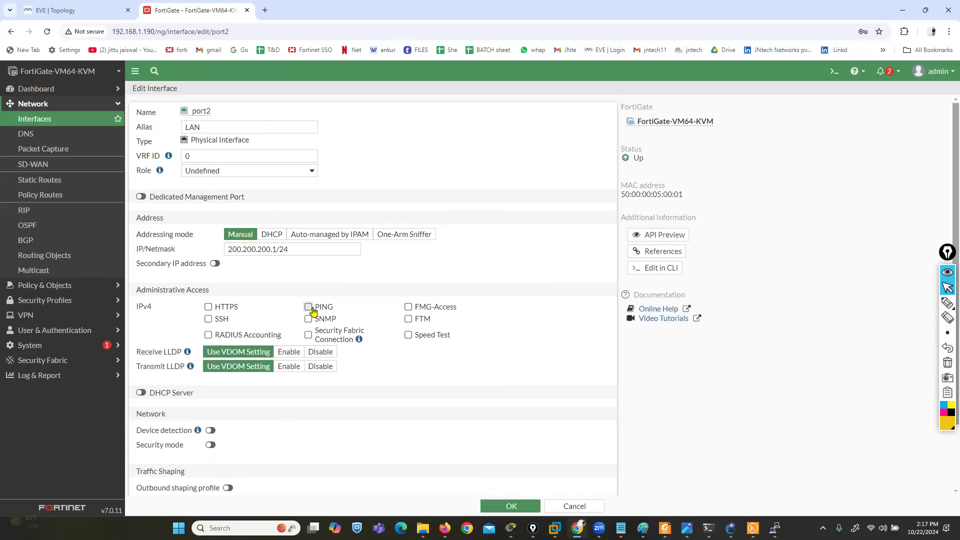
left_click(505, 512)
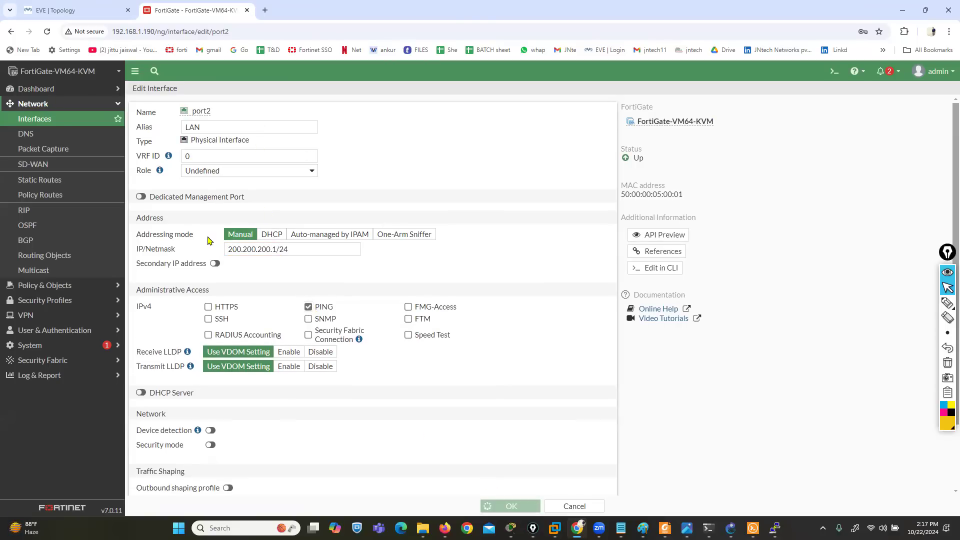
Create a default static route for 0.0.0.0/0 with gateway 192.168.1.1 through WAN (port1)
left_click(33, 183)
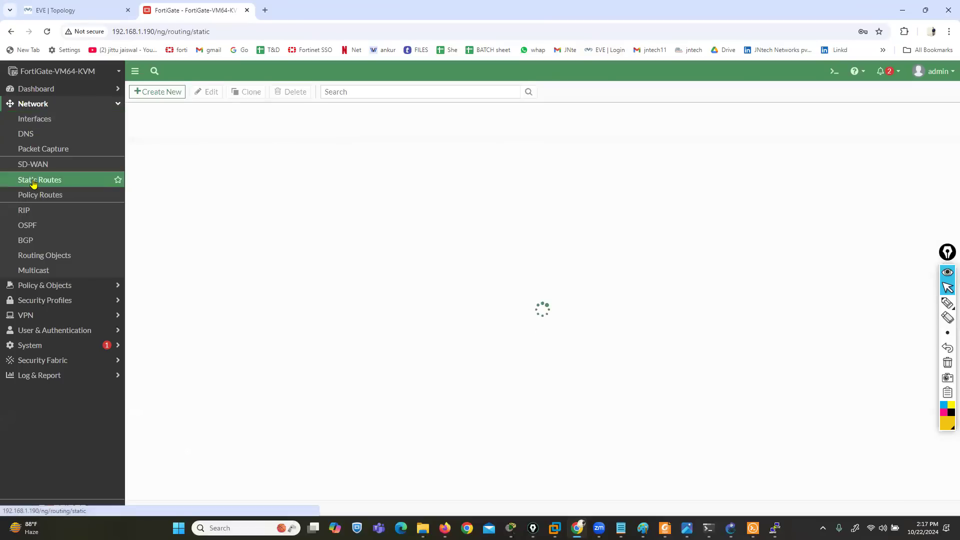
left_click(152, 91)
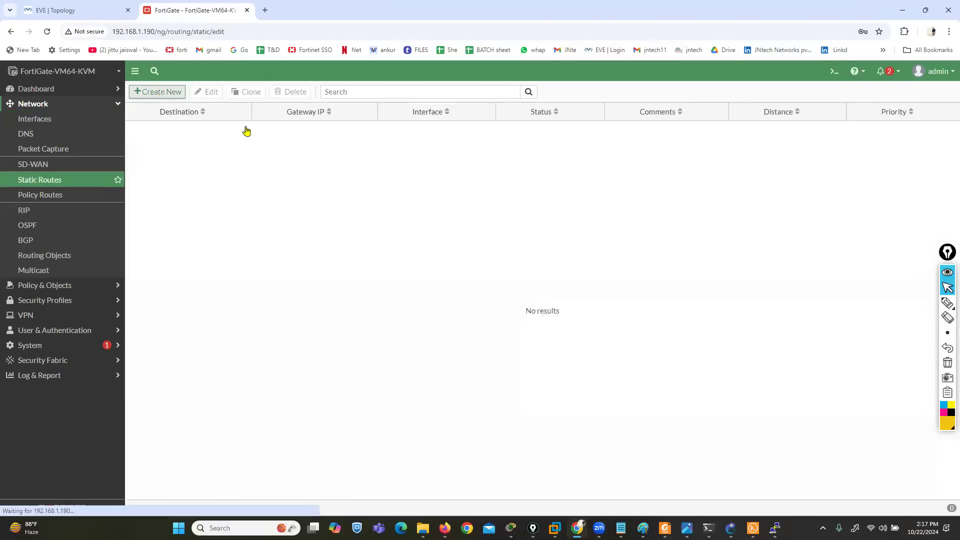
left_click_drag(268, 142, 234, 145)
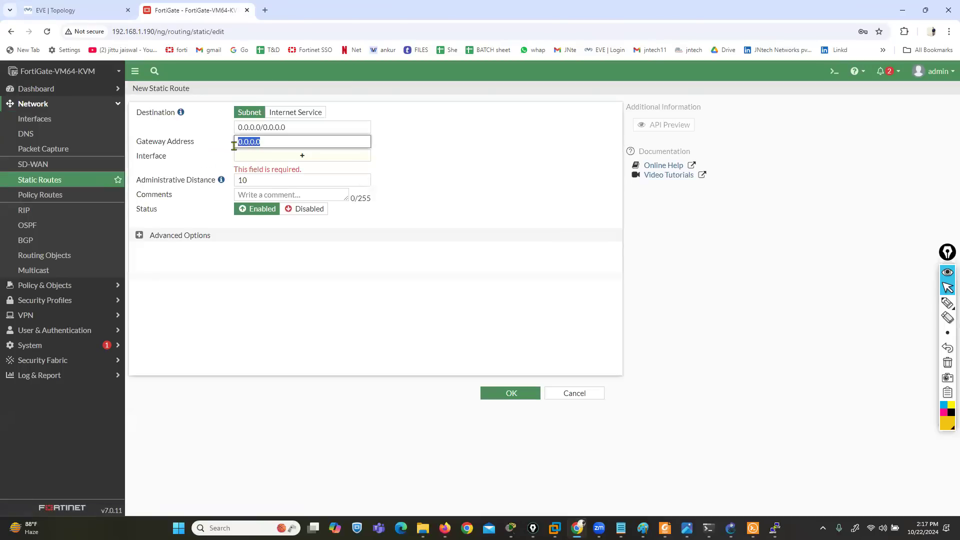
type("19")
key("Tab")
left_click(500, 394)
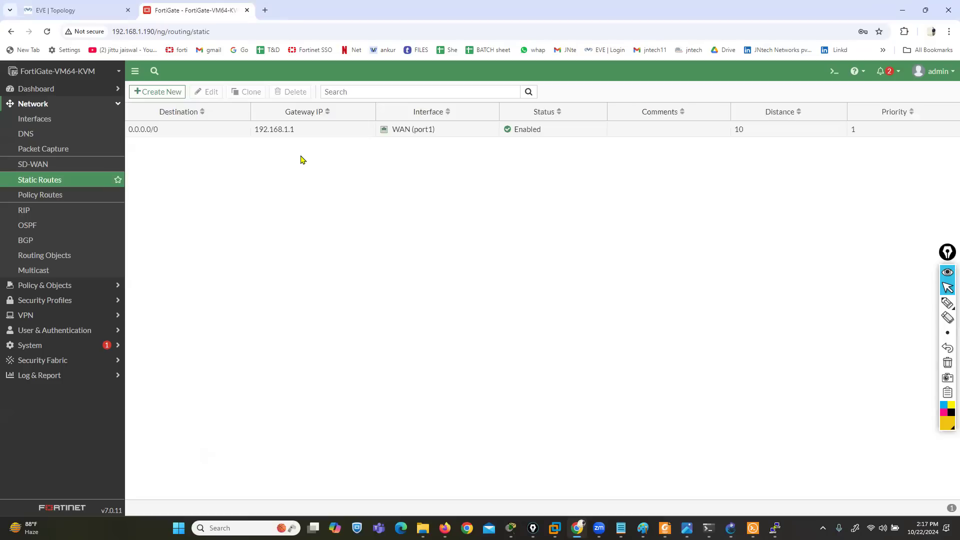
Expand the Log & Report section and point out its heading with a pink pen mark, clearing the mark again
left_click(50, 376)
left_click(944, 412)
left_click(946, 305)
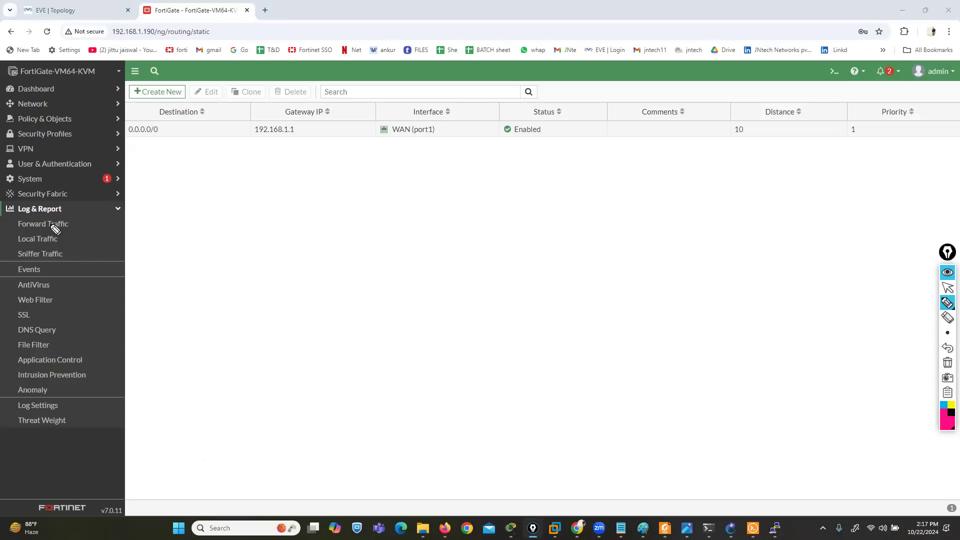
left_click_drag(62, 210, 123, 192)
left_click(948, 362)
left_click(948, 288)
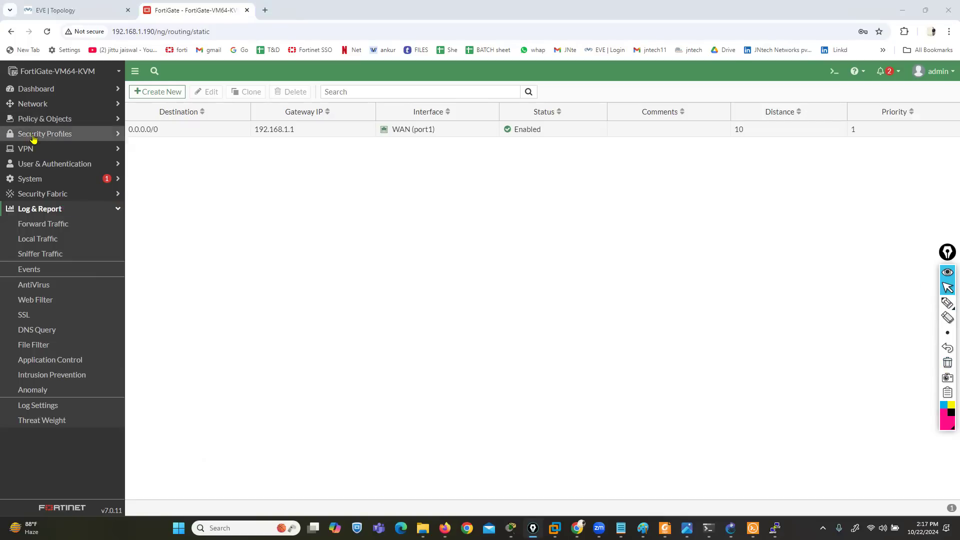
Start a new firewall policy named RULE-1 with LAN (port2) as incoming and WAN (port1) as outgoing interface
left_click(40, 121)
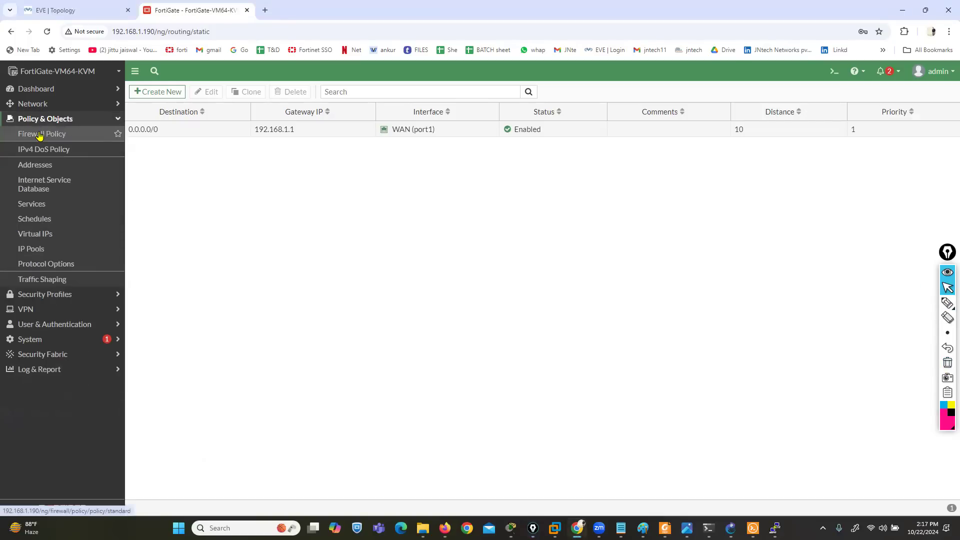
left_click(39, 133)
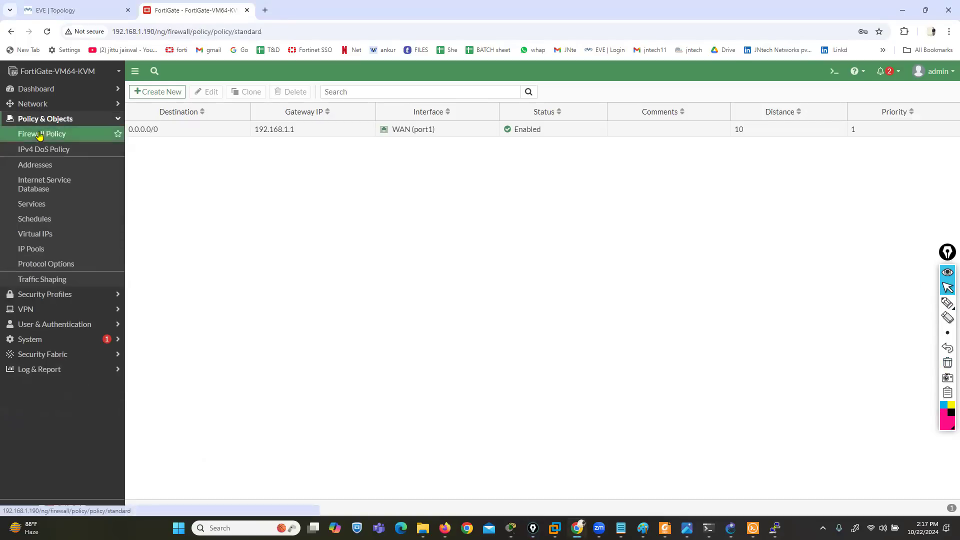
left_click(163, 95)
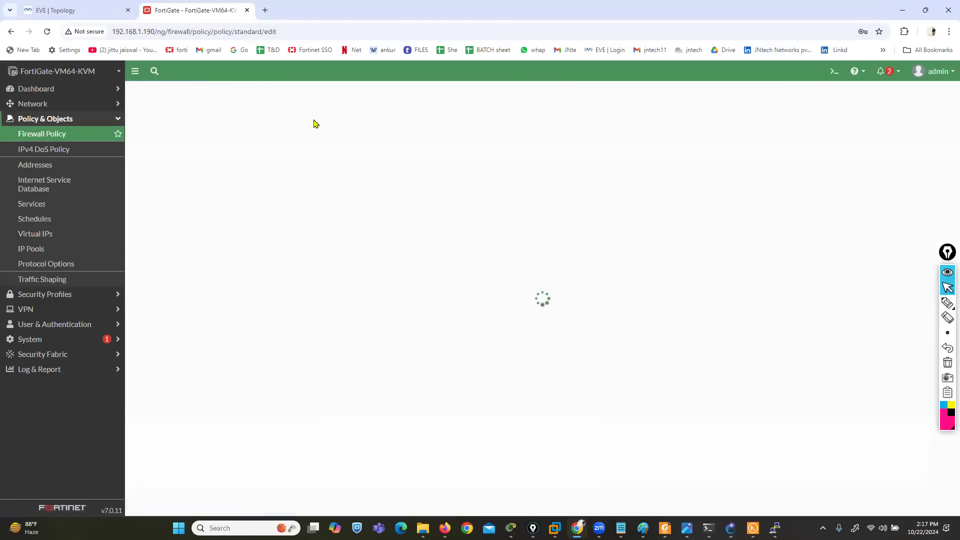
left_click(294, 121)
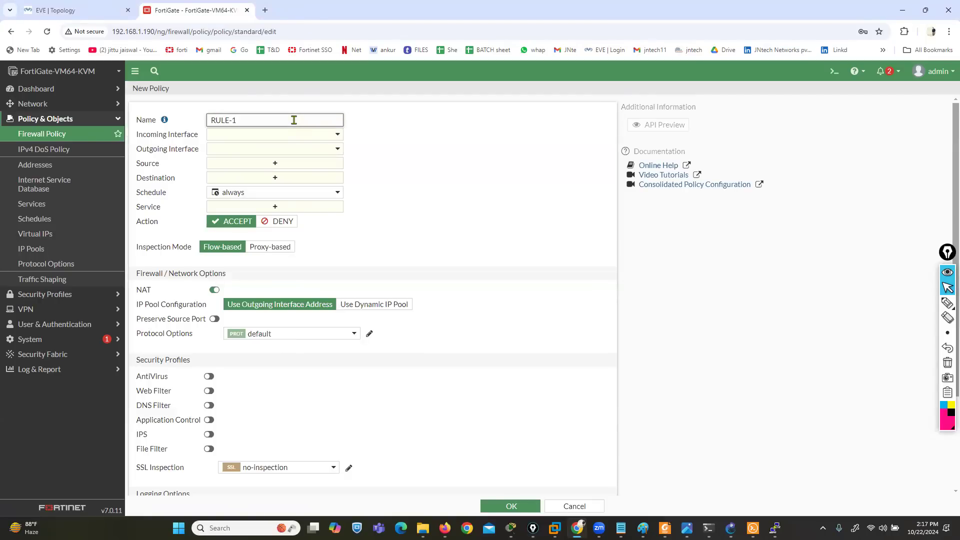
left_click(292, 135)
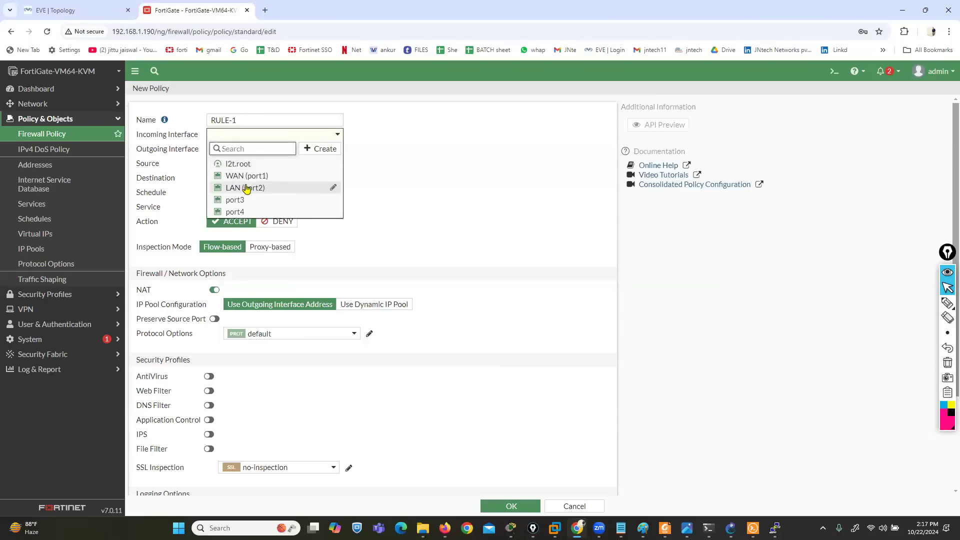
left_click(246, 188)
left_click(240, 150)
left_click(242, 190)
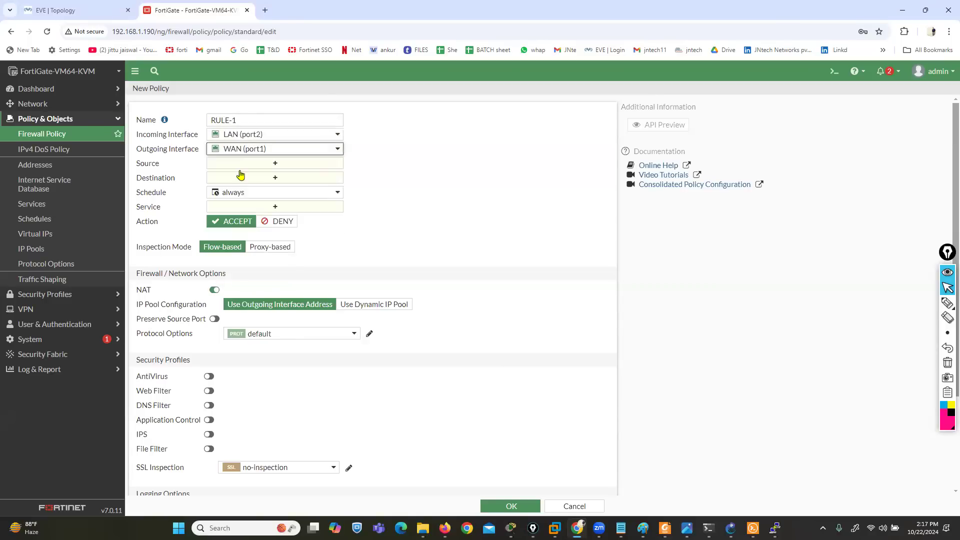
Set the RULE-1 policy's source and destination to all and its service to ALL
left_click(242, 163)
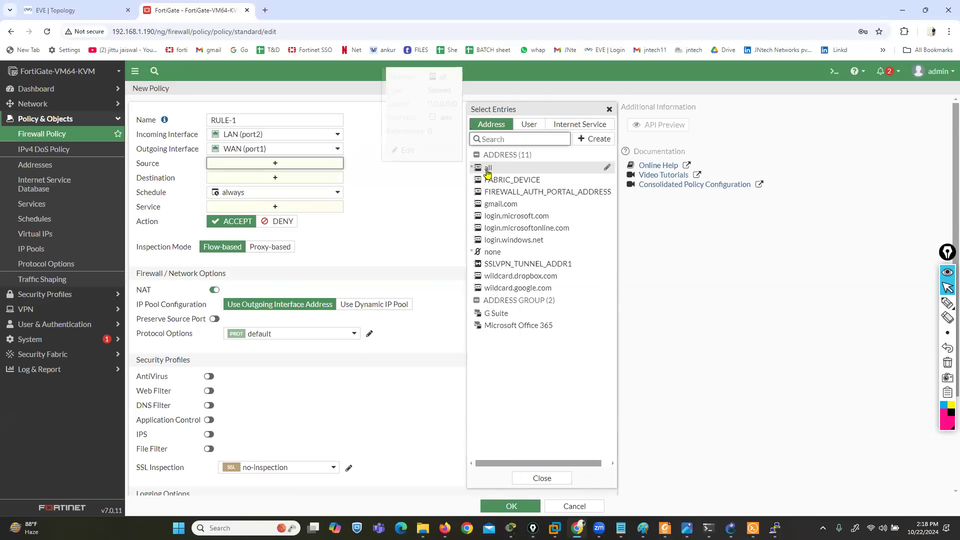
left_click(488, 168)
left_click(286, 188)
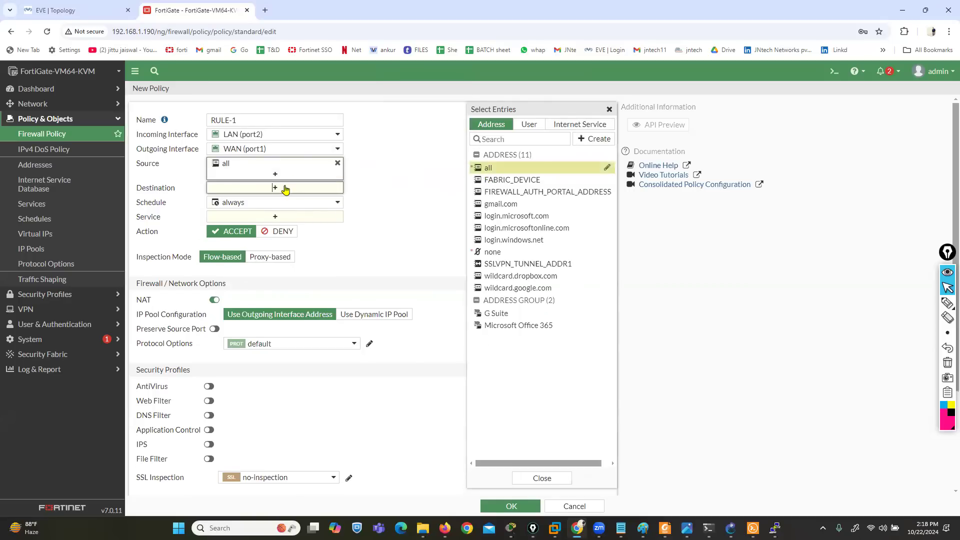
left_click(488, 168)
left_click(319, 230)
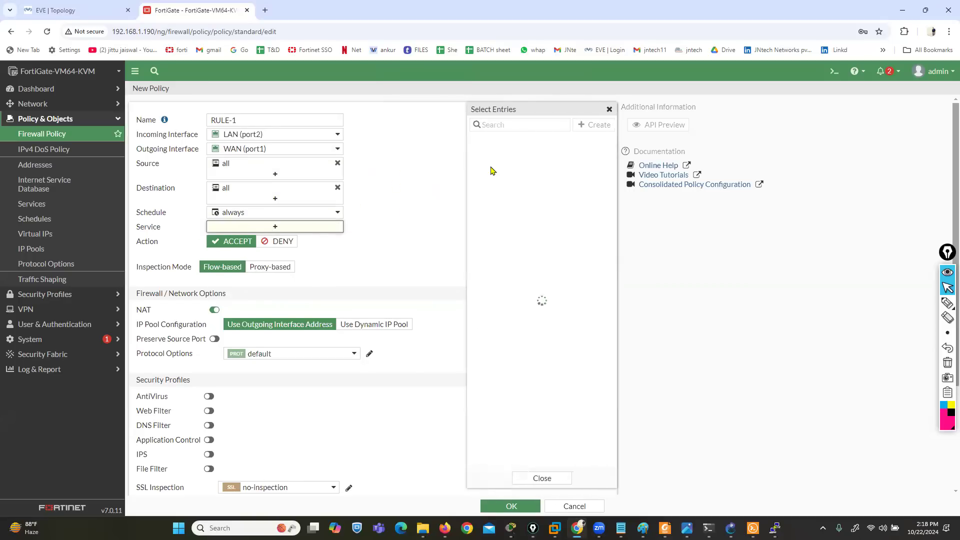
left_click(488, 165)
left_click(413, 194)
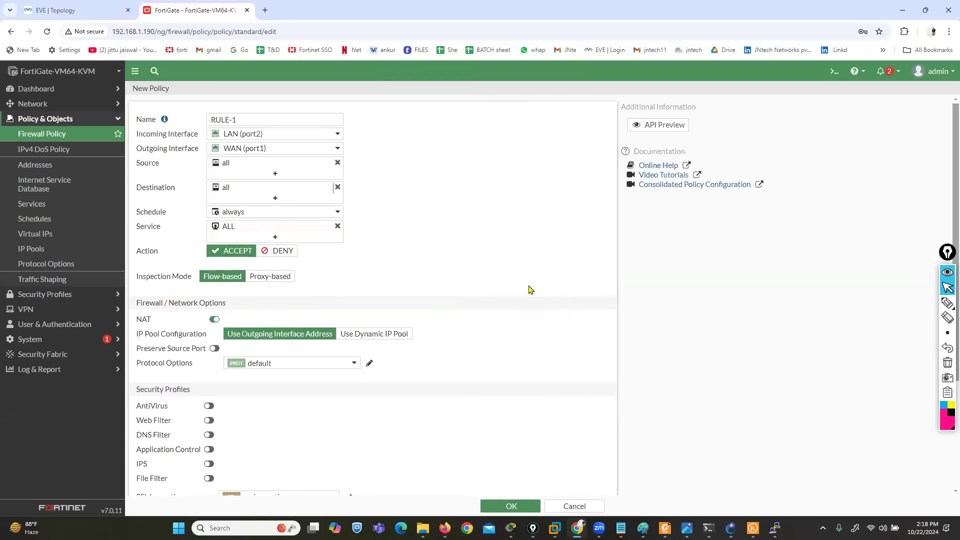
Log allowed traffic for All Sessions in the RULE-1 policy and save the policy
scroll(435, 348, "down", 3)
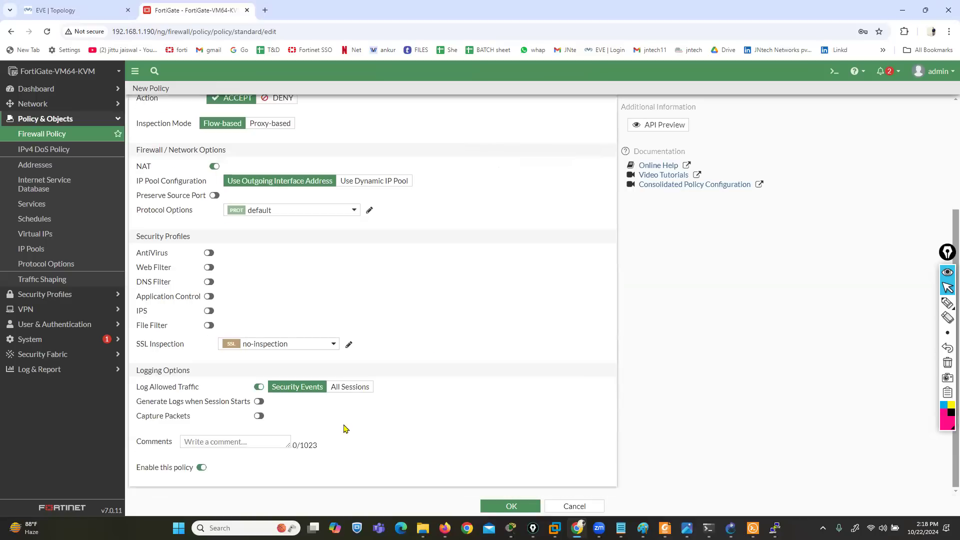
left_click(360, 388)
left_click(488, 506)
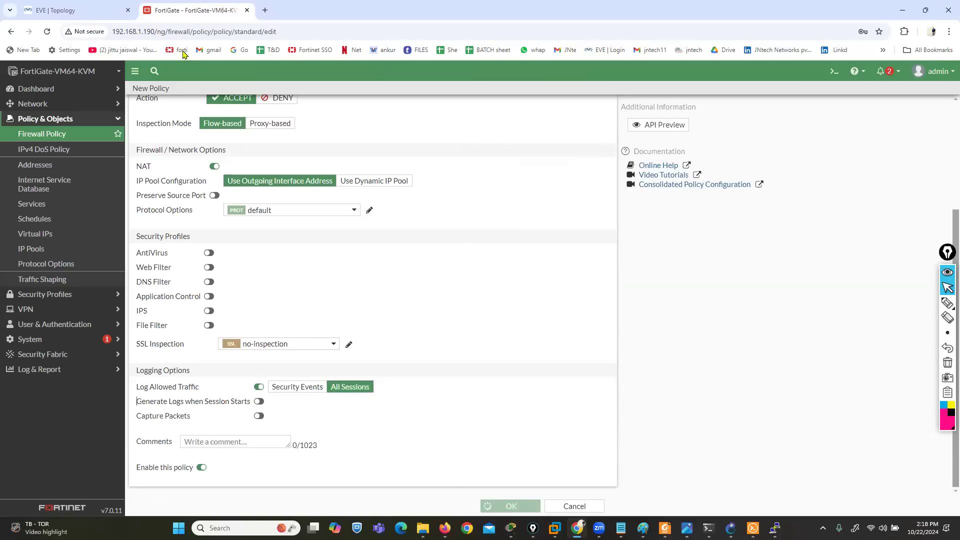
Switch to the EVE topology, open the Win3 domain-user machine's console and move its window over the LAN side
left_click(66, 6)
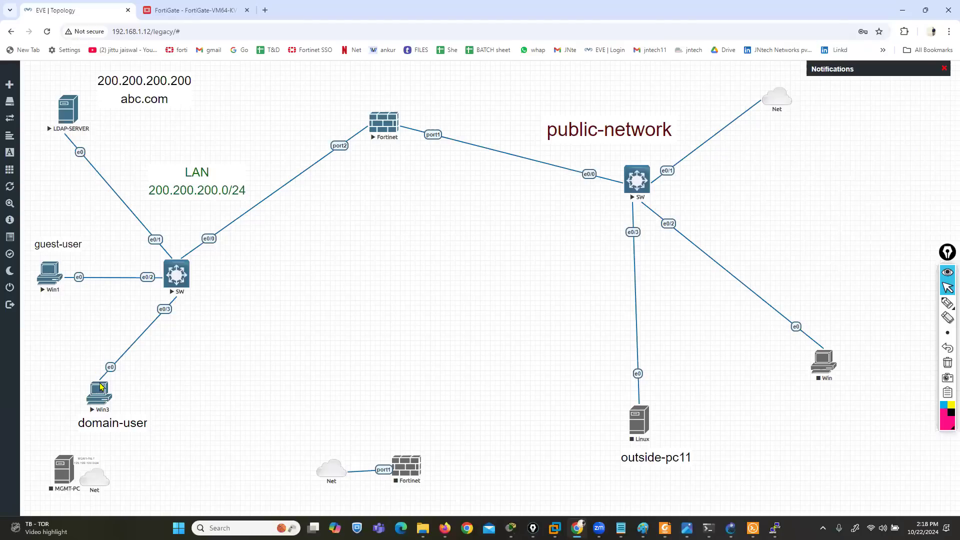
left_click(100, 391)
left_click(482, 116)
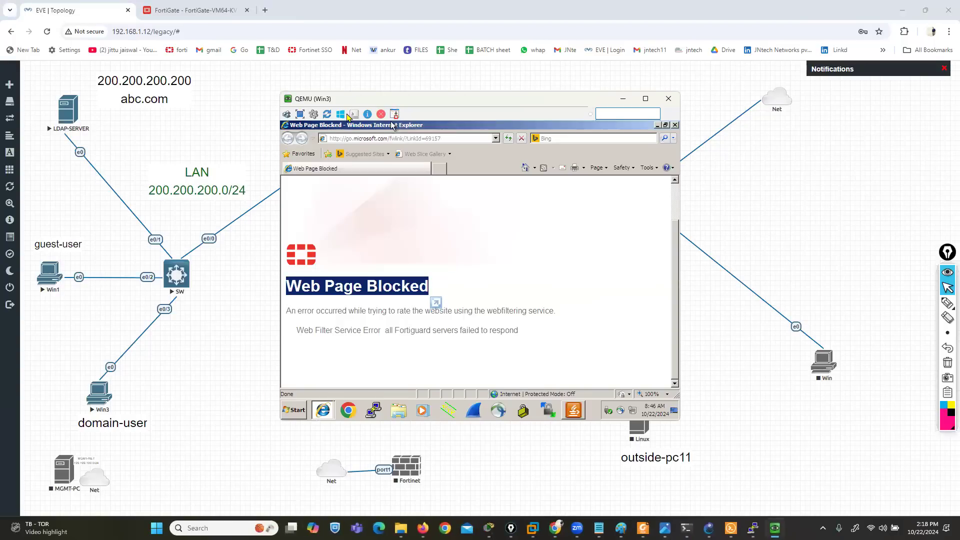
left_click_drag(393, 127, 234, 152)
Browse to facebook.com in Internet Explorer on Win3 and dismiss the certificate security alert
left_click(238, 169)
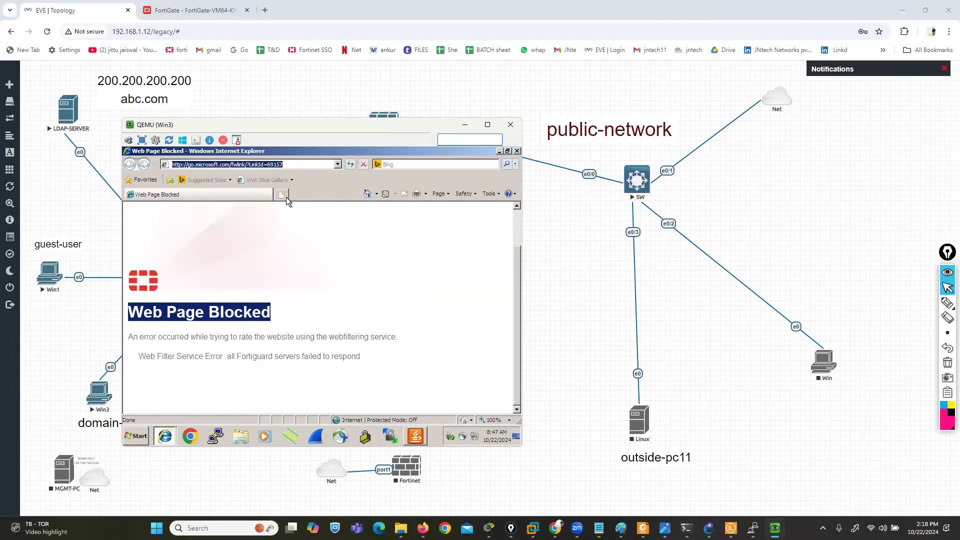
type("FA")
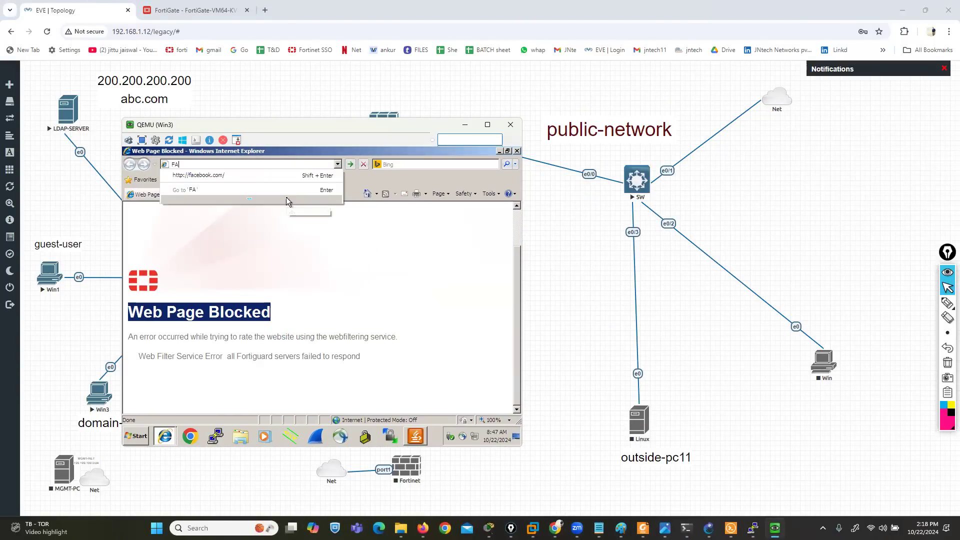
key("Down")
key("Return")
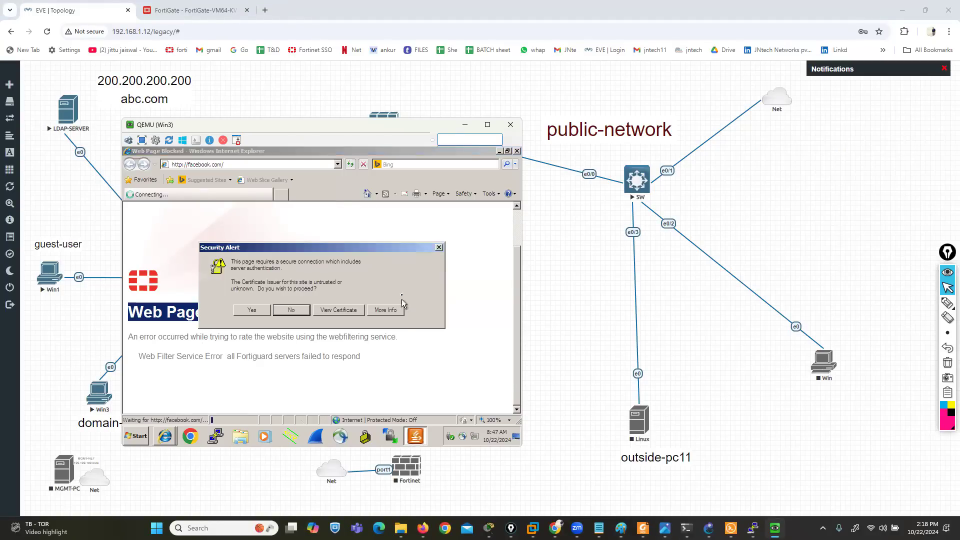
left_click(439, 247)
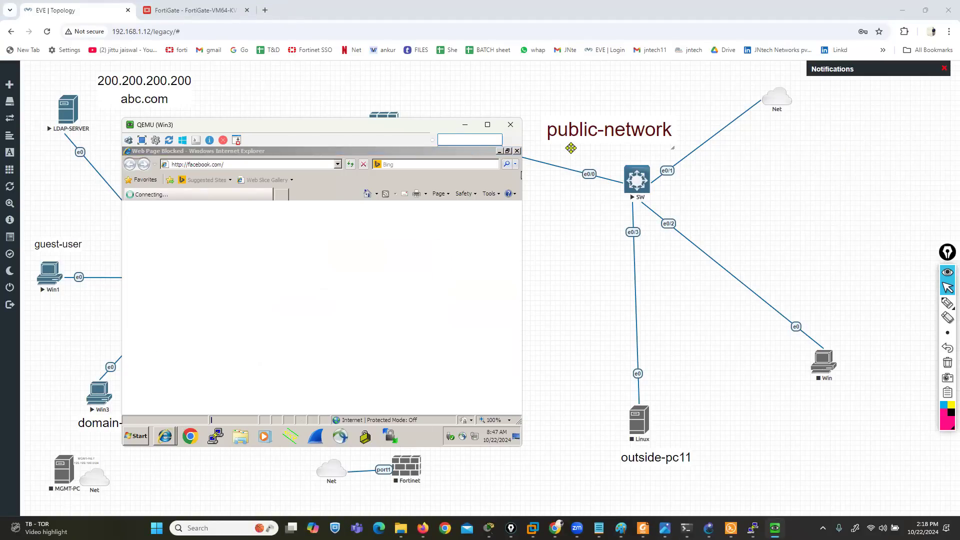
Load google.com in Internet Explorer on Win3
left_click(129, 440)
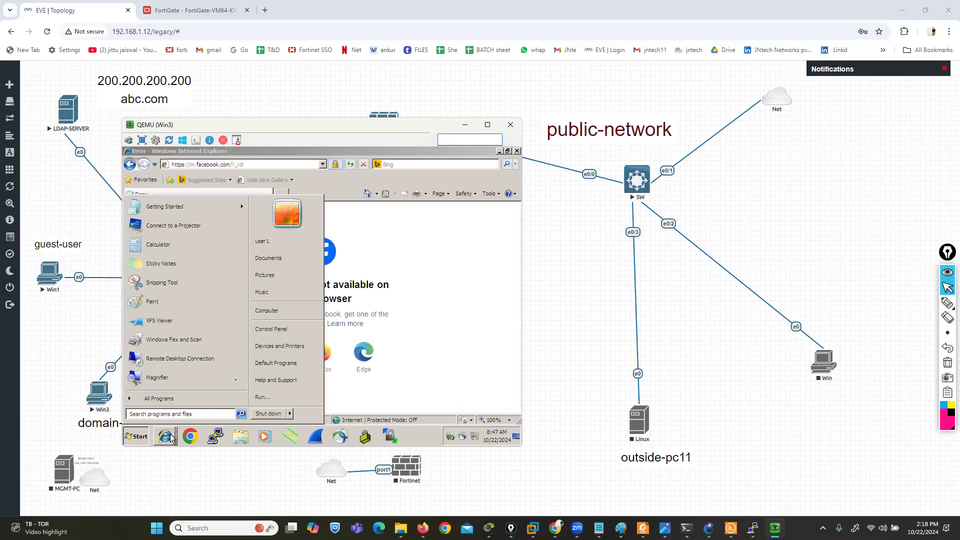
left_click(166, 437)
left_click(252, 165)
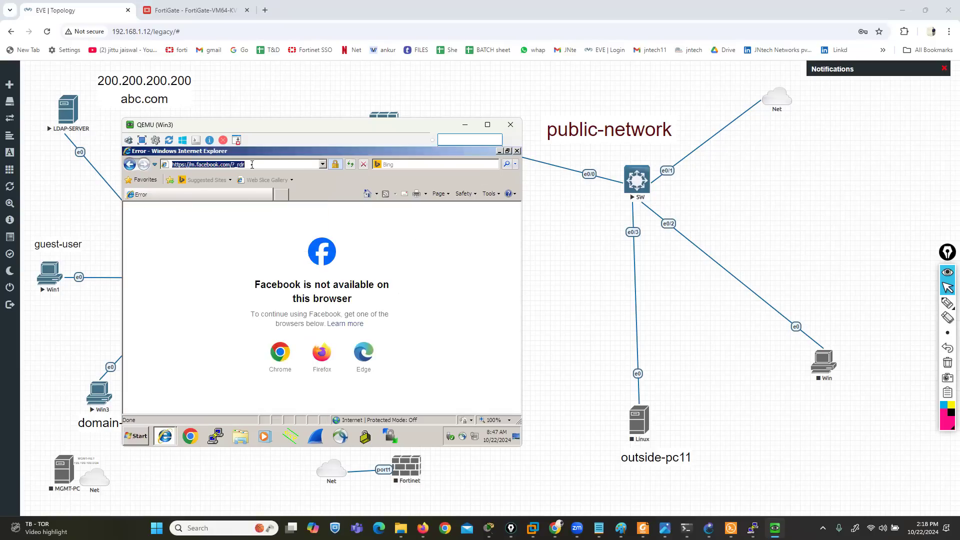
type("google.com")
key("Return")
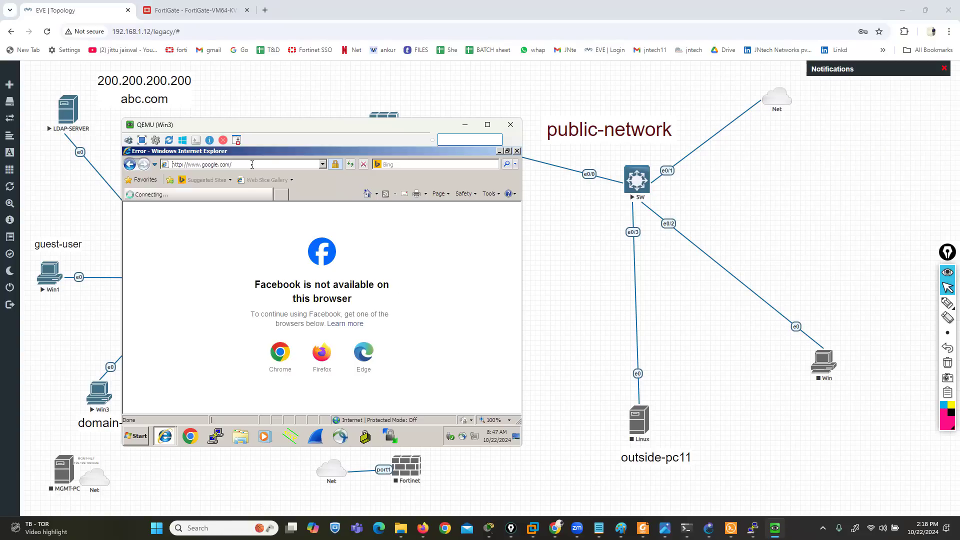
Open a CMD command prompt on Win3 and run IPCONFIG to check its IP settings
left_click(135, 438)
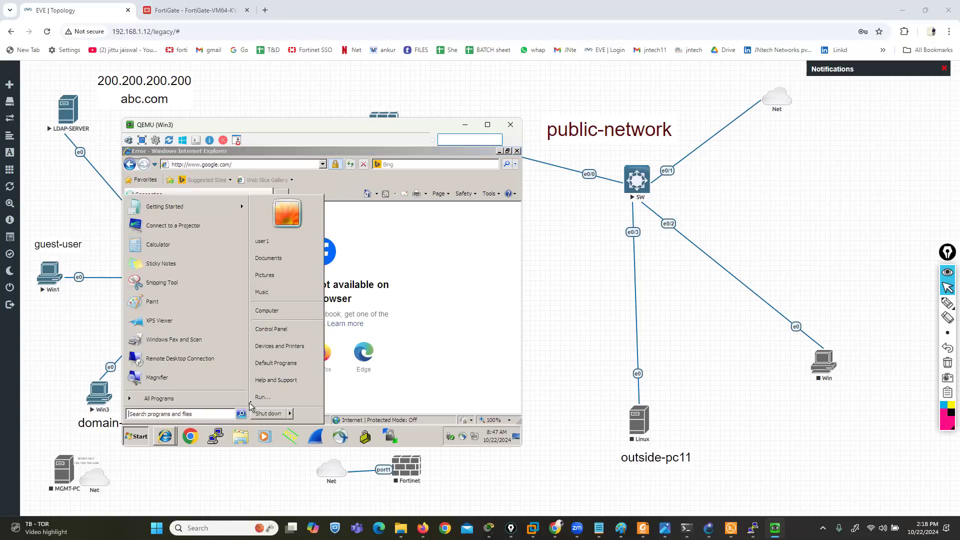
left_click(261, 398)
type("CM")
key("Return")
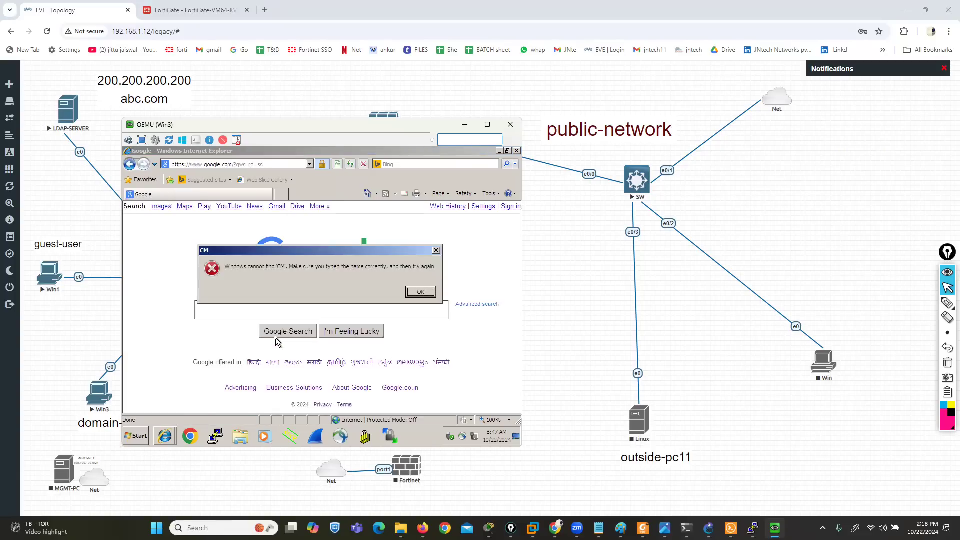
key("Return")
type("CMD")
key("Return")
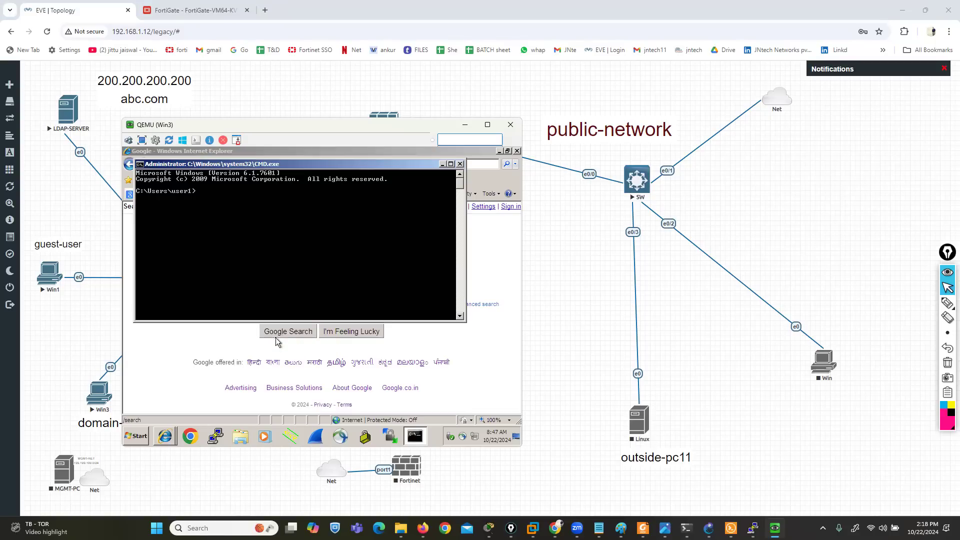
type("IPCONFIG")
key("Return")
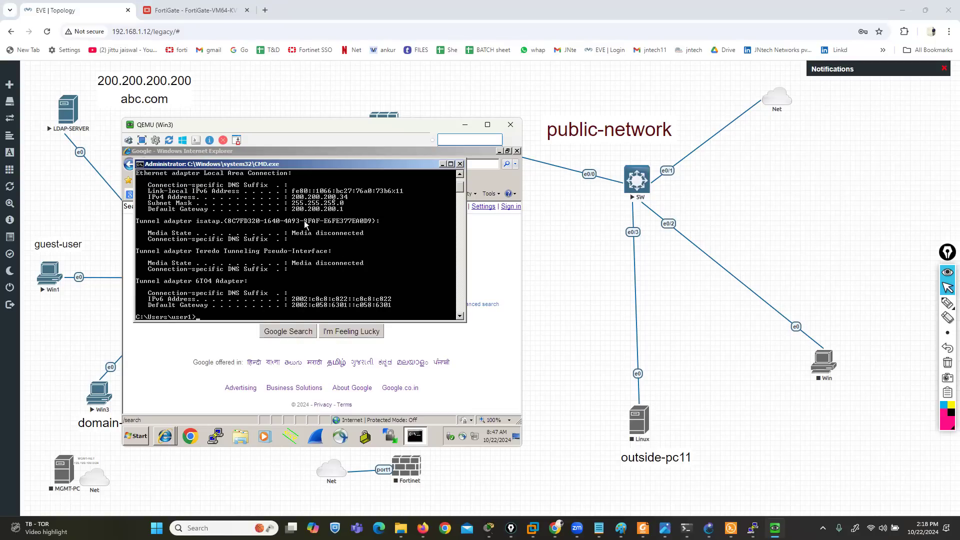
Ping GOOGLE.COM from the Win3 command prompt
type("PING GOOGLE.COM")
key("Return")
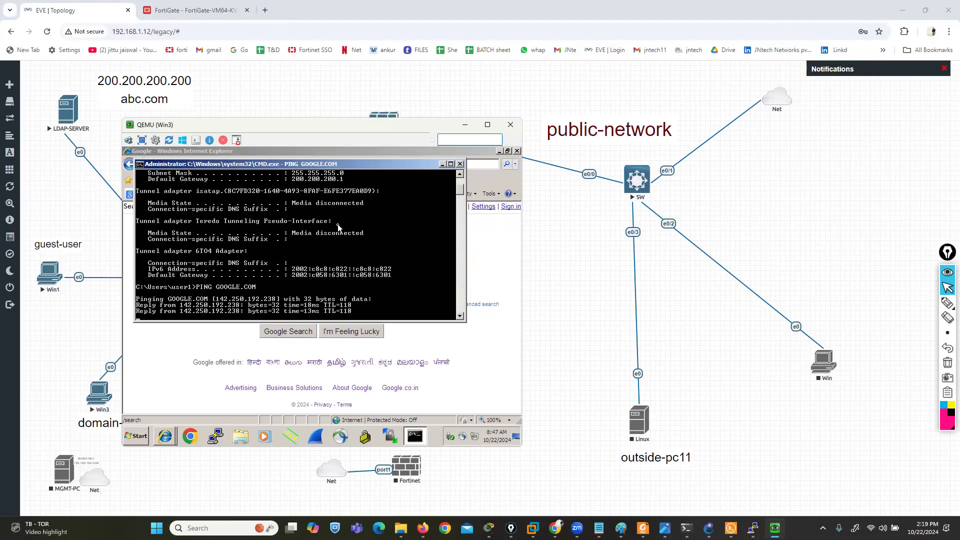
Ping FACEBOOK.COM from Win3, and start a continuous ping to 8.8.8.8 with the -t option
type("PING FACEBOOK.COM")
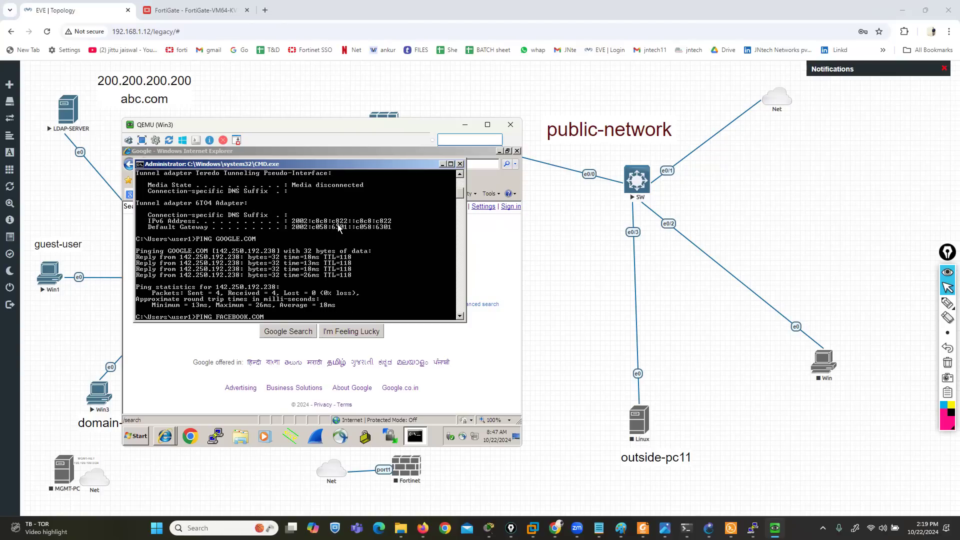
key("Return")
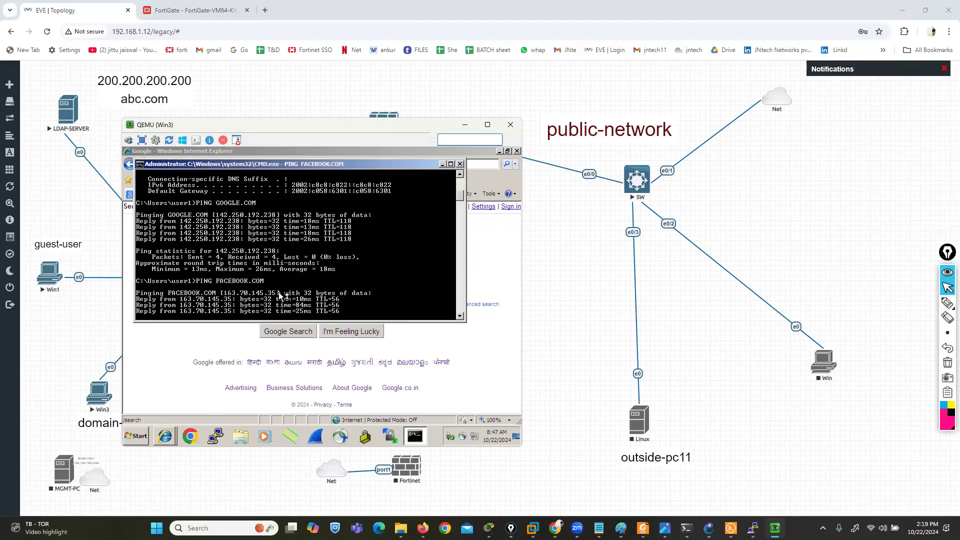
type("PING 8.8.8.8 -t")
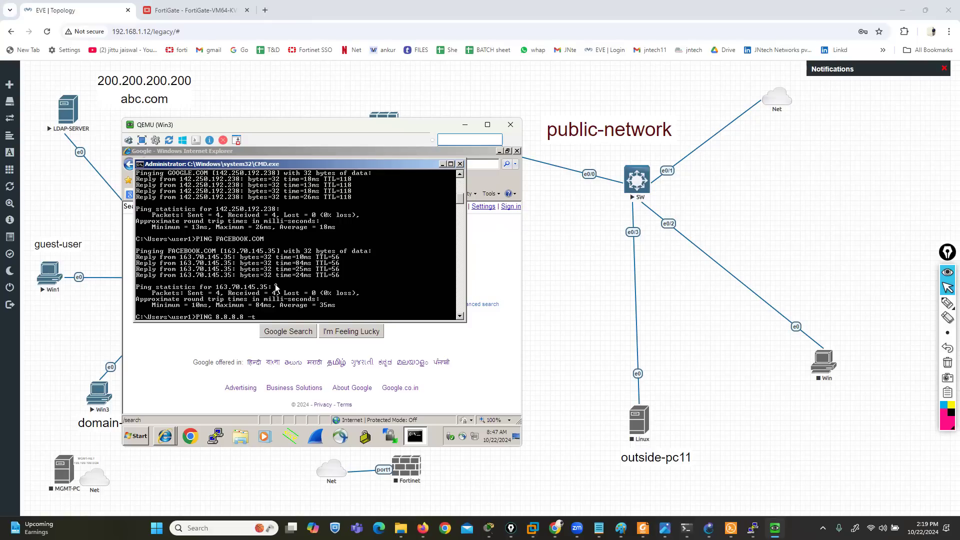
key("Return")
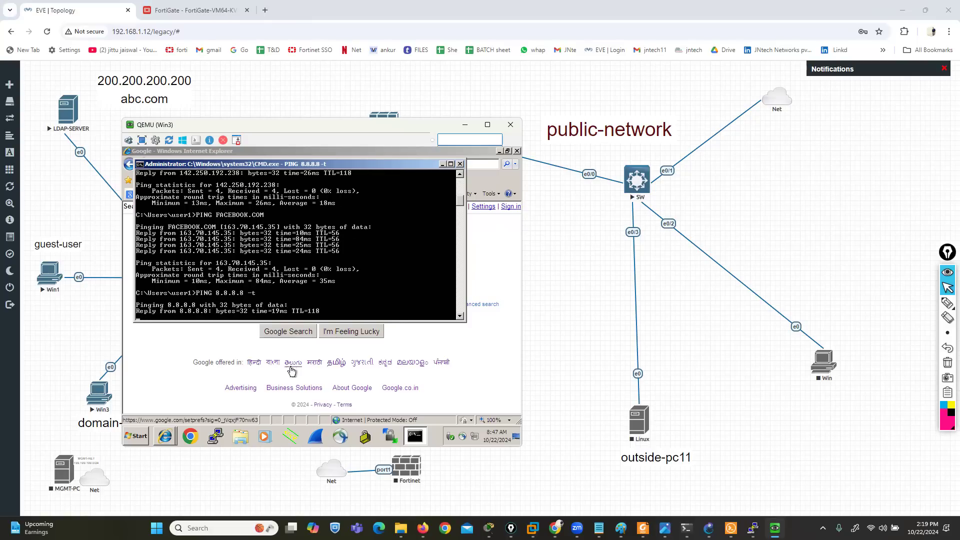
Switch to the FortiGate web interface and reload the firewall policy list to check the traffic bytes of RULE-1
left_click(193, 10)
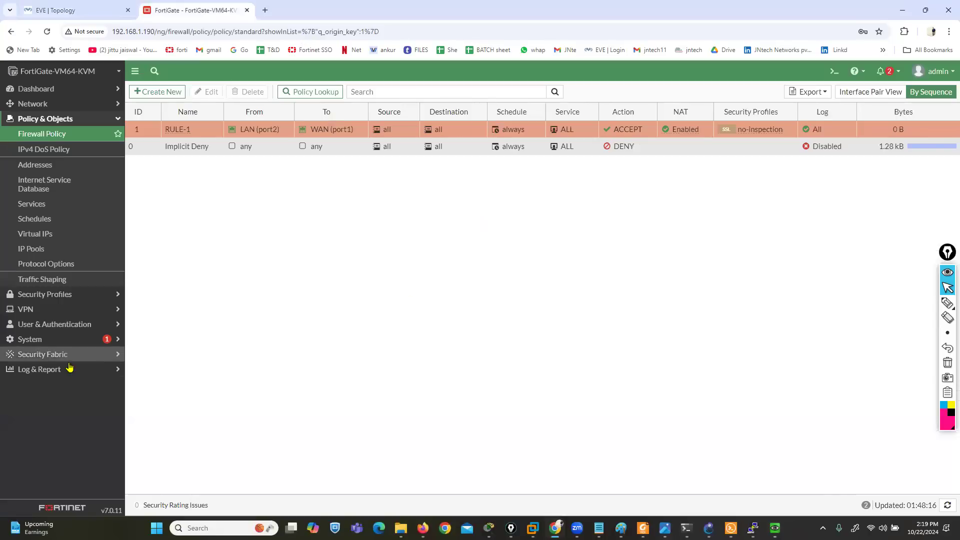
left_click(44, 370)
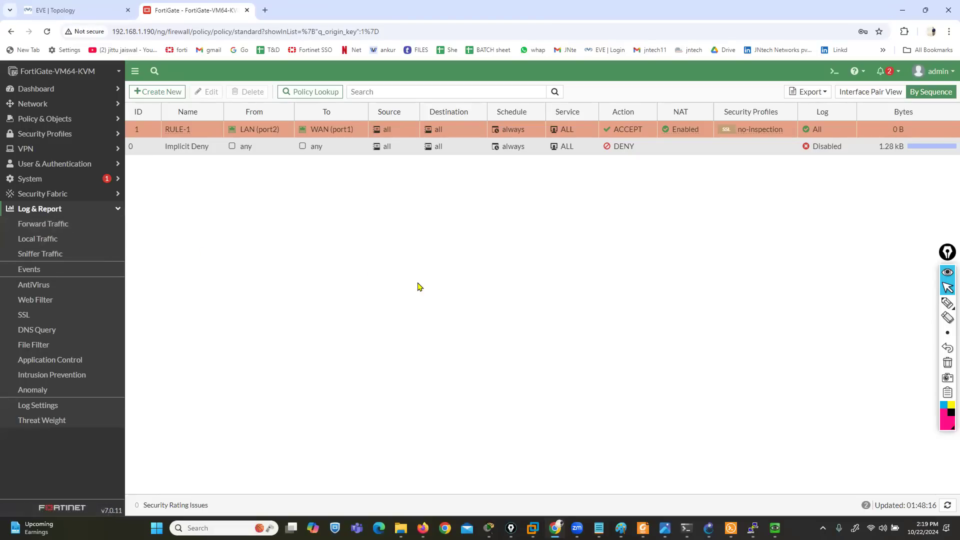
left_click(56, 120)
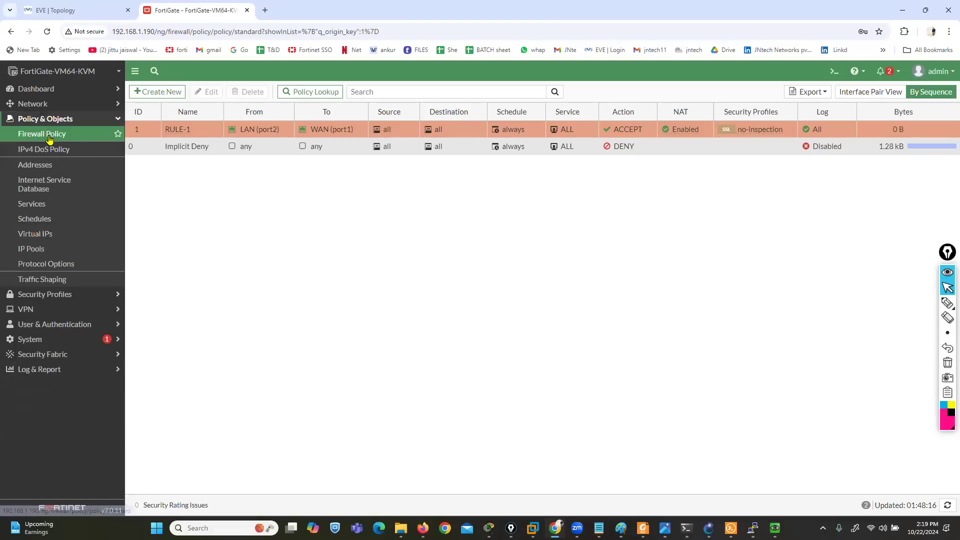
left_click(48, 134)
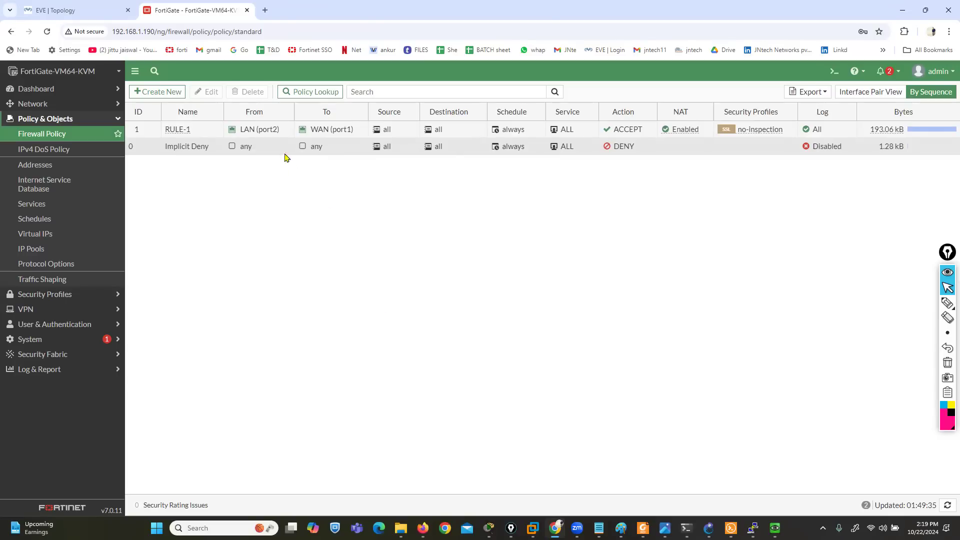
Open the Forward Traffic log on the FortiGate to look for the traffic of RULE-1
right_click(273, 129)
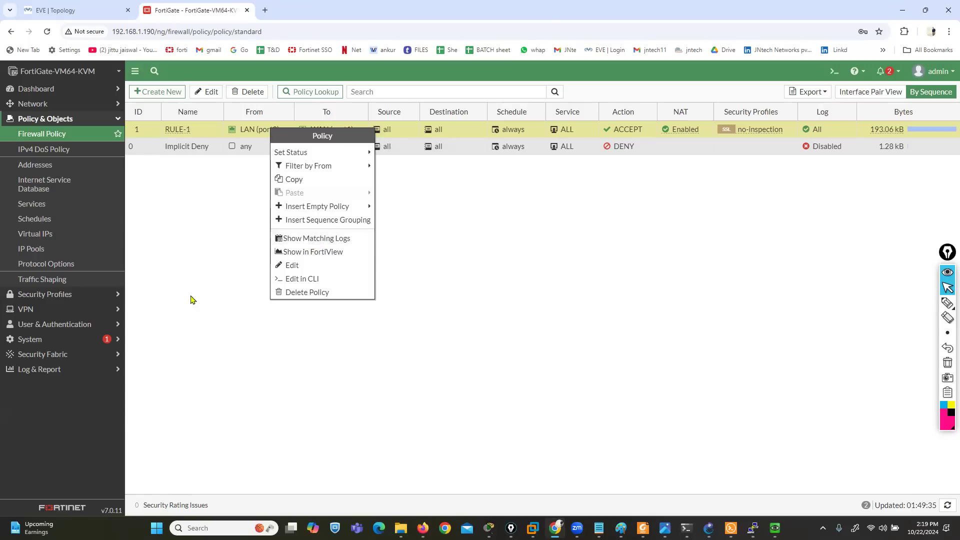
left_click(51, 370)
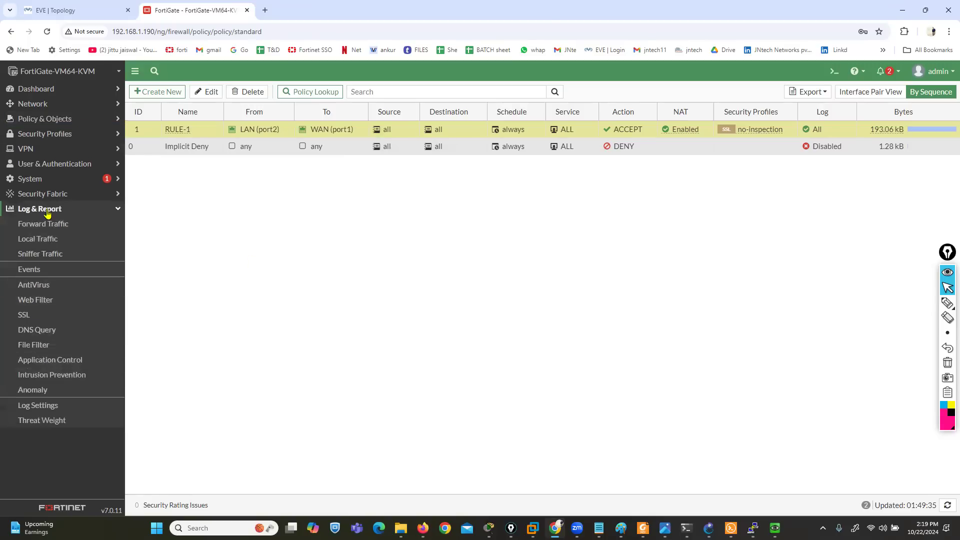
left_click(71, 231)
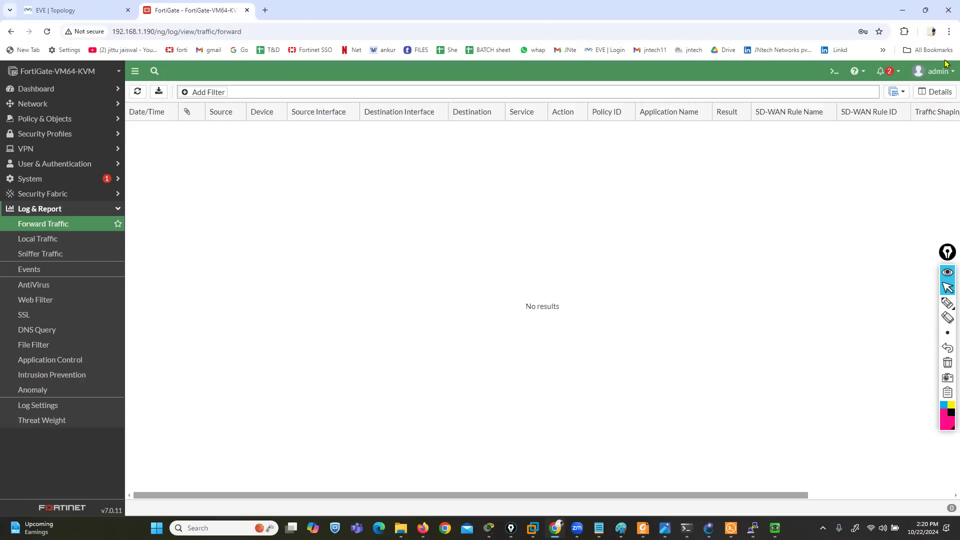
Return to the Win3 console and browse to google.com in Chrome
left_click(774, 528)
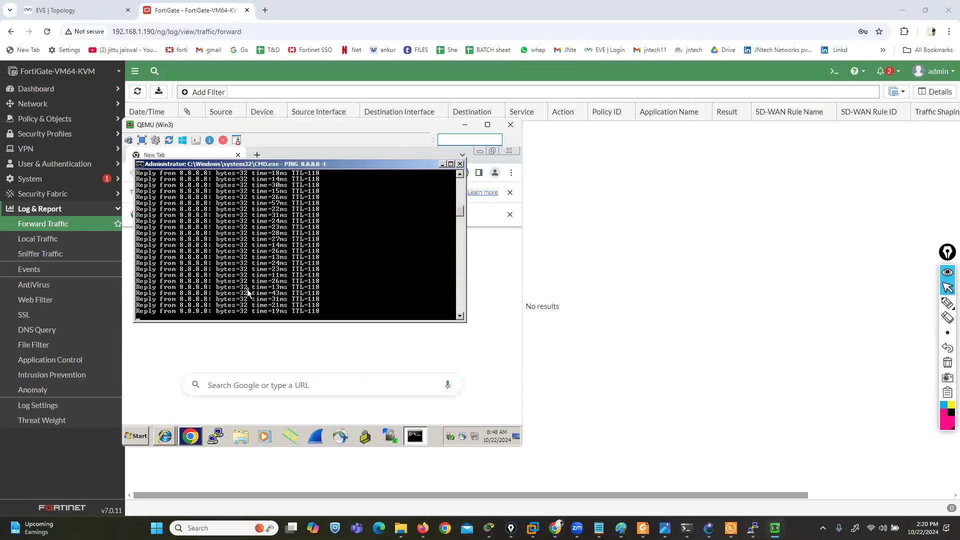
left_click(192, 442)
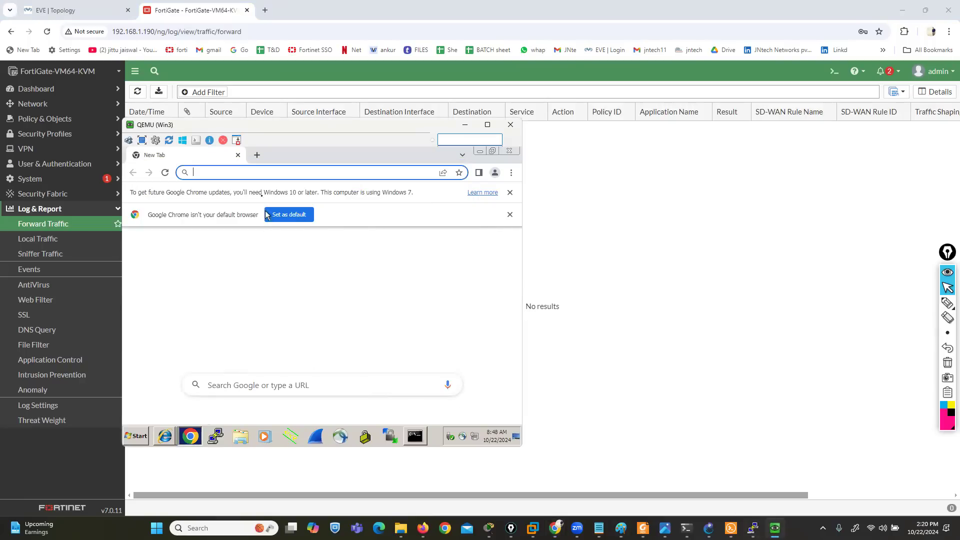
type("goo")
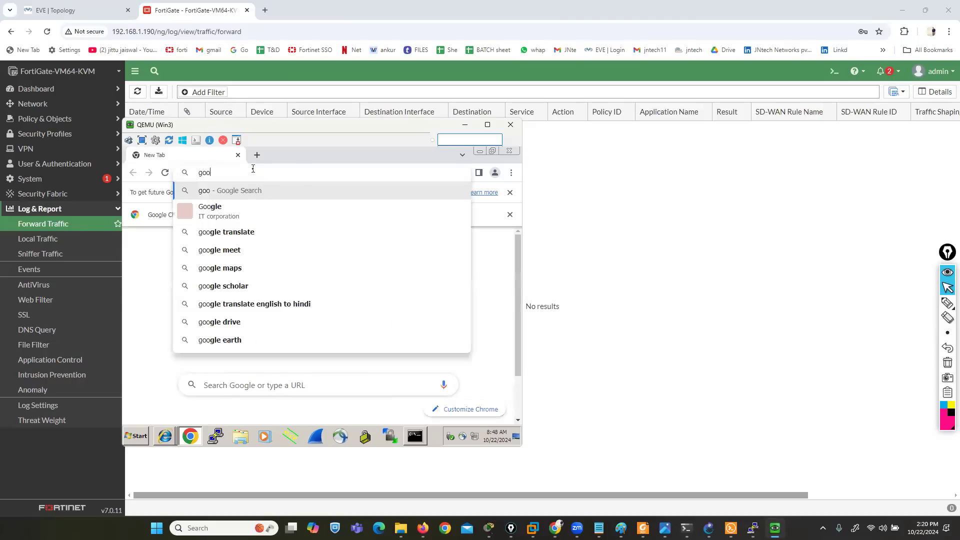
type("gle.com")
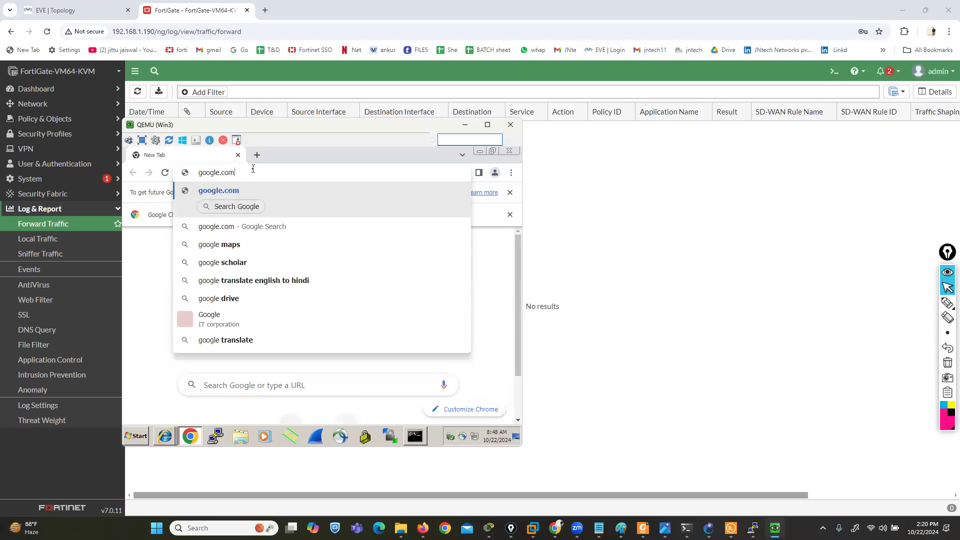
key("Return")
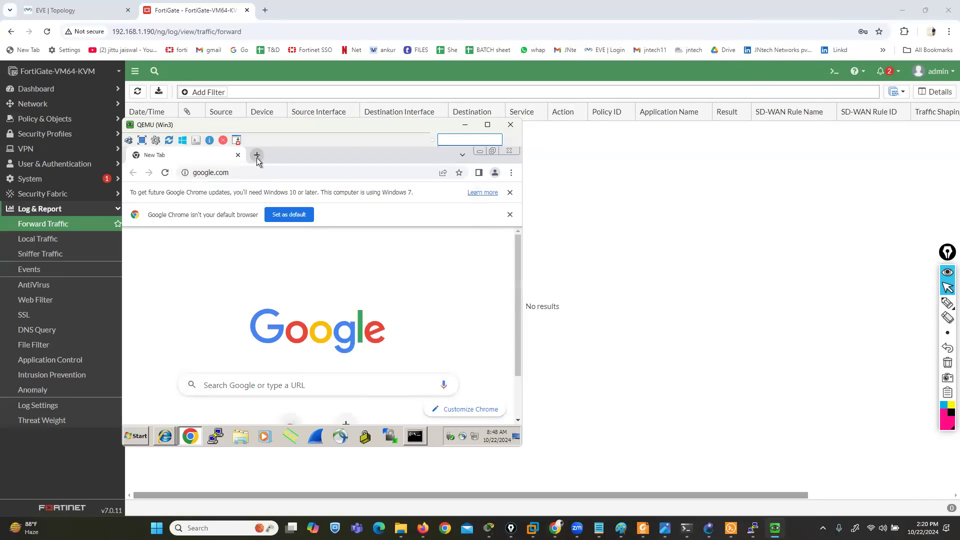
Browse to training.fortinet.com in a new Chrome tab on Win3
left_click(257, 156)
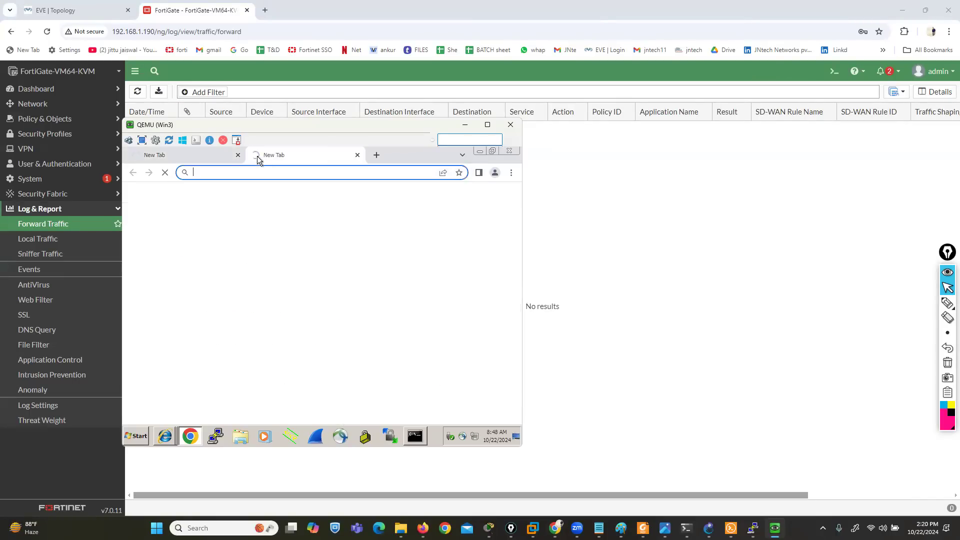
type("tr")
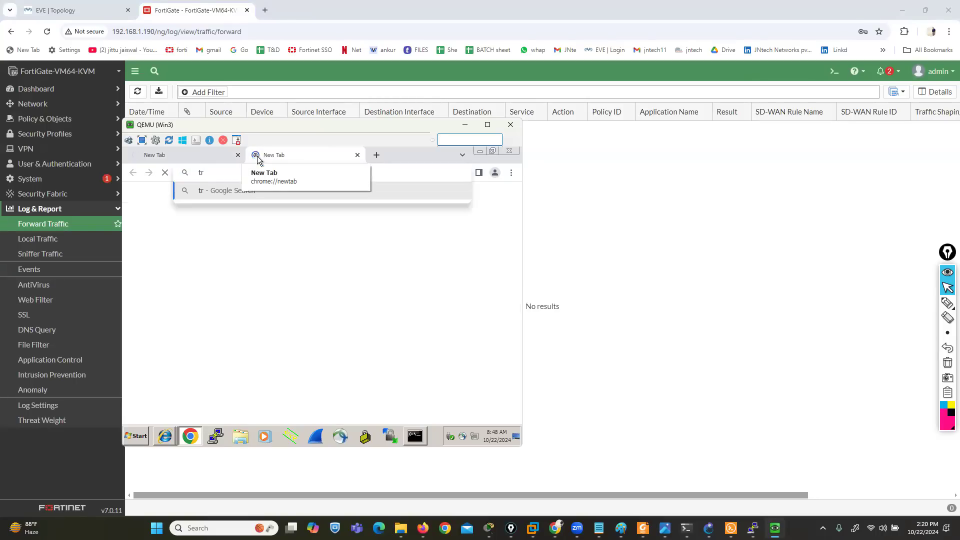
type("aining")
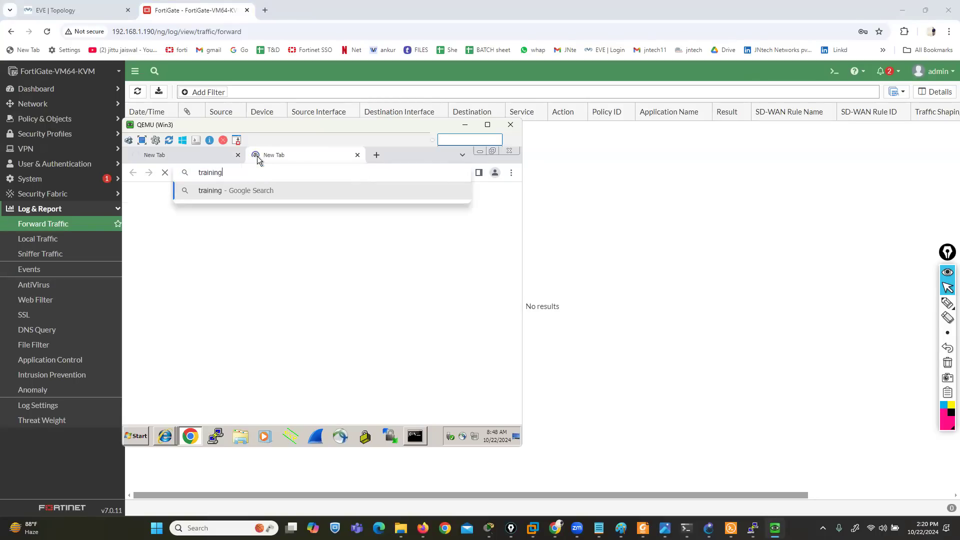
key("BackSpace")
key("BackSpace")
key("BackSpace")
key("BackSpace")
key("BackSpace")
key("BackSpace")
key("BackSpace")
key("BackSpace")
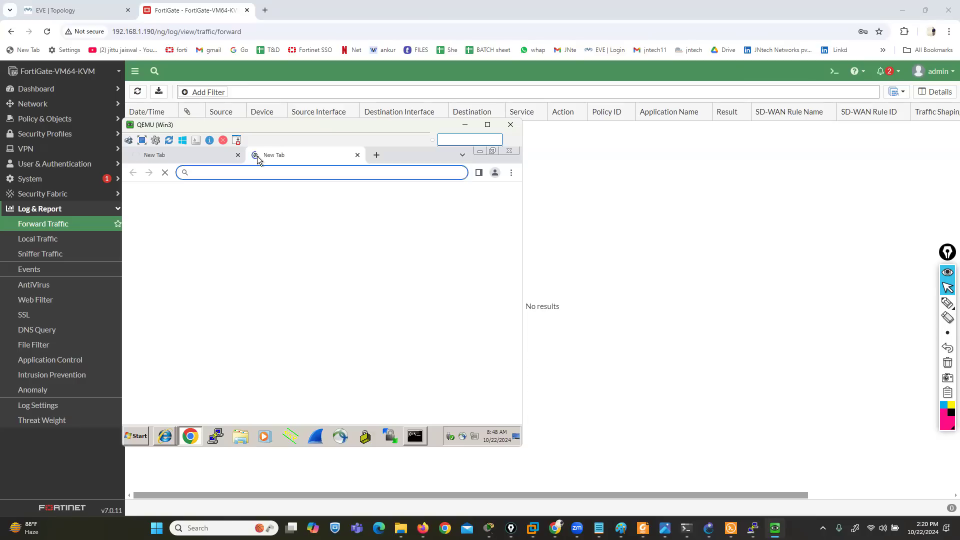
type("traini")
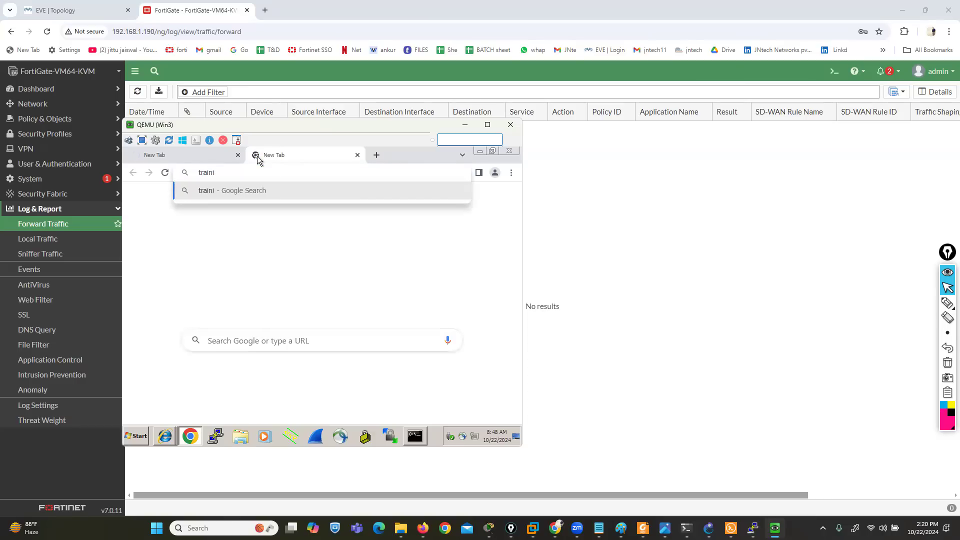
key("BackSpace")
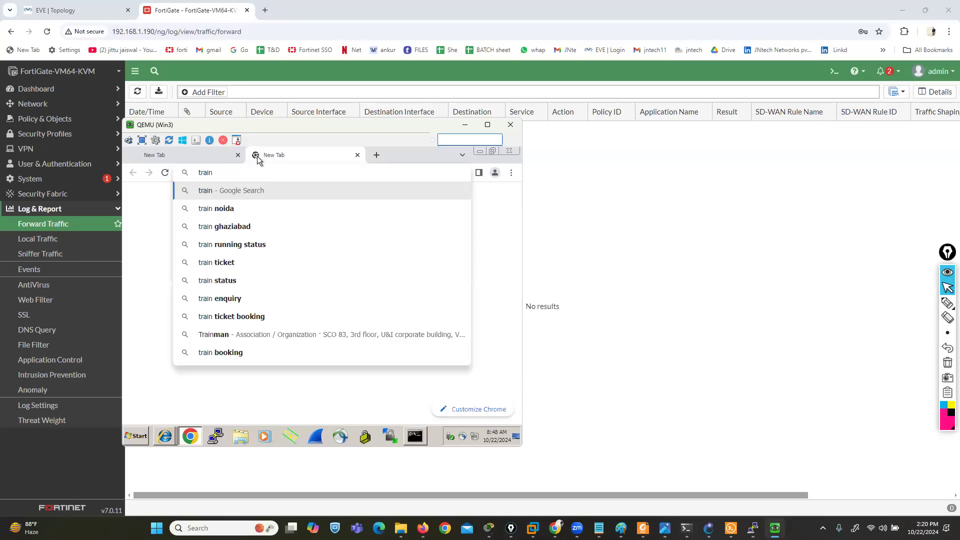
type("ing.fortinet")
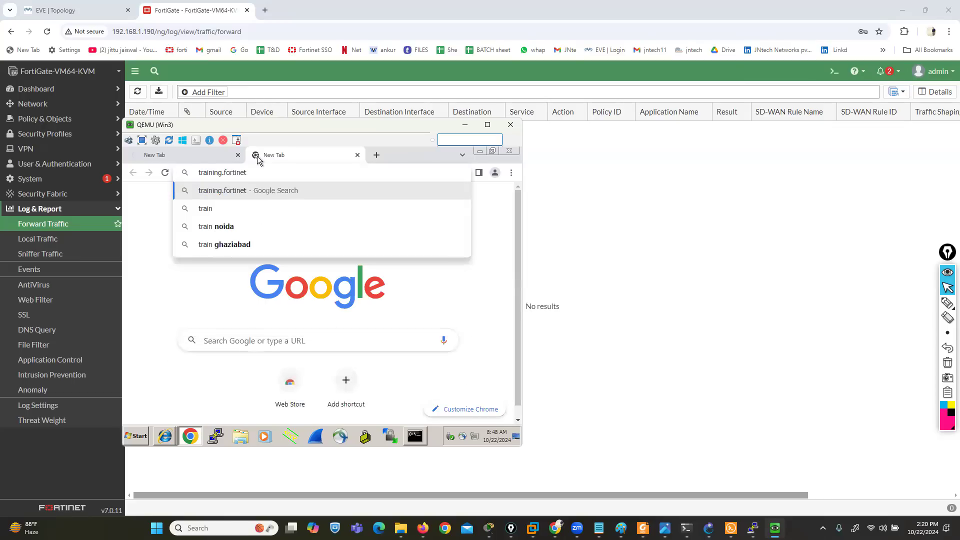
type(".com")
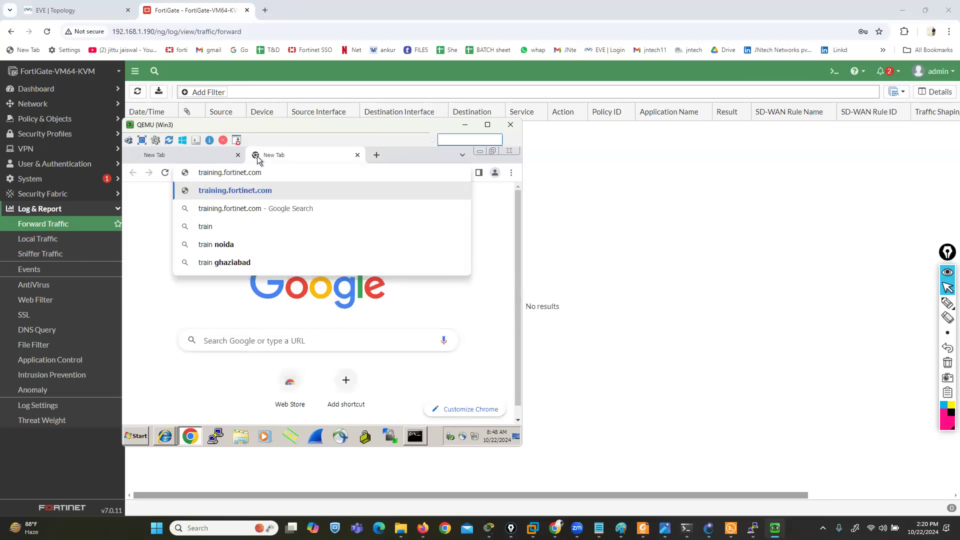
key("Return")
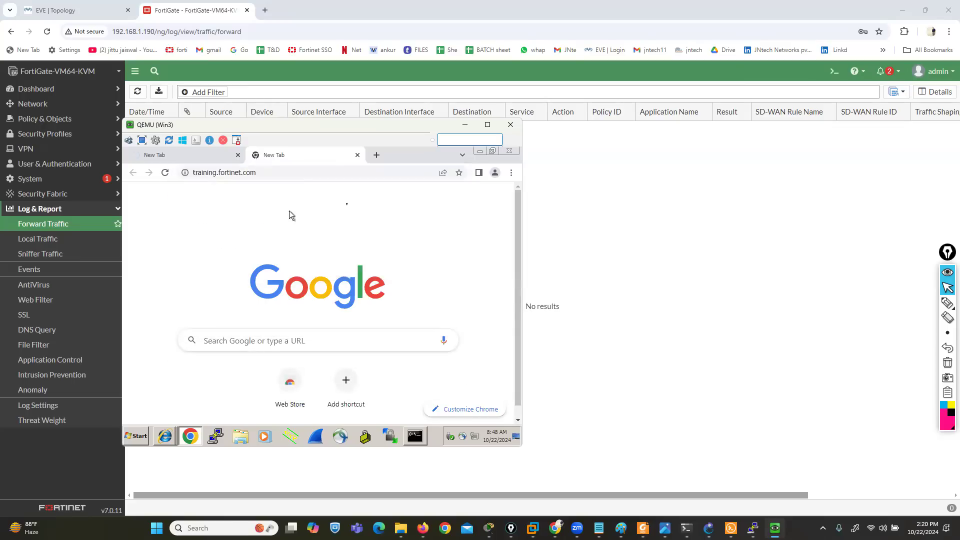
Browse to cisco.com in another new Chrome tab on Win3
left_click(376, 156)
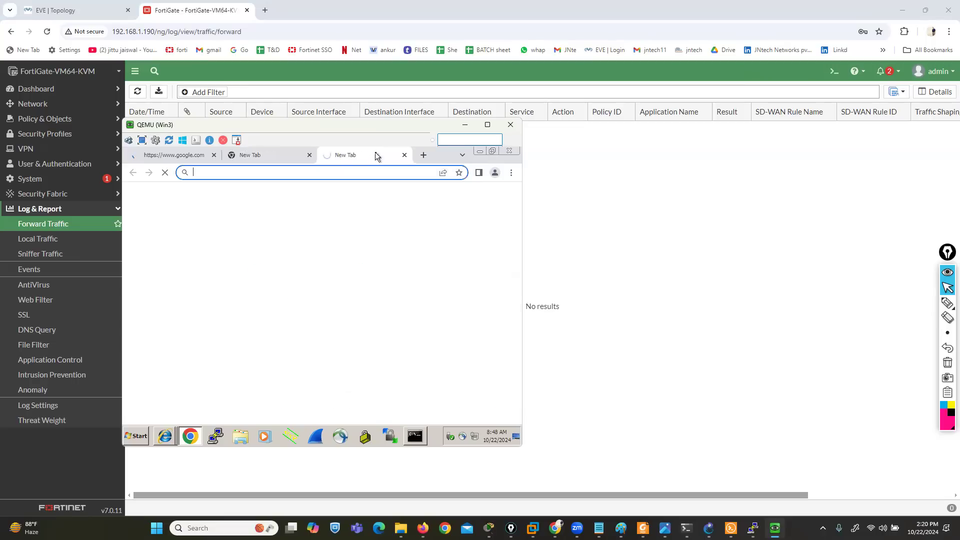
type("cis")
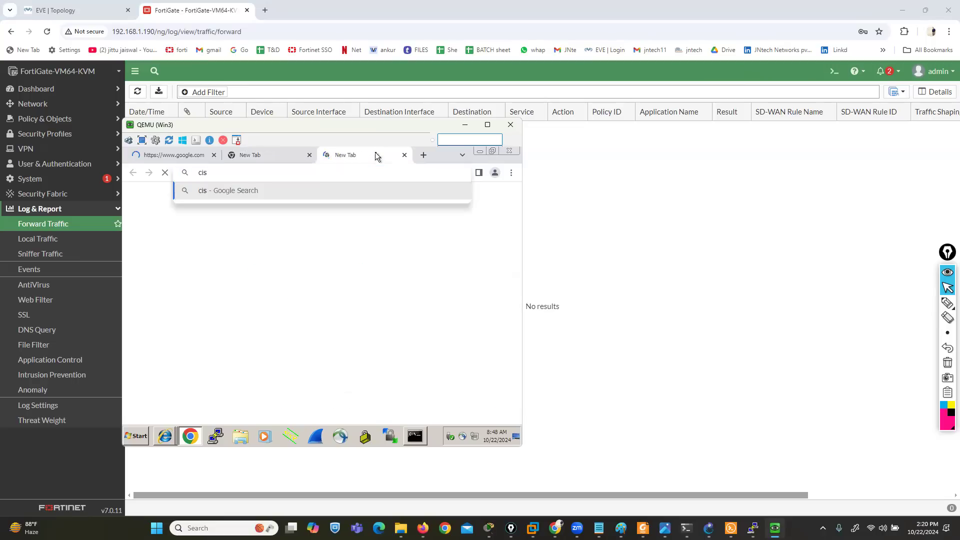
key("BackSpace")
key("BackSpace")
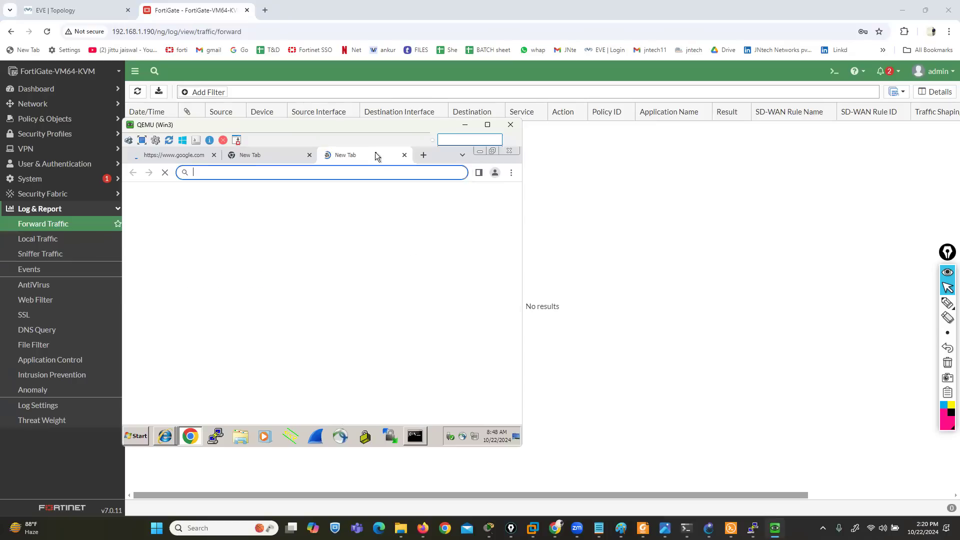
type("cisco.com")
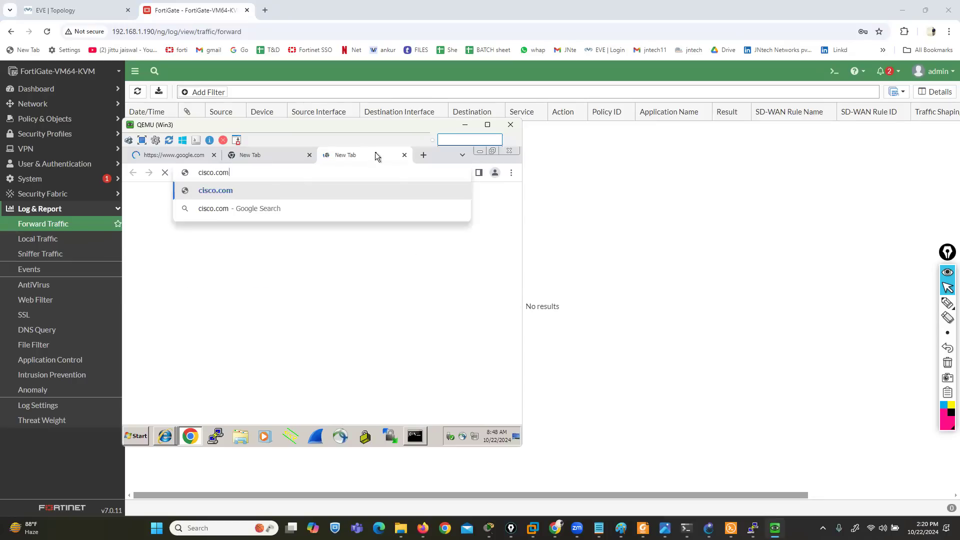
key("Return")
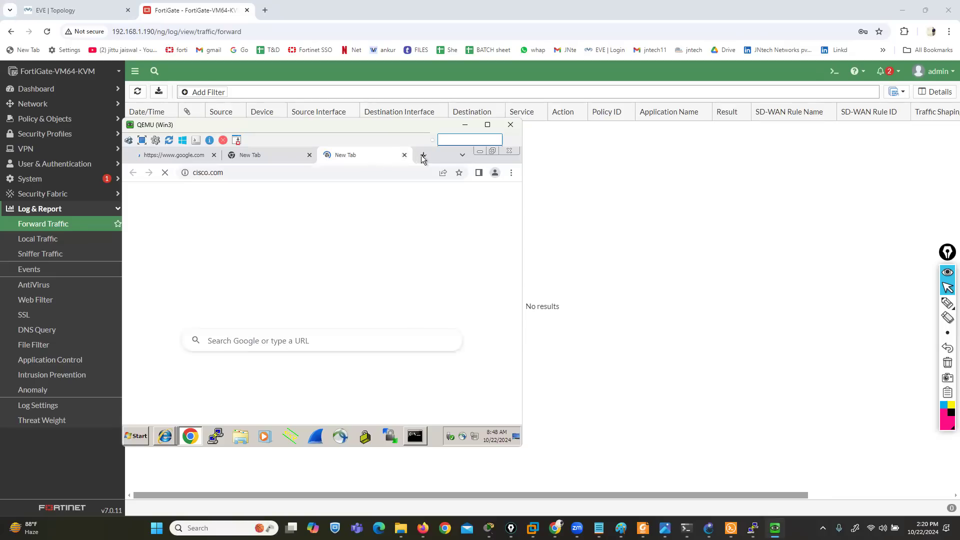
Browse to facebook.com in a further new Chrome tab on Win3
left_click(424, 155)
type("face")
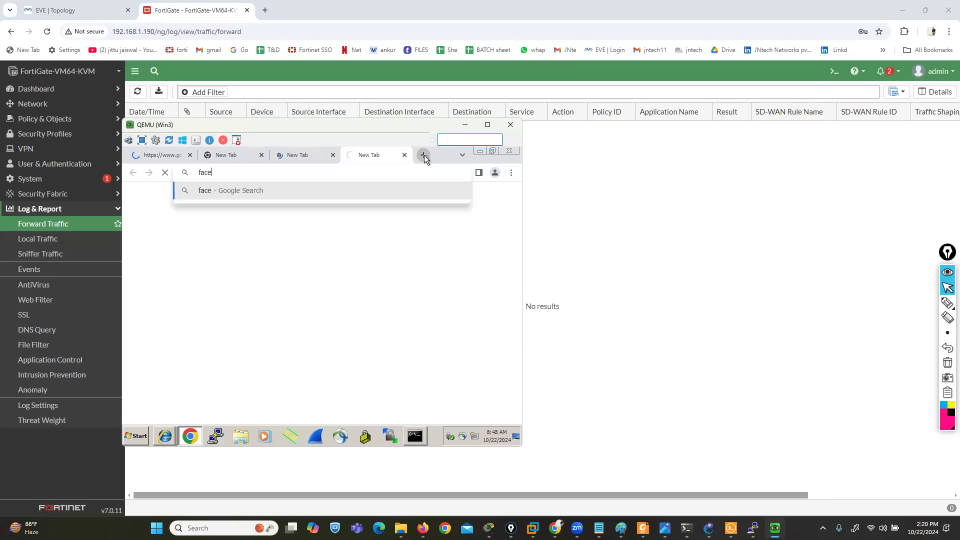
type("book.com")
key("Return")
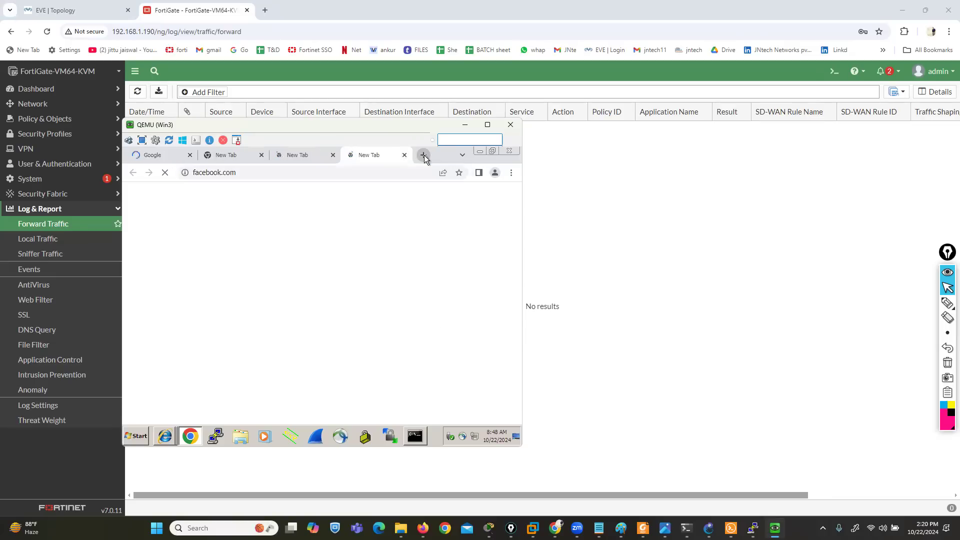
Go back to the training.fortinet.com tab and load its address again
left_click(302, 158)
left_click(229, 158)
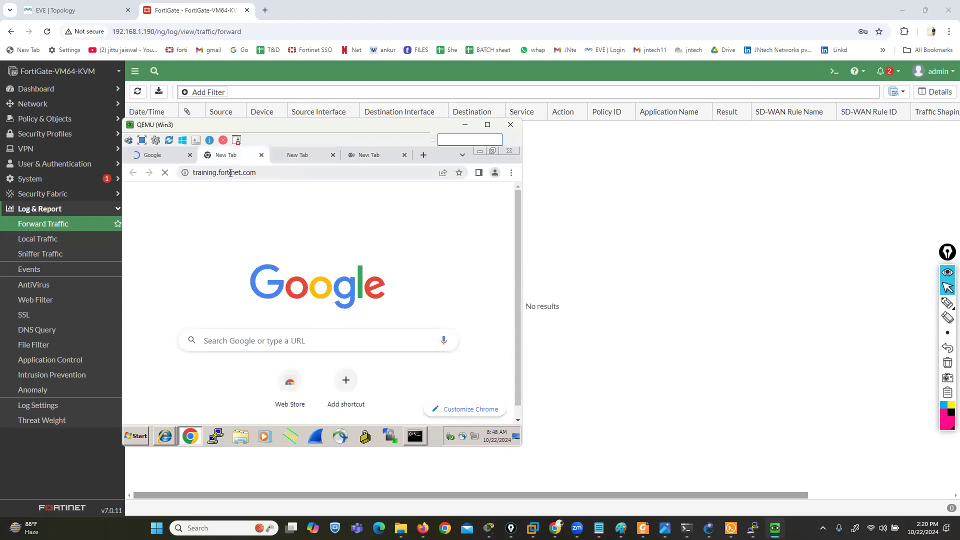
left_click(230, 175)
key("Return")
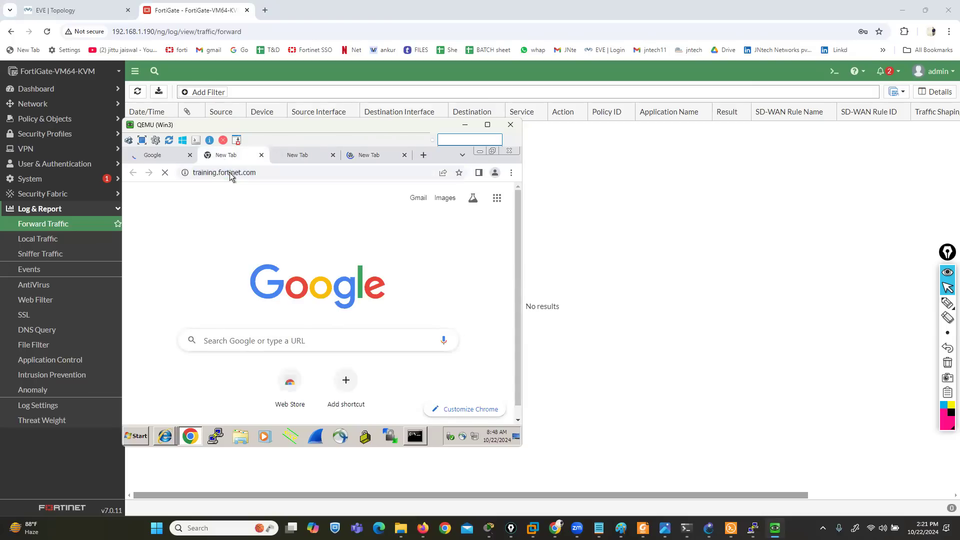
Reload training.fortinet.com in Chrome on Win3 and check the loading of the Google and Facebook tabs
left_click(271, 166)
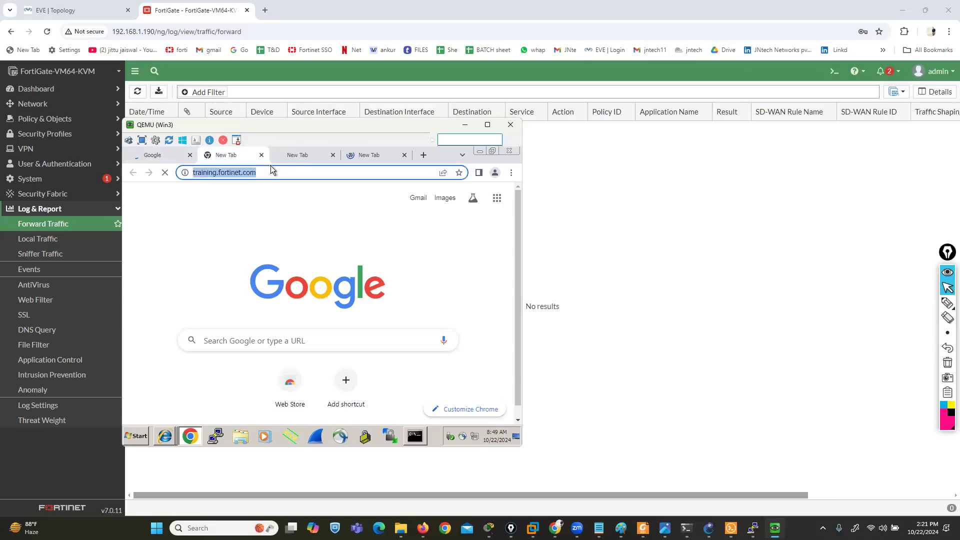
key("Return")
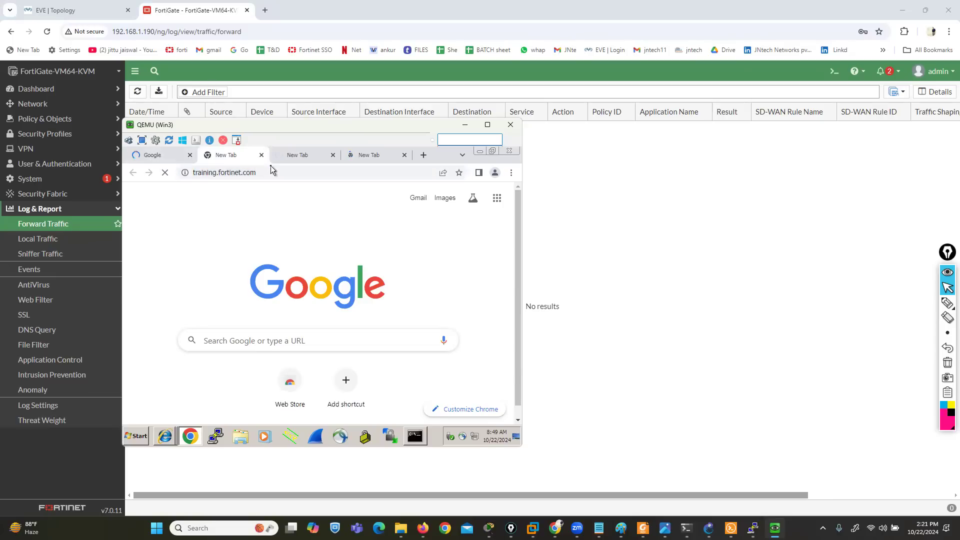
left_click(155, 141)
left_click(598, 154)
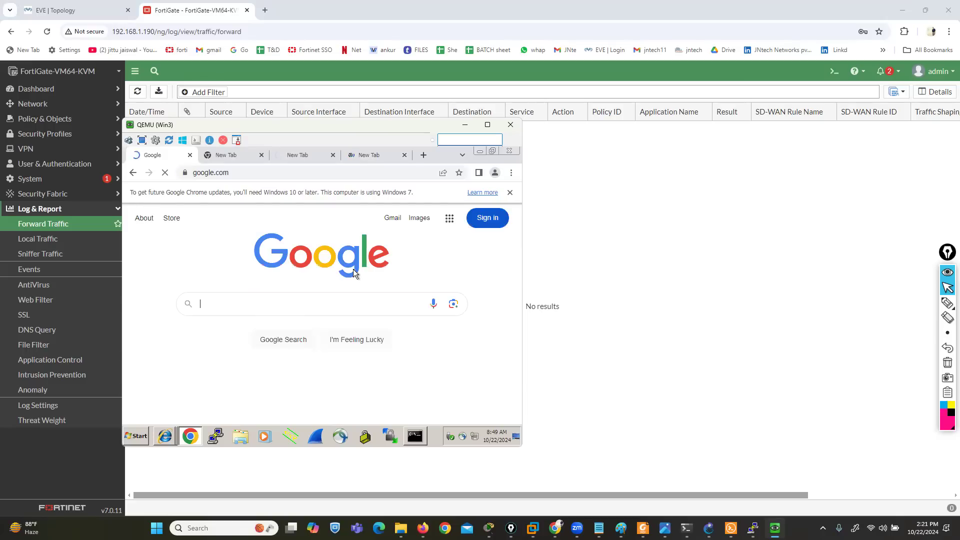
left_click(373, 158)
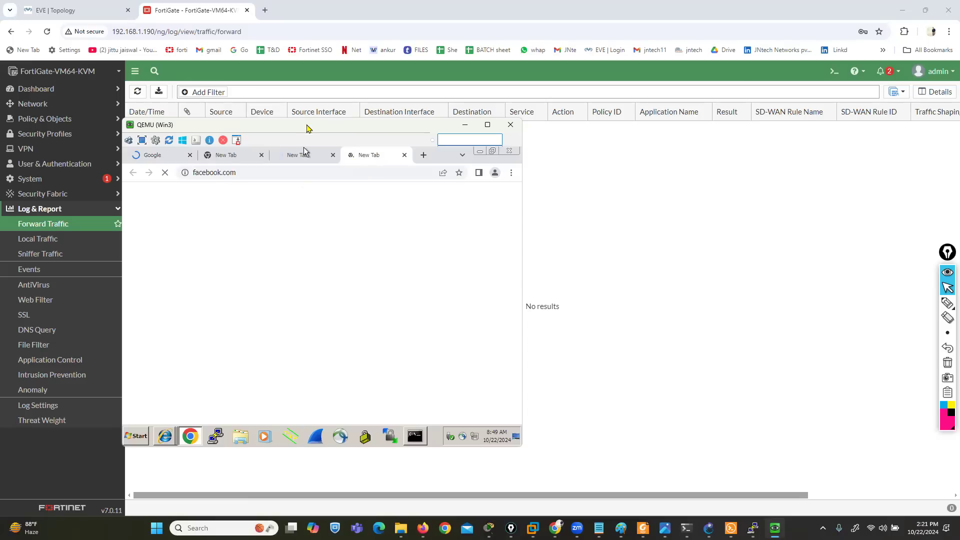
left_click_drag(307, 128, 238, 140)
left_click(323, 184)
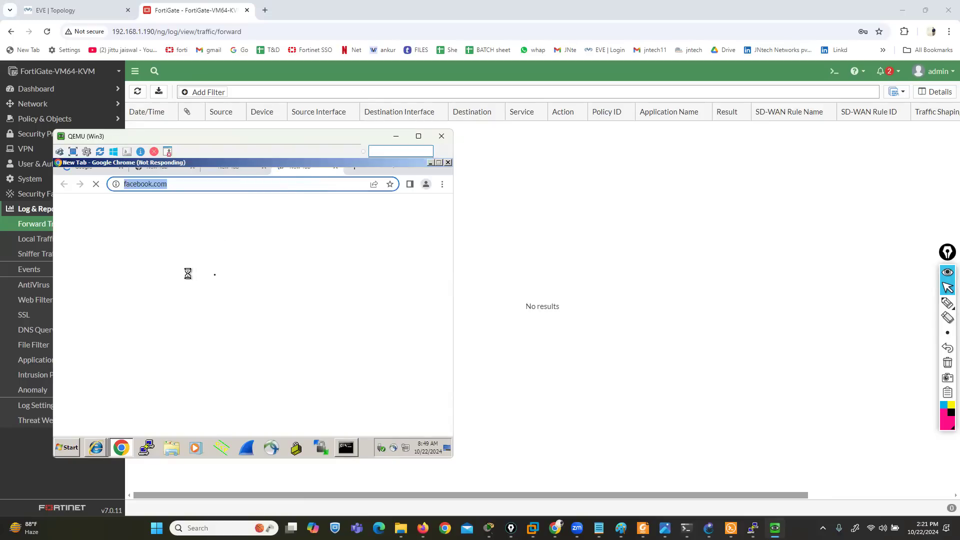
Return to the FortiGate page and refresh the Forward Traffic log
left_click(602, 305)
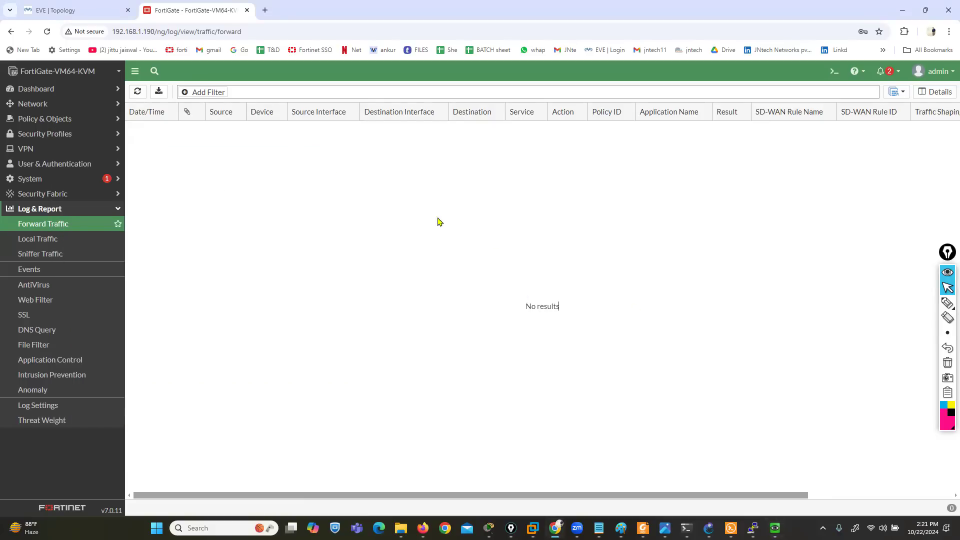
left_click(138, 91)
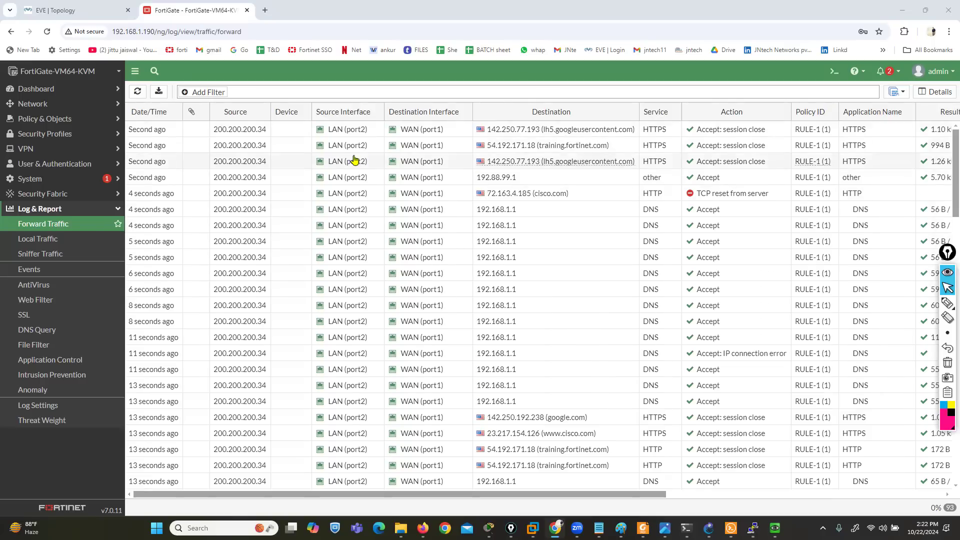
Mark the log's date/time, source, destination, service, interface and policy ID entries with the pink annotation pen
mouse_move(947, 308)
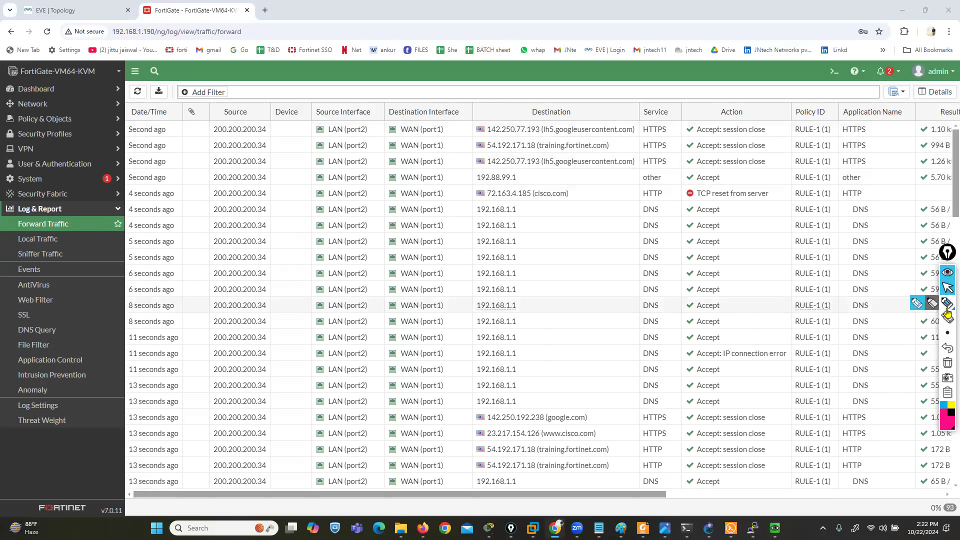
left_click(916, 305)
mouse_move(166, 101)
left_mouse_down()
mouse_move(106, 160)
mouse_move(111, 260)
mouse_move(182, 210)
left_mouse_up()
left_click_drag(178, 159, 168, 102)
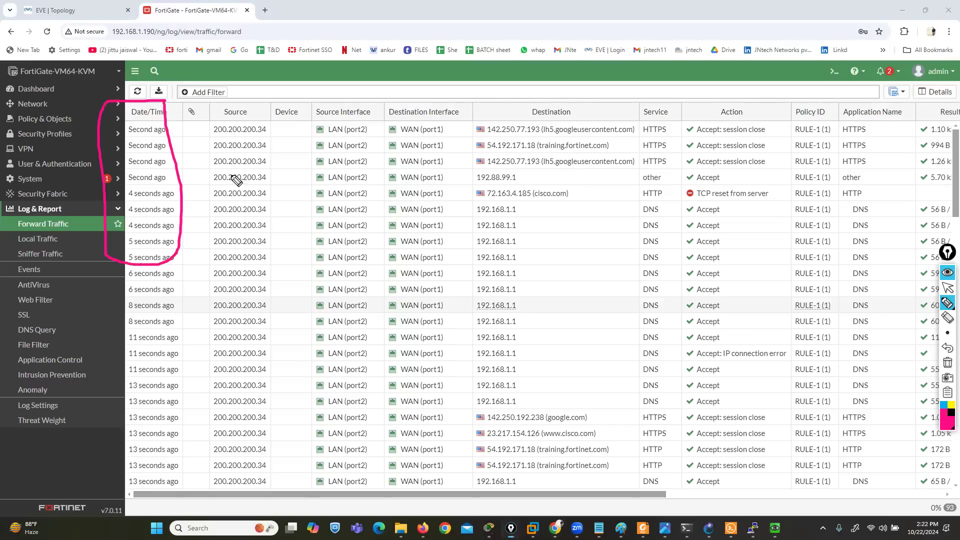
mouse_move(261, 105)
left_mouse_down()
mouse_move(198, 114)
mouse_move(210, 250)
mouse_move(273, 131)
left_mouse_up()
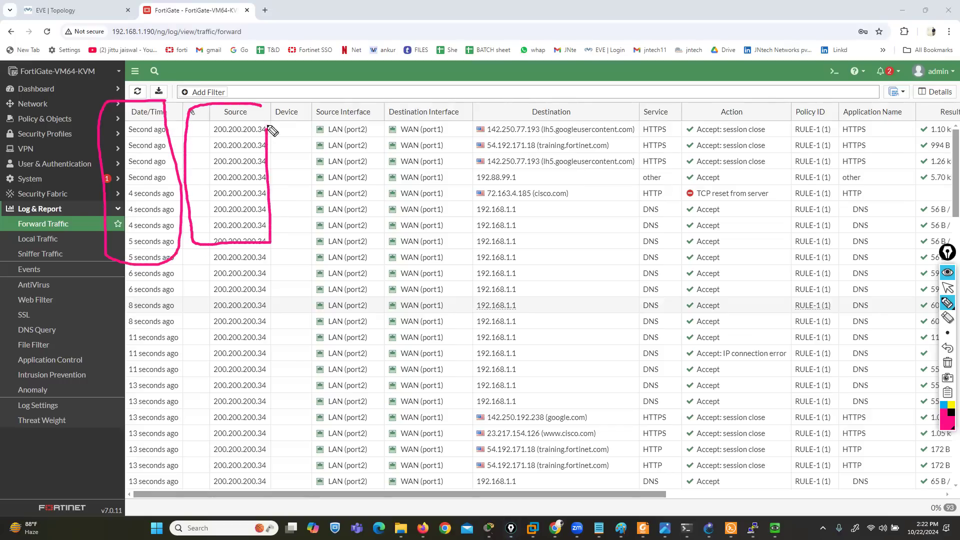
mouse_move(478, 114)
left_mouse_down()
mouse_move(472, 168)
mouse_move(600, 242)
mouse_move(586, 88)
mouse_move(500, 99)
left_mouse_up()
left_click_drag(644, 127, 673, 126)
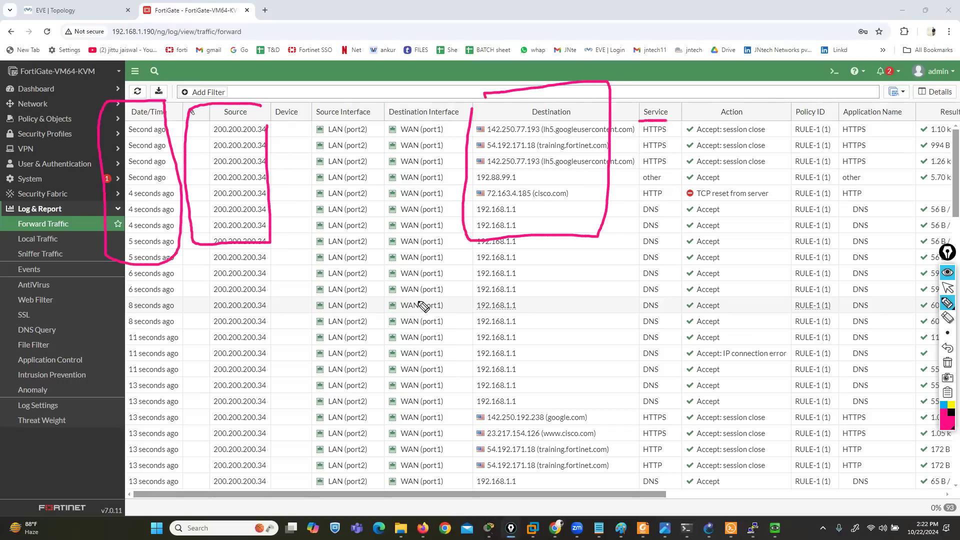
left_click_drag(308, 141, 445, 144)
left_click_drag(799, 142, 831, 142)
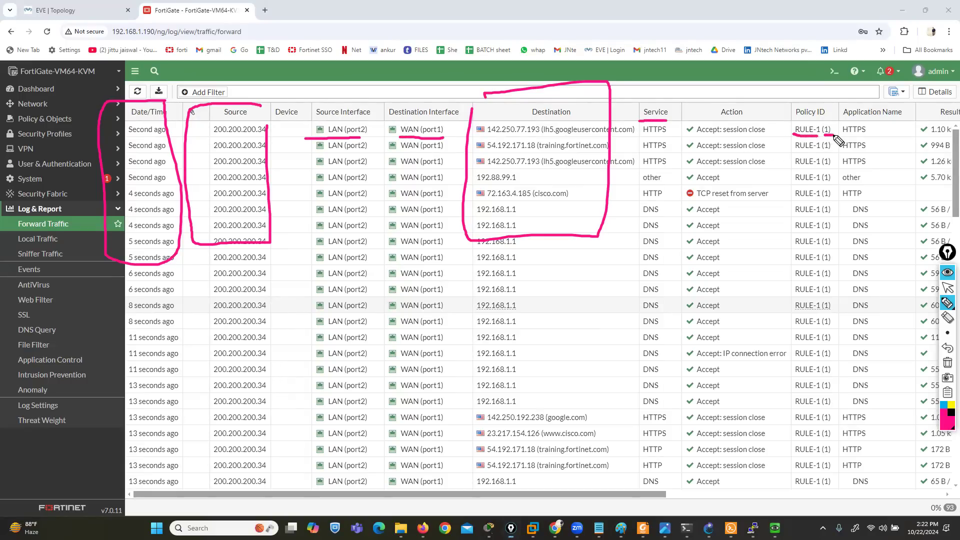
left_click(948, 287)
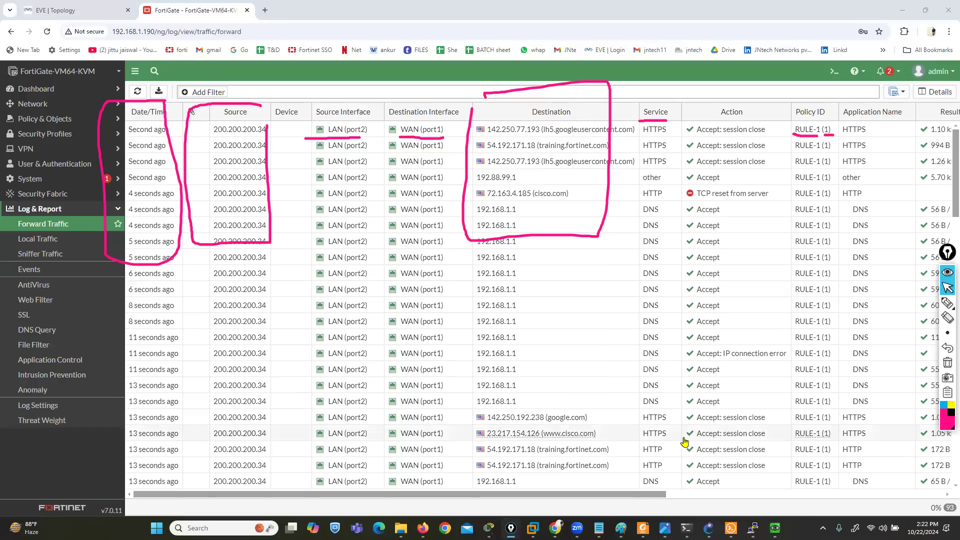
Clear the markings and underline the log's Source Port and Destination Port headings, clearing these marks as well
left_click_drag(655, 494, 945, 488)
left_click(948, 363)
left_click(948, 302)
left_click_drag(826, 120, 906, 120)
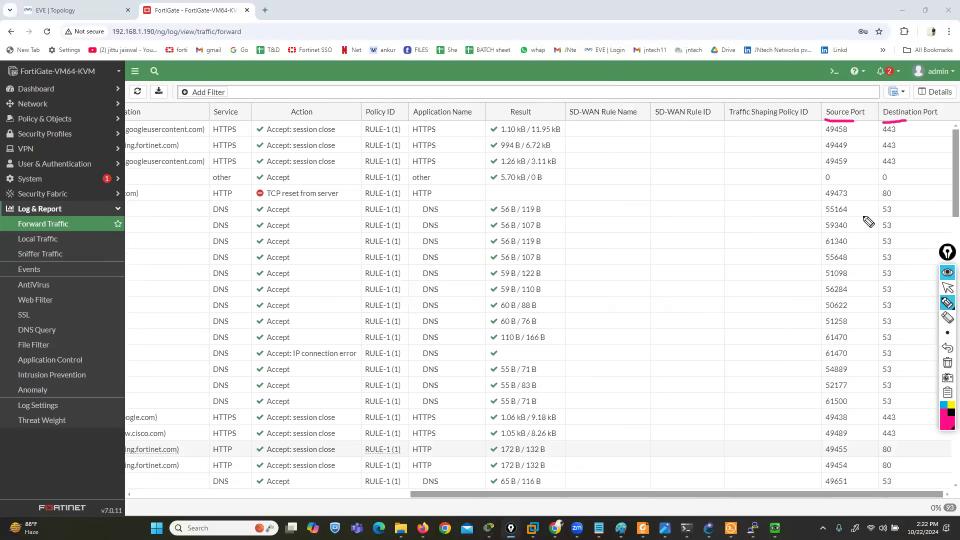
left_click(948, 364)
left_click(948, 288)
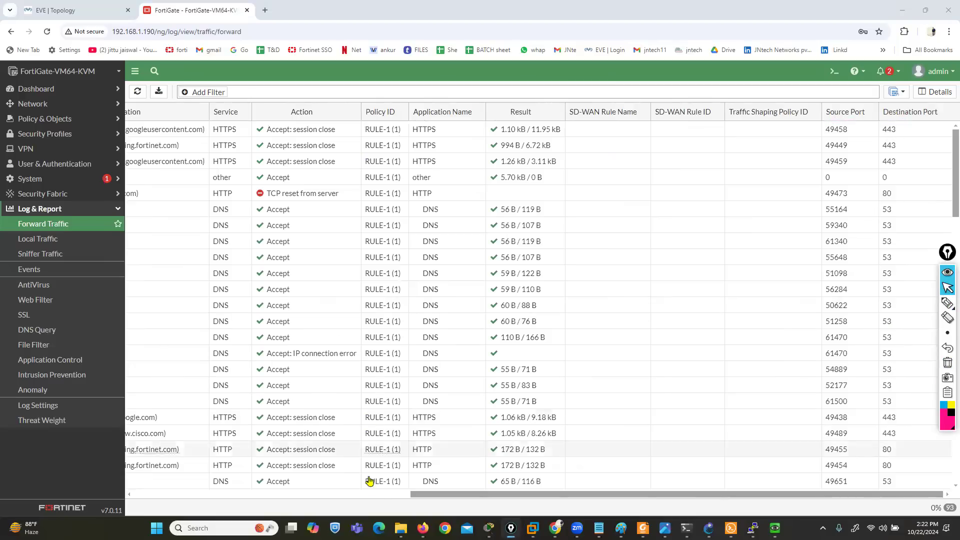
left_click(396, 494)
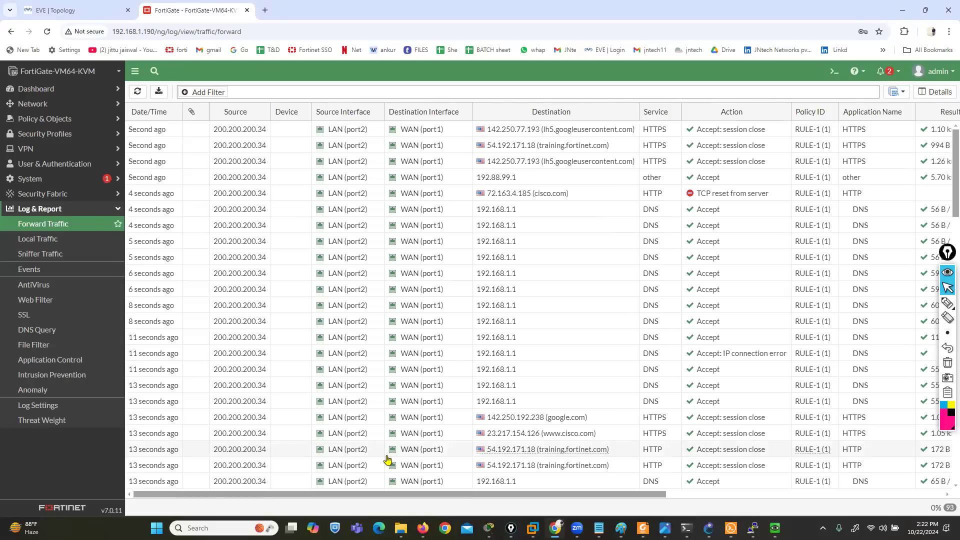
Stop the running ping to 8.8.8.8 on Win3 and open Network Connections with ncpa.cpl
left_click(774, 528)
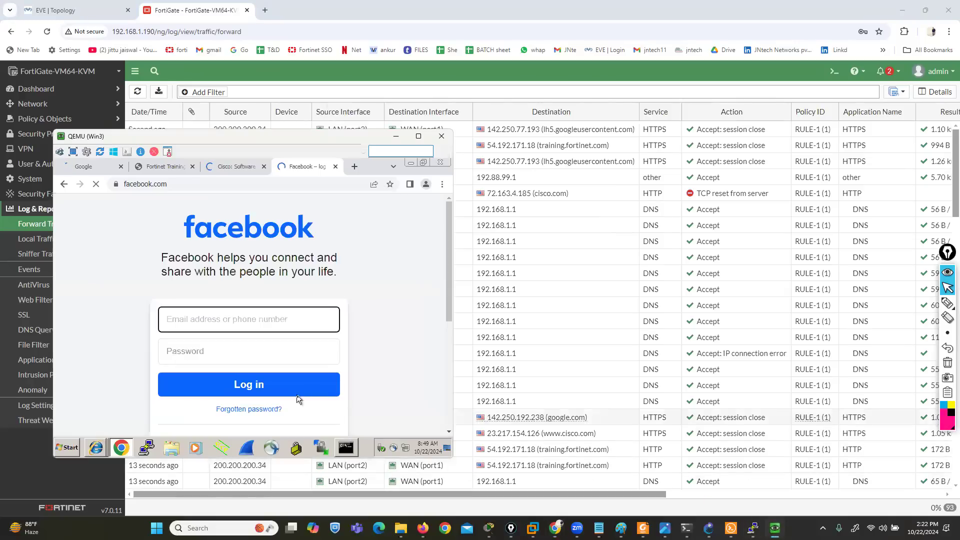
left_click(336, 450)
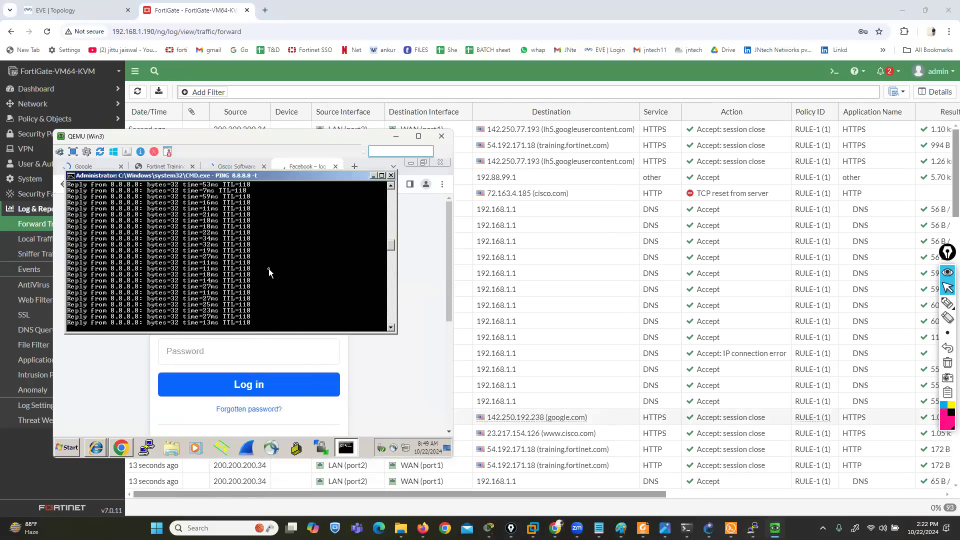
key("ctrl+c")
type("ncpa.cpl")
key("Return")
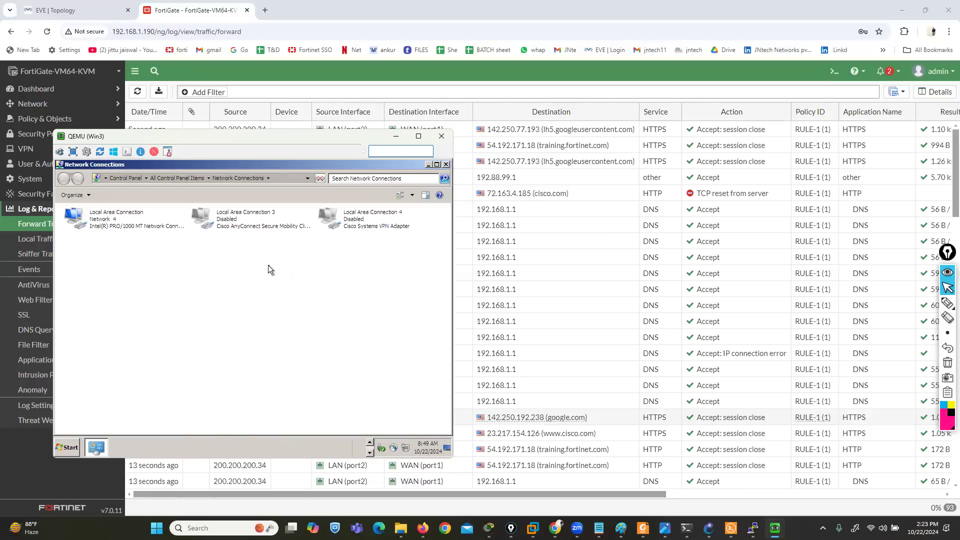
Disable the Local Area Connection adapter on Win3
left_click(129, 220)
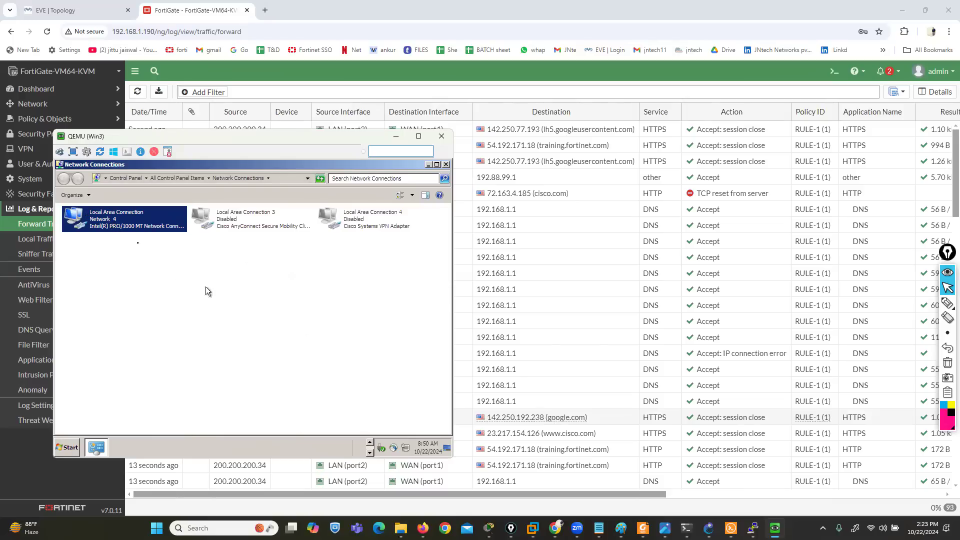
right_click(100, 226)
left_click(100, 226)
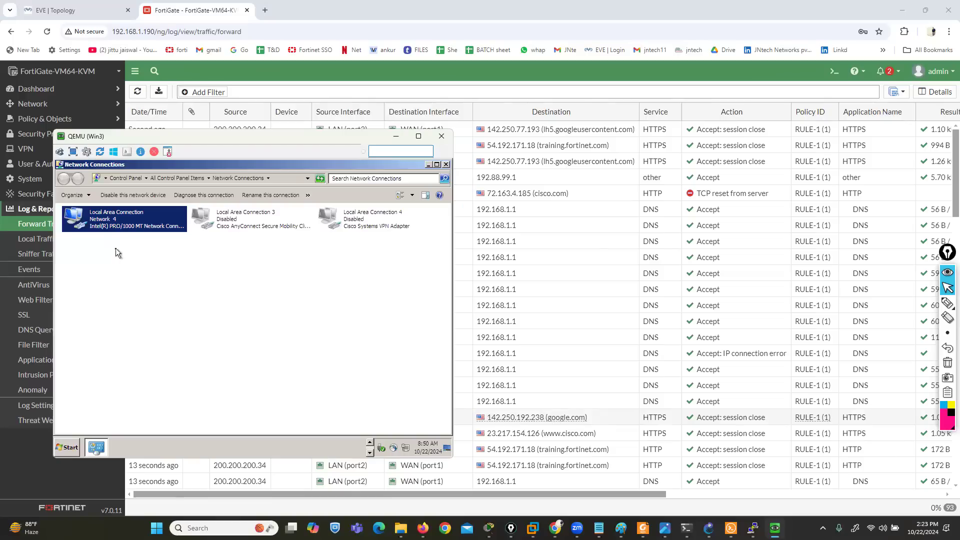
Set the IPv4 address of Win3's Local Area Connection to 200.200.200.47
right_click(102, 227)
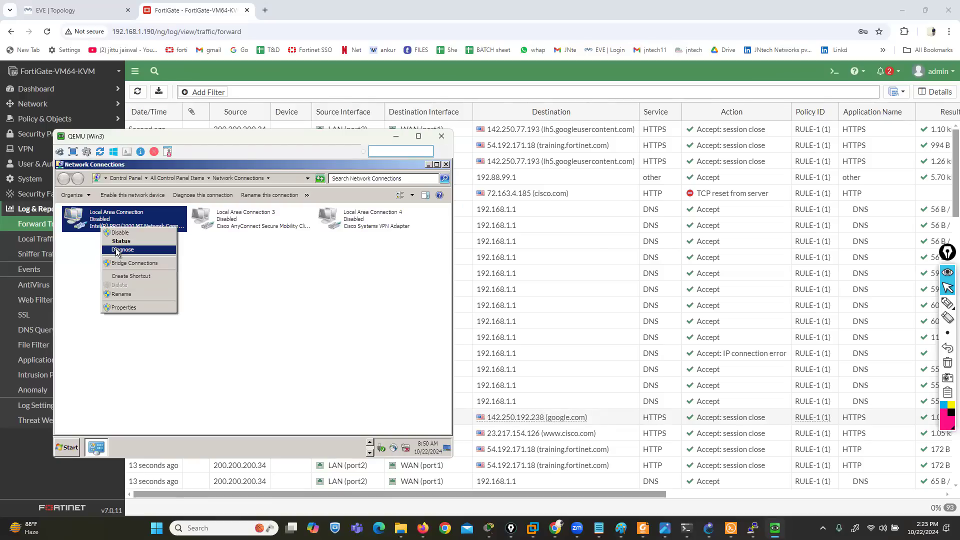
left_click(126, 308)
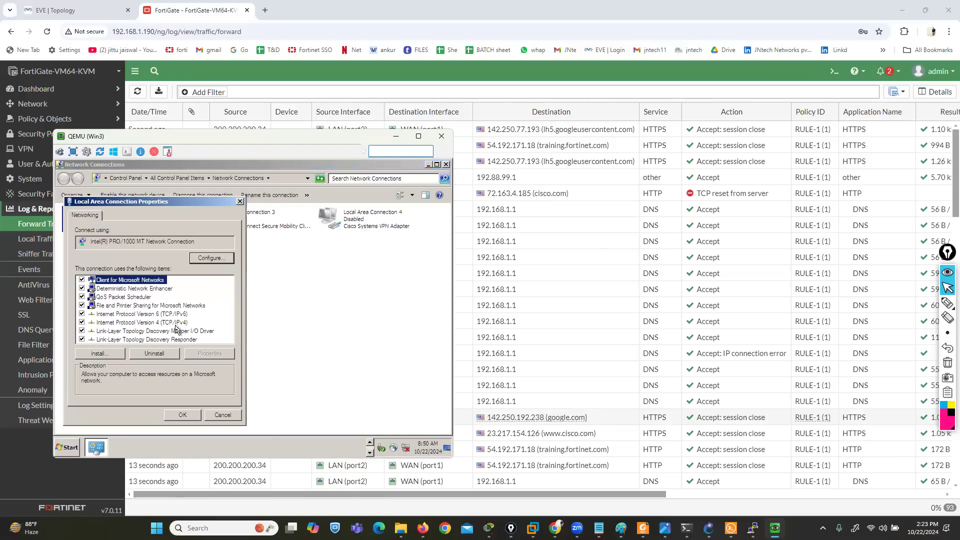
left_click(172, 323)
left_click(220, 354)
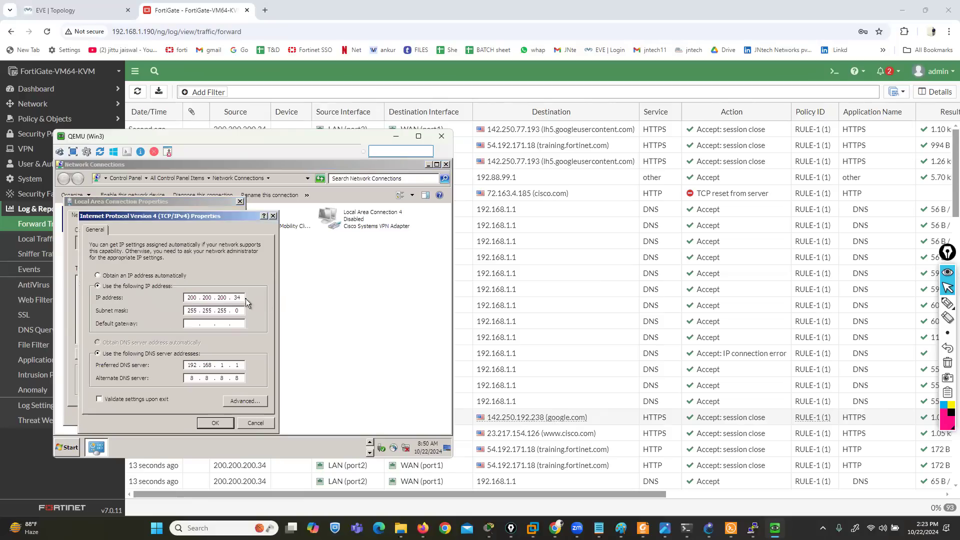
left_click(242, 300)
key("BackSpace")
key("BackSpace")
type("47")
Set the connection's default gateway to 200.200.200.1 and save the IPv4 and adapter properties
key("Tab")
key("Tab")
type("200 . 200 . 200 . 1")
left_click(215, 424)
left_click(175, 417)
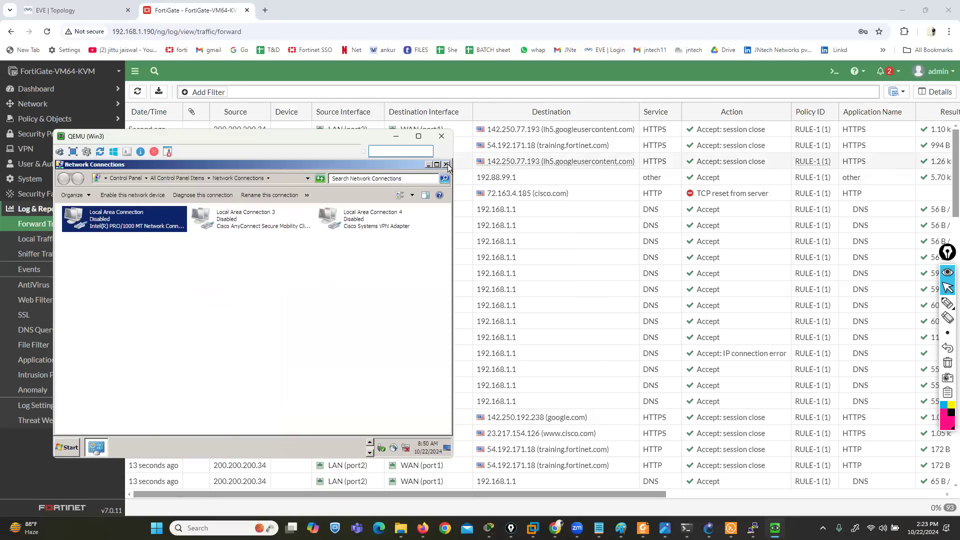
Close and reopen Network Connections with ncpa.cpl, enable Local Area Connection, and refresh the adapter view
left_click(447, 164)
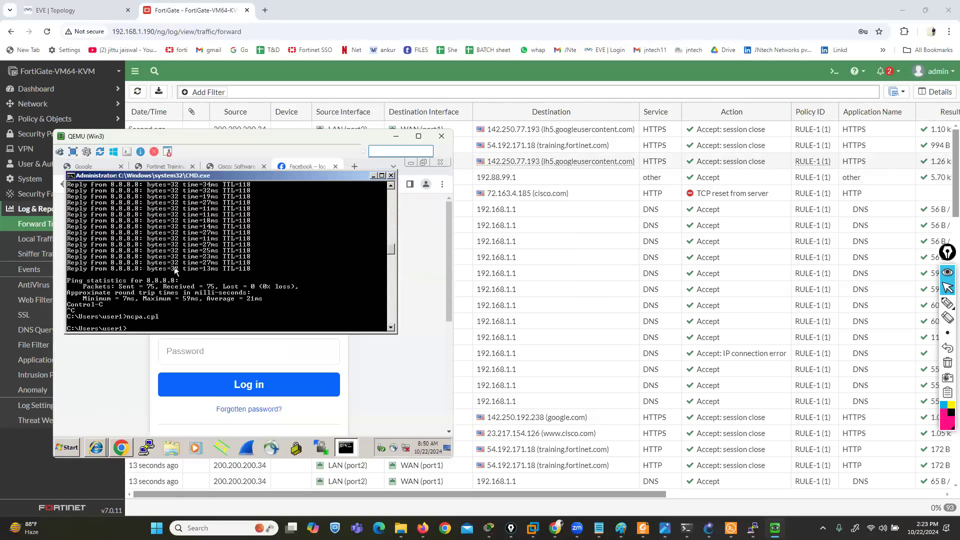
key("Up")
key("Return")
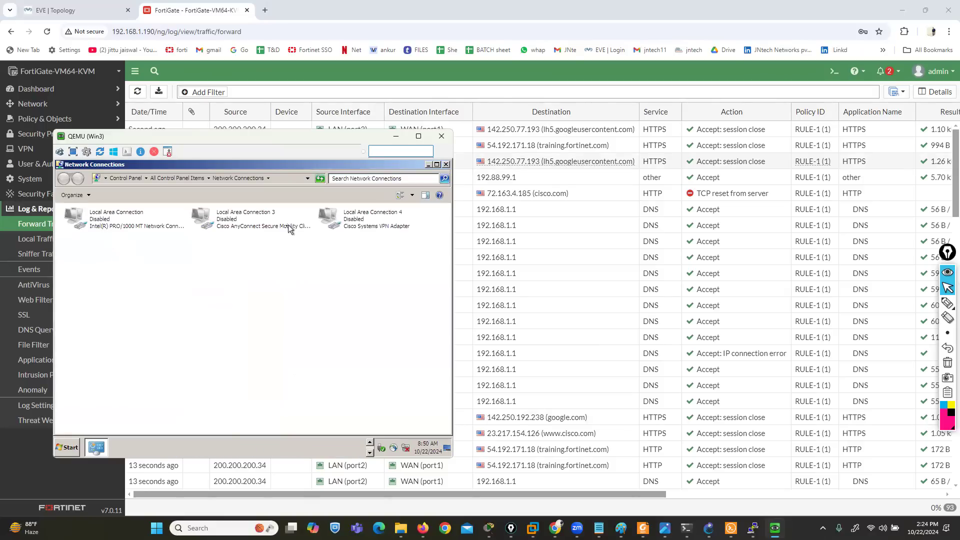
right_click(110, 223)
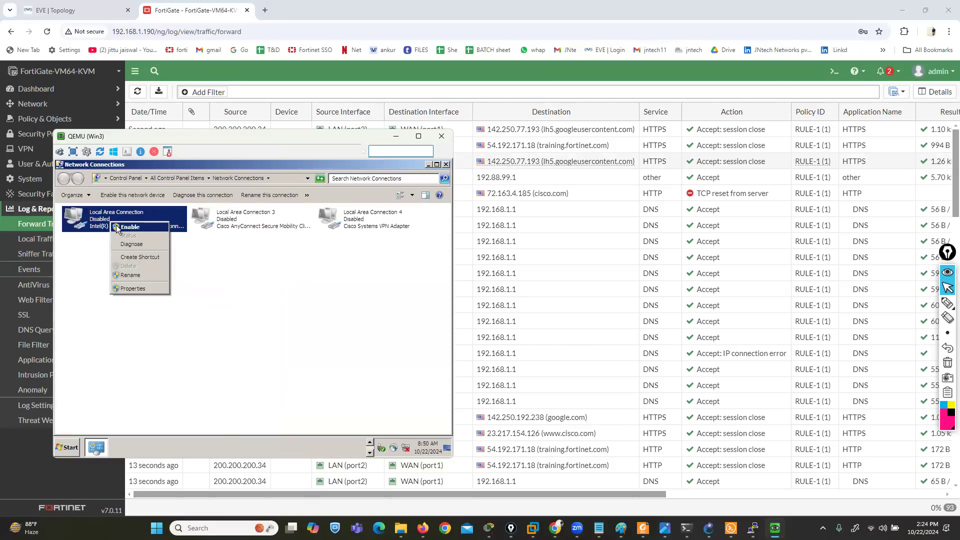
left_click(129, 227)
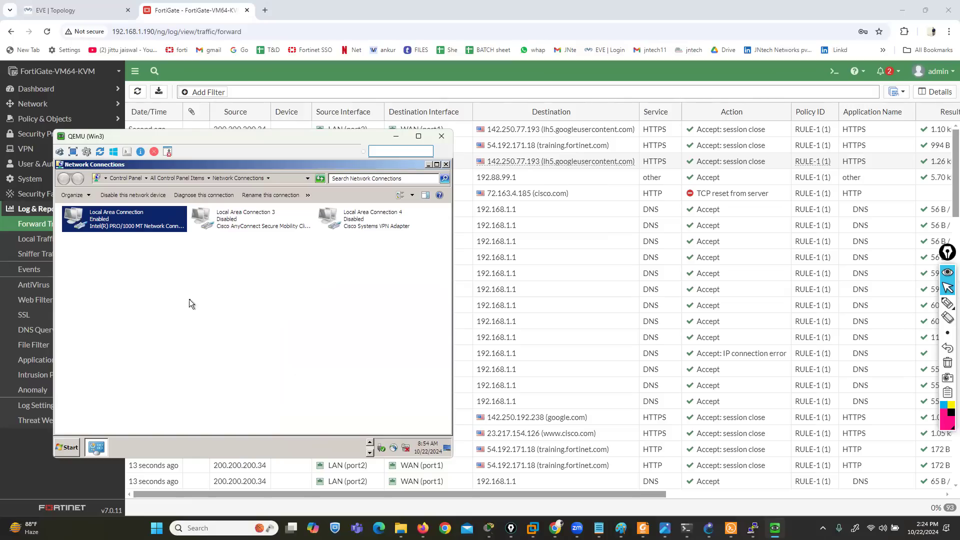
right_click(190, 299)
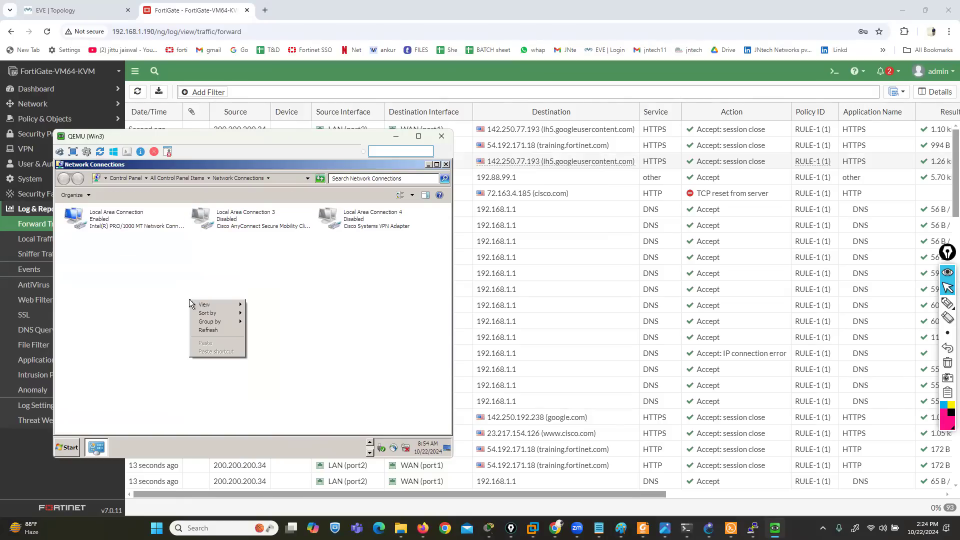
left_click(202, 330)
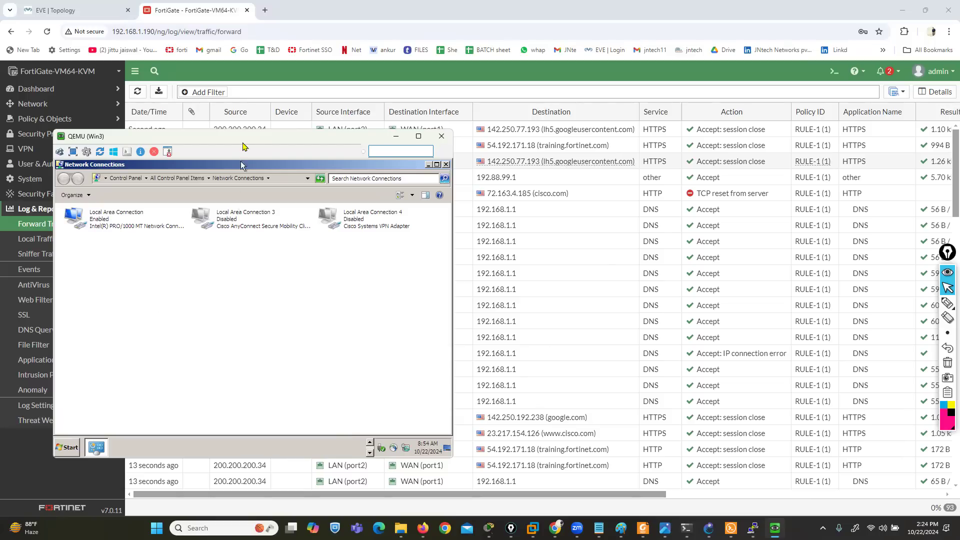
Close both Internet Explorer windows on Win3
left_click_drag(243, 144, 204, 123)
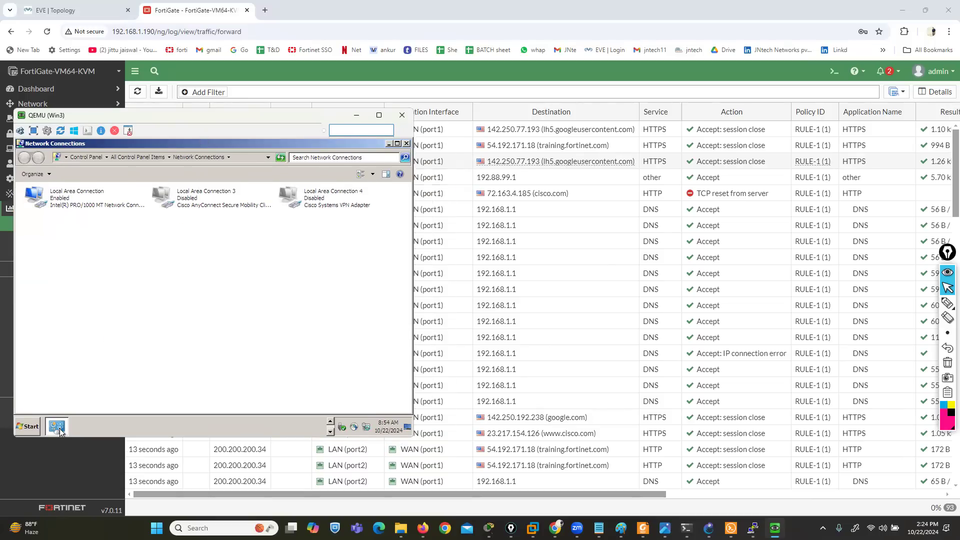
mouse_move(59, 428)
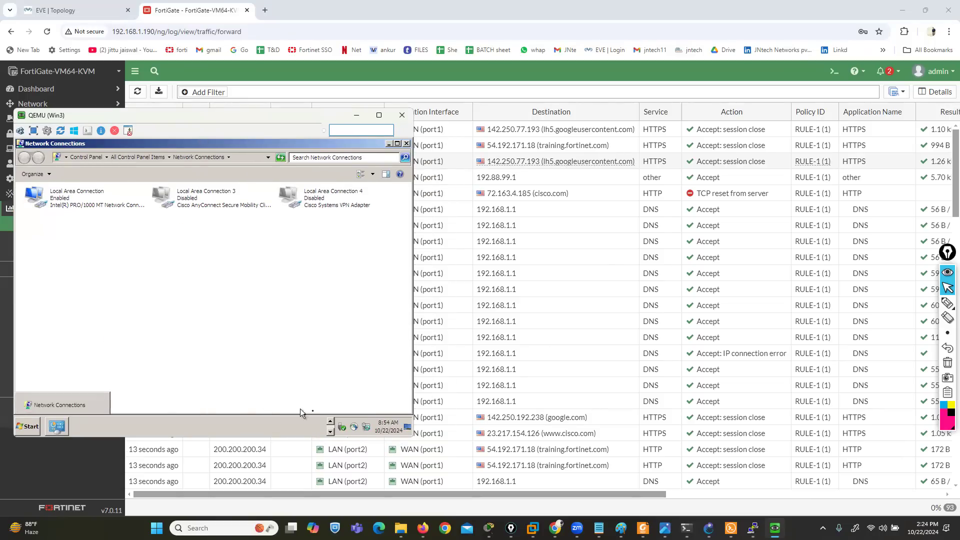
left_click(331, 423)
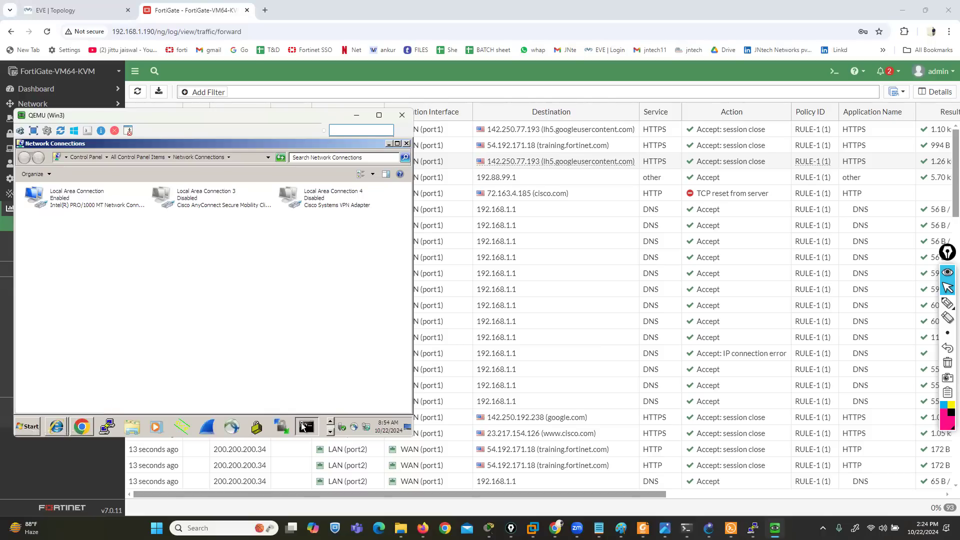
mouse_move(304, 427)
mouse_move(59, 429)
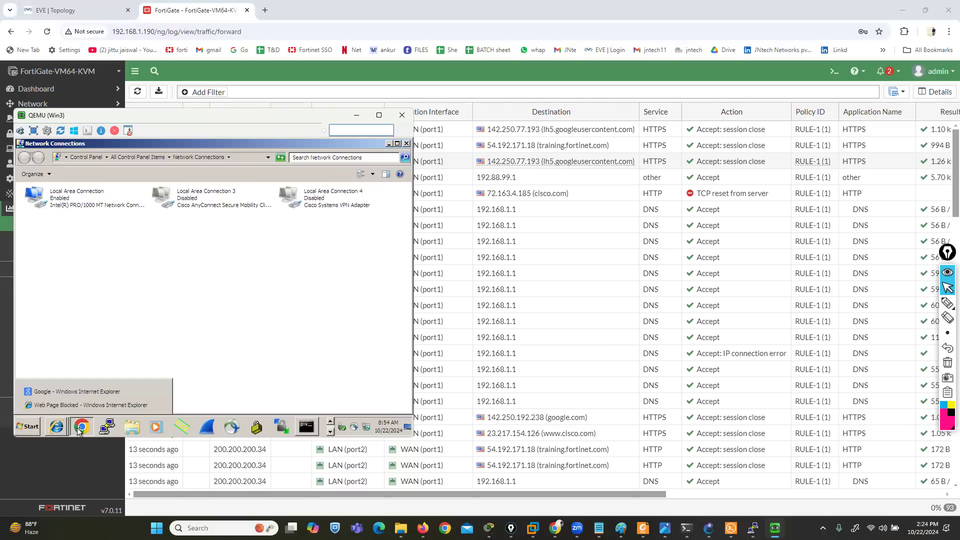
left_click(159, 406)
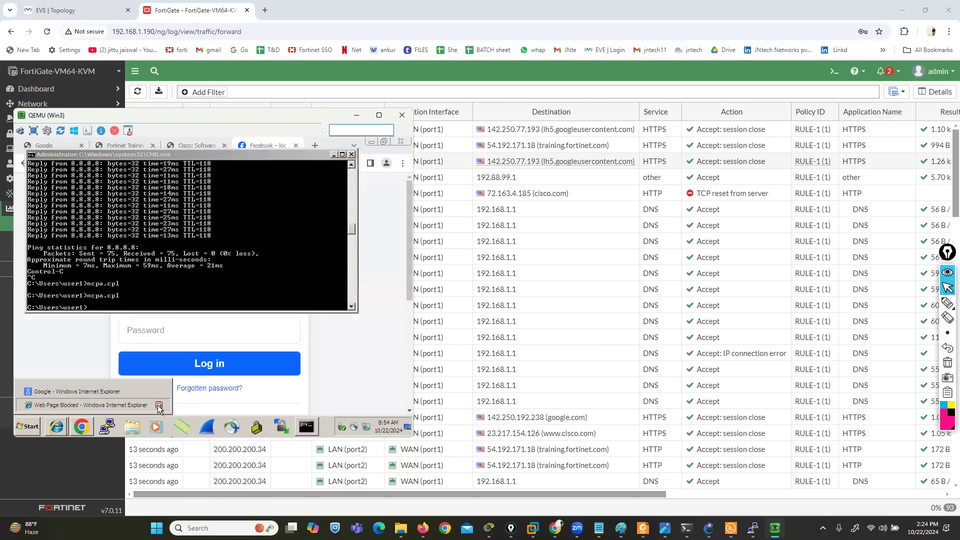
left_click(159, 406)
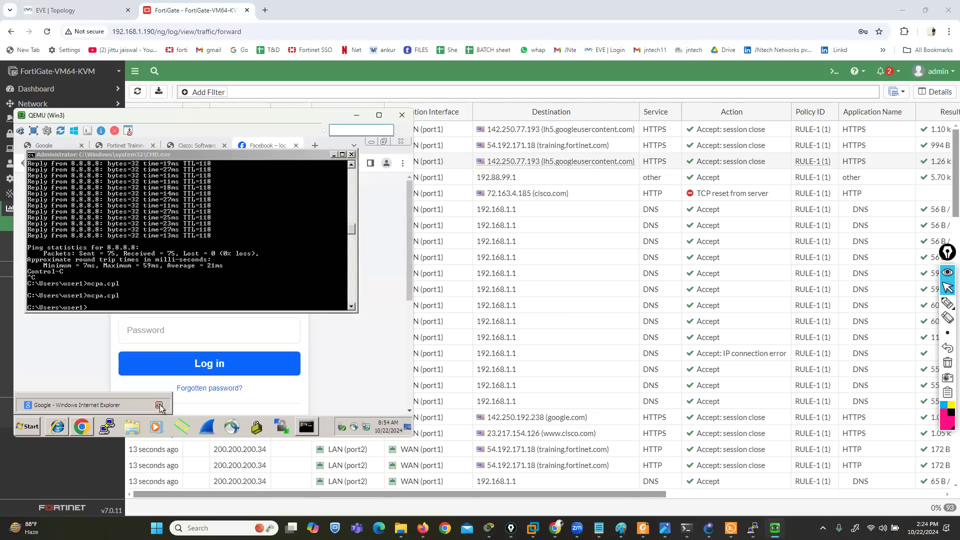
Run ipconfig in Win3's command prompt to check its addressing and ping FACEBOOK.COM
left_click(197, 259)
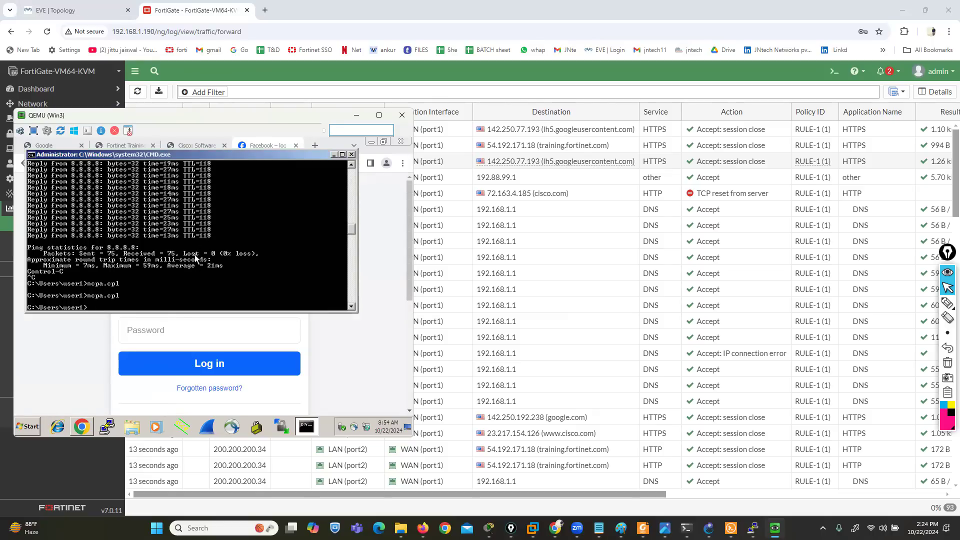
type("ipconfig")
key("Return")
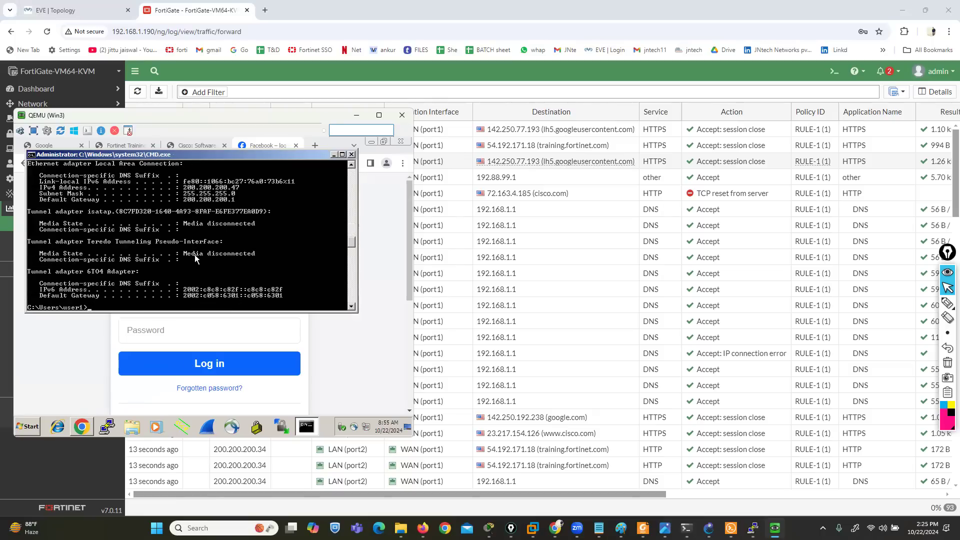
type("p")
key("BackSpace")
type("PING FACEBOOK.COM")
key("Return")
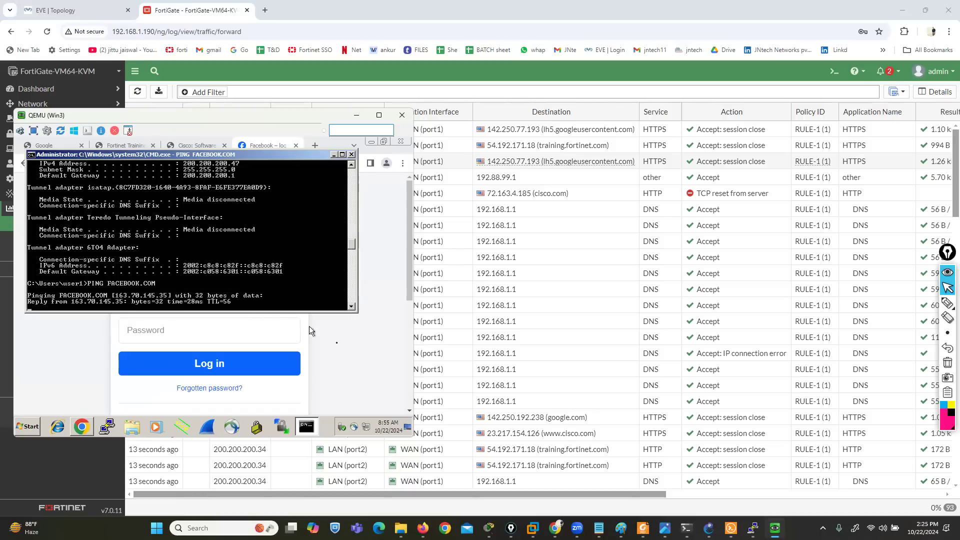
Close the Fortinet, Cisco, Facebook and Google tabs in Win3's Chrome, leaving one new blank tab open
left_click(341, 349)
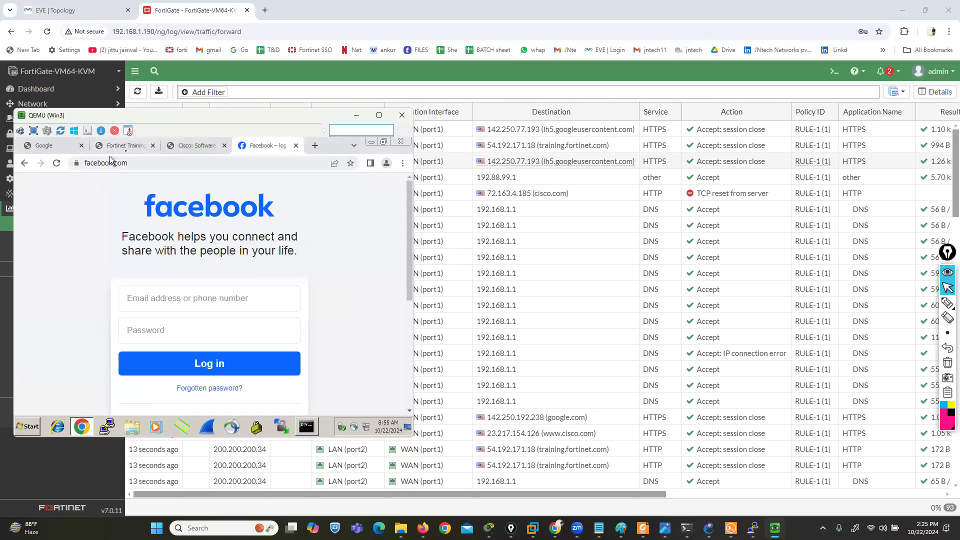
left_click(129, 146)
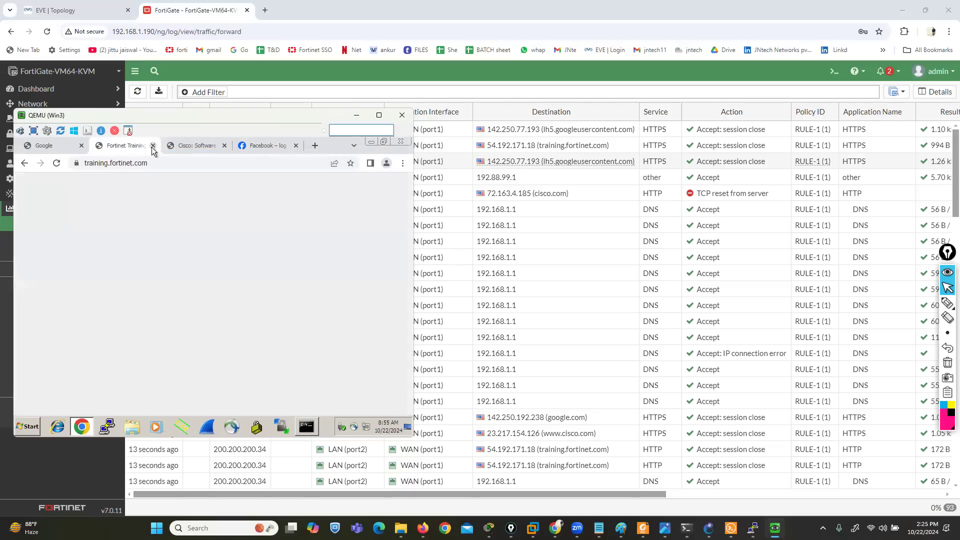
left_click(153, 146)
left_click(153, 146)
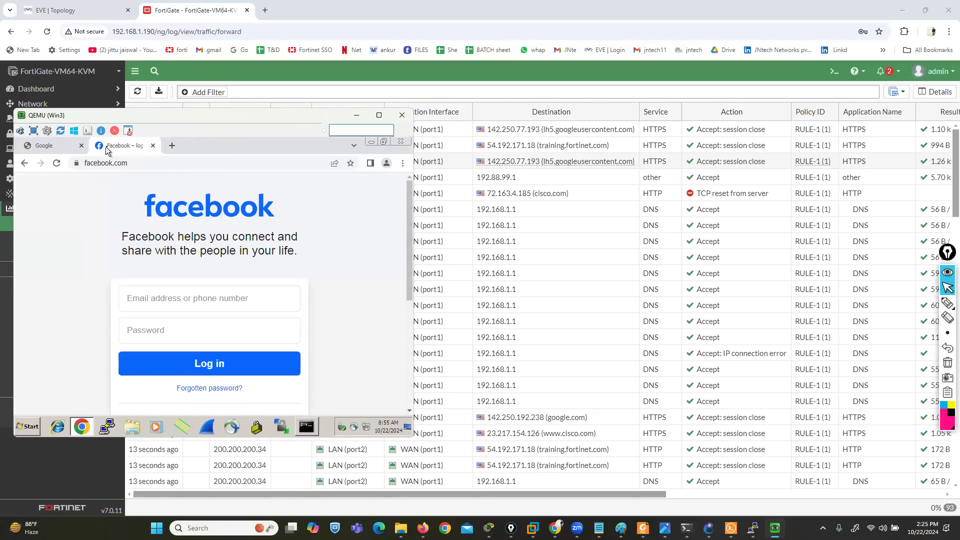
left_click(153, 146)
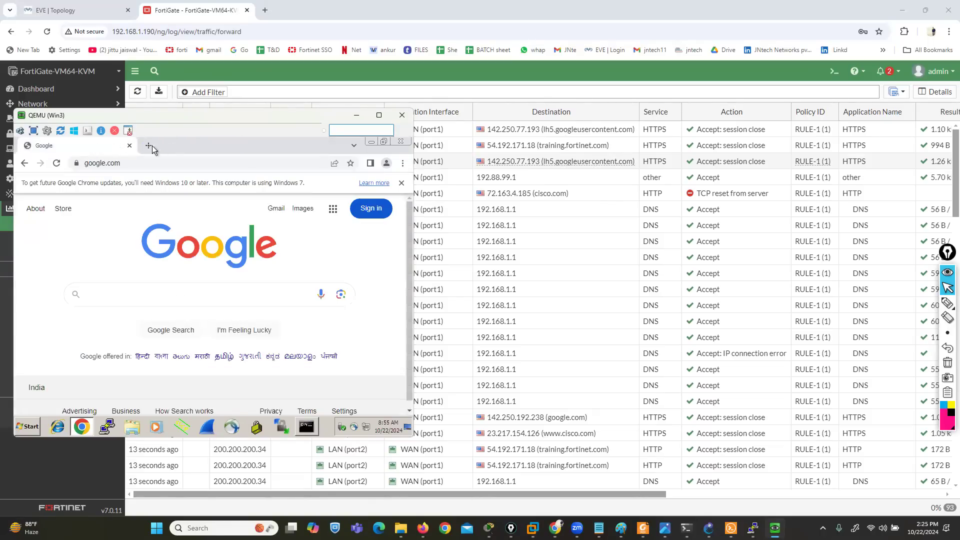
left_click(149, 146)
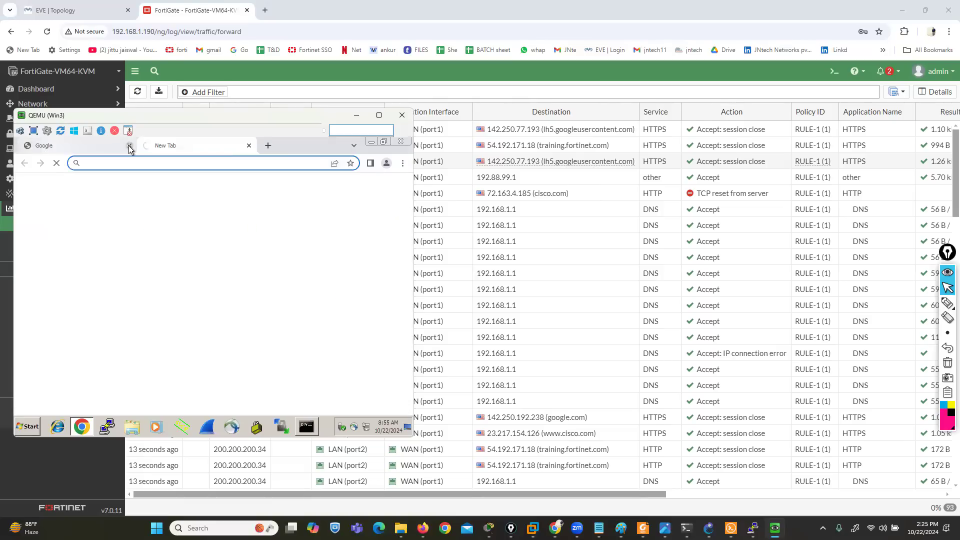
left_click(129, 146)
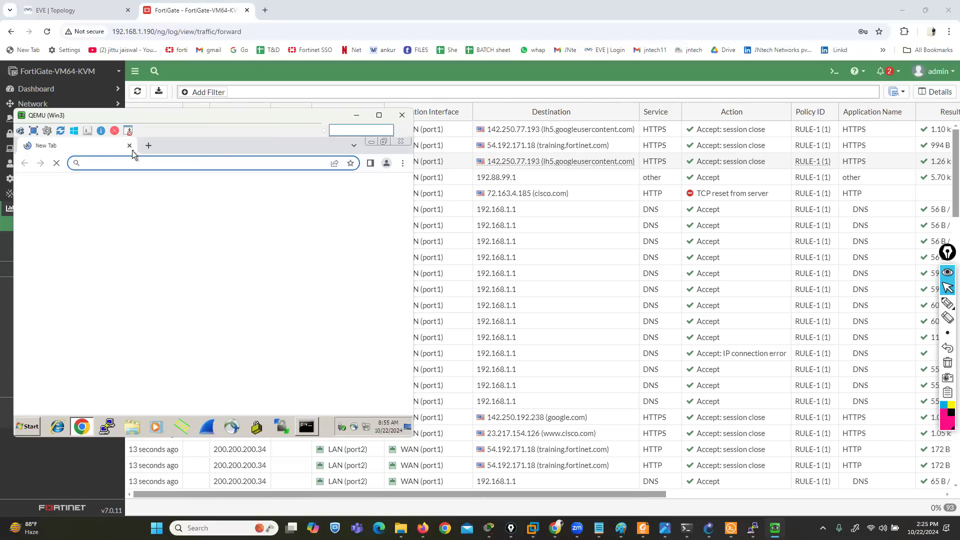
Browse to google.com in the blank tab and to facebook.com in a second tab
type("goo")
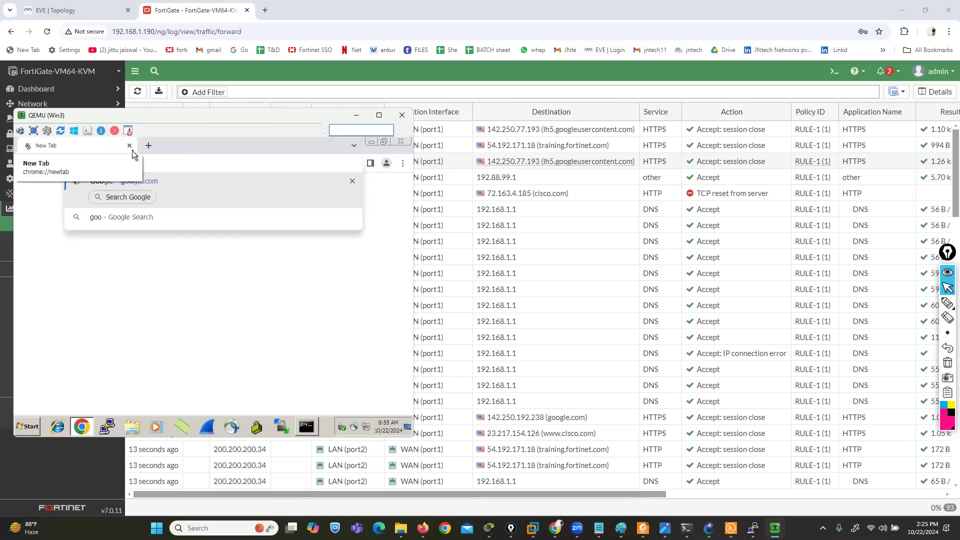
key("Return")
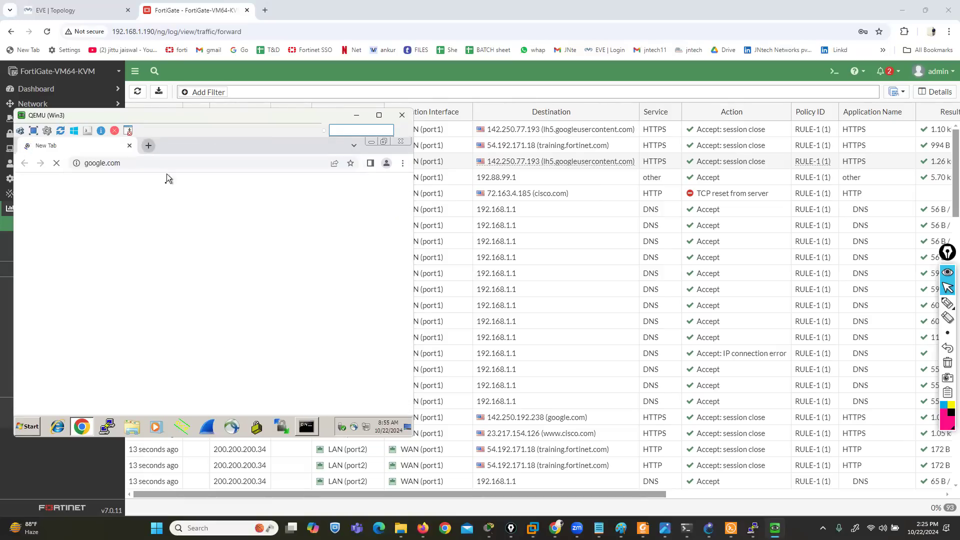
key("ctrl+t")
type("fa")
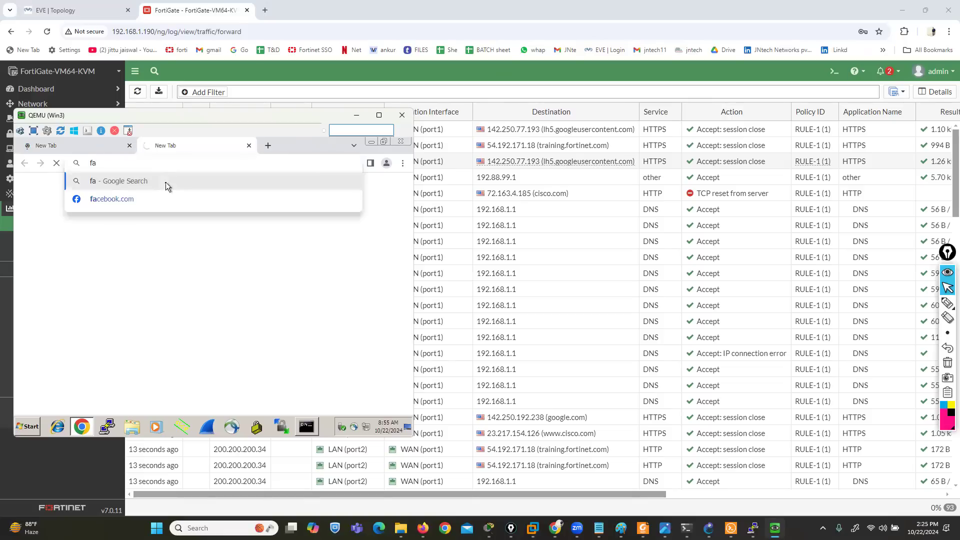
key("Down")
key("Return")
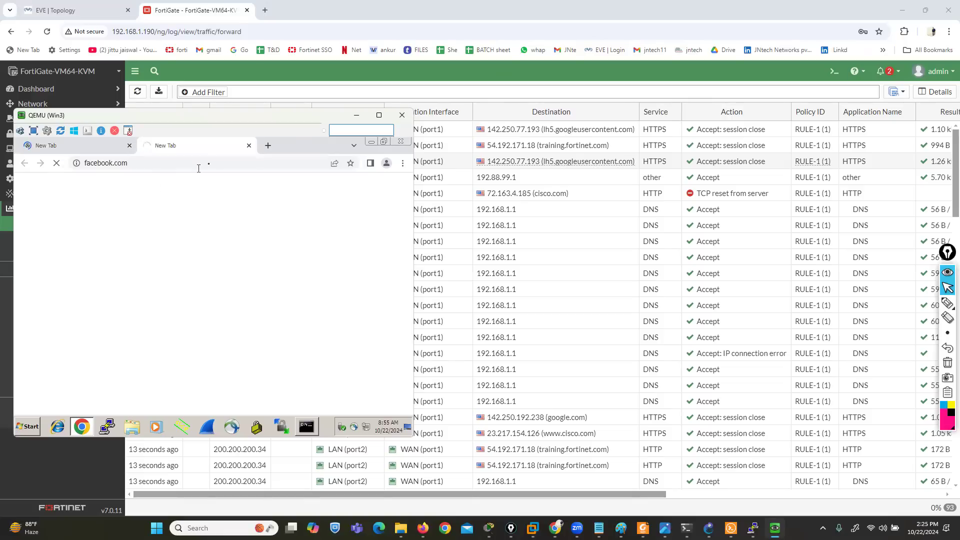
Search Google for "fortinet exam booking" in a new tab
left_click(267, 145)
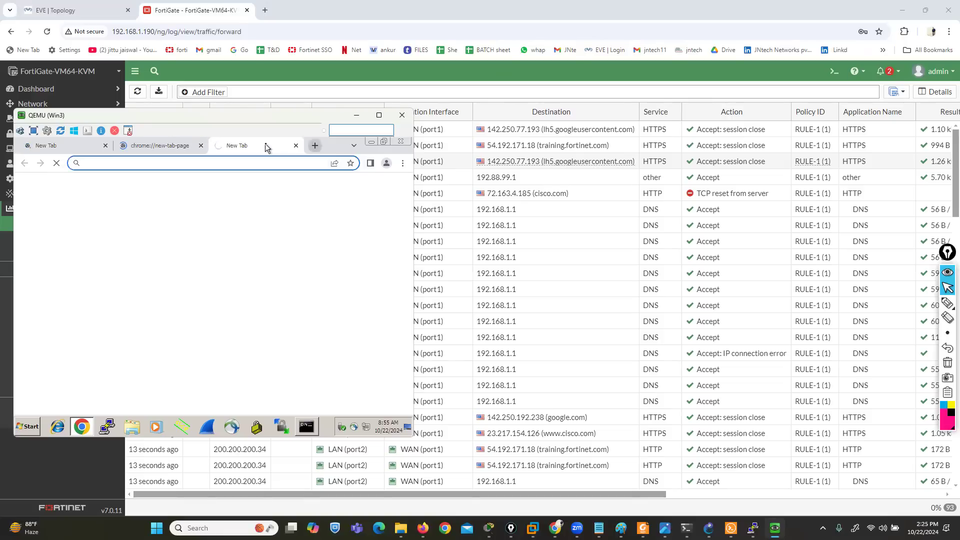
type("f")
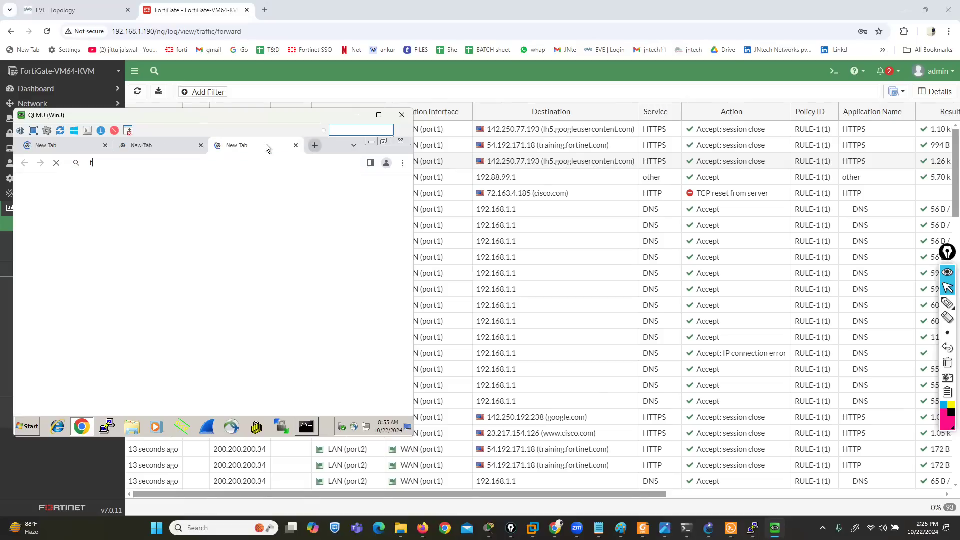
type("ortinet exa")
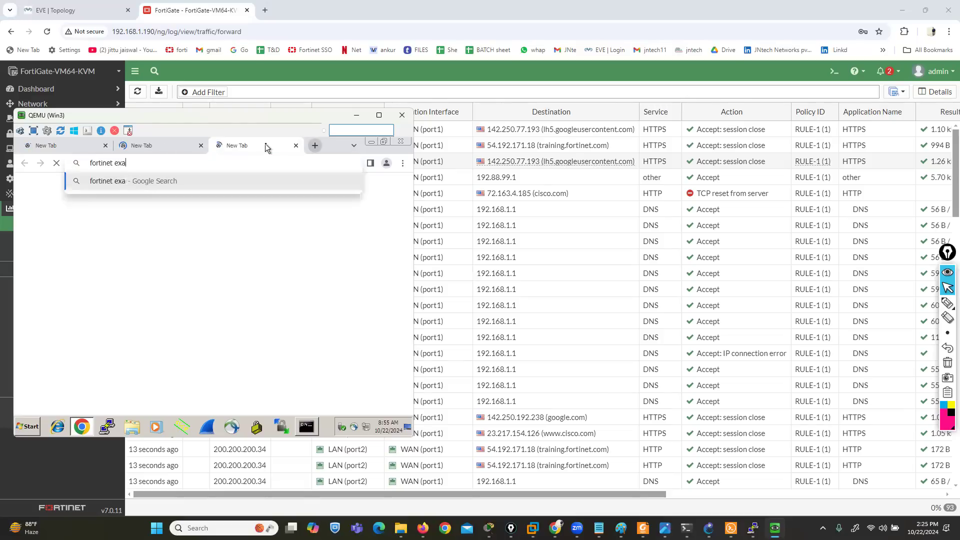
type("m booking")
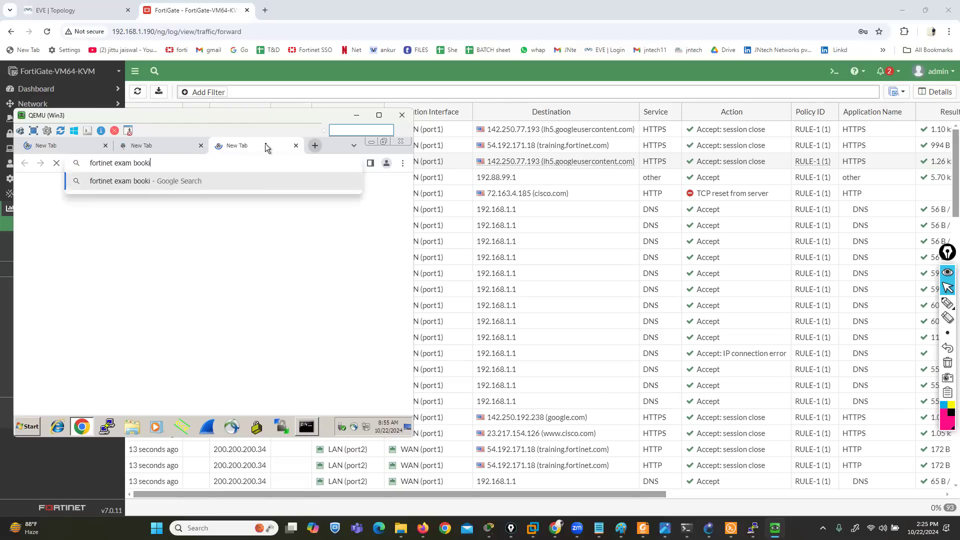
key("Return")
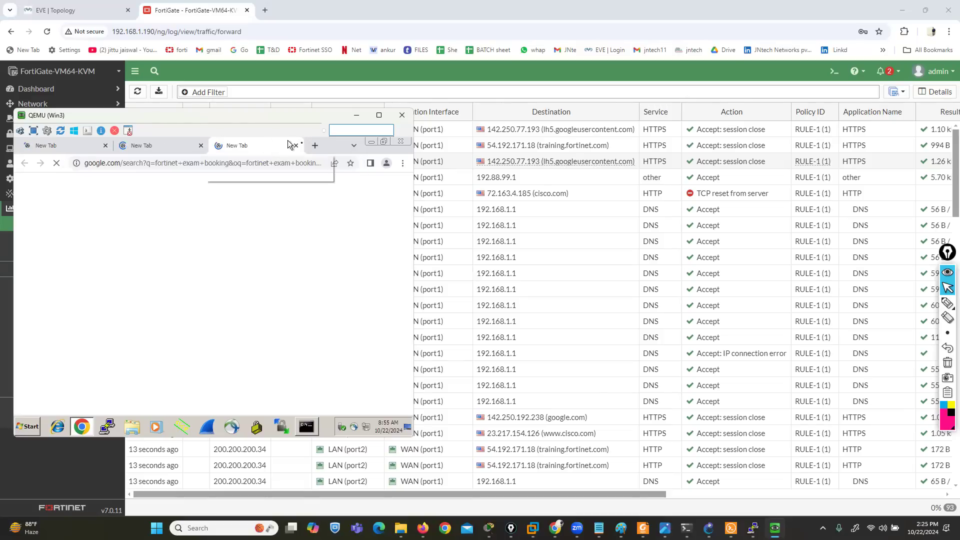
Browse to training.fortinet.com in another new tab
left_click(315, 146)
type("trai")
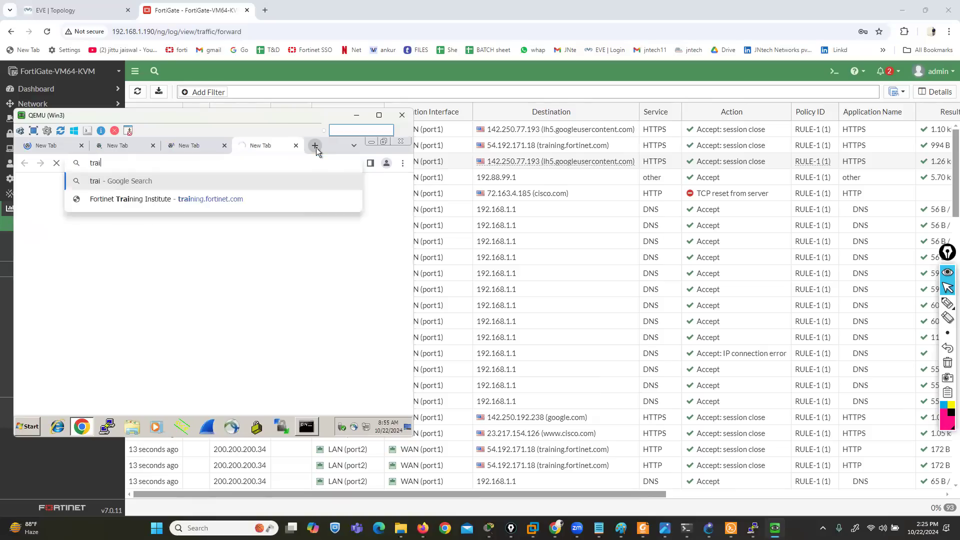
key("Down")
key("Return")
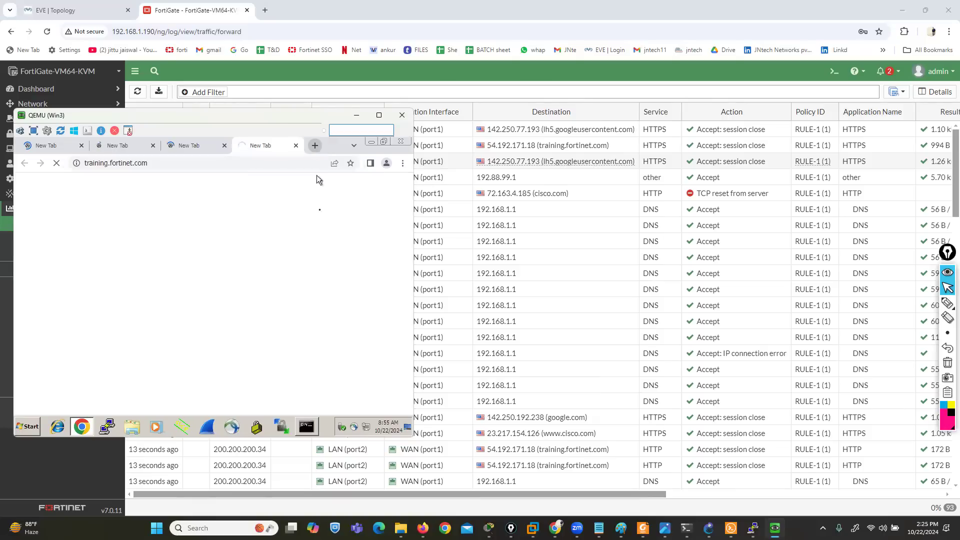
Ping GOOGLE.COM from Win3's command prompt
left_click(306, 427)
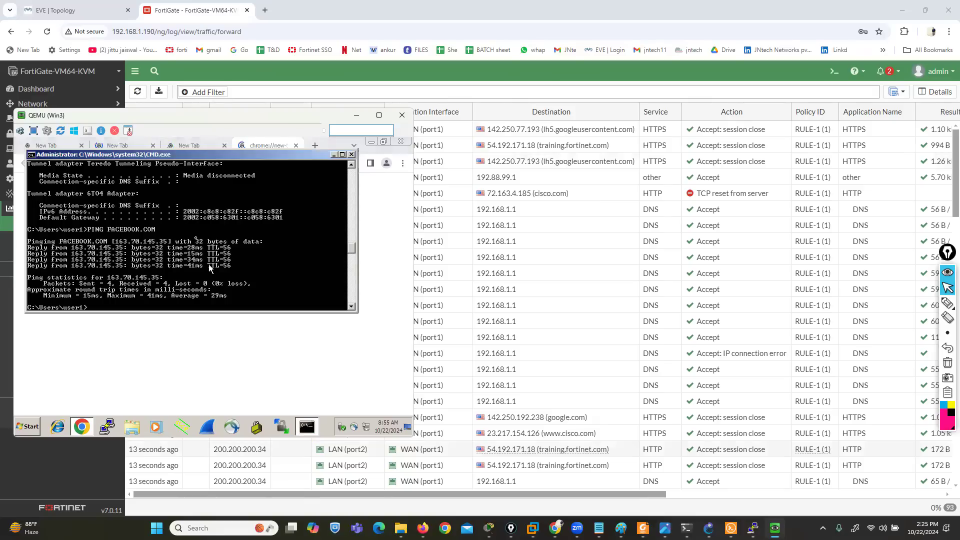
type("PING GOOGLE.COM")
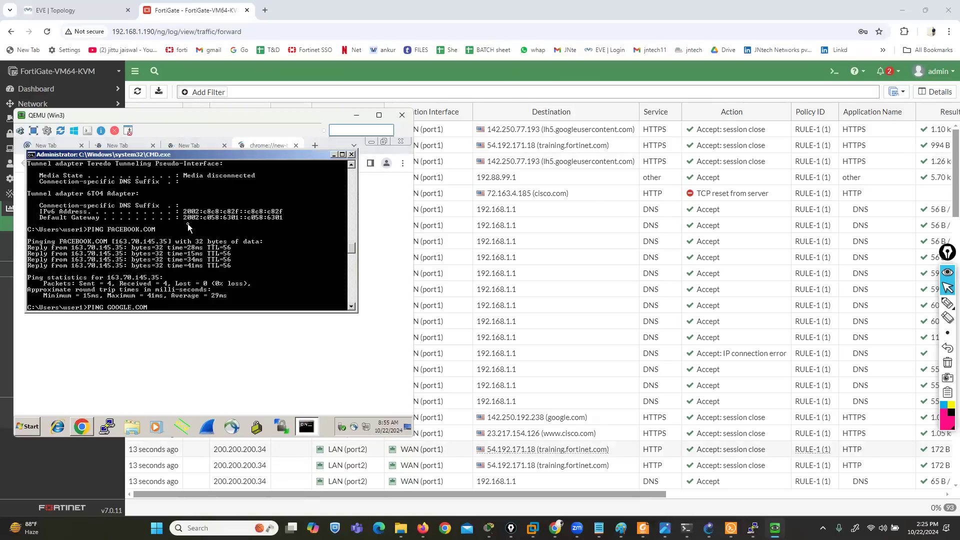
key("Return")
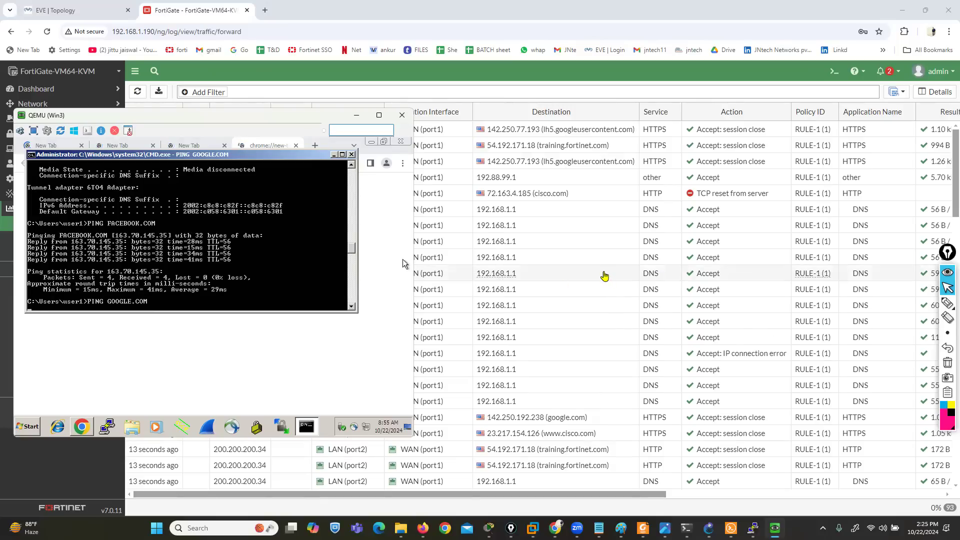
Switch back to the FortiGate web interface and refresh the Forward Traffic log
left_click(604, 276)
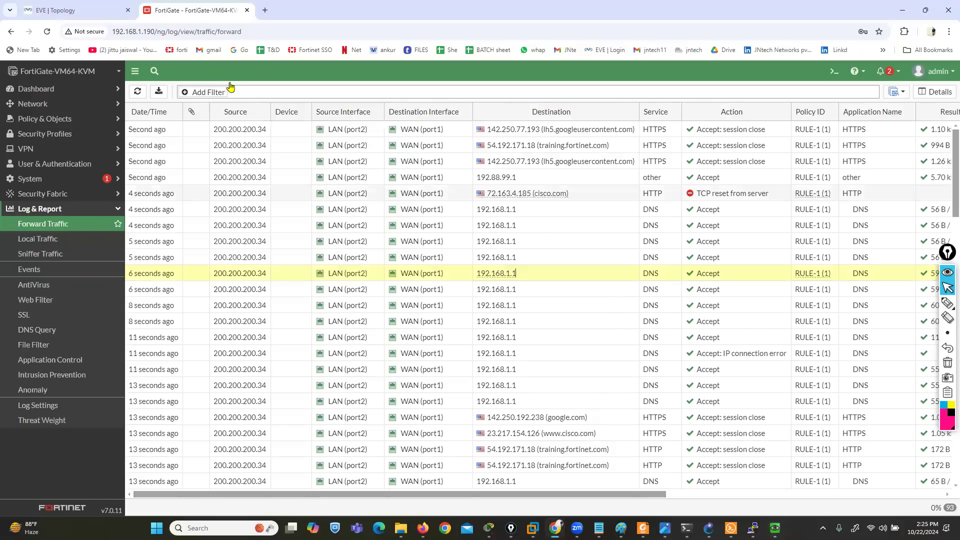
left_click(134, 93)
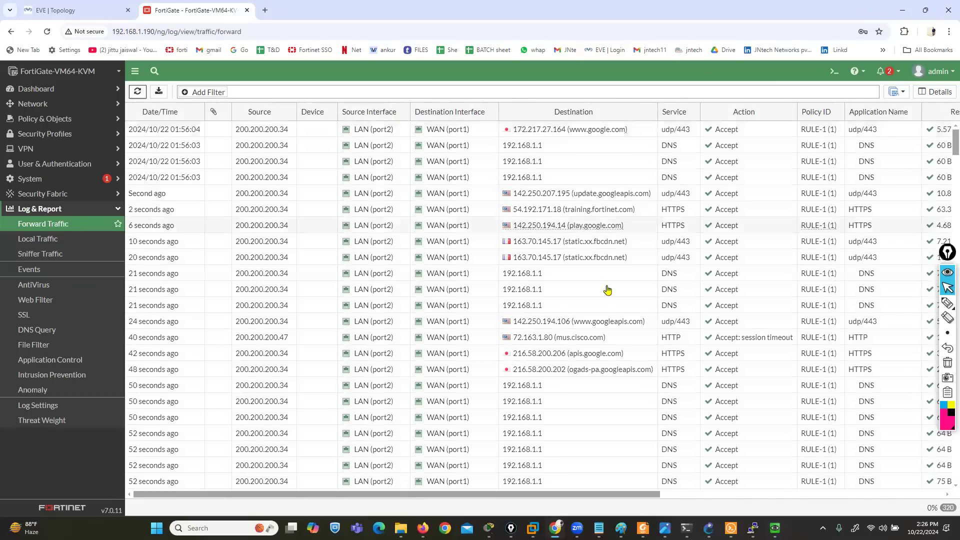
Outline the 200.200.200.47 source entry with the annotation pen, then erase the marking and restore the normal pointer
mouse_move(948, 304)
left_click(916, 305)
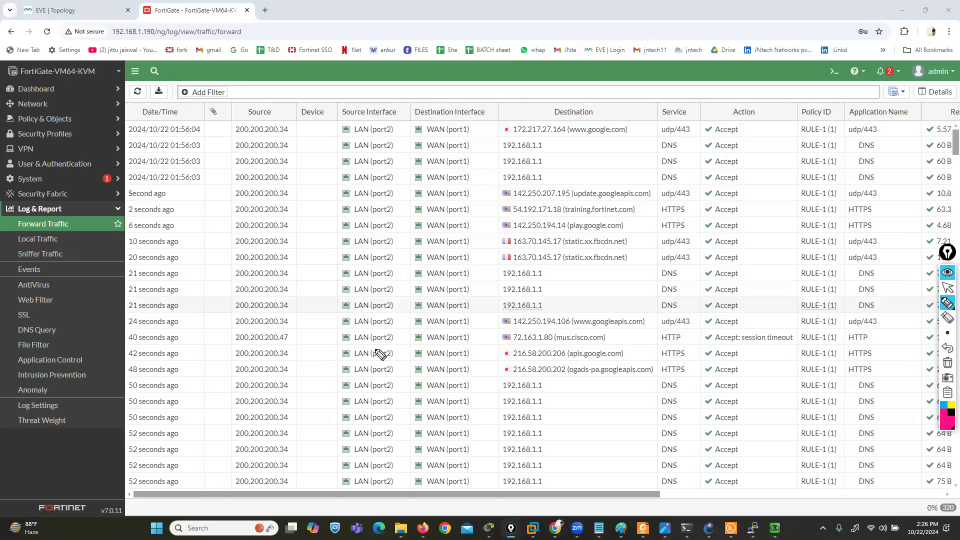
mouse_move(227, 345)
left_mouse_down()
mouse_move(291, 346)
mouse_move(295, 330)
mouse_move(231, 331)
mouse_move(228, 345)
left_mouse_up()
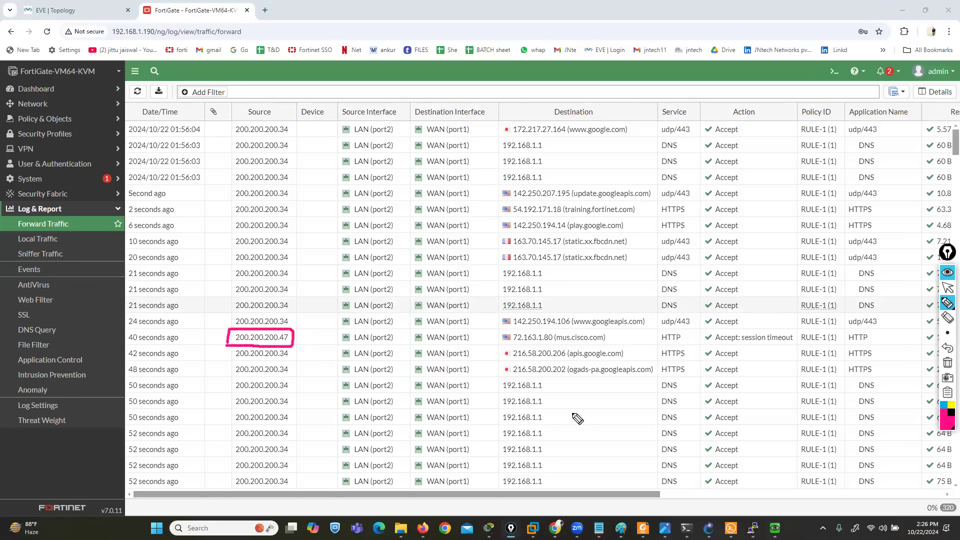
left_click(946, 362)
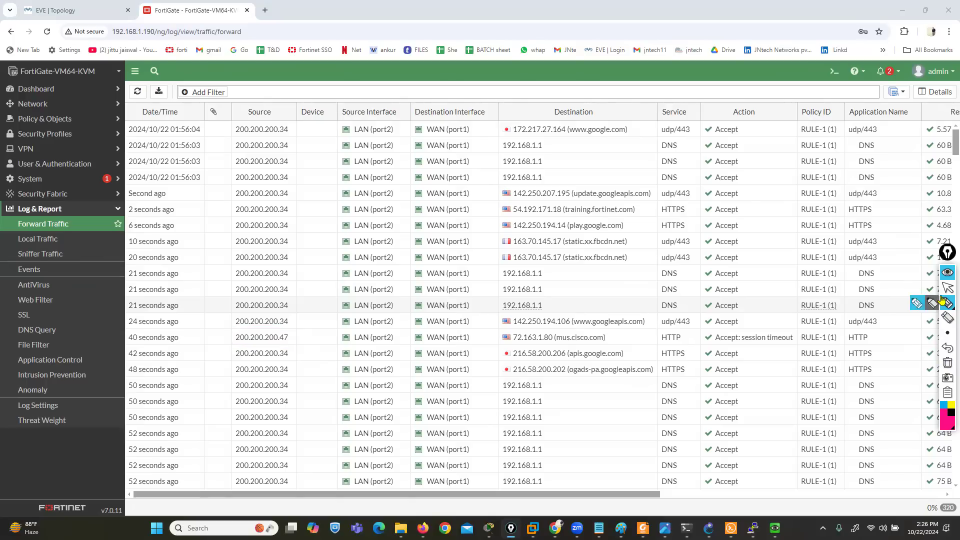
left_click(948, 288)
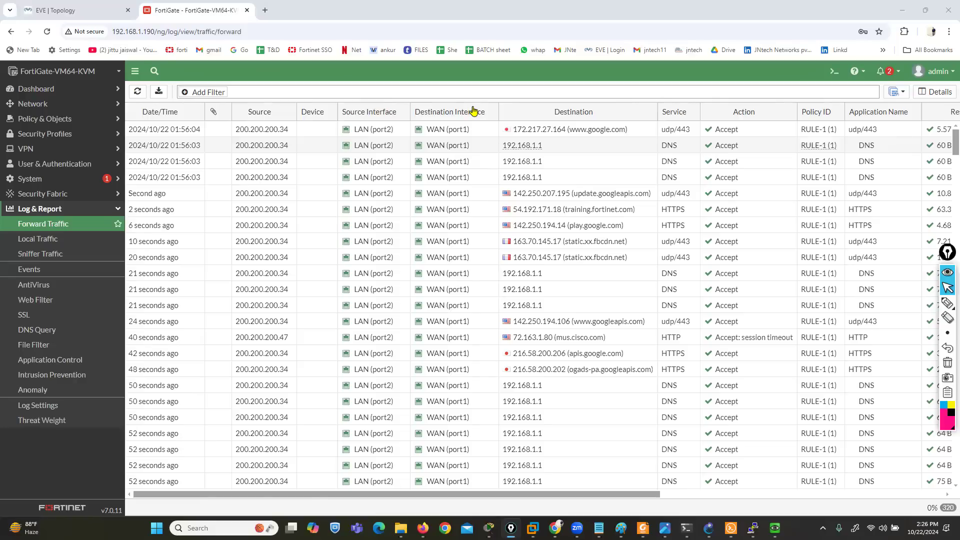
Filter the Forward Traffic log by Source 200.200.200.47 to view its entries, and clear the filter
left_click(188, 92)
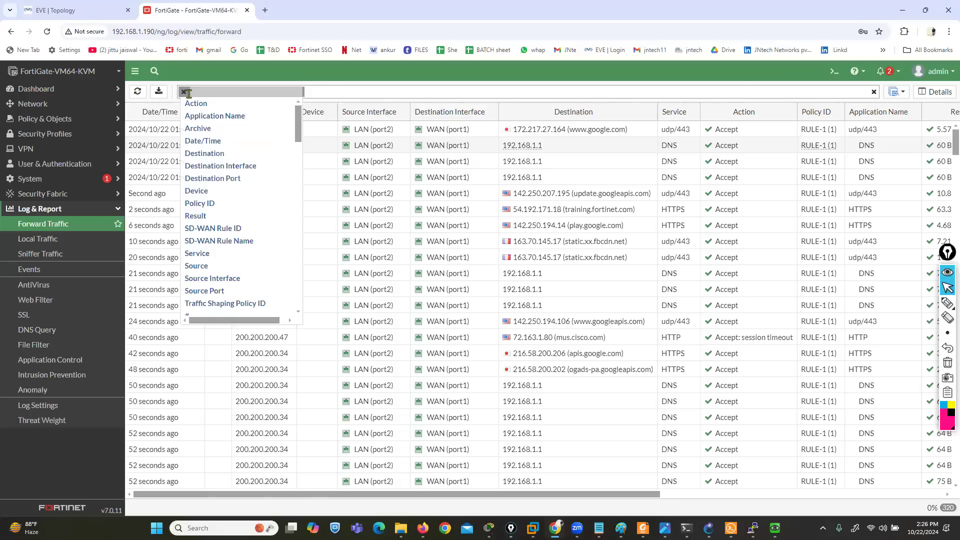
scroll(230, 125, "down", 5)
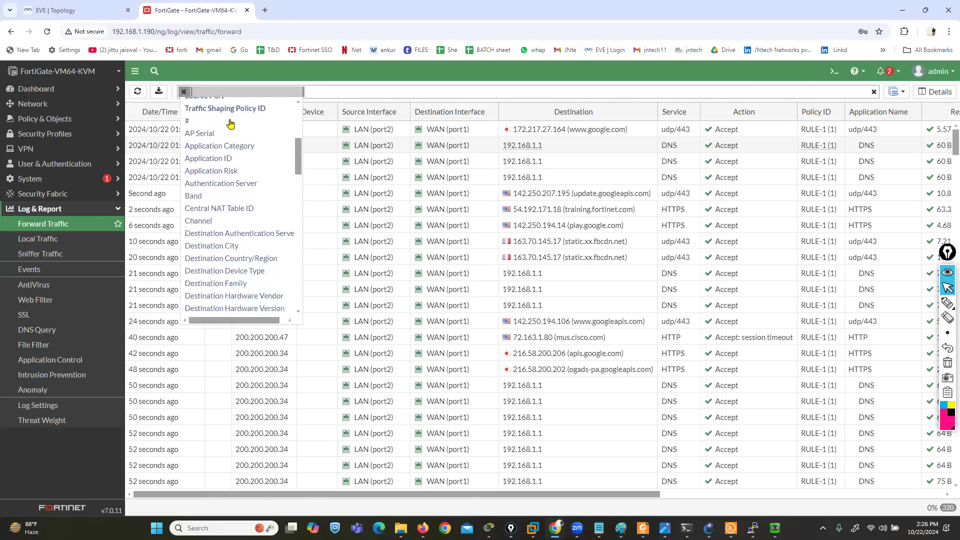
scroll(238, 160, "down", 5)
scroll(243, 185, "down", 10)
scroll(244, 185, "up", 20)
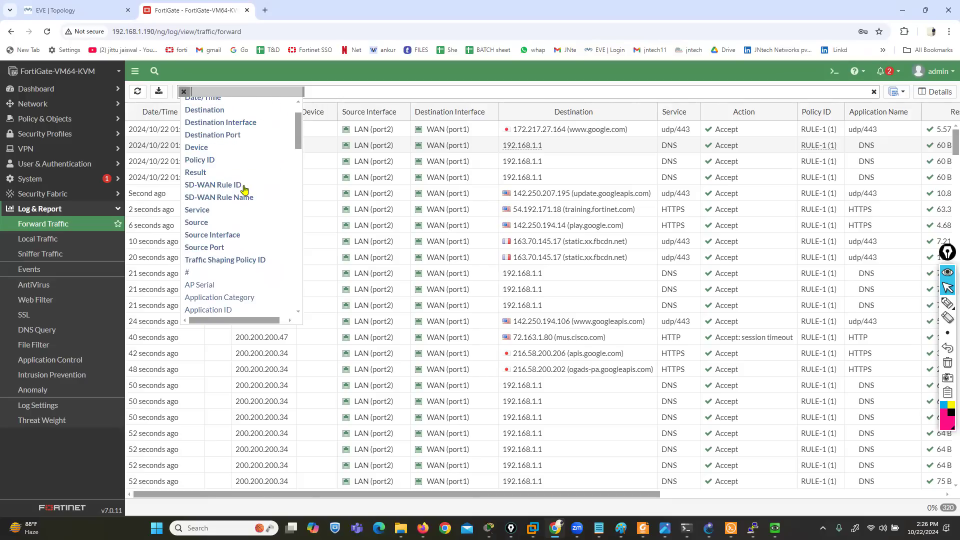
scroll(243, 186, "up", 3)
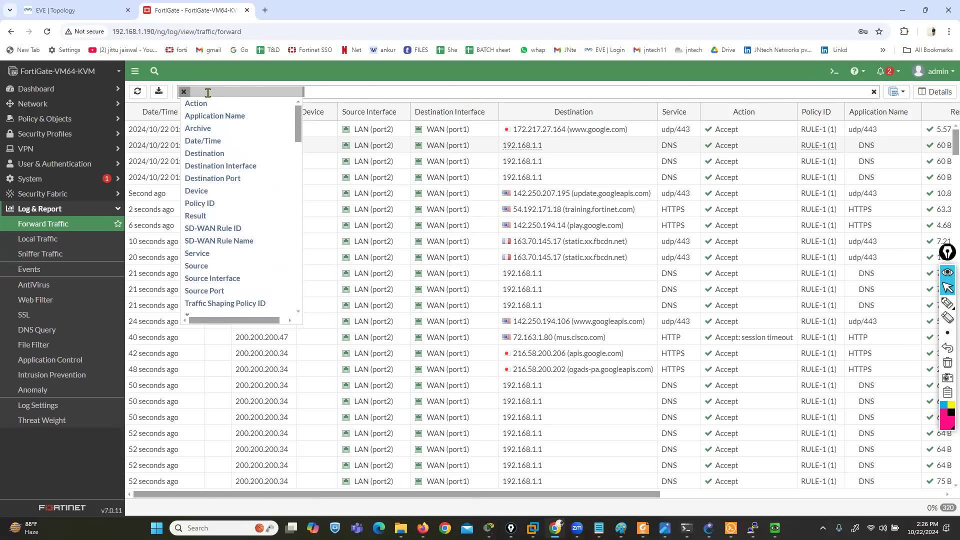
type("sou")
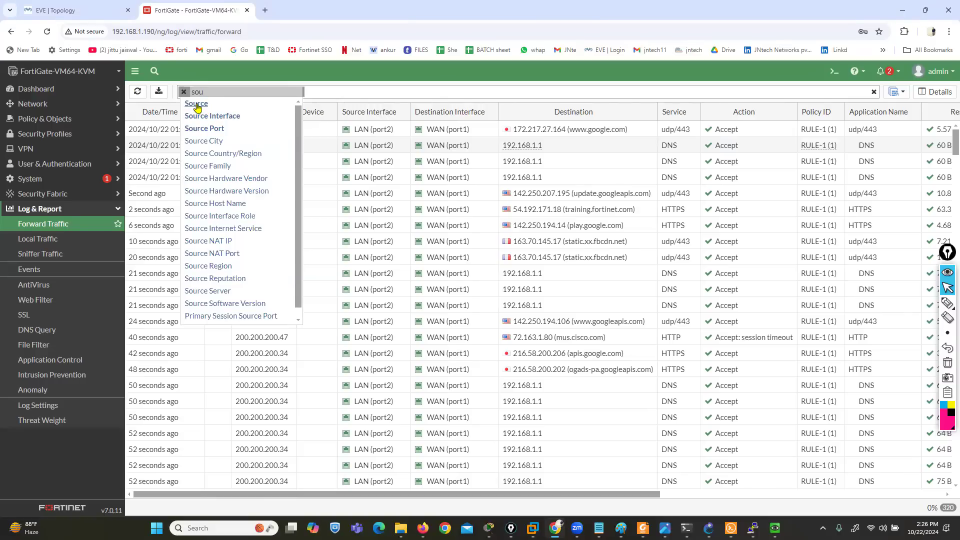
left_click(196, 104)
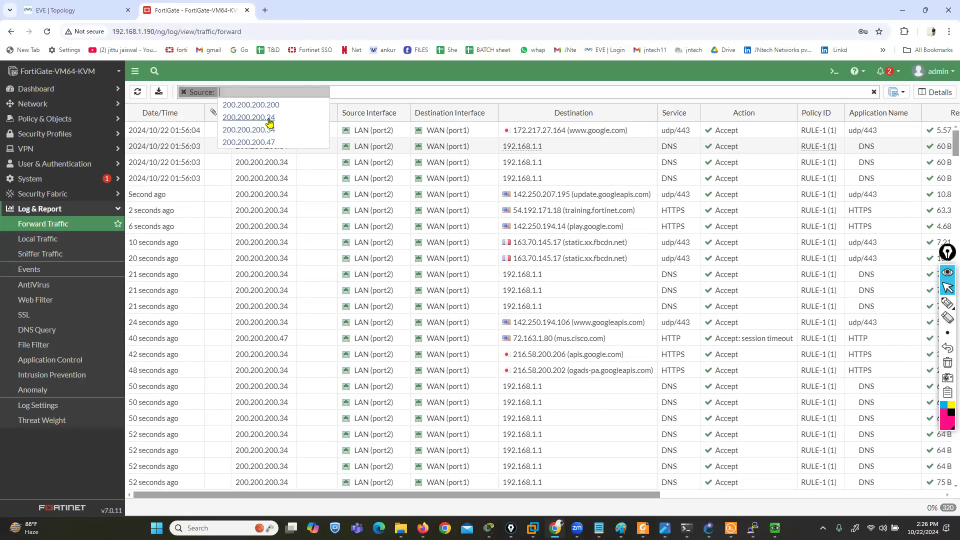
left_click(86, 10)
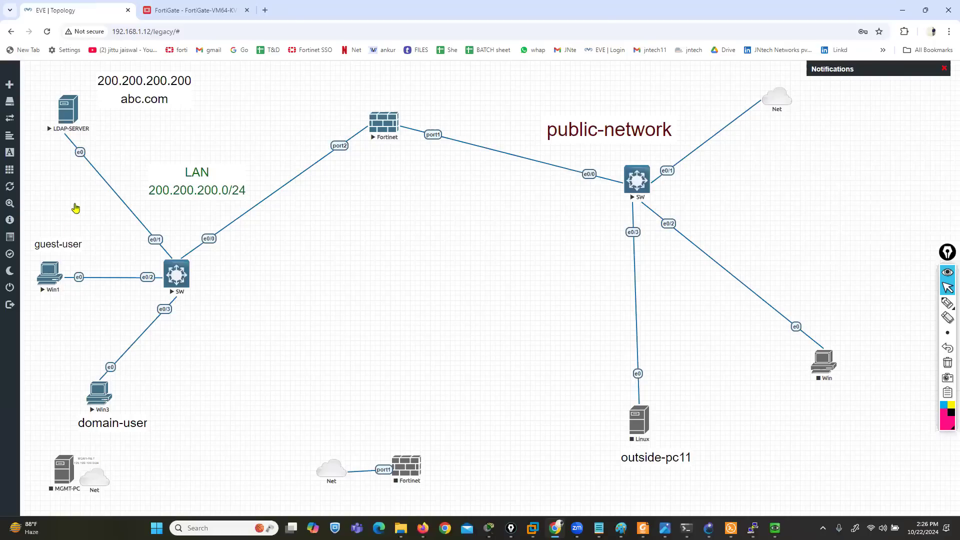
left_click(190, 10)
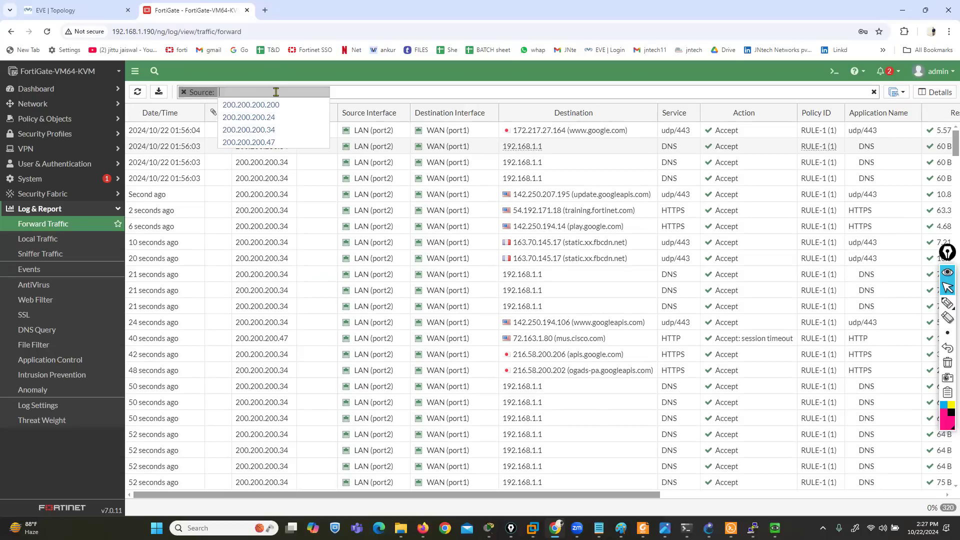
left_click(258, 142)
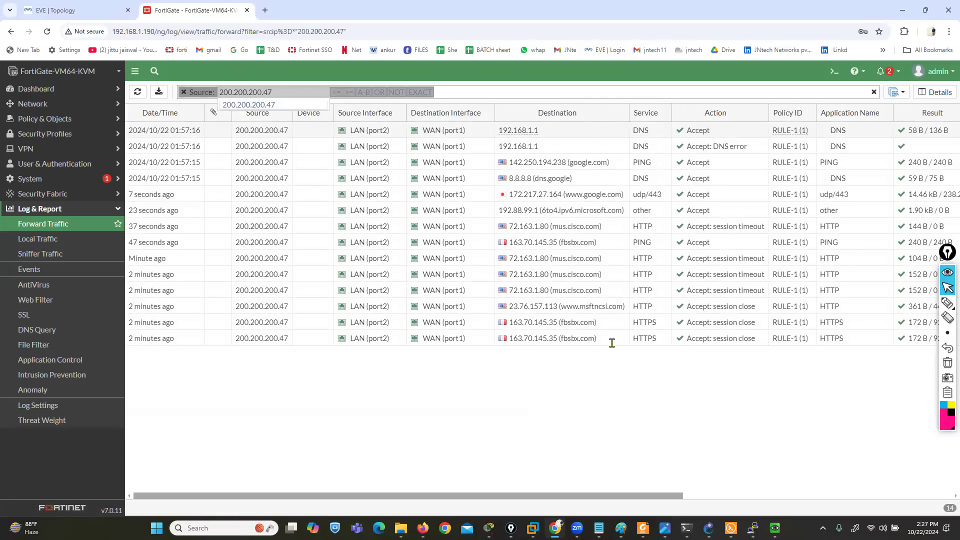
left_click(183, 93)
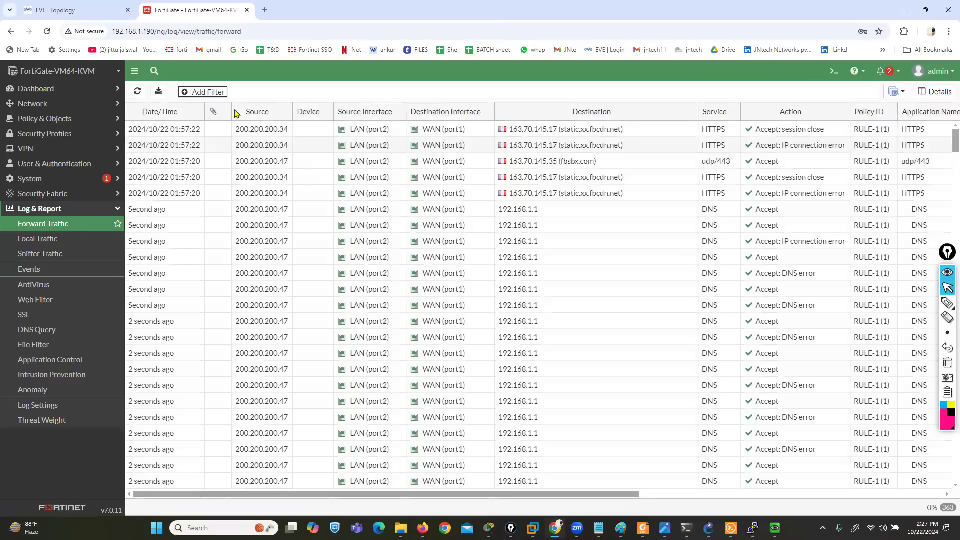
left_click(208, 92)
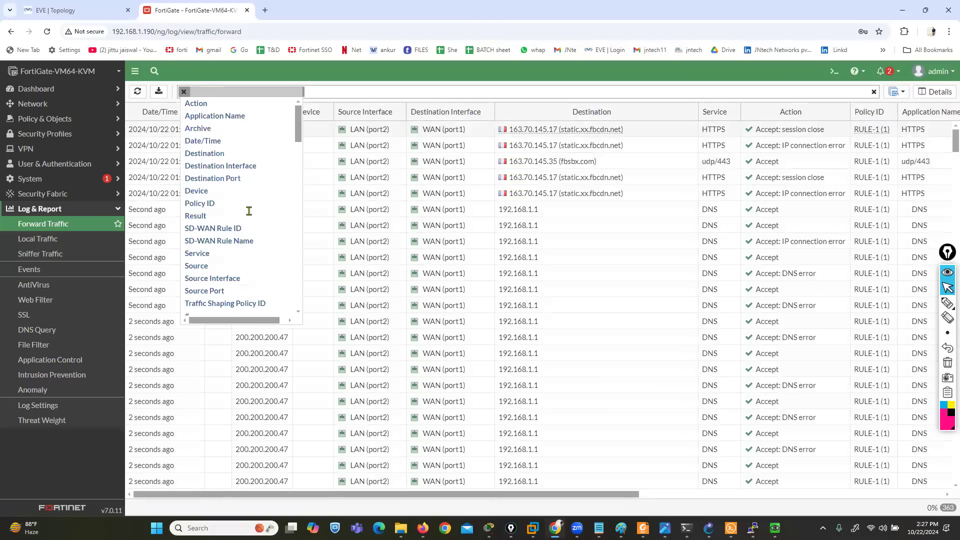
left_click(209, 142)
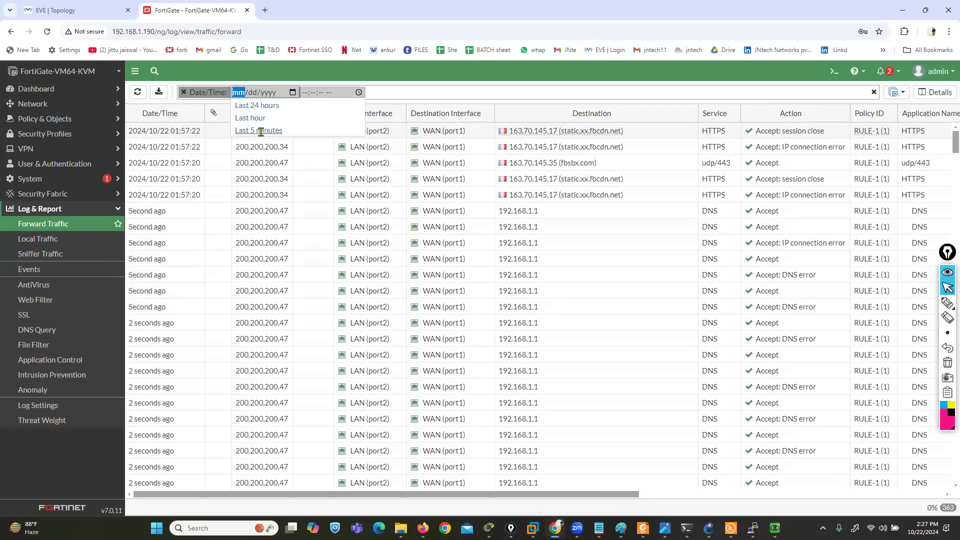
left_click(183, 92)
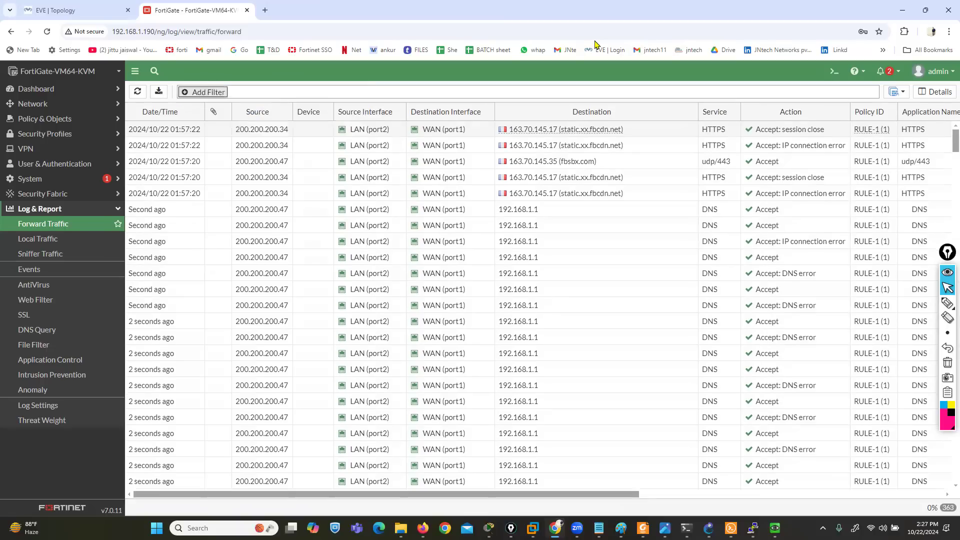
Open the log table's column selection and choose the Policy Name, Policy Type and Log ID columns
left_click_drag(469, 496, 864, 480)
left_click_drag(705, 496, 406, 366)
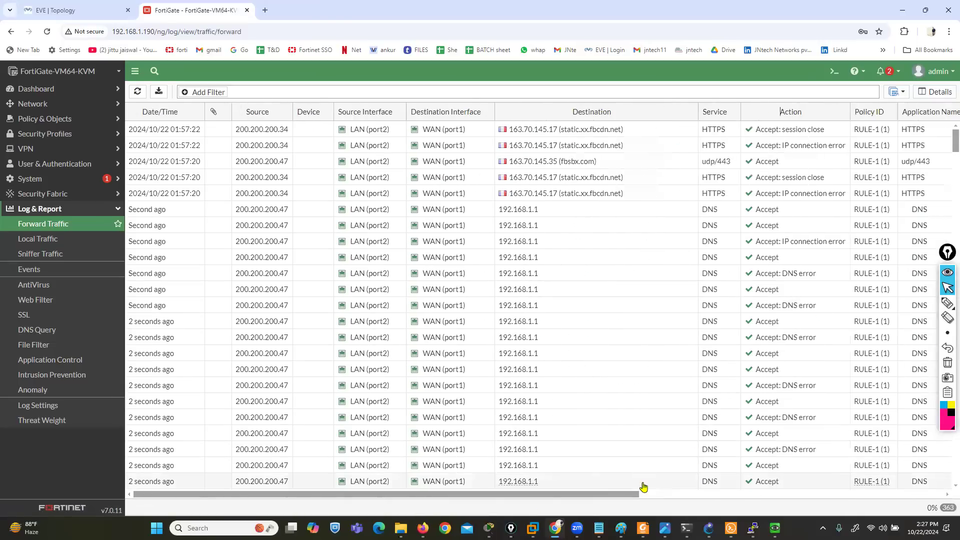
left_click_drag(629, 495, 912, 497)
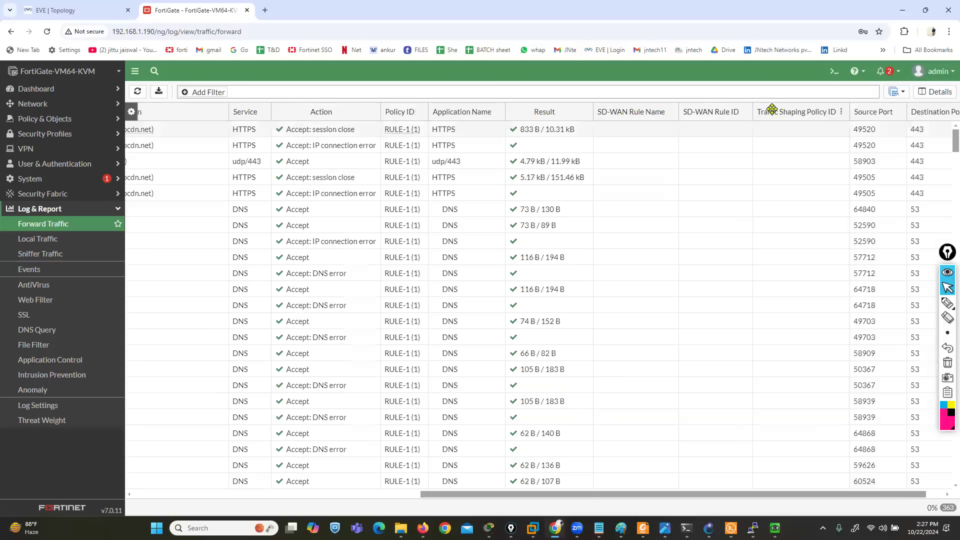
scroll(801, 343, "down", 3)
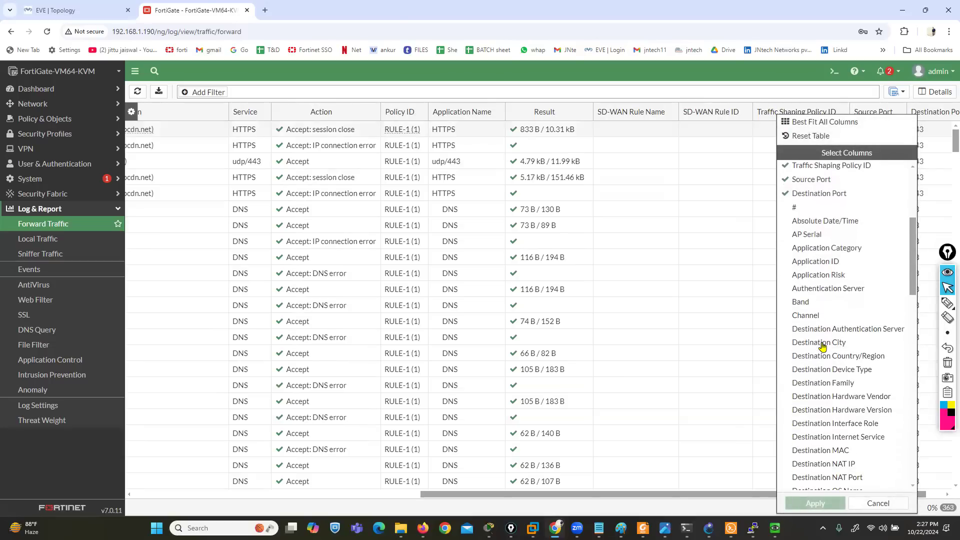
scroll(823, 346, "down", 3)
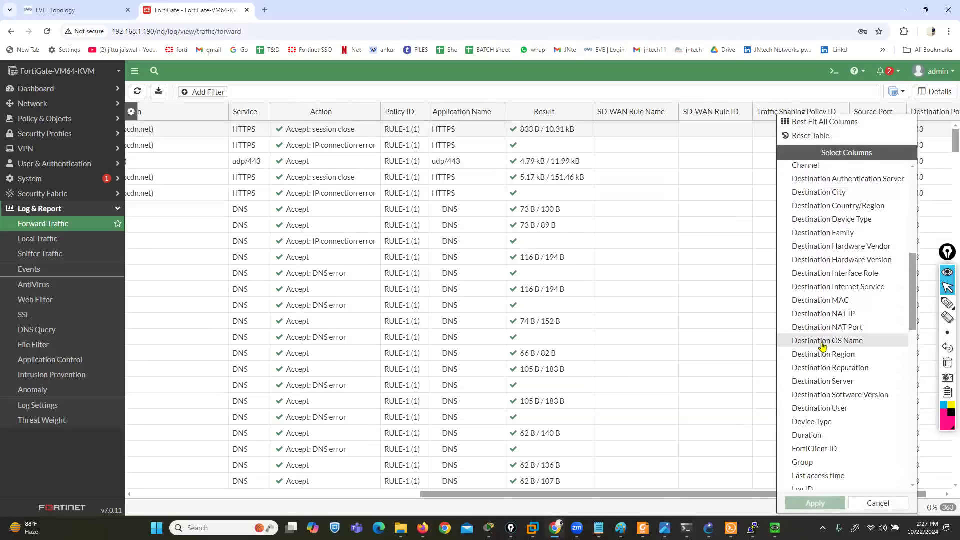
scroll(823, 346, "down", 1)
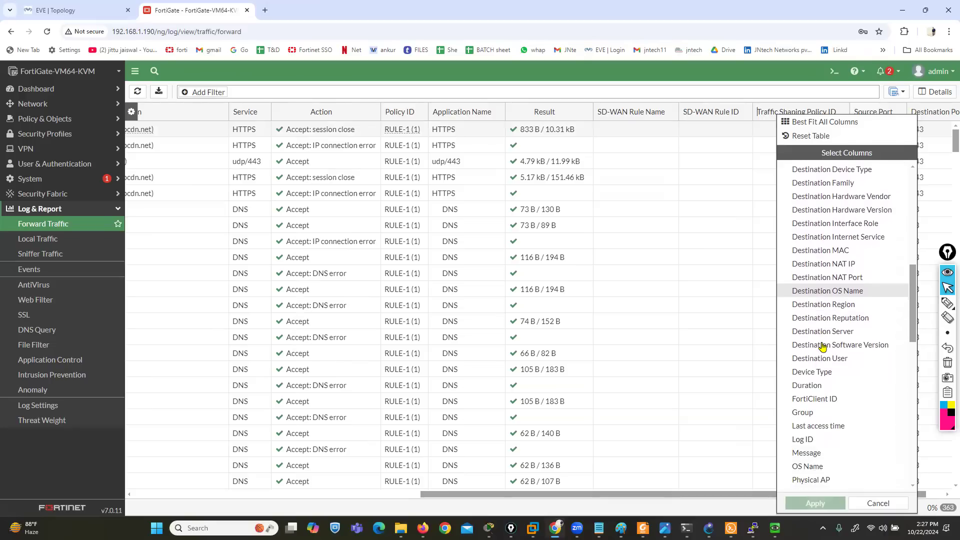
scroll(823, 346, "down", 2)
scroll(823, 346, "down", 4)
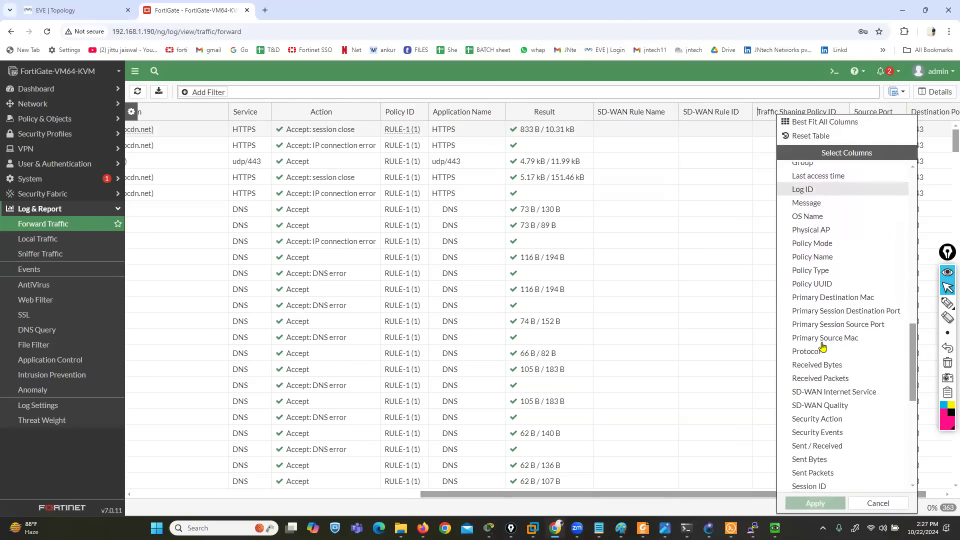
scroll(823, 346, "up", 3)
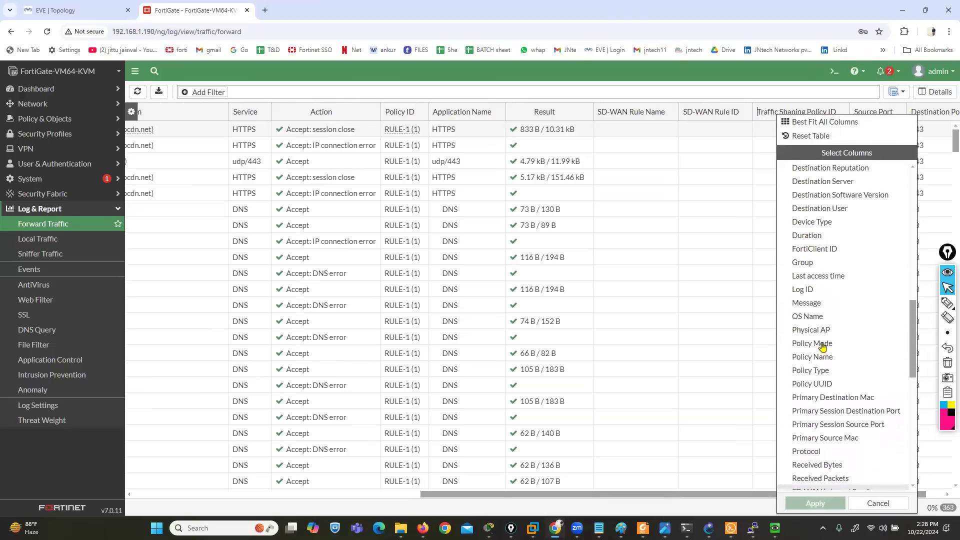
left_click(818, 359)
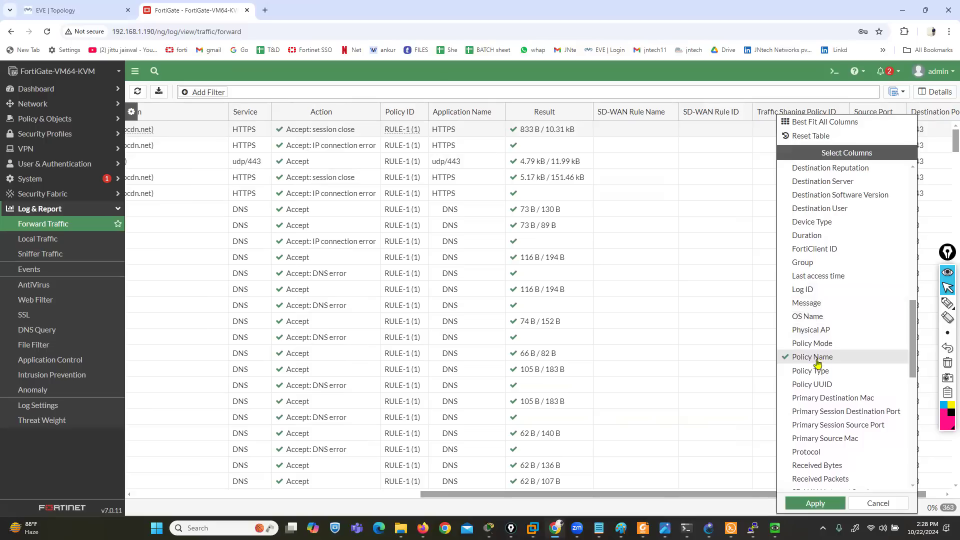
left_click(816, 370)
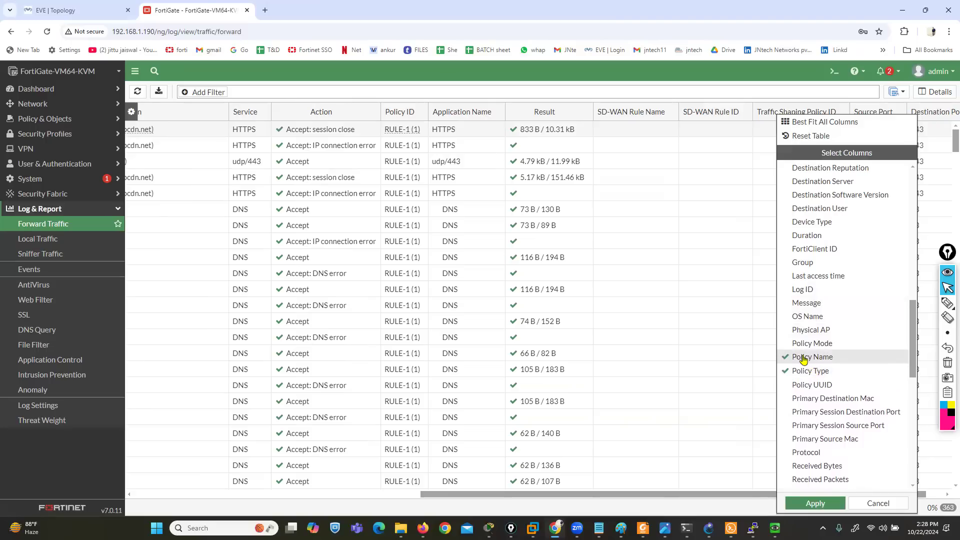
left_click(806, 289)
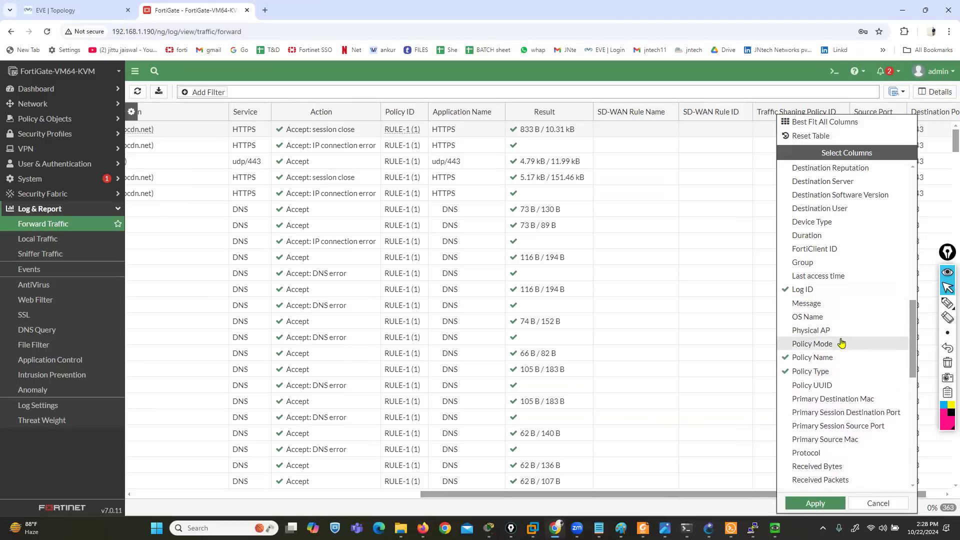
Add Sent Bytes and Sent / Received to the selected log columns
scroll(842, 343, "down", 3)
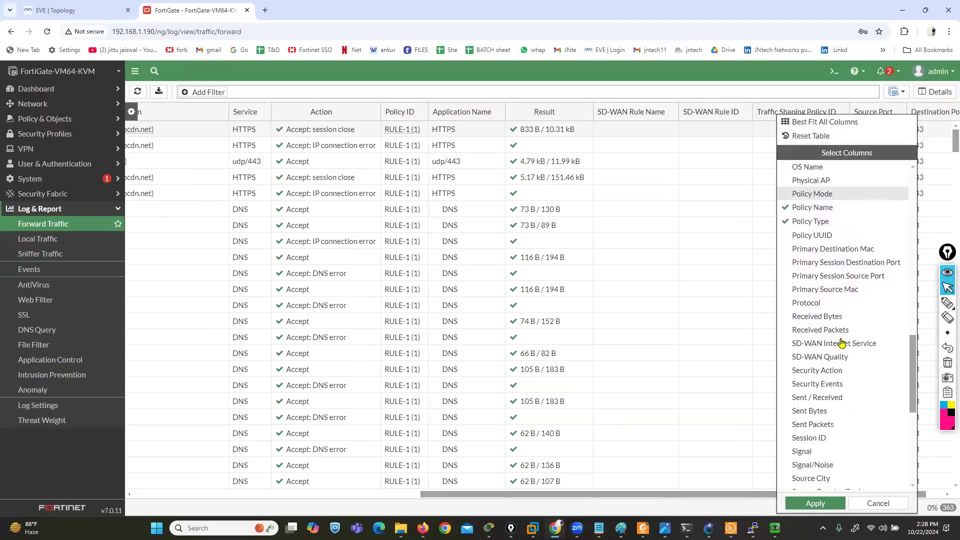
scroll(842, 343, "down", 1)
left_click(812, 362)
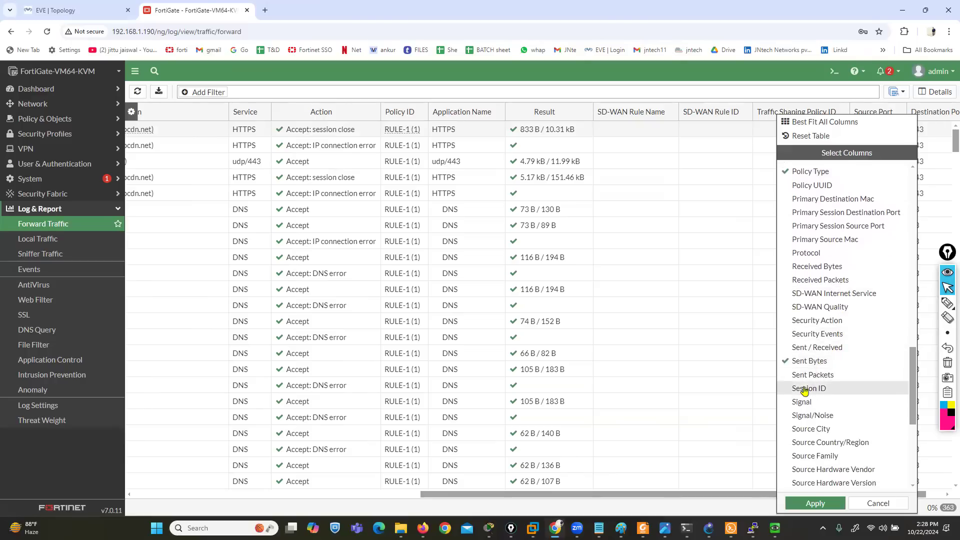
left_click(810, 349)
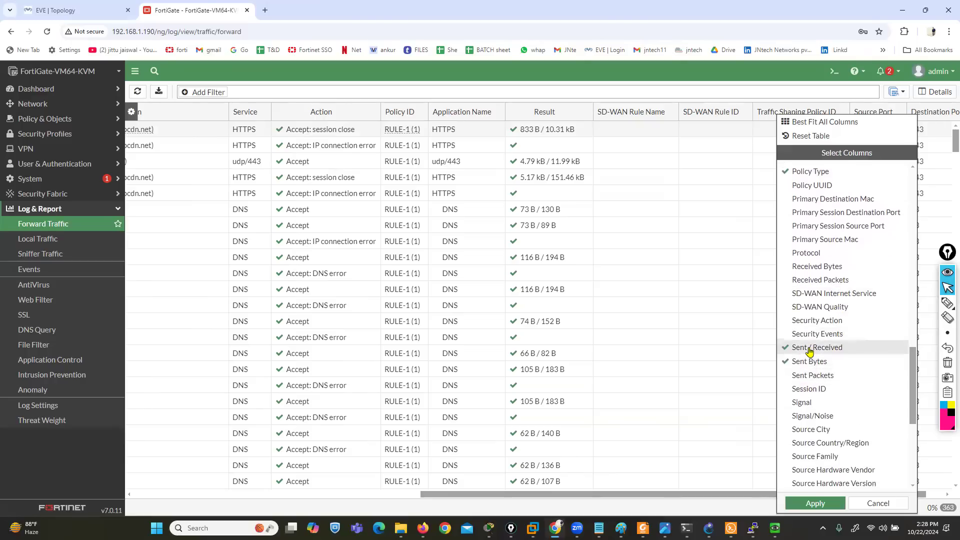
Include the Source NAT IP and Source NAT Port columns and apply the column selection to the log table
scroll(812, 353, "down", 3)
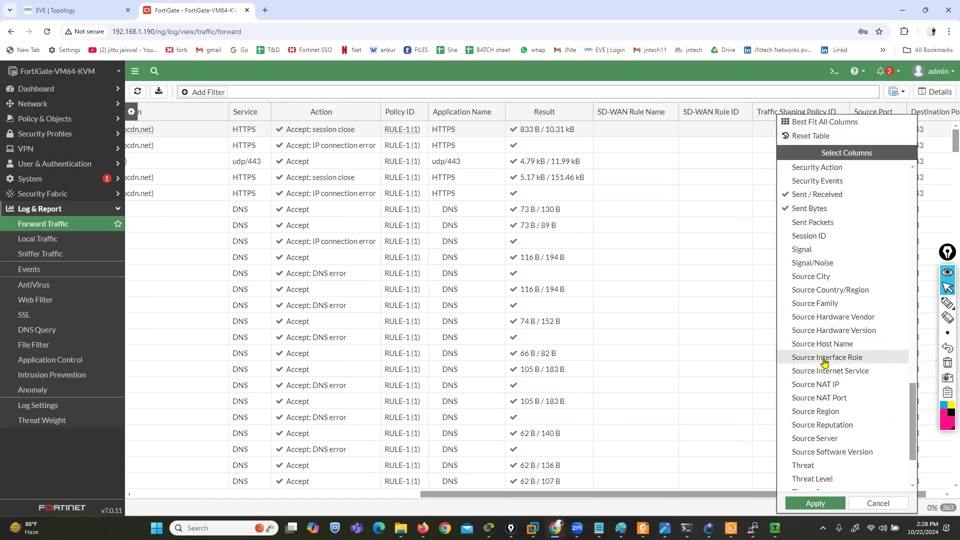
scroll(825, 365, "down", 1)
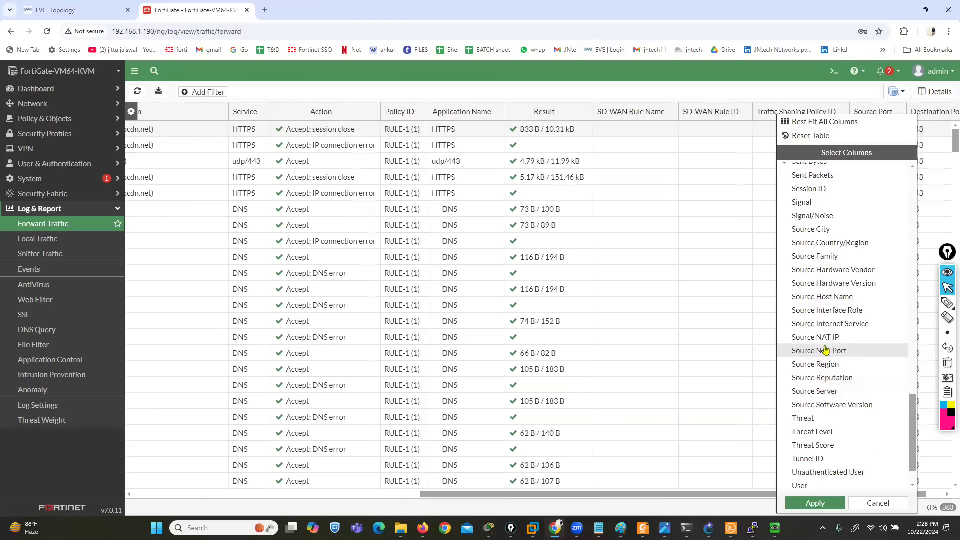
left_click(808, 340)
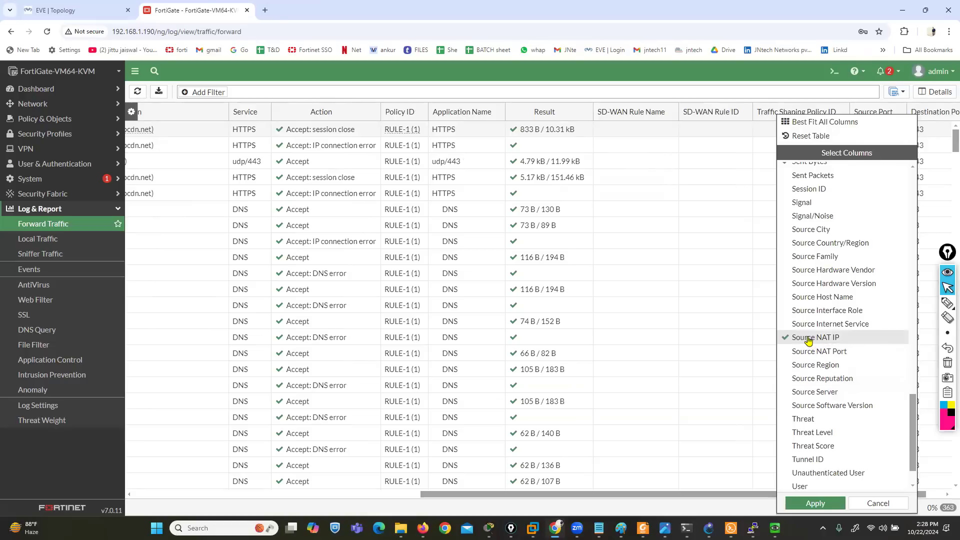
left_click(811, 352)
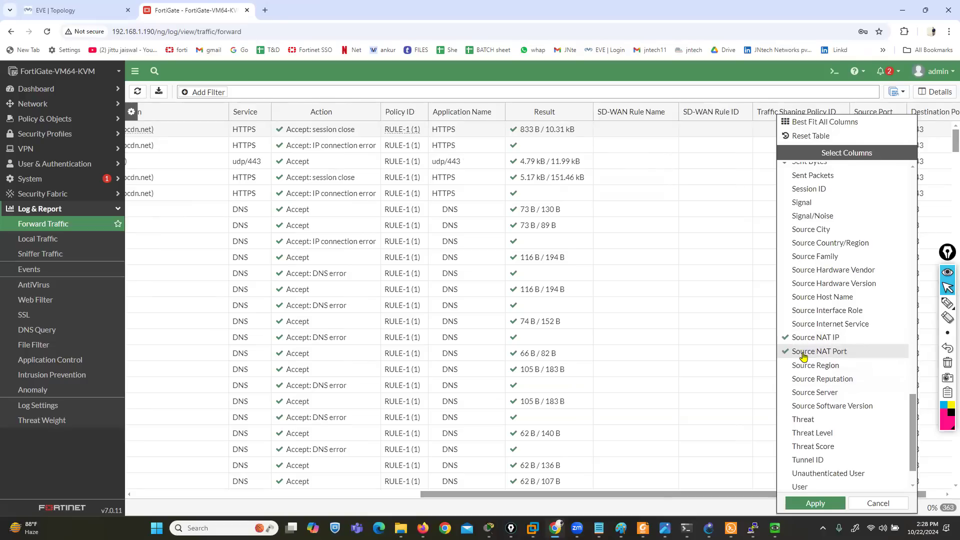
left_click(799, 504)
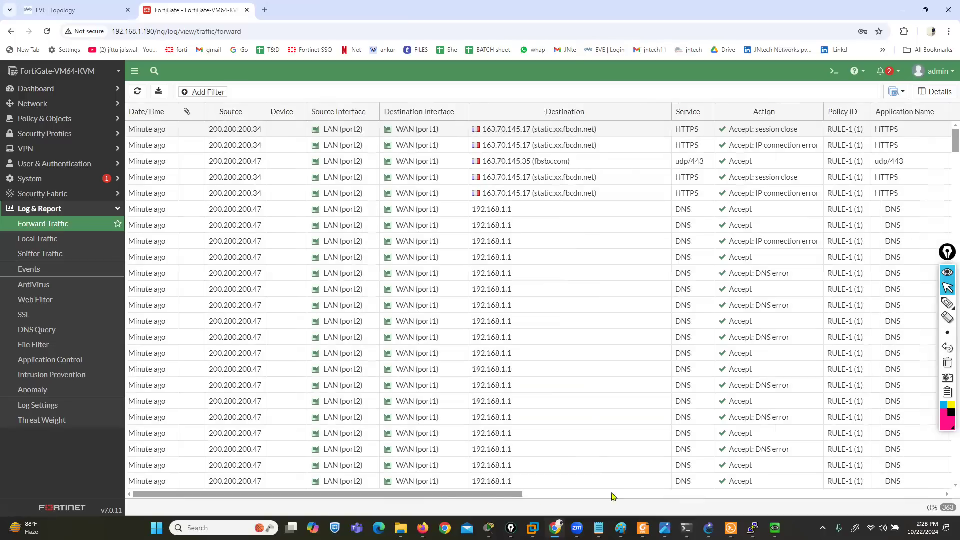
Examine the added log columns, outlining a Source NAT IP entry of 192.168.1.190 with the annotation pen and erasing the marking
scroll(600, 500, "down", 3)
left_click_drag(493, 499, 934, 489)
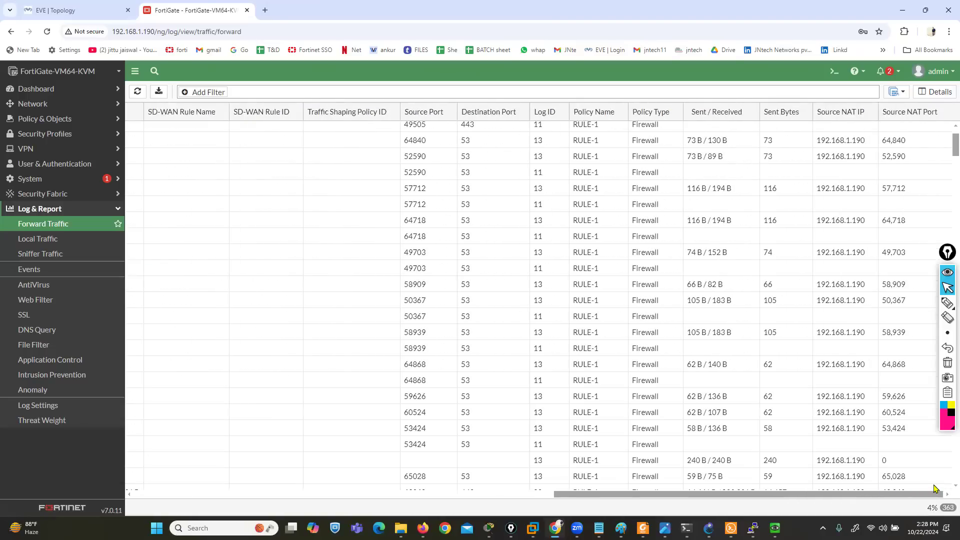
left_click(947, 303)
mouse_move(845, 150)
left_mouse_down()
mouse_move(874, 150)
mouse_move(823, 126)
mouse_move(780, 149)
mouse_move(835, 153)
left_mouse_up()
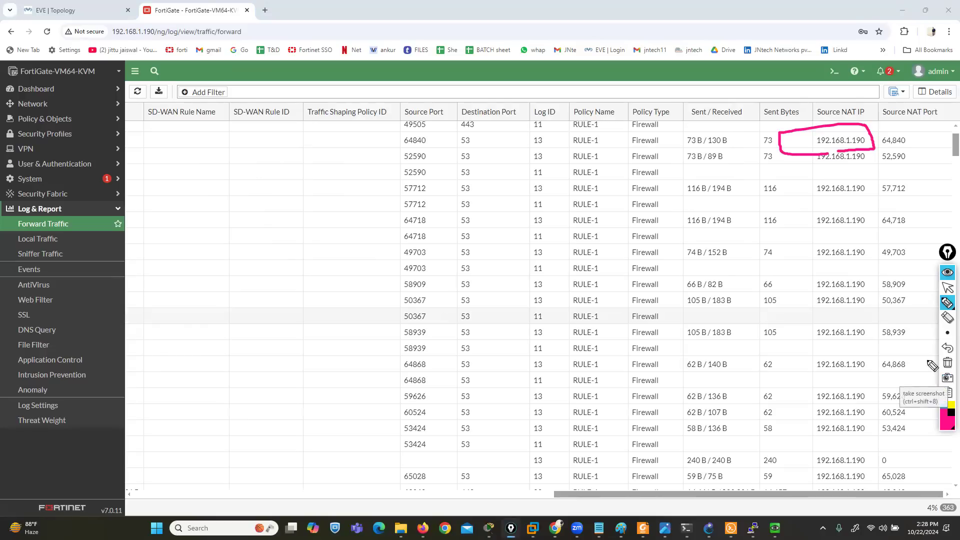
left_click(948, 364)
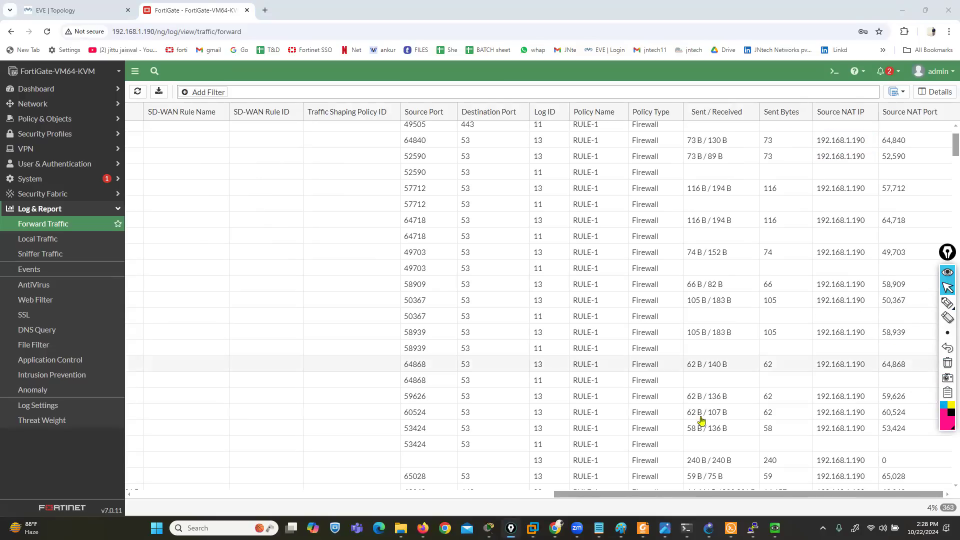
left_click_drag(647, 496, 71, 523)
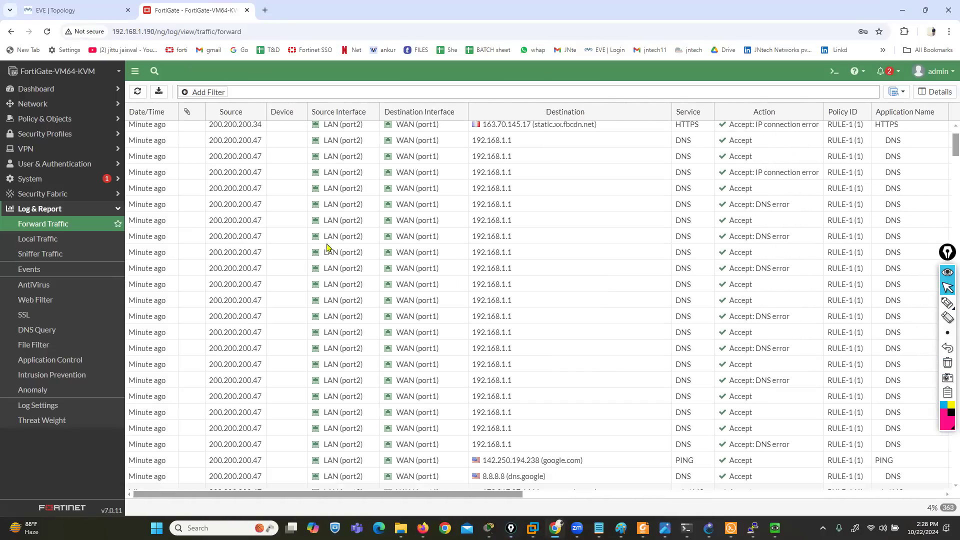
Circle the log download control above the Forward Traffic table with the annotation pen and erase the marking
mouse_move(432, 350)
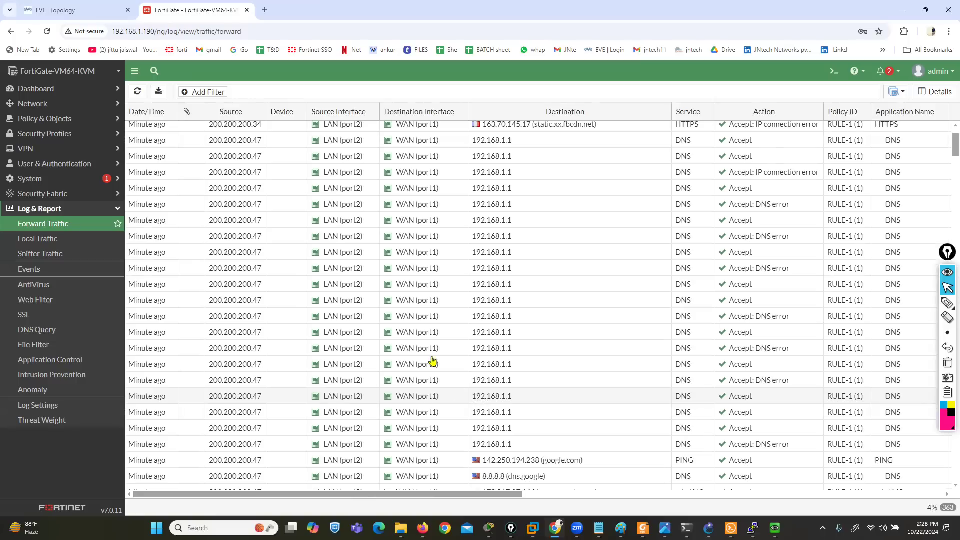
mouse_move(947, 304)
left_click(916, 308)
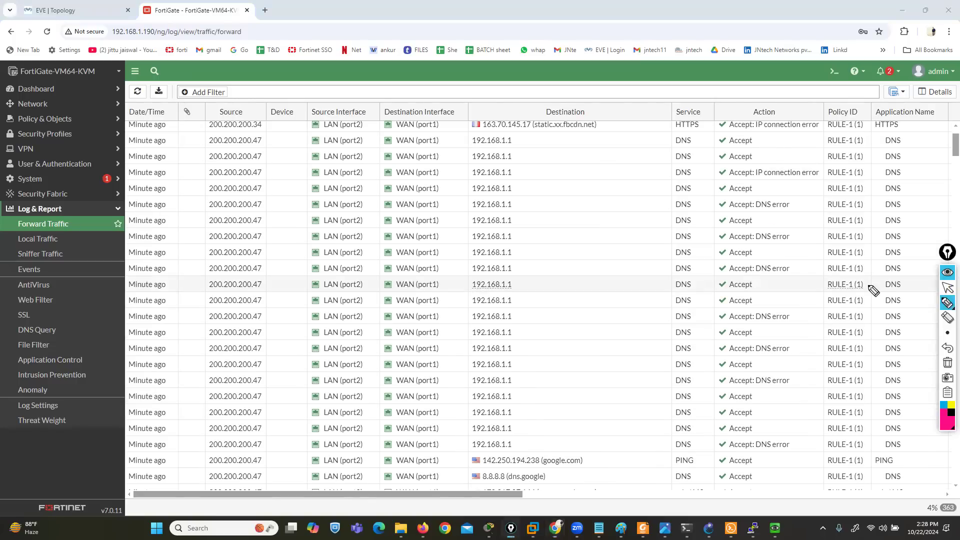
mouse_move(165, 78)
left_mouse_down()
mouse_move(142, 91)
mouse_move(173, 100)
mouse_move(162, 90)
left_mouse_up()
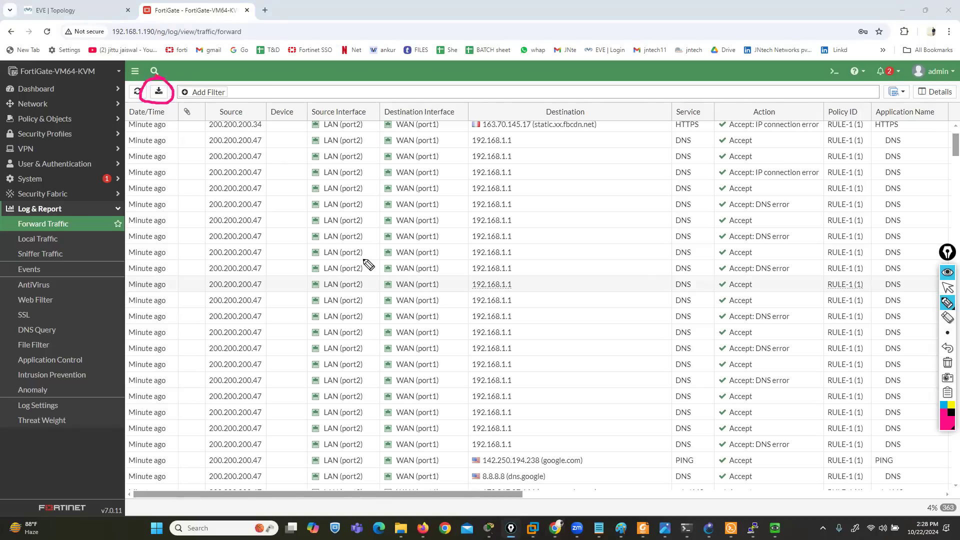
left_click(947, 362)
left_click(948, 289)
Download the forward traffic log, keep the blocked file memory-traffic-forward-2024-10-22_0159.log, and view it in Notepad
left_click(158, 91)
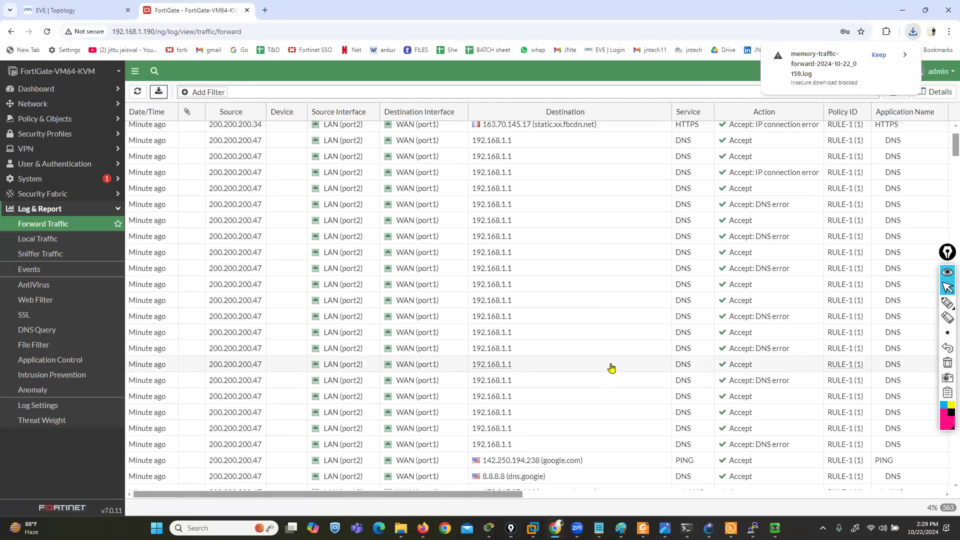
left_click(879, 55)
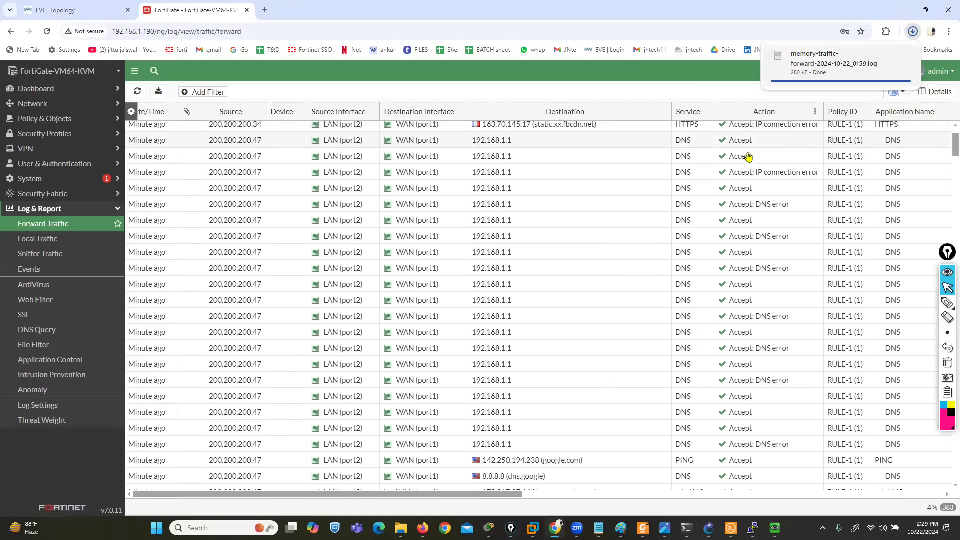
key("alt+Tab")
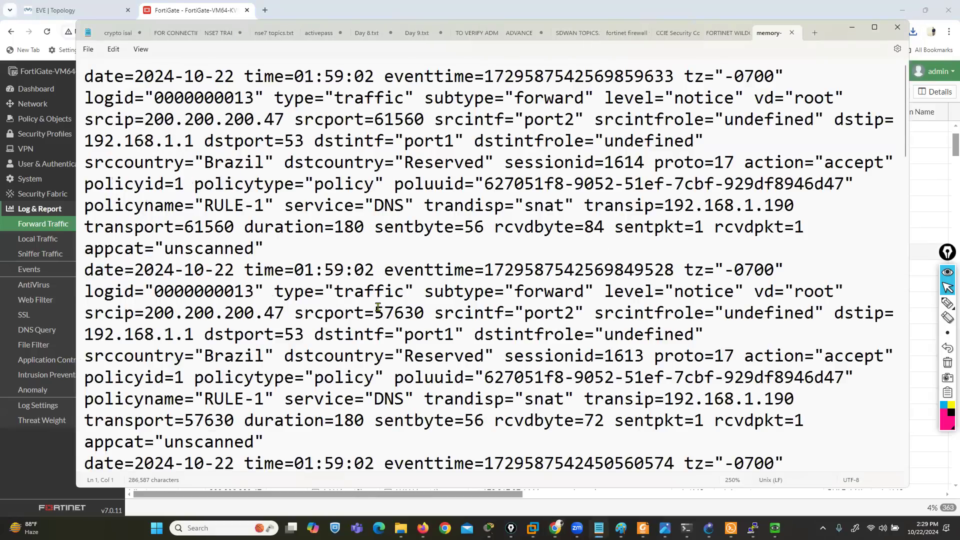
Reduce the text zoom and insert two blank lines between the first and second log entries
scroll(378, 306, "down", 6)
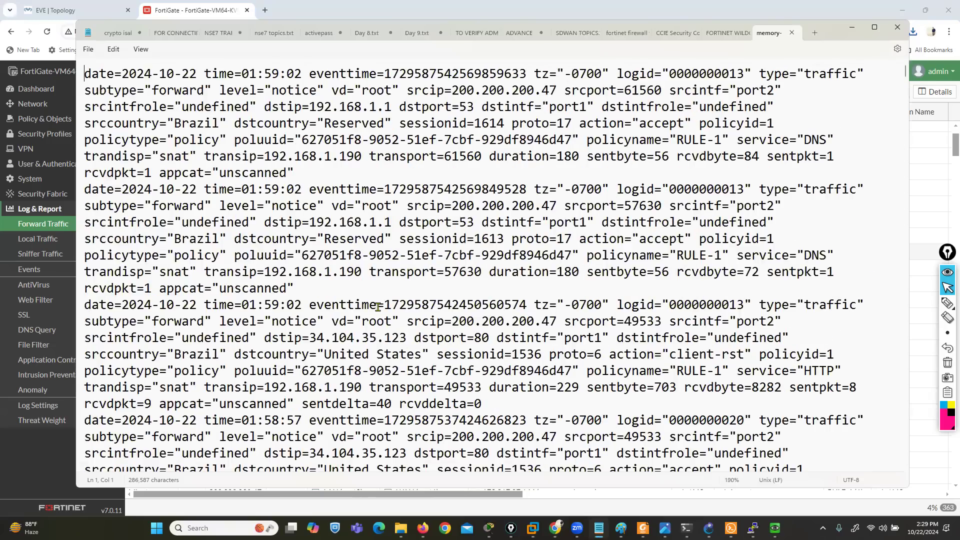
scroll(378, 306, "down", 2)
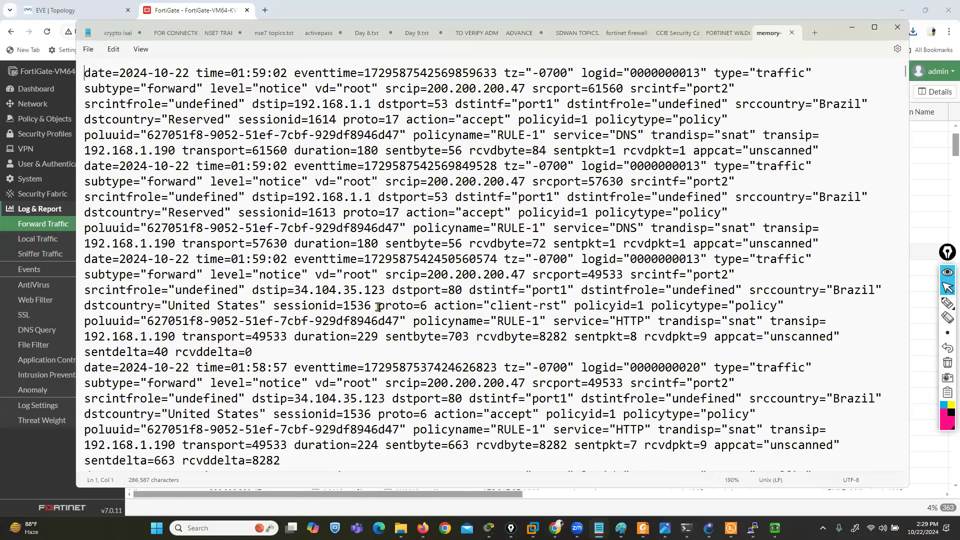
scroll(379, 307, "up", 1)
left_click(80, 170)
left_click(87, 168)
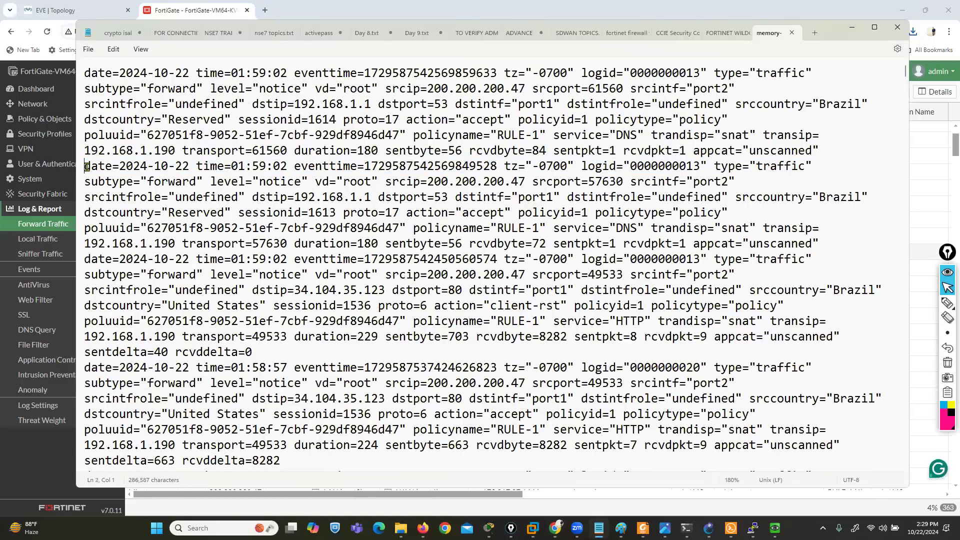
key("Return")
key("Return")
key("Down")
key("Down")
key("Down")
key("Down")
key("Down")
key("Down")
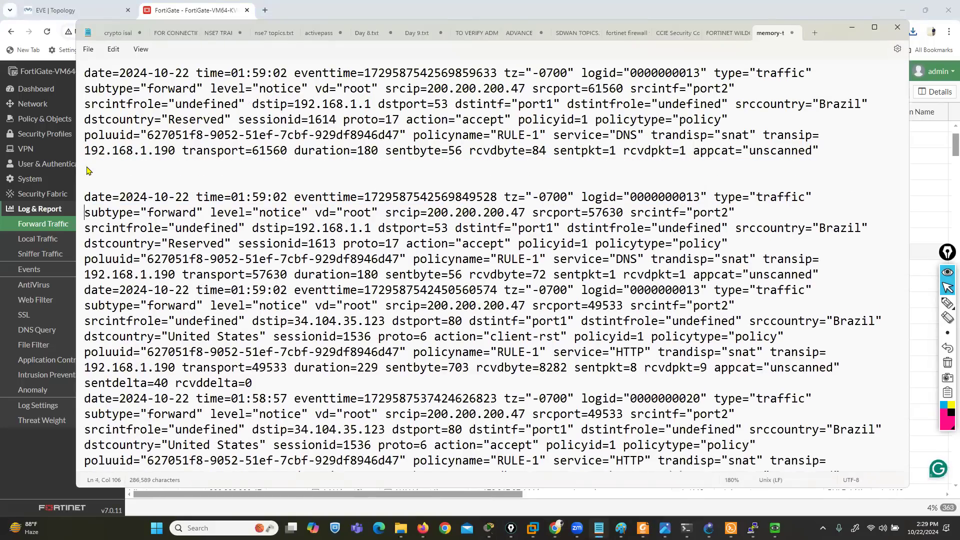
Insert three blank lines before the third log entry and two before the fourth, returning to the file's start
key("Return")
key("Return")
key("Return")
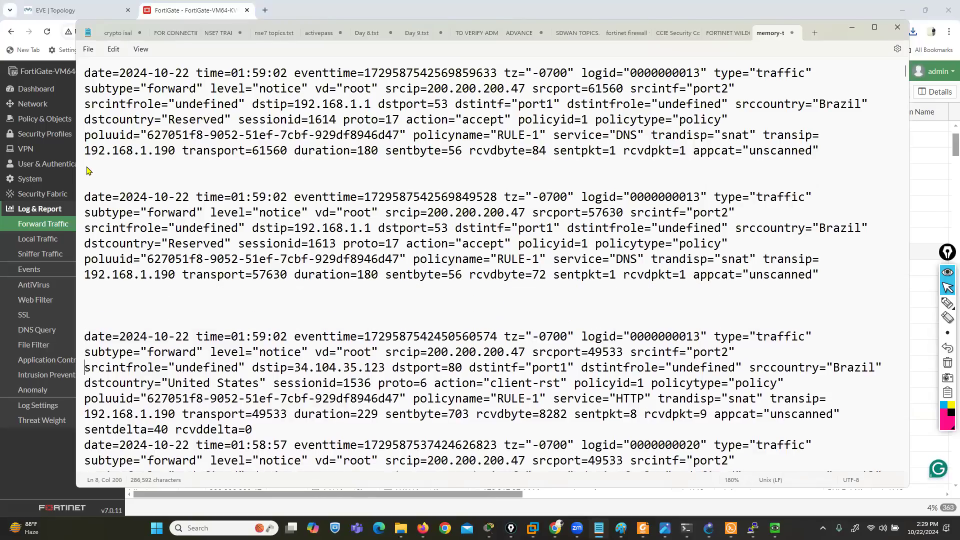
key("Down")
key("Return")
key("Return")
key("Down")
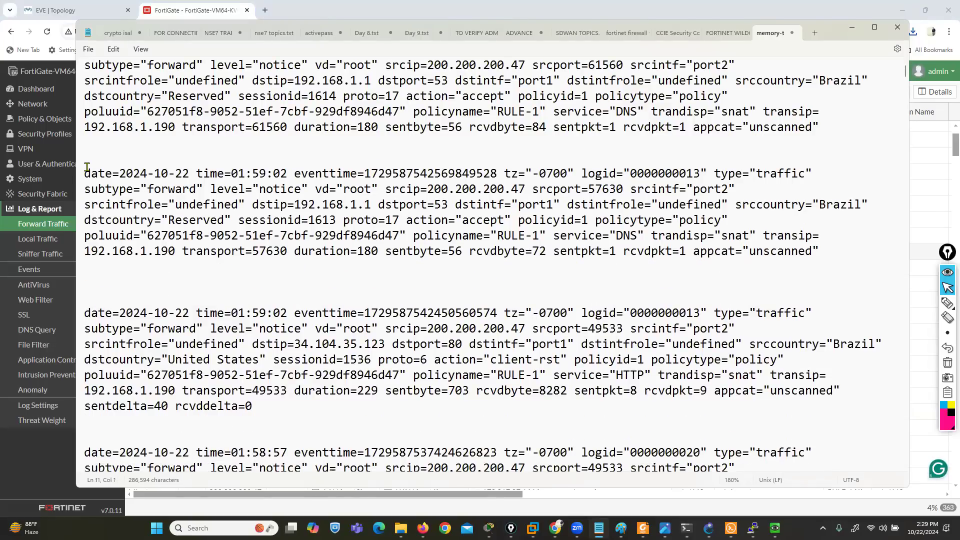
key("Up")
key("Up")
key("Up")
key("Up")
key("Up")
key("Up")
key("Up")
key("Up")
key("Up")
key("Up")
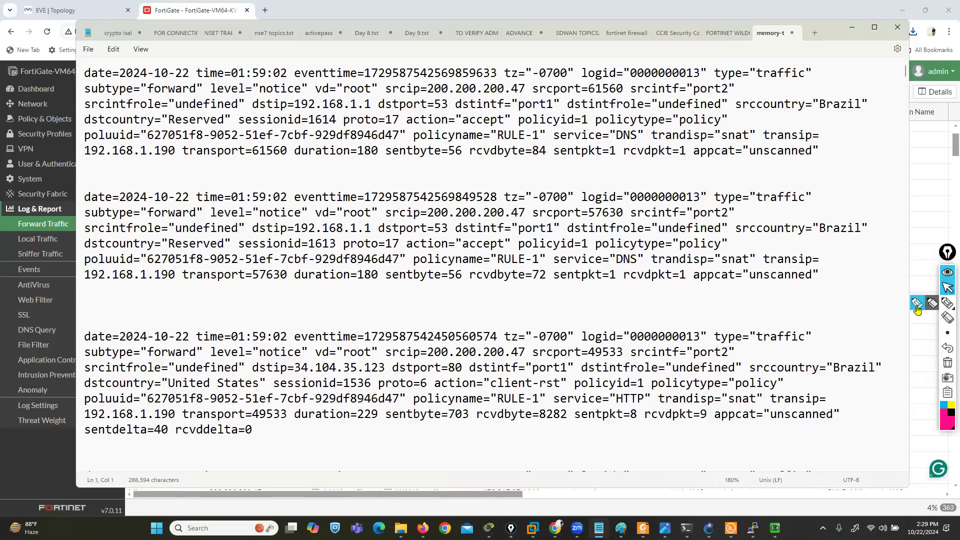
Underline the first entry's date and time, log ID, traffic type, source IP, source port and source interface with the annotation pen
left_click(948, 302)
mouse_move(93, 84)
left_mouse_down()
mouse_move(78, 84)
mouse_move(317, 81)
left_mouse_up()
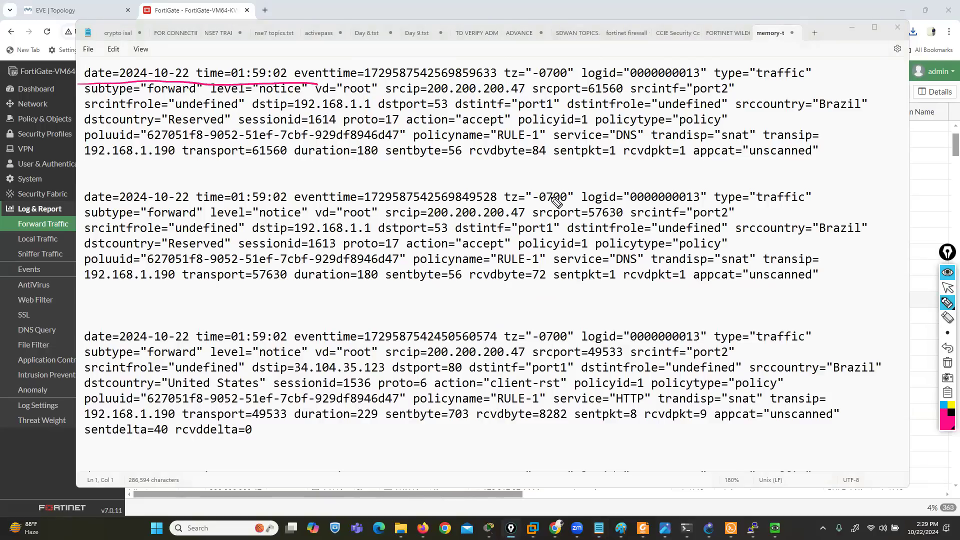
left_click_drag(596, 79, 681, 86)
left_click_drag(750, 82, 788, 81)
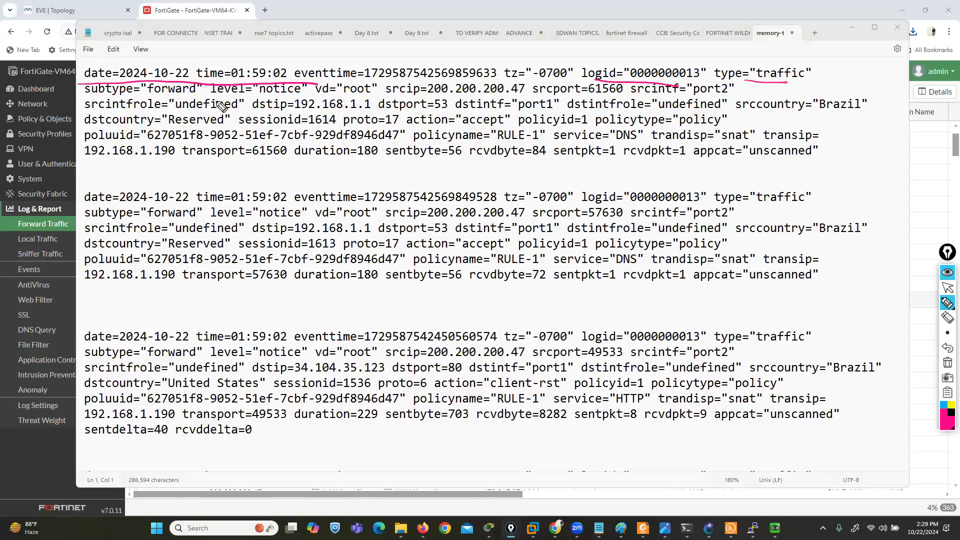
left_click_drag(386, 95, 612, 100)
left_click_drag(694, 95, 728, 94)
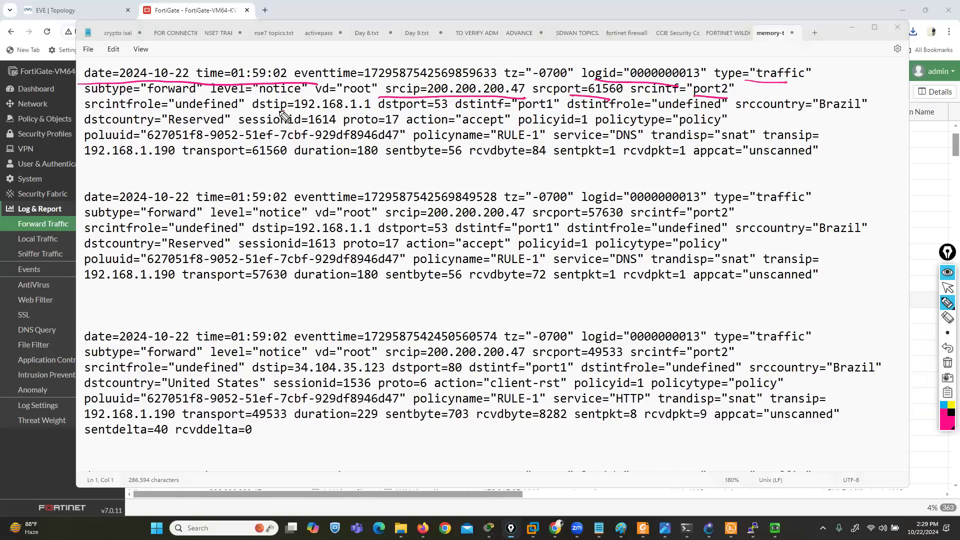
Mark the first entry's destination IP and interface, policy ID and action, and outline the policy name RULE-1 and the snat field
left_click_drag(294, 111, 360, 112)
left_click_drag(533, 109, 559, 108)
left_click_drag(554, 129, 583, 128)
mouse_move(431, 125)
left_mouse_down()
mouse_move(502, 125)
mouse_move(507, 144)
mouse_move(550, 131)
mouse_move(496, 145)
left_mouse_up()
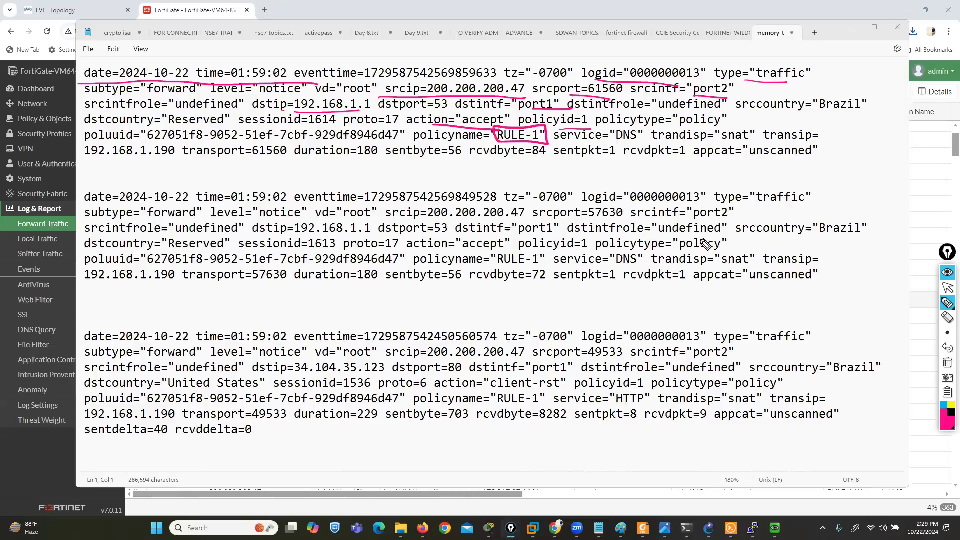
mouse_move(648, 145)
left_mouse_down()
mouse_move(715, 146)
mouse_move(770, 131)
mouse_move(657, 127)
mouse_move(670, 146)
left_mouse_up()
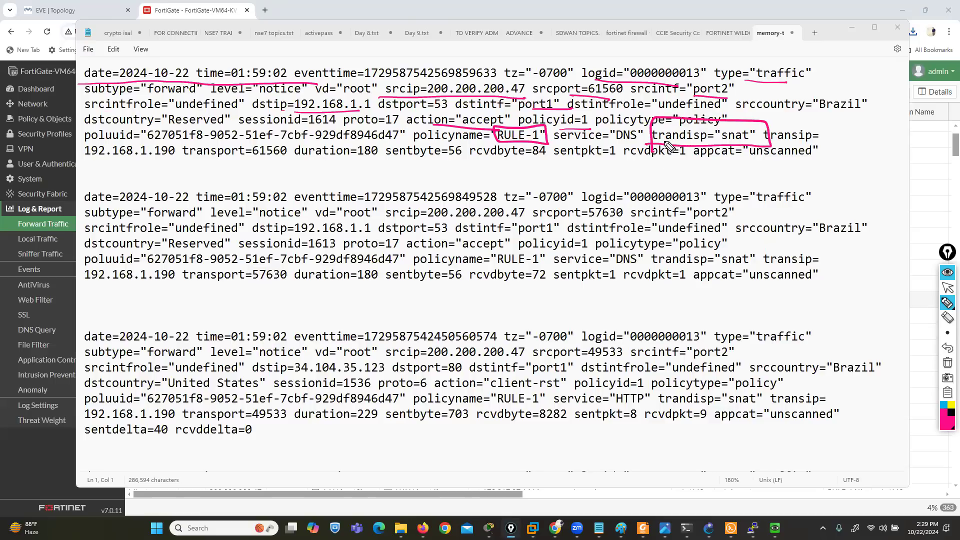
Minimize the log file, clear the pen markings, and open the FortiGate's Log Settings
left_click(948, 288)
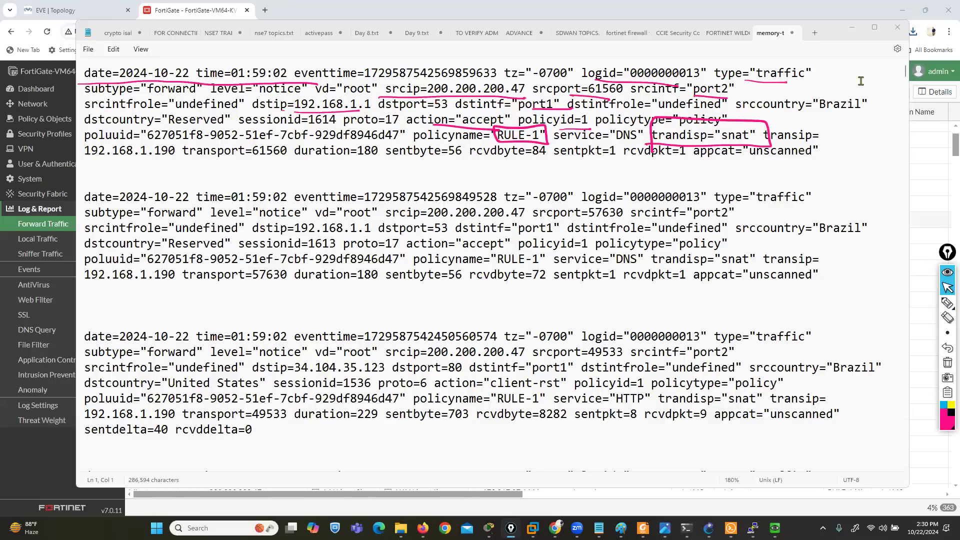
left_click(852, 27)
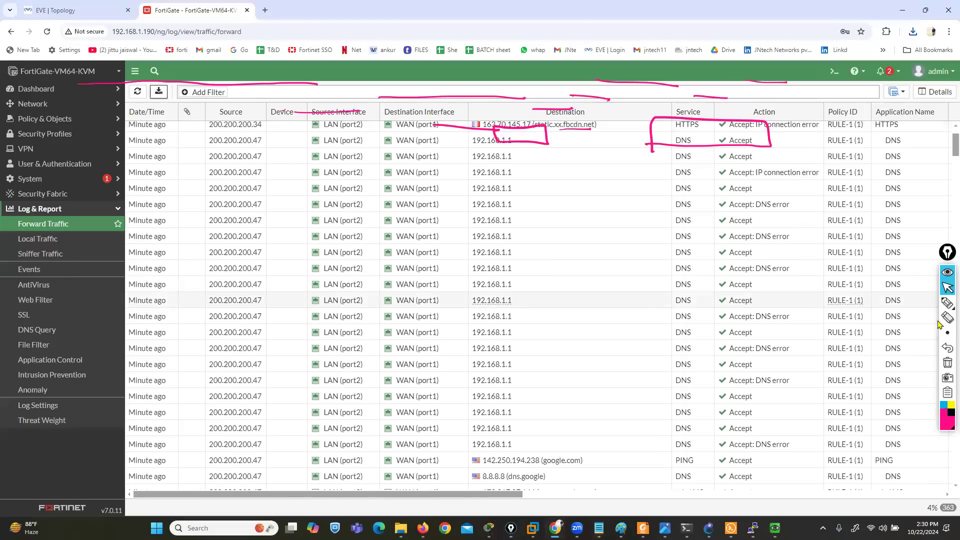
left_click(948, 362)
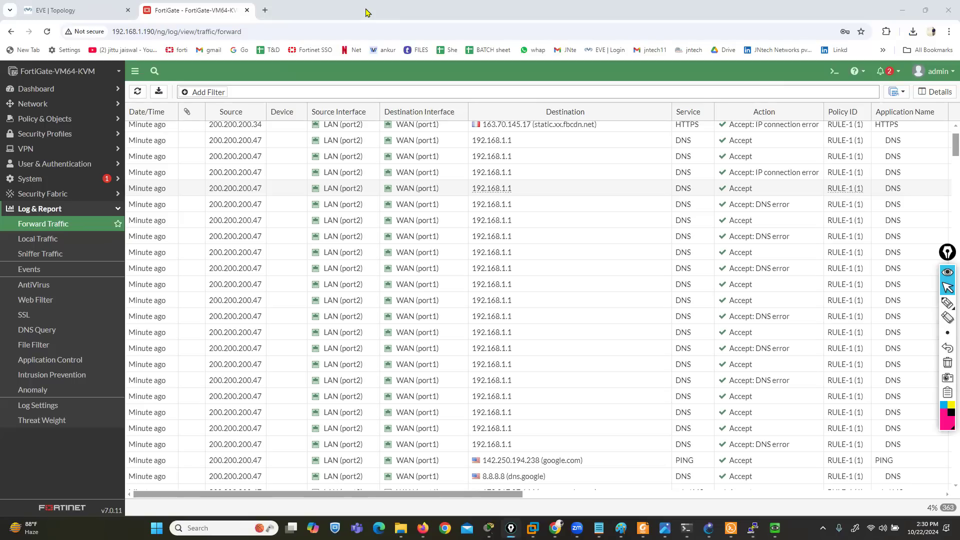
left_click(54, 405)
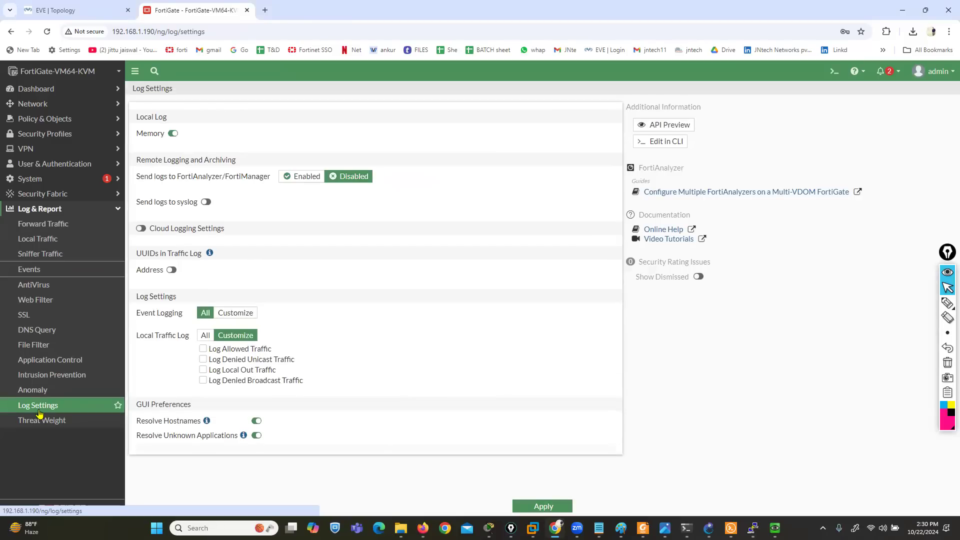
Examine the Local Log memory setting and the Remote Logging and Archiving section, underlining the latter's heading and erasing the marking
left_click_drag(136, 120, 168, 119)
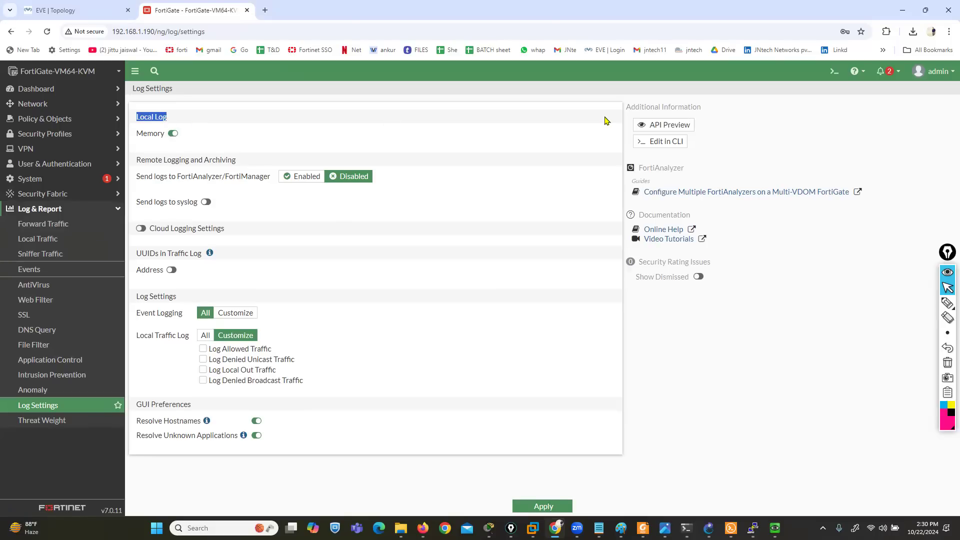
left_click_drag(137, 135, 158, 140)
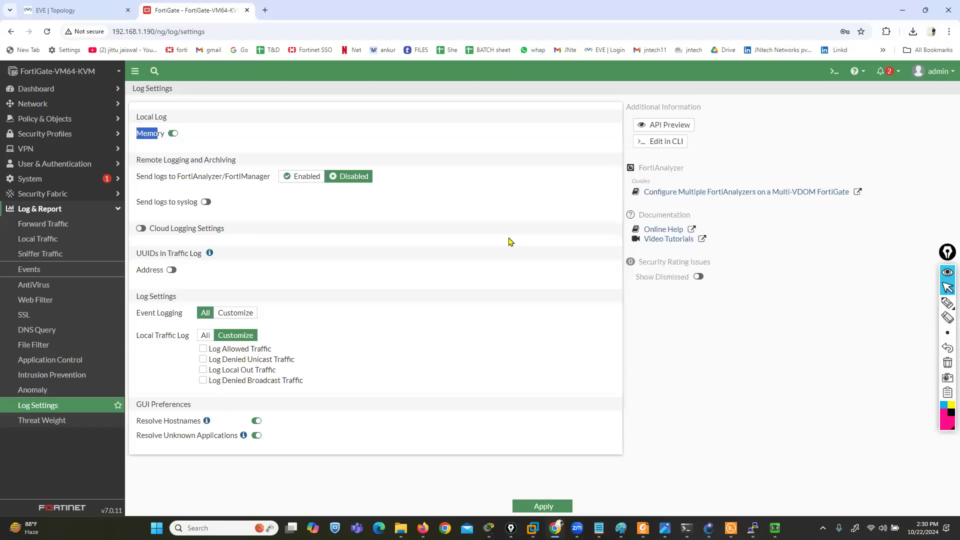
mouse_move(948, 304)
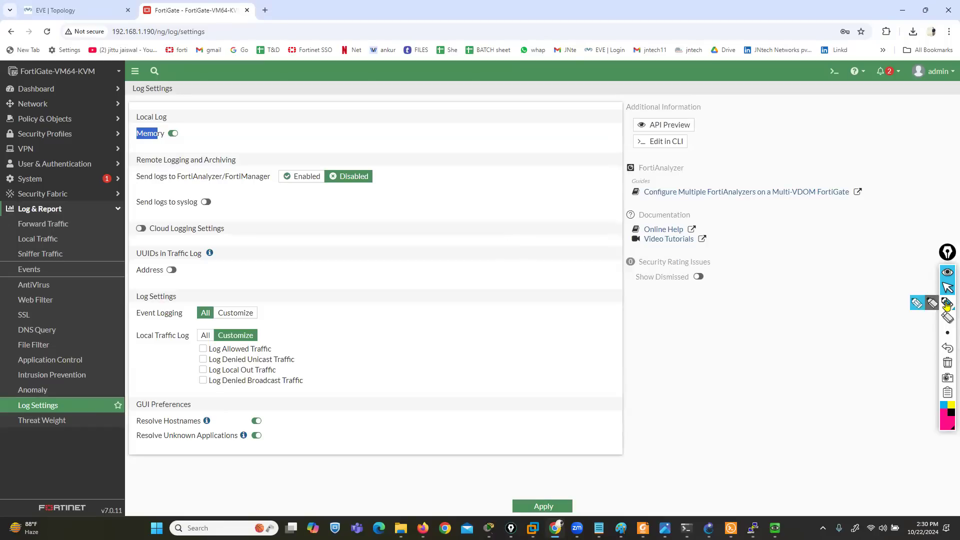
left_click(914, 306)
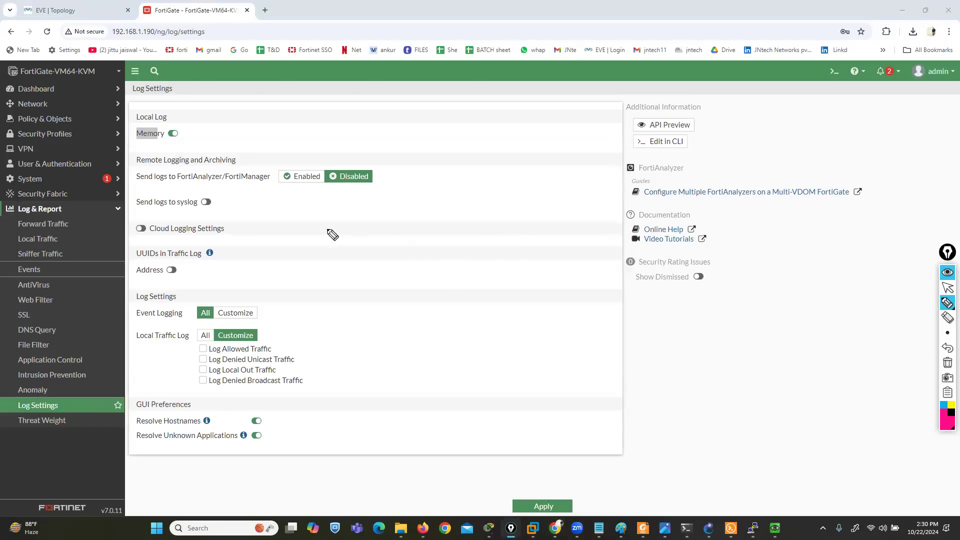
mouse_move(129, 165)
left_mouse_down()
mouse_move(205, 153)
mouse_move(131, 156)
mouse_move(210, 168)
mouse_move(253, 161)
left_mouse_up()
left_click(948, 349)
left_click_drag(126, 166, 241, 163)
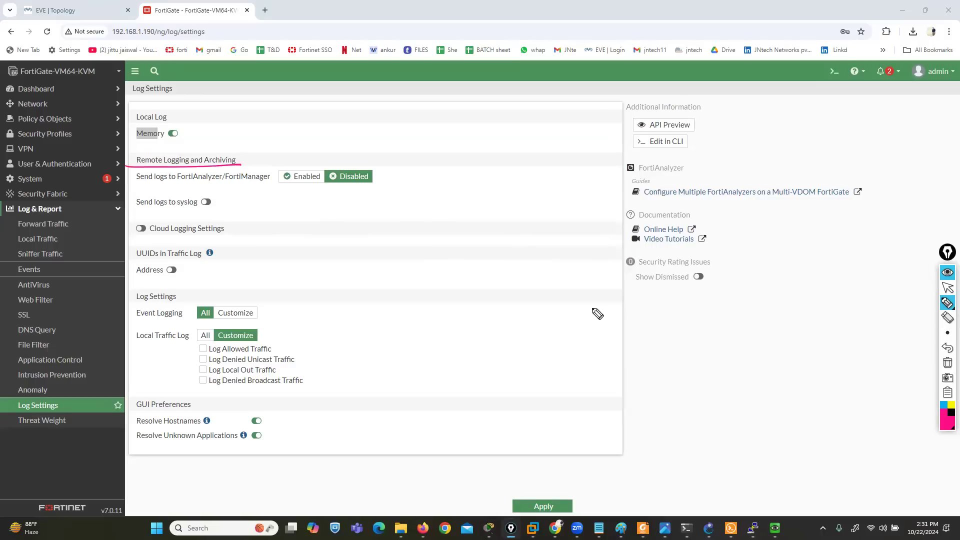
left_click(948, 362)
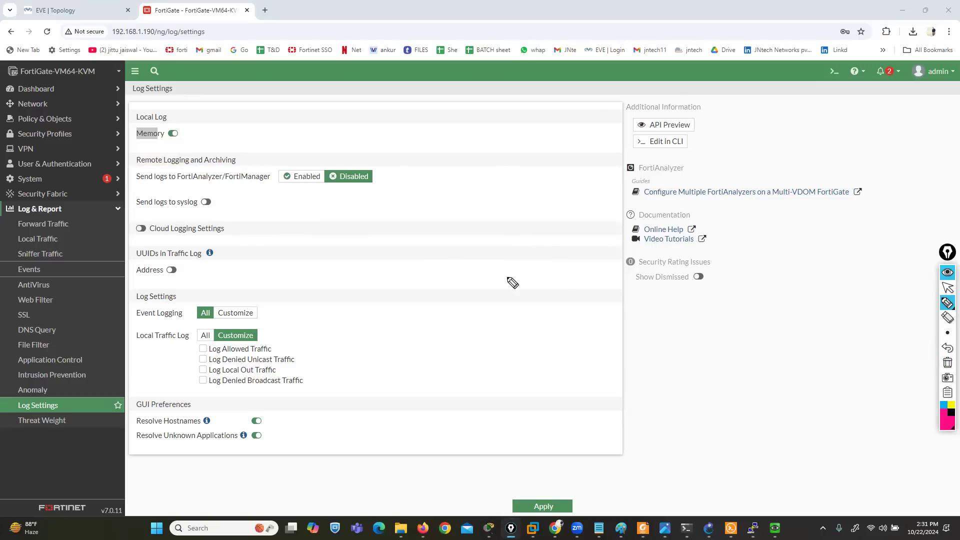
Outline the FortiAnalyzer/FortiManager, syslog and Cloud Logging options with the annotation pen, then erase the markings
mouse_move(129, 189)
left_mouse_down()
mouse_move(264, 185)
mouse_move(265, 171)
mouse_move(128, 172)
mouse_move(127, 212)
mouse_move(226, 209)
mouse_move(134, 194)
mouse_move(126, 213)
left_mouse_up()
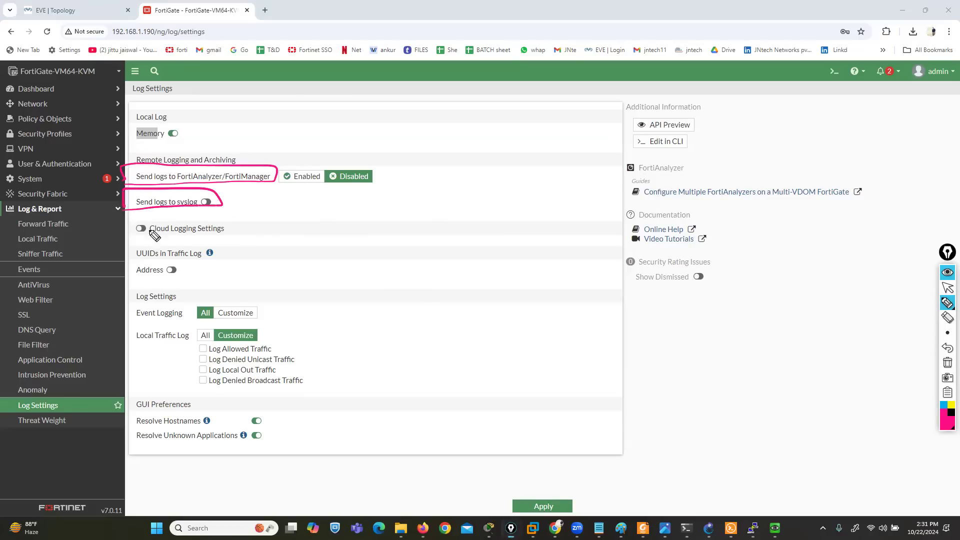
mouse_move(187, 220)
left_mouse_down()
mouse_move(138, 220)
mouse_move(131, 244)
mouse_move(240, 240)
mouse_move(190, 217)
left_mouse_up()
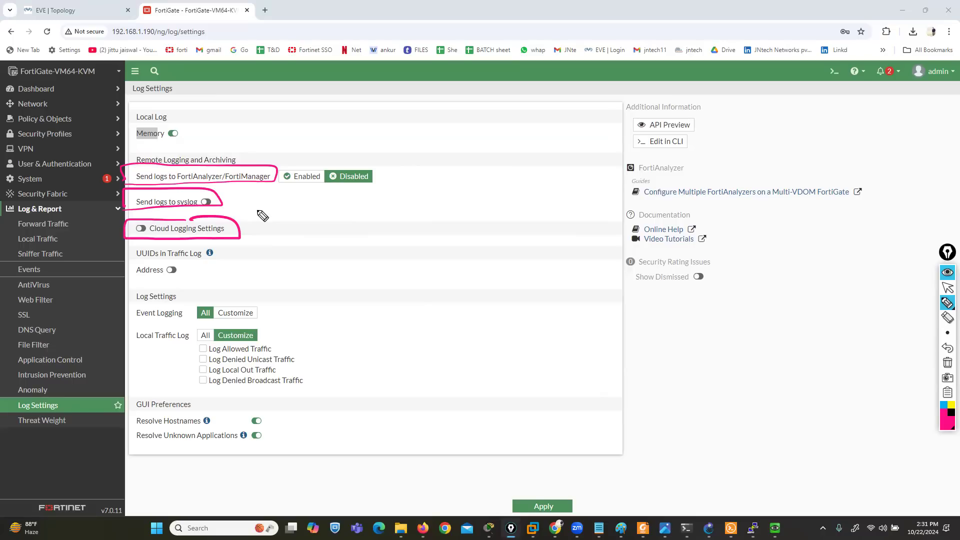
left_click(948, 363)
left_click(947, 287)
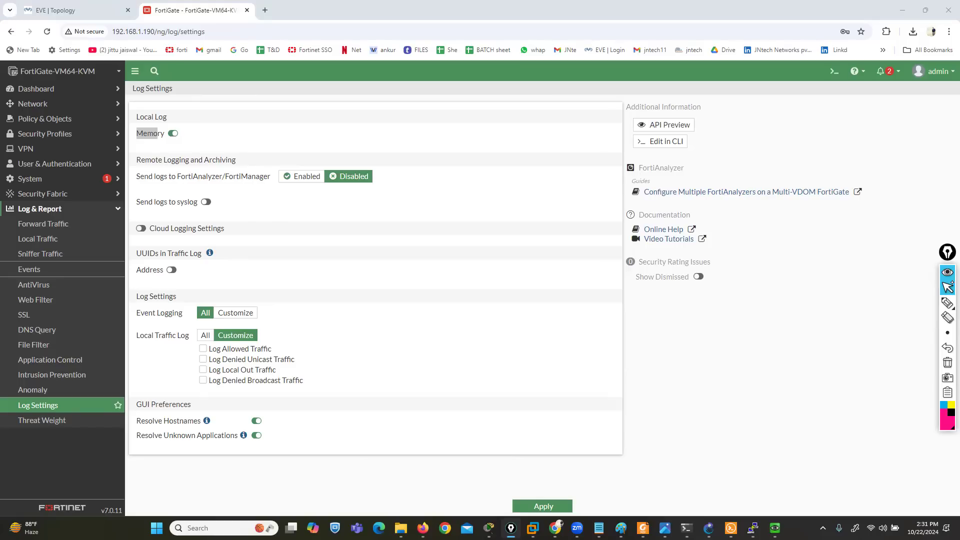
Enable sending logs to FortiAnalyzer/FortiManager and set the server to 192.168.1.155
left_click(302, 177)
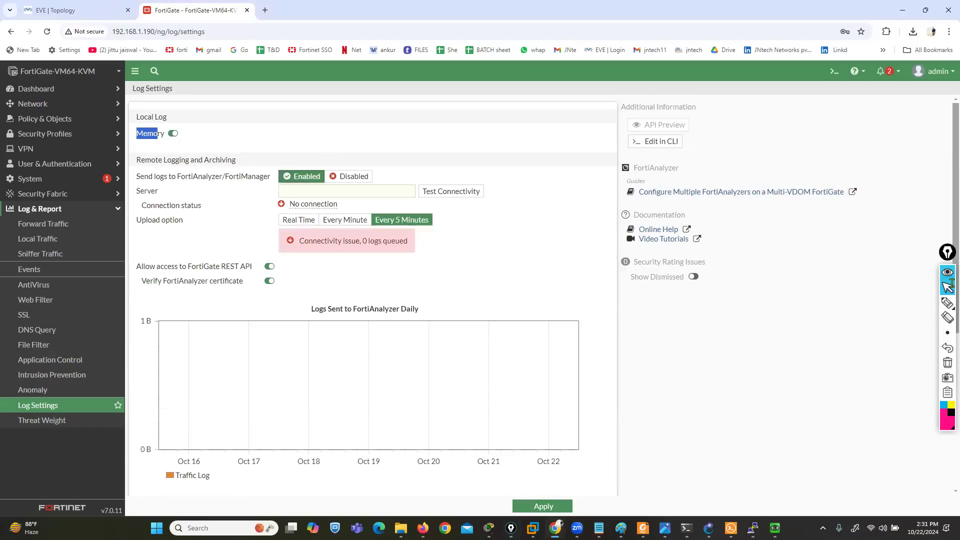
left_click(347, 191)
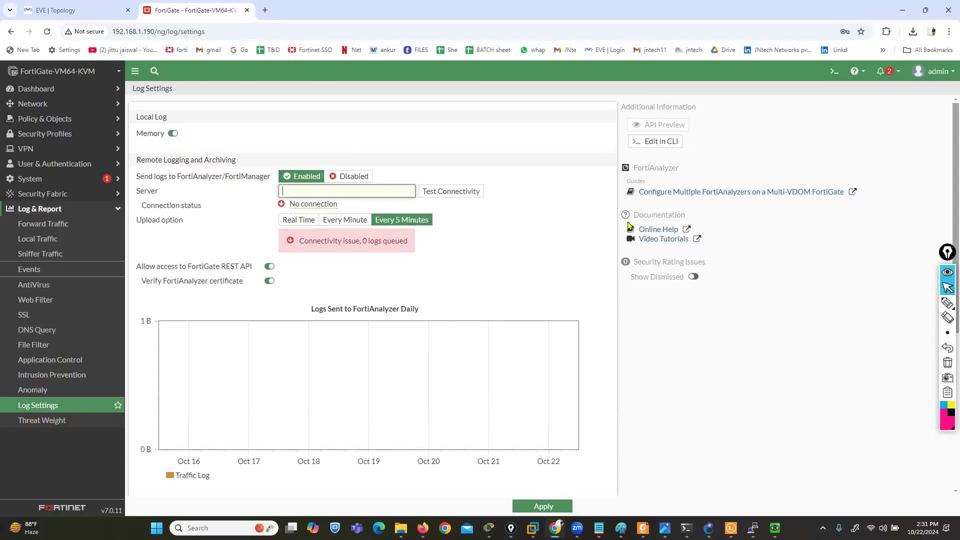
type("192.168.1.155")
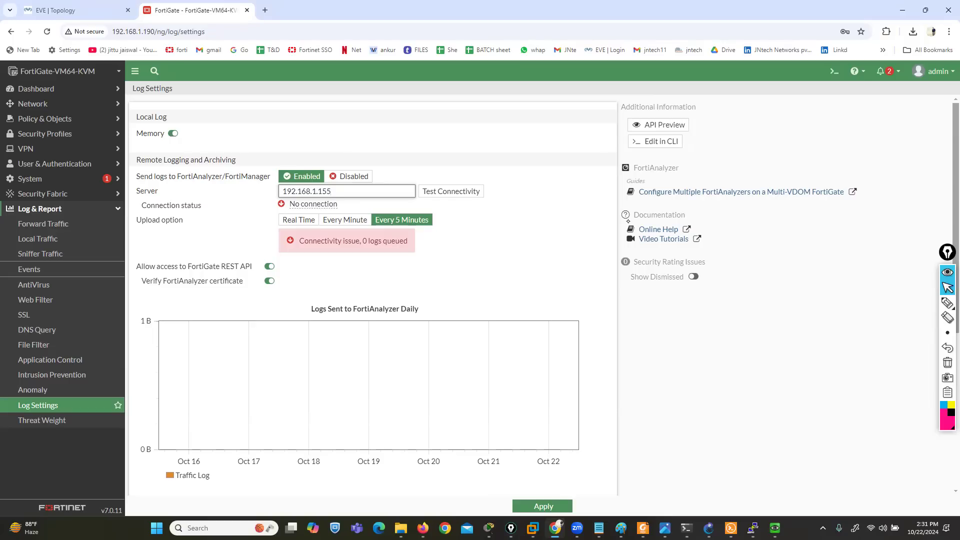
Underline the Upload option label and point arrows at Real Time, Every Minute and Every 5 Minutes with the annotation pen
left_click(948, 302)
mouse_move(147, 233)
left_mouse_down()
mouse_move(136, 232)
mouse_move(172, 233)
left_mouse_up()
left_click_drag(254, 271, 295, 232)
left_click_drag(343, 278, 347, 232)
left_click_drag(403, 286, 421, 236)
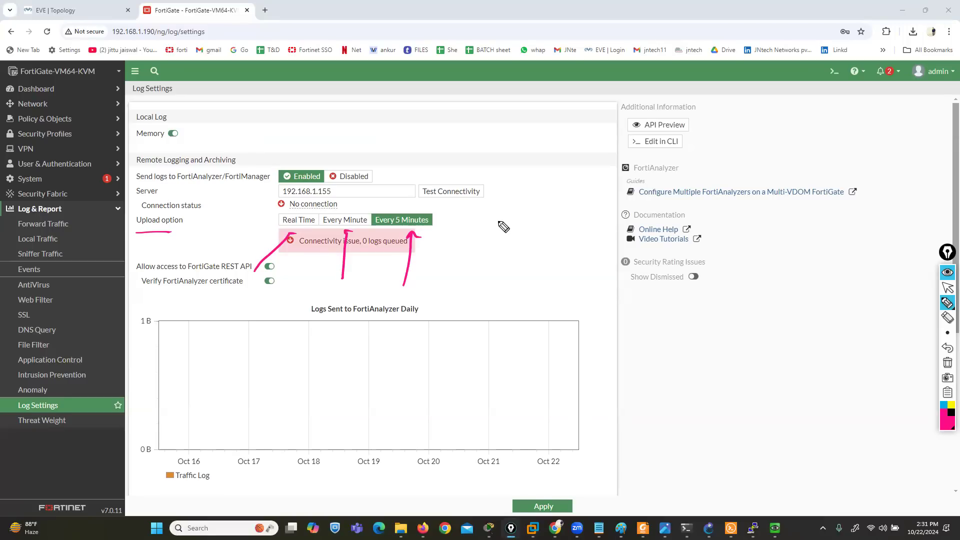
Erase the annotations, disable sending logs to FortiAnalyzer/FortiManager, and highlight the Send logs to syslog label
left_click(948, 363)
left_click(948, 289)
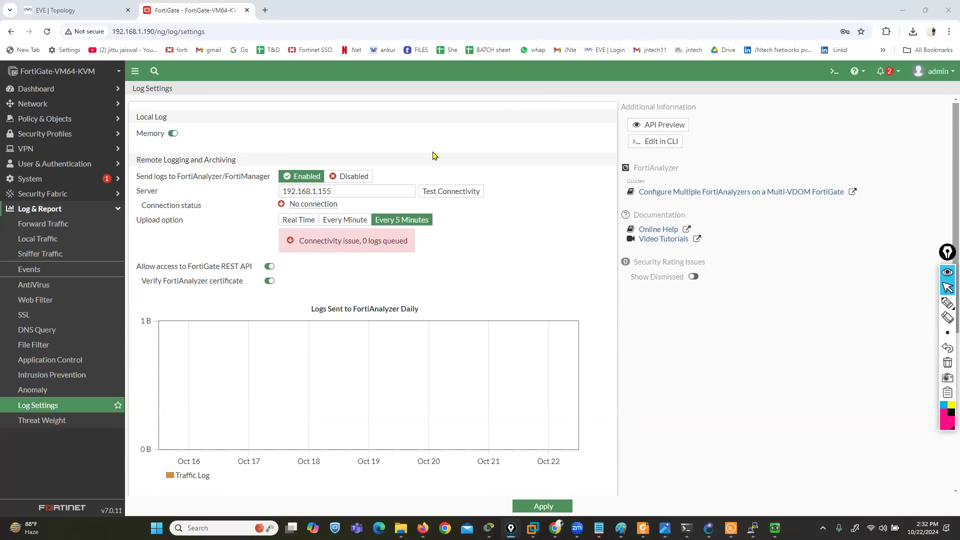
left_click(362, 179)
left_click_drag(135, 205, 168, 205)
left_click(333, 233)
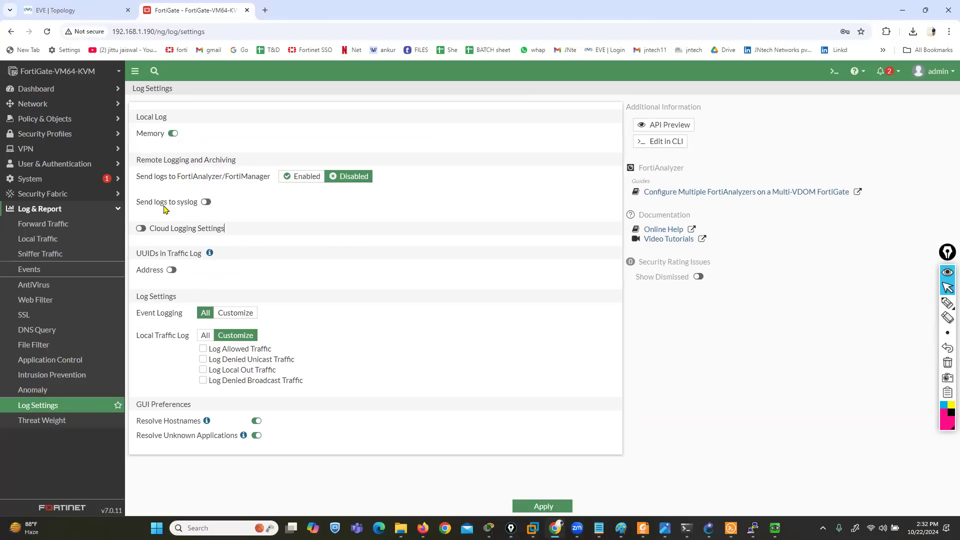
left_click_drag(144, 205, 184, 208)
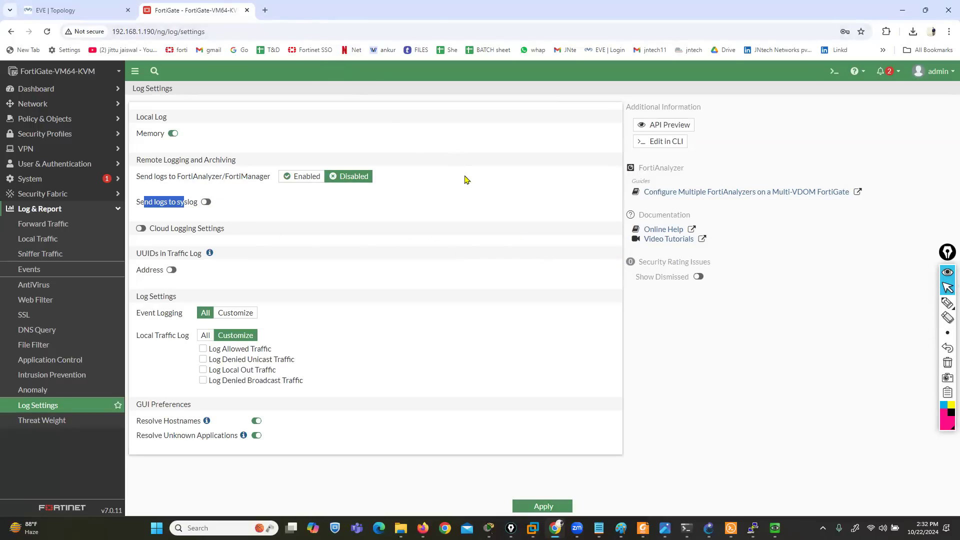
In the EVE topology, draw an arrow from the Fortinet firewall to the public-network Net cloud, then remove it
left_click(84, 5)
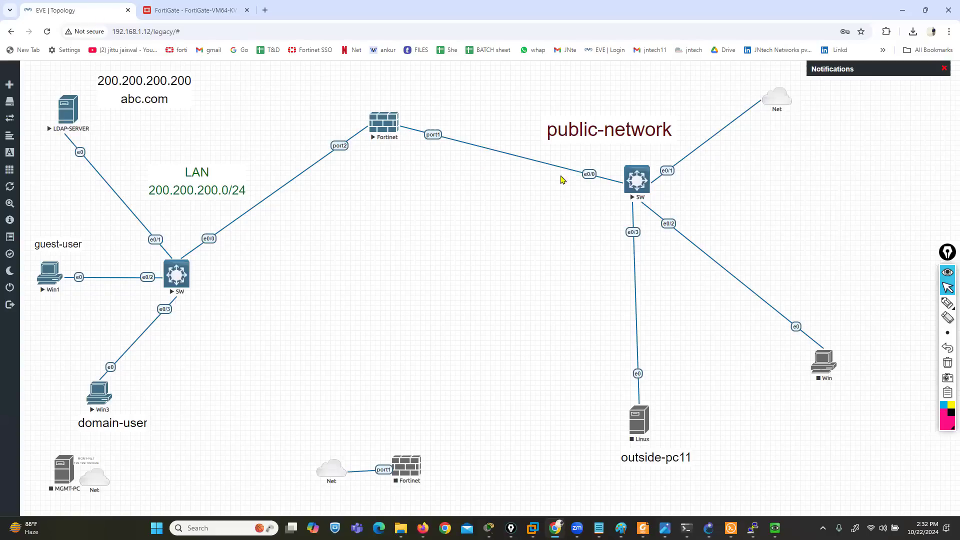
left_click(947, 302)
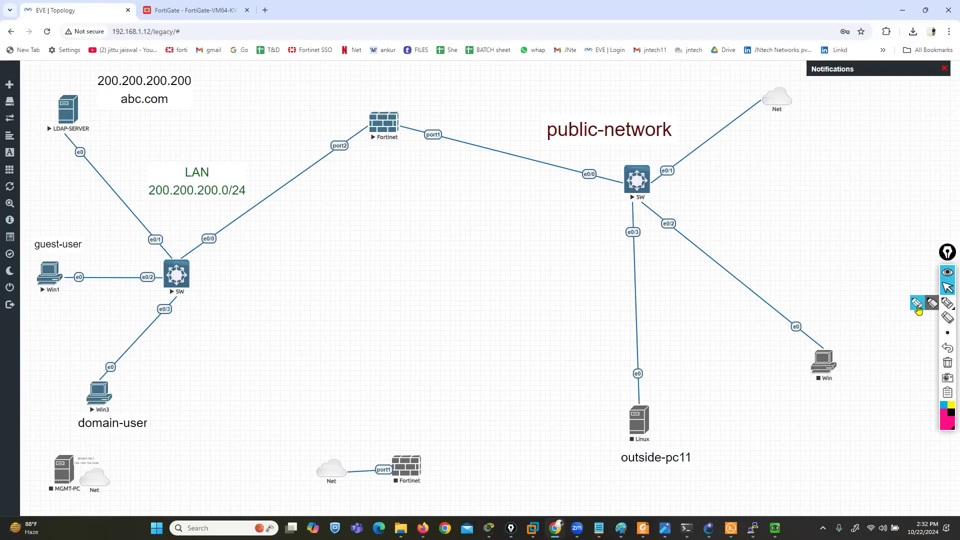
mouse_move(411, 120)
left_mouse_down()
mouse_move(742, 131)
mouse_move(776, 106)
mouse_move(765, 121)
left_mouse_up()
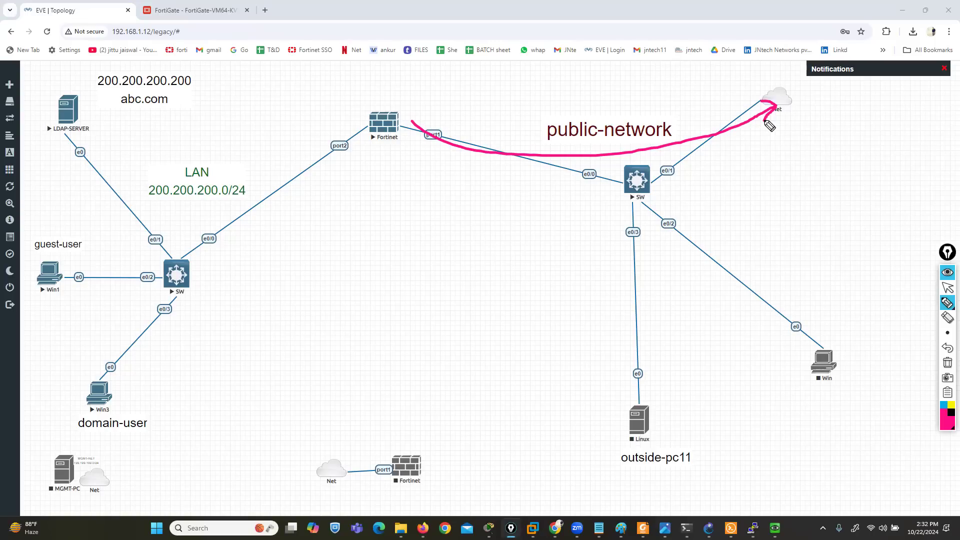
left_click(947, 348)
left_click(947, 348)
left_click(946, 289)
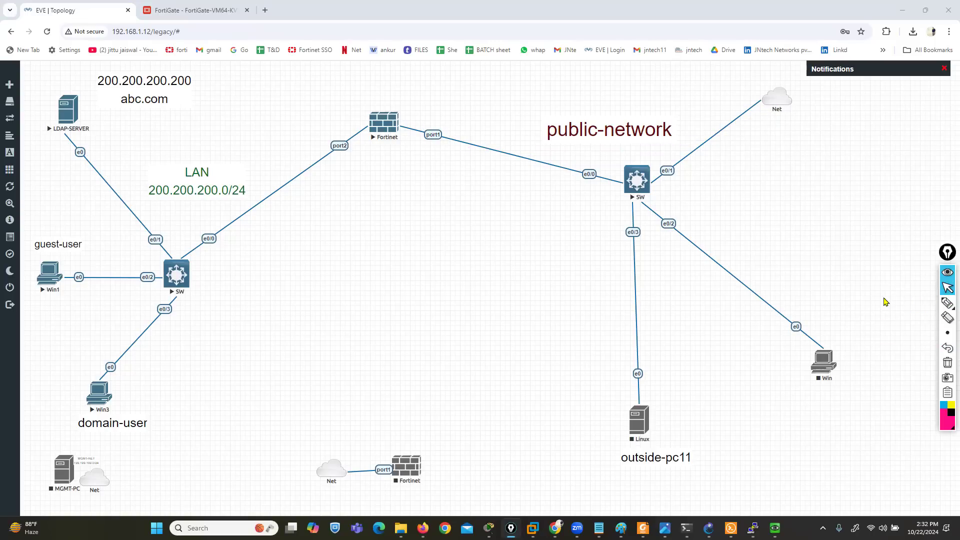
Launch 3CDaemon and open its Syslog Server configuration
key("super")
type("3cd")
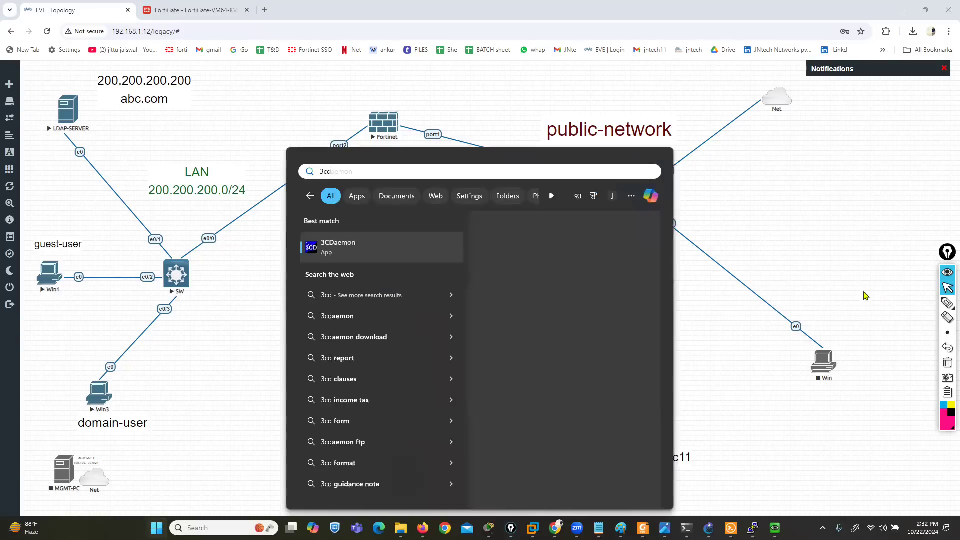
left_click(336, 253)
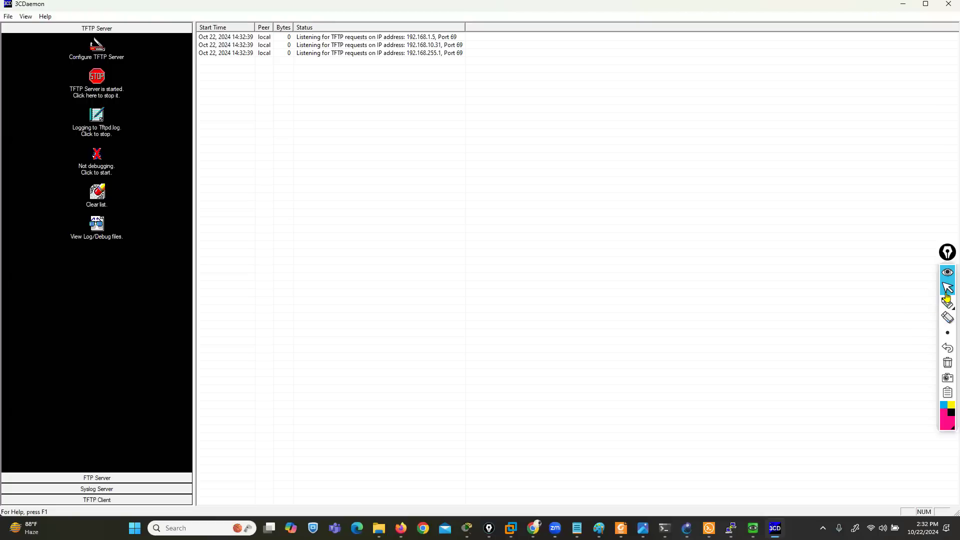
left_click(131, 489)
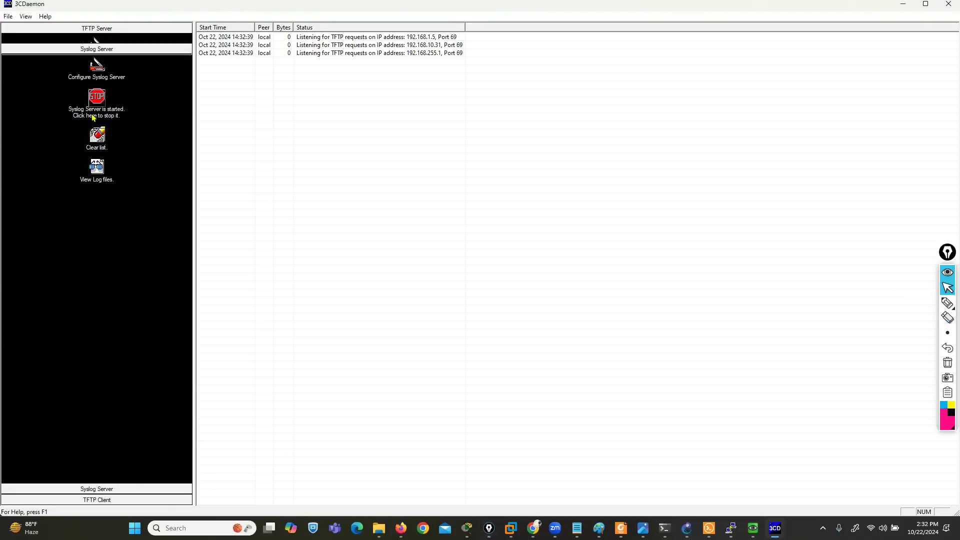
left_click(97, 65)
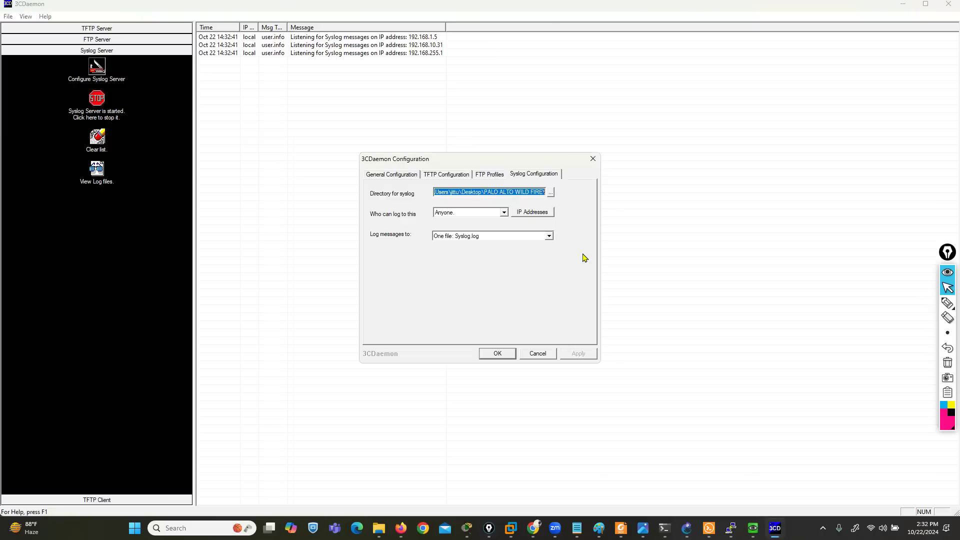
Set the syslog directory to the PALO ALTO WILD FIRE folder on the desktop and save the 3CDaemon configuration
left_click(551, 192)
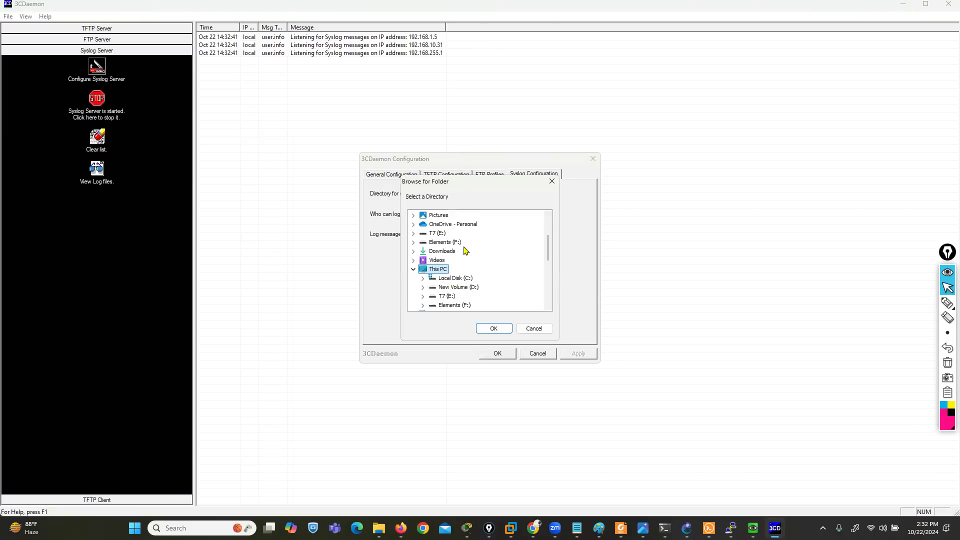
scroll(457, 246, "up", 3)
scroll(465, 260, "down", 10)
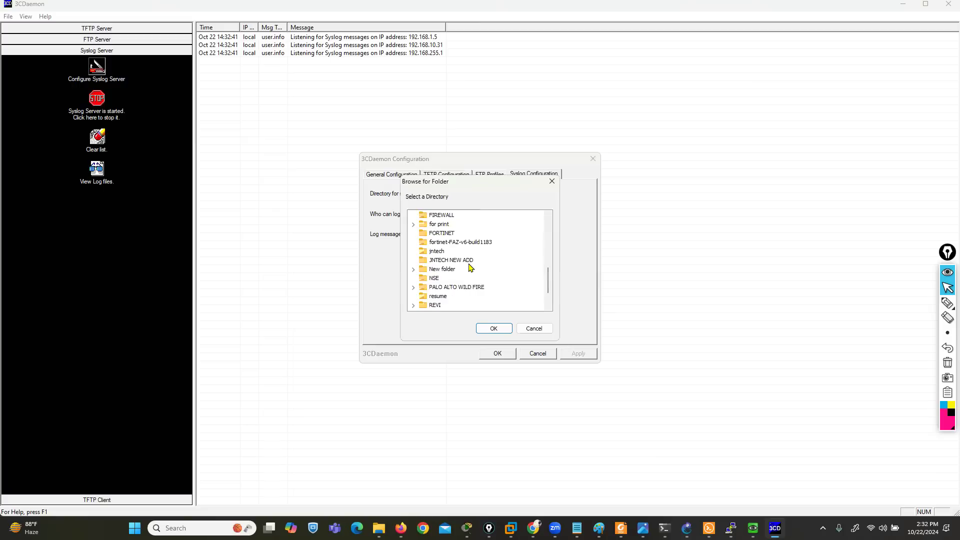
left_click(459, 287)
left_click(494, 329)
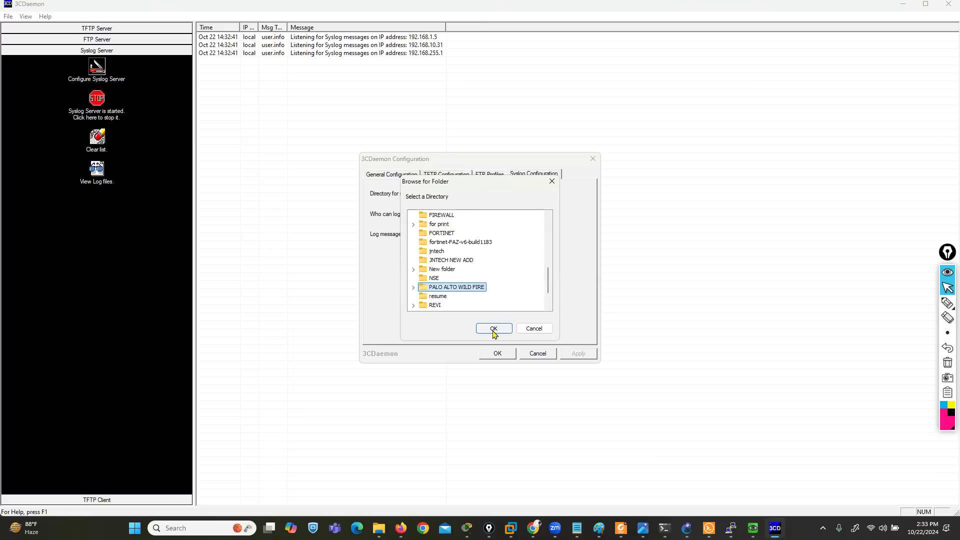
left_click(579, 359)
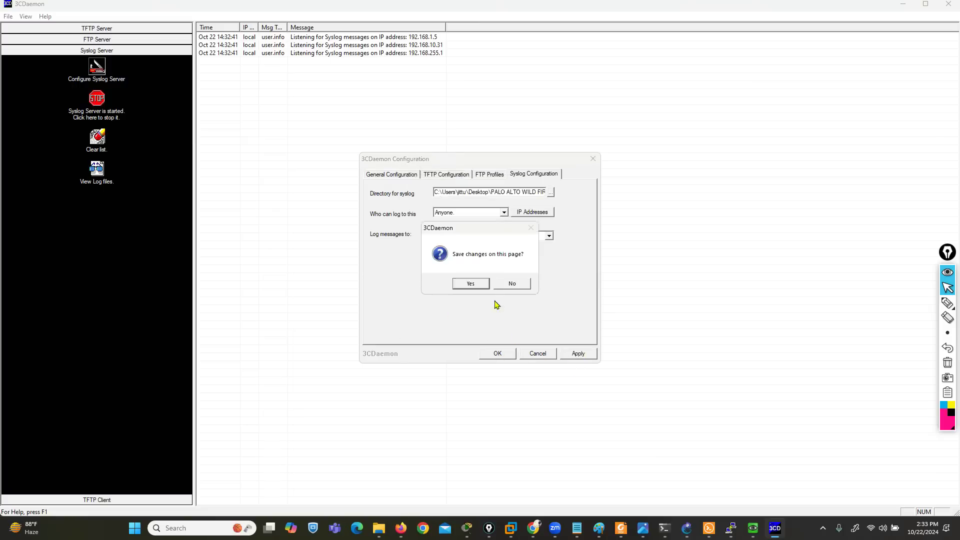
left_click(469, 286)
left_click(491, 357)
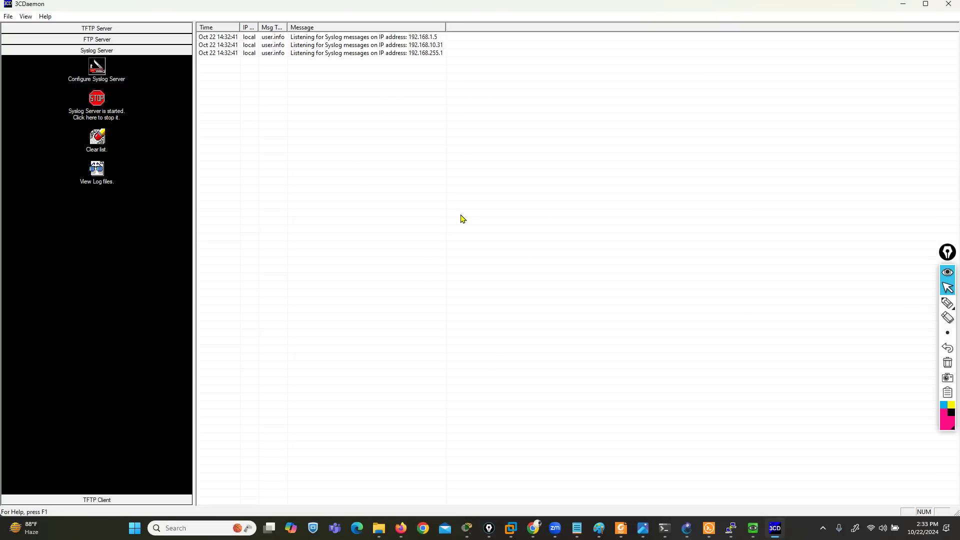
Switch to the Fortinet PuTTY console and log in as admin with the account password
left_click(731, 528)
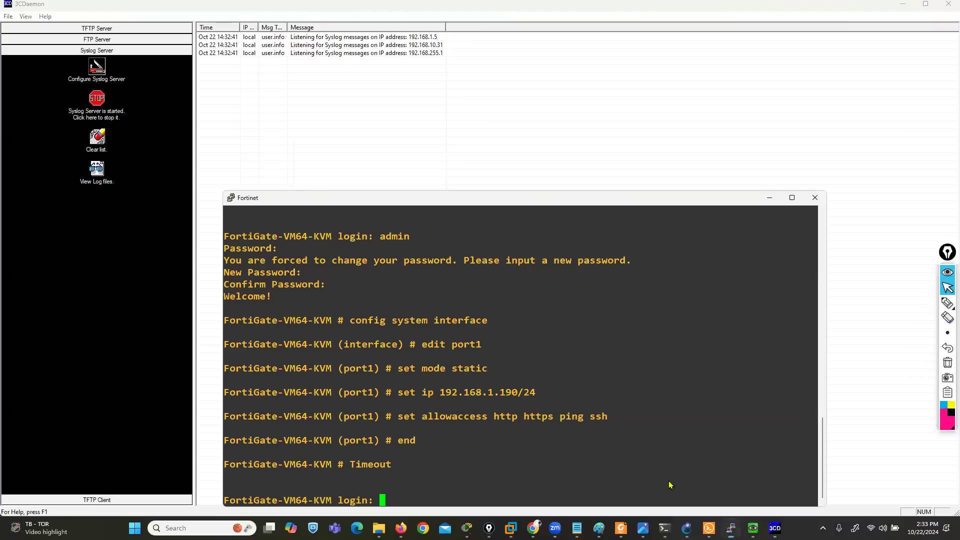
type("admin")
key("Return")
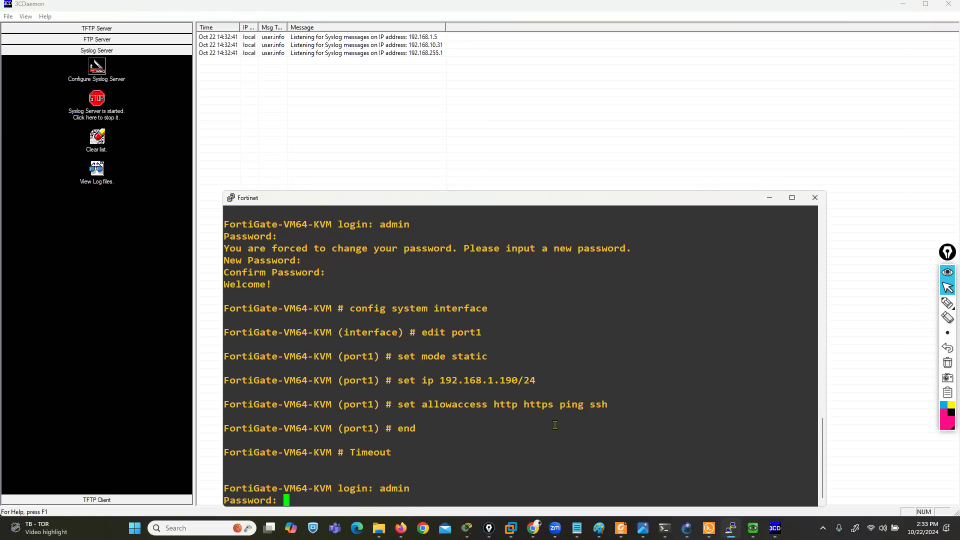
key("Return")
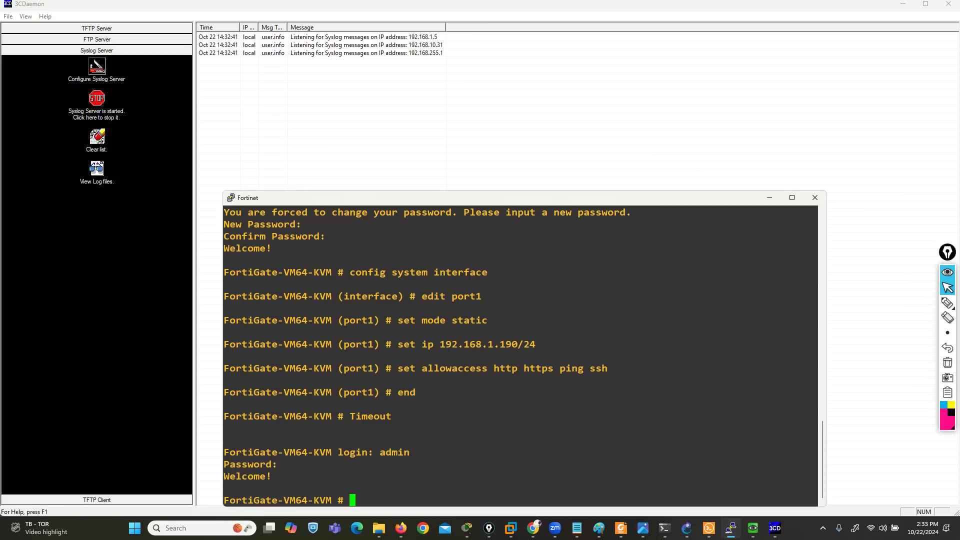
Run ipconfig in the Windows command prompt and highlight the Wi-Fi adapter's IPv4 address
mouse_move(664, 529)
left_click(731, 491)
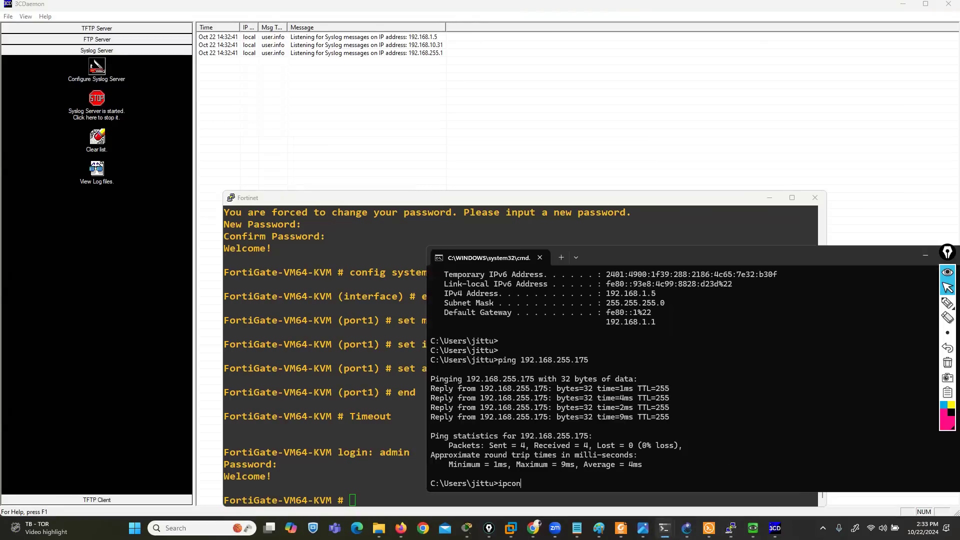
key("Return")
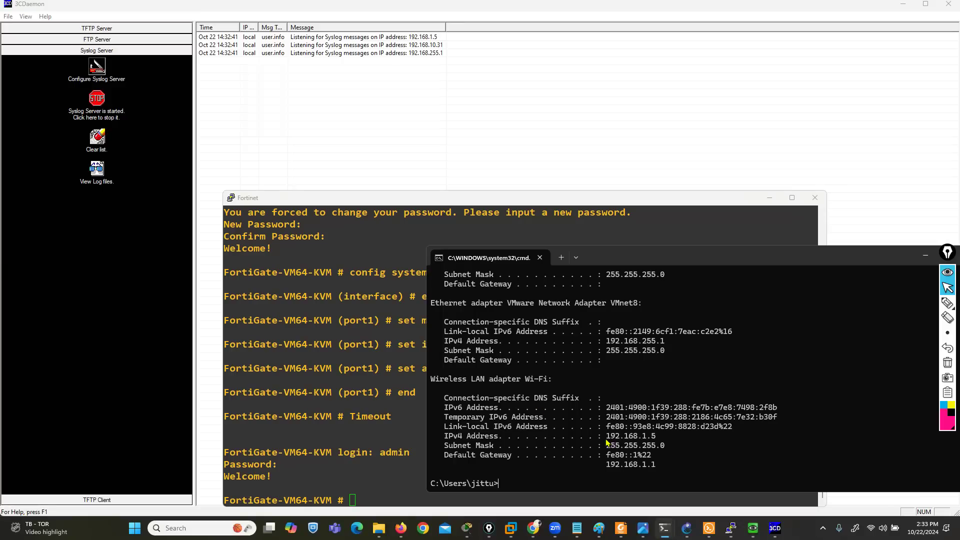
left_click_drag(606, 442, 673, 440)
Ping the syslog host 192.168.1.5 from the FortiGate console
left_click(369, 444)
type("execute ping 192.168.1.5")
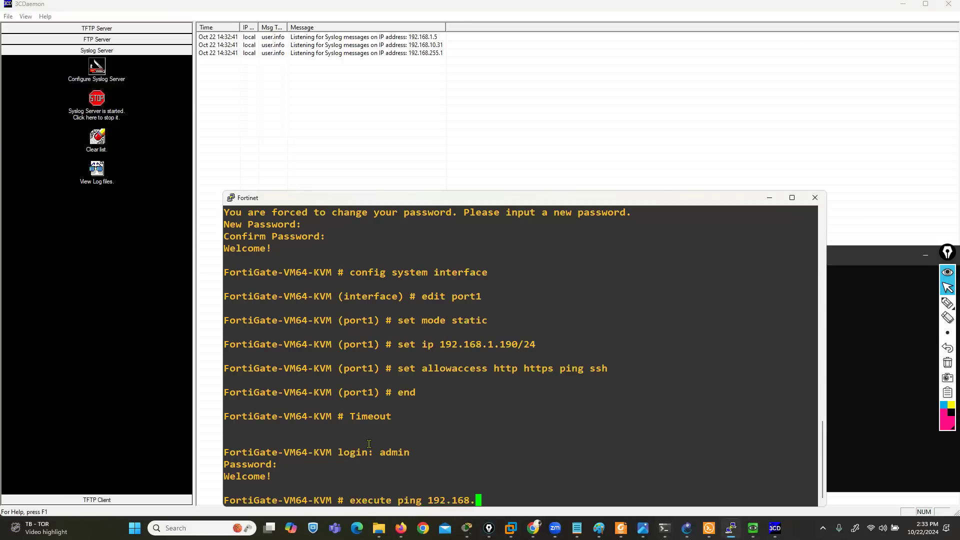
key("Return")
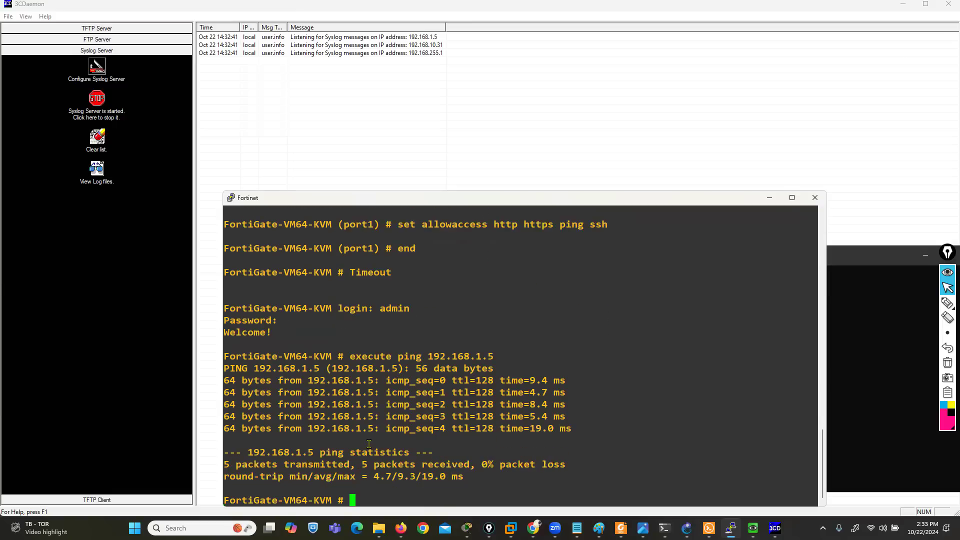
key("Return")
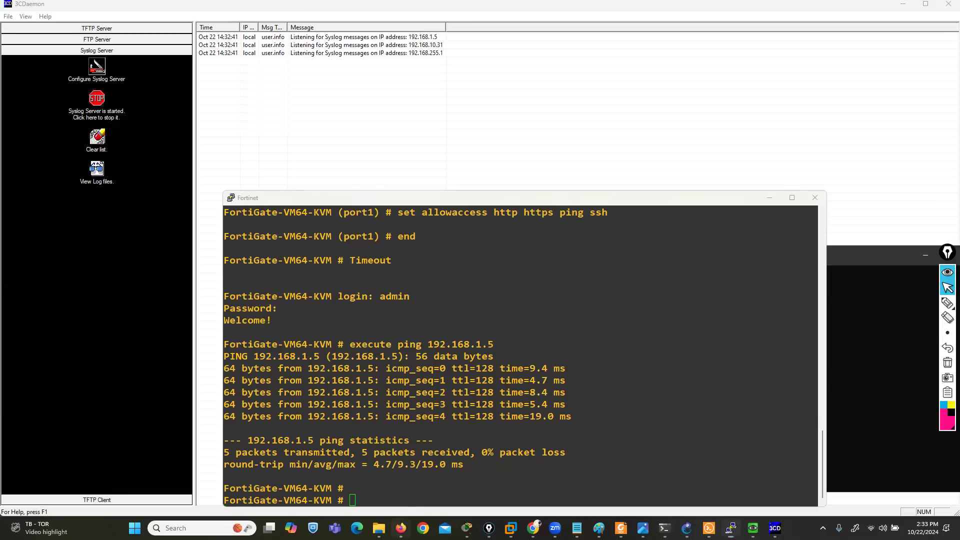
Close the Firefox login page, return to the FortiGate Log Settings in Chrome, and apply sending logs to syslog at 192.168.1.5
left_click(401, 528)
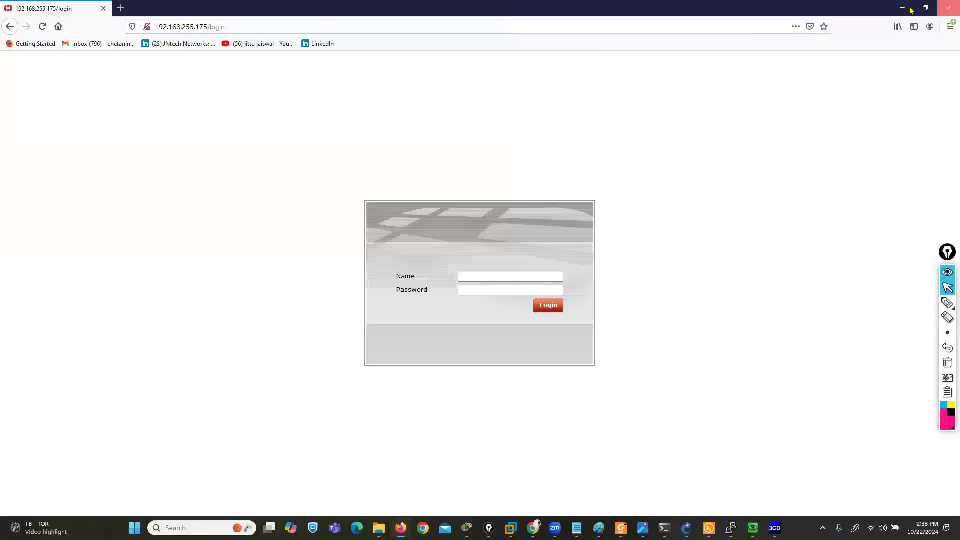
left_click(948, 8)
left_click(534, 528)
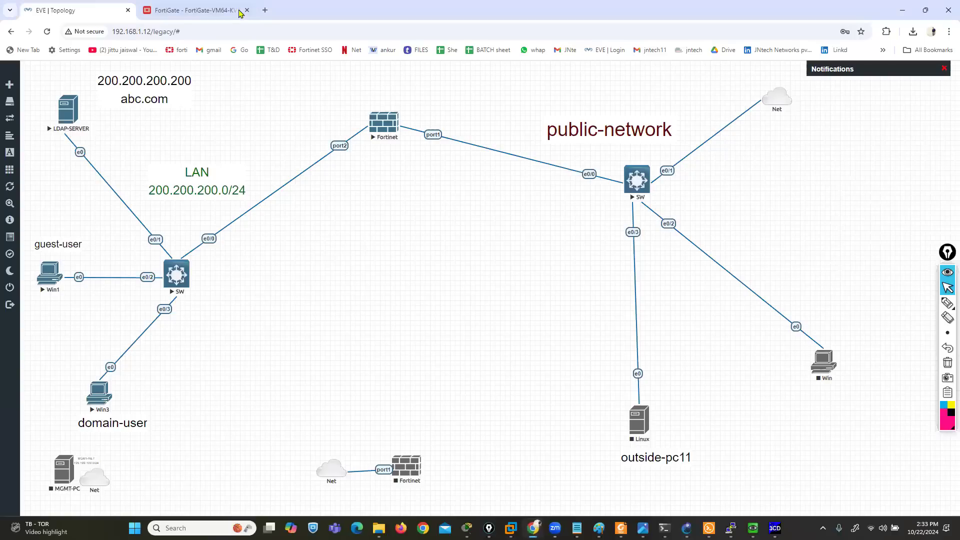
left_click(195, 10)
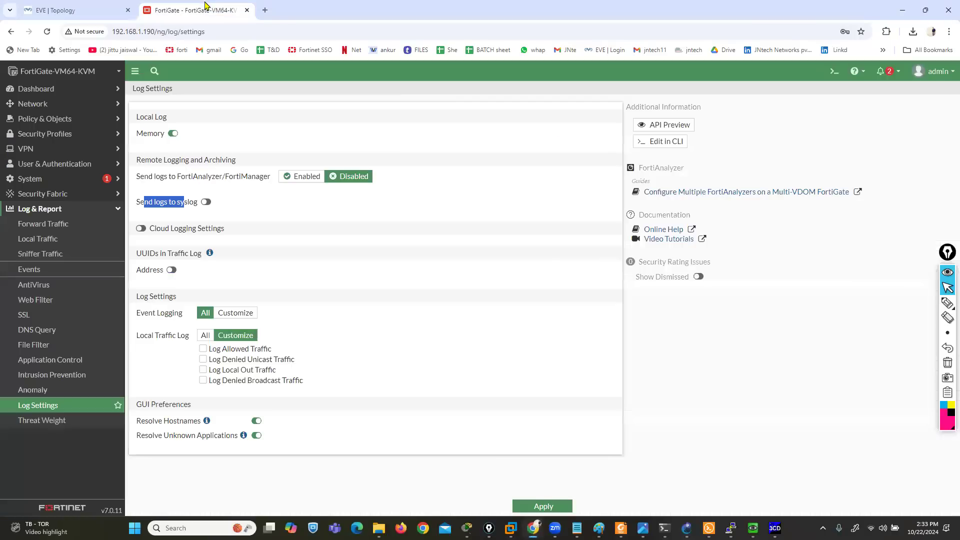
left_click(206, 202)
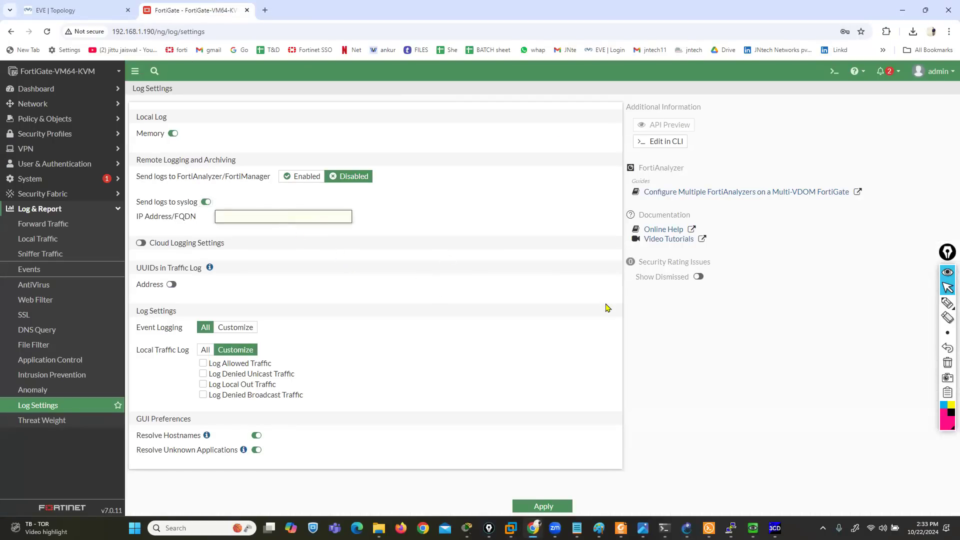
type("192.168.1.5")
left_click(544, 506)
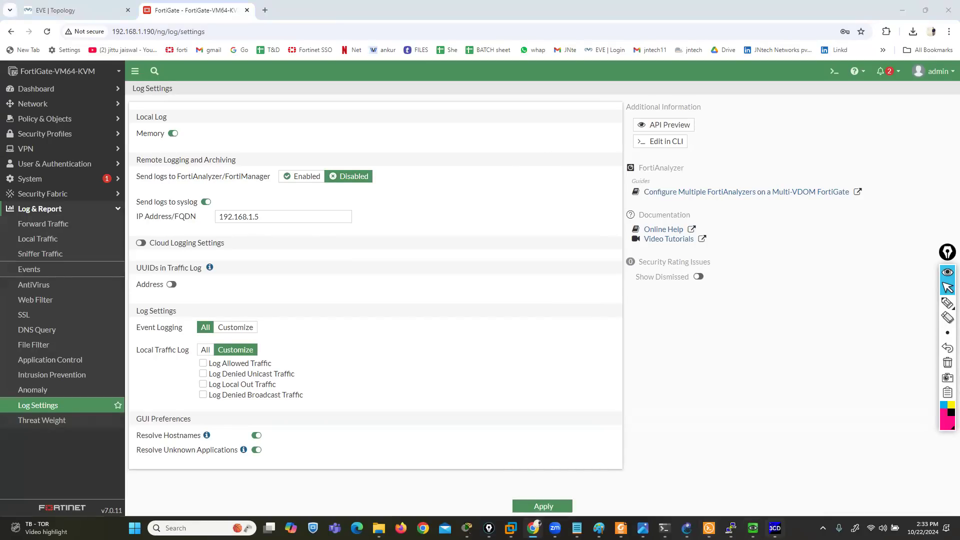
Check the syslog messages in 3CDaemon, then rerun the GOOGLE.COM ping in the Win3 machine's command prompt
left_click(774, 528)
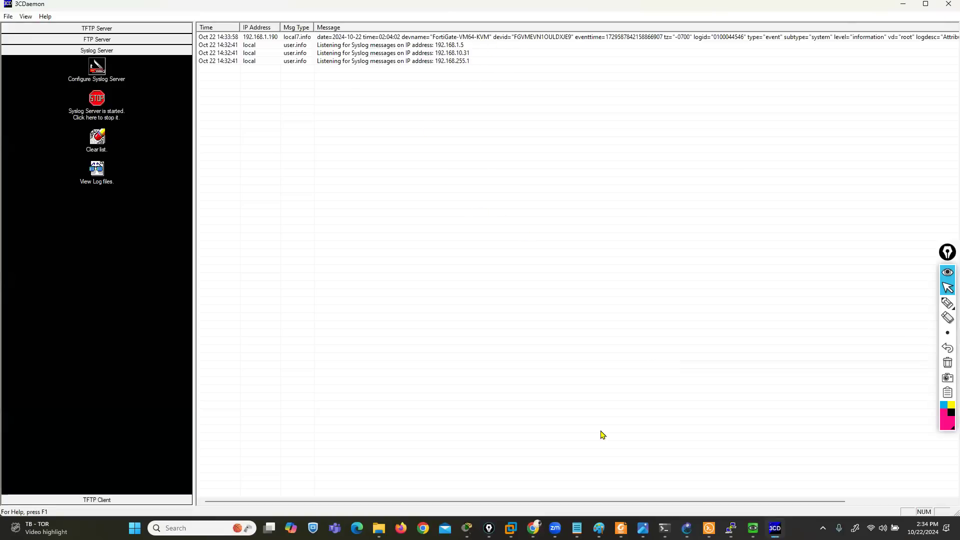
left_click(754, 528)
left_click(905, 5)
key("Up")
key("Return")
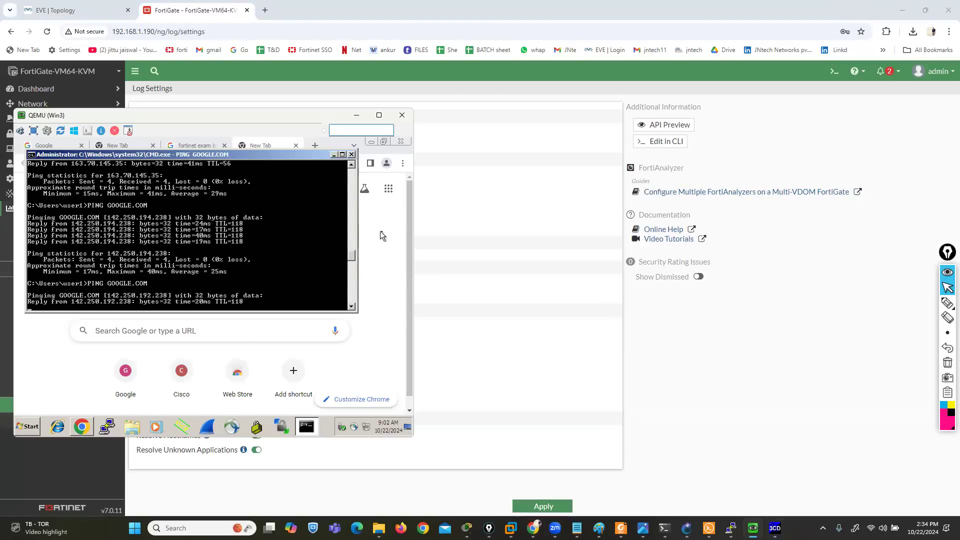
Open facebook.com in the Win3 machine's web browser to generate client traffic
left_click(290, 146)
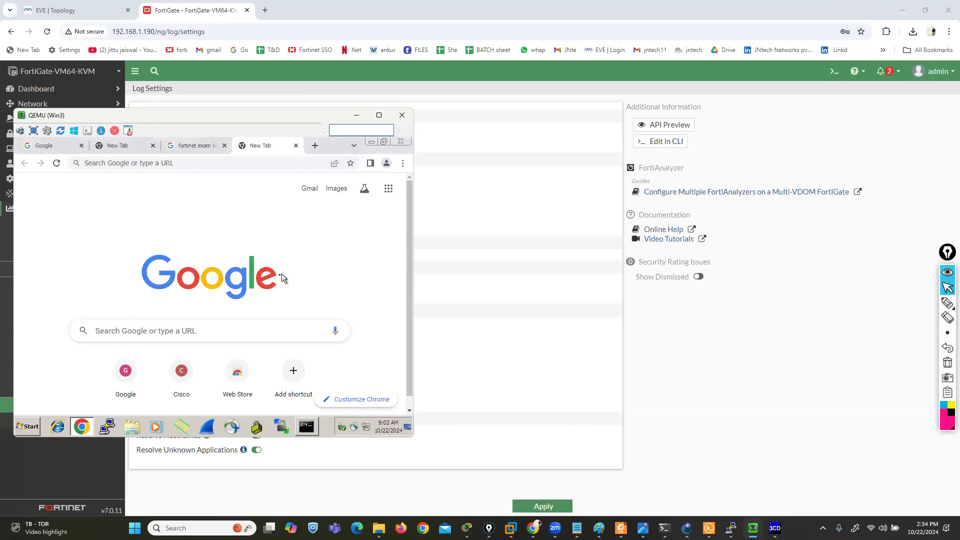
left_click(241, 159)
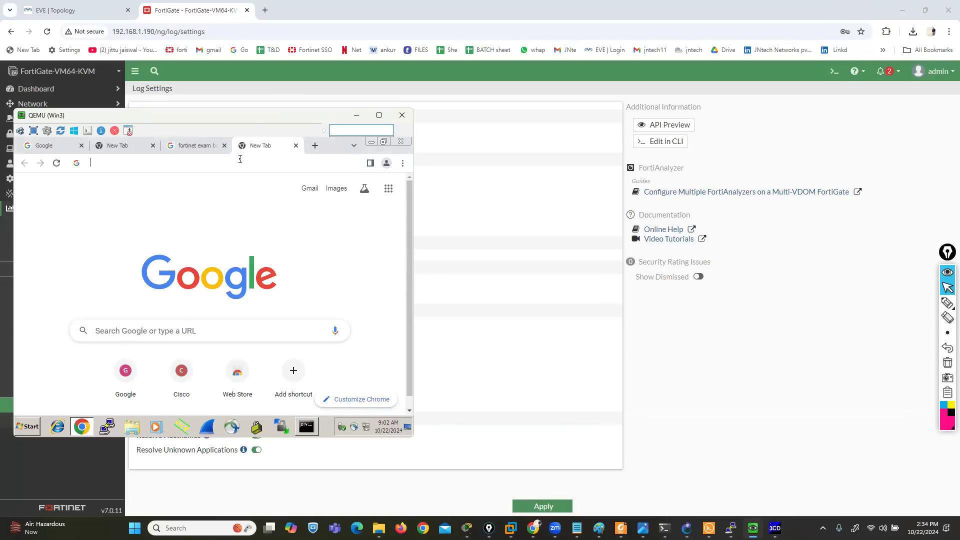
type("fa")
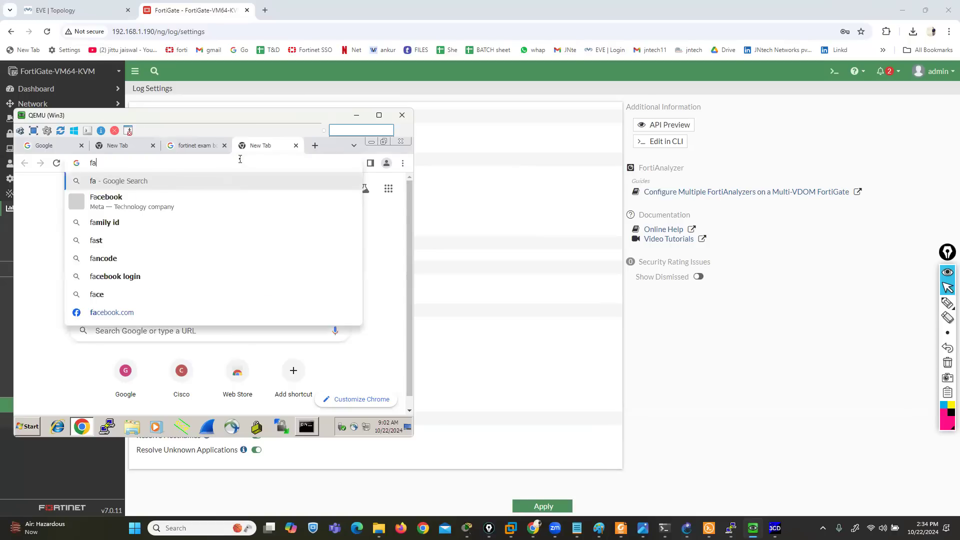
key("Up")
key("Up")
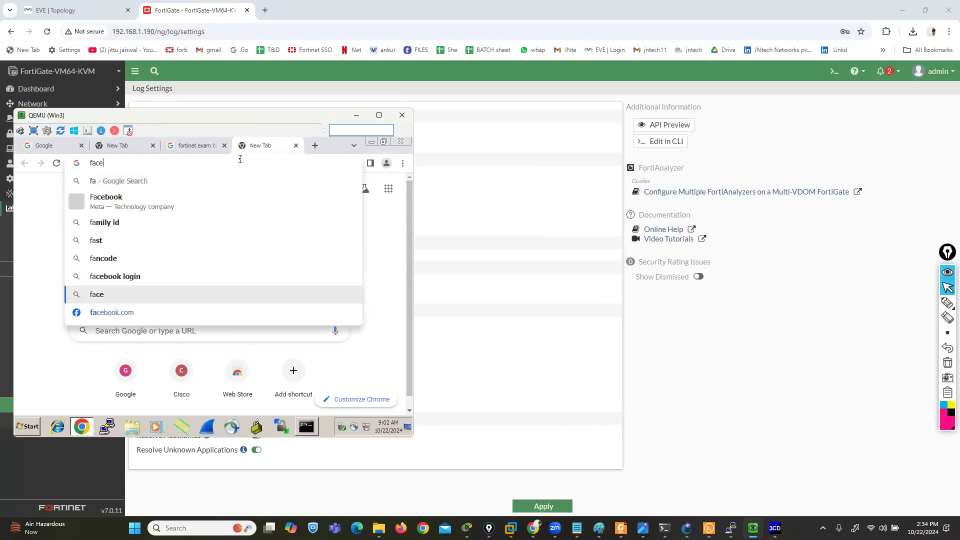
key("Down")
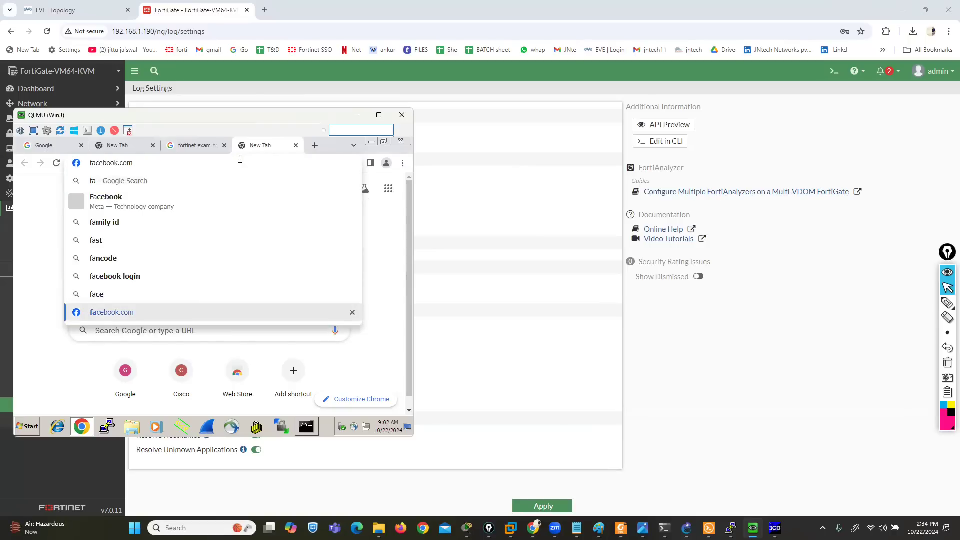
key("Return")
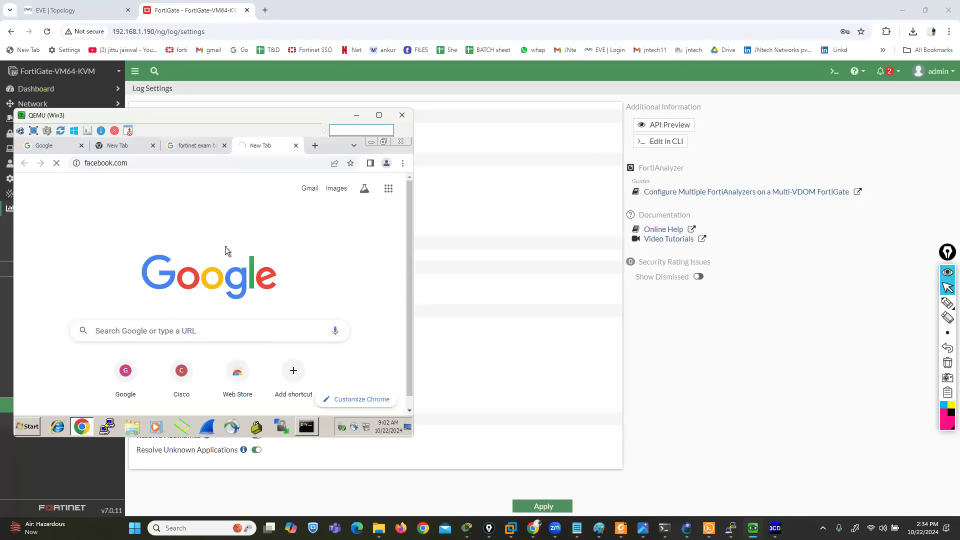
Bring up the syslog messages in 3CDaemon and place the Win3 window in front, below the newest entries
left_click(775, 528)
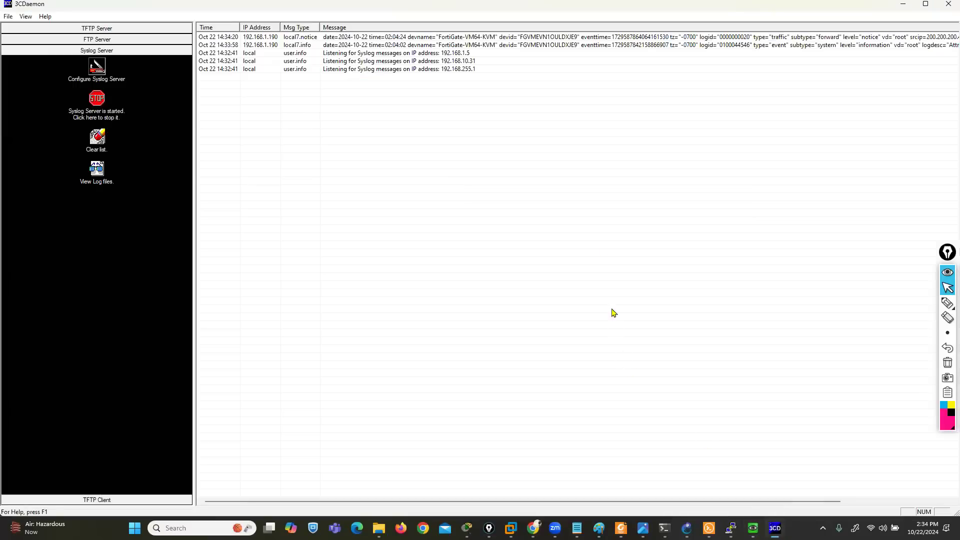
mouse_move(753, 528)
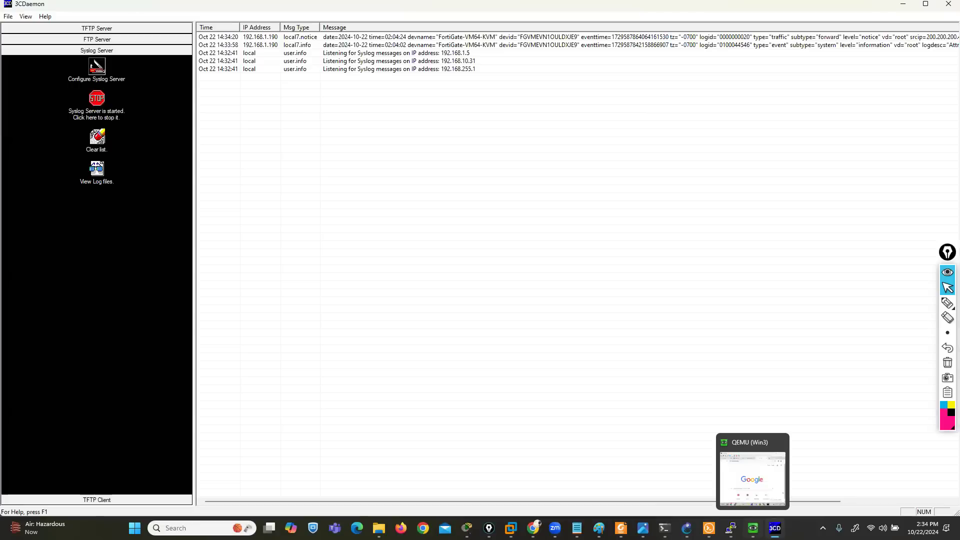
left_click(753, 473)
left_click_drag(231, 125, 231, 160)
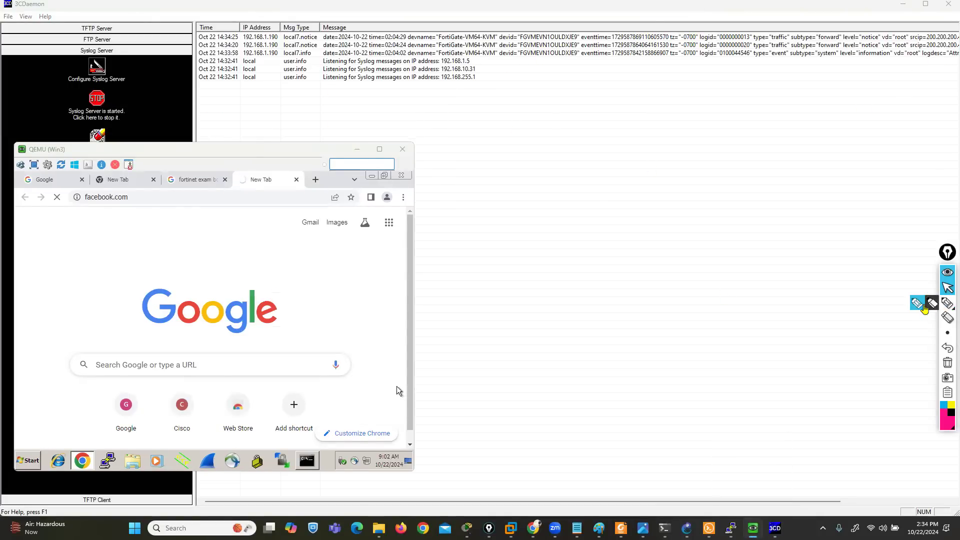
Mark the sender IP address, date and time, device ID and source IP in the syslog messages, and erase the annotations
left_click(948, 303)
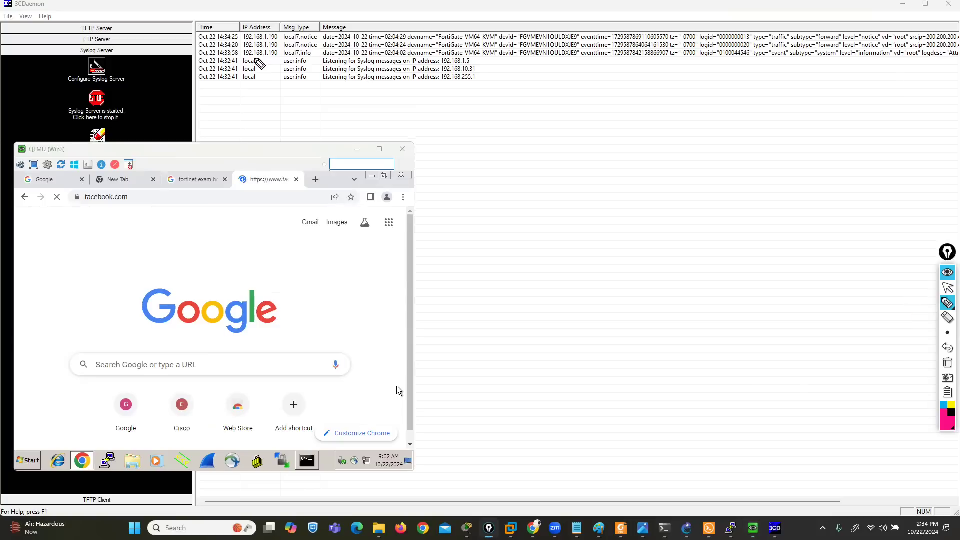
mouse_move(242, 58)
left_mouse_down()
mouse_move(279, 59)
mouse_move(284, 26)
mouse_move(241, 28)
mouse_move(241, 61)
mouse_move(261, 60)
left_mouse_up()
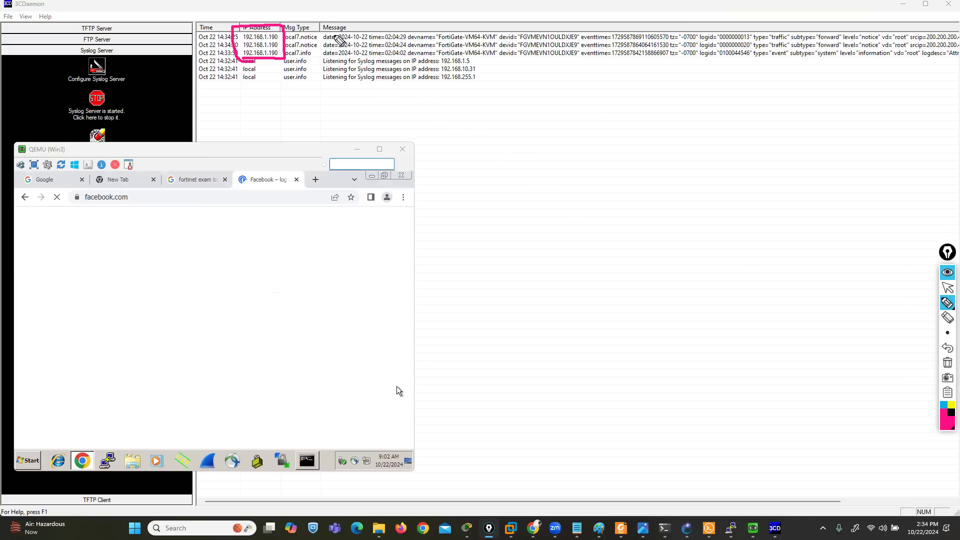
left_click_drag(320, 42, 420, 36)
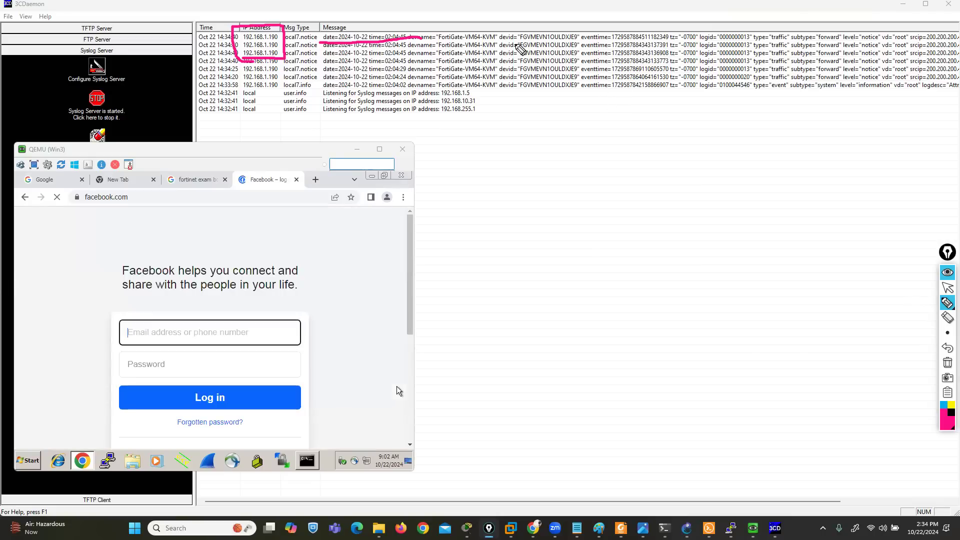
left_click_drag(513, 45, 560, 44)
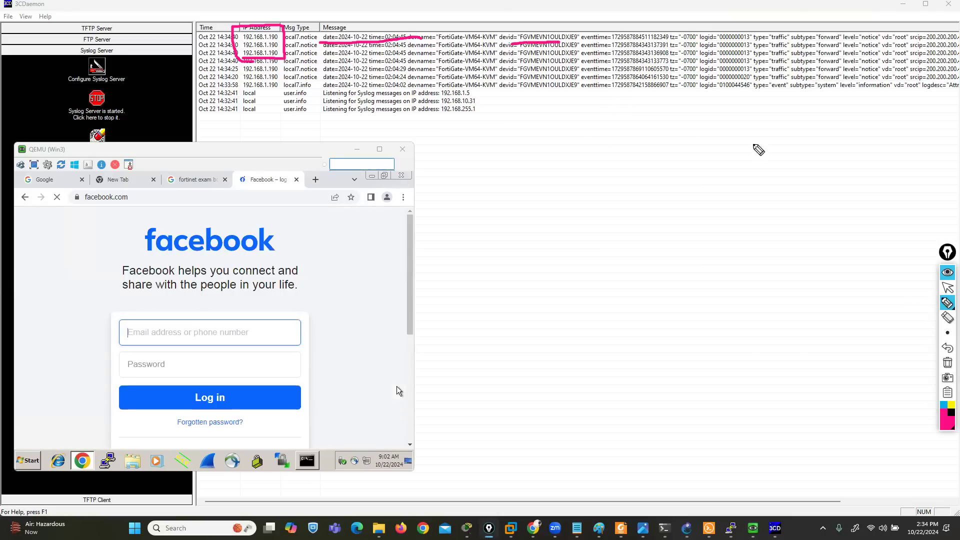
mouse_move(911, 48)
left_mouse_down()
mouse_move(957, 41)
mouse_move(956, 24)
mouse_move(897, 23)
mouse_move(930, 51)
left_mouse_up()
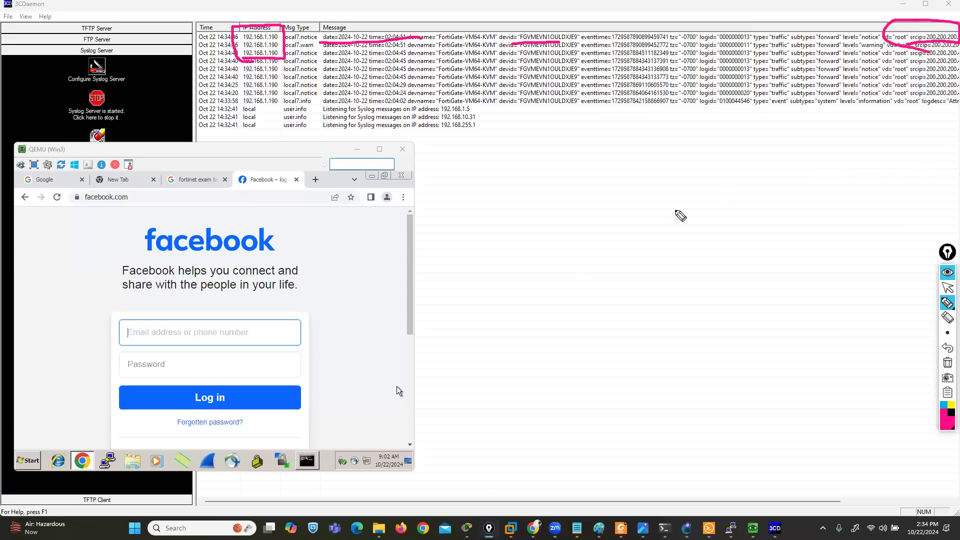
left_click(948, 363)
left_click(946, 289)
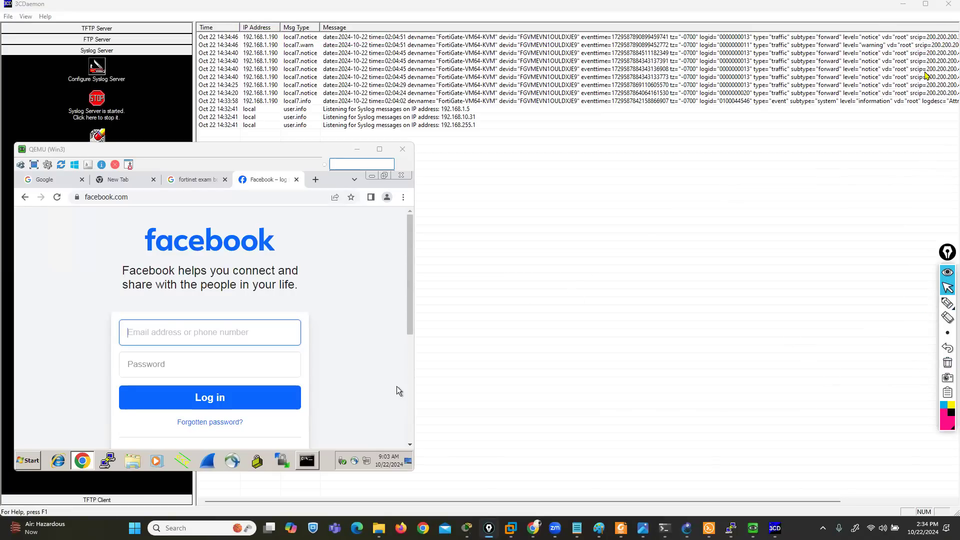
Close 3CDaemon and open the FortiGate's SNMP settings page
left_click(949, 4)
left_click(479, 288)
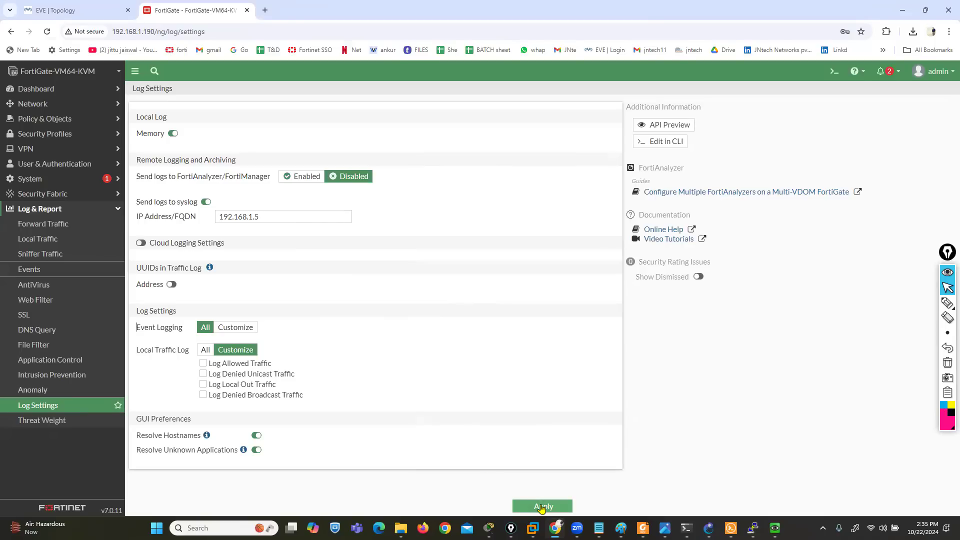
left_click(29, 178)
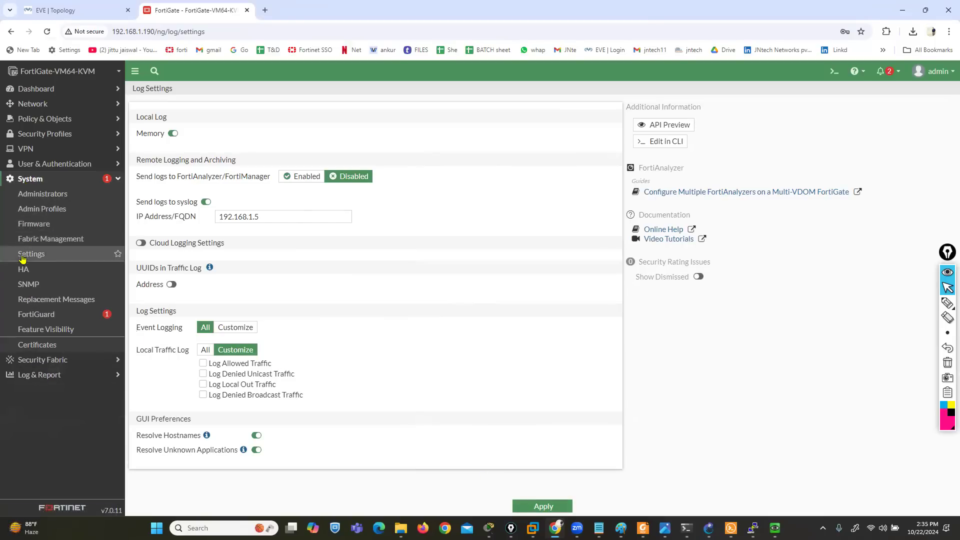
left_click(28, 284)
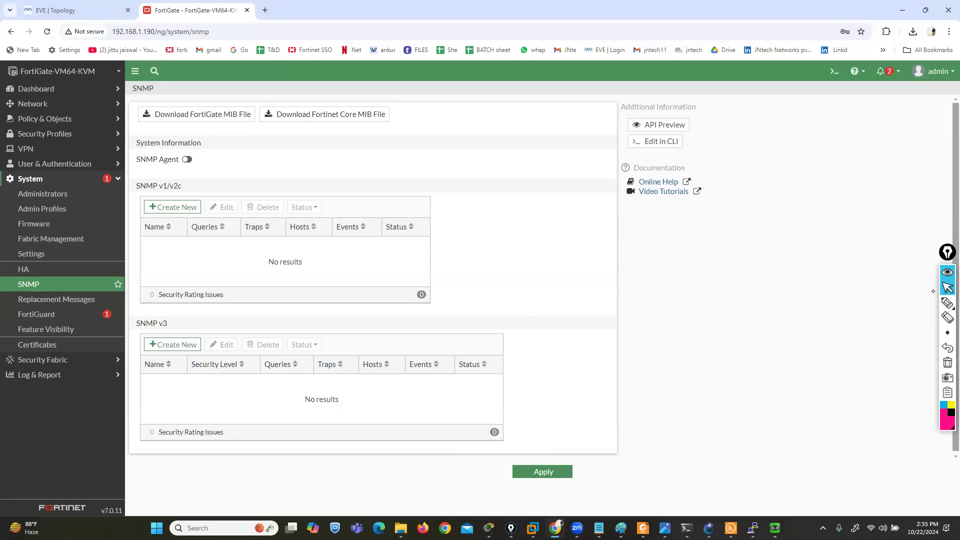
Write the SNMP versions V1, V2c and V3 beside the tables in pink ink and circle V1 and V2c together
left_click(947, 302)
mouse_move(544, 209)
left_mouse_down()
mouse_move(566, 210)
mouse_move(582, 234)
left_mouse_up()
mouse_move(531, 273)
left_mouse_down()
mouse_move(564, 276)
mouse_move(614, 309)
left_mouse_up()
mouse_move(536, 376)
left_mouse_down()
mouse_move(573, 385)
mouse_move(575, 413)
left_mouse_up()
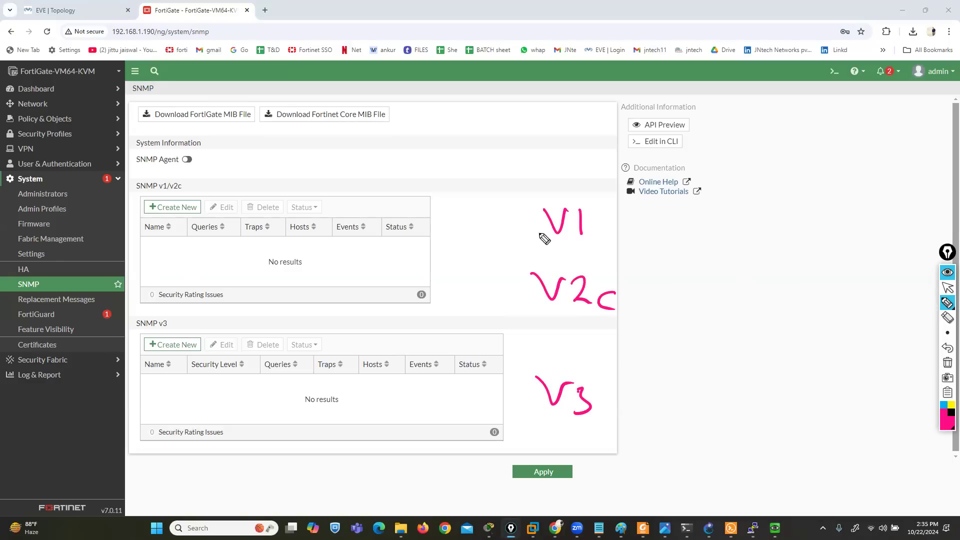
mouse_move(602, 203)
left_mouse_down()
mouse_move(555, 198)
mouse_move(513, 283)
mouse_move(629, 324)
mouse_move(598, 214)
left_mouse_up()
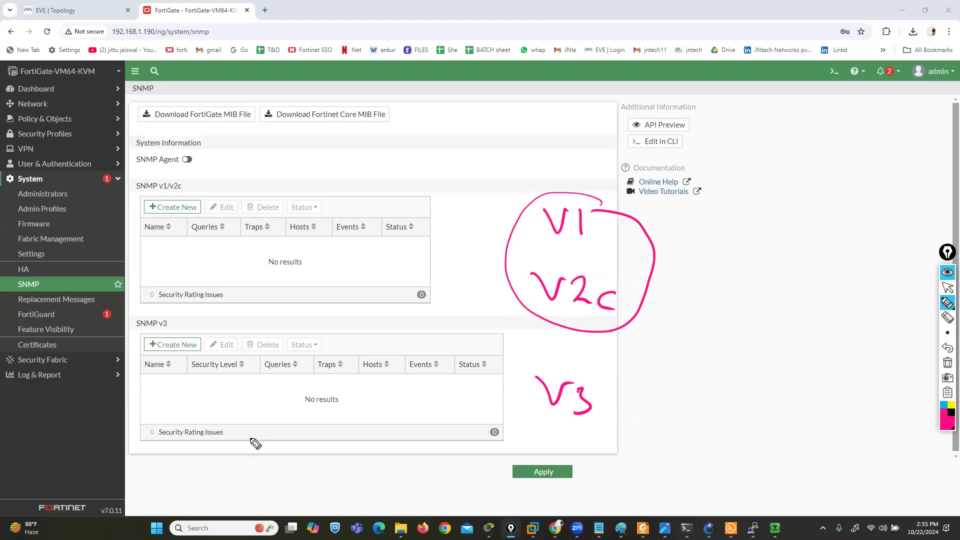
Sketch an SNMP server box below the SNMP v3 table and a device box labelled SNMP near the page header
left_click_drag(276, 415, 210, 411)
mouse_move(215, 449)
left_mouse_down()
mouse_move(278, 439)
mouse_move(276, 414)
left_mouse_up()
mouse_move(320, 449)
left_mouse_down()
mouse_move(295, 470)
mouse_move(335, 457)
mouse_move(376, 470)
mouse_move(312, 493)
mouse_move(321, 501)
mouse_move(372, 498)
left_mouse_up()
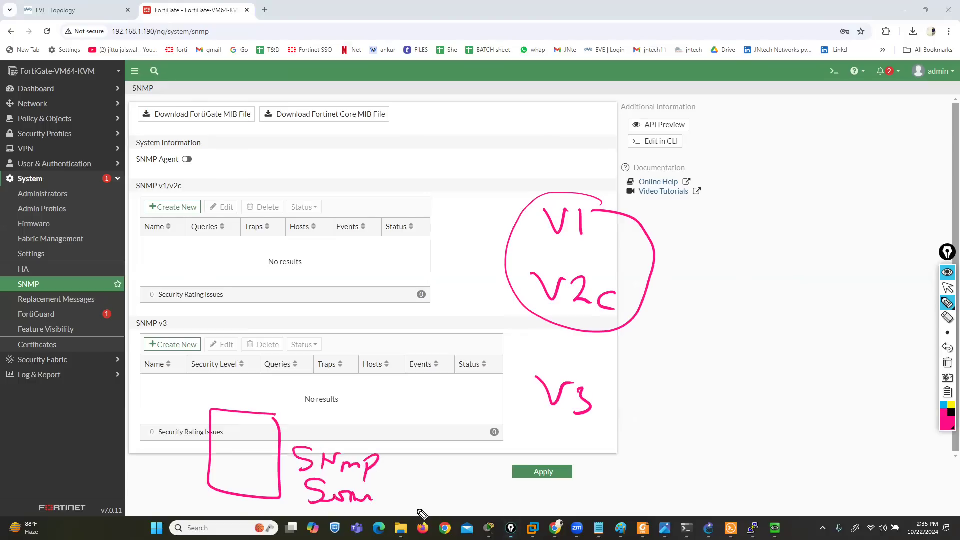
mouse_move(376, 57)
left_mouse_down()
mouse_move(359, 57)
mouse_move(414, 155)
mouse_move(404, 66)
left_mouse_up()
mouse_move(447, 91)
left_mouse_down()
mouse_move(431, 98)
mouse_move(429, 113)
mouse_move(489, 122)
mouse_move(500, 105)
mouse_move(518, 127)
mouse_move(422, 121)
left_mouse_up()
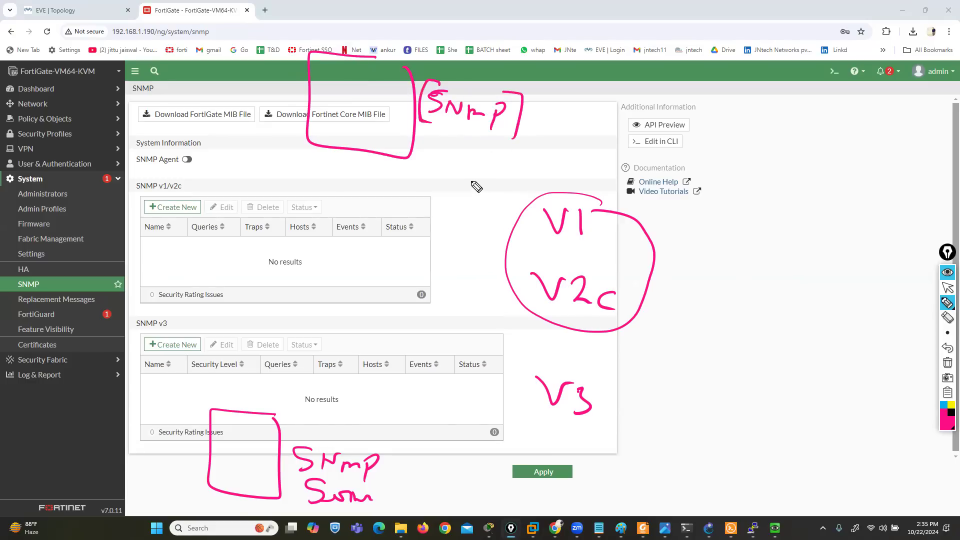
Link the two sketched boxes with a blue double-headed arrow, label each with a circled CCIE, and erase all annotations
left_click(943, 405)
mouse_move(350, 147)
left_mouse_down()
mouse_move(255, 417)
mouse_move(261, 411)
left_mouse_up()
mouse_move(338, 153)
left_mouse_down()
mouse_move(351, 148)
mouse_move(362, 163)
left_mouse_up()
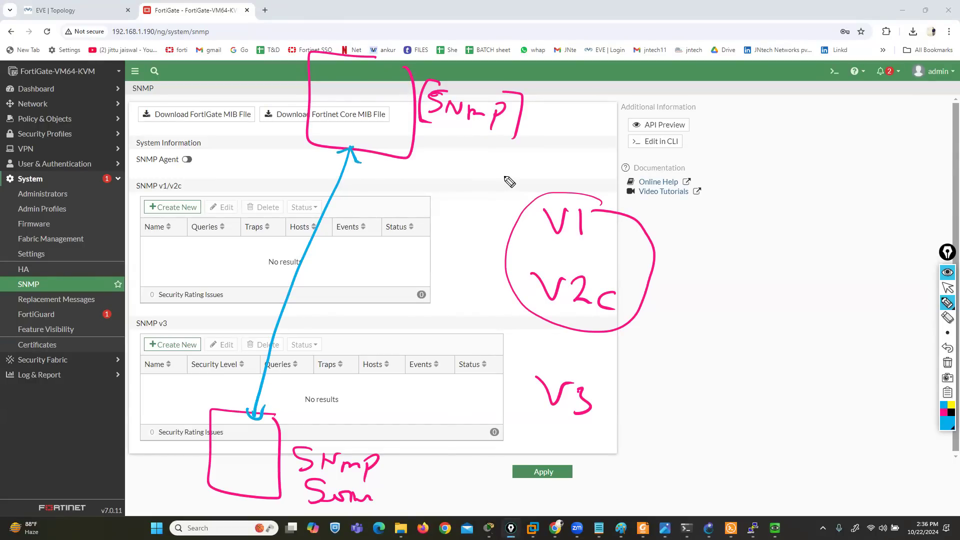
mouse_move(122, 448)
left_mouse_down()
mouse_move(120, 468)
mouse_move(140, 467)
mouse_move(152, 481)
mouse_move(161, 459)
mouse_move(174, 473)
mouse_move(132, 440)
mouse_move(159, 497)
mouse_move(172, 451)
left_mouse_up()
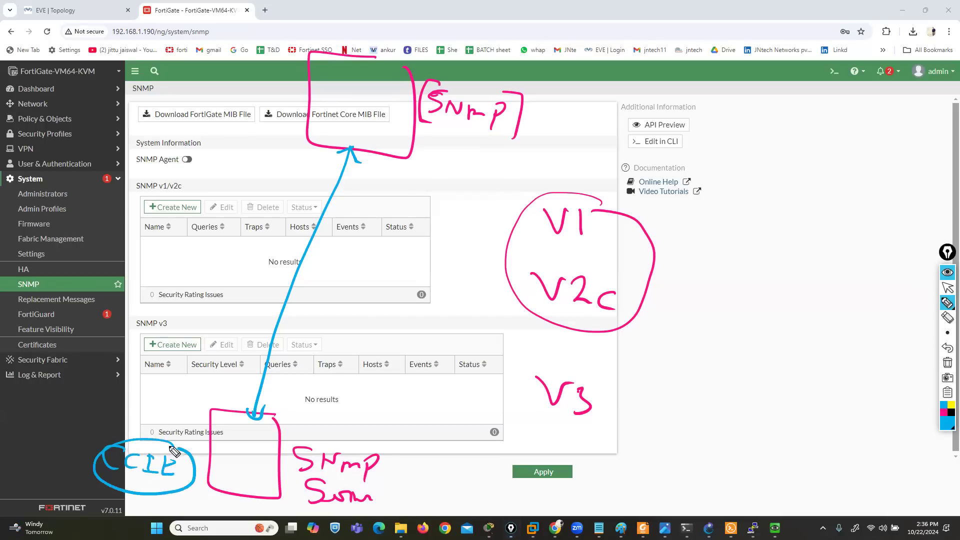
left_click_drag(258, 146, 257, 164)
mouse_move(278, 154)
left_mouse_down()
mouse_move(278, 167)
mouse_move(317, 178)
mouse_move(320, 158)
mouse_move(341, 176)
left_mouse_up()
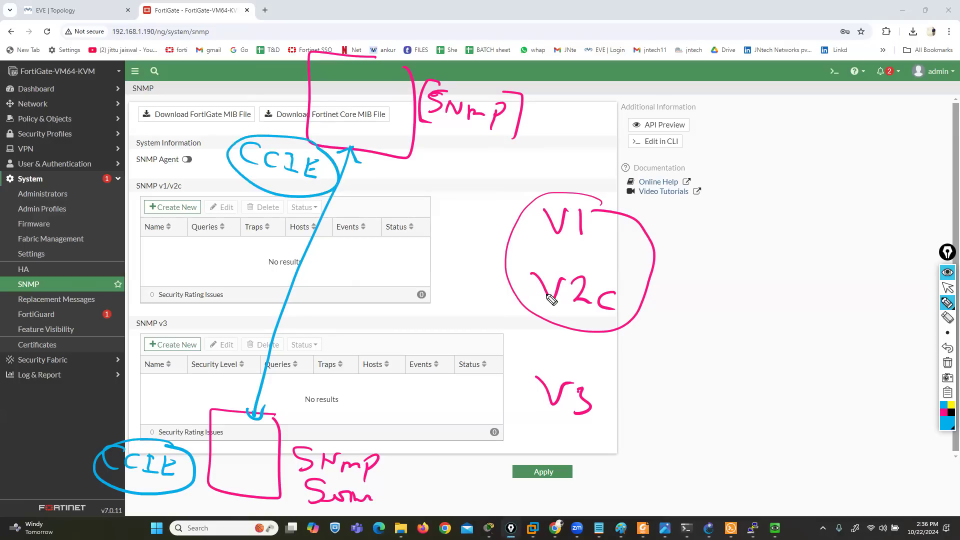
left_click(948, 363)
left_click(948, 288)
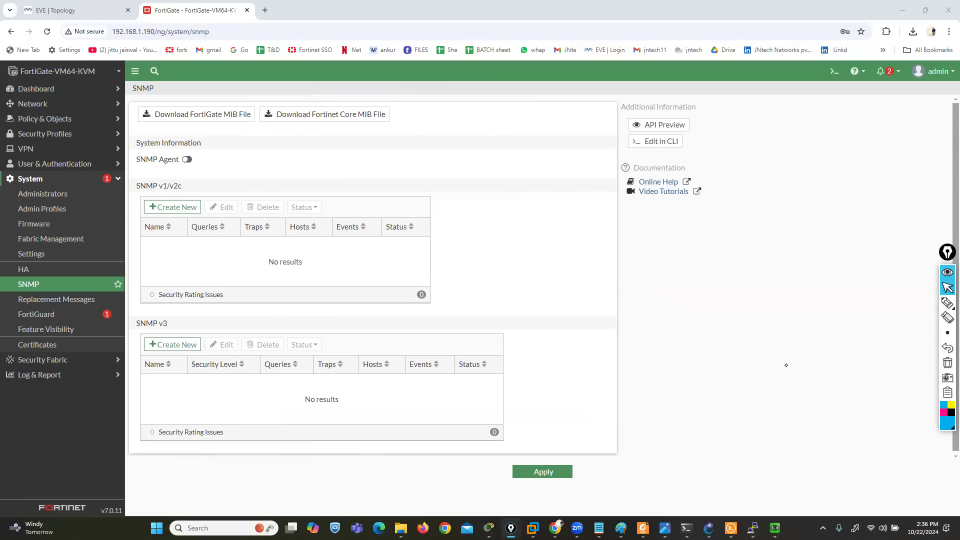
Show the desktop and search Windows for the PowerSNMP Free Manager app
key("super+d")
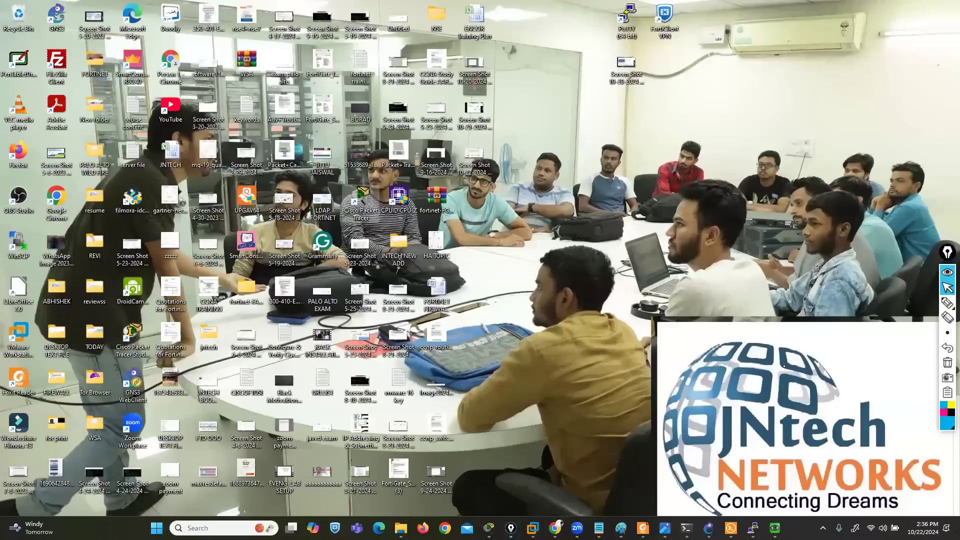
key("super")
type("power")
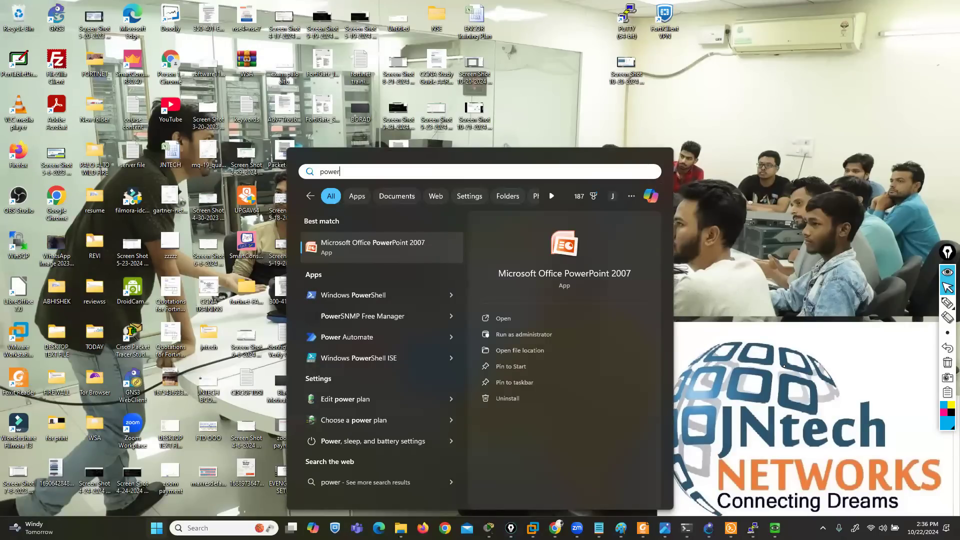
type("sn")
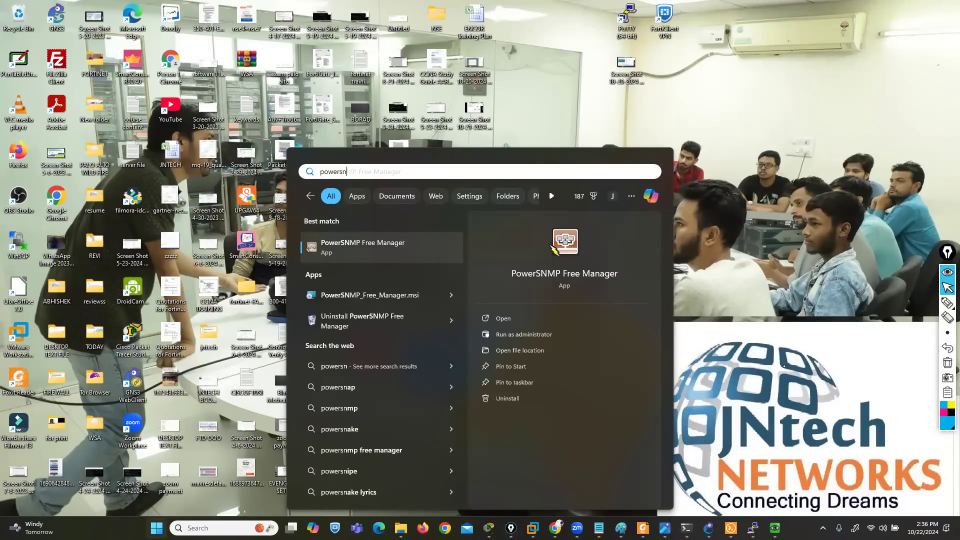
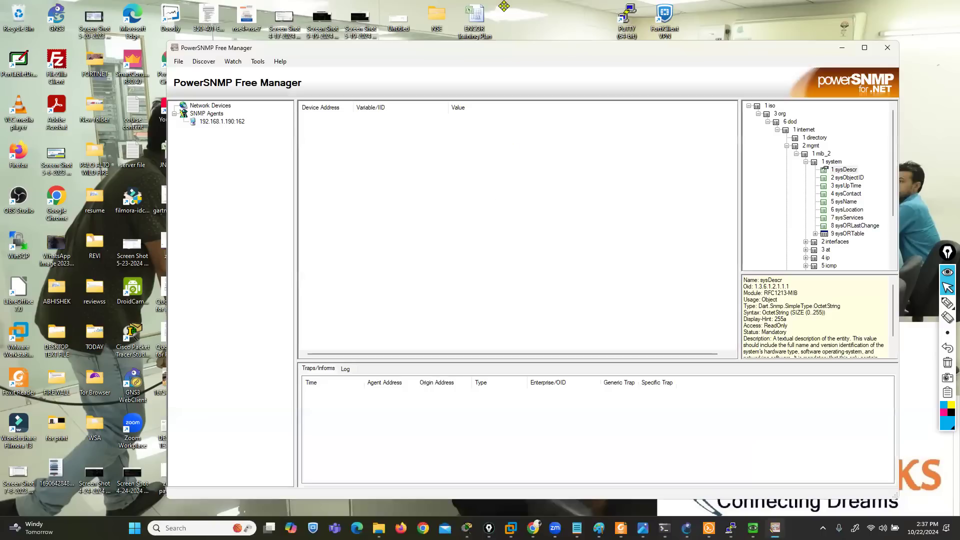
Remove the 192.168.1.190:162 agent from the SNMP agents and maximize the manager window
left_click(269, 20)
right_click(200, 120)
key("Escape")
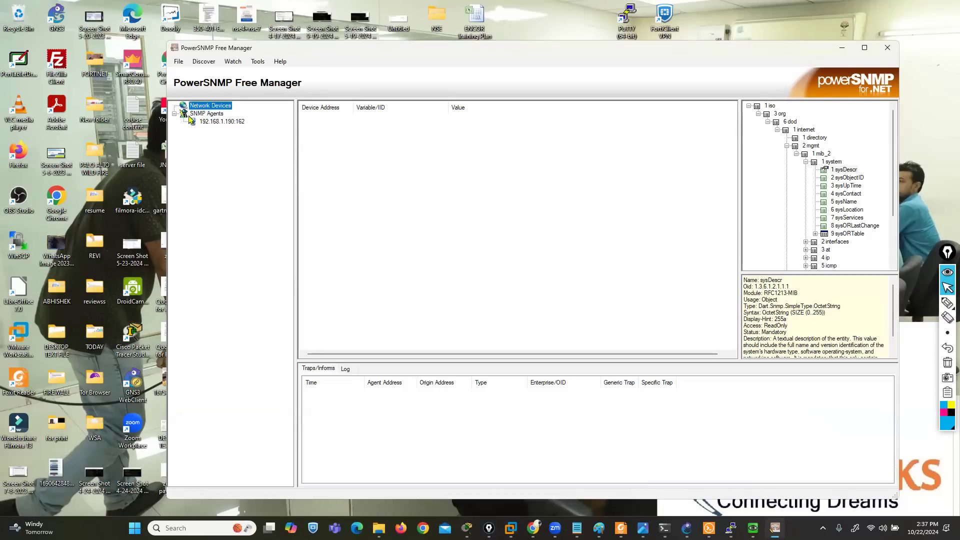
right_click(200, 121)
key("Escape")
right_click(207, 123)
key("Escape")
right_click(208, 121)
left_click(232, 163)
left_click(197, 121)
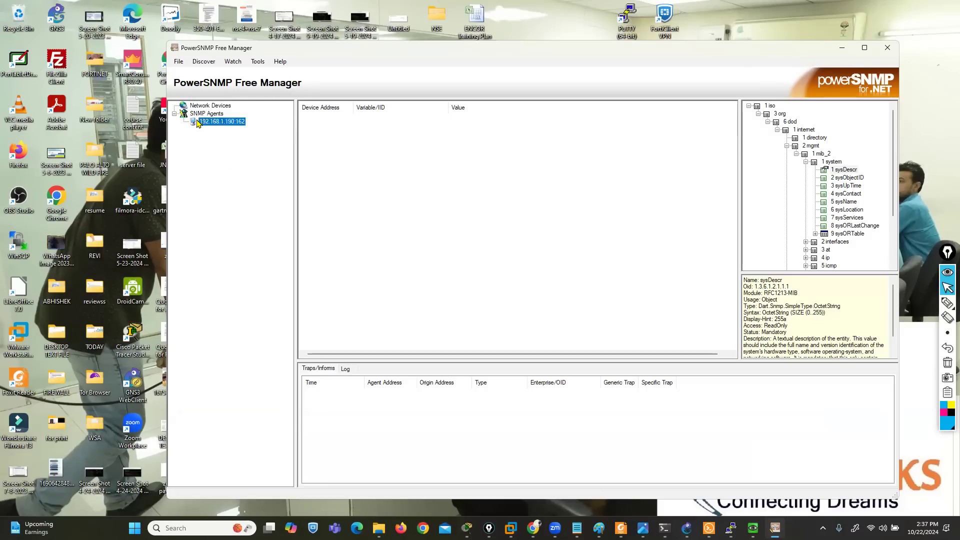
right_click(198, 122)
left_click(226, 162)
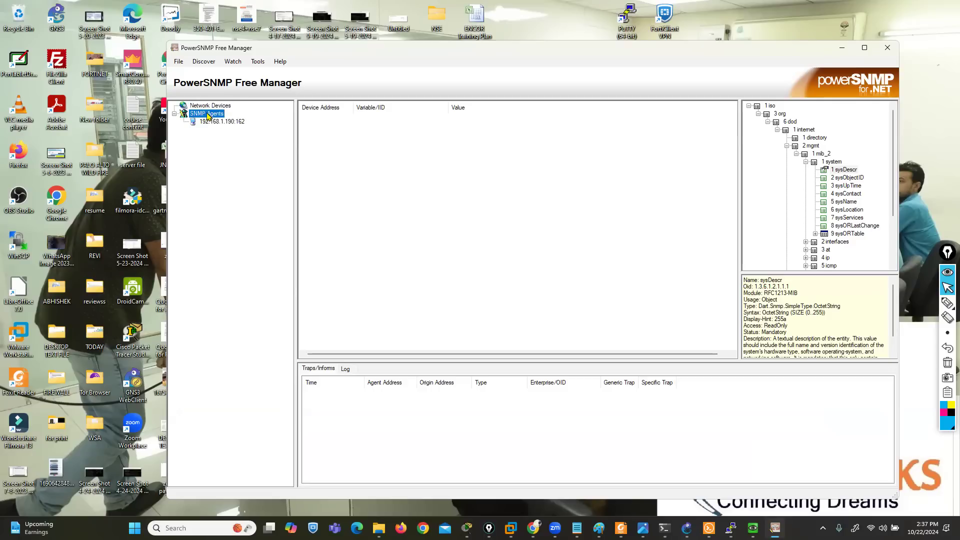
left_click(203, 124)
right_click(204, 123)
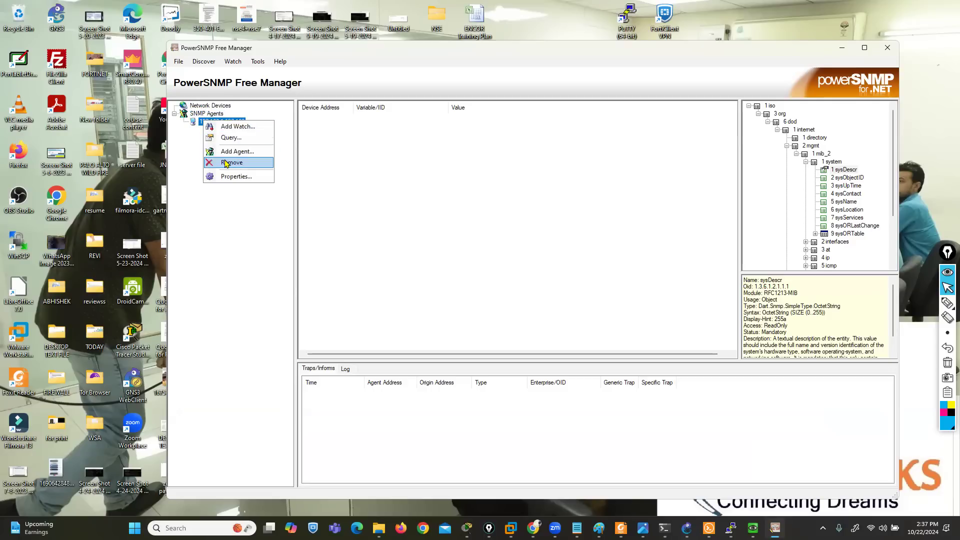
left_click(226, 162)
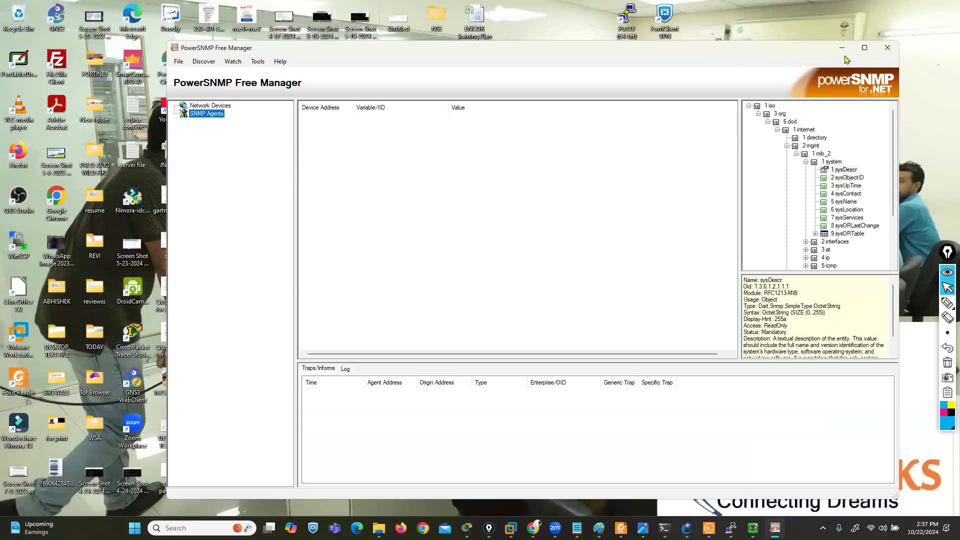
left_click(866, 49)
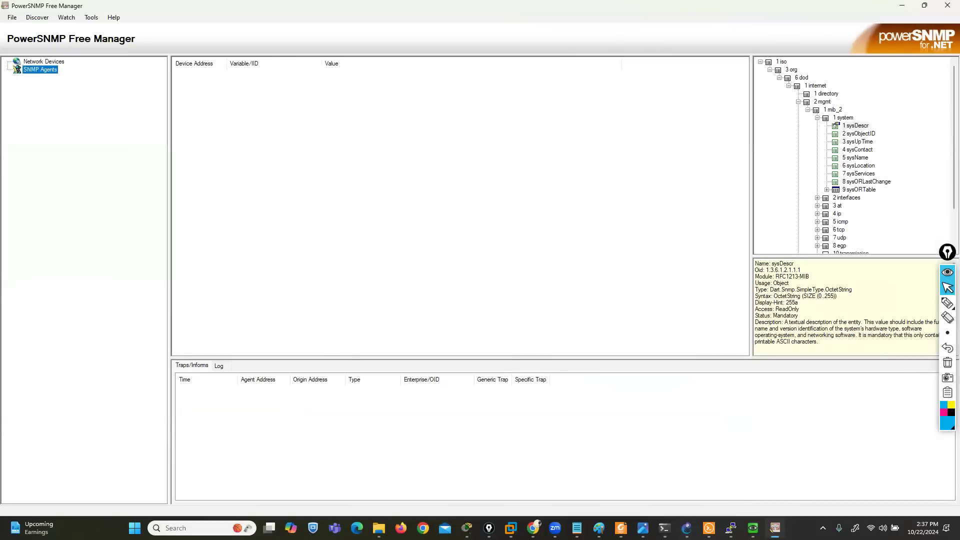
Switch to the FortiGate page in Chrome and enable the SNMP agent with description fw-1, location floor1 and contact info admin
left_click(534, 529)
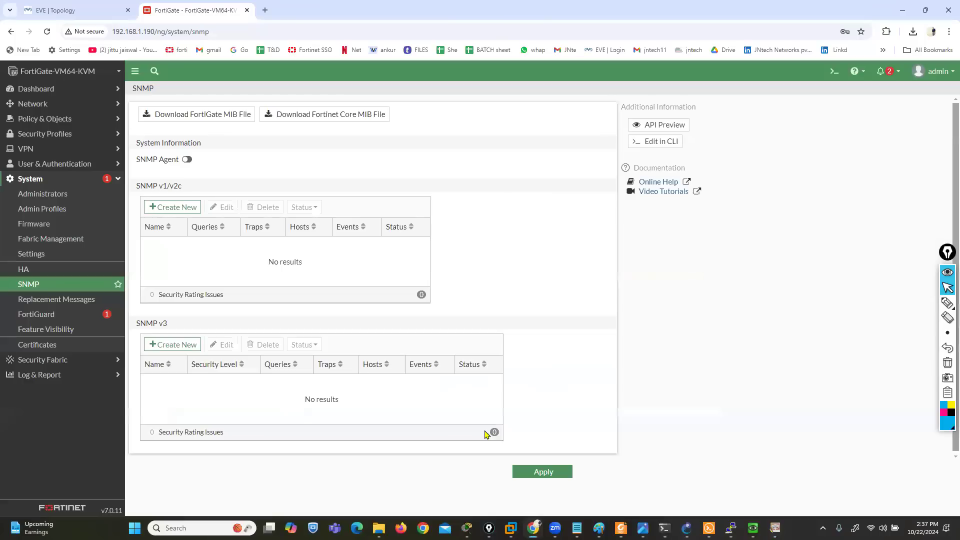
left_click(187, 160)
left_click(237, 174)
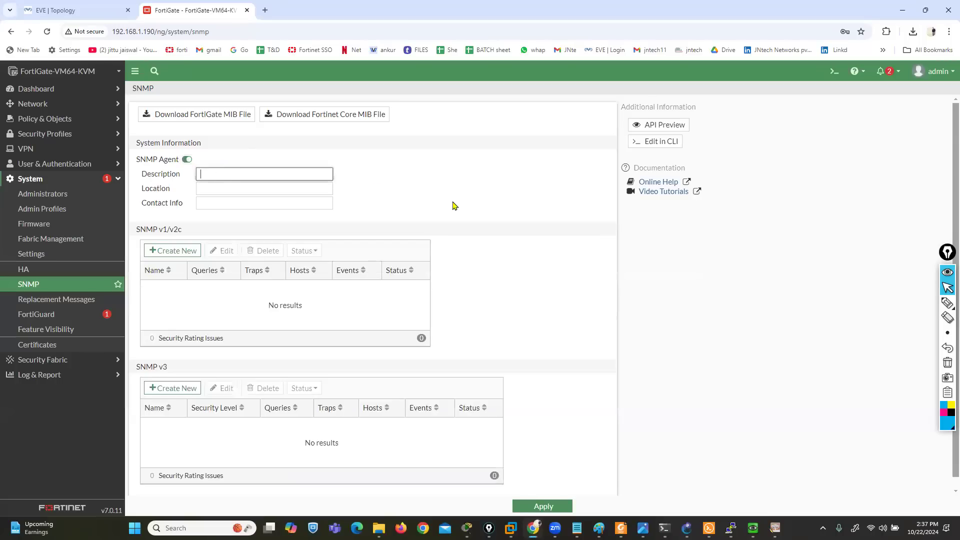
type("fw-1")
key("Tab")
type("floor1")
key("Tab")
type("admin")
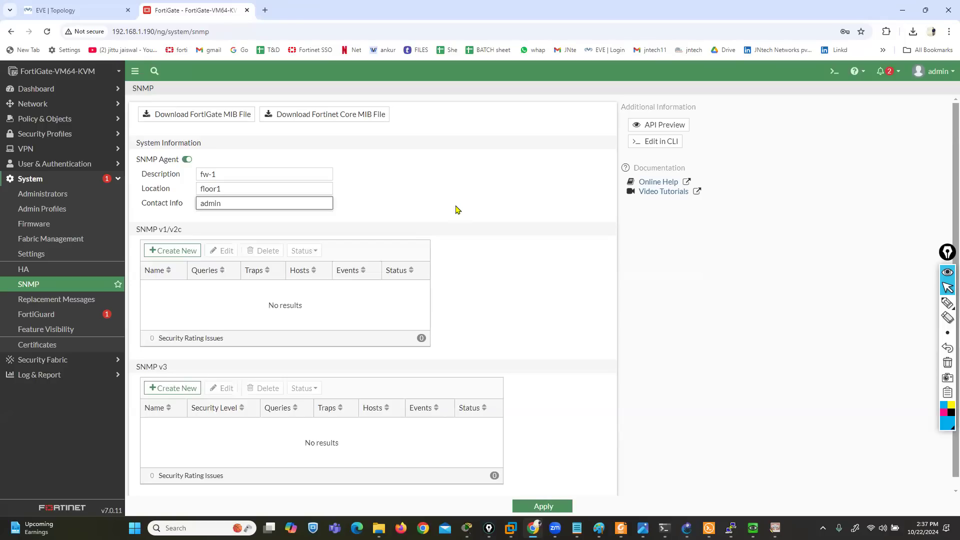
Create a new SNMP v1/v2c community and name it ccie
left_click_drag(153, 229, 182, 230)
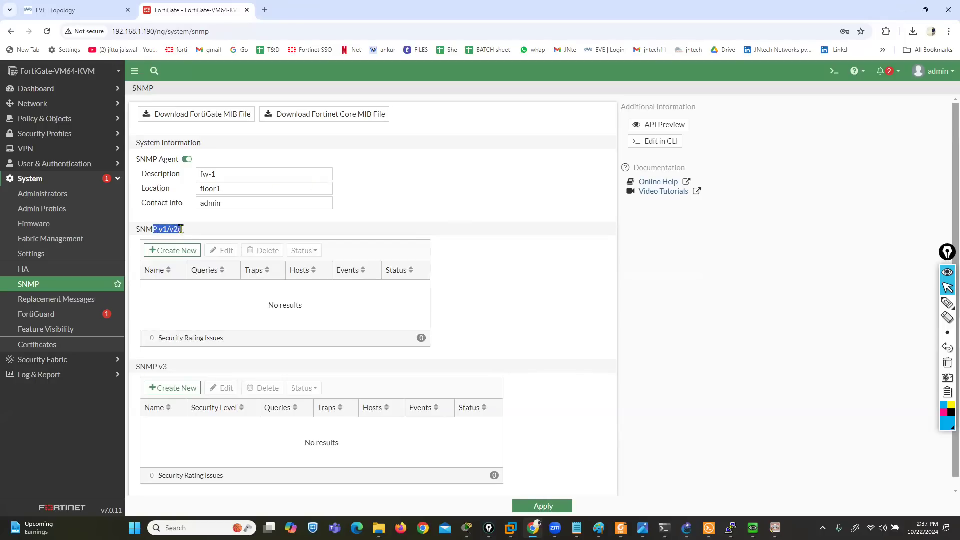
left_click(173, 251)
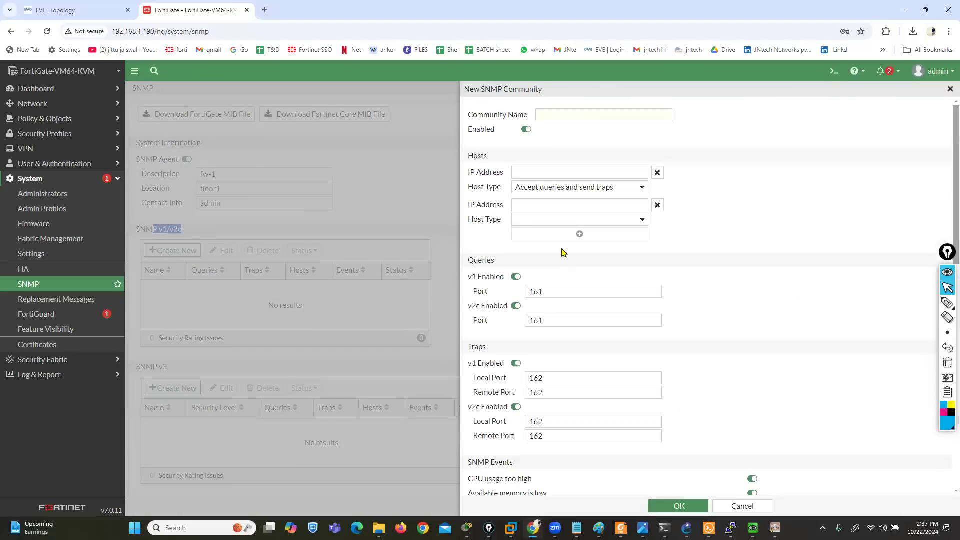
left_click_drag(470, 117, 542, 114)
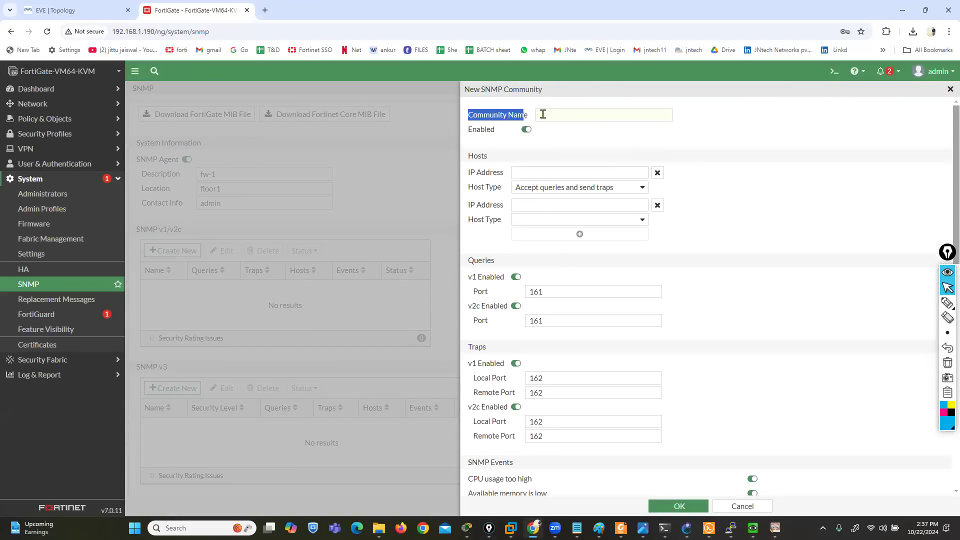
left_click(591, 116)
type("ccie")
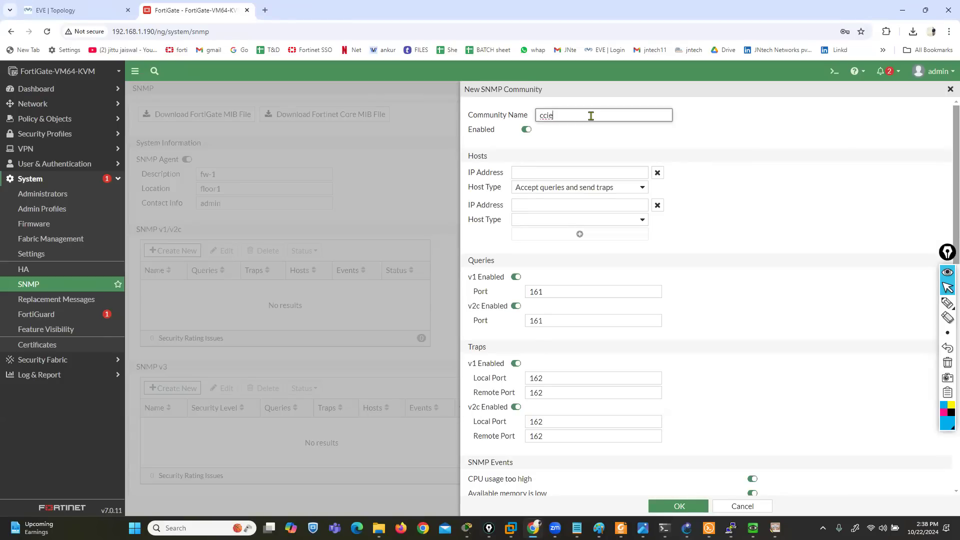
Set the community's first host IP address to 192.168.1.5
left_click(566, 172)
type("1")
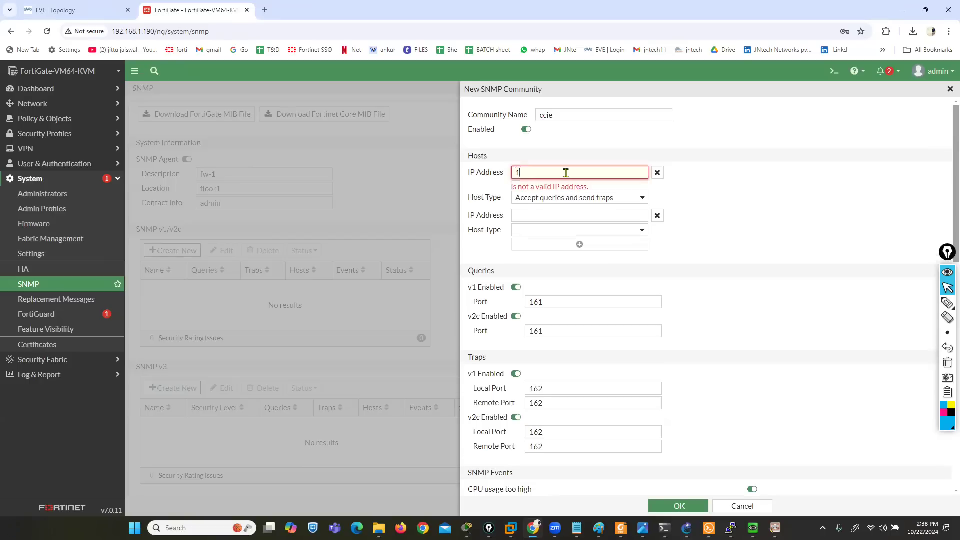
type("92.168.1.5")
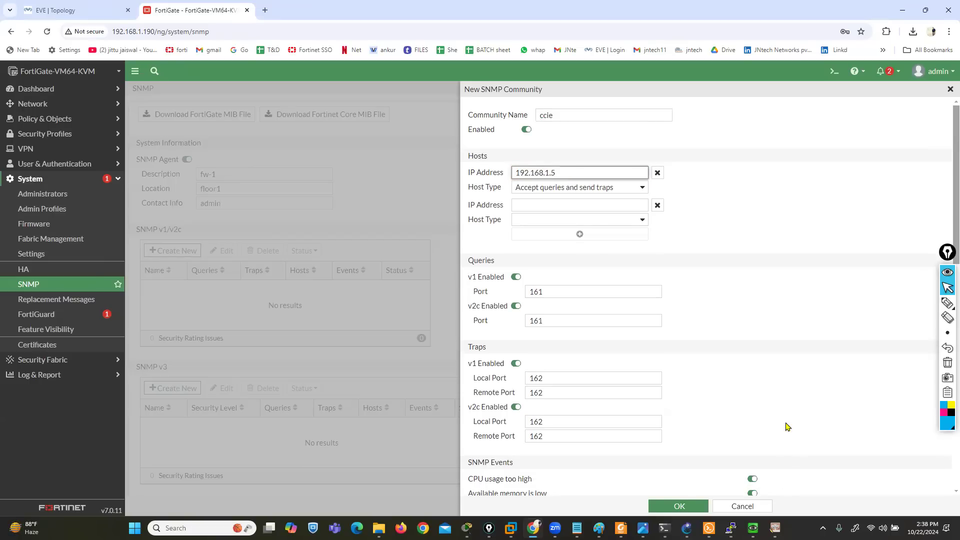
Examine the community's SNMP events, temporarily marking the CPU, memory, log space, interface IP and VPN tunnel events on screen
scroll(786, 426, "down", 2)
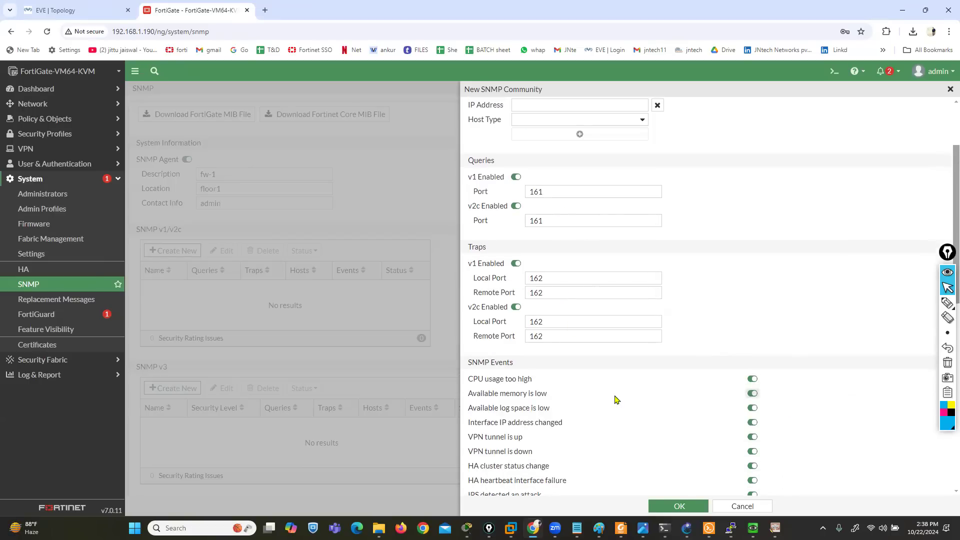
scroll(617, 399, "down", 5)
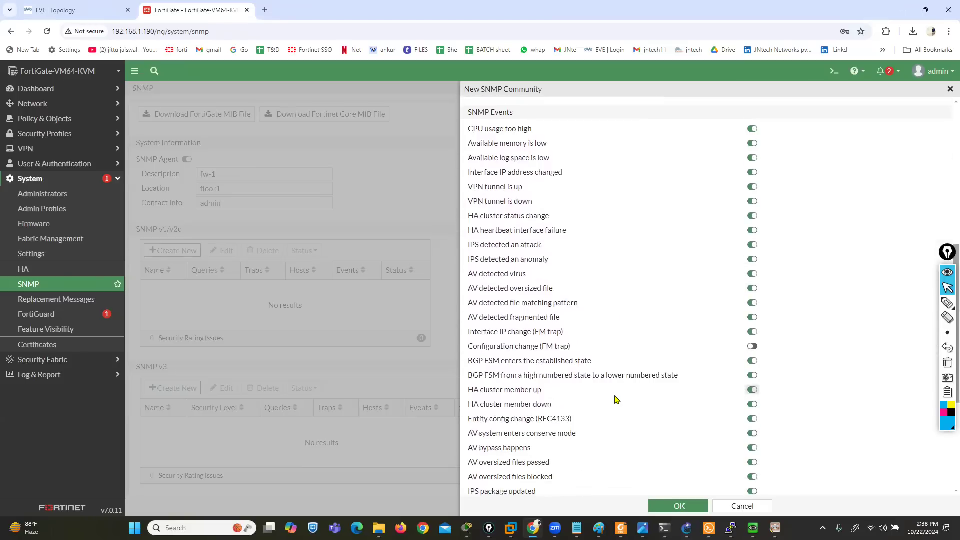
scroll(616, 399, "up", 1)
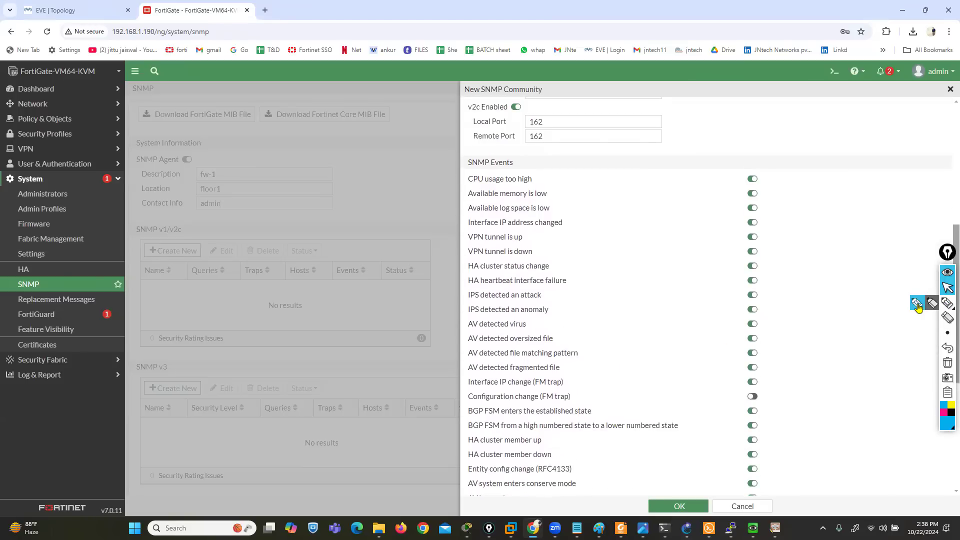
left_click(918, 307)
left_click(944, 413)
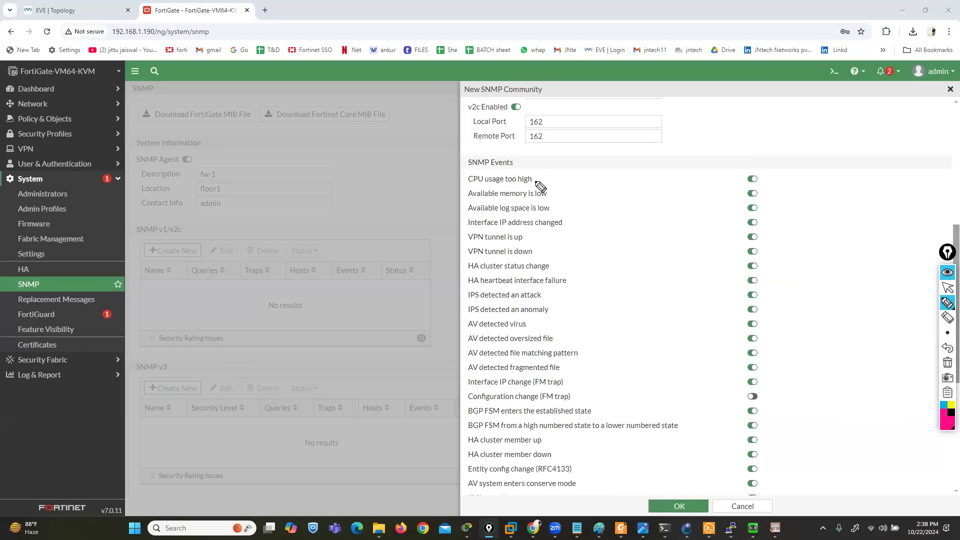
left_click_drag(534, 178, 550, 176)
left_click(551, 192)
left_click_drag(550, 192, 572, 206)
left_click_drag(461, 232, 580, 222)
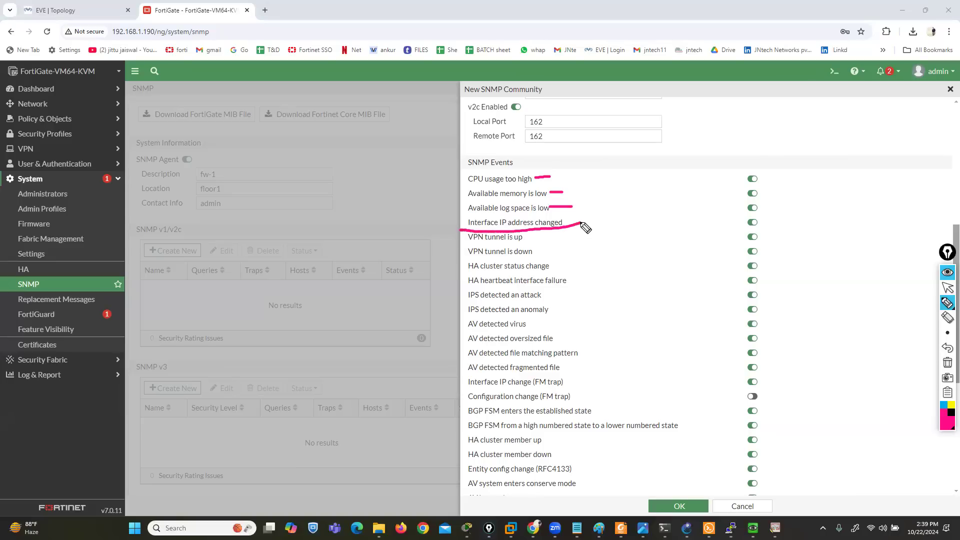
mouse_move(525, 234)
left_mouse_down()
mouse_move(546, 233)
mouse_move(558, 250)
left_mouse_up()
left_click(948, 364)
left_click(947, 288)
Save the new SNMP community and apply the SNMP settings
scroll(682, 343, "down", 5)
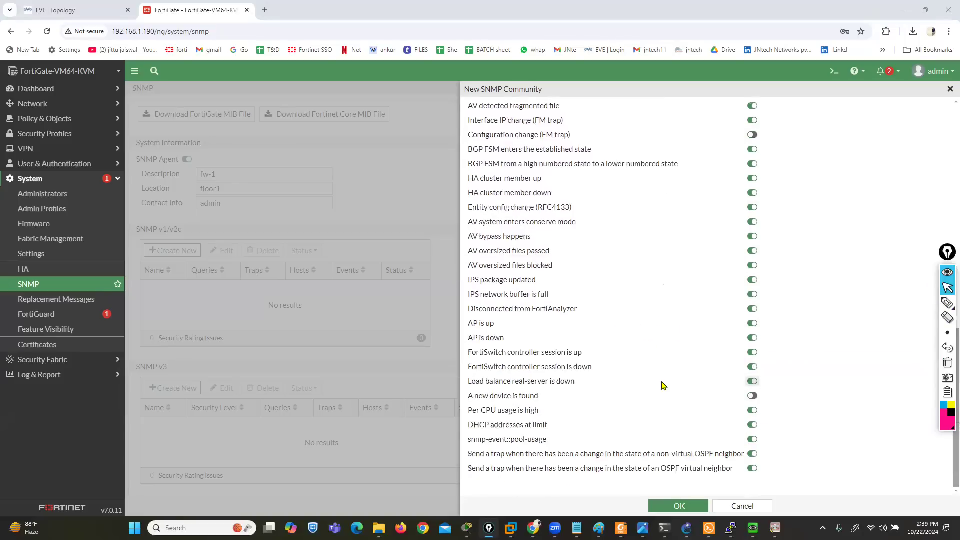
left_click(671, 507)
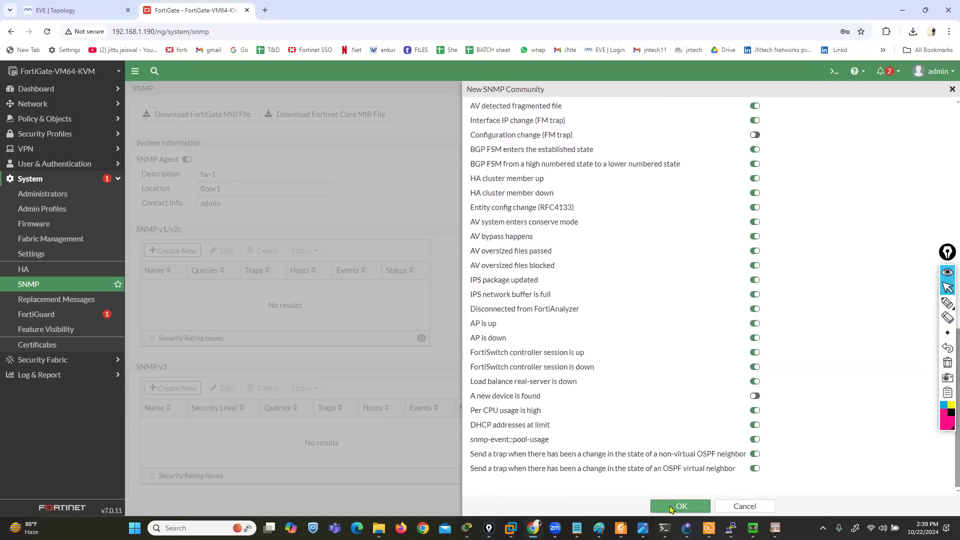
left_click(535, 508)
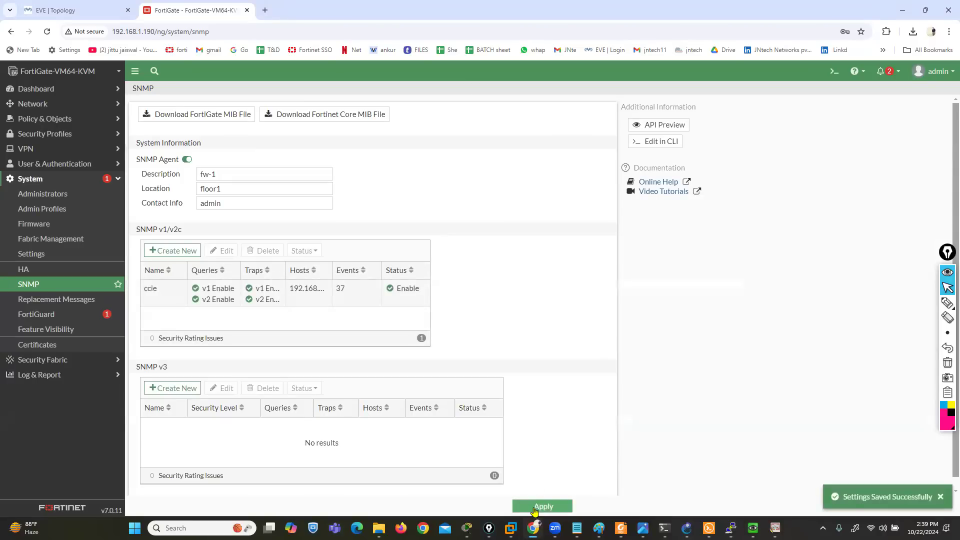
Switch to PowerSNMP Free Manager and start configuring a new SNMP agent with the address 192.168.1.192
left_click(776, 528)
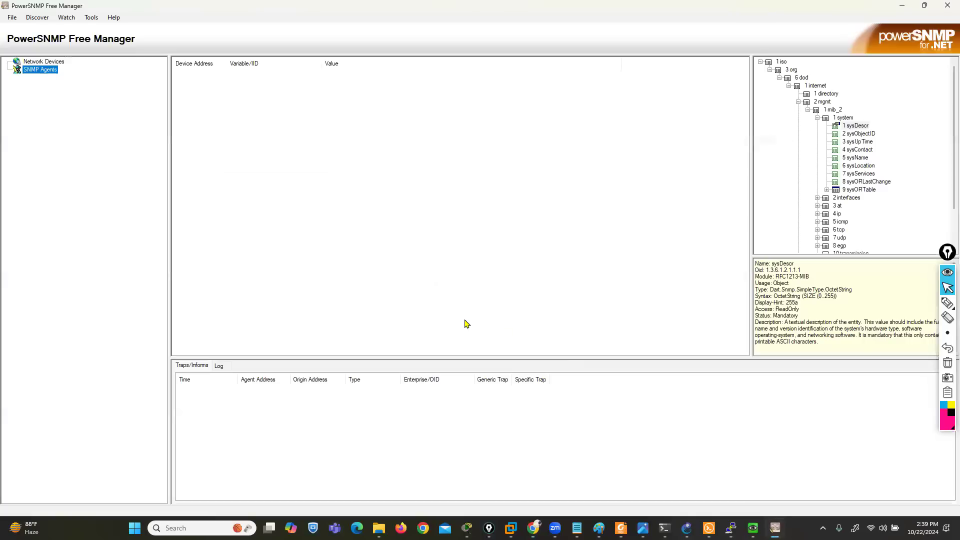
right_click(36, 71)
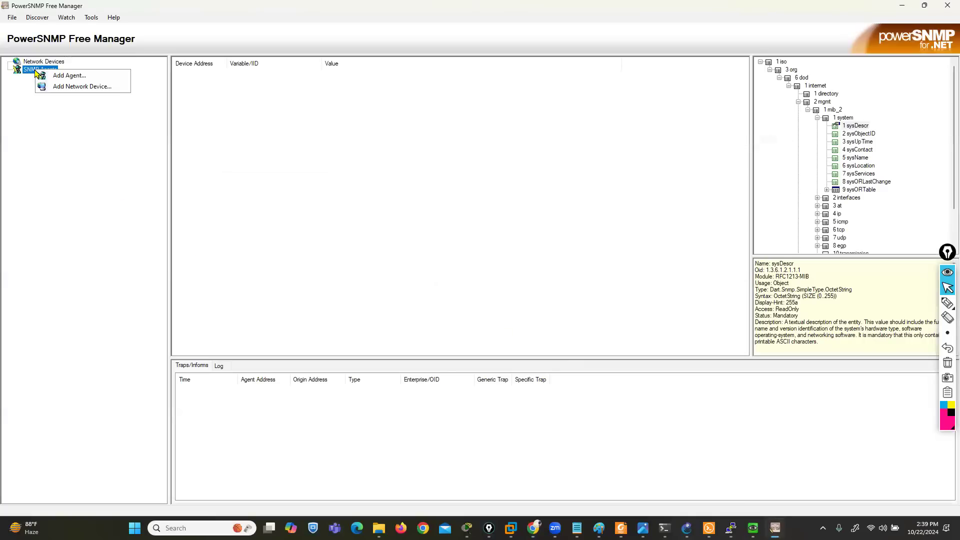
left_click(77, 78)
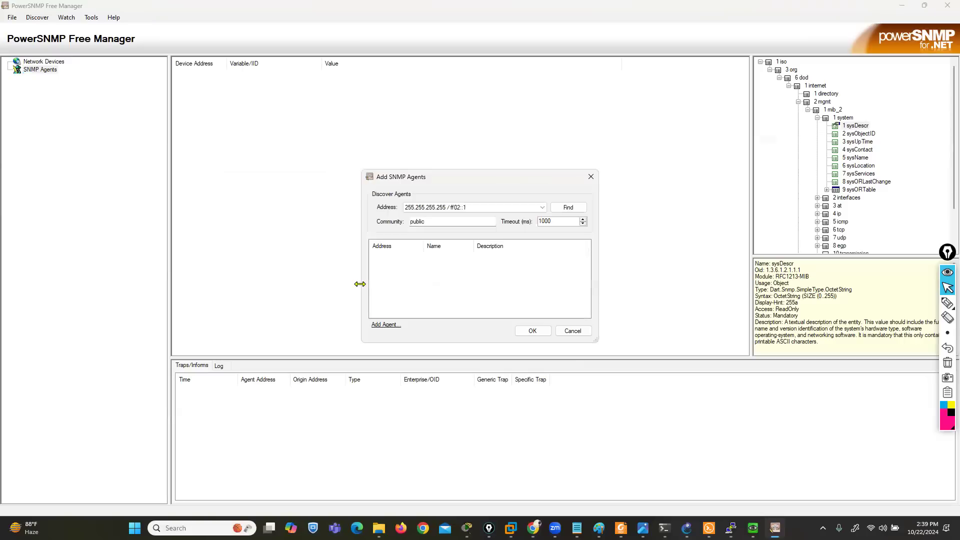
left_click(386, 325)
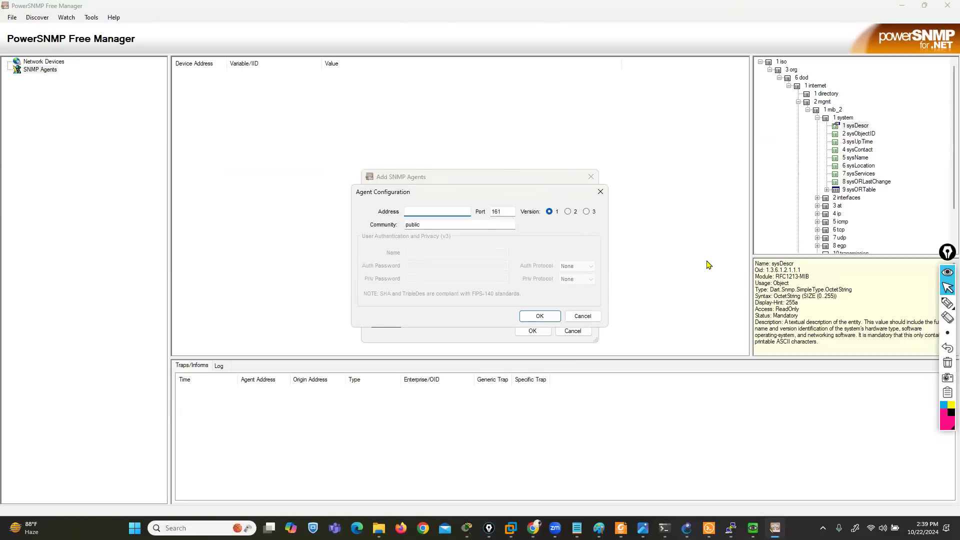
type("192.168")
left_click(534, 528)
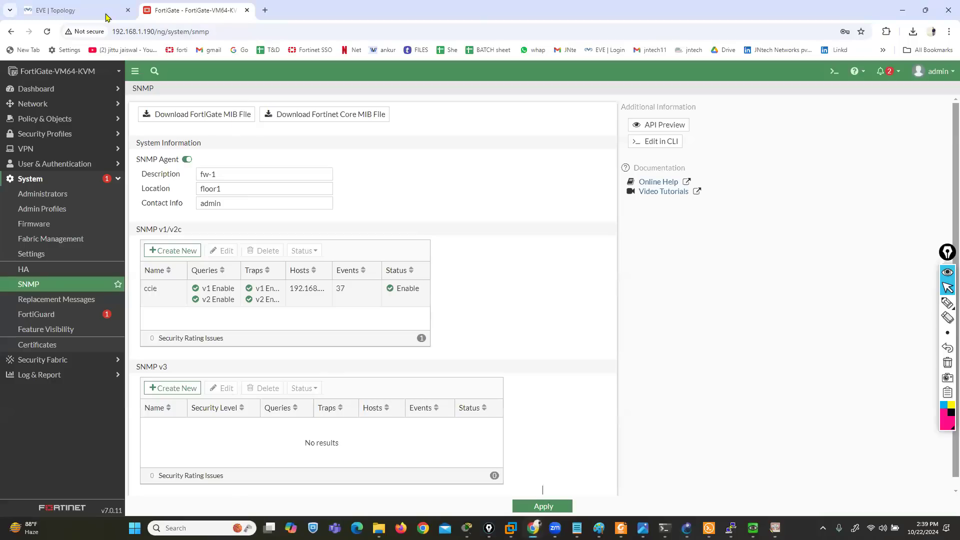
left_click(901, 10)
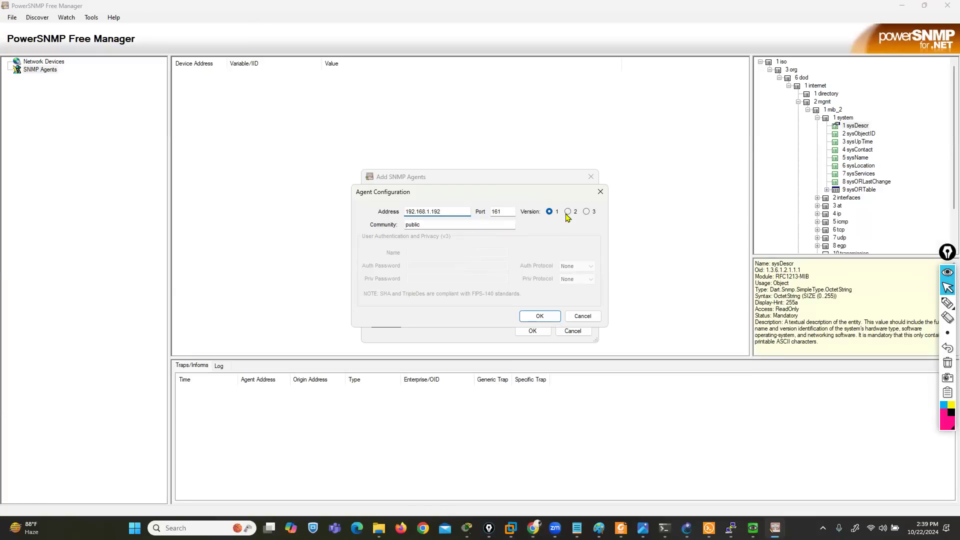
Set the agent's port to 162, version to 2 and community to ccie, and add it to the SNMP agents
left_click(500, 212)
type("2")
left_click(568, 212)
left_click(433, 225)
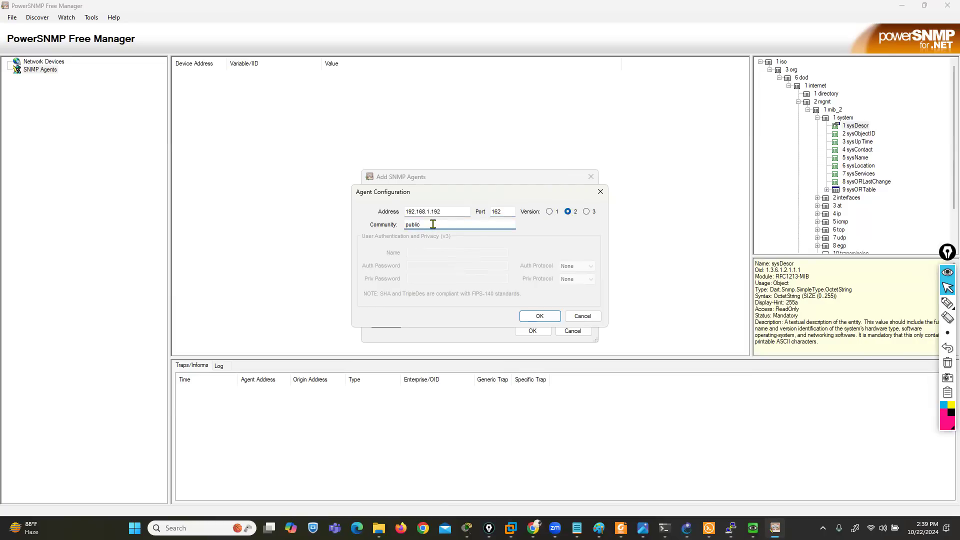
type("ccie")
left_click(535, 316)
left_click(532, 331)
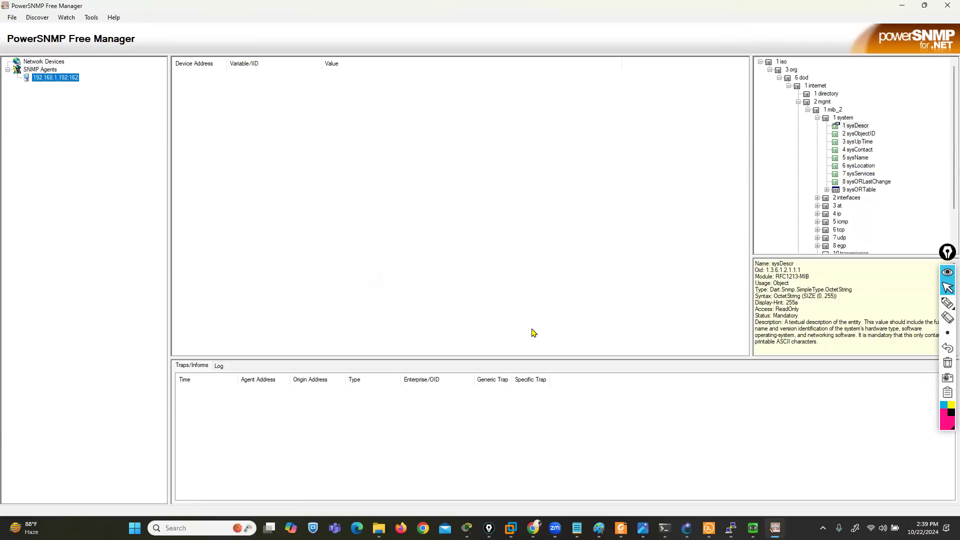
Check the manager's log and received traps, and reapply the SNMP settings on the FortiGate page in Chrome
left_click(221, 367)
left_click(195, 368)
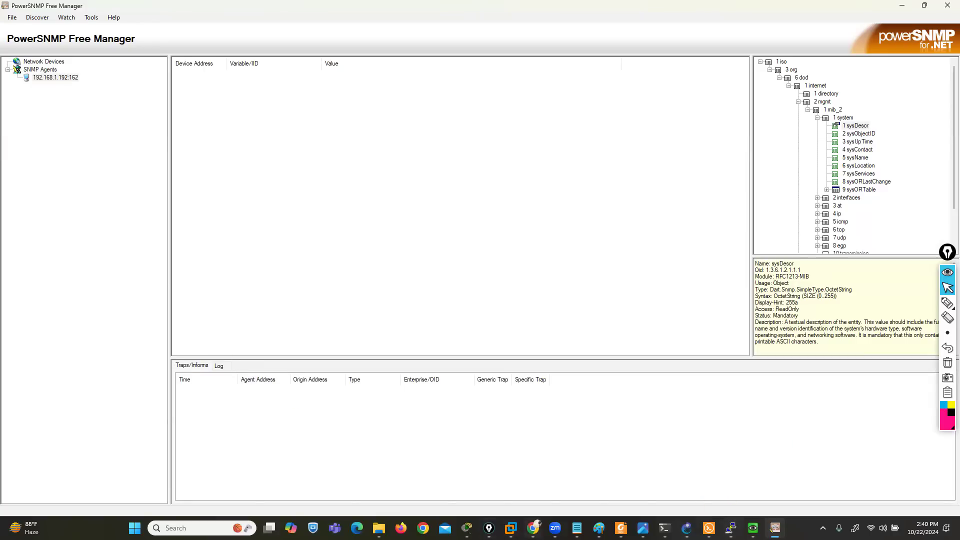
left_click(533, 528)
left_click(540, 507)
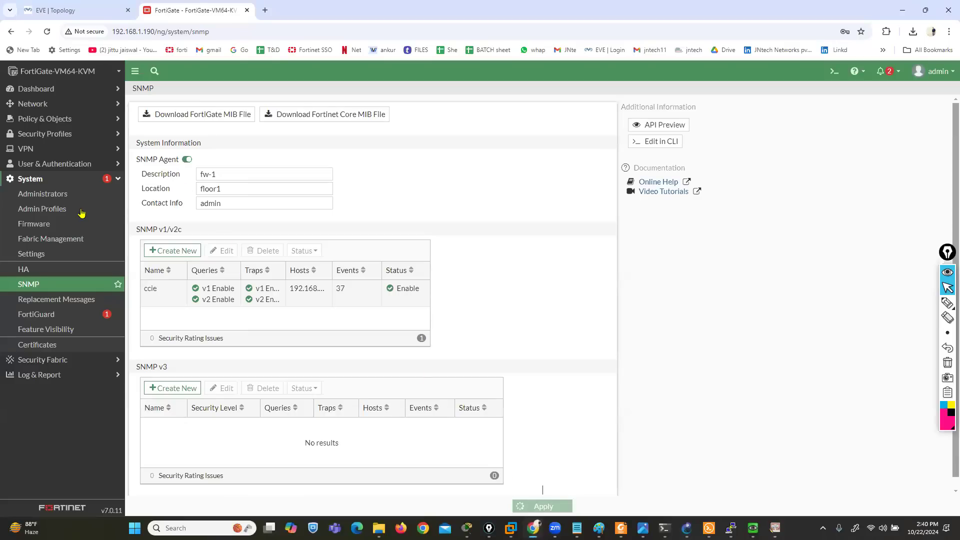
Start creating a new administrator with the username admin6 in the FortiGate system settings
left_click(62, 192)
left_click(148, 92)
left_click(154, 106)
left_click(291, 112)
type("admn")
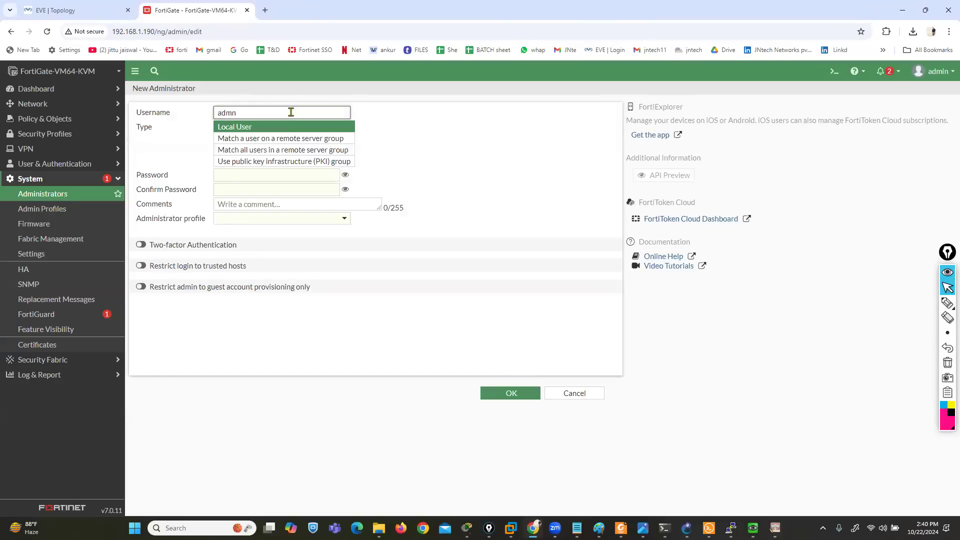
key("BackSpace")
type("in6")
key("Tab")
key("Tab")
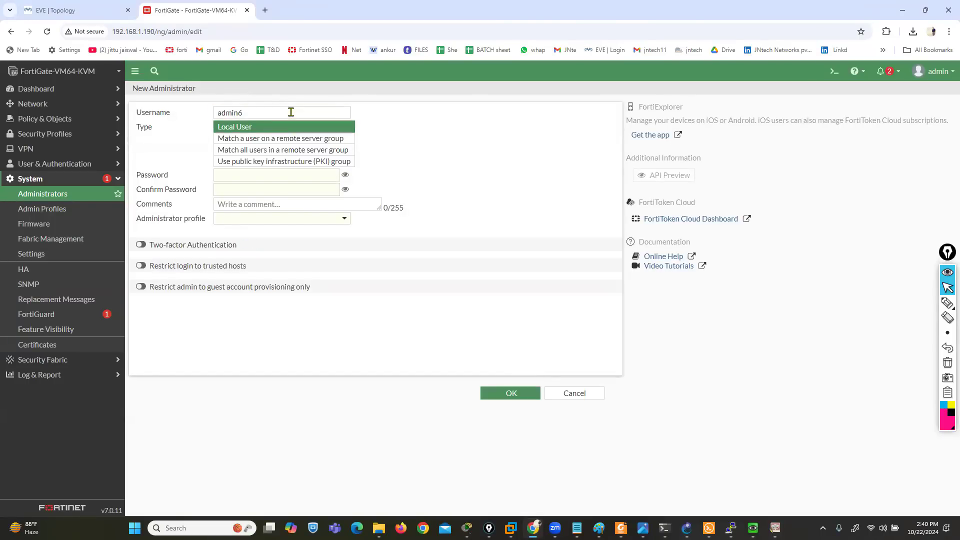
Enter and confirm the new administrator's password, assign the prof_admin profile and save the account
type("123")
key("Tab")
type("123")
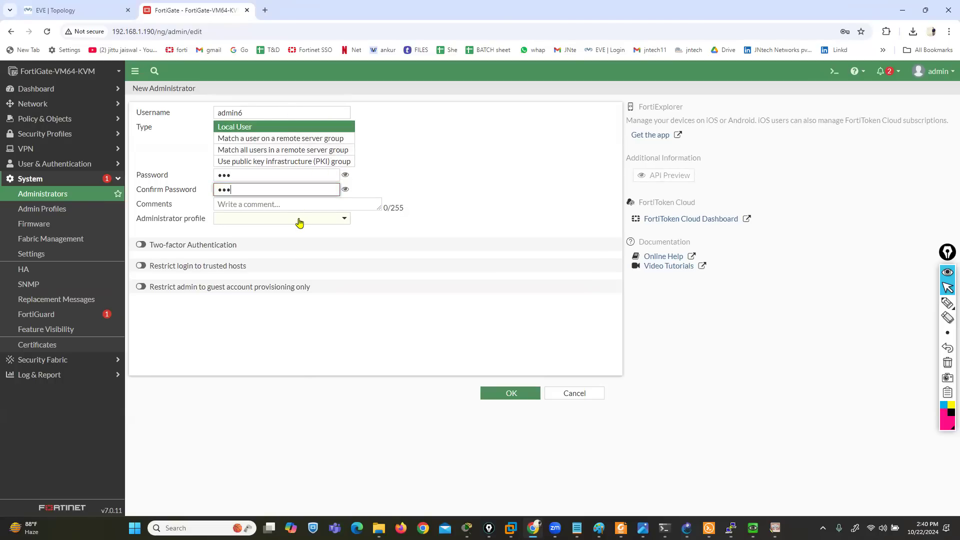
left_click(300, 220)
left_click(245, 262)
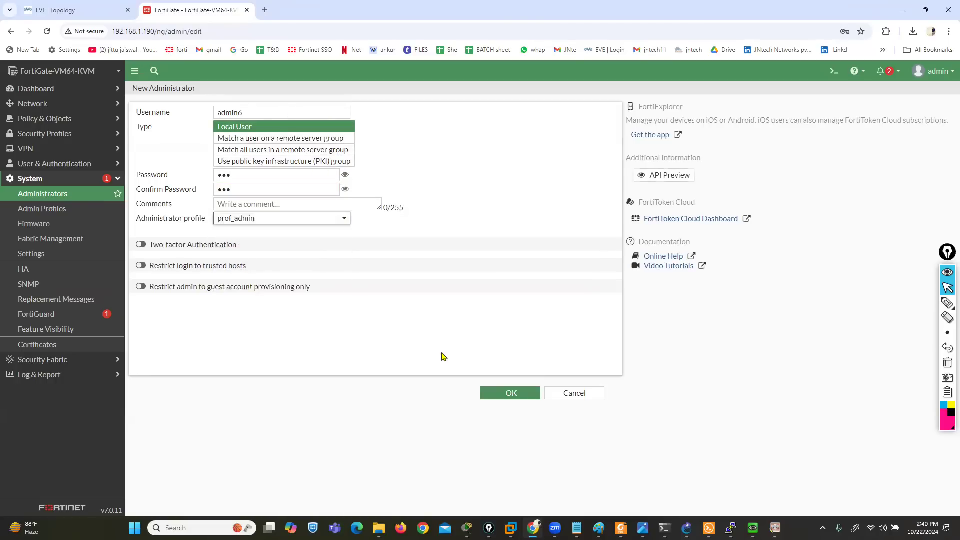
left_click(486, 393)
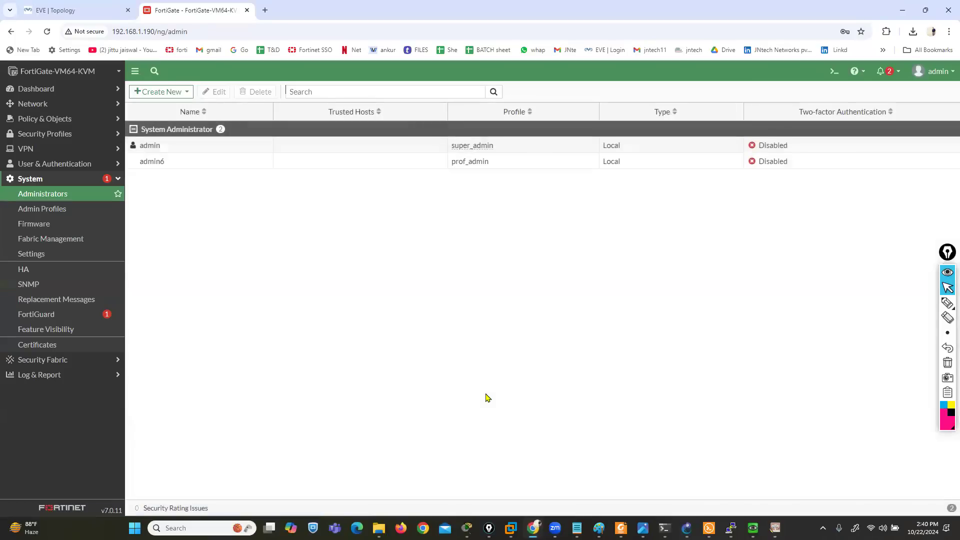
Open the port3 network interface for editing and set its alias to dmz
left_click(32, 103)
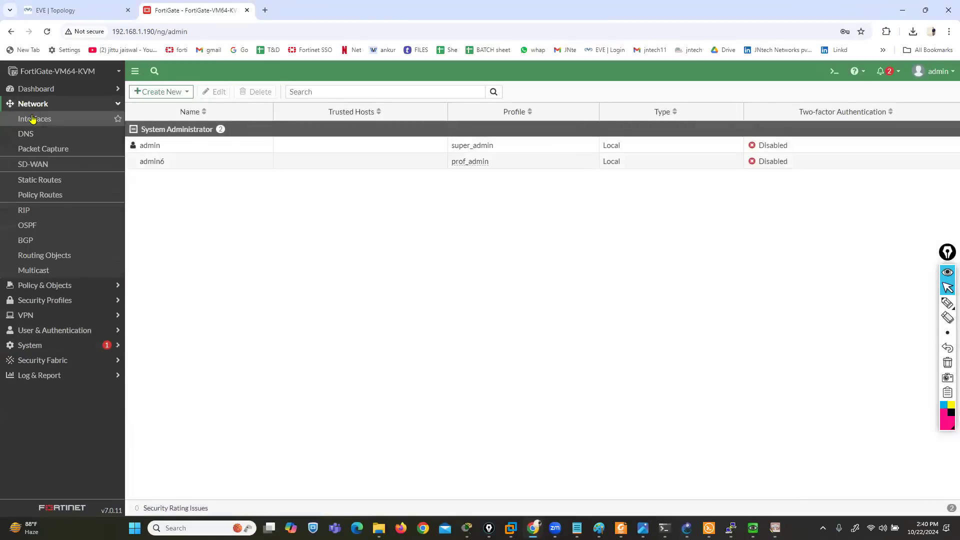
left_click(32, 119)
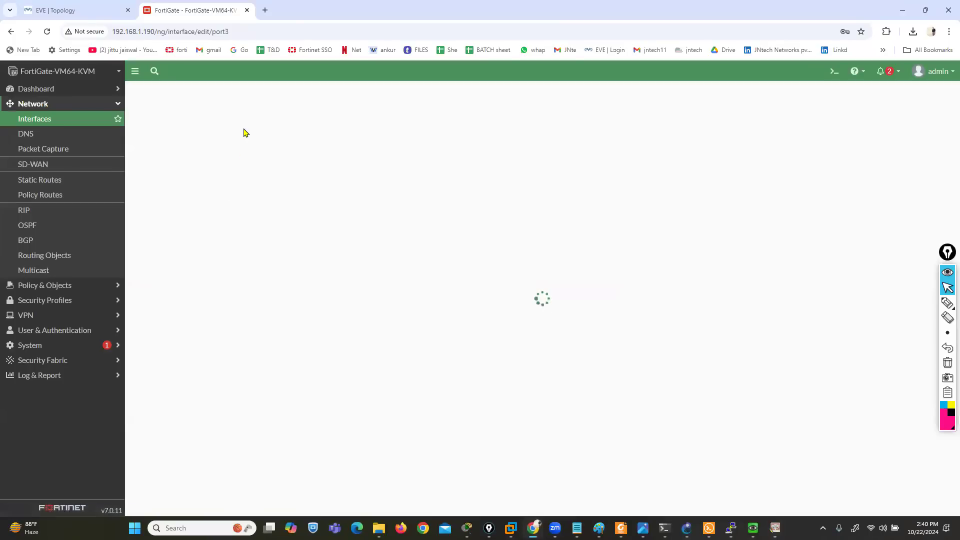
left_click(240, 128)
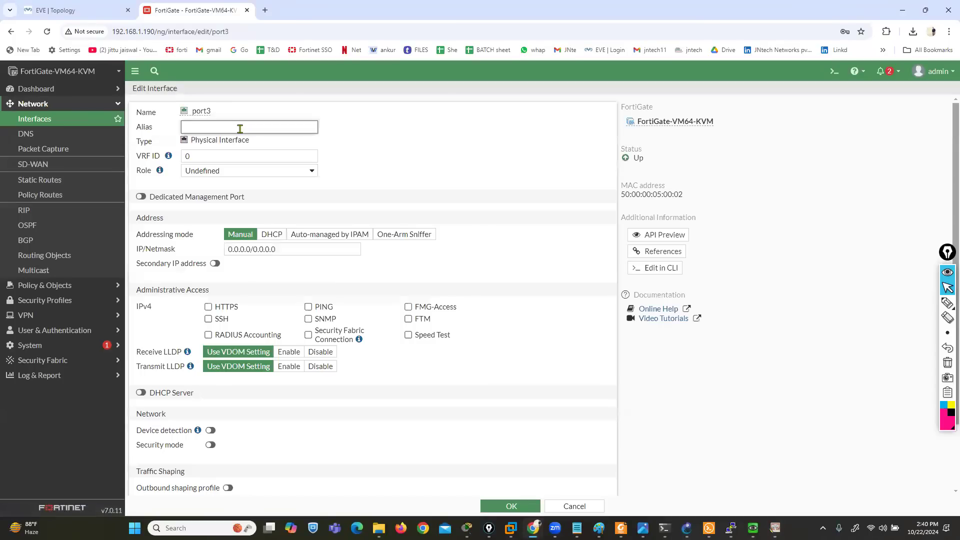
key("Tab")
key("Tab")
key("Tab")
key("Tab")
key("Tab")
key("Tab")
key("Tab")
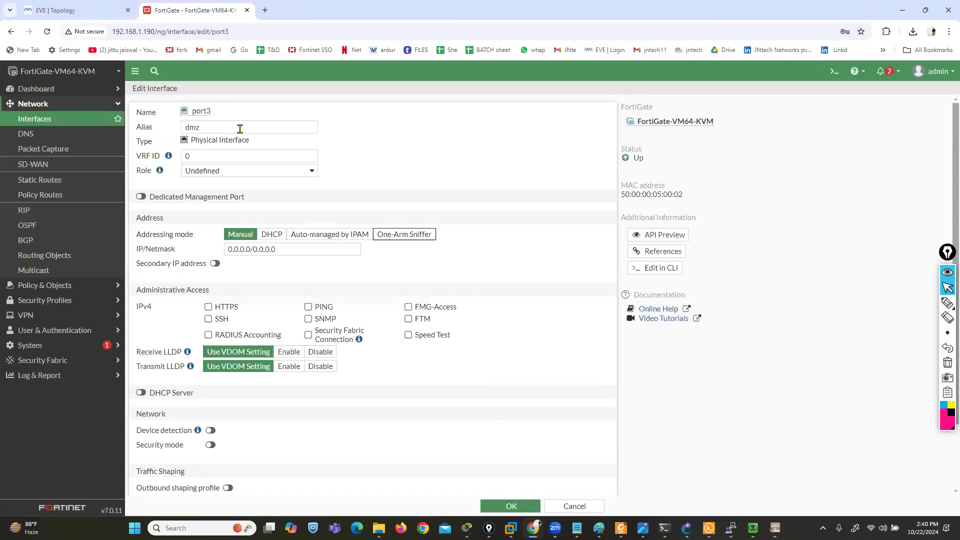
Set port3's IP/netmask to 50.50.50.1/24, allow PING as administrative access and save the interface
type("50.50.50")
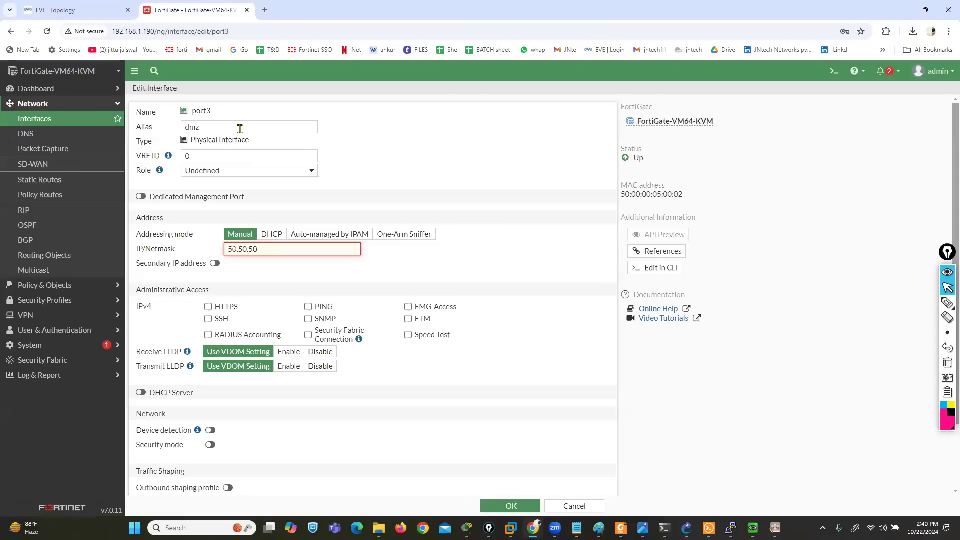
type(".1/24")
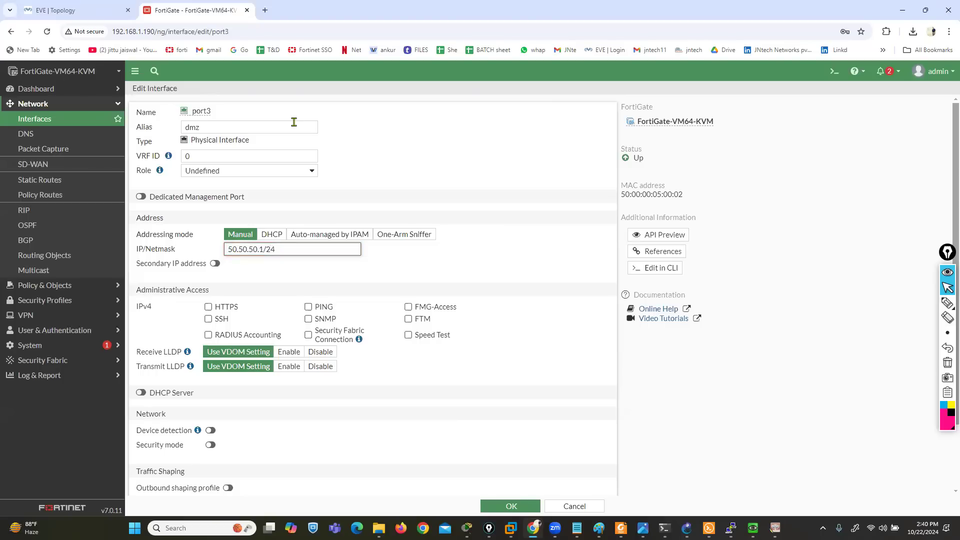
left_click(308, 307)
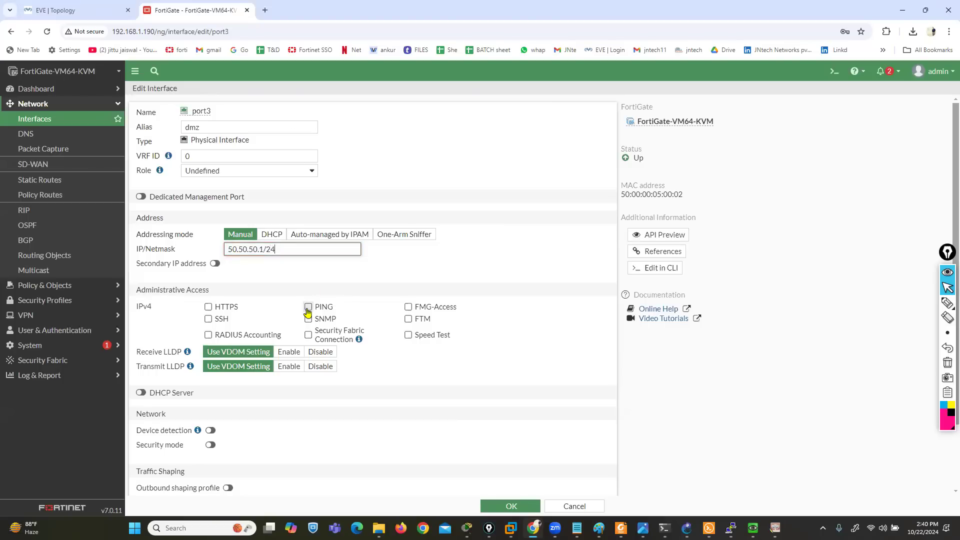
left_click(490, 506)
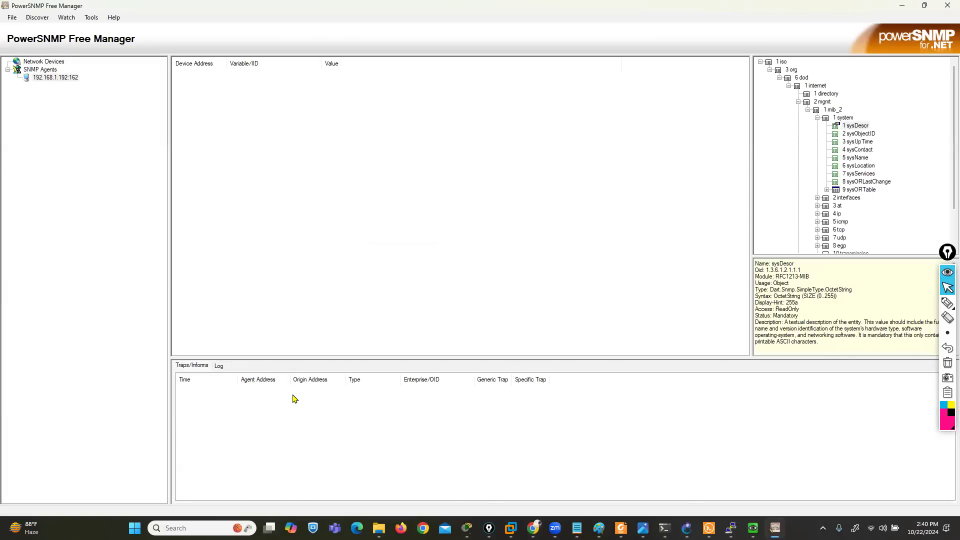
Switch to PowerSNMP Free Manager and check its log and received traps
left_click(222, 367)
left_click(203, 366)
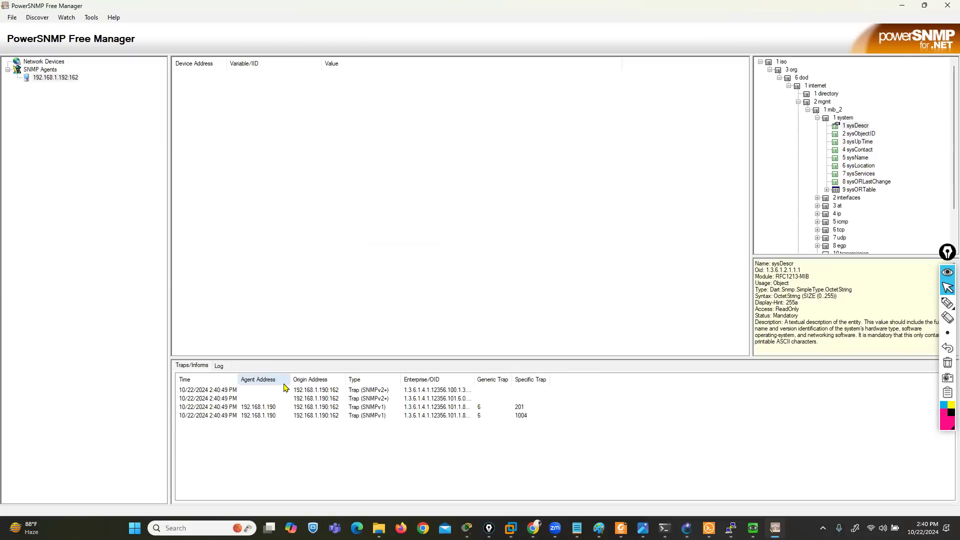
left_click(218, 367)
left_click(204, 368)
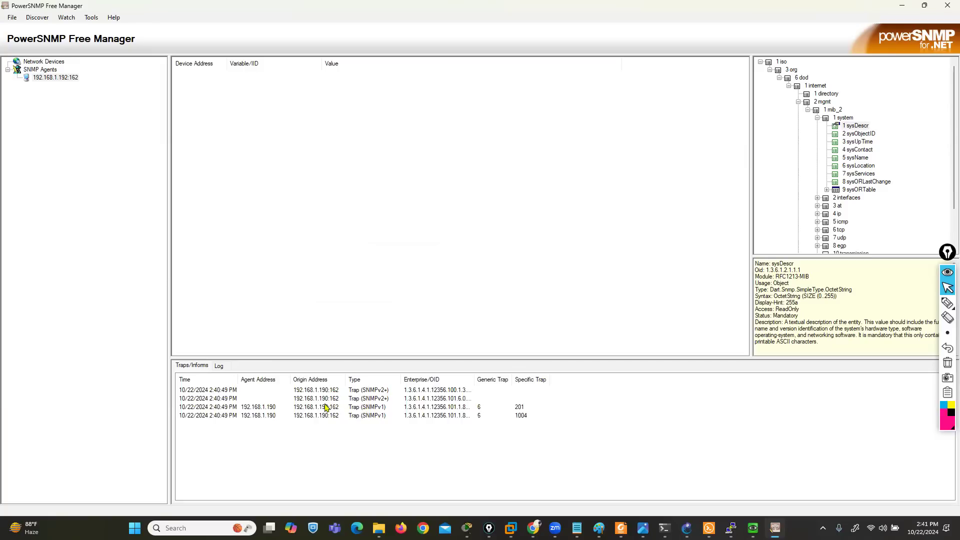
View the second SNMPv2 trap's message details and mark its interface address and netmask values with the pen
left_click(349, 400)
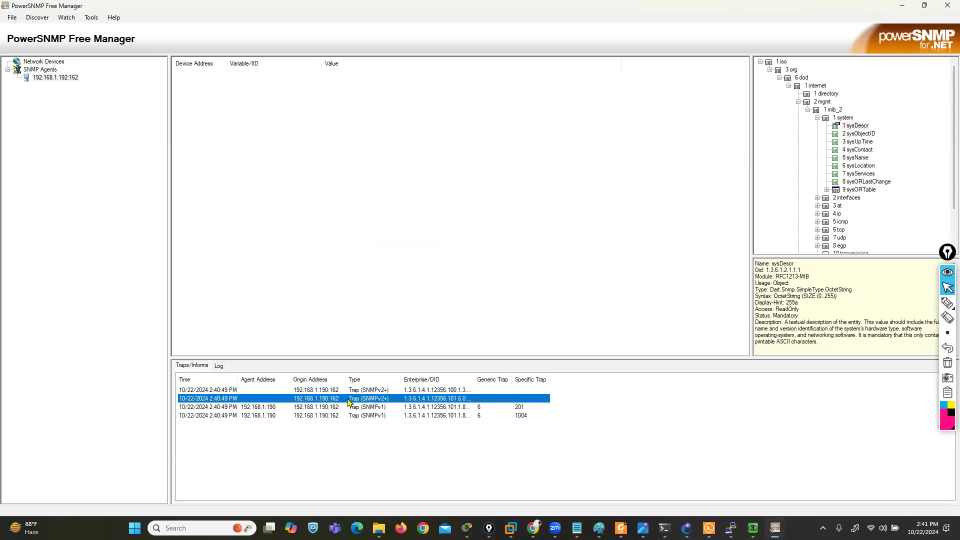
double_click(349, 400)
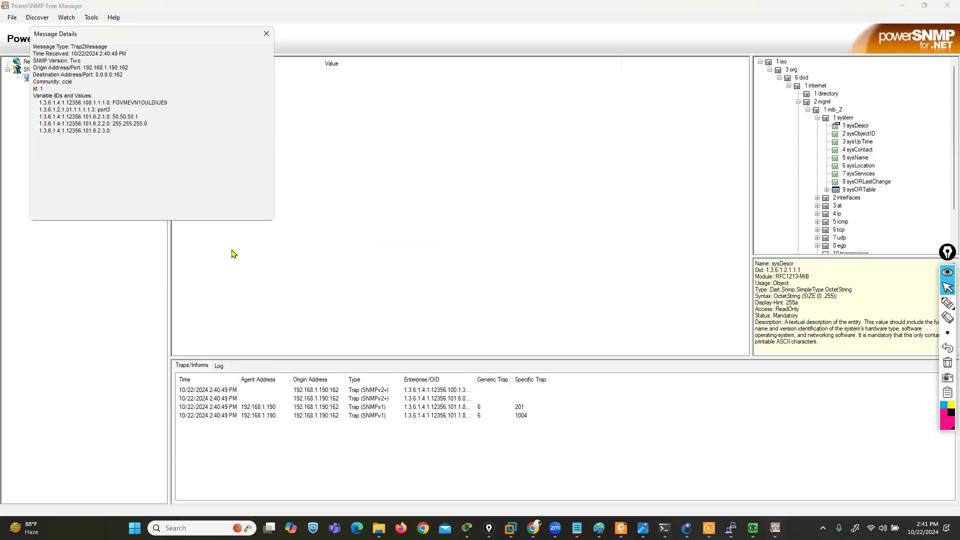
left_click_drag(139, 38, 367, 168)
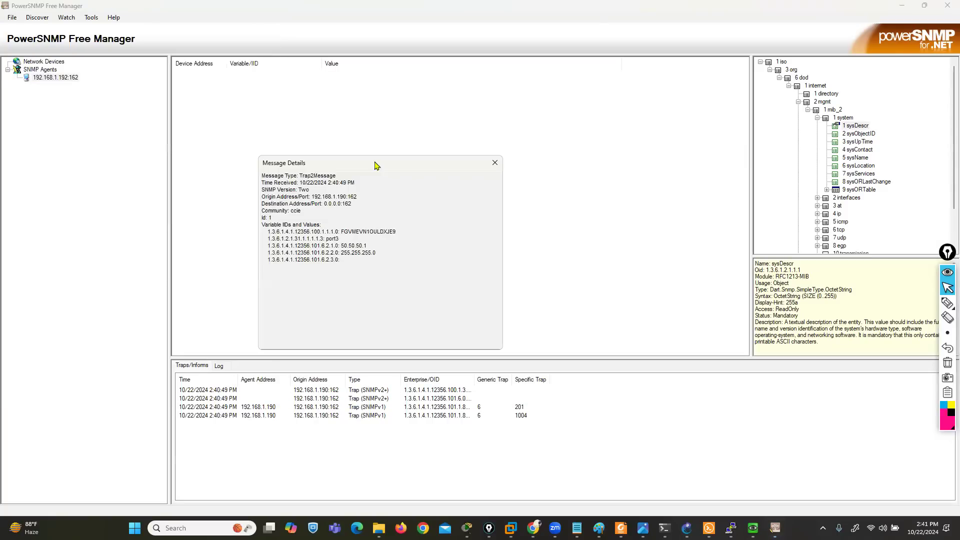
mouse_move(948, 304)
left_click(917, 305)
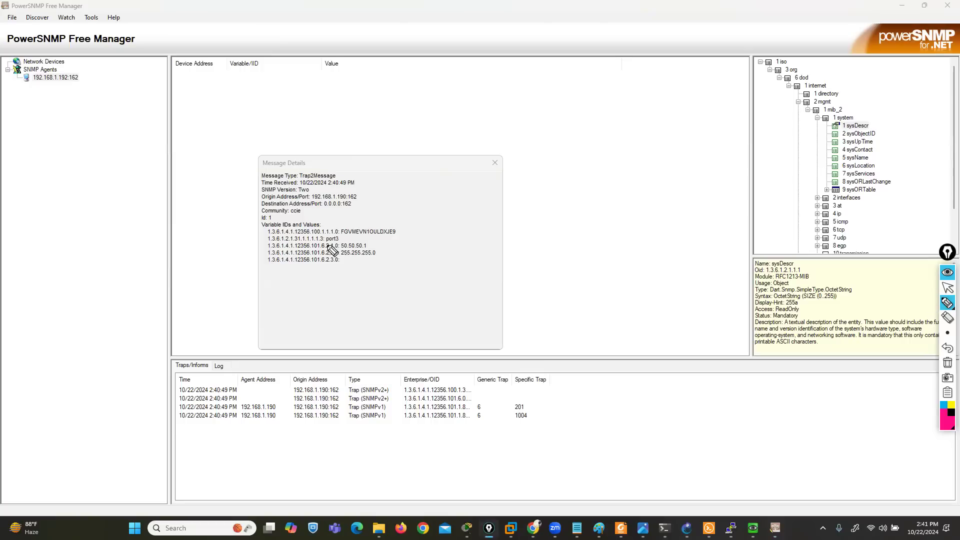
mouse_move(342, 233)
left_mouse_down()
mouse_move(379, 238)
mouse_move(379, 261)
mouse_move(369, 262)
left_mouse_up()
mouse_move(323, 238)
left_mouse_down()
mouse_move(310, 239)
mouse_move(323, 253)
left_mouse_up()
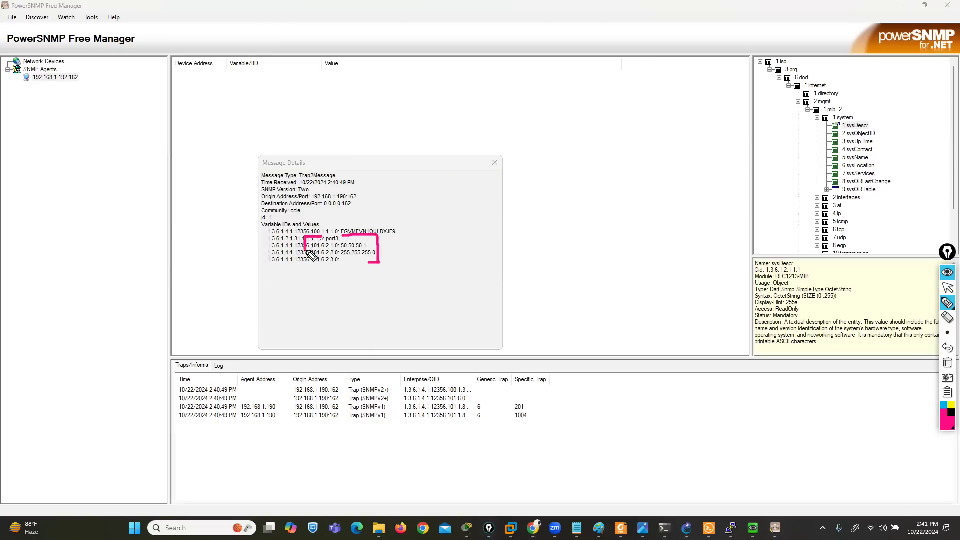
left_click(943, 289)
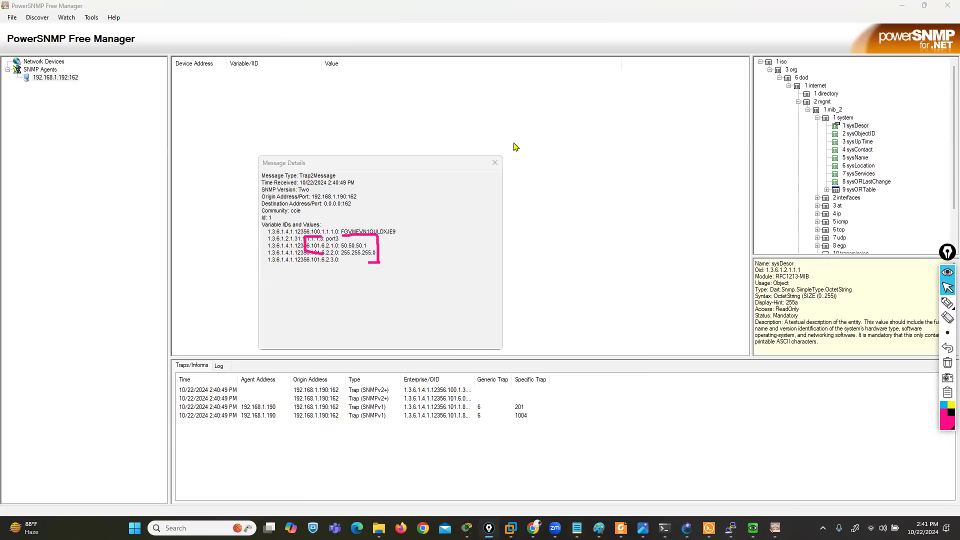
left_click(495, 163)
Examine the message details of the other SNMPv2 trap and both SNMPv1 traps, closing each one
double_click(220, 392)
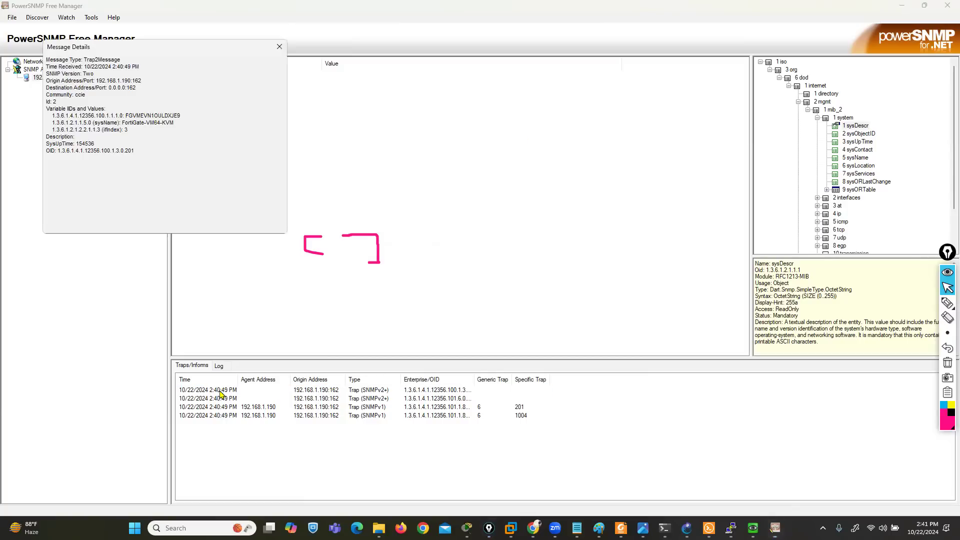
left_click(279, 47)
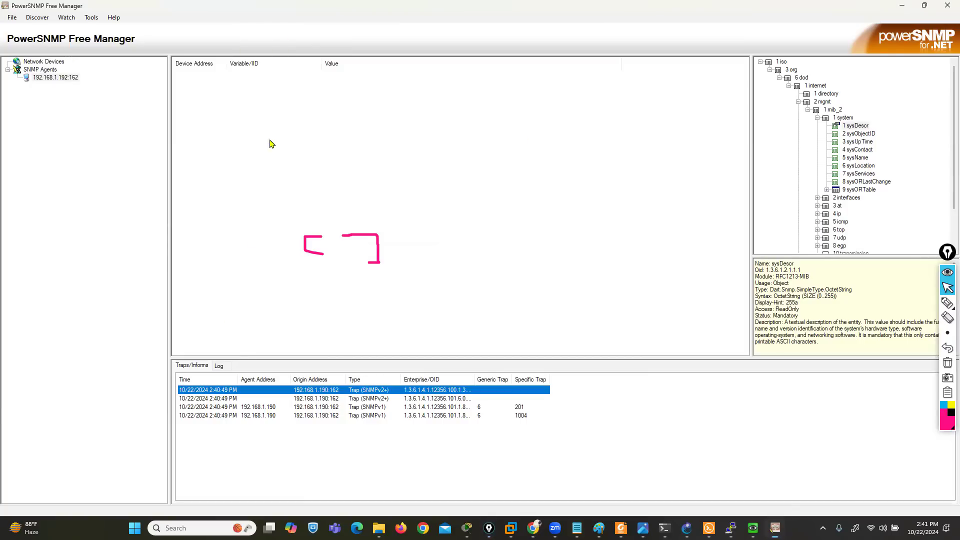
left_click(244, 417)
double_click(245, 418)
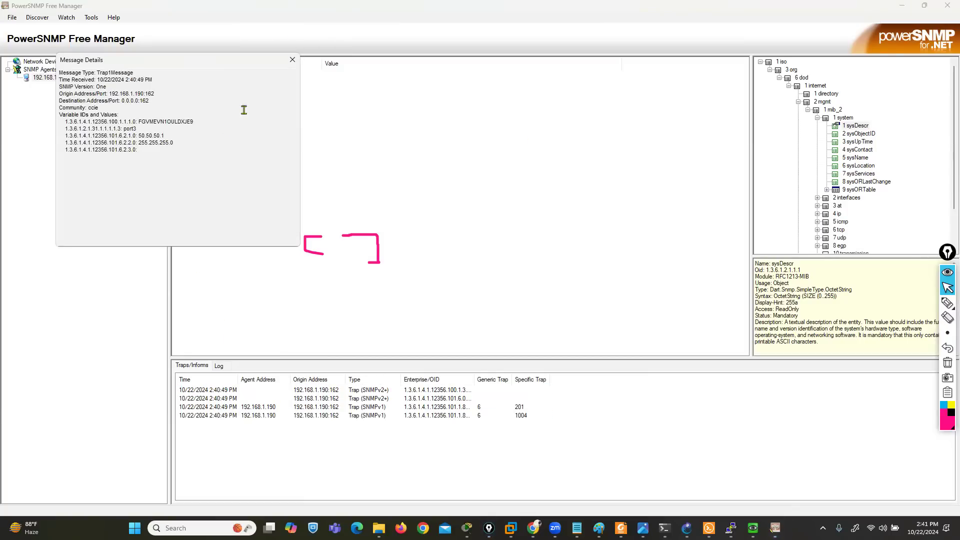
left_click(292, 56)
double_click(222, 407)
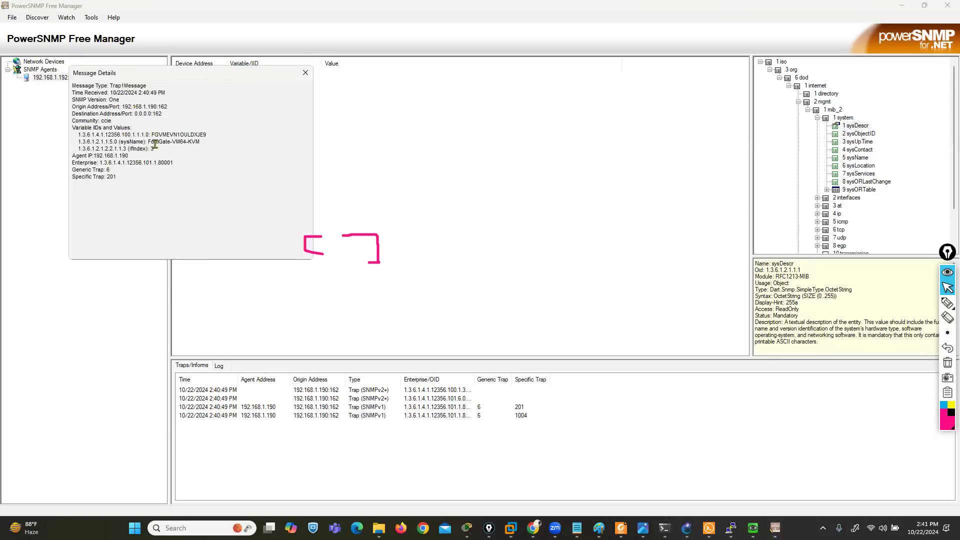
left_click(306, 73)
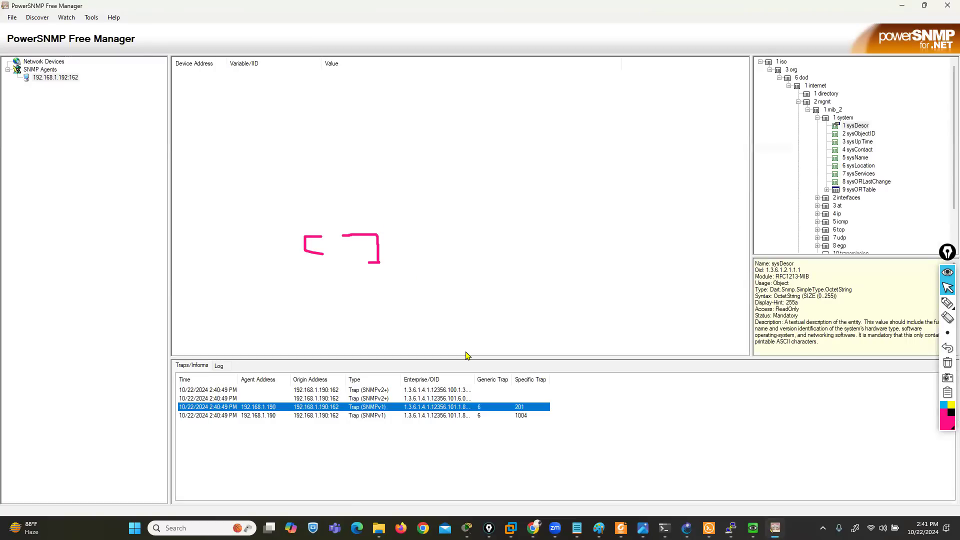
Clear the pen marks, minimize the SNMP manager and close the leftover trap details window over the FortiGate page
left_click(945, 360)
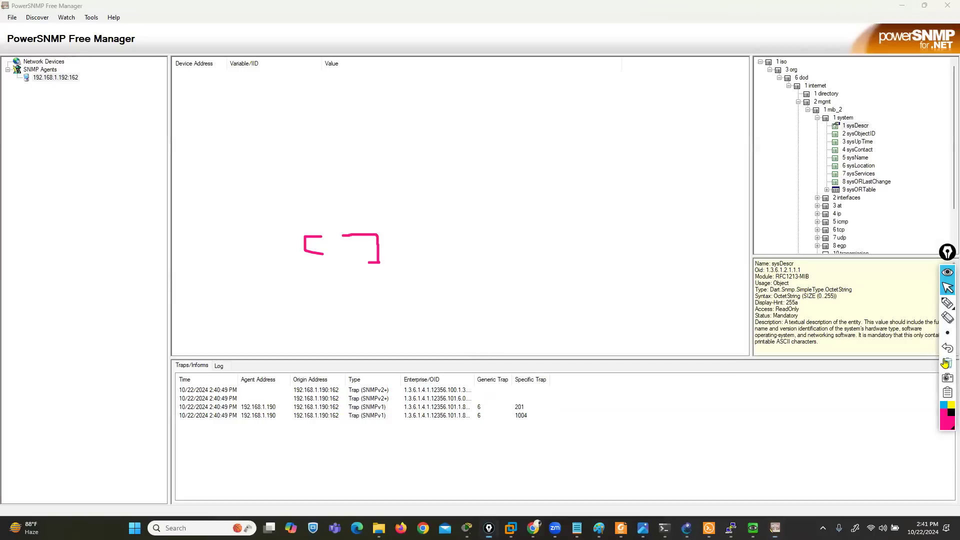
left_click(902, 6)
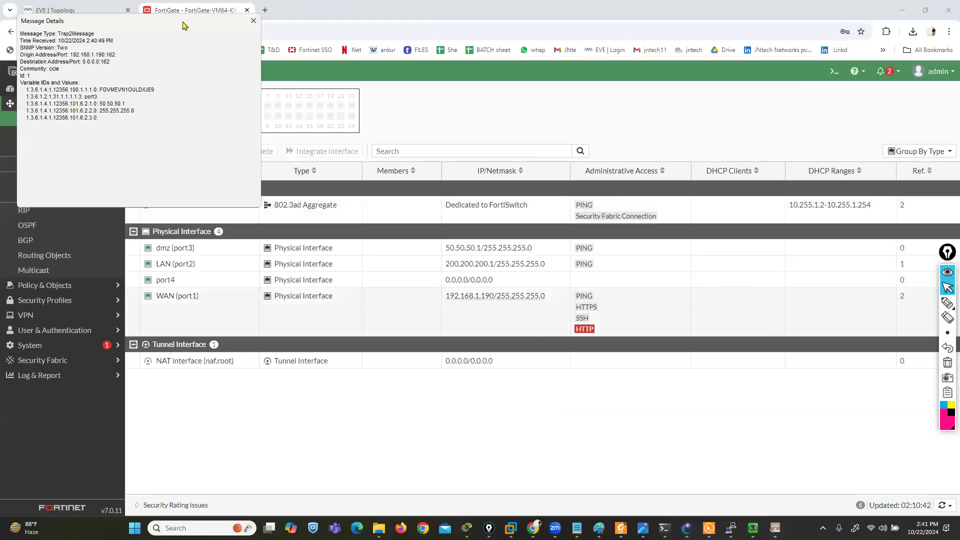
left_click_drag(185, 23, 144, 65)
left_click(211, 65)
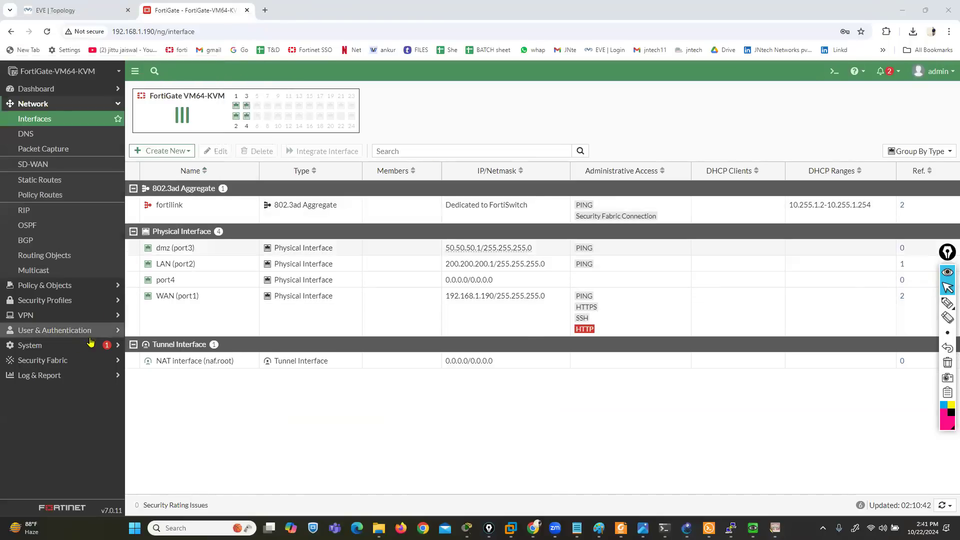
In the FortiGate log settings, disable sending logs to syslog and enable Cloud Logging Settings
left_click(66, 376)
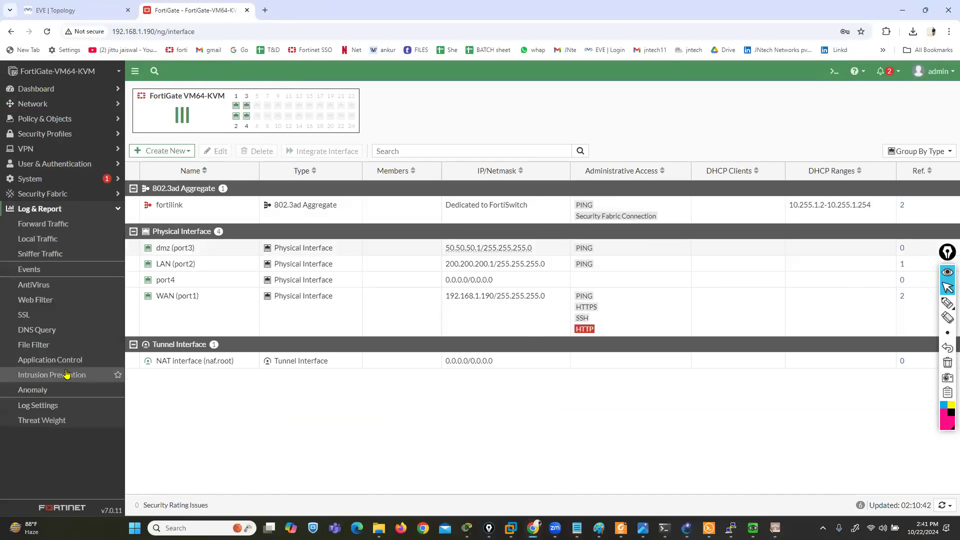
left_click(59, 407)
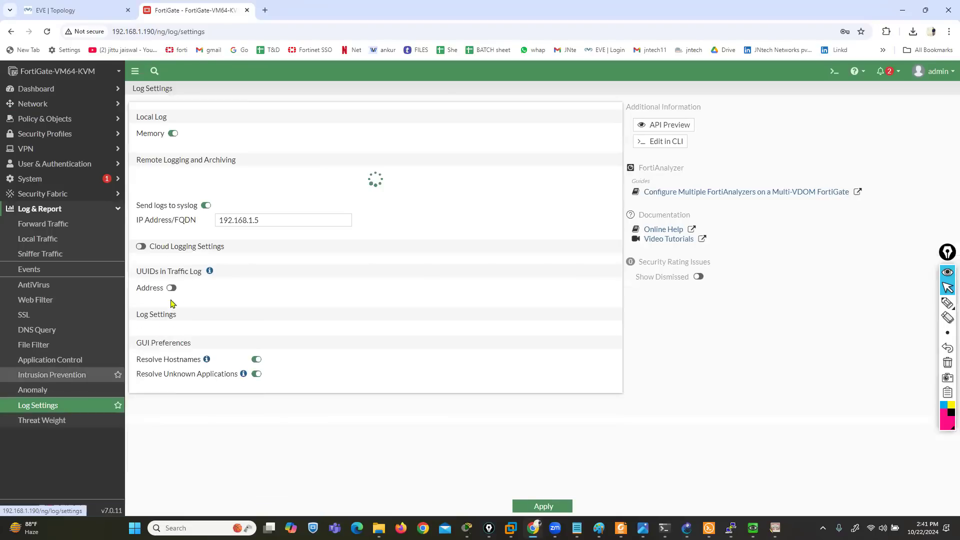
left_click(205, 202)
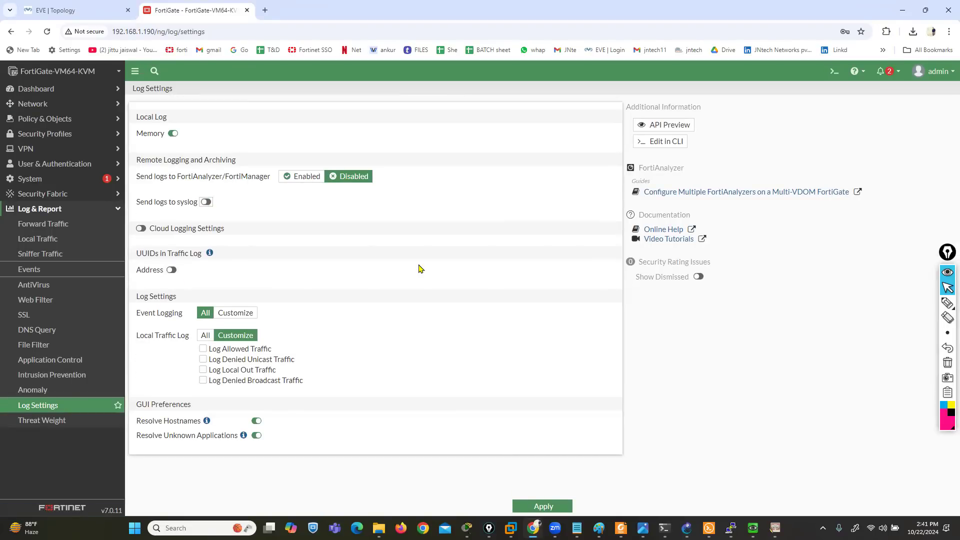
left_click(141, 230)
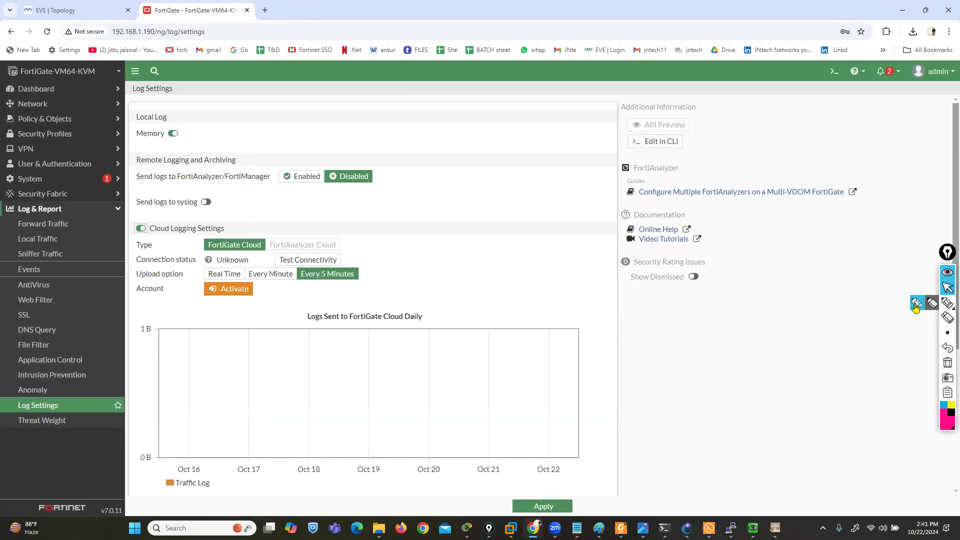
Draw two diagonal pen strokes across the remote logging options on the Log Settings page
left_click(947, 303)
left_click_drag(192, 153, 232, 228)
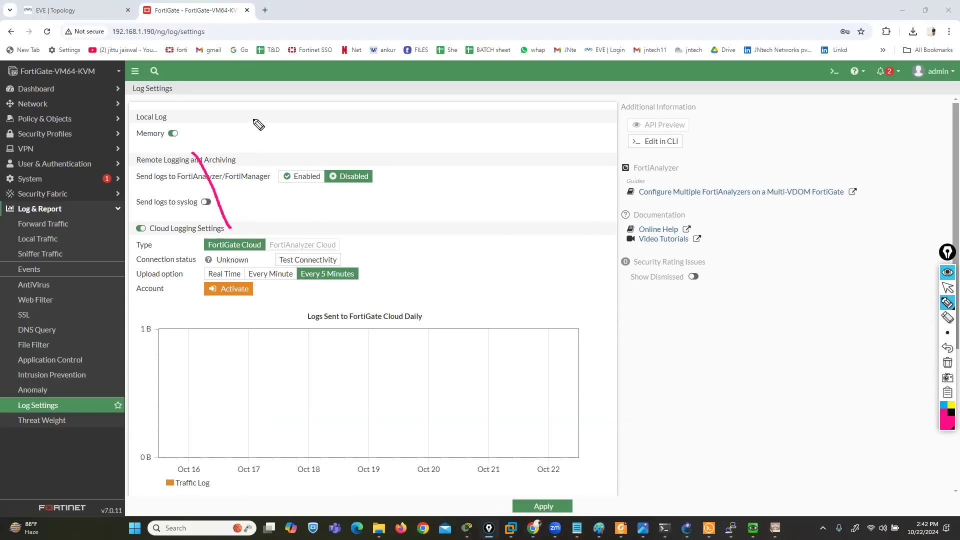
left_click_drag(253, 118, 304, 231)
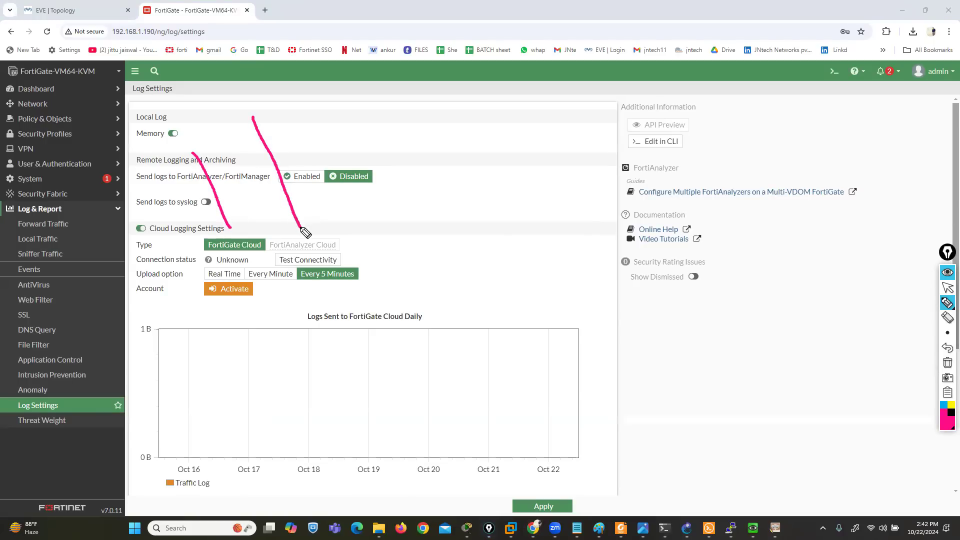
Mark the cloud logging Account row and the logging options in pen, clear all the marks and return to the normal pointer
mouse_move(249, 280)
left_mouse_down()
mouse_move(151, 284)
mouse_move(129, 300)
mouse_move(163, 313)
mouse_move(280, 311)
mouse_move(268, 284)
mouse_move(246, 281)
left_mouse_up()
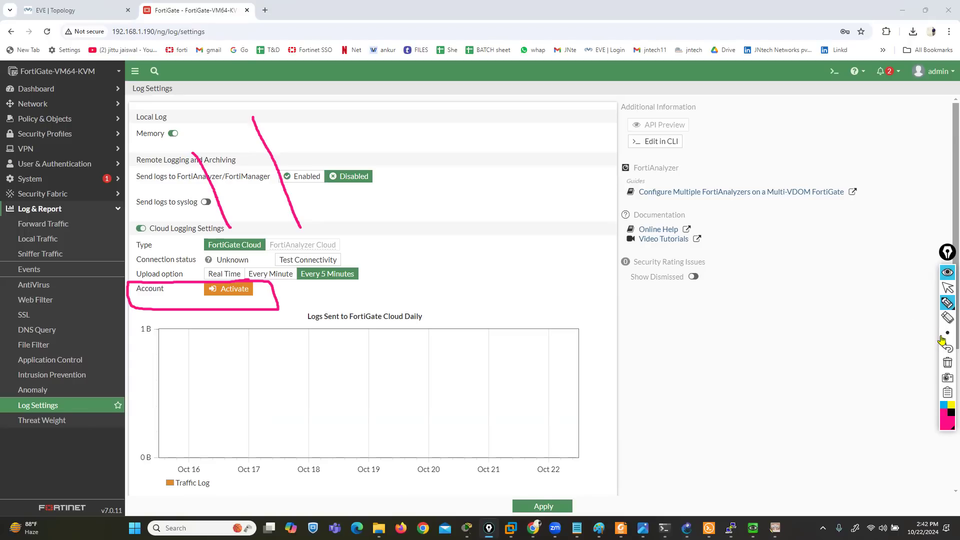
left_click(947, 362)
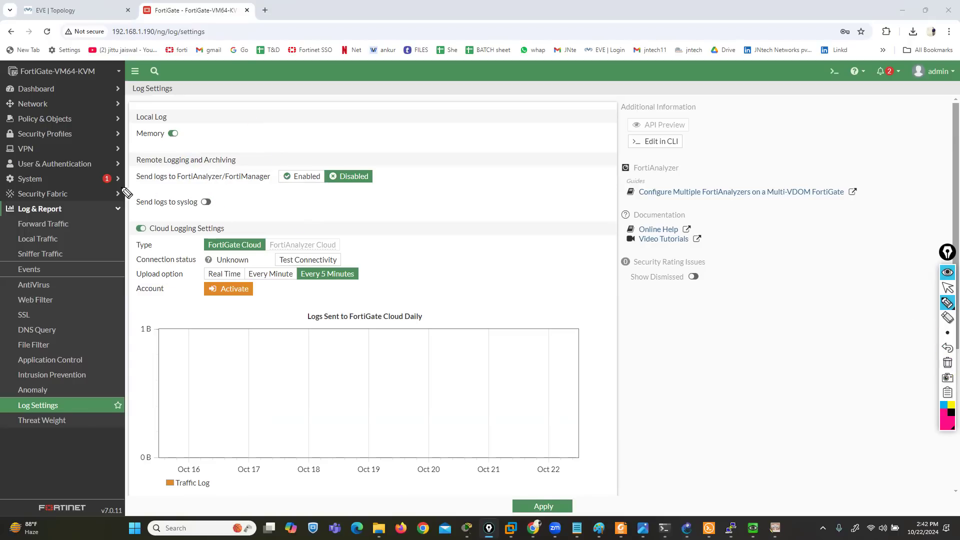
left_click_drag(116, 188, 265, 178)
left_click_drag(75, 221, 216, 211)
left_click_drag(25, 302, 185, 247)
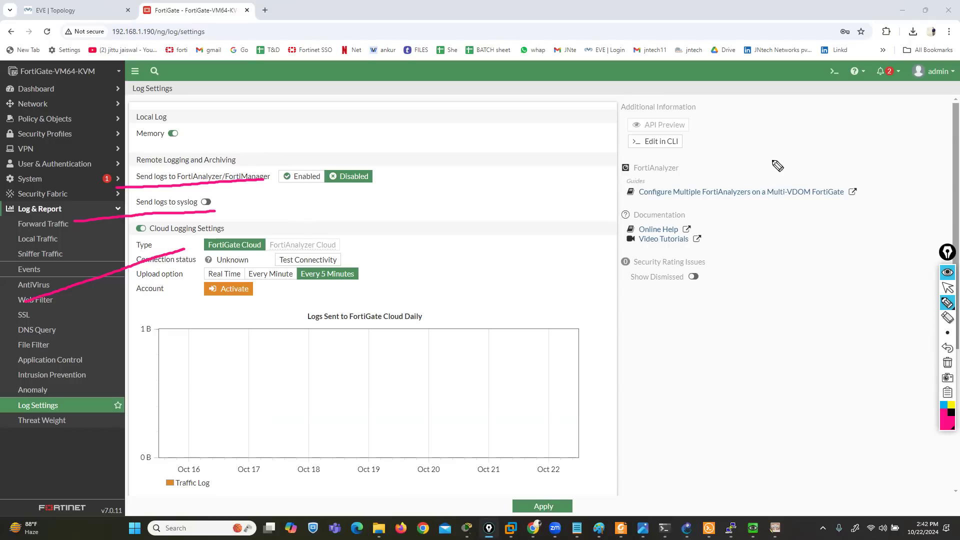
left_click(948, 364)
left_click(948, 287)
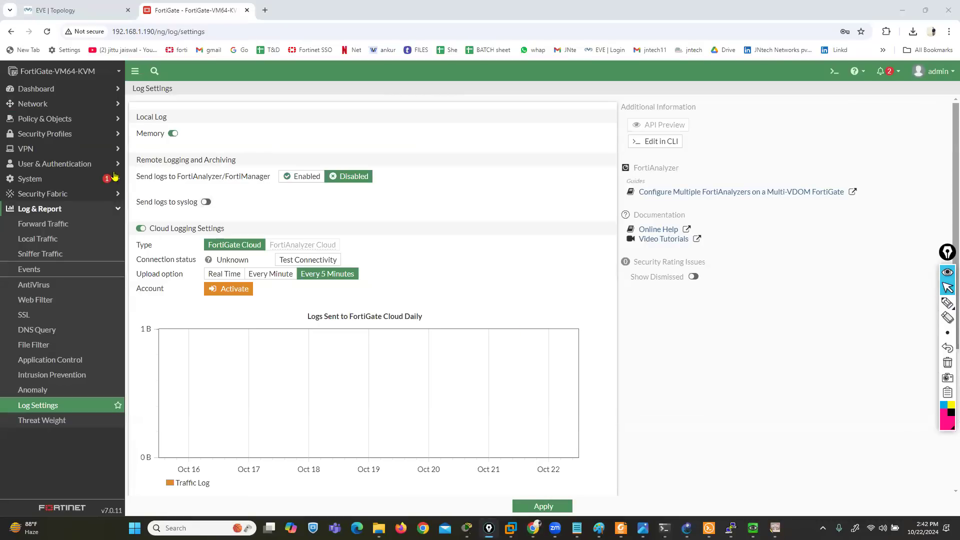
Create a new packet capture filter on interface LAN (port2) with maximum captured packets set to 100
left_click(43, 105)
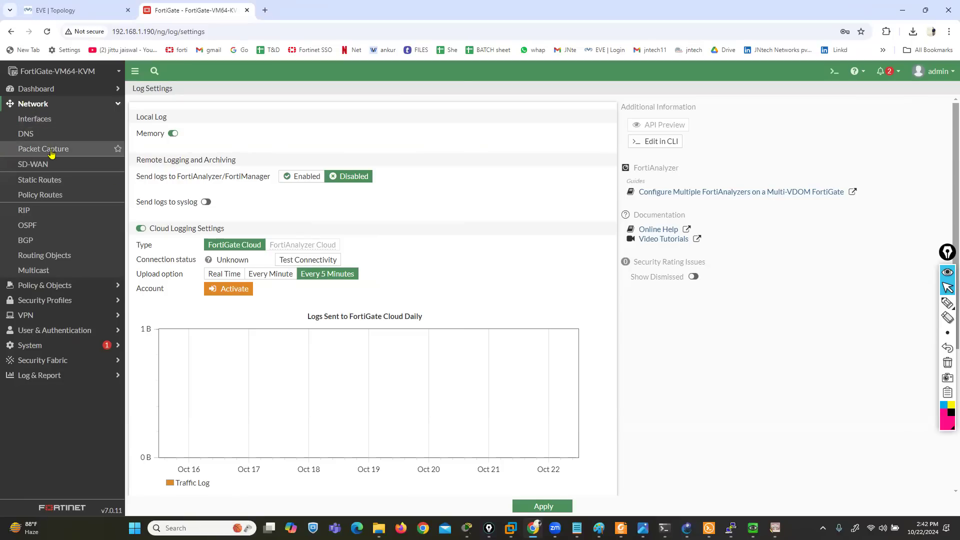
left_click(35, 153)
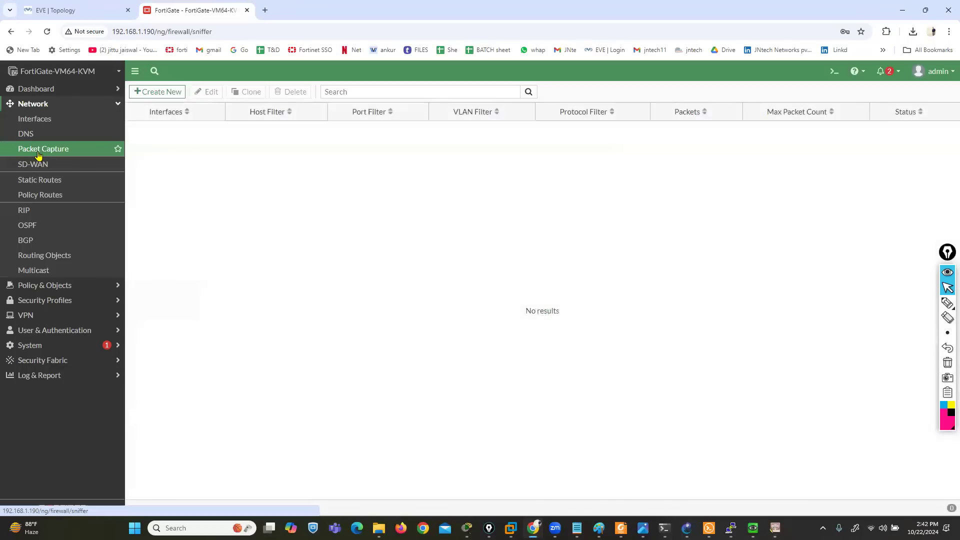
left_click(153, 93)
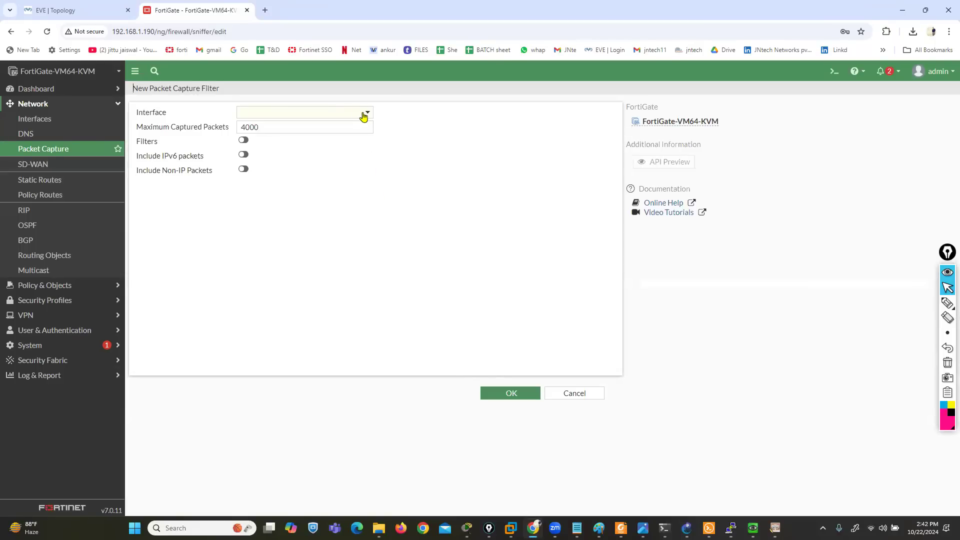
left_click(364, 113)
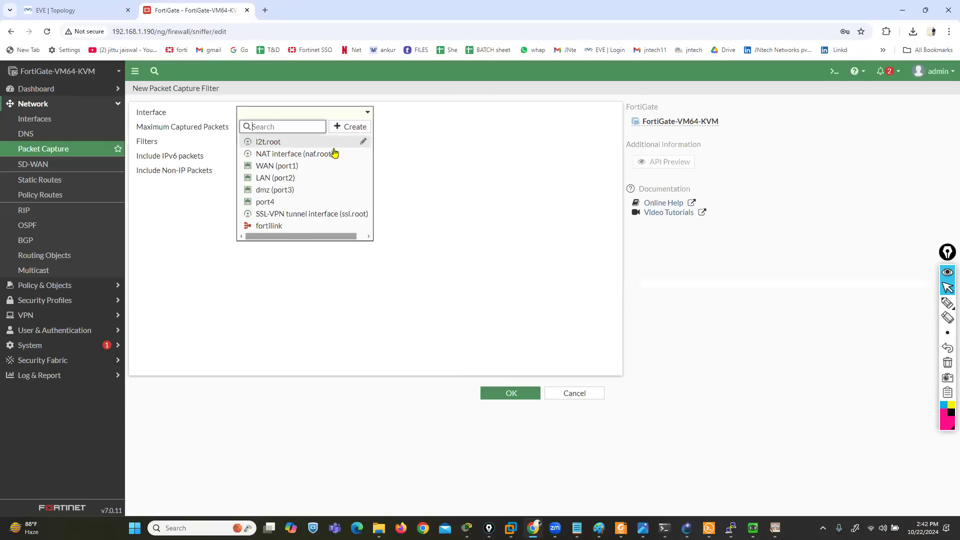
left_click(279, 179)
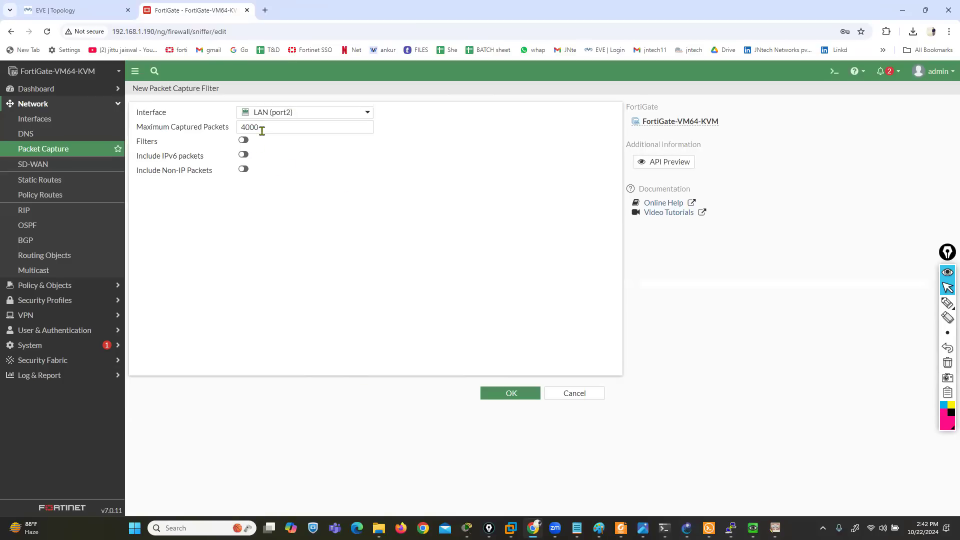
left_click_drag(260, 126, 218, 132)
type("1")
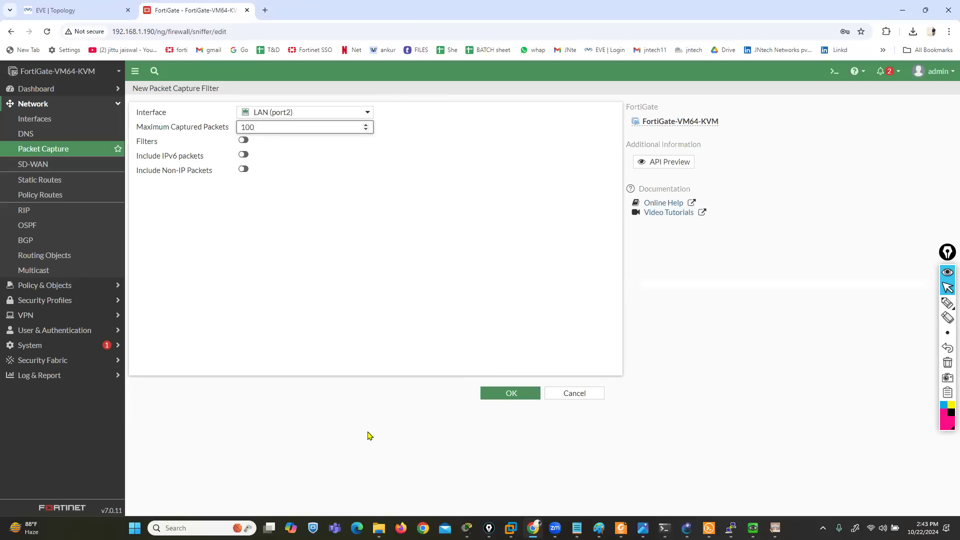
Enable the capture filters to review the host, port, VLAN and protocol fields, and disable them again
left_click(243, 140)
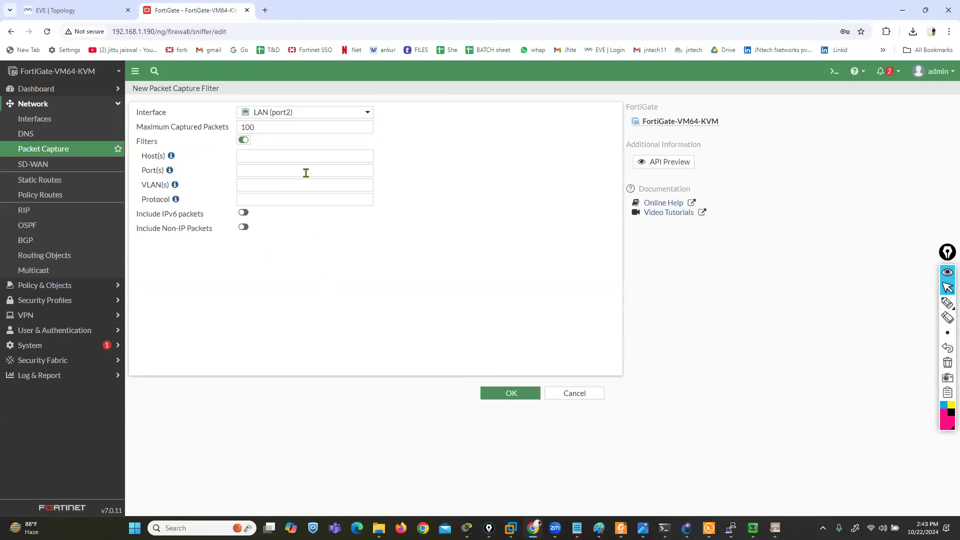
left_click(278, 118)
left_click(277, 118)
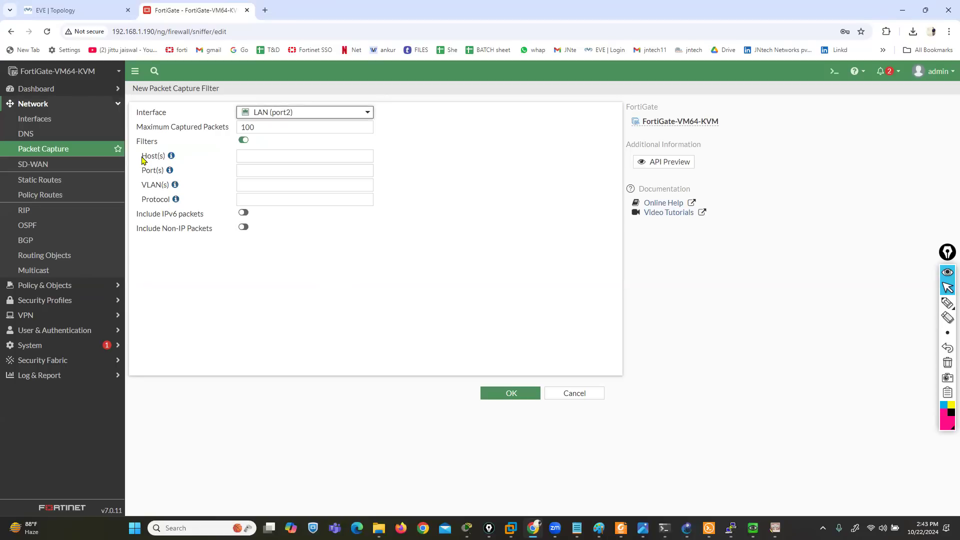
left_click_drag(143, 159, 164, 203)
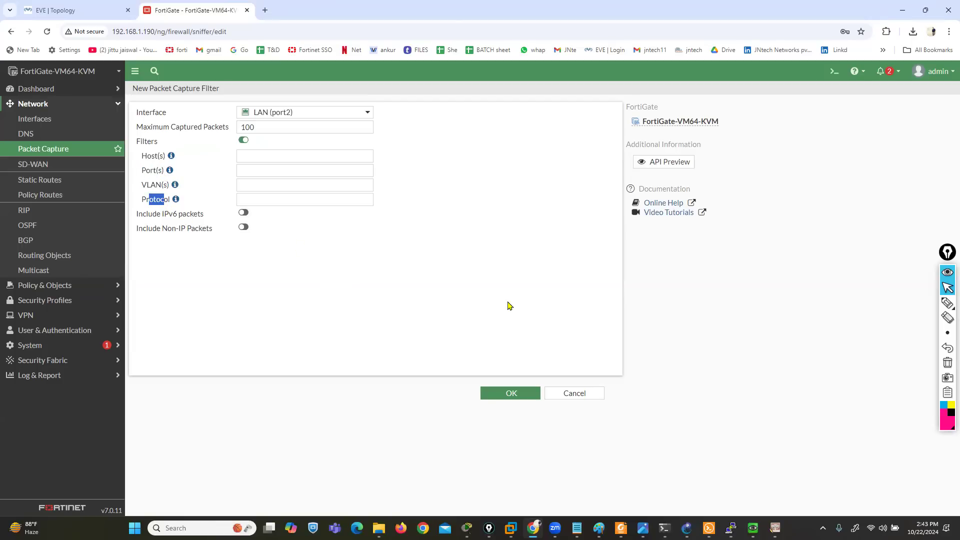
left_click(243, 141)
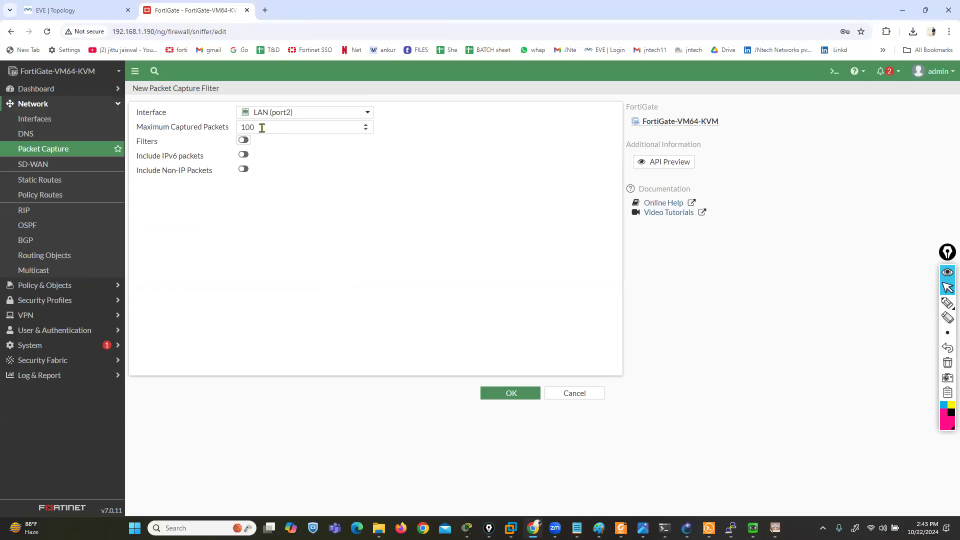
Save the packet capture filter, reopen the LAN (port2) entry and start capturing
left_click(504, 395)
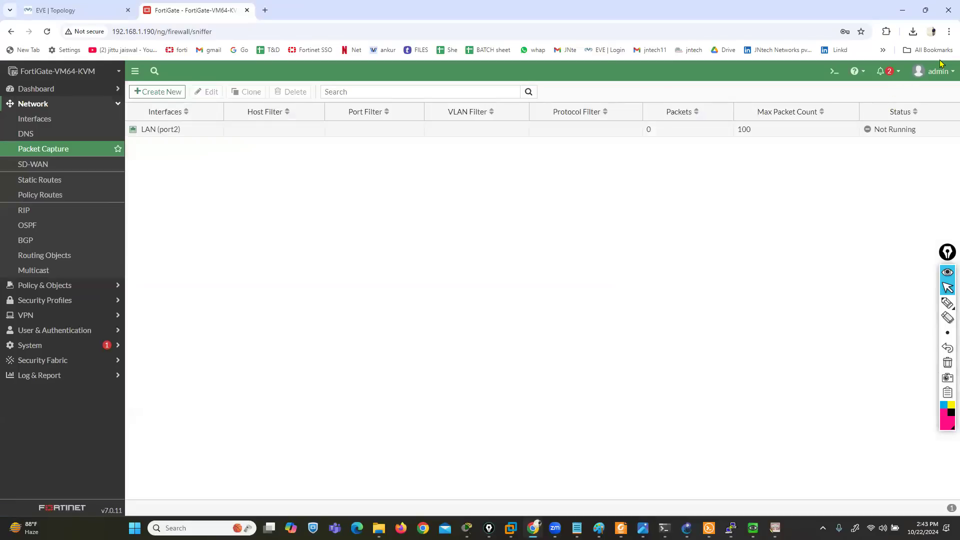
double_click(217, 134)
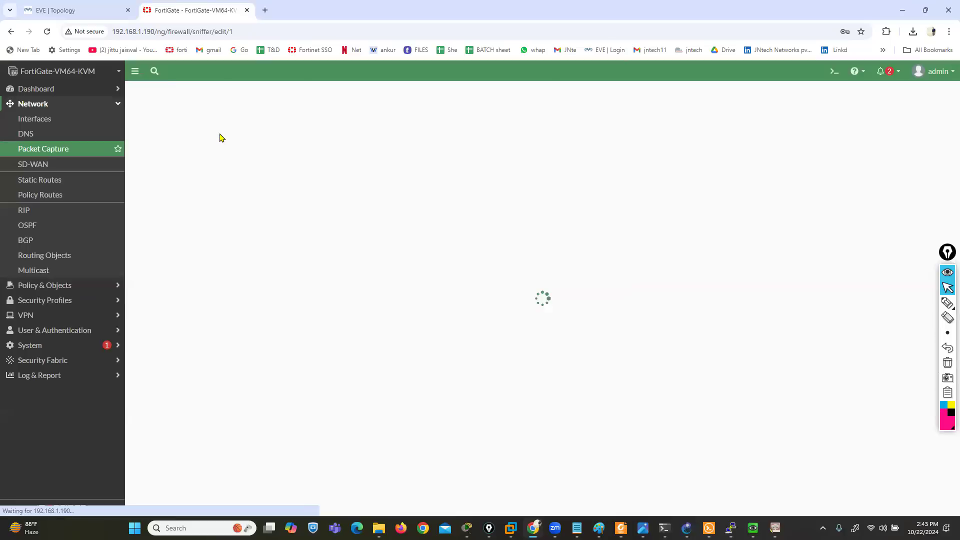
left_click(319, 144)
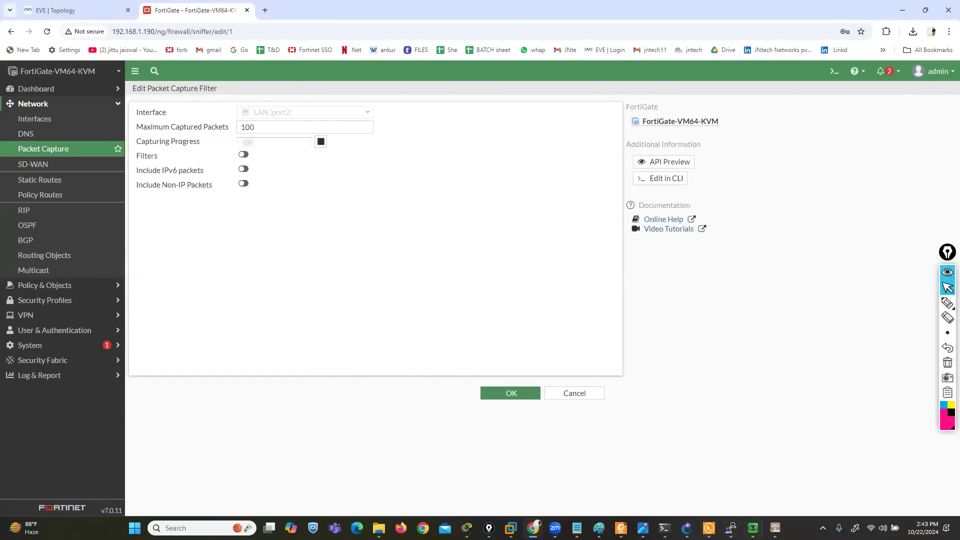
Switch to the QEMU (Win3) machine and close the empty, Fortinet exam and Facebook browser tabs, keeping only Google
left_click(754, 528)
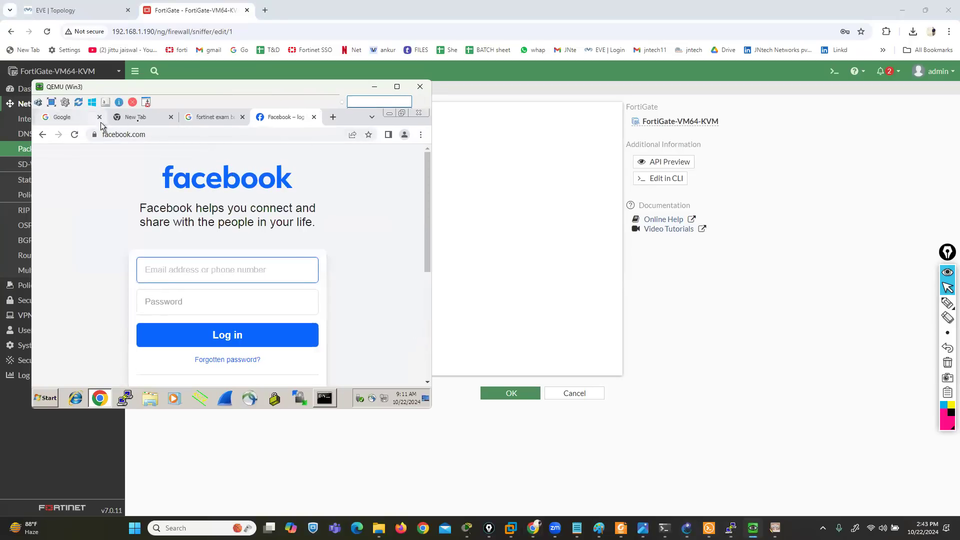
left_click(169, 118)
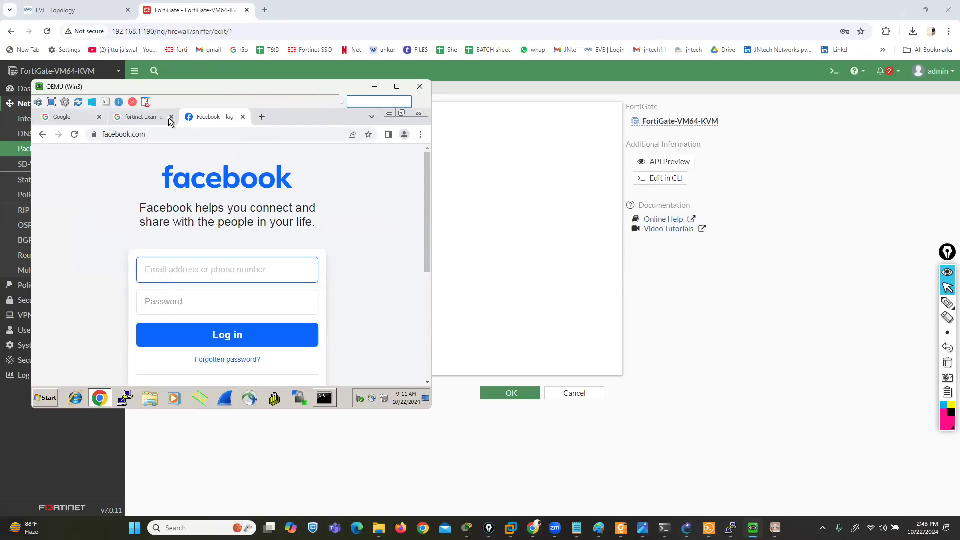
left_click(170, 118)
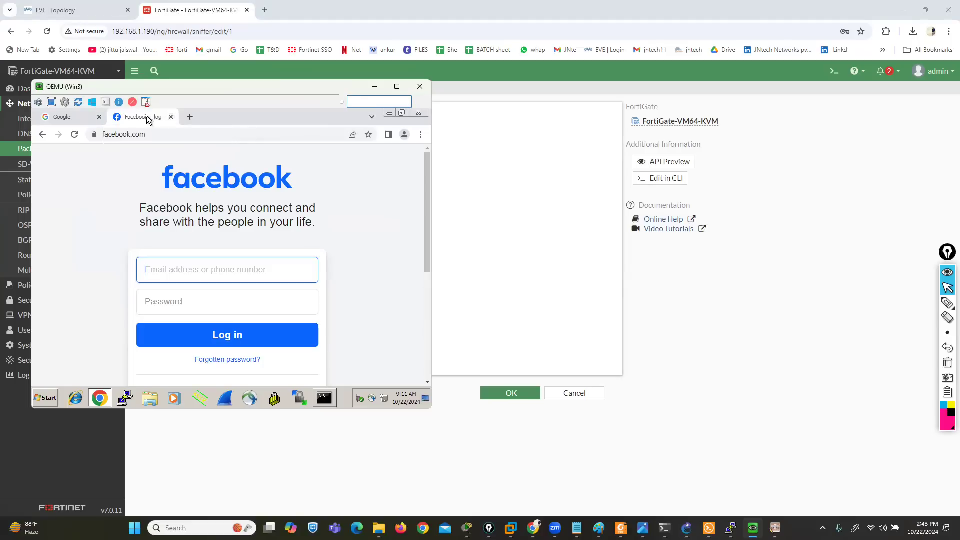
left_click(171, 118)
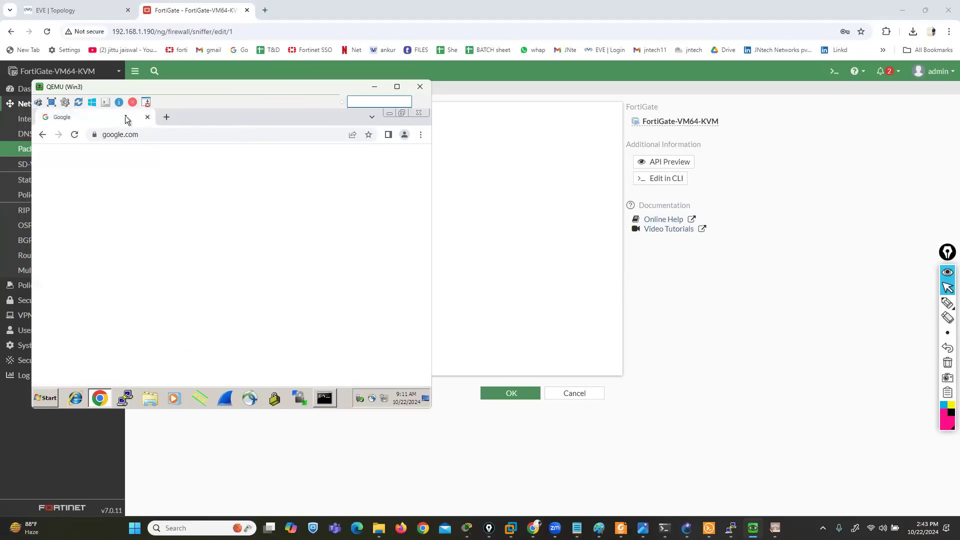
Open a new browser tab on the Win3 machine and go to the suggested google.com address
left_click(165, 118)
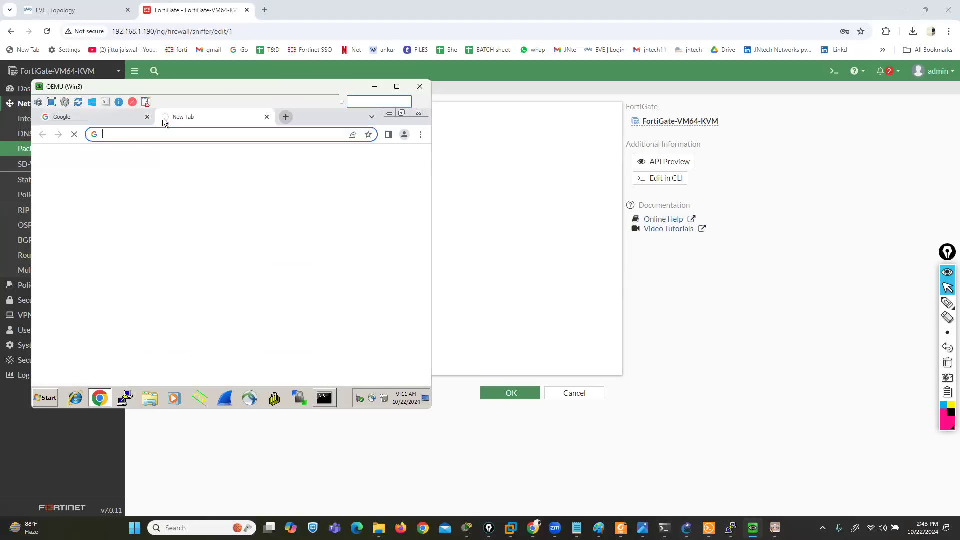
type("g")
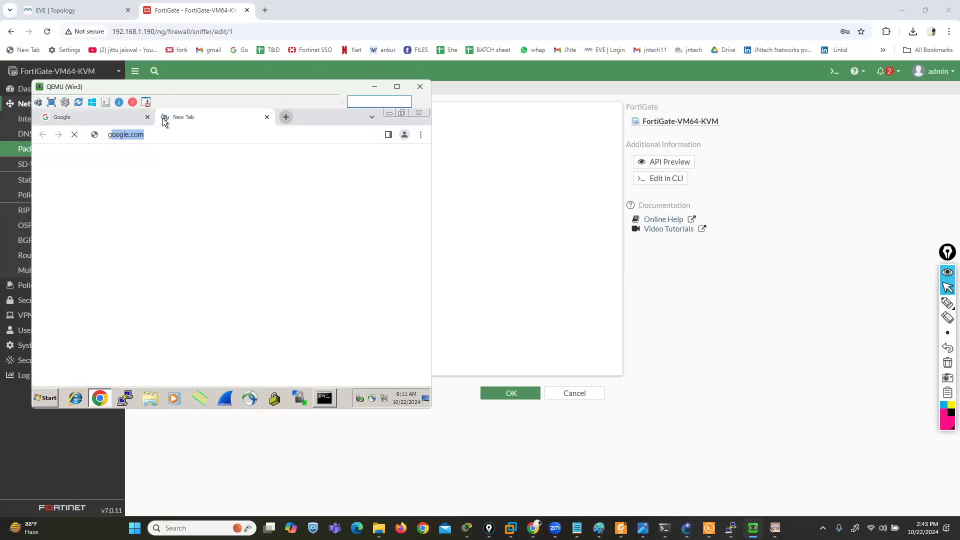
type("ooo")
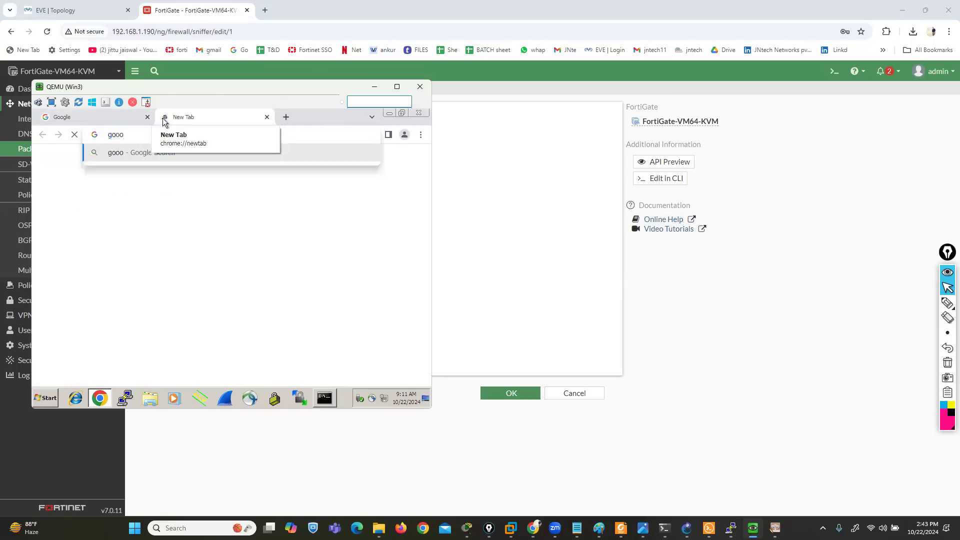
key("BackSpace")
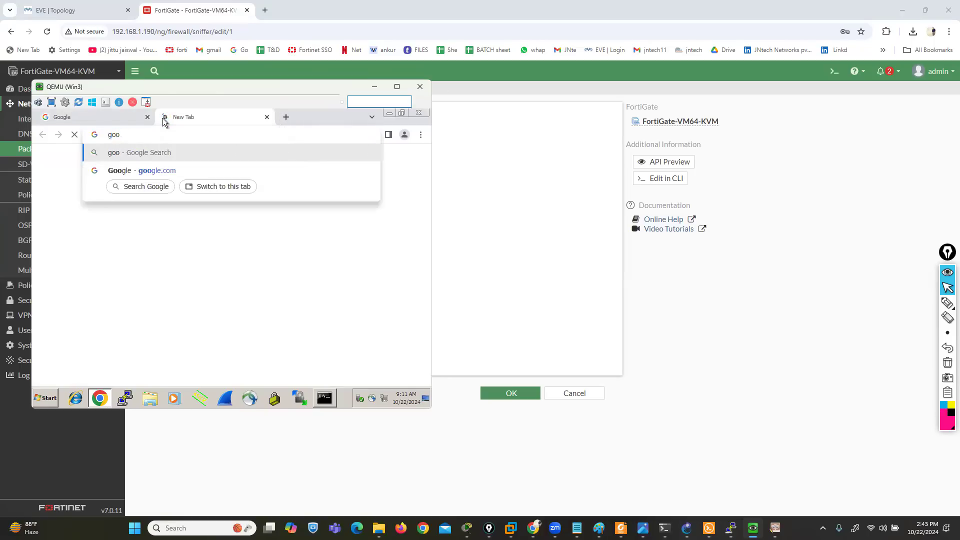
left_click(127, 173)
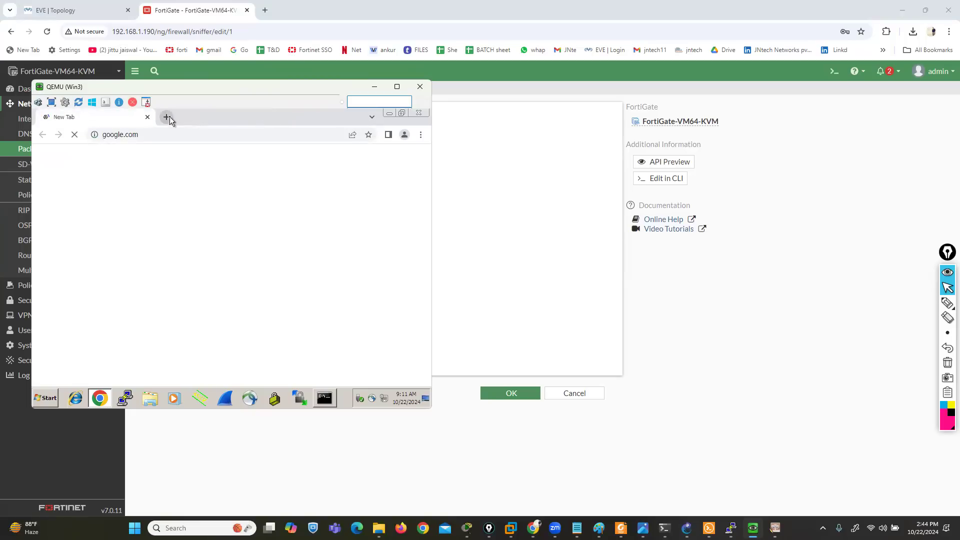
Open another browser tab and load facebook.com to generate more LAN traffic
left_click(167, 117)
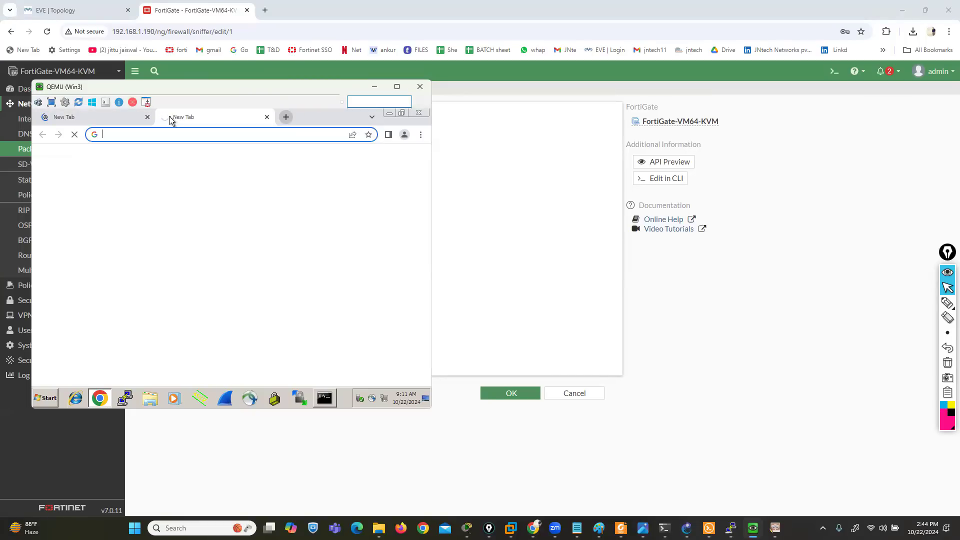
type("fa")
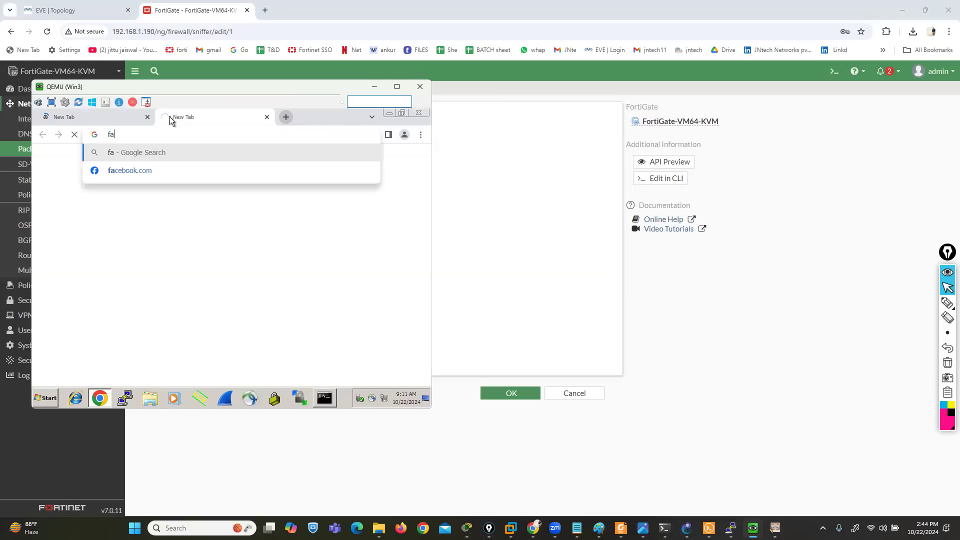
key("Down")
key("Return")
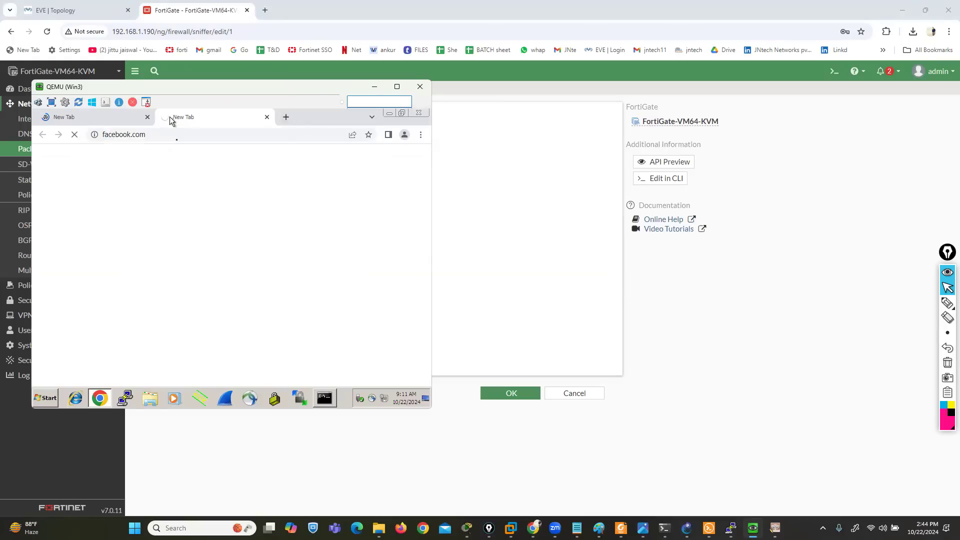
Rerun the ping to GOOGLE.COM in the Win3 command prompt and return to the browser
left_click(332, 403)
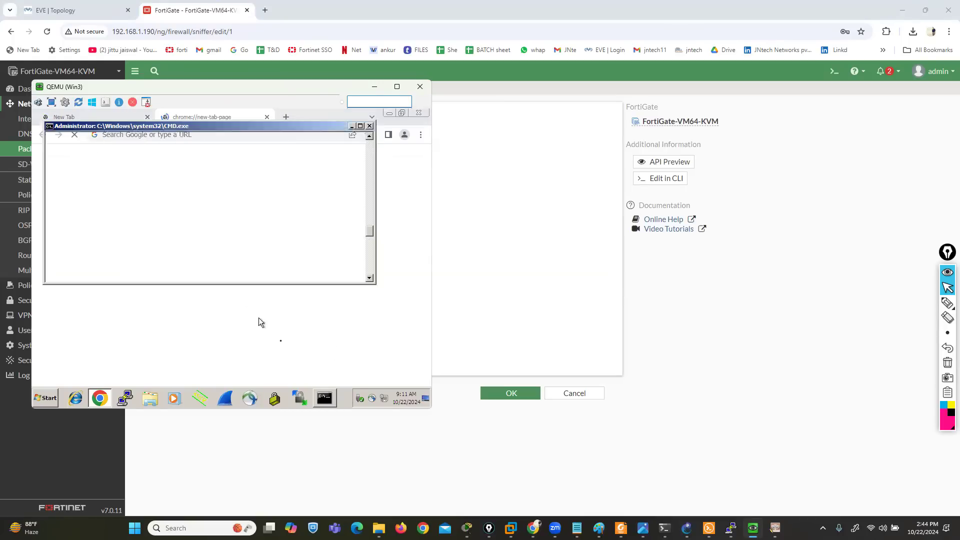
key("Up")
key("Return")
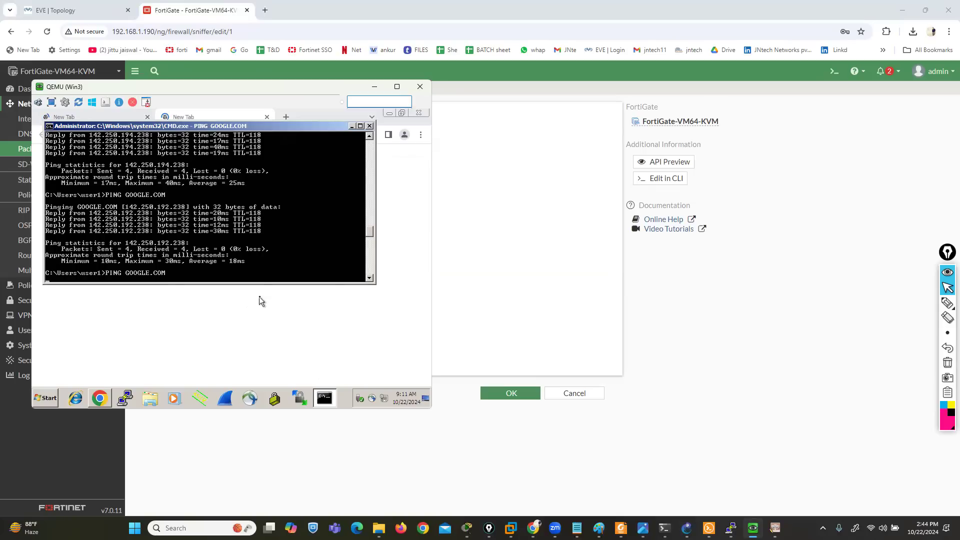
left_click(255, 320)
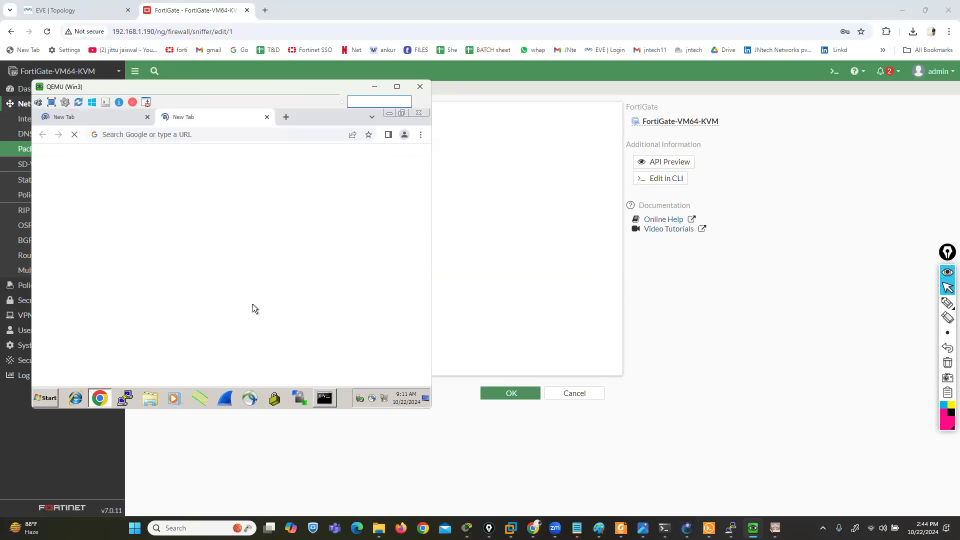
Load facebook.com in the open browser tab on Win3 and move the machine's window aside to uncover the capture progress
left_click(166, 134)
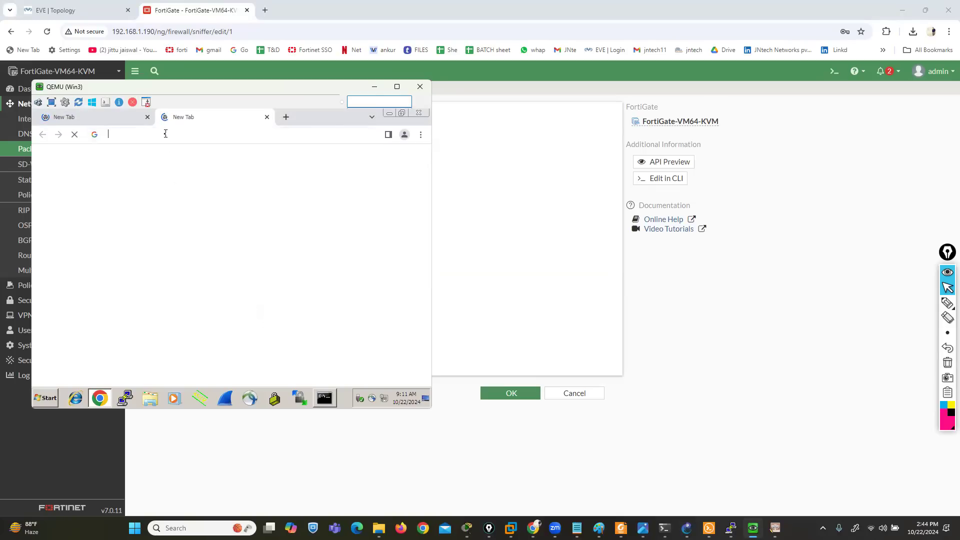
type("fa")
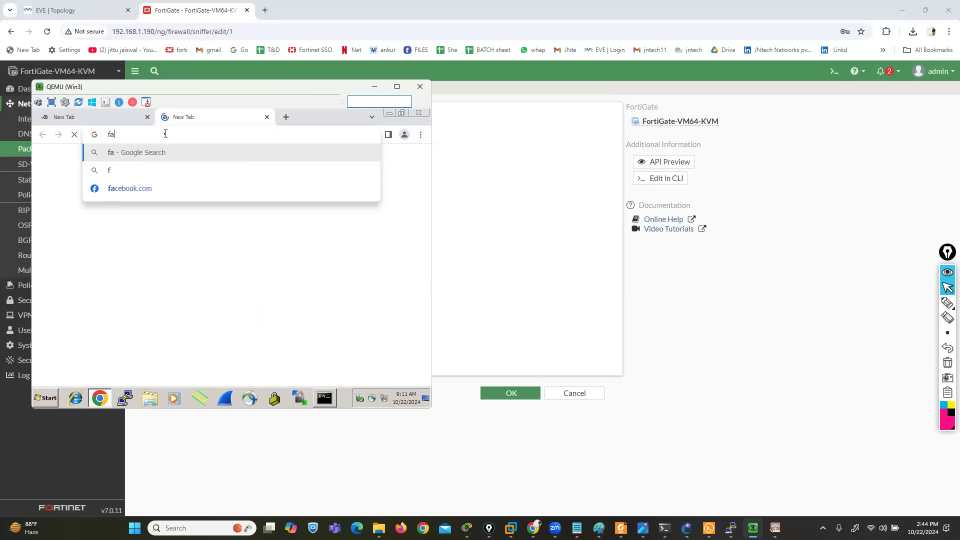
key("Down")
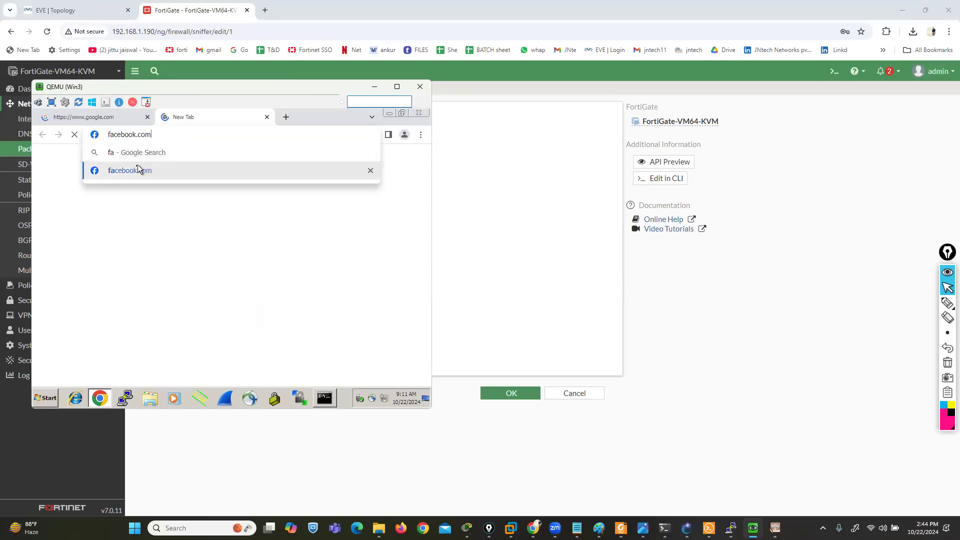
left_click(133, 170)
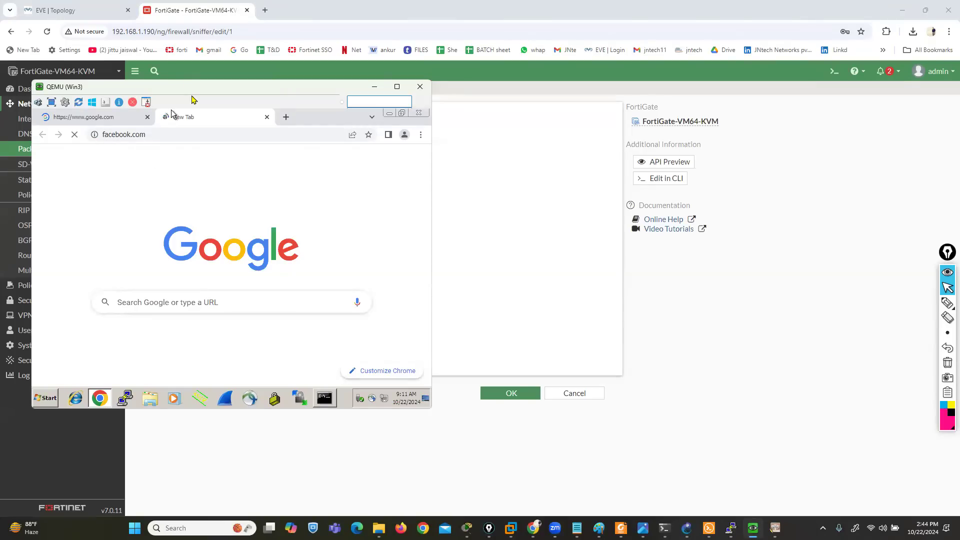
left_click_drag(193, 99, 612, 187)
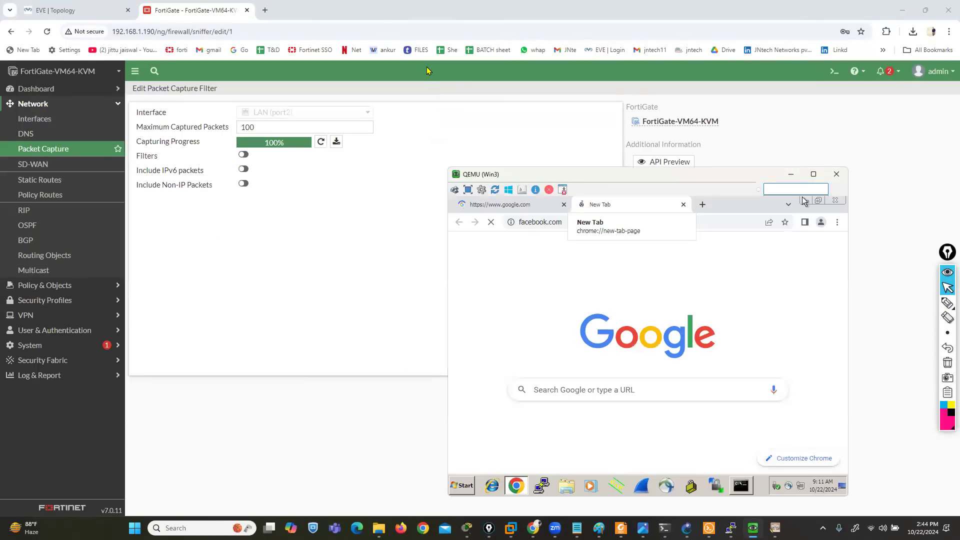
Download the LAN (port2) capture, keep the blocked file port2.root.1 (1).pcap and open it in Wireshark
left_click(948, 304)
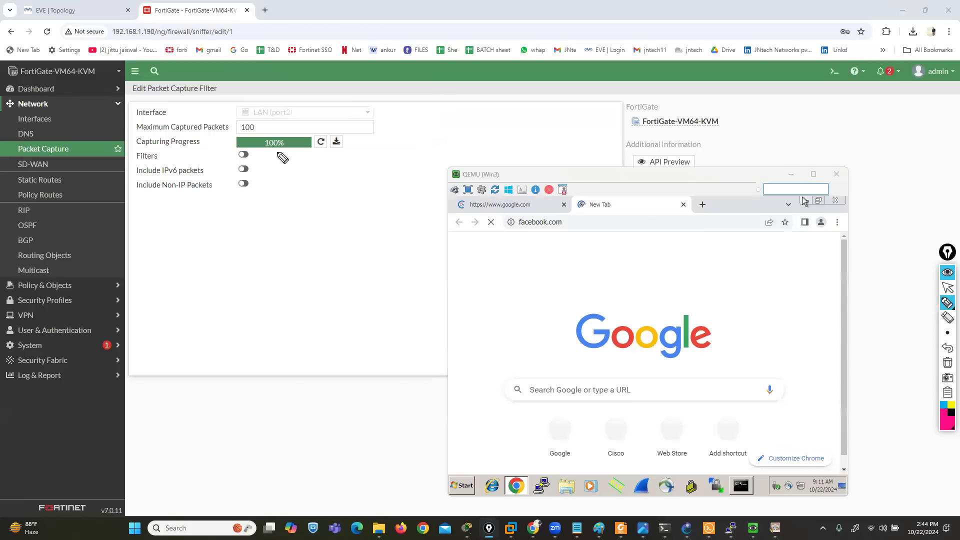
left_click(948, 288)
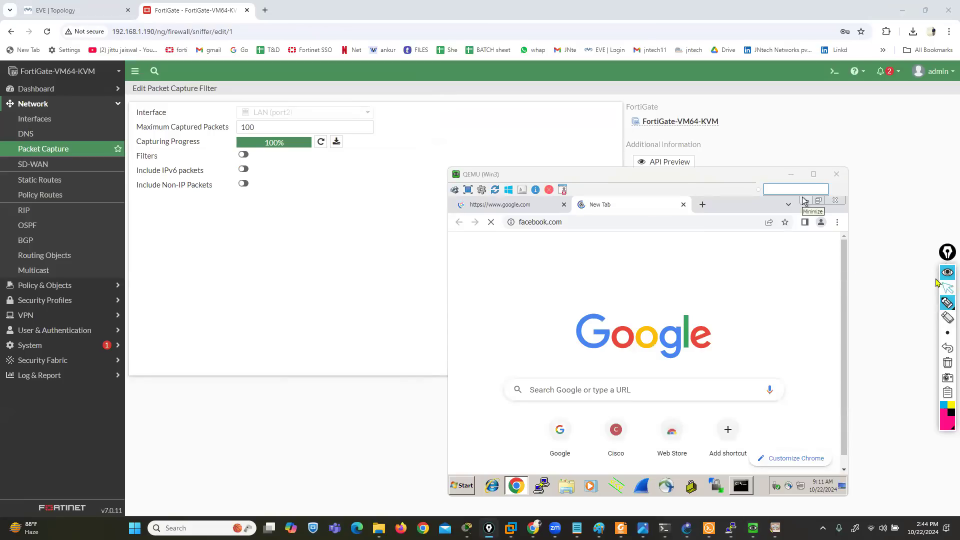
left_click(370, 237)
left_click(336, 144)
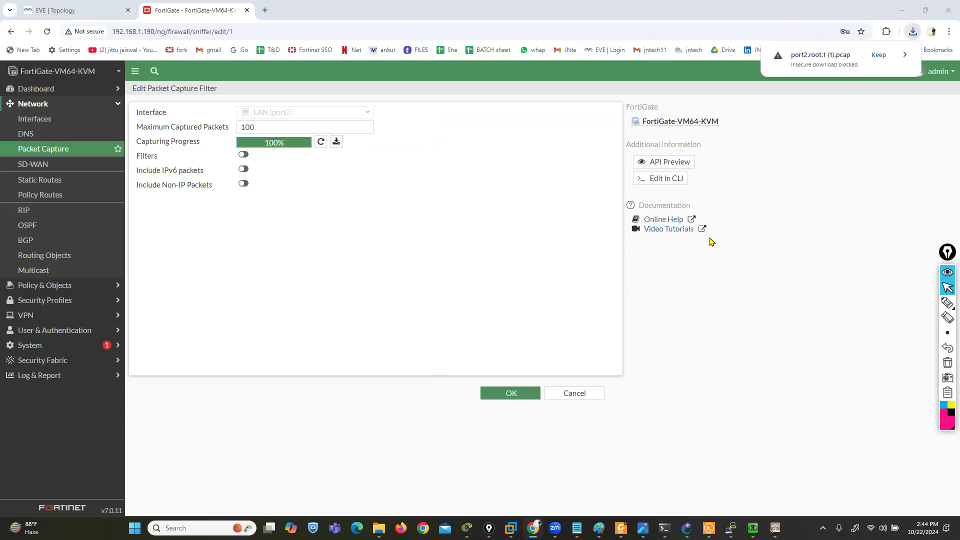
left_click(876, 59)
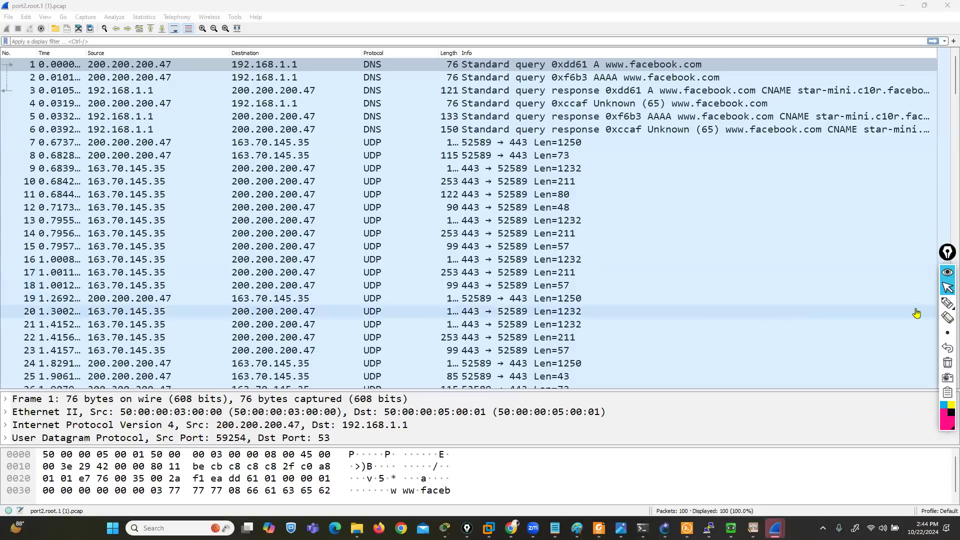
Circle the destination addresses of the UDP packets with the annotation pen, and clear the marks
left_click(948, 303)
mouse_move(307, 156)
left_mouse_down()
mouse_move(339, 212)
mouse_move(243, 299)
mouse_move(233, 161)
mouse_move(242, 151)
left_mouse_up()
left_click_drag(54, 183, 95, 176)
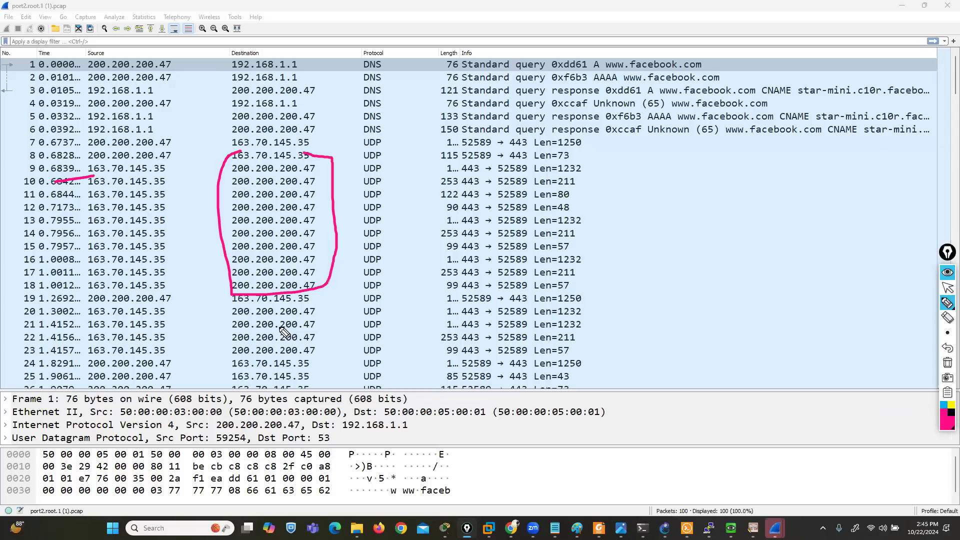
left_click(948, 362)
left_click(948, 288)
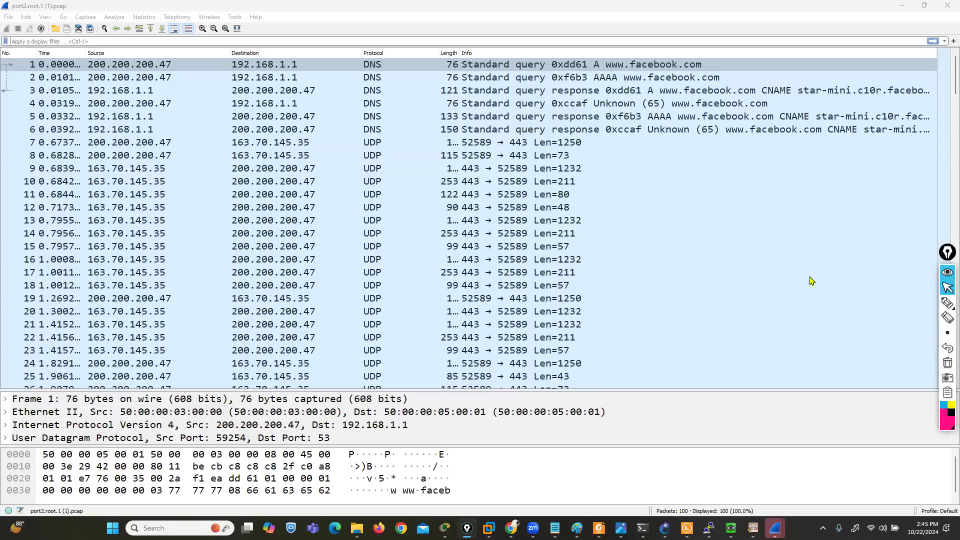
Inspect the details of packet 10, close Wireshark and confirm the FortiGate packet capture filter
left_click(103, 180)
double_click(103, 180)
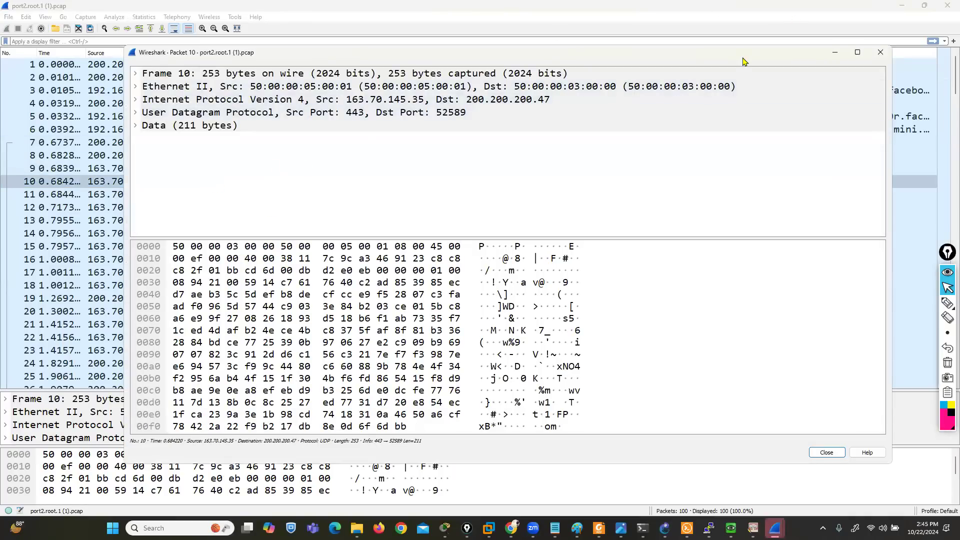
left_click_drag(647, 46, 547, 29)
left_click(782, 37)
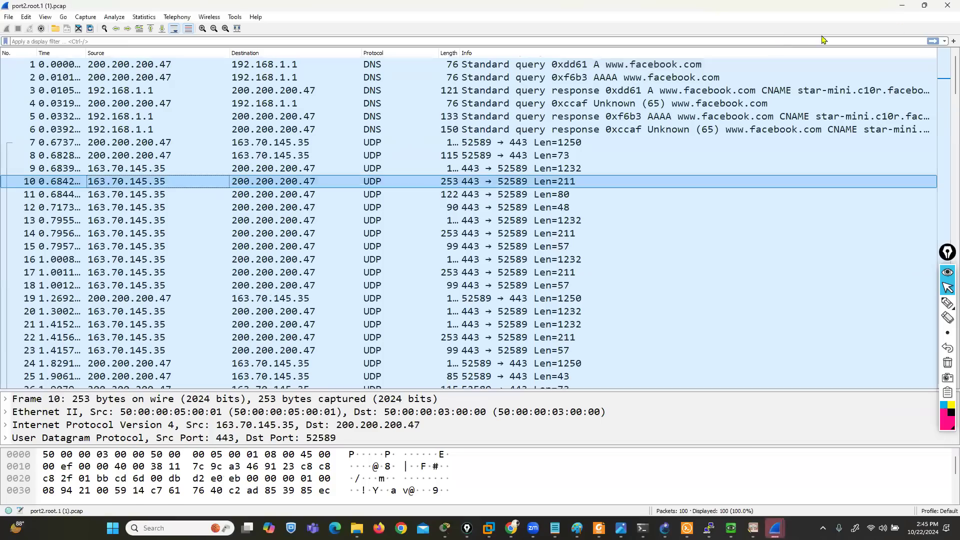
left_click(948, 6)
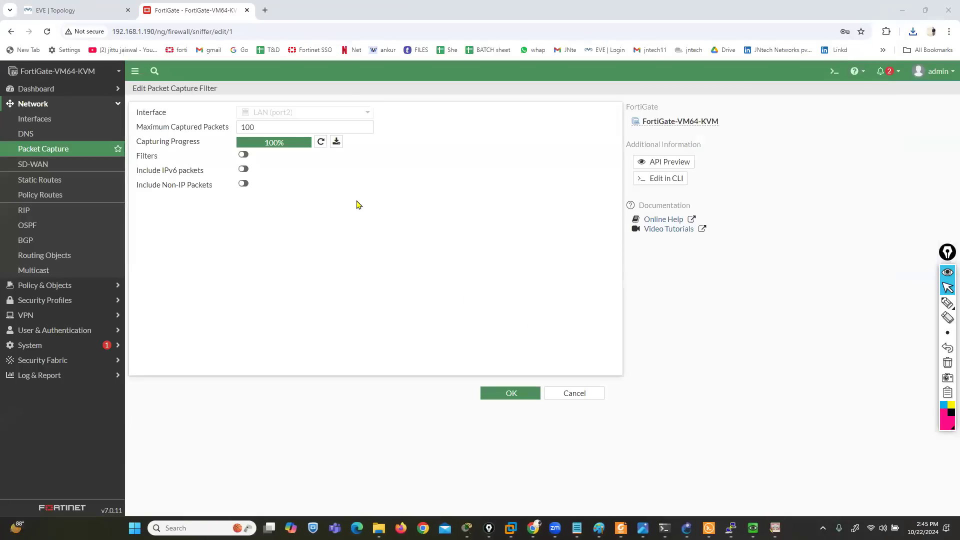
left_click(490, 393)
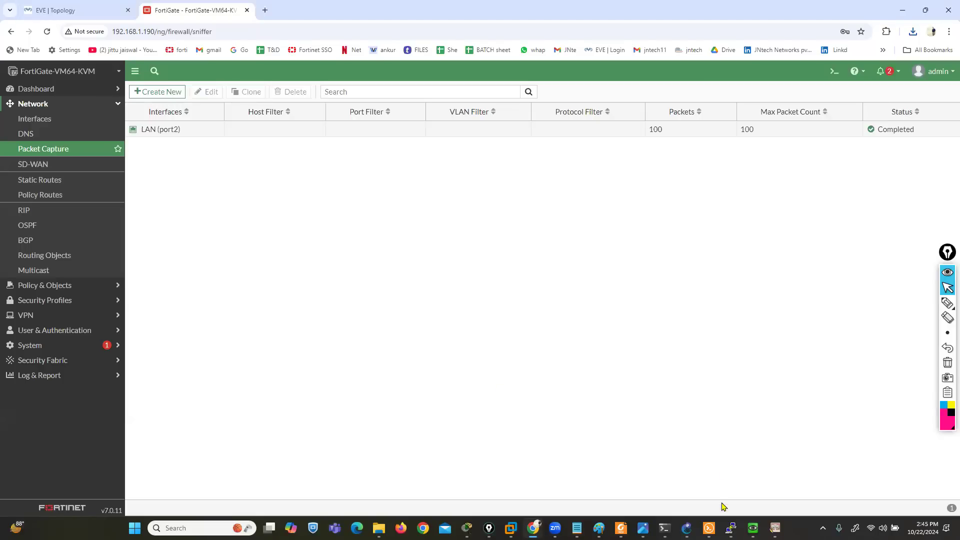
Switch to the Fortinet console session and log in as admin with the account password
left_click(731, 529)
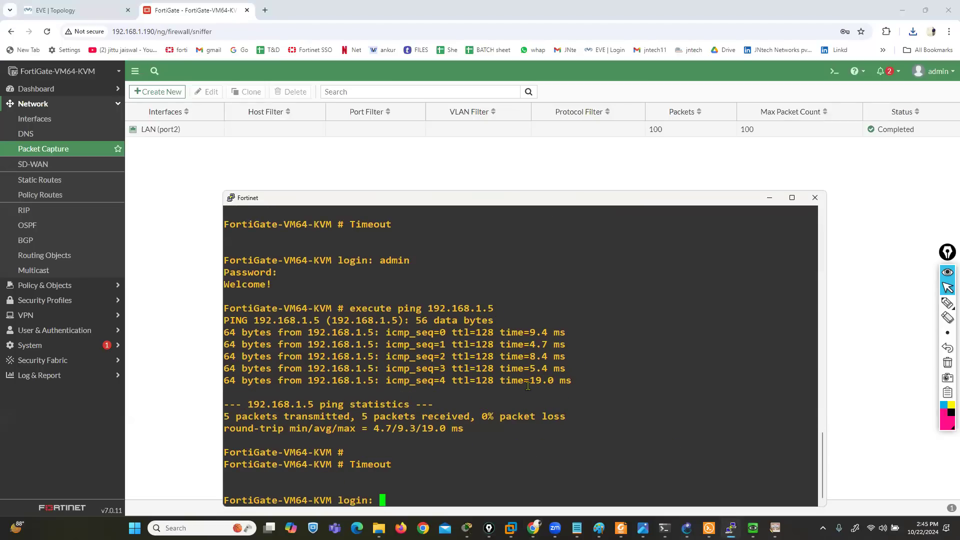
left_click_drag(429, 197, 358, 188)
left_click(415, 124)
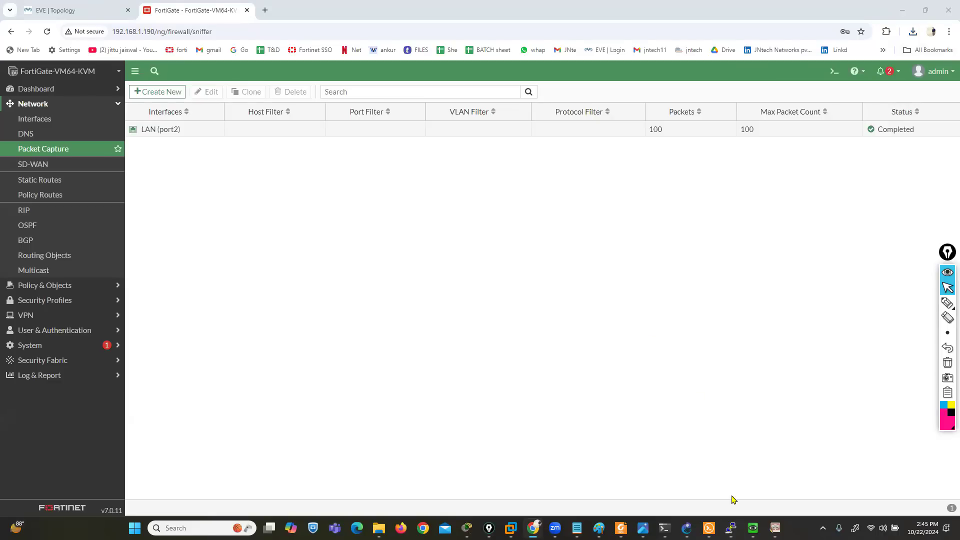
left_click(731, 528)
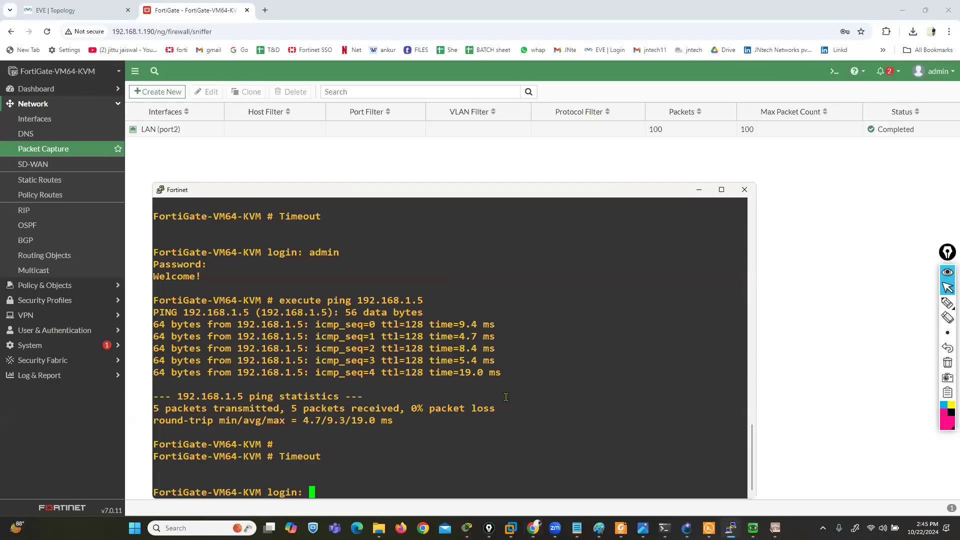
type("admin")
key("Return")
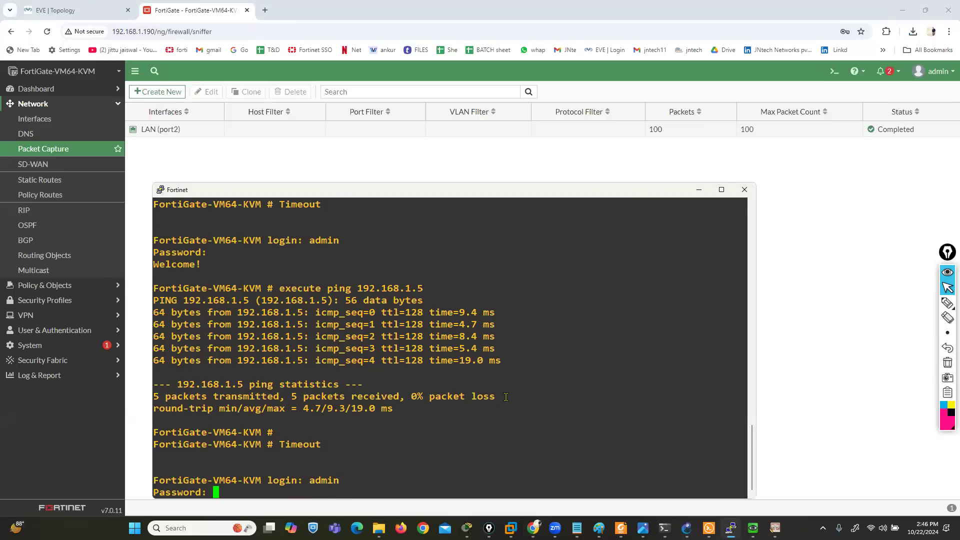
key("Return")
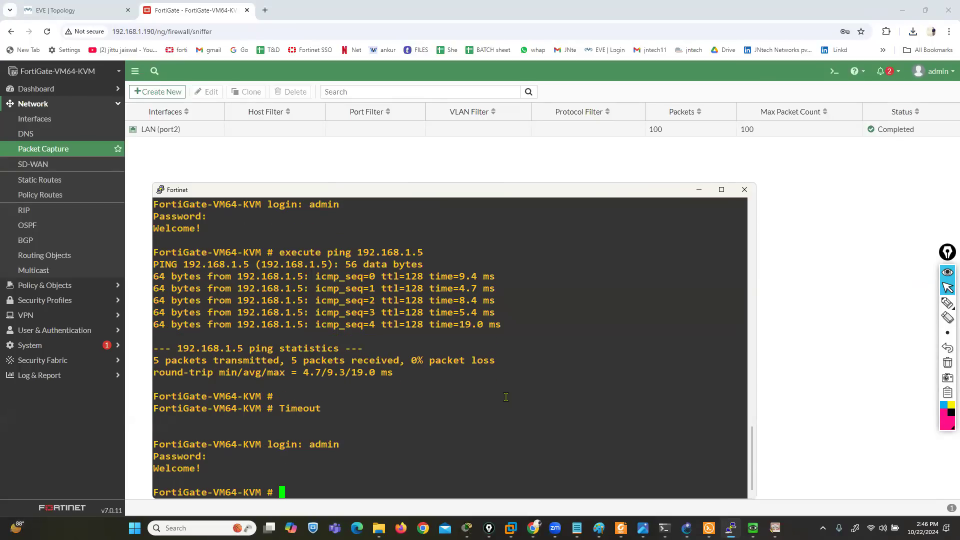
Start a packet sniffer on all interfaces with diagnose sniffer packet any " host 200.200.200.40"
type("diagnose sniffer packet")
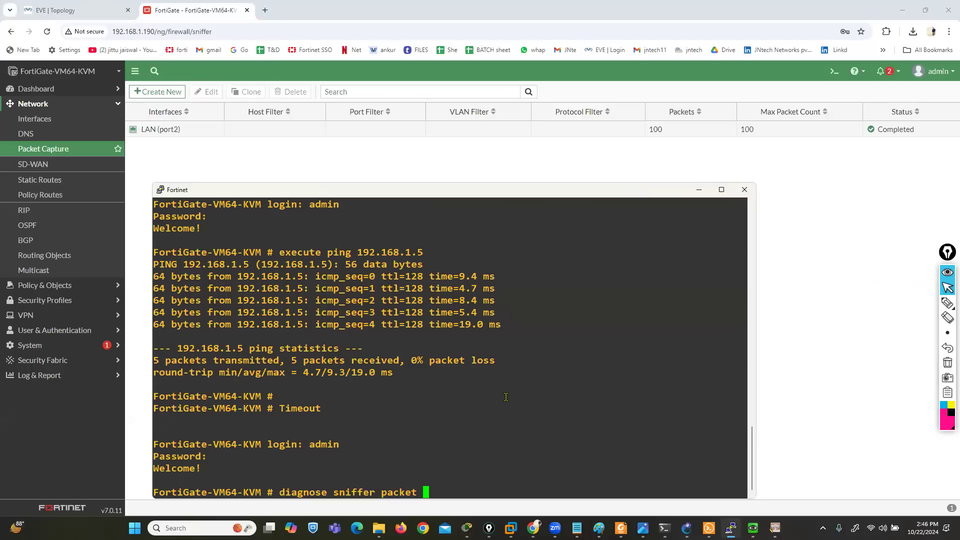
type("any ")
type("\"")
type(" host ")
type("200.200.200")
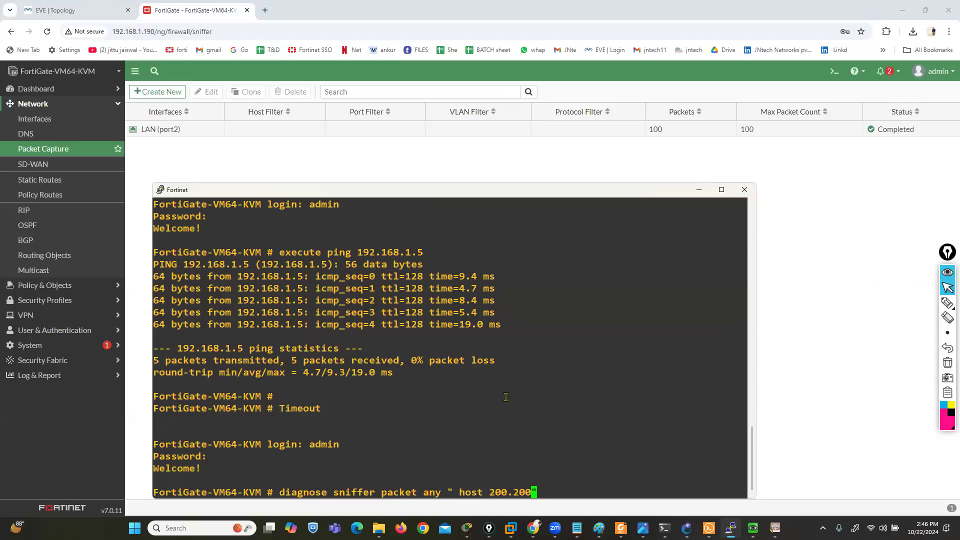
type(".\"")
type("40")
key("Return")
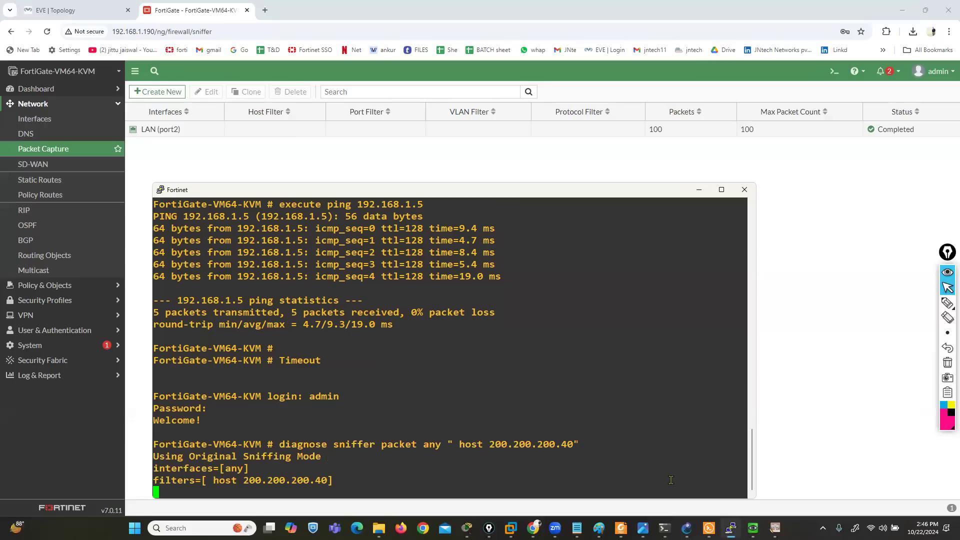
Switch to the Win3 machine, reload the Facebook page and rerun the ping to GOOGLE.COM in the command prompt
left_click(754, 528)
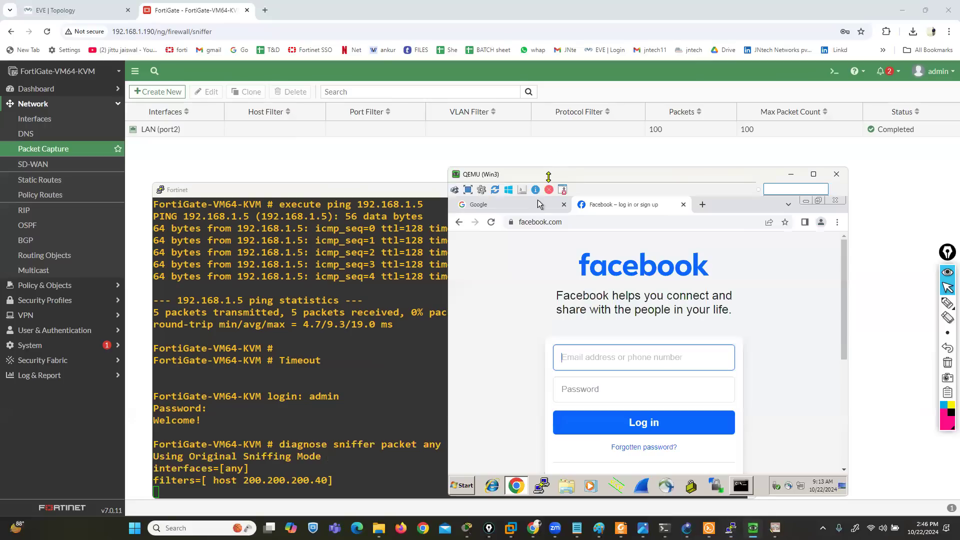
left_click_drag(547, 177, 195, 54)
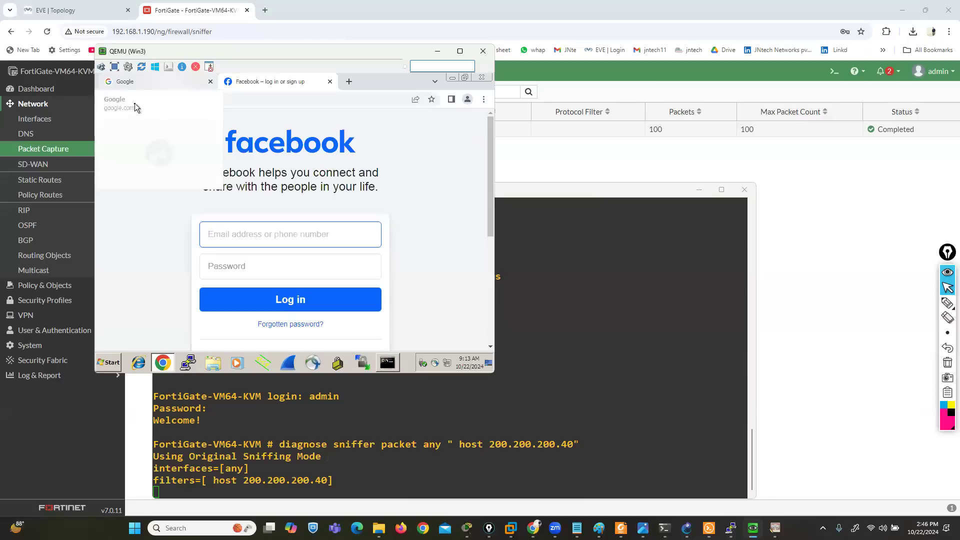
left_click(135, 102)
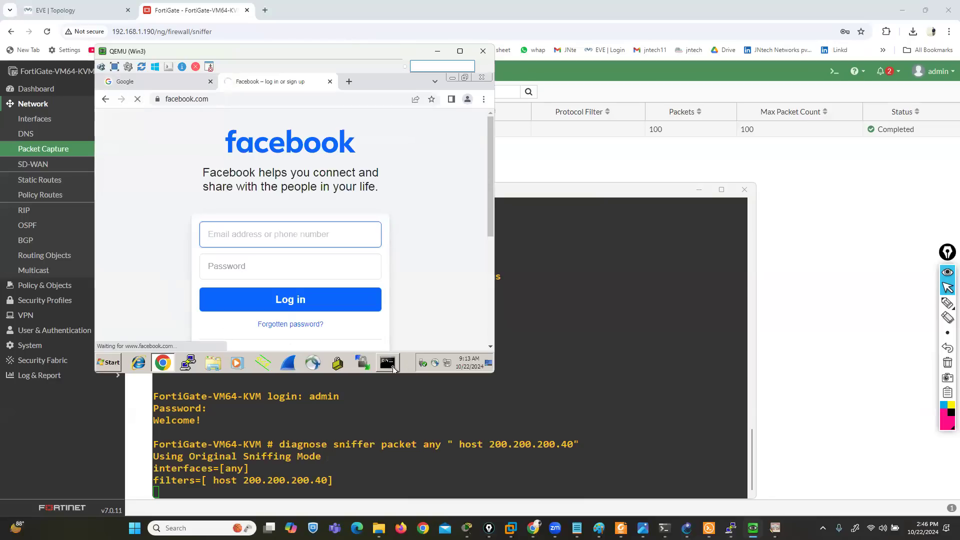
left_click(389, 363)
key("Up")
key("Return")
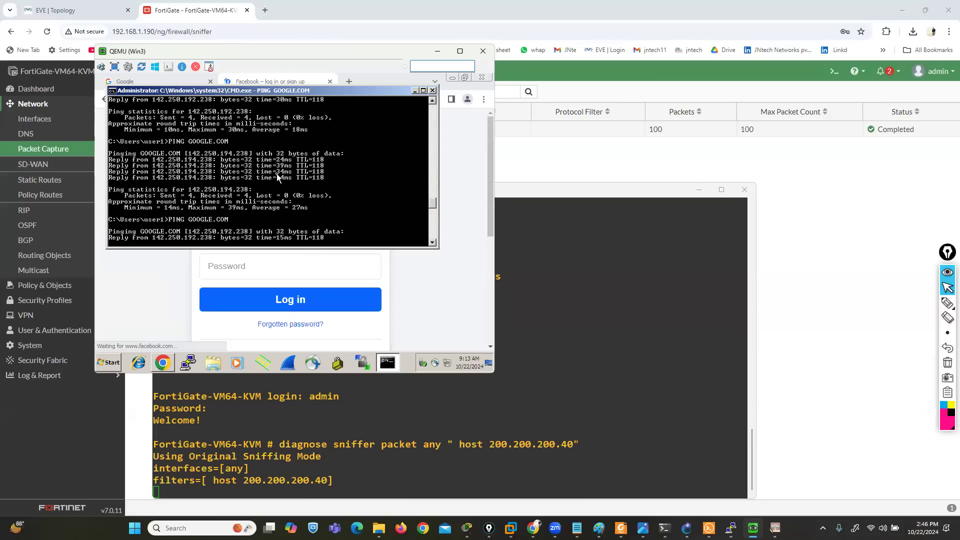
Circle the sniffer command and its output in the FortiGate console with the annotation pen
left_click(948, 303)
mouse_move(260, 430)
left_mouse_down()
mouse_move(143, 433)
mouse_move(150, 513)
mouse_move(506, 501)
mouse_move(571, 398)
left_mouse_up()
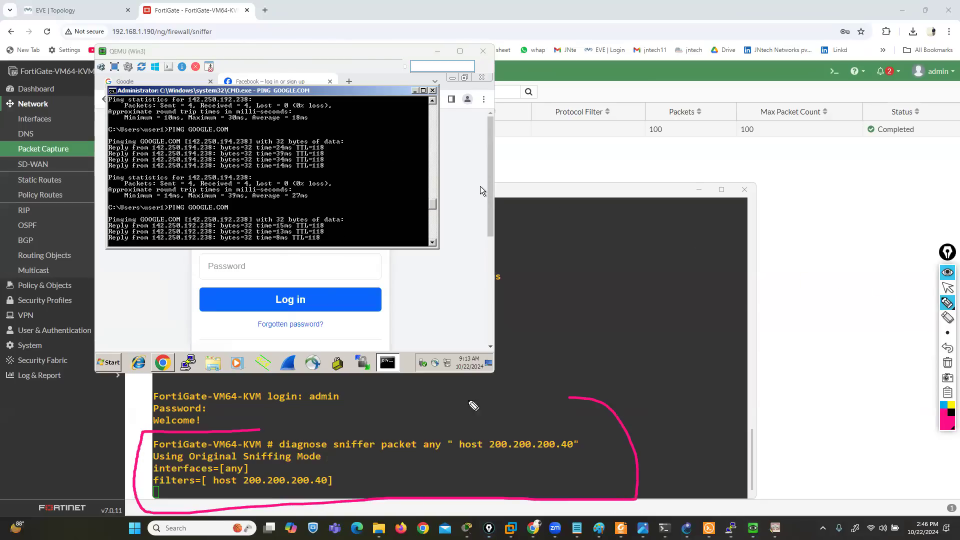
left_click_drag(473, 406, 197, 431)
left_click(948, 288)
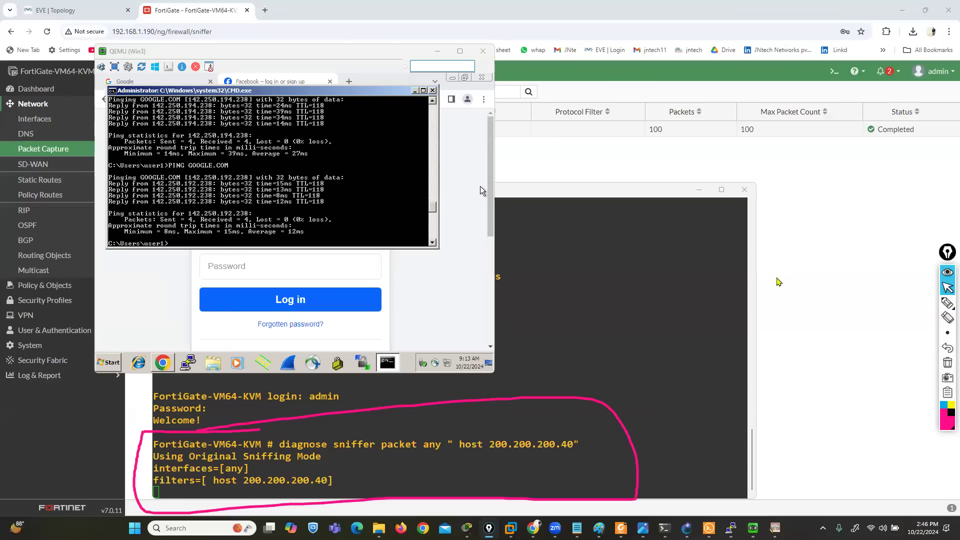
Run ipconfig in the Win3 command prompt to check the client's IPv4 address
left_click(278, 197)
type("ipoconfig")
key("Return")
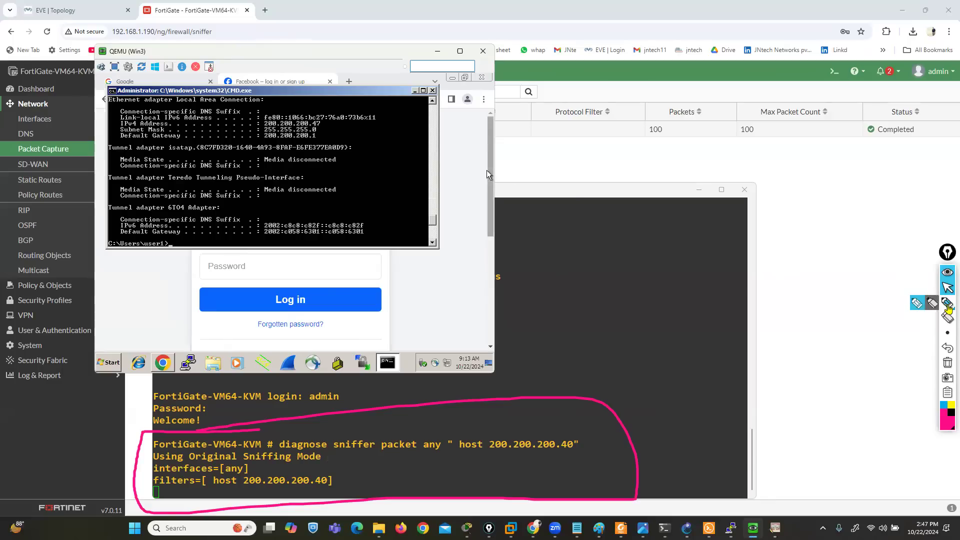
Underline the .40 ending of the host address in the sniffer command with the annotation pen
left_click(947, 302)
left_click_drag(555, 456, 575, 455)
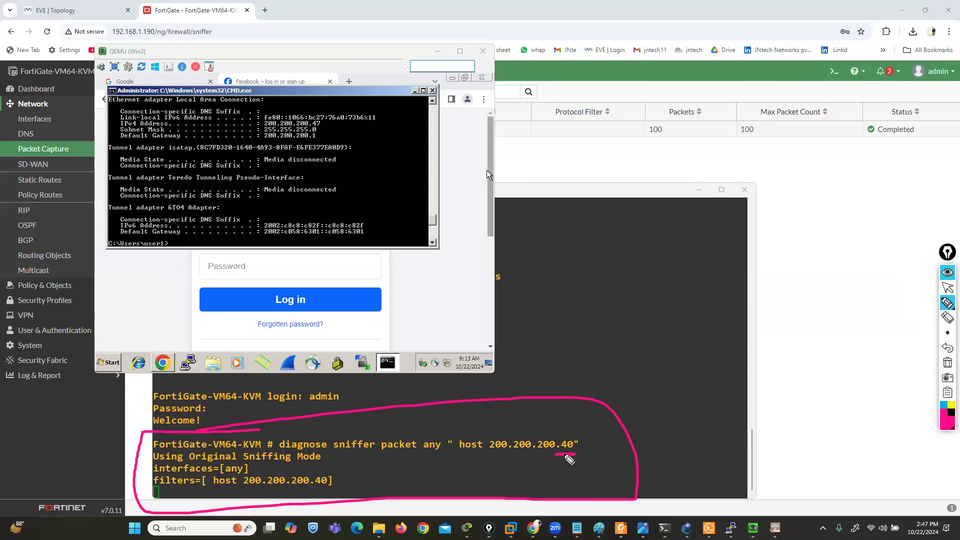
left_click(948, 289)
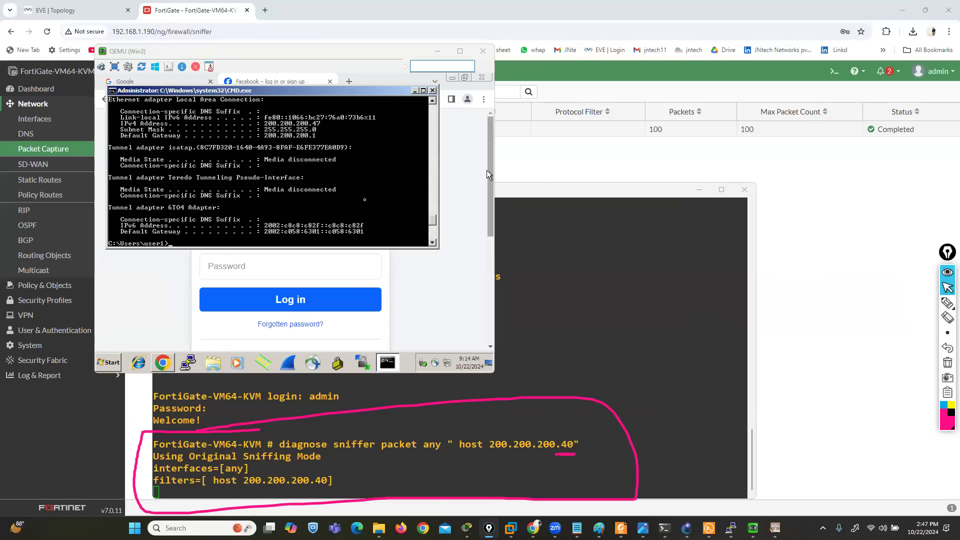
mouse_move(947, 306)
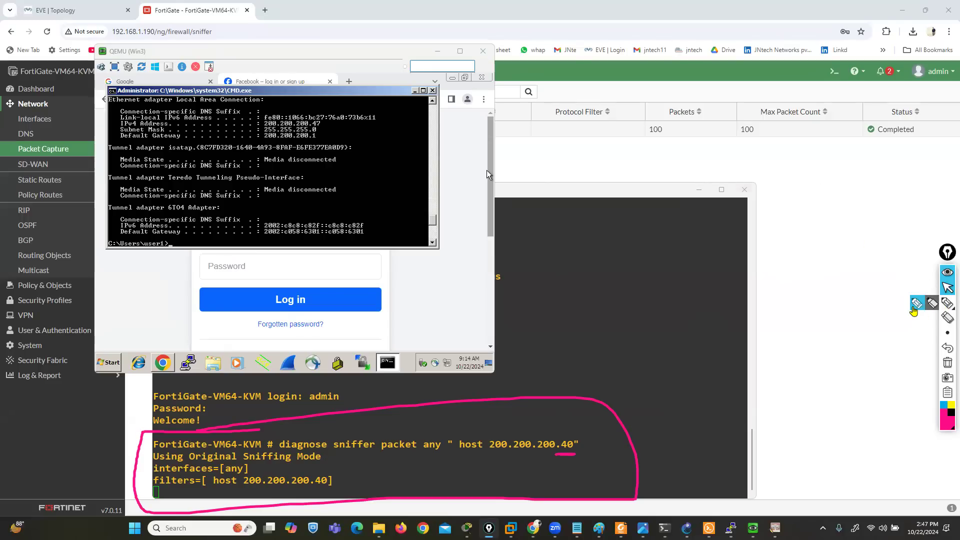
left_click(915, 306)
left_click(949, 286)
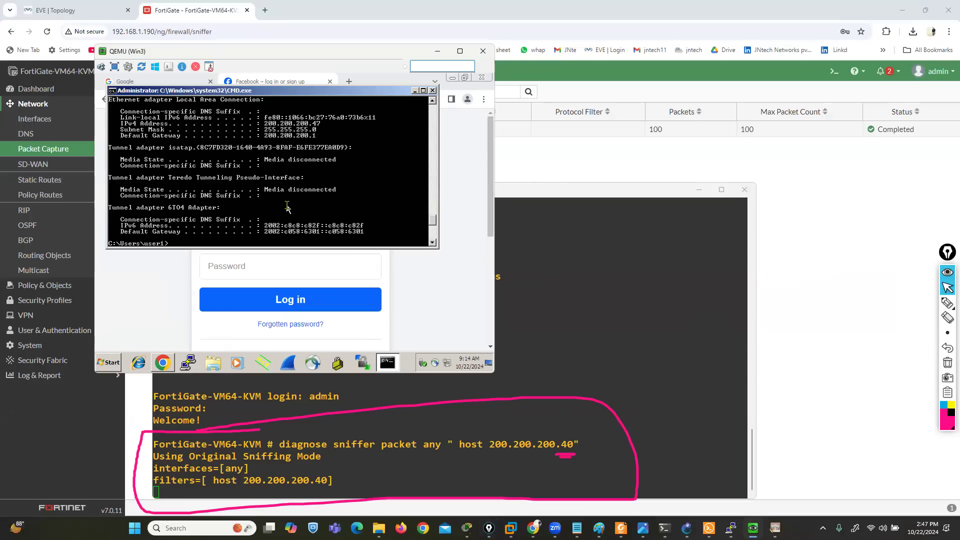
Open Win3's network connections with ncpa.cpl and set the Local Area Connection's IPv4 address to 200.200.200.40
type("l")
key("Return")
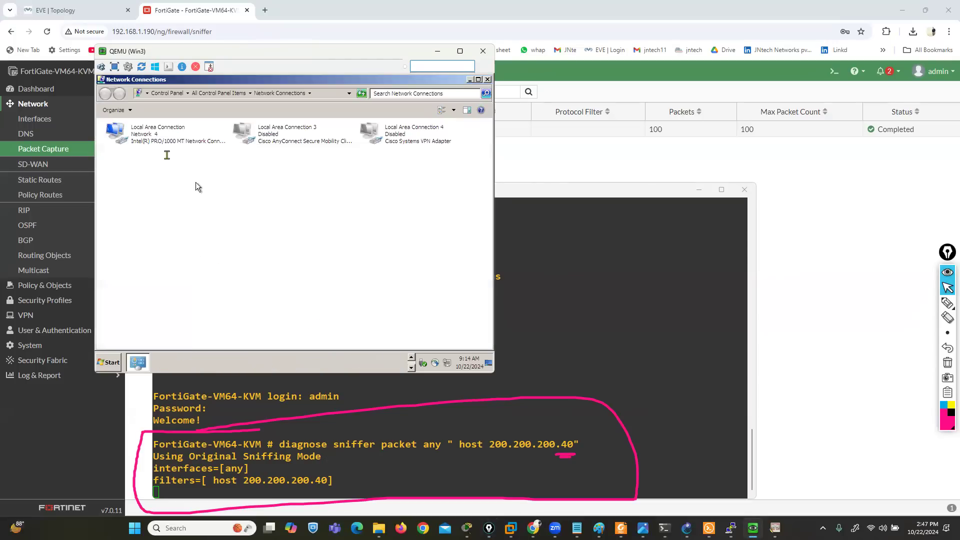
right_click(154, 142)
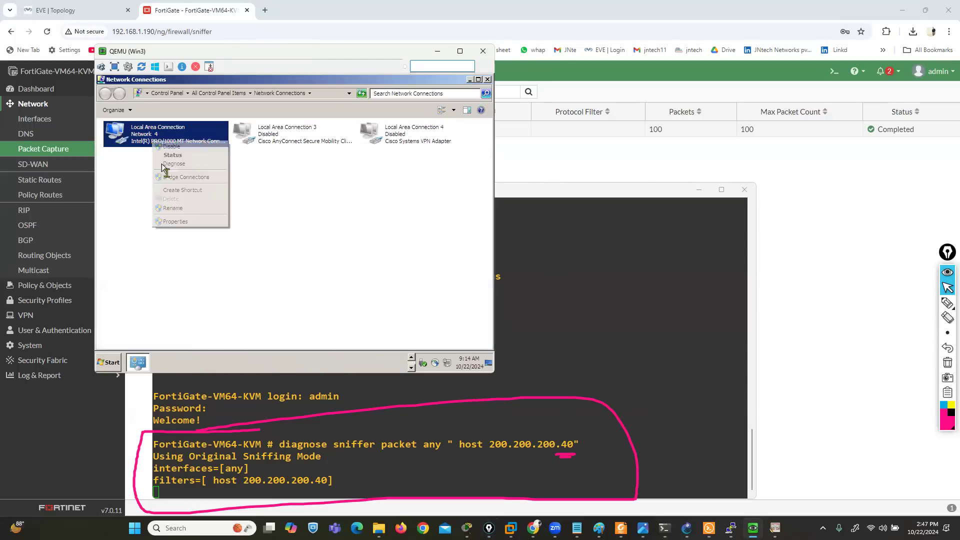
left_click(176, 222)
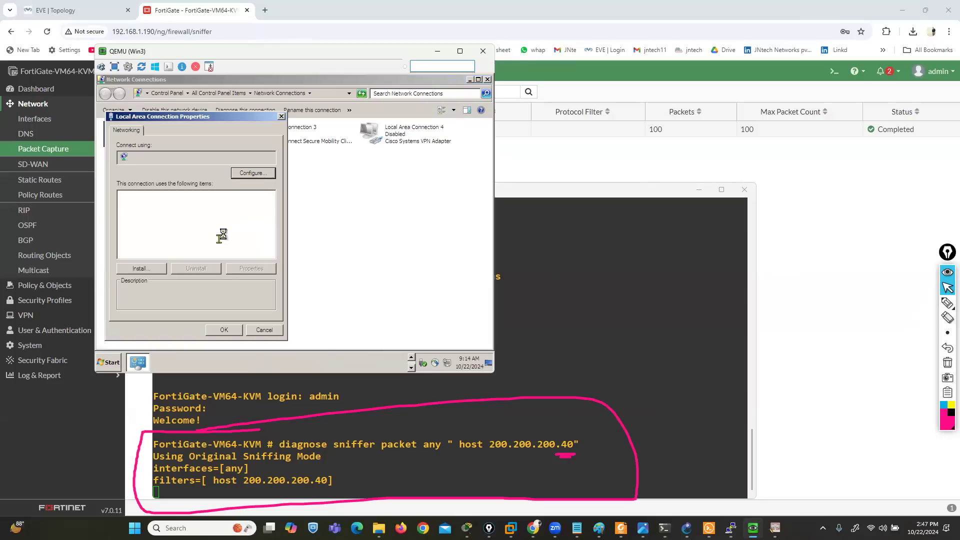
left_click(215, 238)
left_click(252, 270)
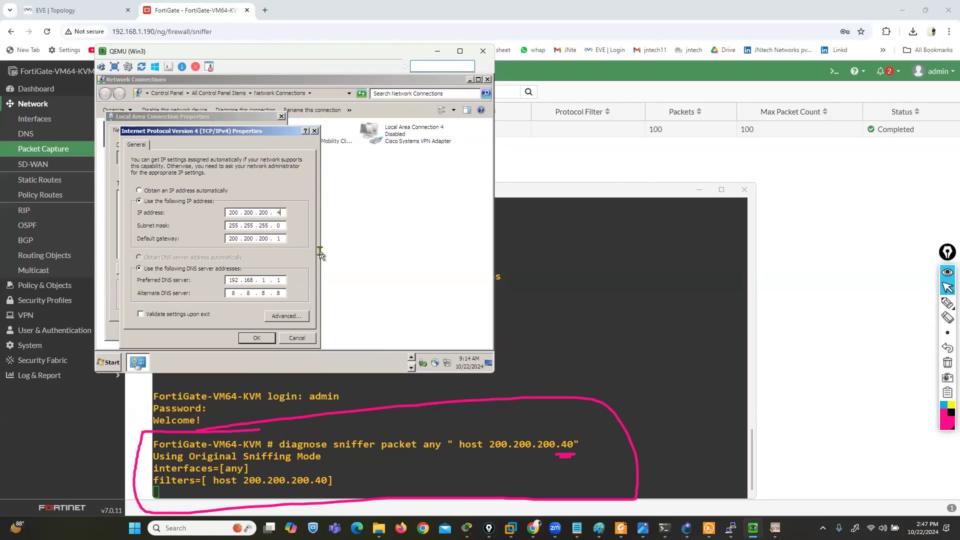
type("0")
left_click(245, 340)
left_click(222, 330)
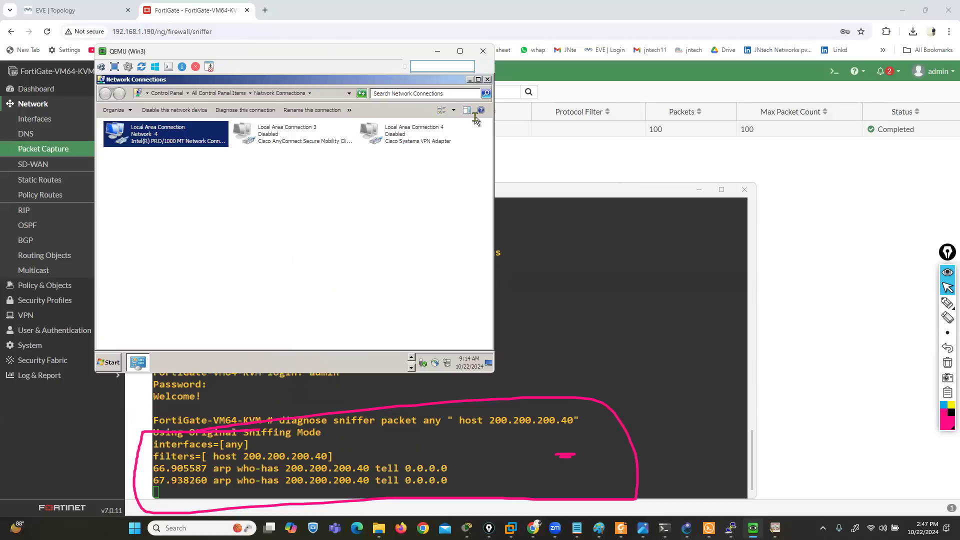
left_click(489, 80)
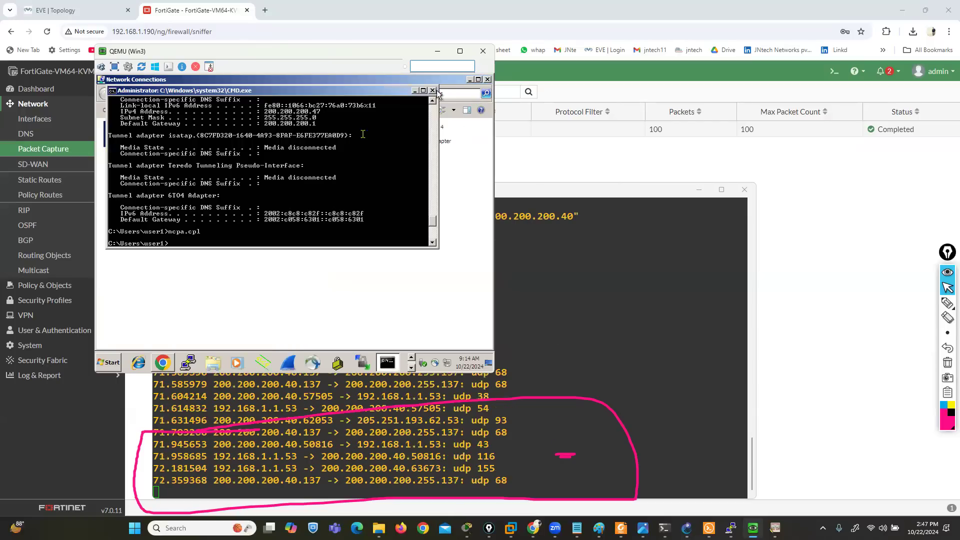
Ping GOOGLE.COM from the Win3 command prompt
key("BackSpace")
key("BackSpace")
key("BackSpace")
key("BackSpace")
key("BackSpace")
key("BackSpace")
key("BackSpace")
key("BackSpace")
type("PING GOOGLE.COM")
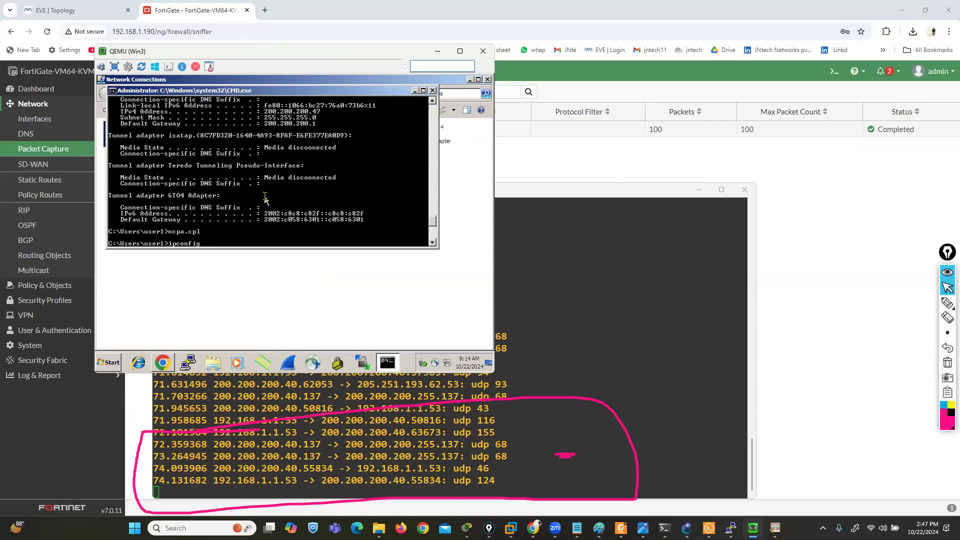
key("Return")
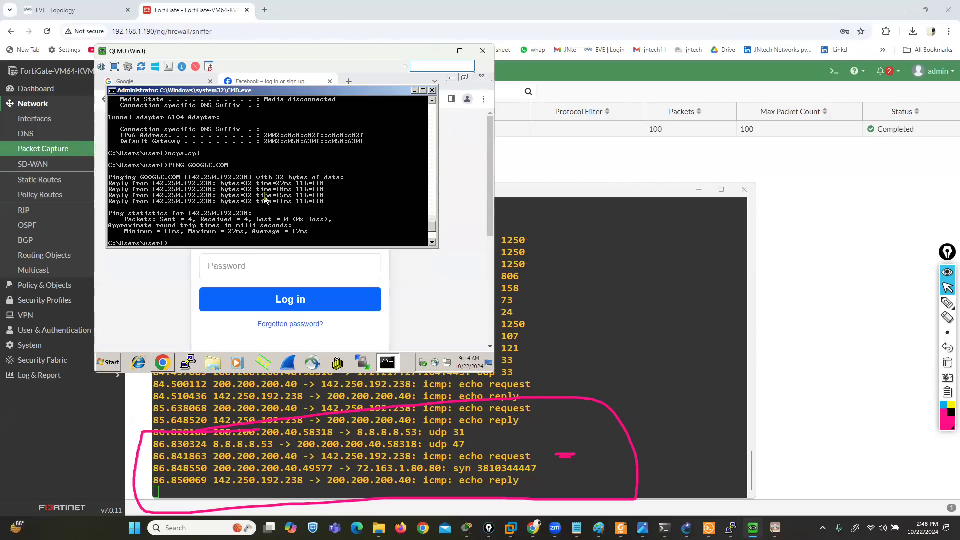
Return to the FortiGate console, enlarge its window upward, clear the pen annotations and stop the running sniffer at a fresh prompt
left_click(438, 52)
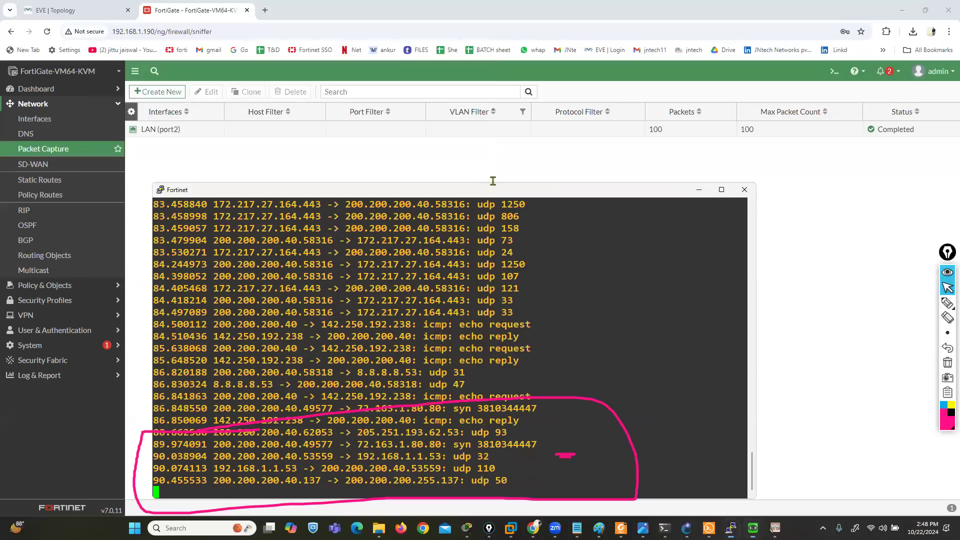
left_click_drag(485, 183, 456, 15)
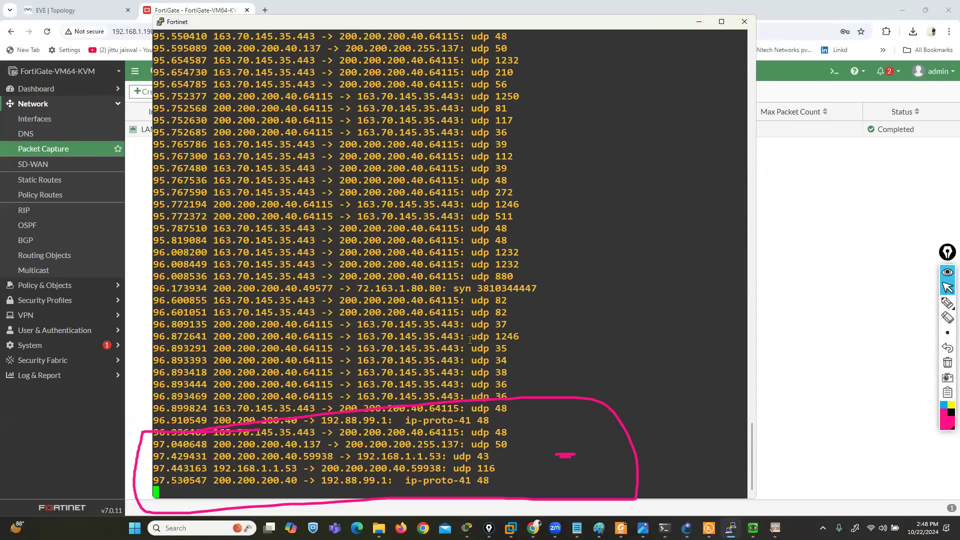
left_click(948, 364)
key("ctrl+c")
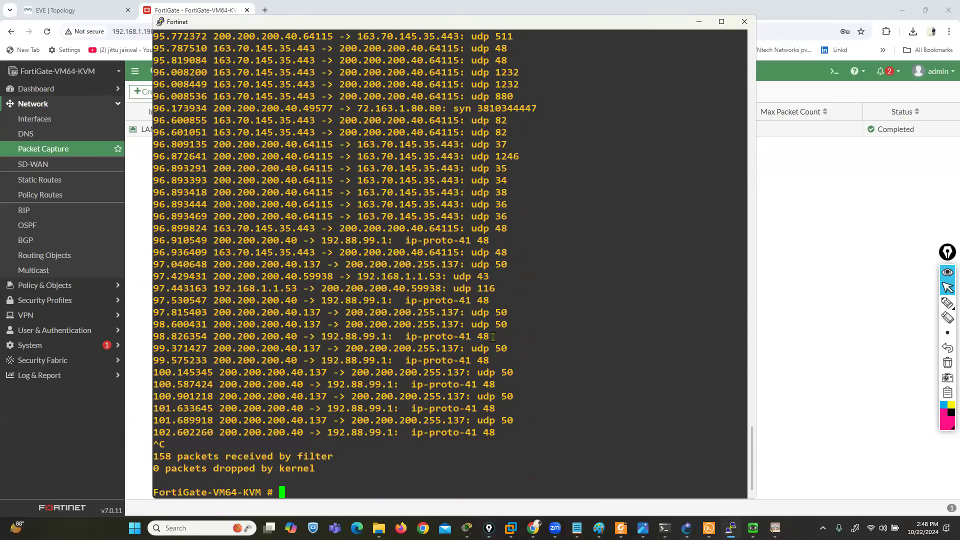
key("Return")
key("Return")
key("Return")
key("Return")
key("Return")
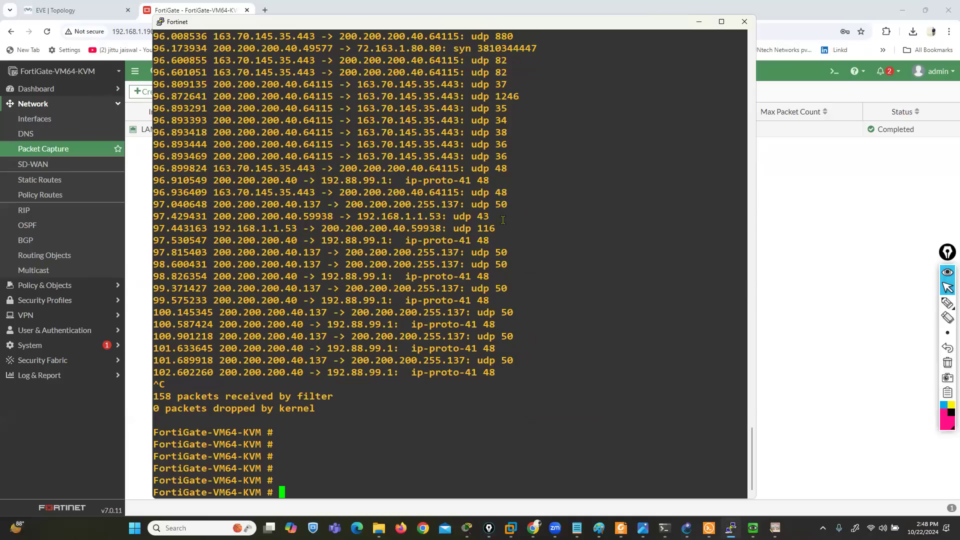
Review the captured packet lines in the console, highlighting the any interface and host 200.200.200.40 filter in the sniffer command
scroll(397, 250, "up", 6)
scroll(397, 250, "up", 6)
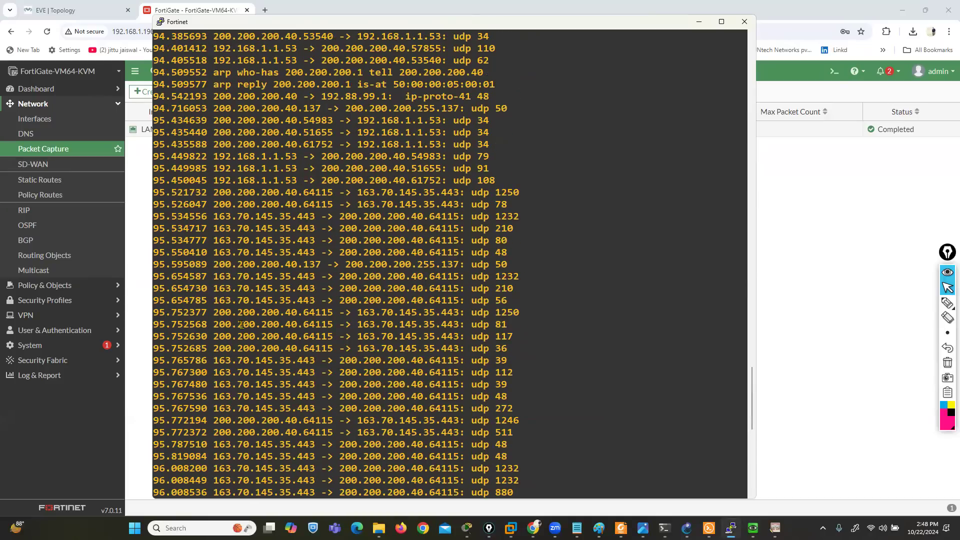
left_click_drag(210, 313, 465, 313)
left_click_drag(158, 233, 309, 388)
scroll(309, 388, "up", 20)
scroll(308, 388, "up", 6)
scroll(309, 388, "down", 6)
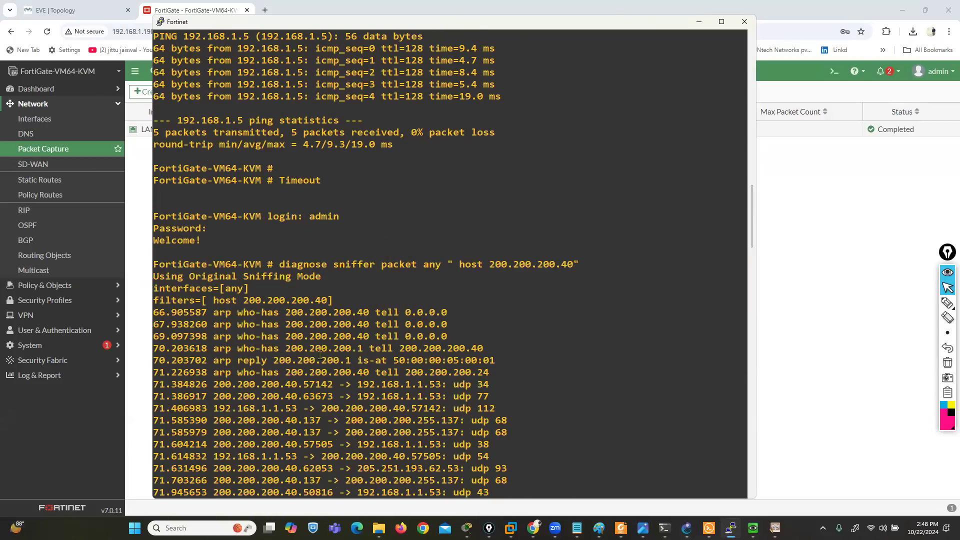
left_click_drag(424, 265, 441, 265)
left_click_drag(472, 264, 579, 264)
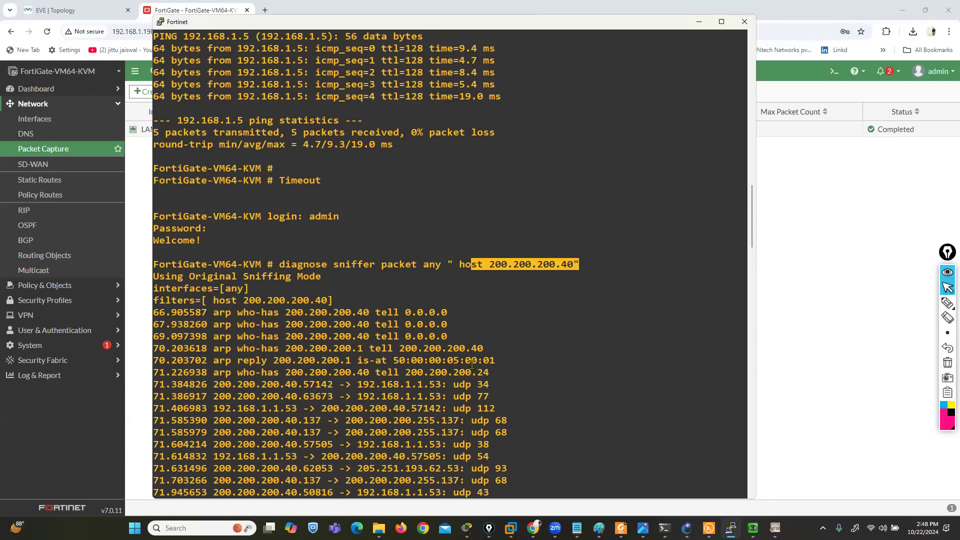
scroll(472, 366, "down", 13)
left_click_drag(172, 218, 446, 447)
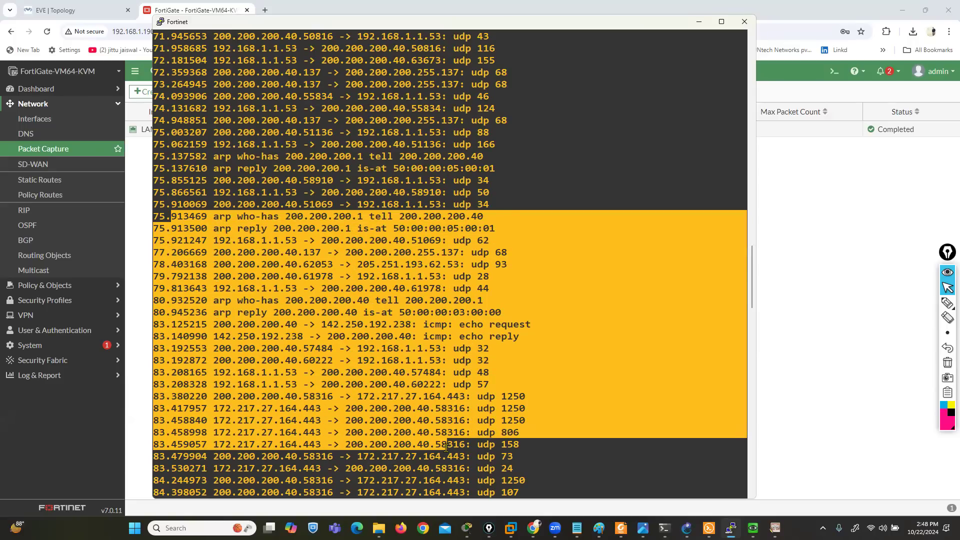
type("q")
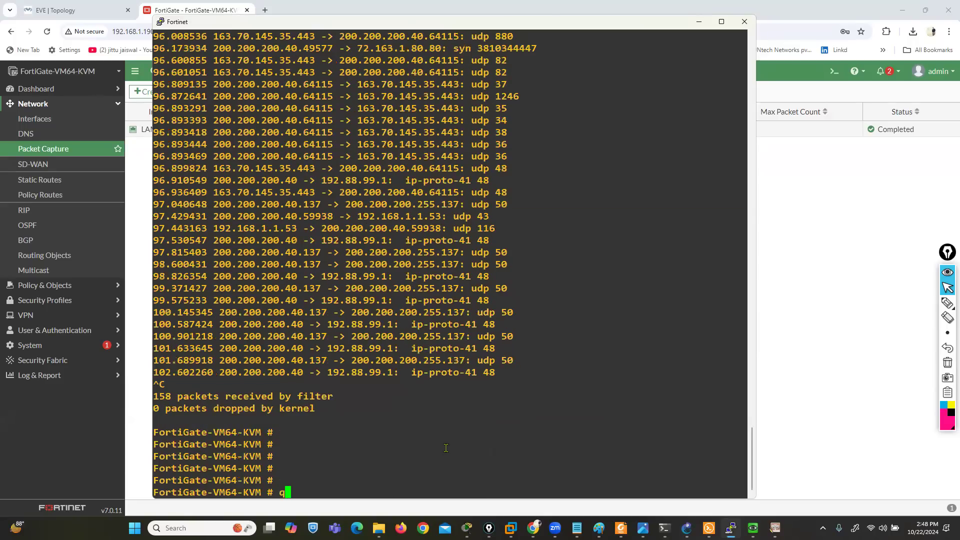
key("Return")
key("Return")
type("q")
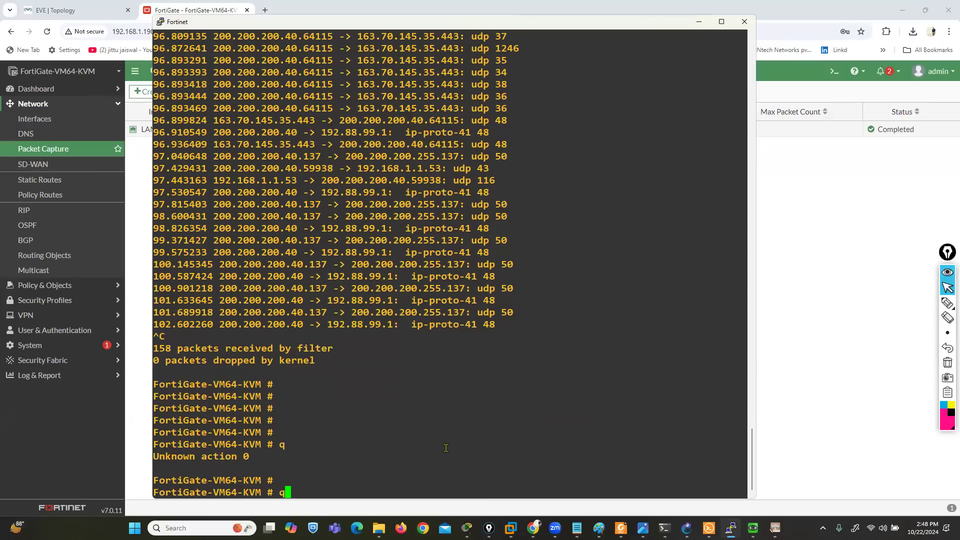
Rerun the packet sniffer on any interface for host 200.200.200.40 with verbosity level 4
key("Up")
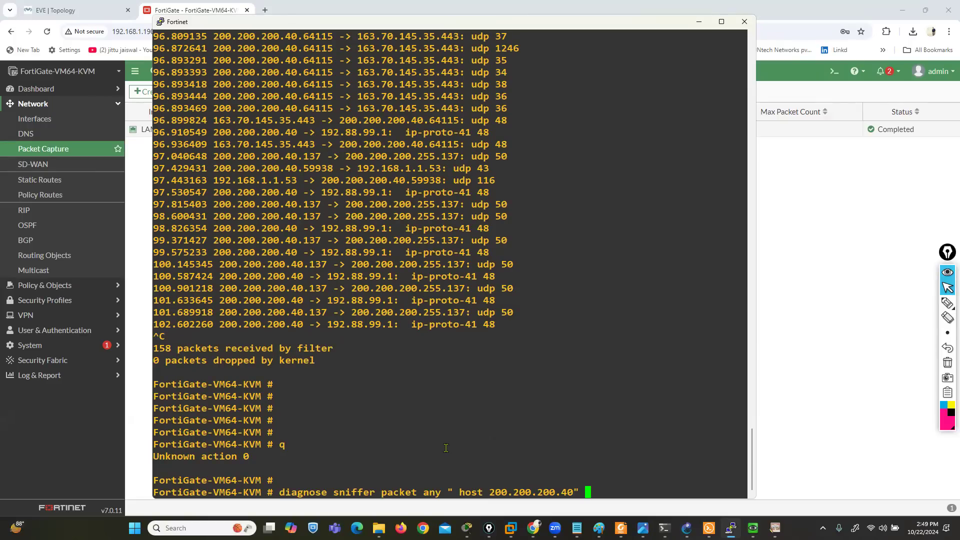
type("4")
key("Return")
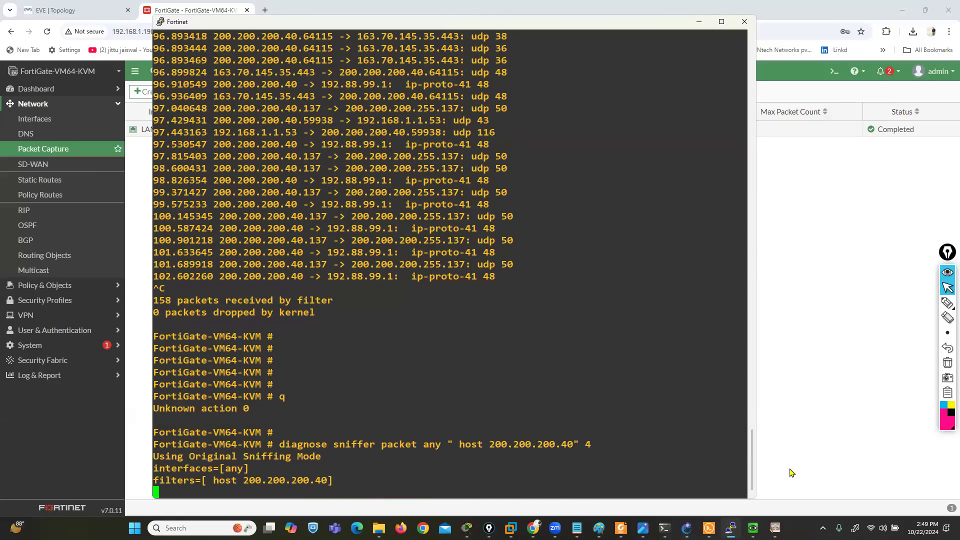
Switch to the Win3 machine and repeat the ping to GOOGLE.COM
left_click(753, 528)
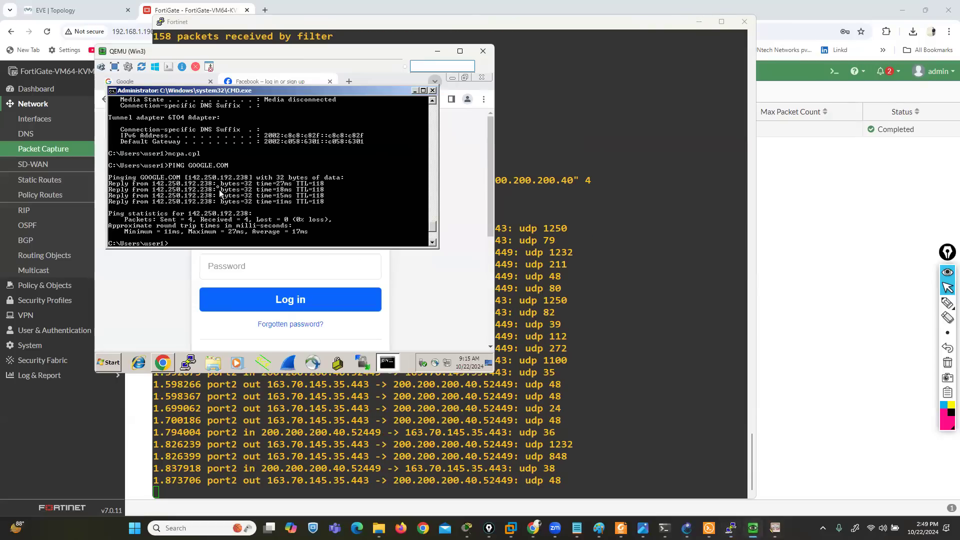
key("Up")
key("Return")
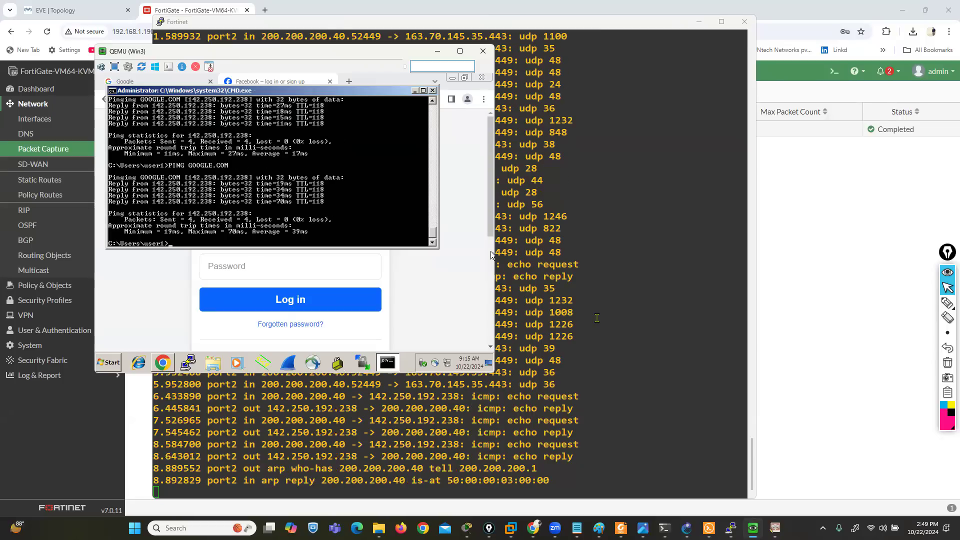
Return to the FortiGate console and circle the port2 interface column in the sniffer output with the annotation pen
left_click(602, 314)
left_click(947, 304)
mouse_move(244, 484)
left_mouse_down()
mouse_move(250, 292)
mouse_move(212, 264)
mouse_move(202, 493)
mouse_move(250, 499)
left_mouse_up()
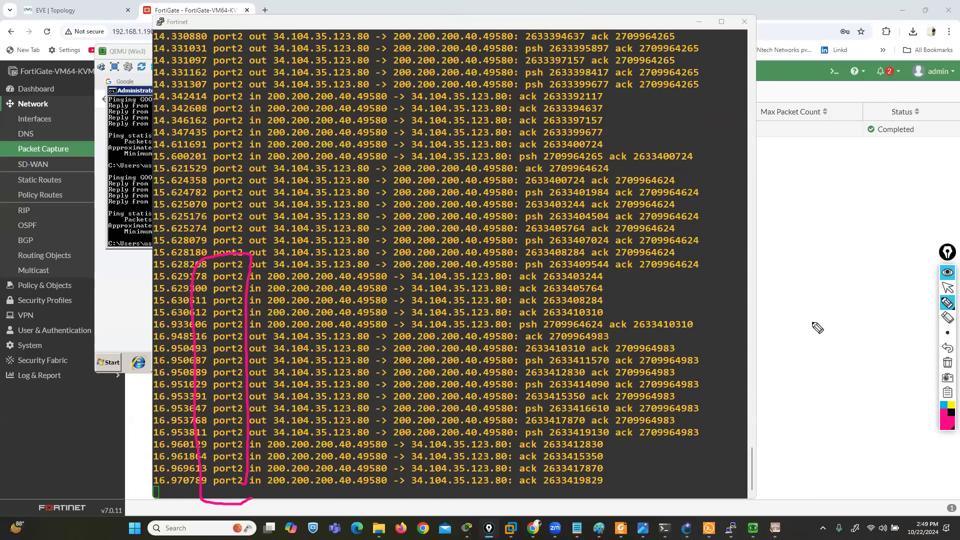
Circle the port2 label beside the upper Fortinet firewall in the EVE topology with the annotation pen and undo that mark
left_click(64, 6)
left_click(948, 288)
left_click(28, 9)
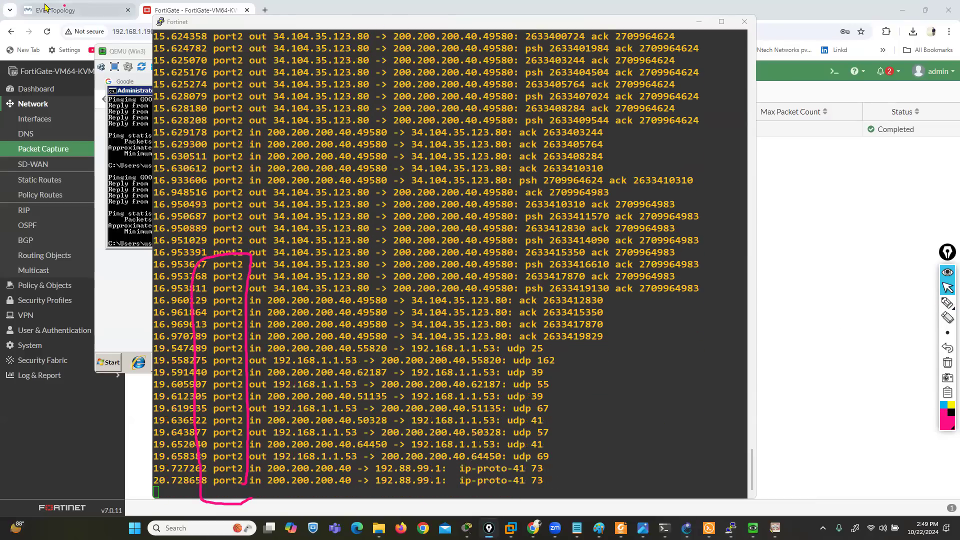
left_click(947, 303)
mouse_move(336, 122)
left_mouse_down()
mouse_move(314, 132)
mouse_move(334, 122)
left_mouse_up()
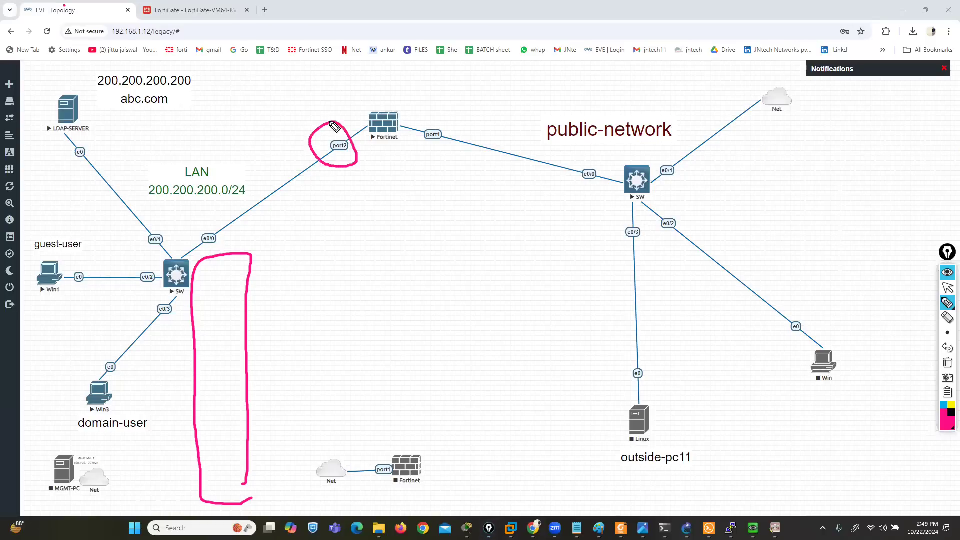
left_click(948, 348)
left_click(948, 288)
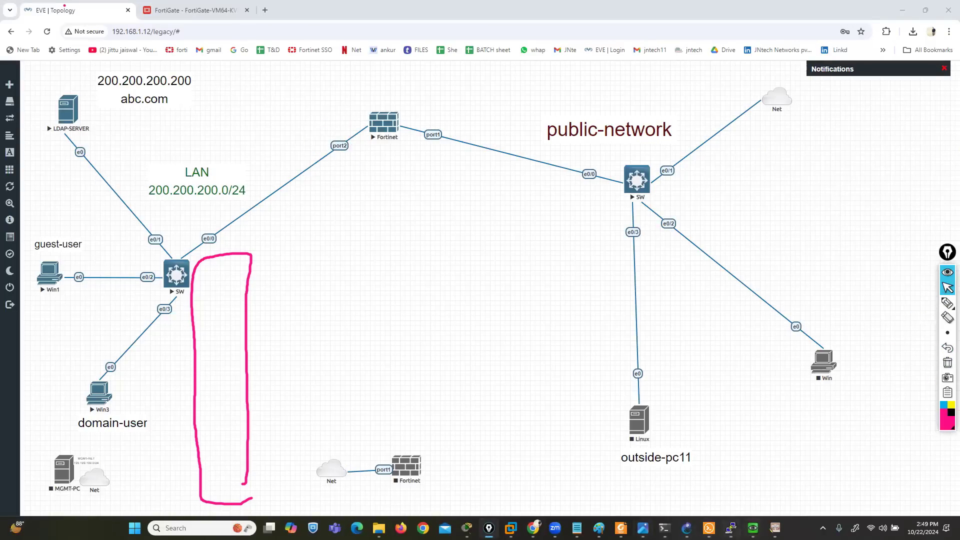
Switch back to the FortiGate console and stop the verbosity 4 sniffer
left_click(730, 475)
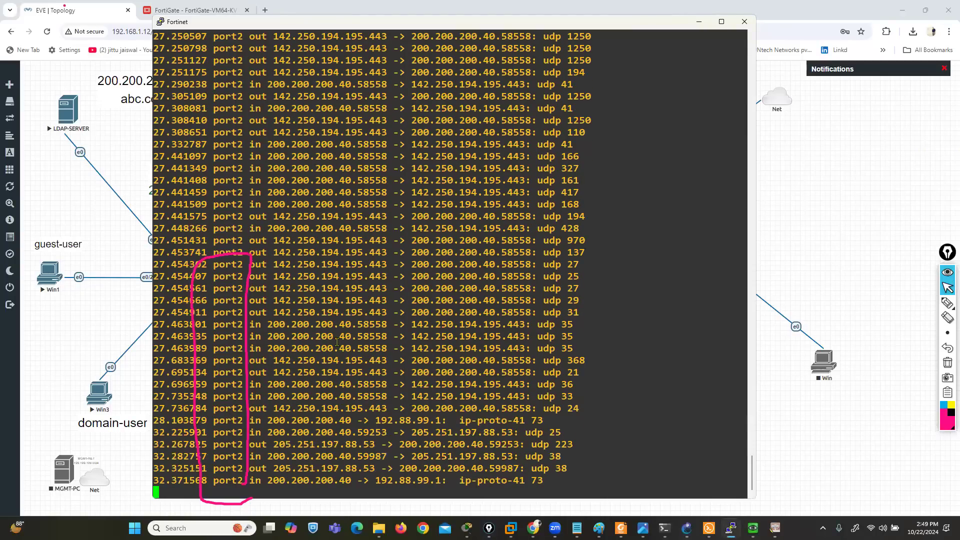
key("ctrl+c")
key("ctrl+c")
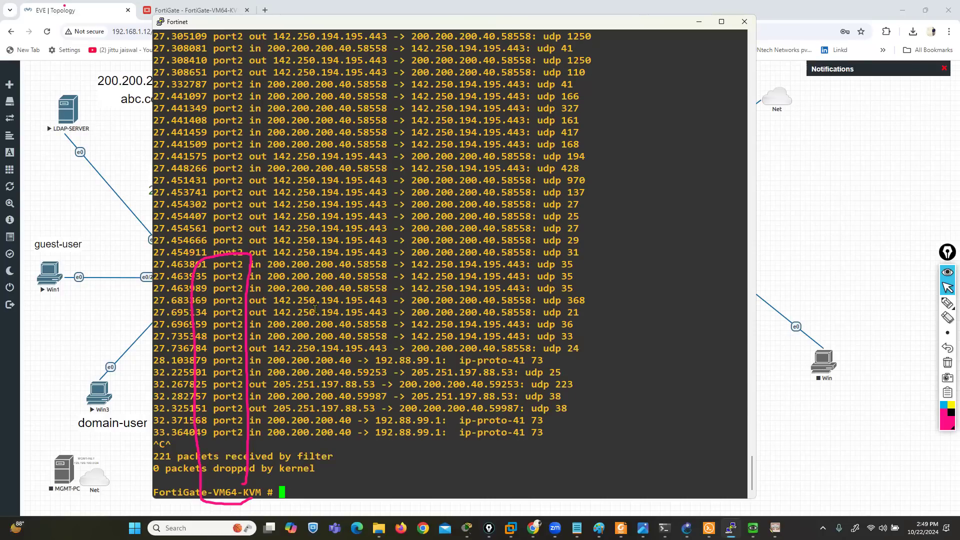
Highlight one packet's source and destination addresses and its port2 in field, and remove the pen circle around the port2 column
left_click_drag(267, 264, 526, 268)
left_click_drag(196, 264, 254, 265)
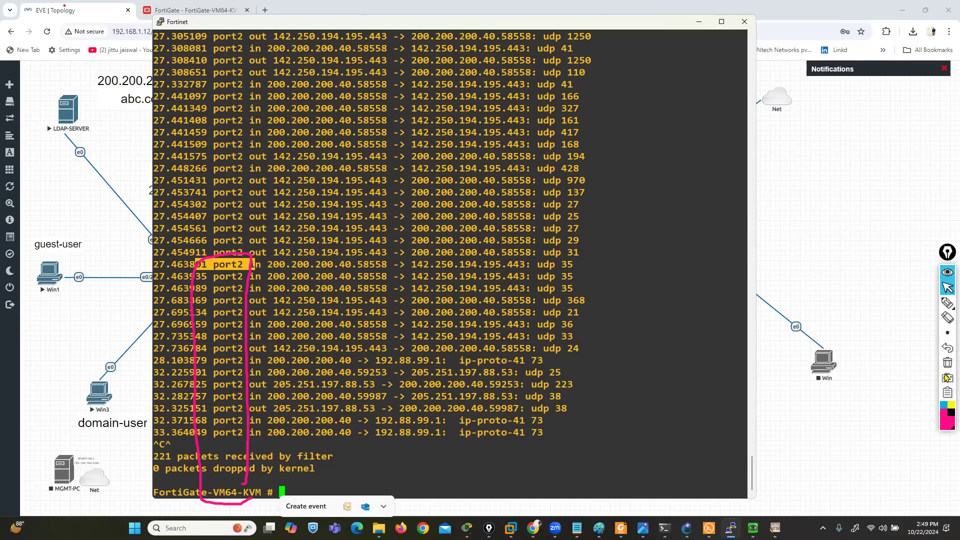
left_click(948, 290)
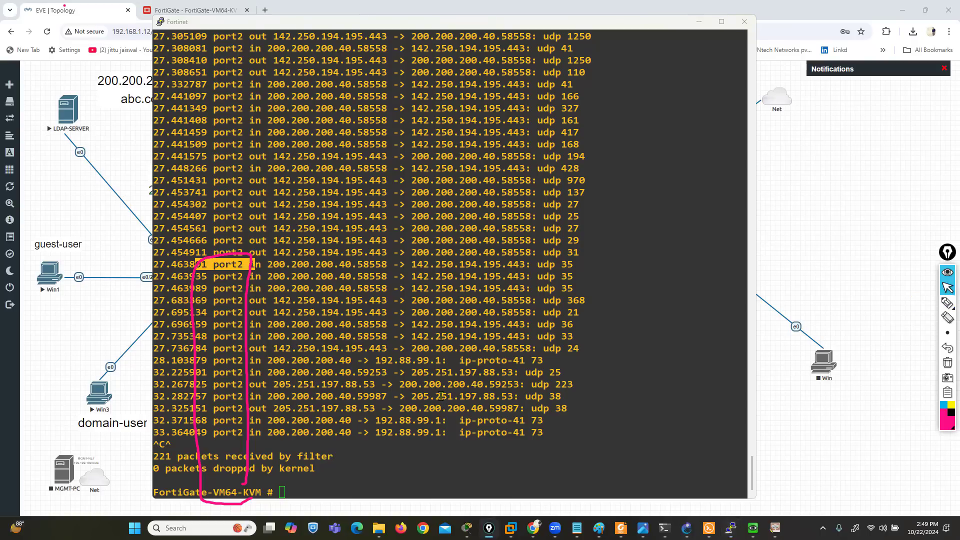
left_click(948, 349)
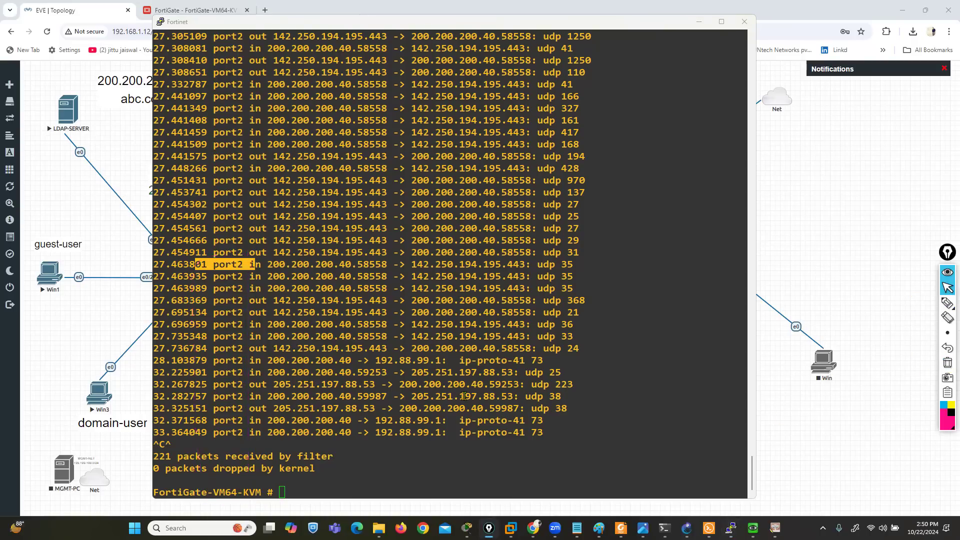
Select the earlier verbosity 4 sniffer command for host 200.200.200.40 in the console history to copy it
scroll(464, 396, "up", 20)
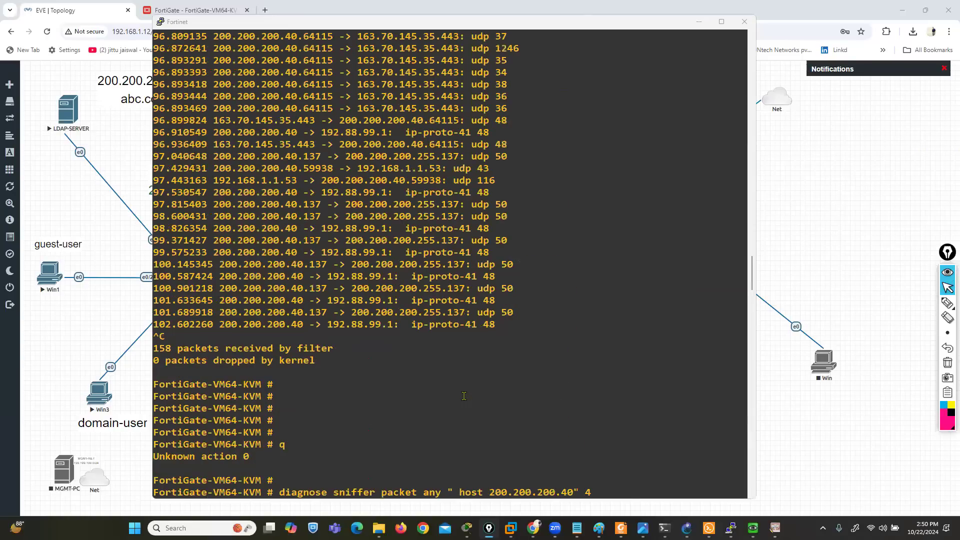
scroll(464, 397, "down", 7)
left_click_drag(276, 265, 596, 266)
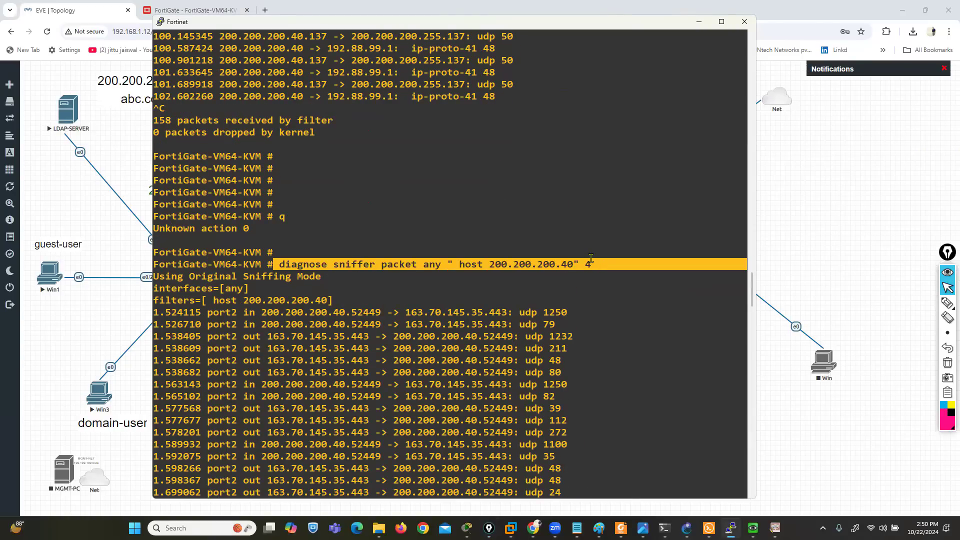
Run the copied sniffer command on any interface for host 200.200.200.40 with verbosity 4 and a packet count of 10
scroll(551, 328, "down", 20)
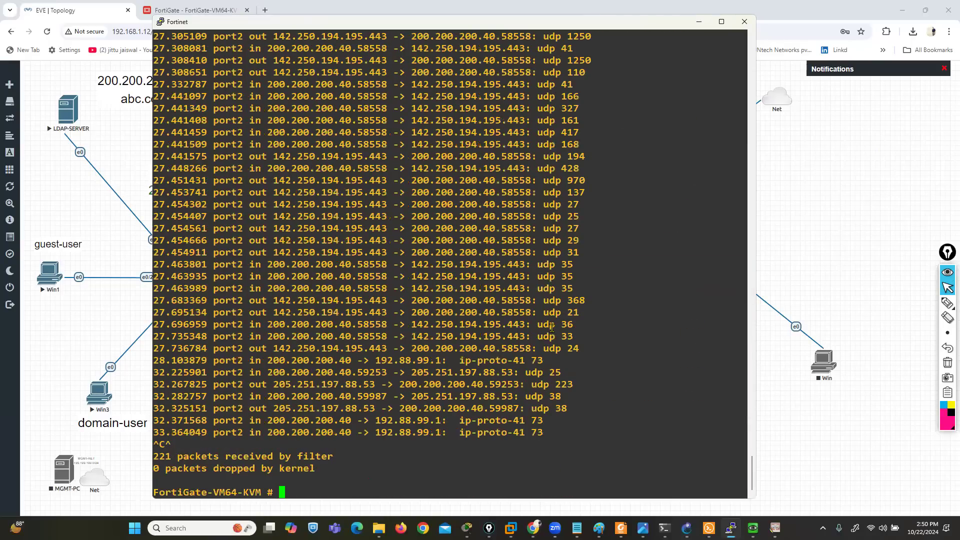
key("Return")
key("Return")
key("Return")
key("Return")
right_click(552, 328)
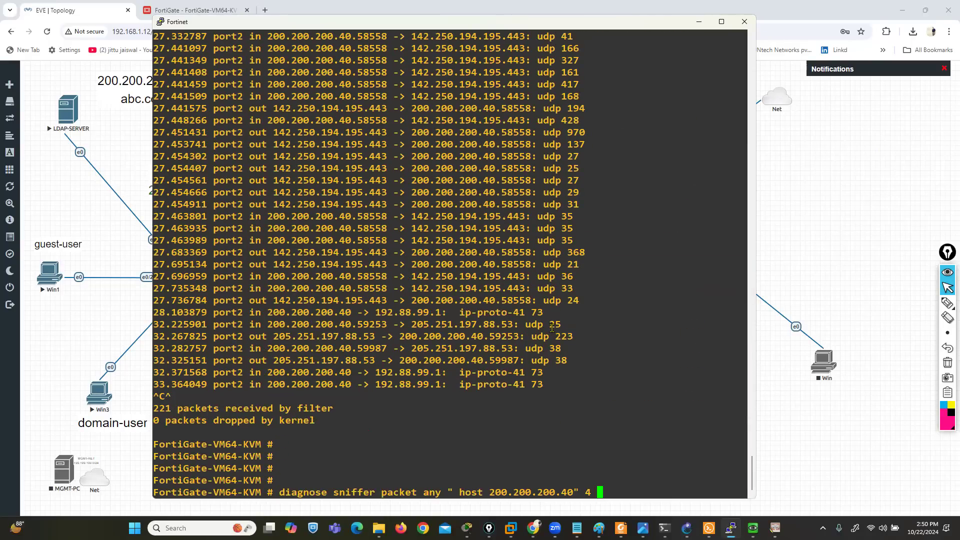
type("~~")
key("BackSpace")
key("BackSpace")
type("10")
key("Return")
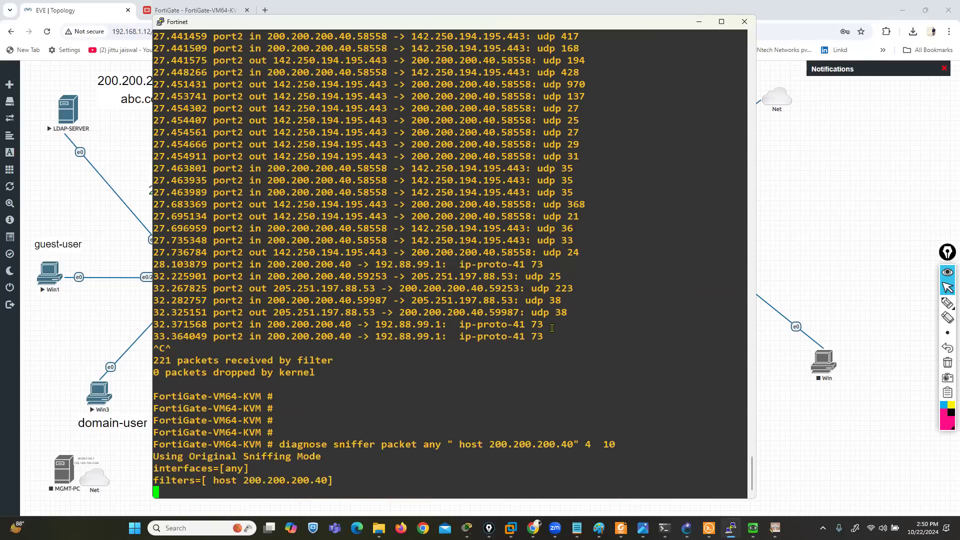
Switch to the Win3 client, rerun PING GOOGLE.COM and start a continuous PING GOOGLE.COM -t
mouse_move(710, 528)
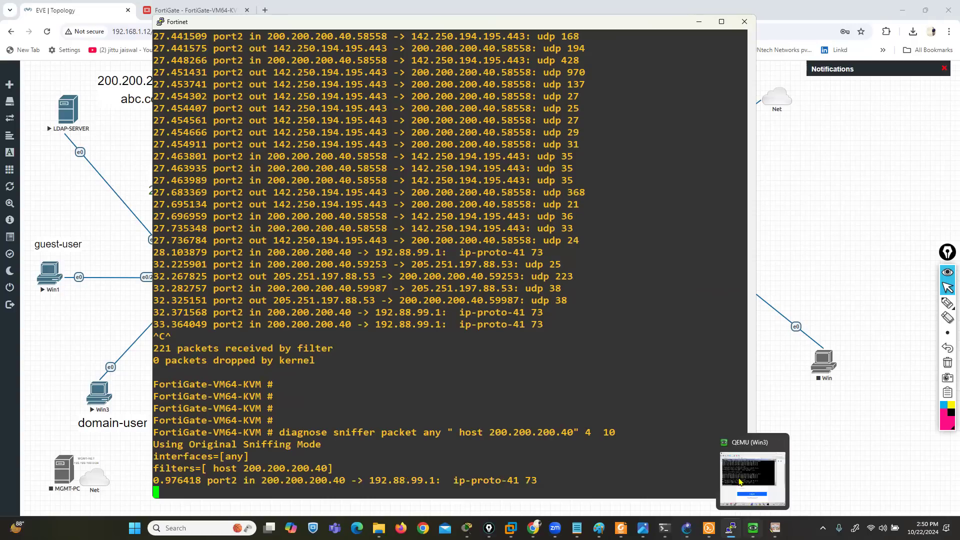
left_click(753, 528)
key("Up")
key("Return")
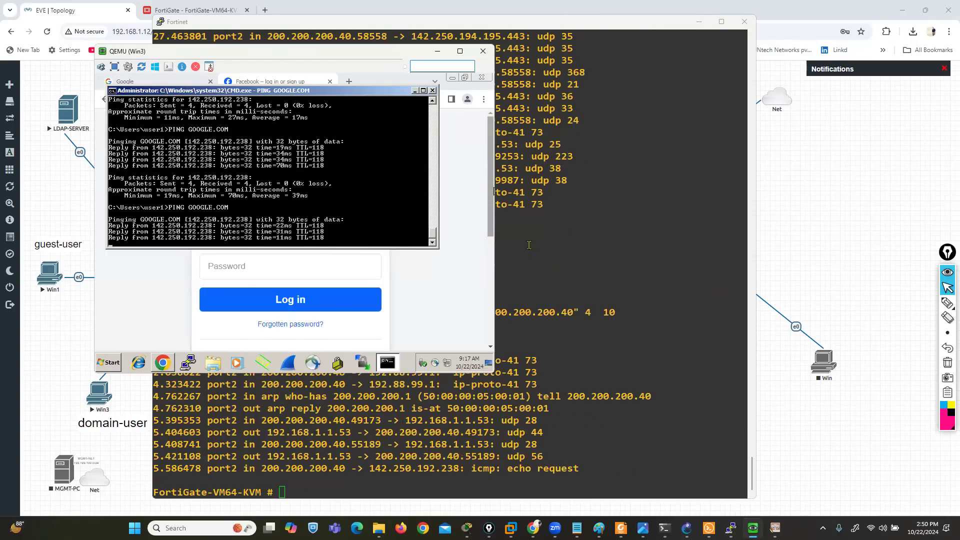
key("Up")
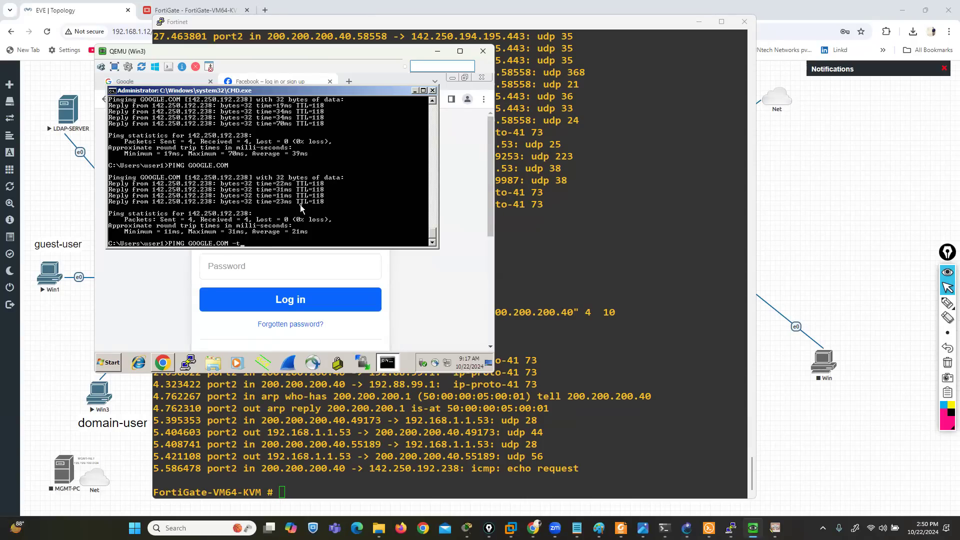
key("Return")
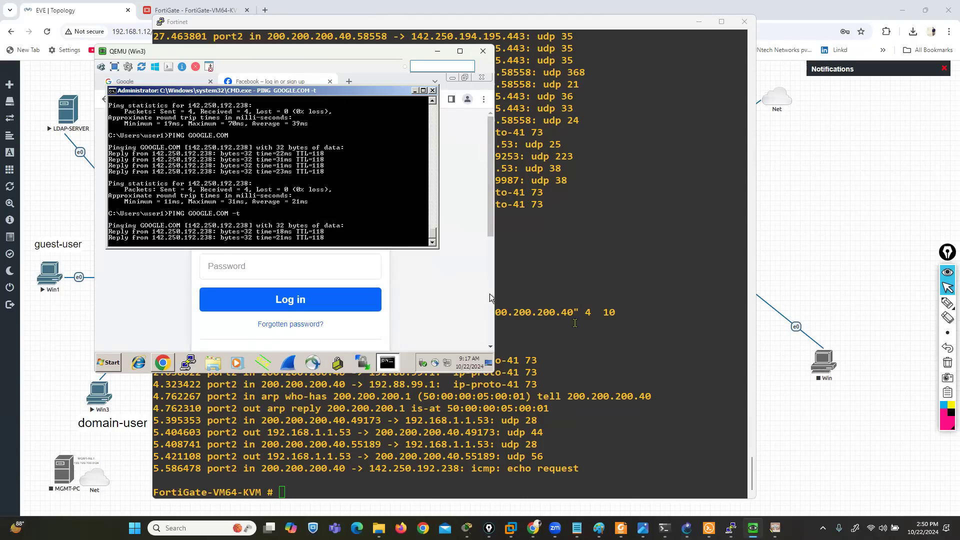
Return to the FortiGate console, tick off the ten captured packets with the annotation pen and clear the marks
left_click(613, 327)
left_click(917, 304)
left_click_drag(545, 366, 570, 377)
left_click_drag(657, 394, 664, 392)
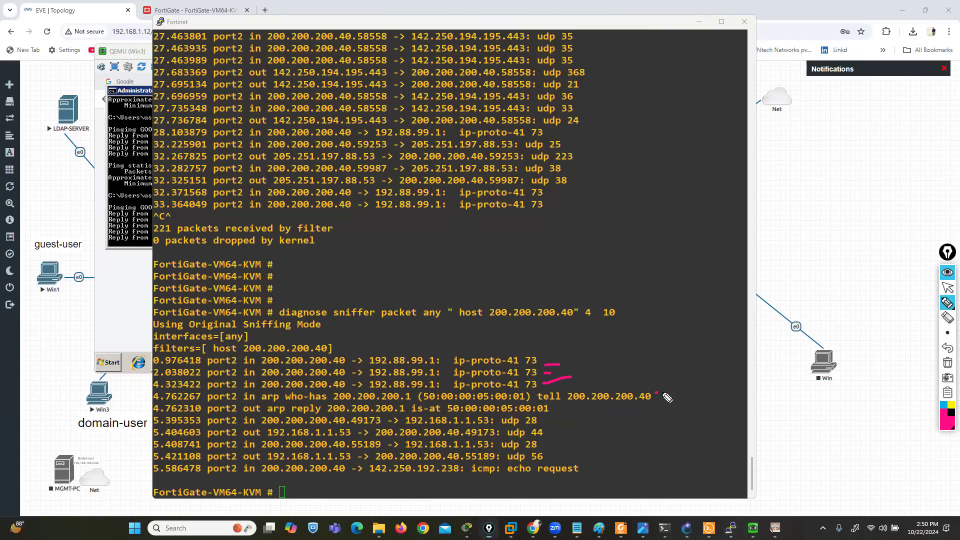
mouse_move(549, 411)
left_mouse_down()
mouse_move(568, 405)
mouse_move(551, 419)
mouse_move(559, 454)
mouse_move(610, 467)
left_mouse_up()
left_click_drag(798, 455, 825, 457)
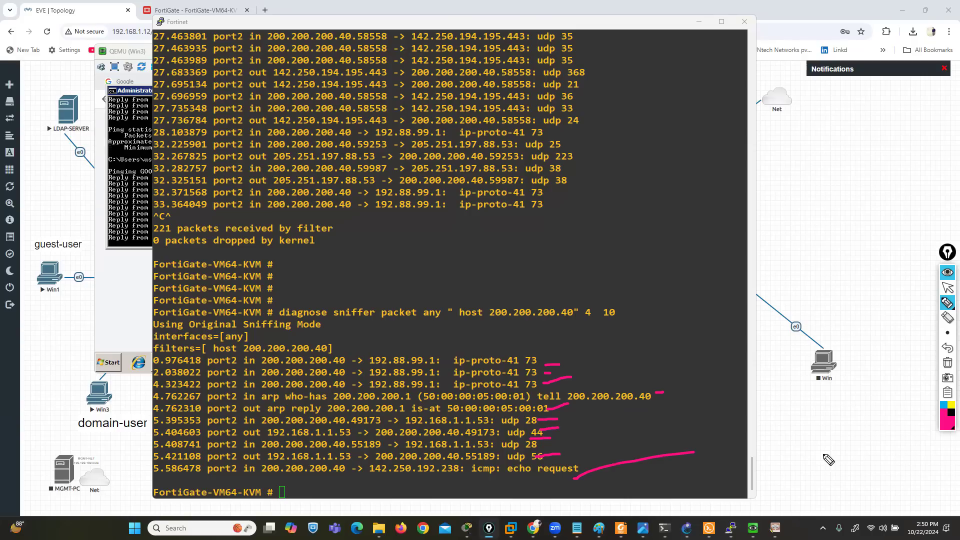
left_click(948, 362)
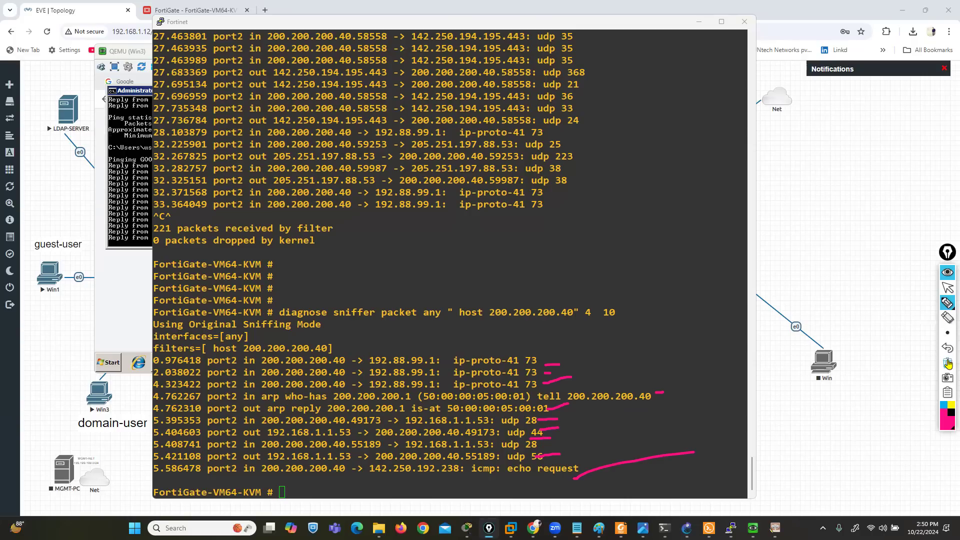
Underline the source address, source port, destination and port2 of the first UDP packet to 192.168.1.1.53, and erase the underlines
left_click(948, 301)
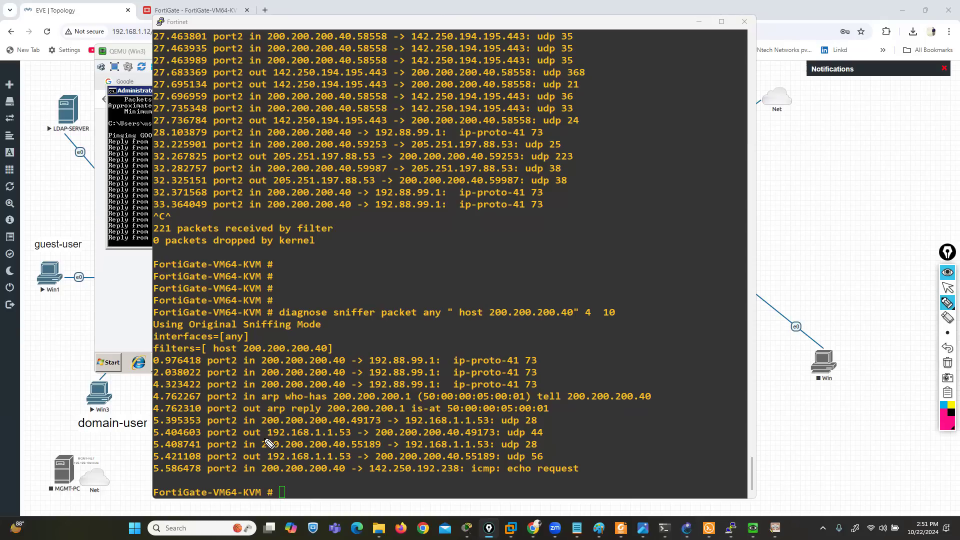
left_click_drag(259, 429, 479, 426)
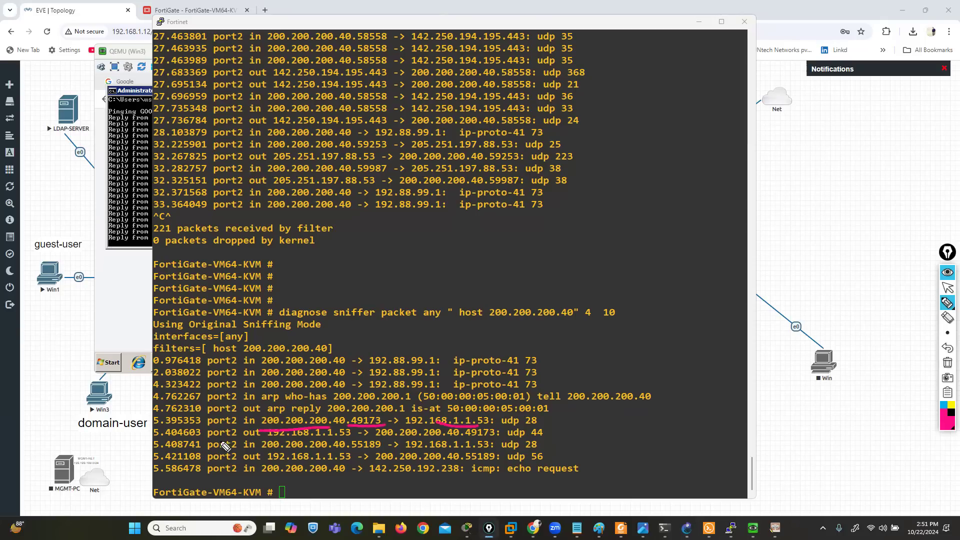
left_click_drag(209, 429, 238, 428)
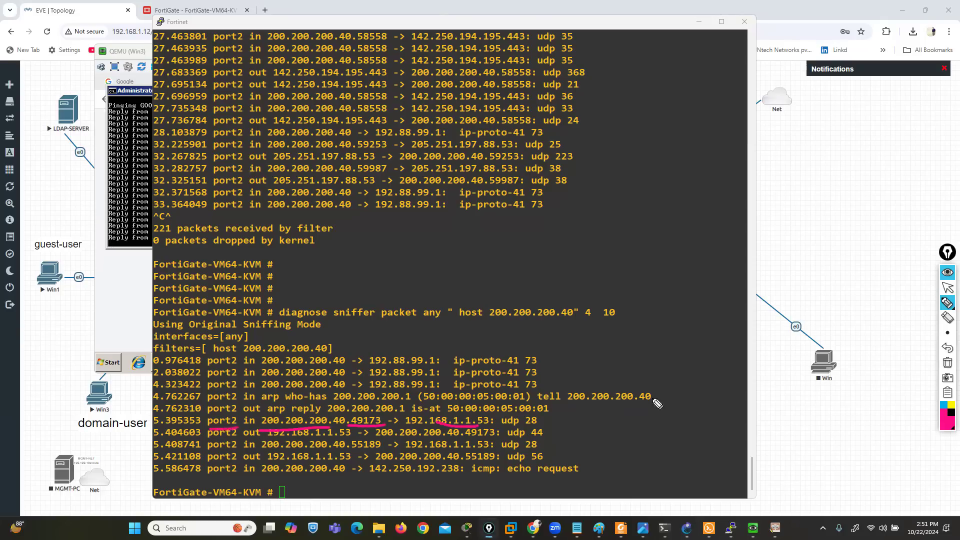
left_click(948, 362)
left_click(508, 350)
left_click(945, 290)
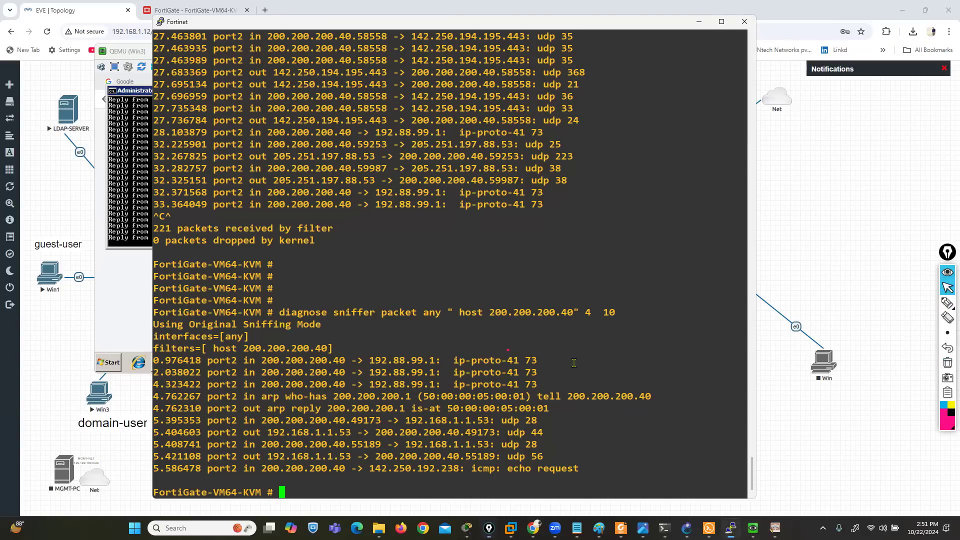
Recall the sniffer command with verbosity 4 and count 10, and append the timestamp option a
key("Return")
key("Return")
key("Return")
key("Return")
key("Up")
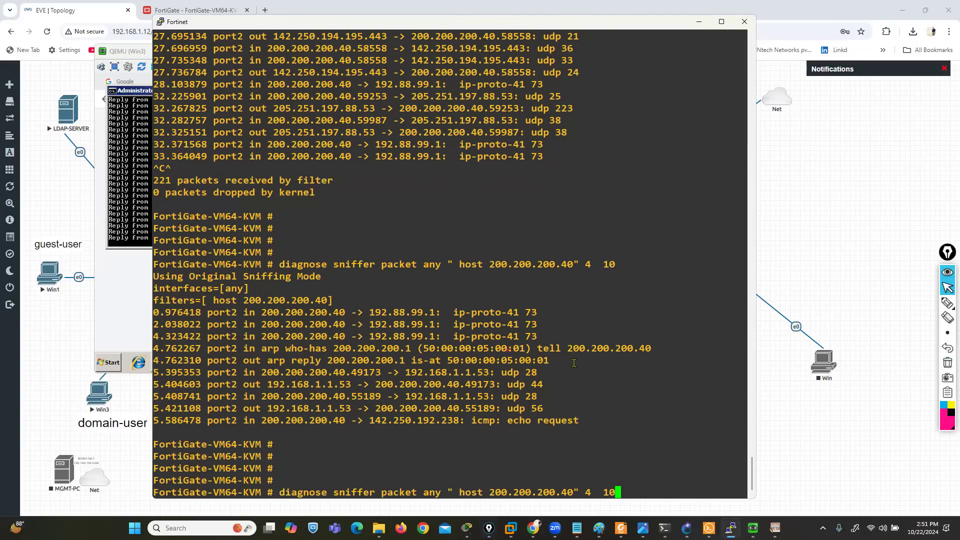
type("a")
Draw pen arrows to the 4, 10 and a arguments of the pending sniffer command and erase them
left_click(947, 303)
left_click(917, 309)
mouse_move(578, 424)
left_mouse_down()
mouse_move(589, 487)
mouse_move(581, 476)
mouse_move(596, 476)
left_mouse_up()
mouse_move(611, 383)
left_mouse_down()
mouse_move(610, 481)
mouse_move(628, 467)
left_mouse_up()
left_click_drag(672, 405, 638, 484)
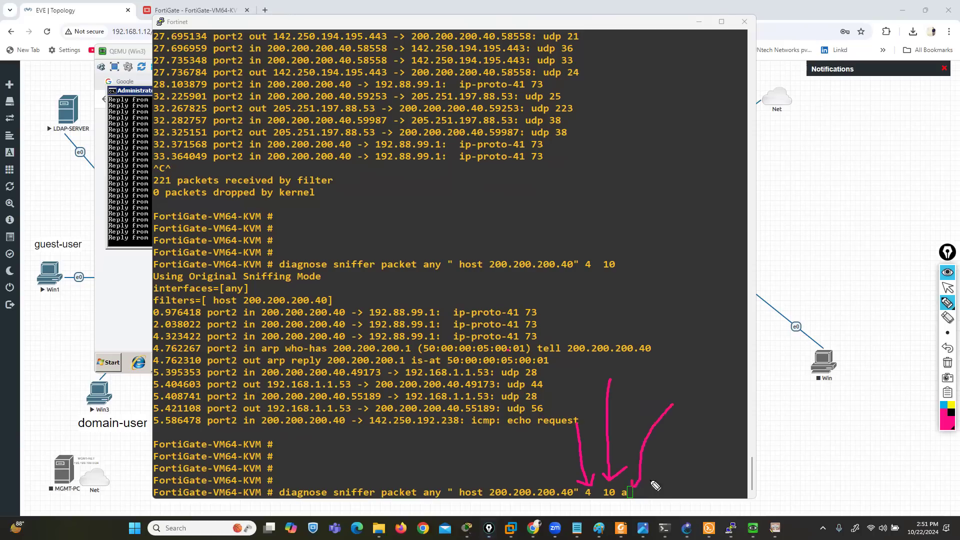
left_click(948, 363)
Run the sniffer command with arguments 4 10 a, check the continuous ping on Win3 and return to the console
left_click(948, 288)
left_click(588, 350)
key("Return")
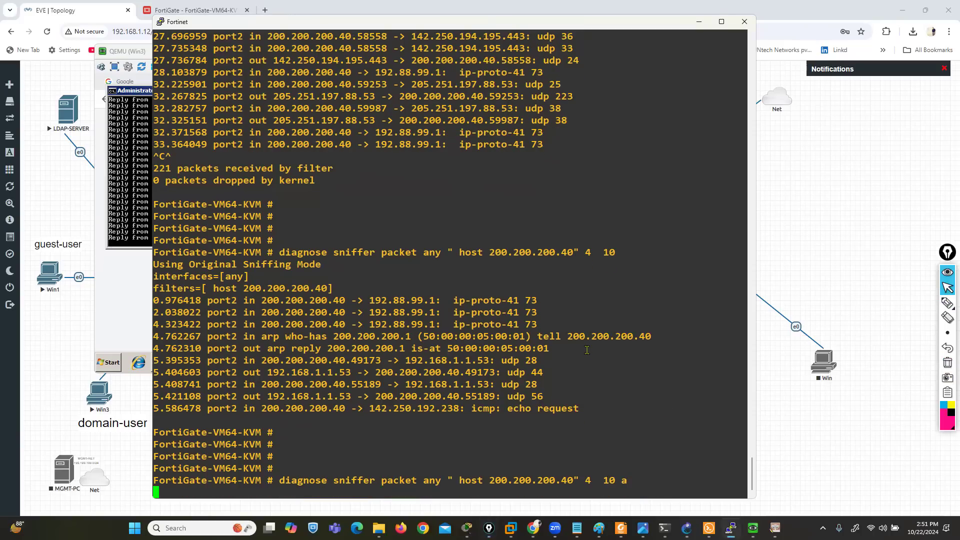
left_click(127, 202)
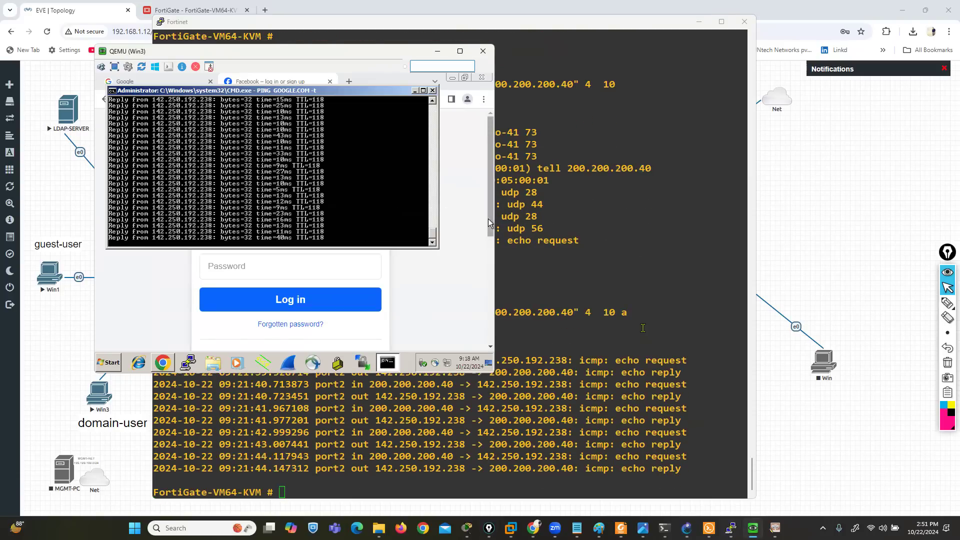
left_click(481, 401)
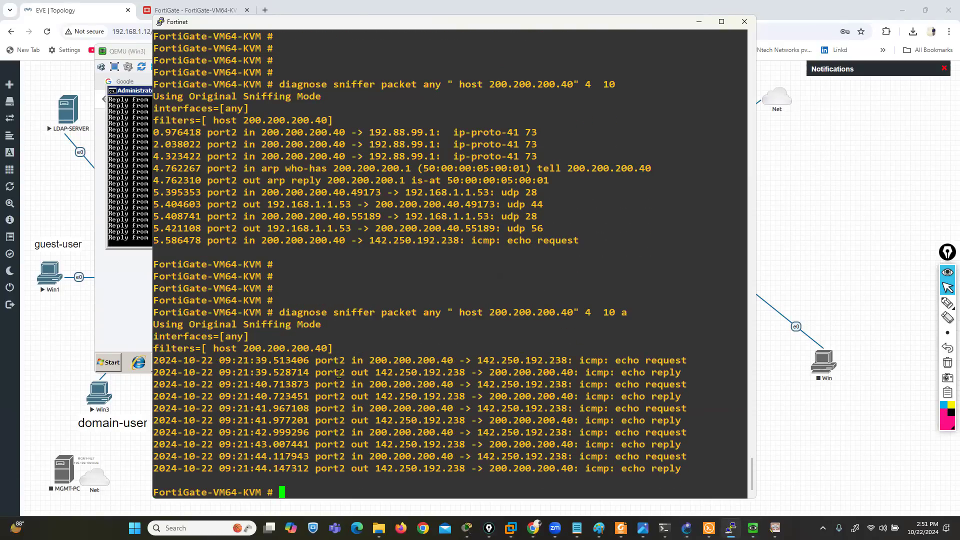
Highlight the first packet's addresses, port2 interface and date-time stamp, and open the Windows calendar to compare the date
left_click_drag(370, 360, 686, 360)
left_click_drag(316, 361, 347, 361)
left_click_drag(153, 360, 301, 360)
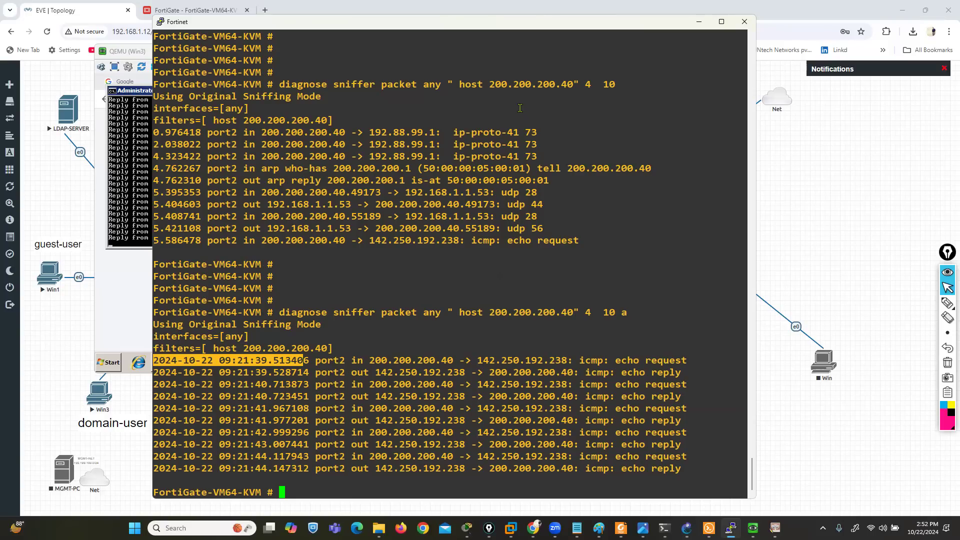
left_click(924, 529)
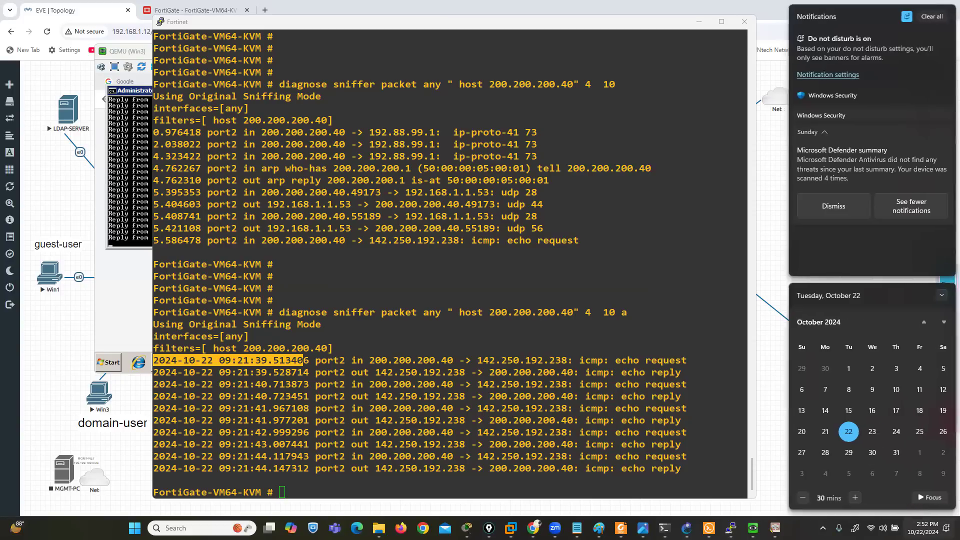
left_click(925, 525)
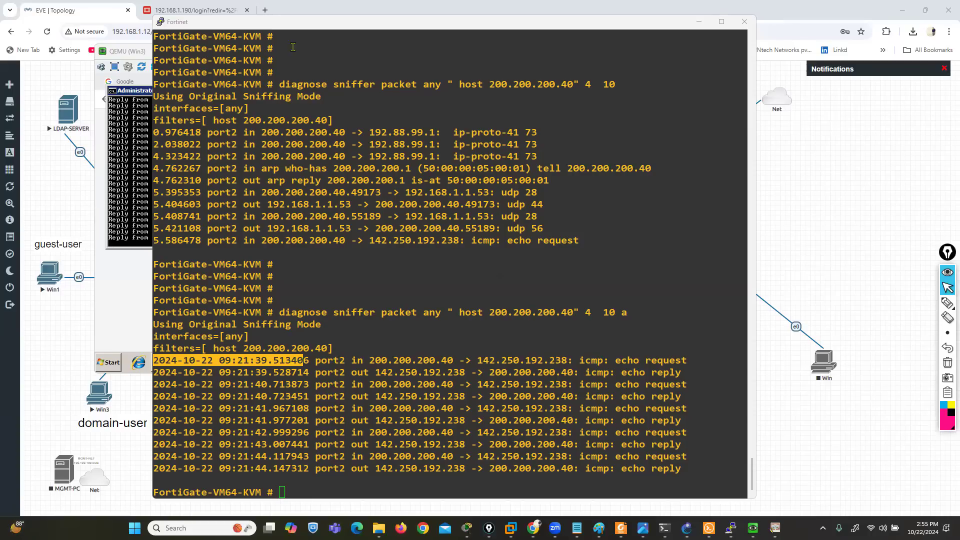
Log back in to the FortiGate web interface with the administrator username and password, and dismiss the setup and FortiOS 7.0.0 prompts
left_click(192, 11)
type("admin")
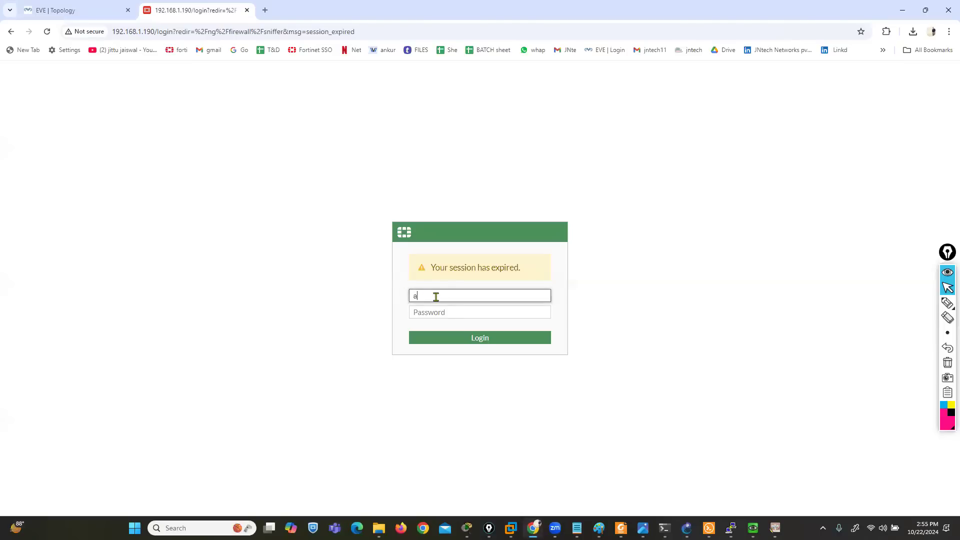
key("Tab")
type("admin")
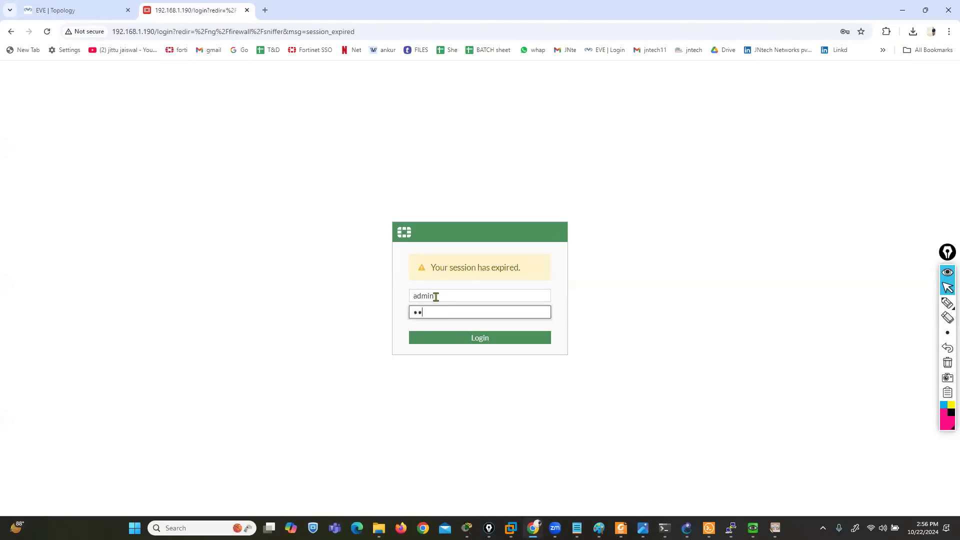
key("Return")
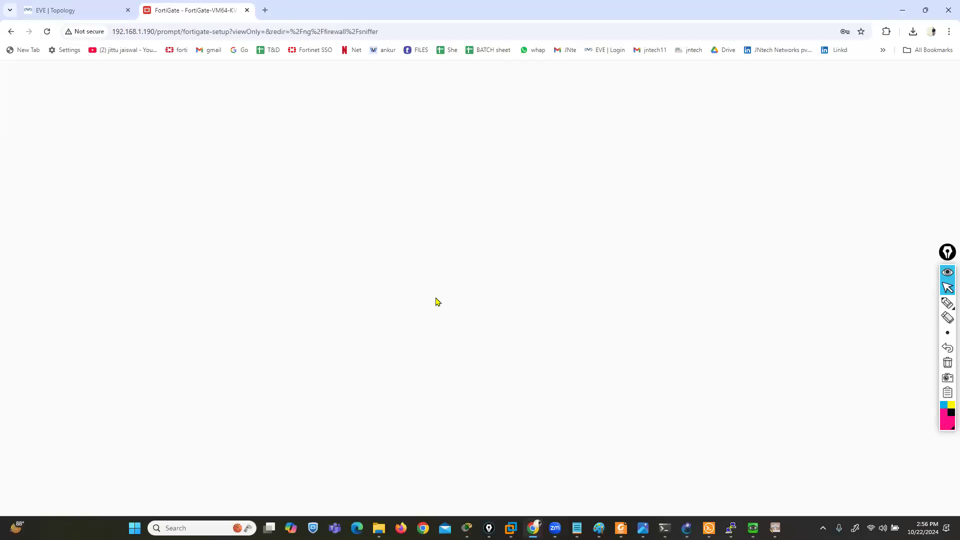
left_click(487, 340)
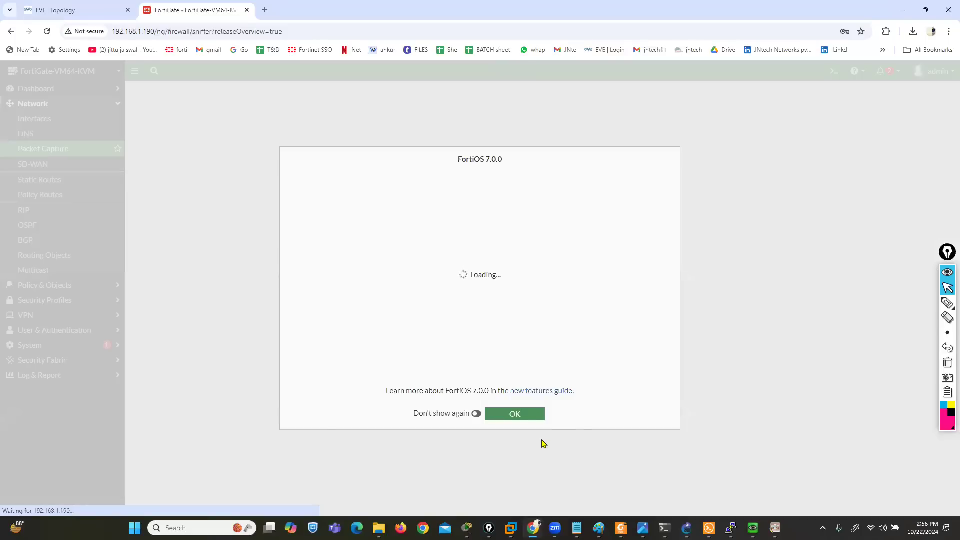
left_click(517, 423)
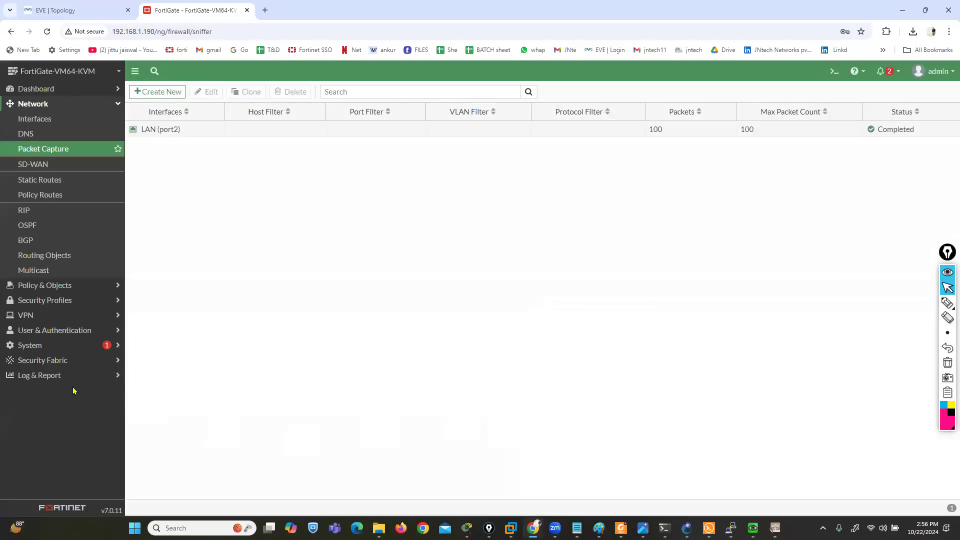
Expand Log & Report, mark the Forward Traffic and Local Traffic entries with the annotation pen and clear the marks
left_click(42, 381)
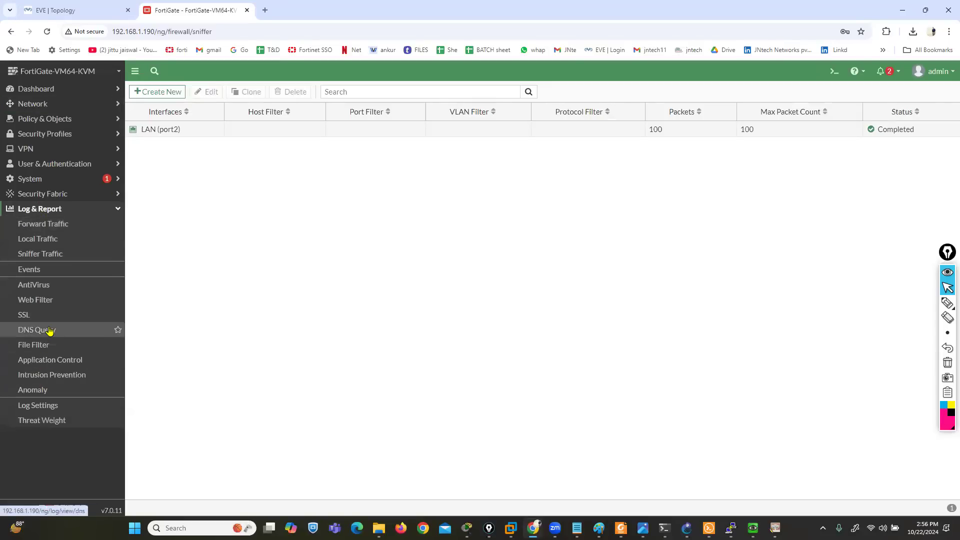
left_click(947, 333)
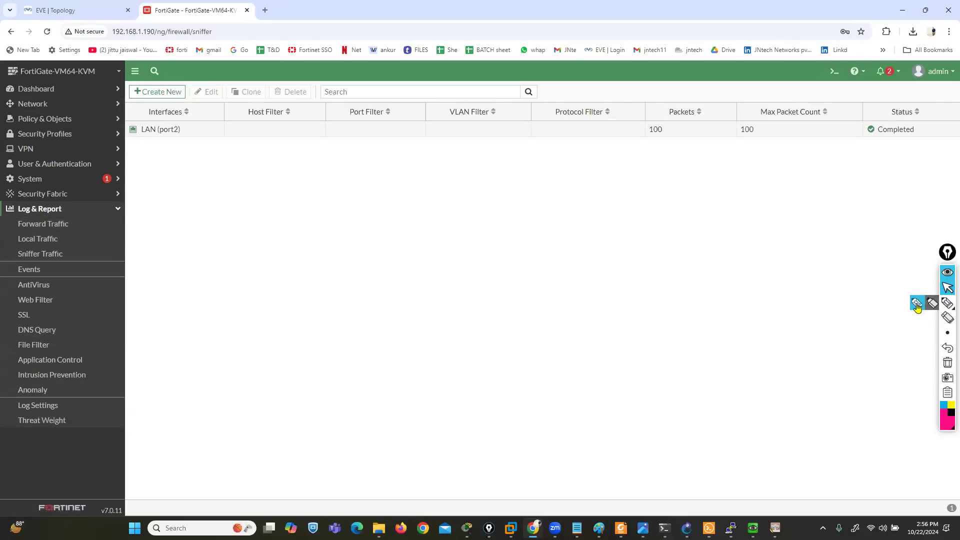
left_click(948, 302)
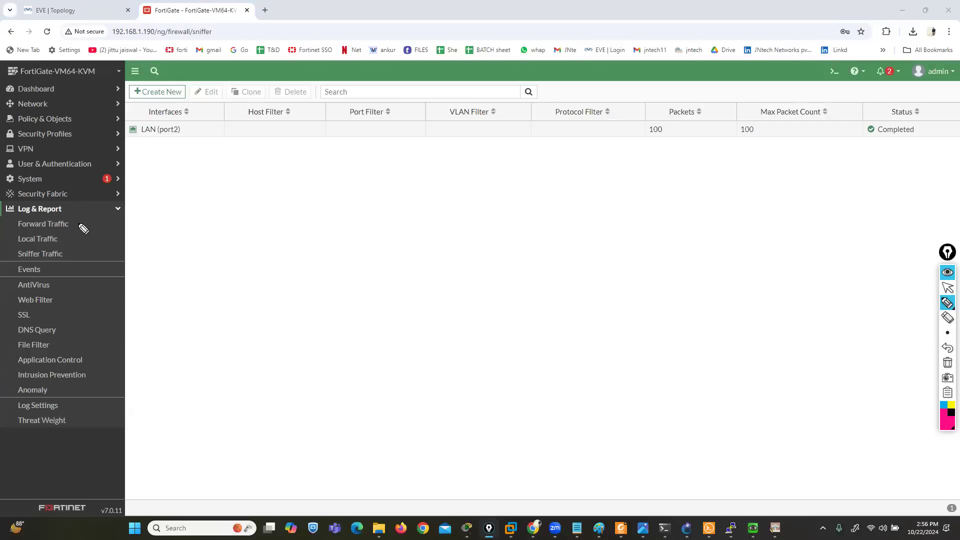
mouse_move(70, 224)
left_mouse_down()
mouse_move(78, 225)
mouse_move(73, 241)
mouse_move(61, 244)
left_mouse_up()
left_click(948, 364)
left_click(948, 288)
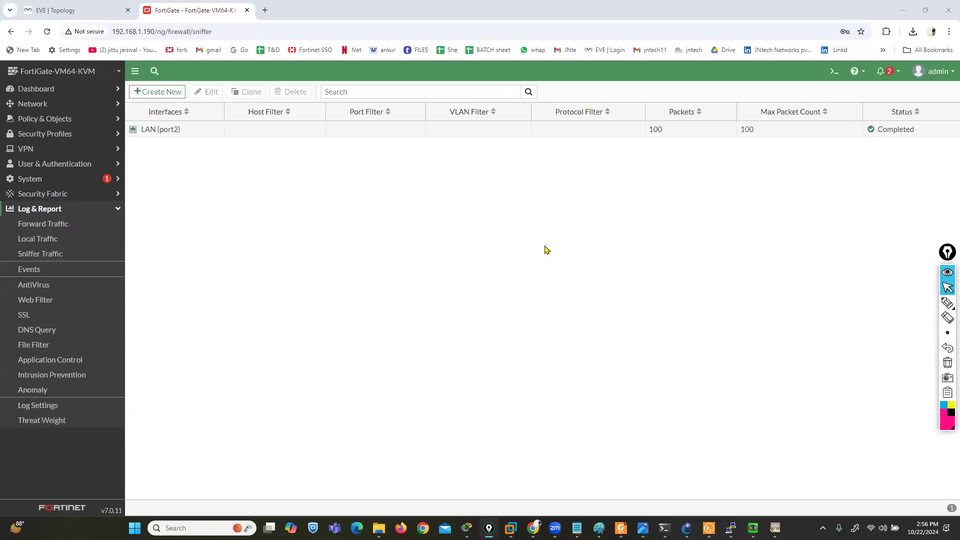
View the Local Traffic log and switch to the EVE topology
left_click(60, 240)
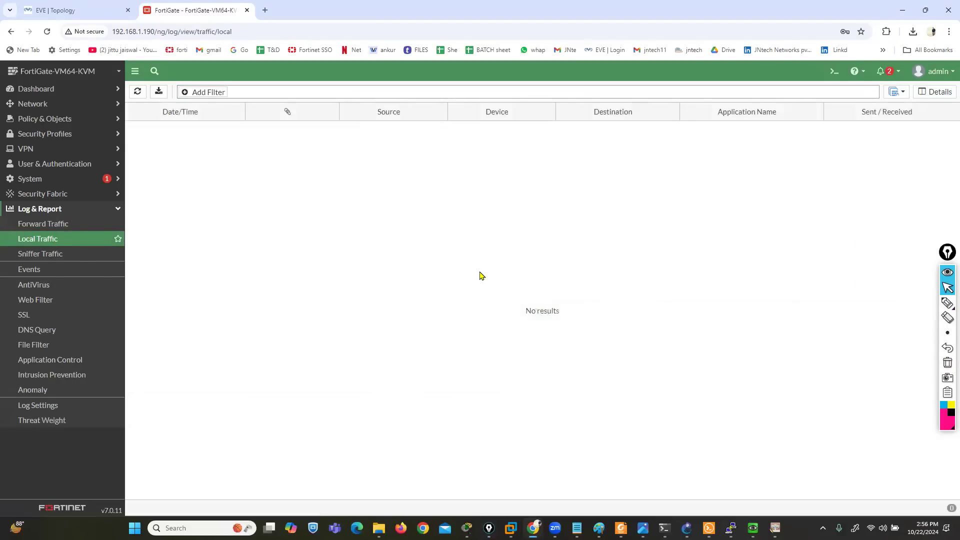
left_click(70, 10)
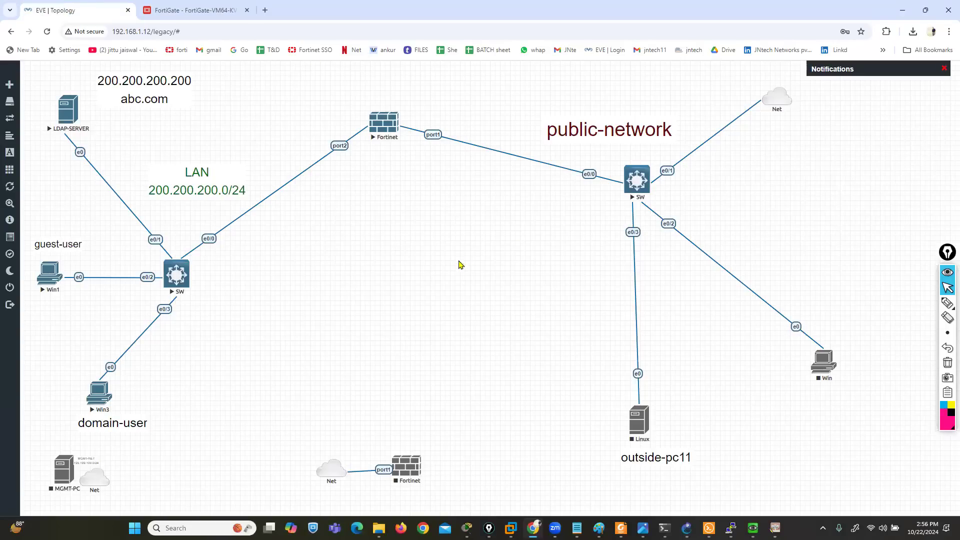
Compare the FortiGate's Forward Traffic and Local Traffic logs, and review the Local Traffic log's available columns and filter fields
left_click(205, 13)
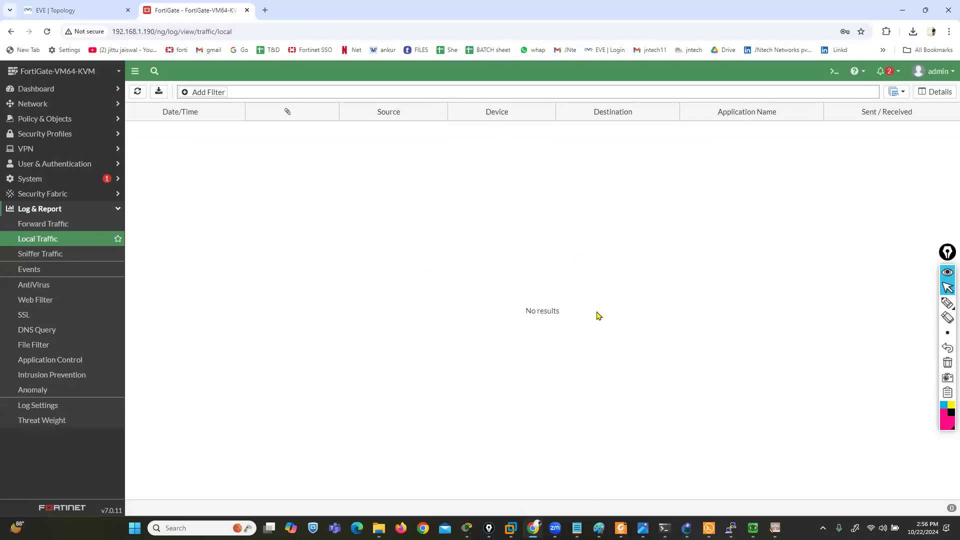
left_click(60, 224)
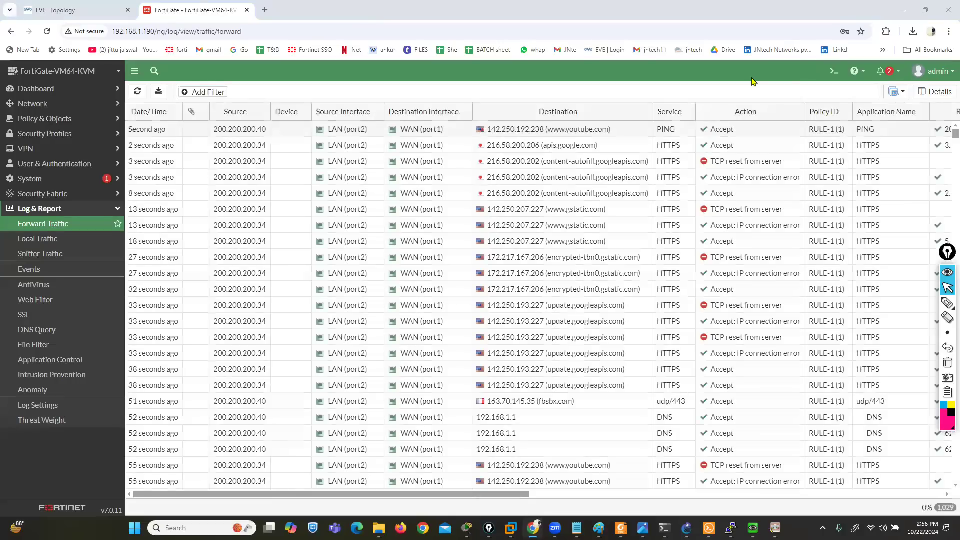
left_click(34, 242)
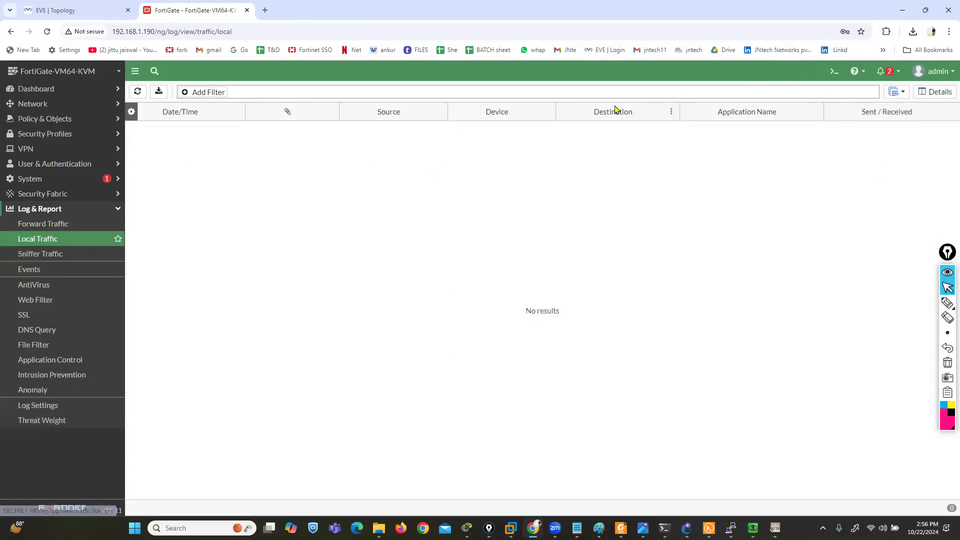
right_click(619, 111)
scroll(660, 275, "down", 8)
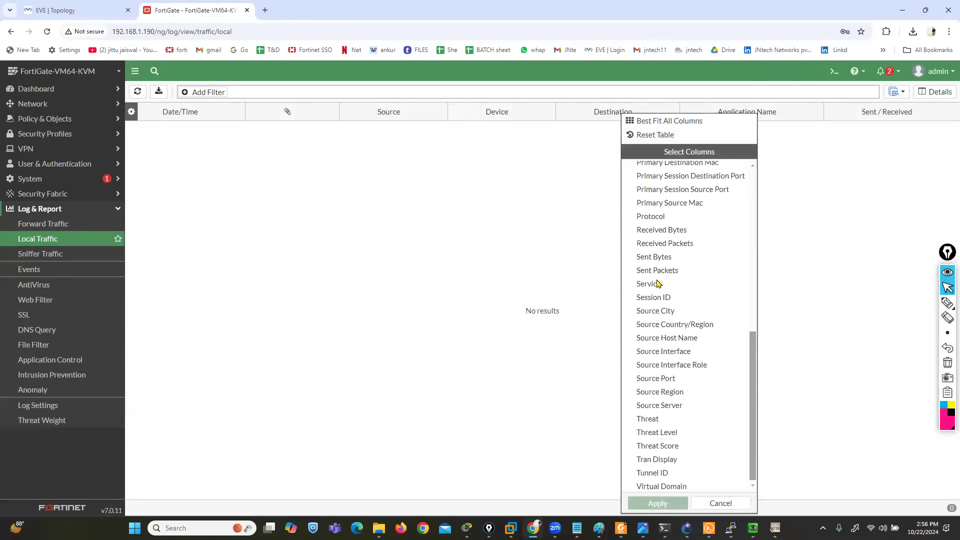
left_click(721, 503)
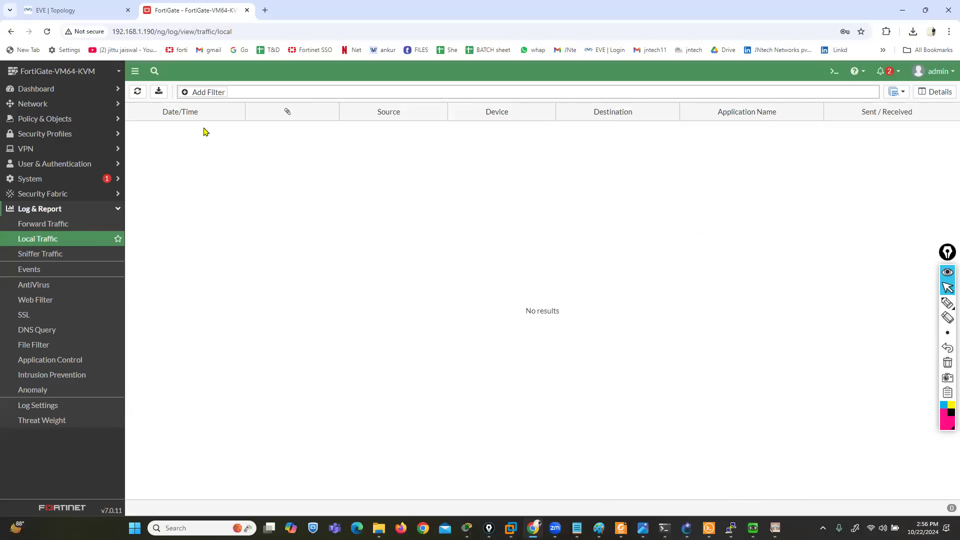
left_click(207, 92)
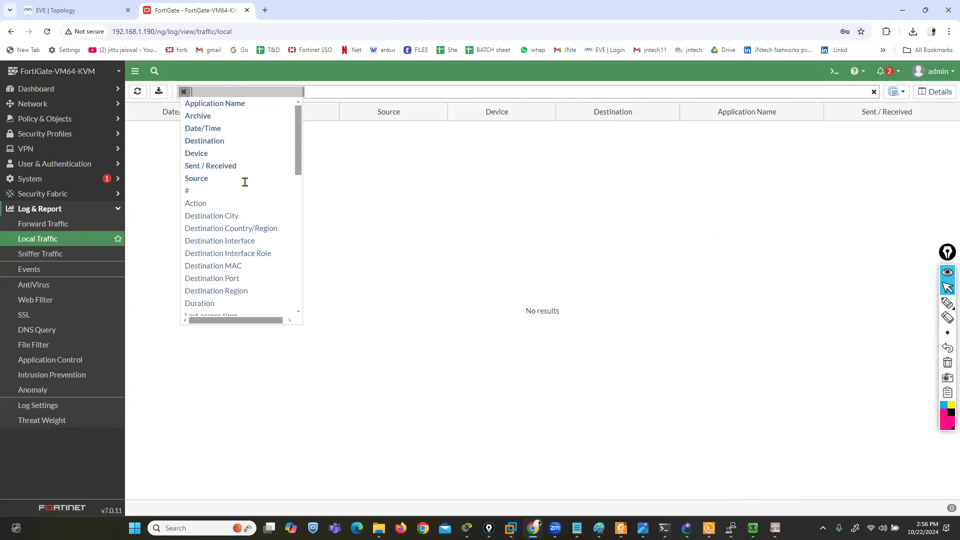
View the Sniffer Traffic log and open the port4 network interface for editing
left_click(57, 254)
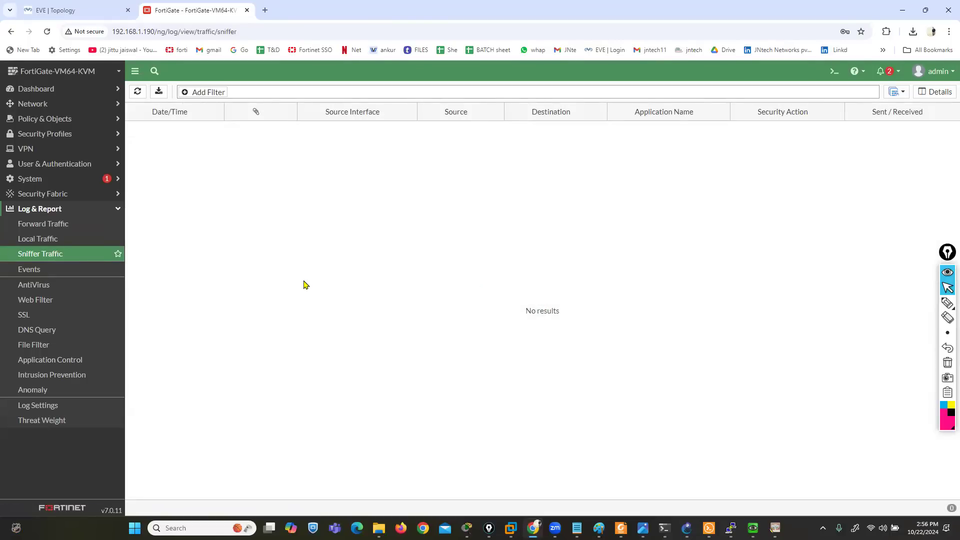
left_click(44, 105)
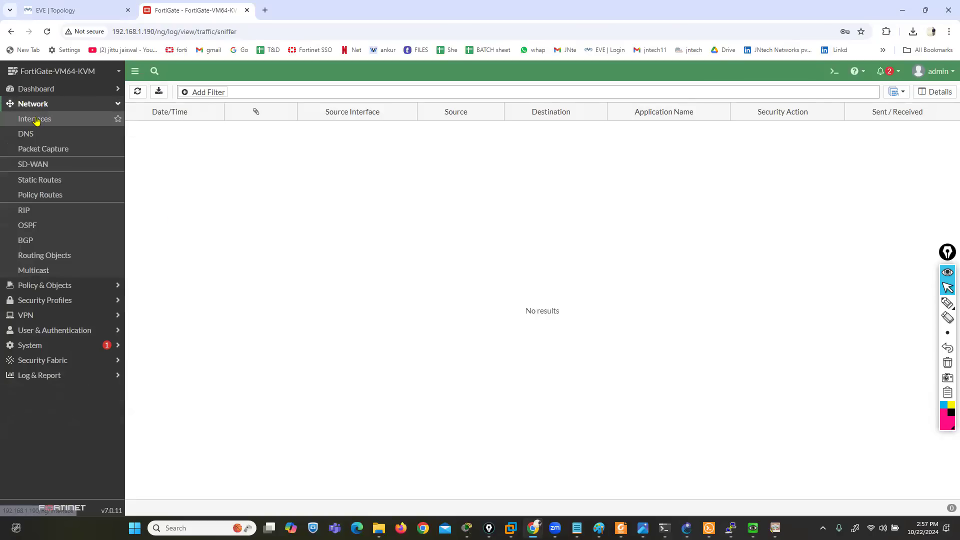
left_click(35, 119)
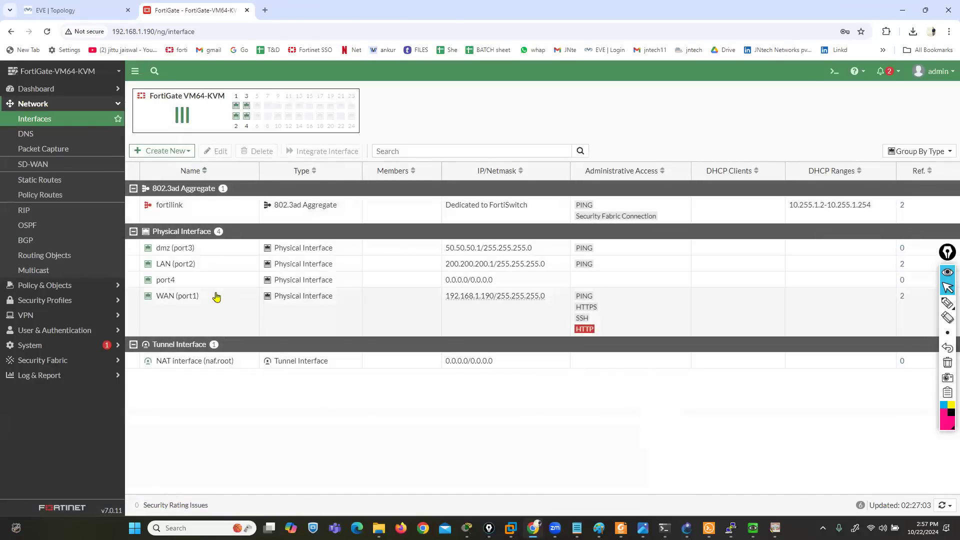
double_click(175, 279)
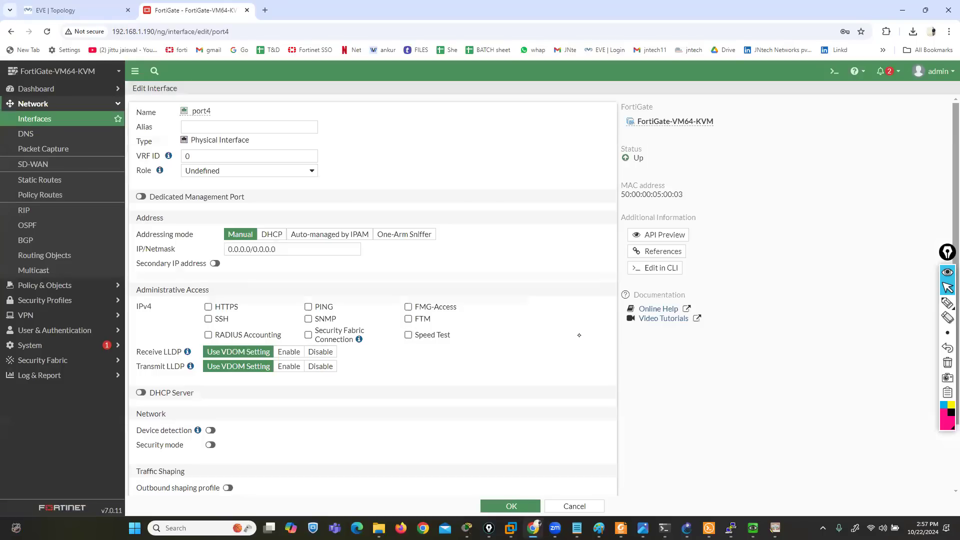
Circle the One-Arm Sniffer addressing mode with the annotation pen, write a circled "TAP" beside the form, and clear the marks
left_click(947, 303)
mouse_move(440, 231)
left_mouse_down()
mouse_move(411, 219)
mouse_move(376, 223)
mouse_move(389, 252)
mouse_move(442, 234)
left_mouse_up()
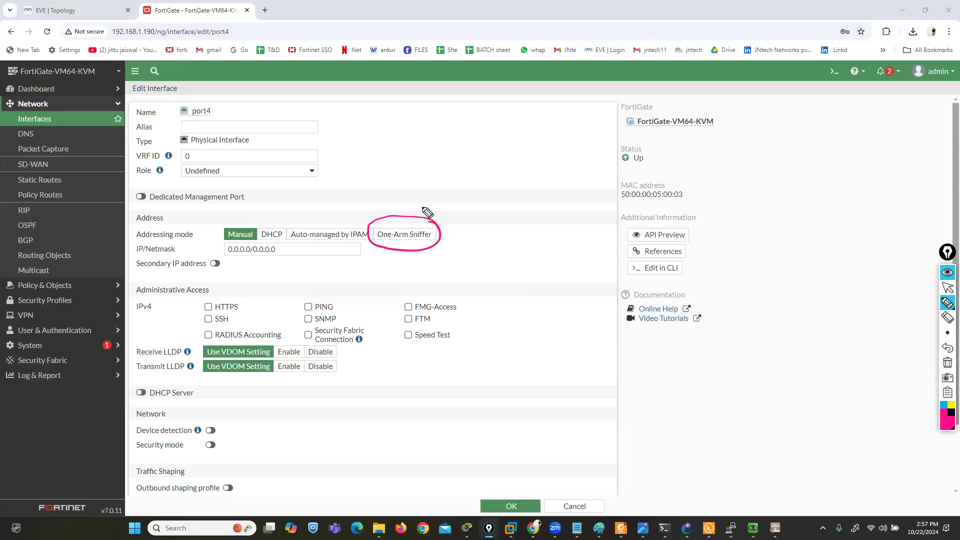
left_click_drag(764, 277, 755, 315)
left_click_drag(732, 273, 786, 278)
mouse_move(774, 314)
left_mouse_down()
mouse_move(817, 300)
mouse_move(831, 306)
left_mouse_up()
mouse_move(844, 283)
left_mouse_down()
mouse_move(730, 273)
mouse_move(850, 290)
mouse_move(805, 261)
left_mouse_up()
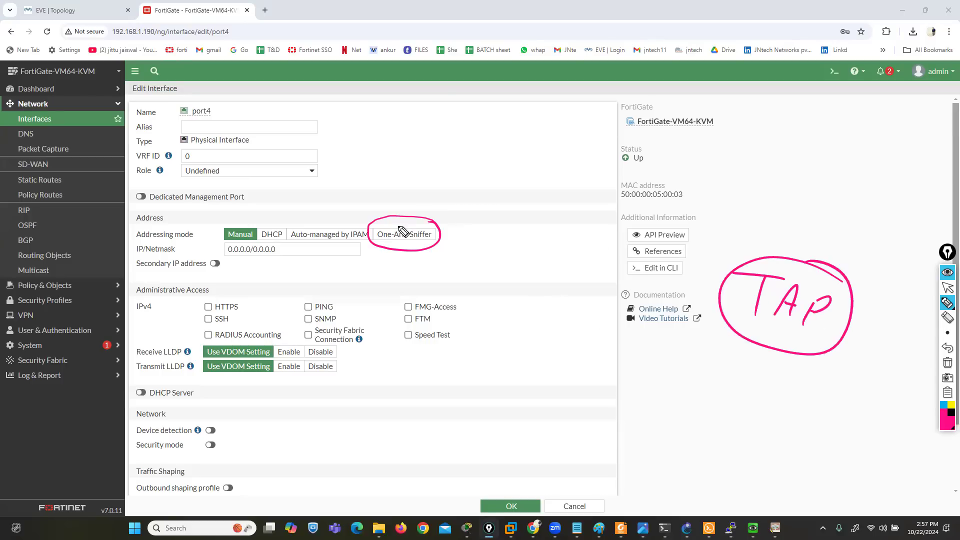
left_click(948, 363)
Draw four dark magenta switch boxes in a two-by-two arrangement over the port4 interface page
mouse_move(948, 305)
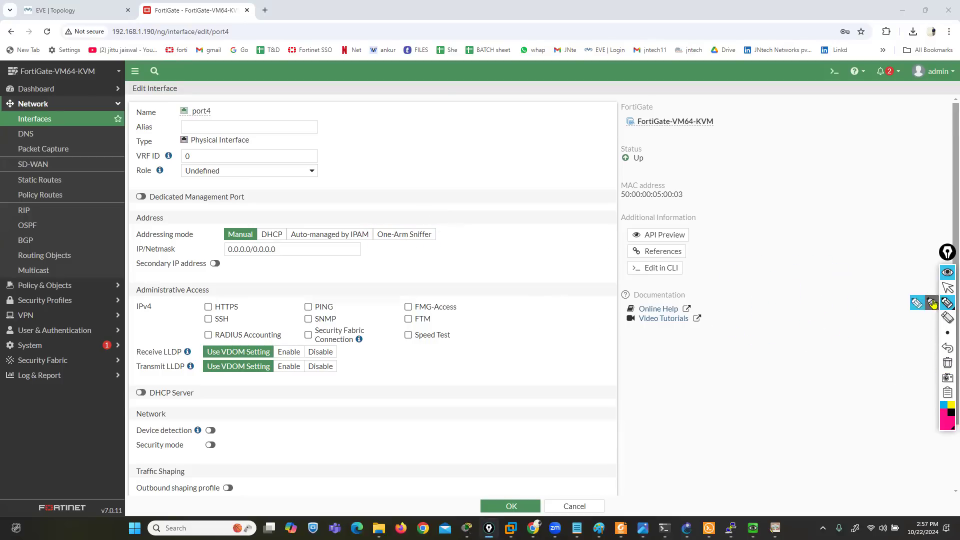
mouse_move(945, 425)
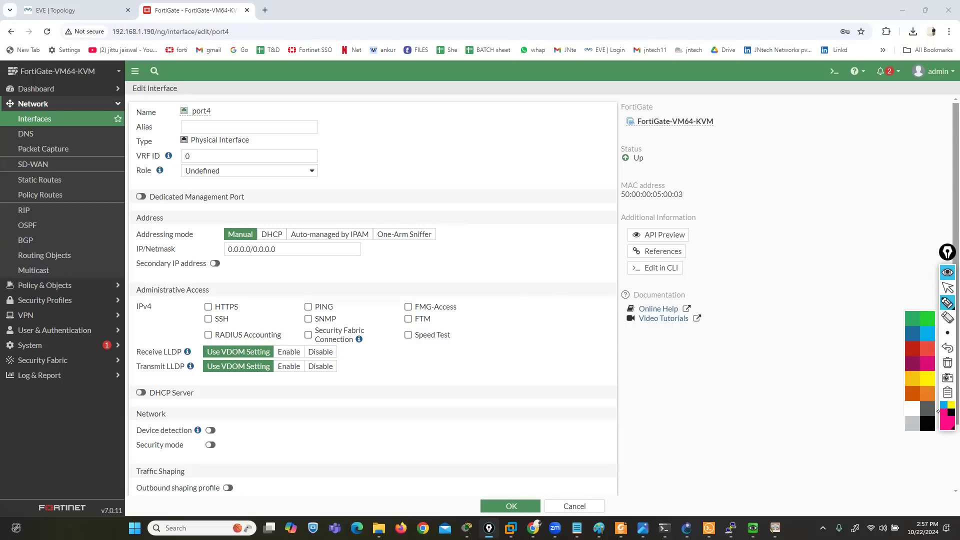
left_click(913, 365)
mouse_move(282, 387)
left_mouse_down()
mouse_move(257, 386)
mouse_move(231, 420)
mouse_move(293, 399)
mouse_move(282, 387)
left_mouse_up()
mouse_move(532, 386)
left_mouse_down()
mouse_move(489, 418)
mouse_move(573, 413)
mouse_move(533, 384)
left_mouse_up()
mouse_move(306, 200)
left_mouse_down()
mouse_move(241, 202)
mouse_move(310, 238)
mouse_move(306, 201)
left_mouse_up()
left_click(526, 205)
mouse_move(549, 200)
left_mouse_down()
mouse_move(503, 215)
mouse_move(593, 201)
mouse_move(546, 193)
left_mouse_up()
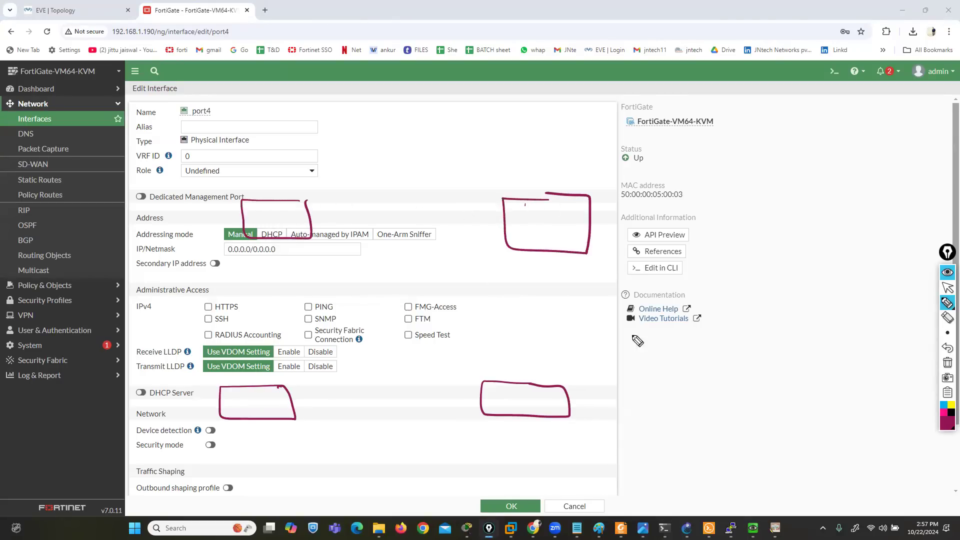
Label the four boxes in light blue as SW1 and SW2 on one side, SW3 and SW4 on the other
left_click(943, 404)
mouse_move(269, 215)
left_mouse_down()
mouse_move(254, 230)
mouse_move(285, 231)
mouse_move(291, 221)
left_mouse_up()
left_click_drag(295, 222, 295, 231)
mouse_move(243, 396)
left_mouse_down()
mouse_move(228, 411)
mouse_move(262, 402)
mouse_move(283, 411)
left_mouse_up()
mouse_move(531, 215)
left_mouse_down()
mouse_move(536, 227)
mouse_move(521, 231)
left_mouse_up()
mouse_move(538, 222)
left_mouse_down()
mouse_move(555, 224)
mouse_move(565, 239)
left_mouse_up()
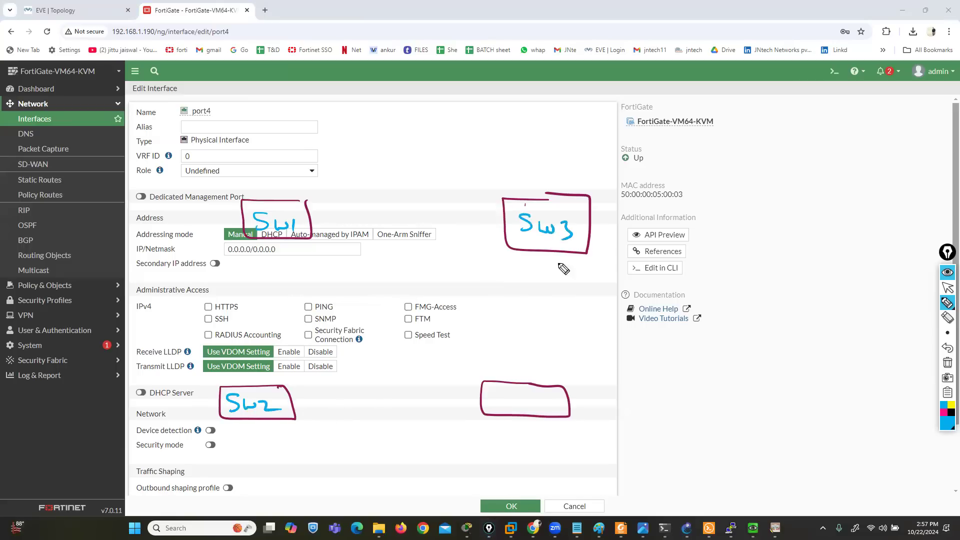
mouse_move(510, 392)
left_mouse_down()
mouse_move(497, 409)
mouse_move(531, 396)
mouse_move(546, 403)
left_mouse_up()
left_click_drag(547, 396, 548, 413)
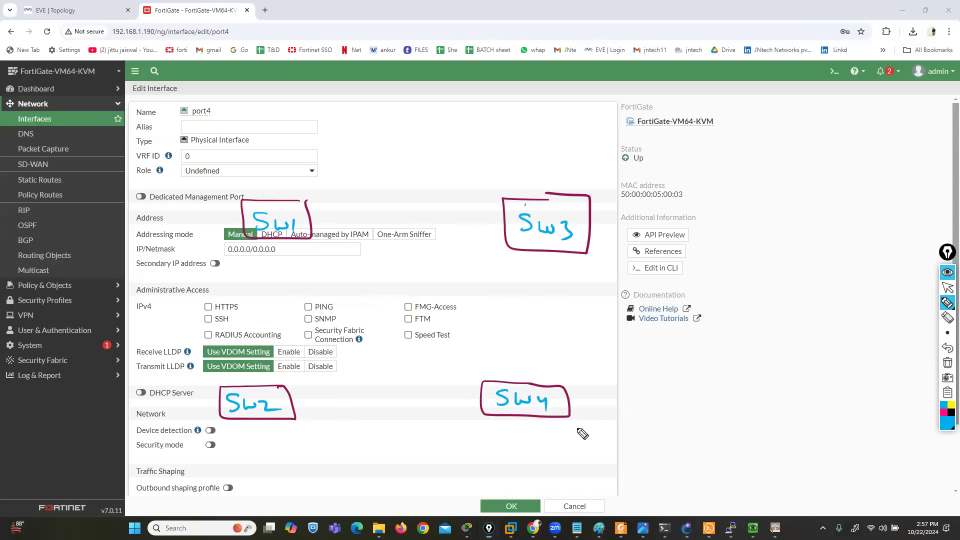
Draw a pink circled "R" for the router above the switches, with an uplink line leading away from it
left_click(944, 412)
left_click_drag(422, 59, 417, 86)
left_click_drag(420, 63, 431, 87)
mouse_move(429, 44)
left_mouse_down()
mouse_move(457, 80)
mouse_move(434, 43)
mouse_move(595, 42)
mouse_move(686, 30)
left_mouse_up()
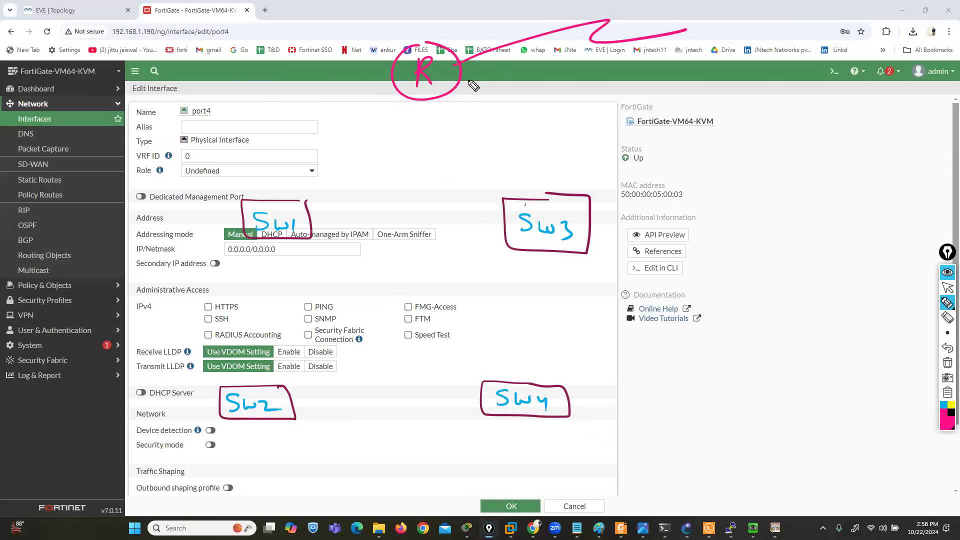
Connect the router to SW1 and SW3, and link the four switches in a ring with pink lines
left_click_drag(398, 88, 285, 201)
mouse_move(266, 239)
left_mouse_down()
mouse_move(257, 385)
mouse_move(523, 413)
left_mouse_up()
left_click_drag(548, 244, 544, 413)
left_click_drag(520, 219, 302, 218)
left_click_drag(443, 95, 529, 204)
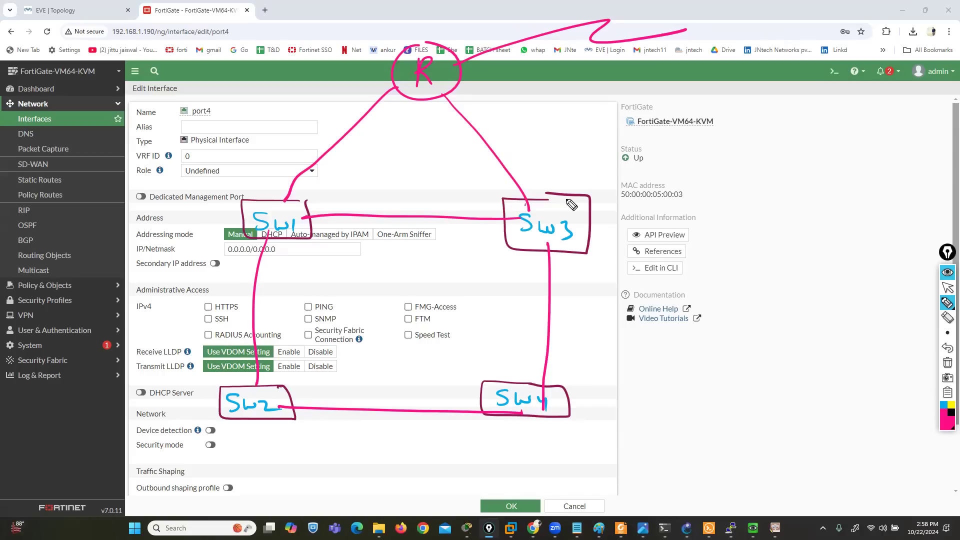
Draw a dark magenta firewall box beside SW4, away from the switch ring, and label it "FW"
left_click(947, 423)
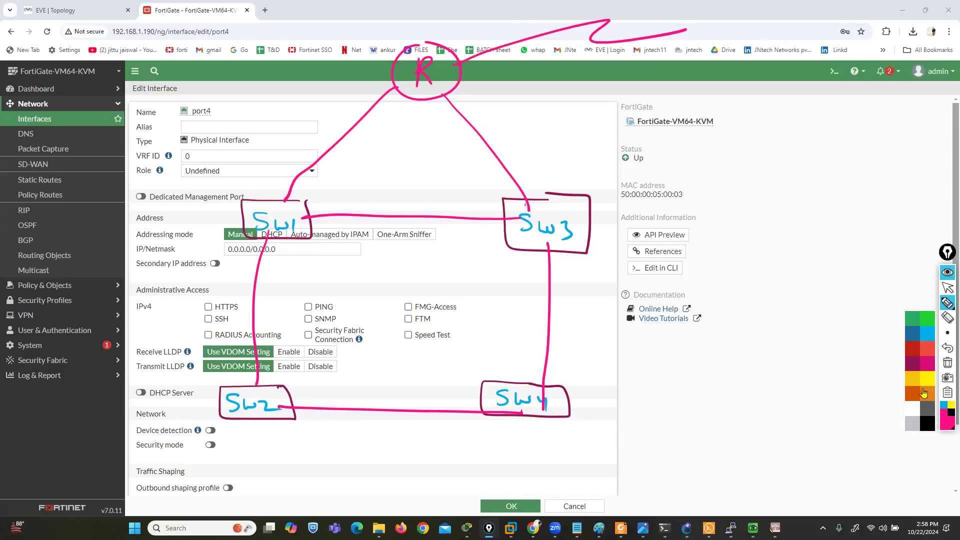
left_click(912, 363)
mouse_move(508, 122)
left_mouse_down()
mouse_move(306, 148)
mouse_move(520, 160)
mouse_move(505, 122)
left_mouse_up()
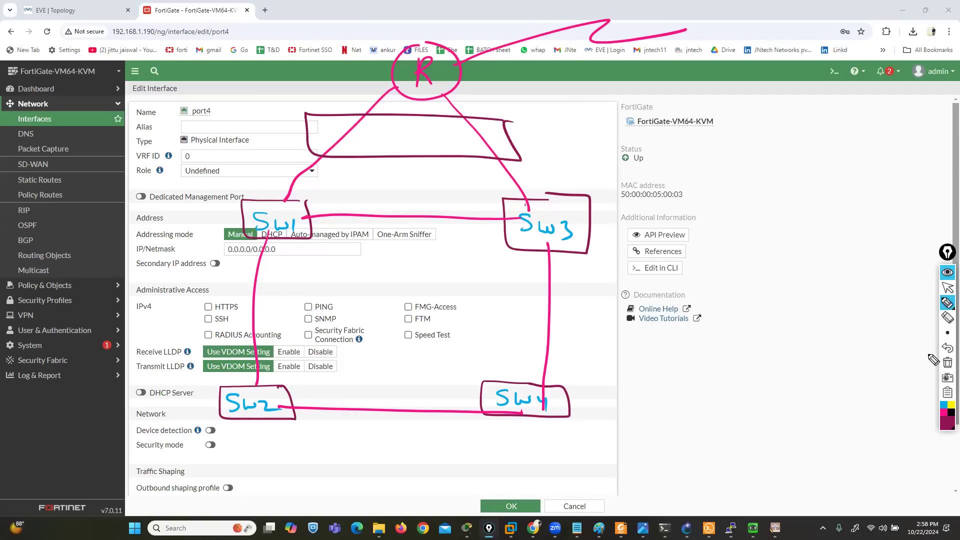
left_click(948, 347)
left_click_drag(892, 366, 809, 360)
mouse_move(741, 357)
left_mouse_down()
mouse_move(760, 421)
mouse_move(896, 430)
mouse_move(913, 373)
mouse_move(873, 365)
left_mouse_up()
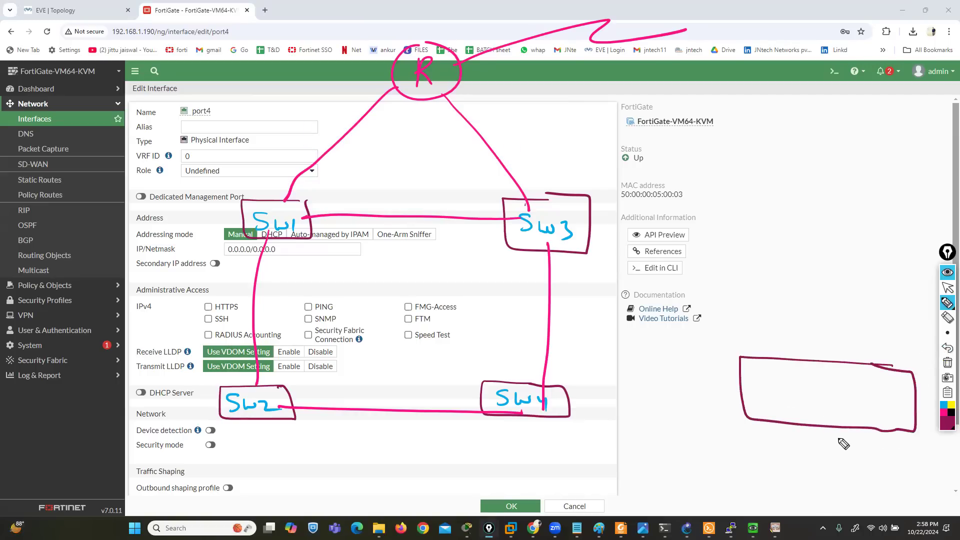
mouse_move(803, 384)
left_mouse_down()
mouse_move(803, 407)
mouse_move(825, 378)
left_mouse_up()
left_click_drag(805, 399, 848, 393)
Link the firewall to SW4 with a dark blue line, labelling the switch end 0/22 and the firewall end P4
left_click(944, 405)
left_click(949, 427)
left_click(912, 340)
left_click_drag(746, 392, 569, 397)
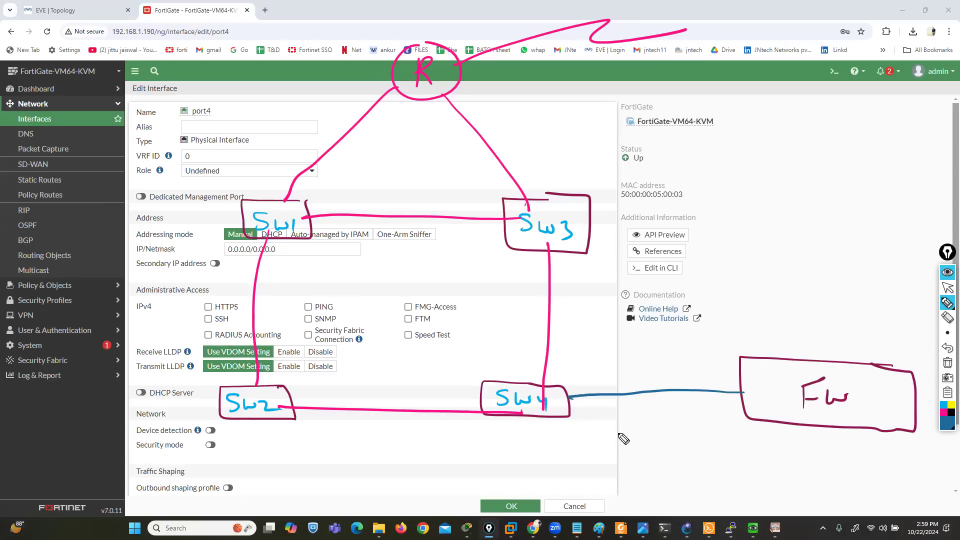
left_click_drag(586, 404, 579, 414)
mouse_move(594, 403)
left_mouse_down()
mouse_move(584, 416)
mouse_move(619, 426)
left_mouse_up()
mouse_move(713, 400)
left_mouse_down()
mouse_move(713, 422)
mouse_move(716, 409)
mouse_move(731, 424)
left_mouse_up()
left_click_drag(731, 414, 728, 437)
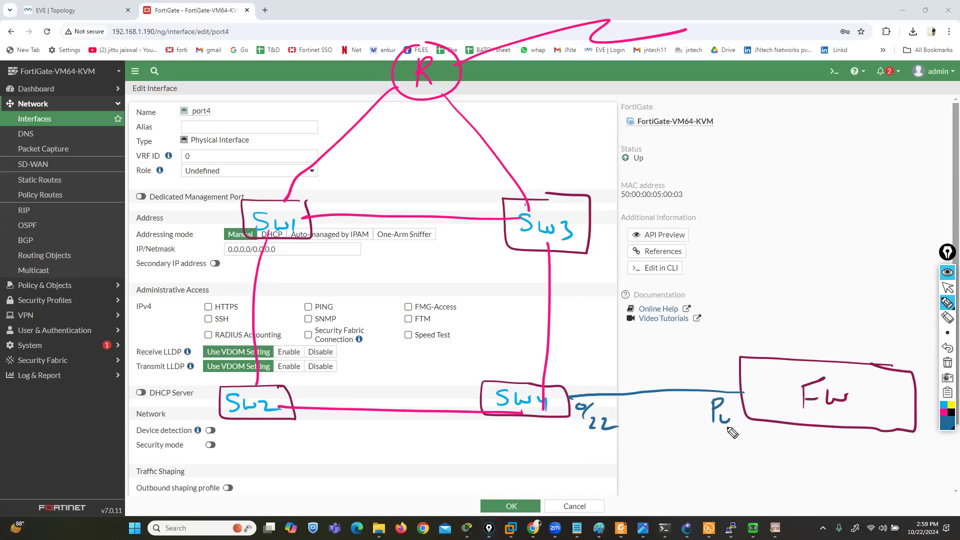
Add a boxed orange "One Arm Sniffer" note above the firewall with an arrow to its P4 link
left_click(948, 421)
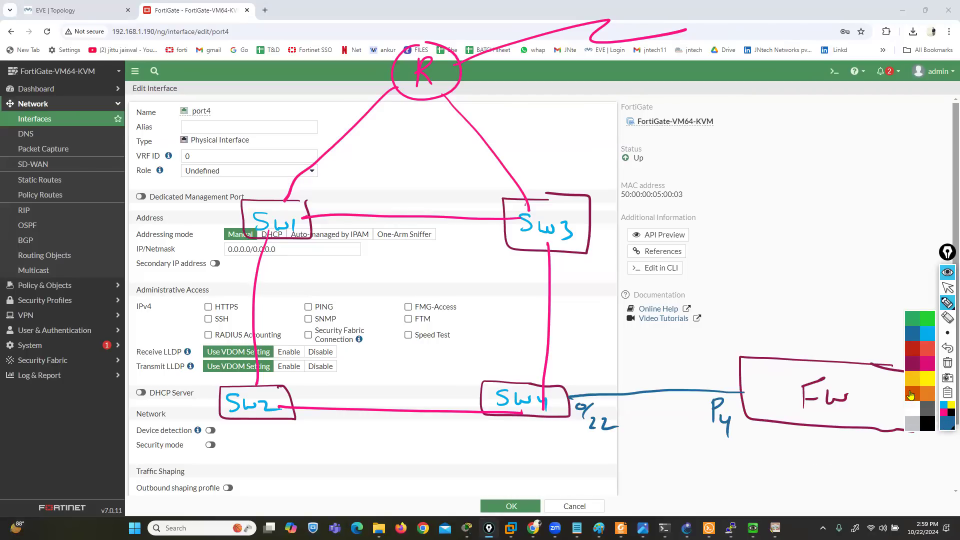
left_click(910, 395)
left_click_drag(722, 333, 720, 372)
left_click_drag(710, 363, 727, 366)
mouse_move(732, 310)
left_mouse_down()
mouse_move(724, 320)
mouse_move(887, 336)
mouse_move(881, 355)
mouse_move(901, 336)
mouse_move(916, 345)
left_mouse_up()
mouse_move(910, 347)
left_mouse_down()
mouse_move(913, 309)
mouse_move(721, 281)
mouse_move(790, 343)
mouse_move(904, 357)
left_mouse_up()
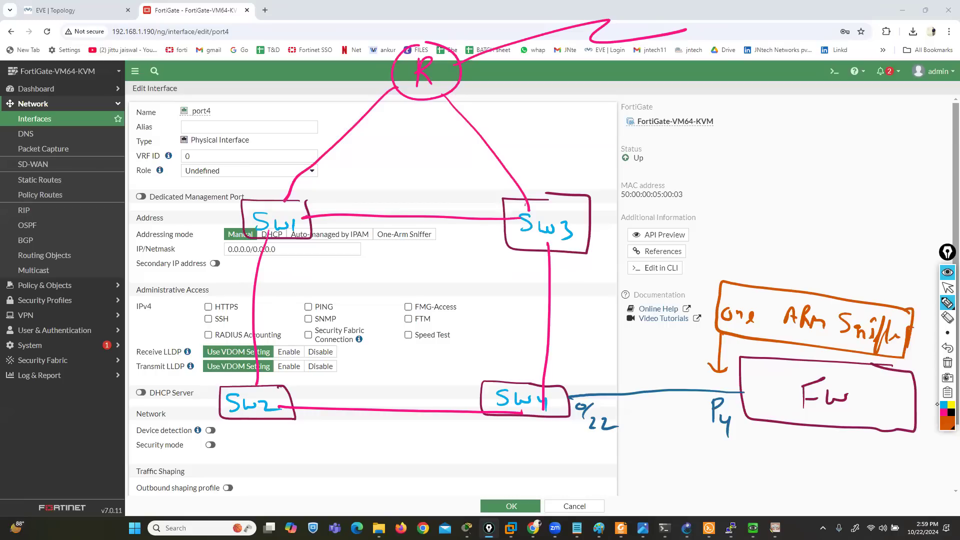
Circle the whole switch network in red and write a boxed "SPAN" beside SW1
left_click(945, 427)
left_click(912, 357)
mouse_move(486, 491)
left_mouse_down()
mouse_move(575, 431)
mouse_move(535, 141)
mouse_move(147, 75)
mouse_move(75, 483)
left_mouse_up()
left_click_drag(157, 514, 557, 478)
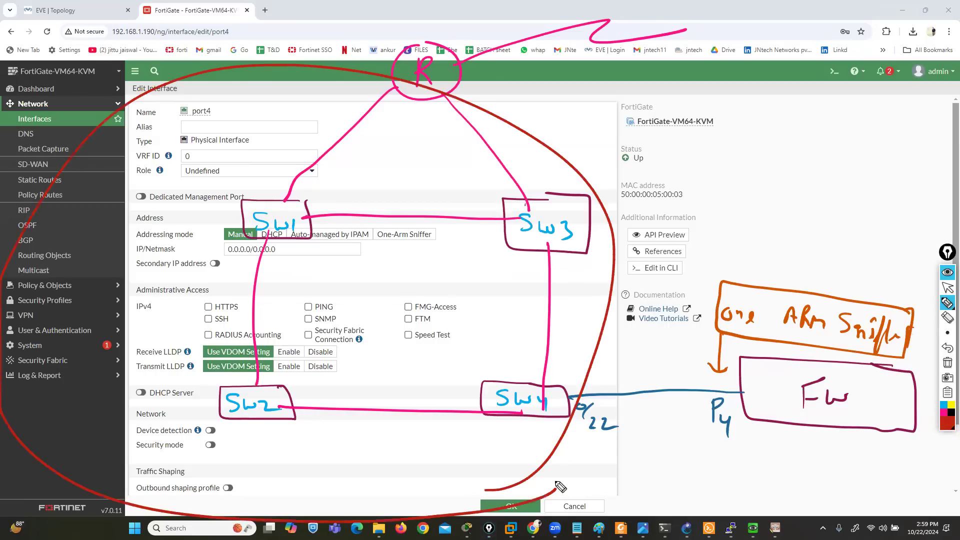
mouse_move(148, 147)
left_mouse_down()
mouse_move(117, 184)
mouse_move(176, 169)
mouse_move(220, 182)
mouse_move(248, 150)
left_mouse_up()
mouse_move(257, 190)
left_mouse_down()
mouse_move(259, 152)
mouse_move(102, 136)
mouse_move(119, 206)
mouse_move(236, 207)
mouse_move(260, 180)
left_mouse_up()
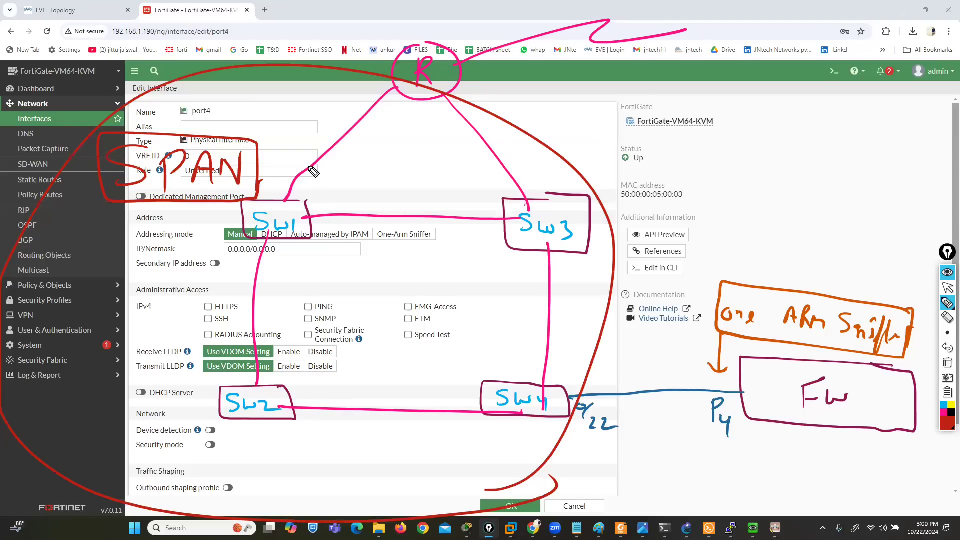
Erase the frame around "SPAN" and extend the word to "RSPAN" with an opening bracket in red
left_click(948, 318)
left_click(175, 199)
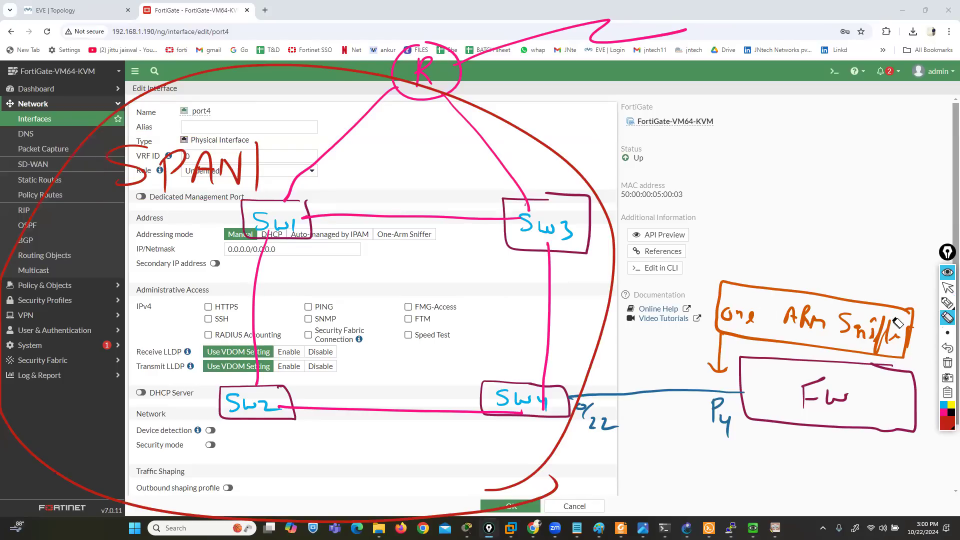
left_click(948, 303)
mouse_move(90, 167)
left_mouse_down()
mouse_move(86, 183)
mouse_move(109, 187)
left_mouse_up()
left_click_drag(79, 146, 84, 202)
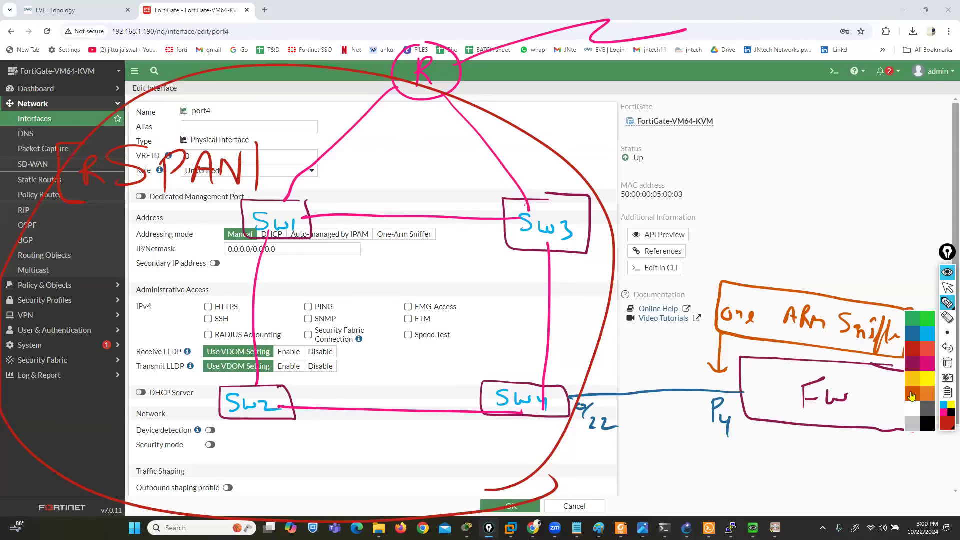
Mark a small port box on top of SW2 and another on SW4, outlined in black
left_click(912, 397)
mouse_move(267, 371)
left_mouse_down()
mouse_move(270, 388)
mouse_move(264, 371)
mouse_move(235, 381)
mouse_move(280, 365)
left_mouse_up()
left_click(948, 419)
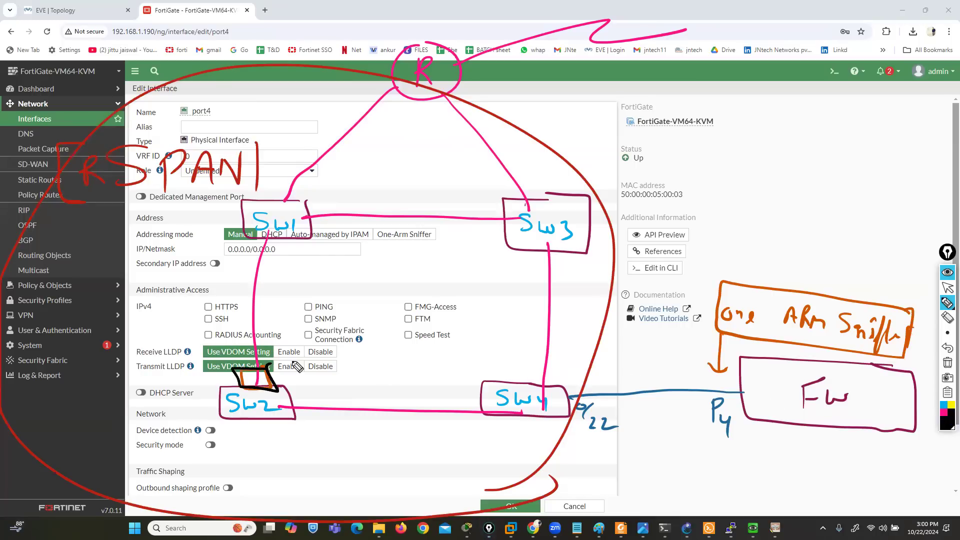
mouse_move(550, 367)
left_mouse_down()
mouse_move(562, 390)
mouse_move(553, 361)
left_mouse_up()
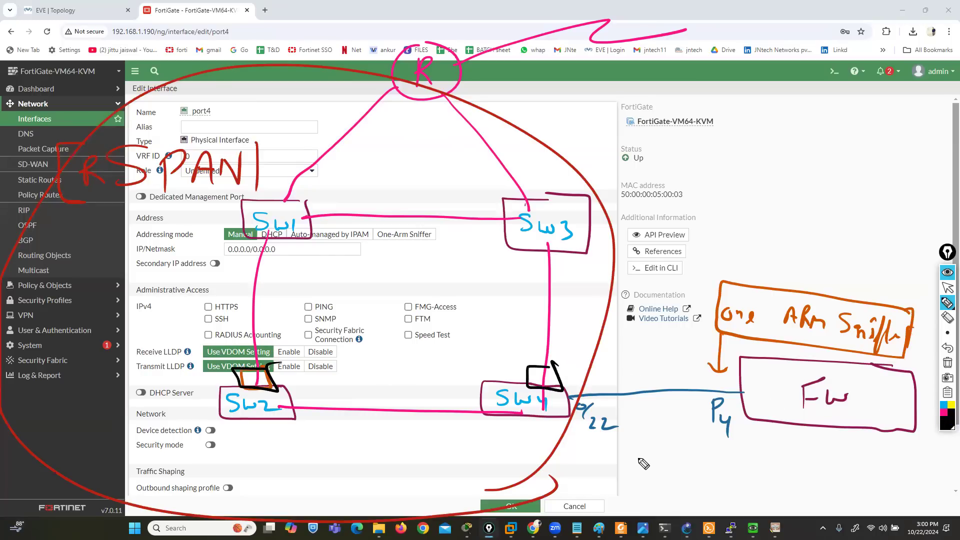
Circle "RSPAN" in black and branch it to a boxed "S Int" and a bracketed "Des Int" note
mouse_move(250, 141)
left_mouse_down()
mouse_move(185, 129)
mouse_move(40, 189)
left_mouse_up()
left_click_drag(80, 215, 246, 154)
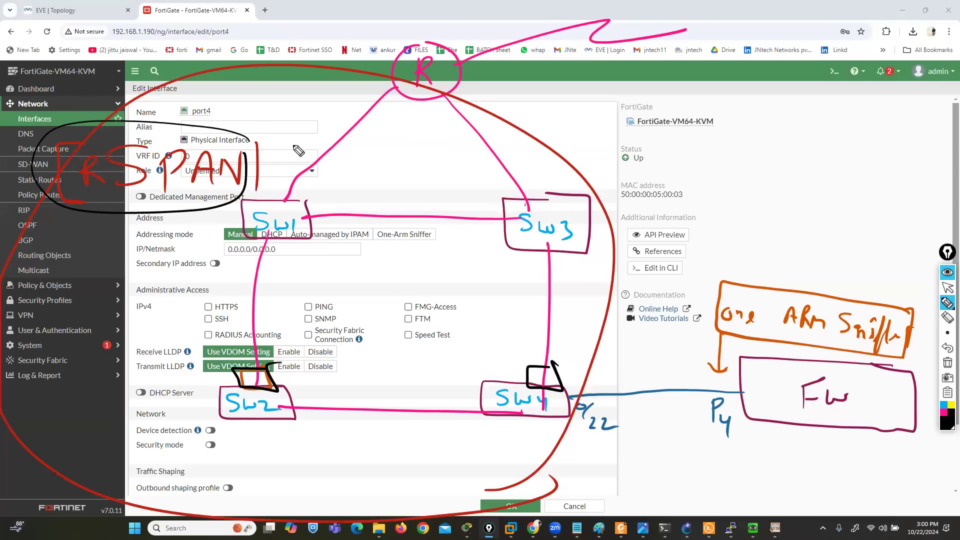
mouse_move(151, 131)
left_mouse_down()
mouse_move(159, 42)
mouse_move(193, 25)
left_mouse_up()
left_click_drag(154, 73, 188, 73)
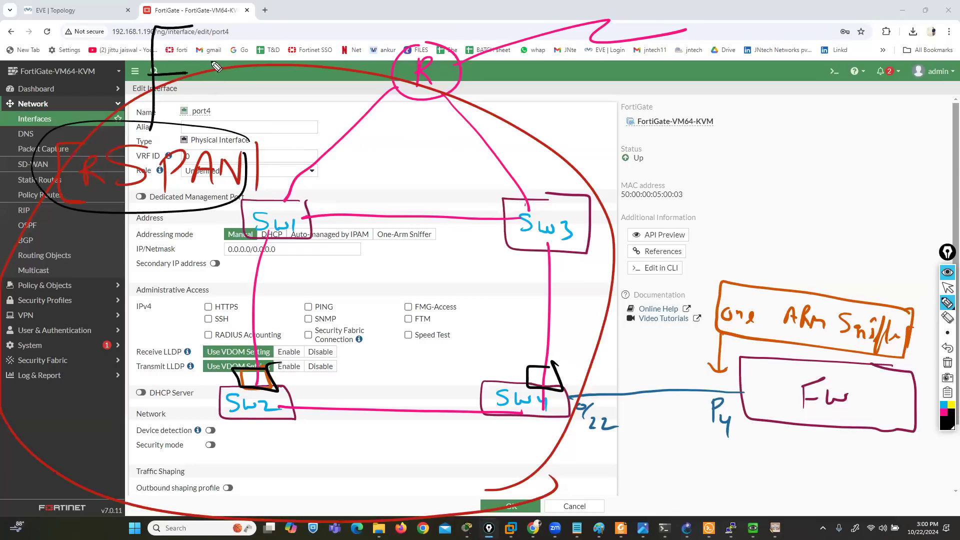
mouse_move(219, 18)
left_mouse_down()
mouse_move(198, 36)
mouse_move(250, 35)
left_mouse_up()
mouse_move(258, 19)
left_mouse_down()
mouse_move(262, 36)
mouse_move(283, 46)
mouse_move(275, 10)
mouse_move(287, 13)
left_mouse_up()
mouse_move(205, 57)
left_mouse_down()
mouse_move(206, 86)
mouse_move(295, 93)
left_mouse_up()
left_click_drag(295, 57, 302, 93)
left_click_drag(199, 50, 193, 92)
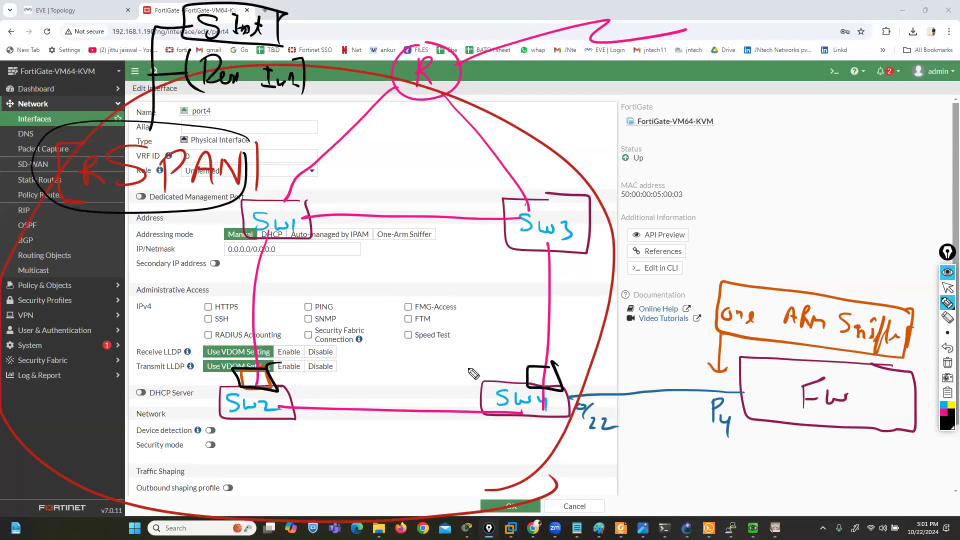
Put black ticks beside the port boxes on SW2 and SW4 and write "Rx" and "Tx" above SW2
left_click_drag(273, 380, 286, 371)
left_click_drag(509, 362, 522, 357)
mouse_move(182, 331)
left_mouse_down()
mouse_move(183, 314)
mouse_move(215, 335)
mouse_move(188, 368)
mouse_move(200, 349)
left_mouse_up()
mouse_move(202, 358)
left_mouse_down()
mouse_move(212, 372)
mouse_move(202, 370)
left_mouse_up()
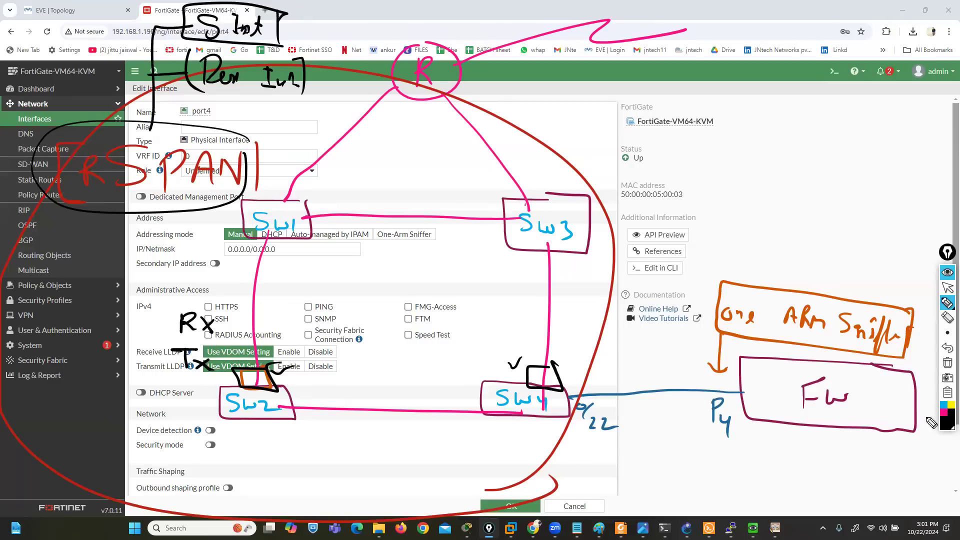
Draw a green traffic line from below SW2 up through R and a green arc from SW2 to a boxed 0/22 port on SW4
left_click(946, 424)
left_click(929, 328)
mouse_move(165, 501)
left_mouse_down()
mouse_move(256, 428)
mouse_move(430, 50)
mouse_move(491, 14)
left_mouse_up()
mouse_move(278, 353)
left_mouse_down()
mouse_move(399, 302)
mouse_move(578, 312)
mouse_move(587, 403)
mouse_move(567, 398)
mouse_move(592, 404)
left_mouse_up()
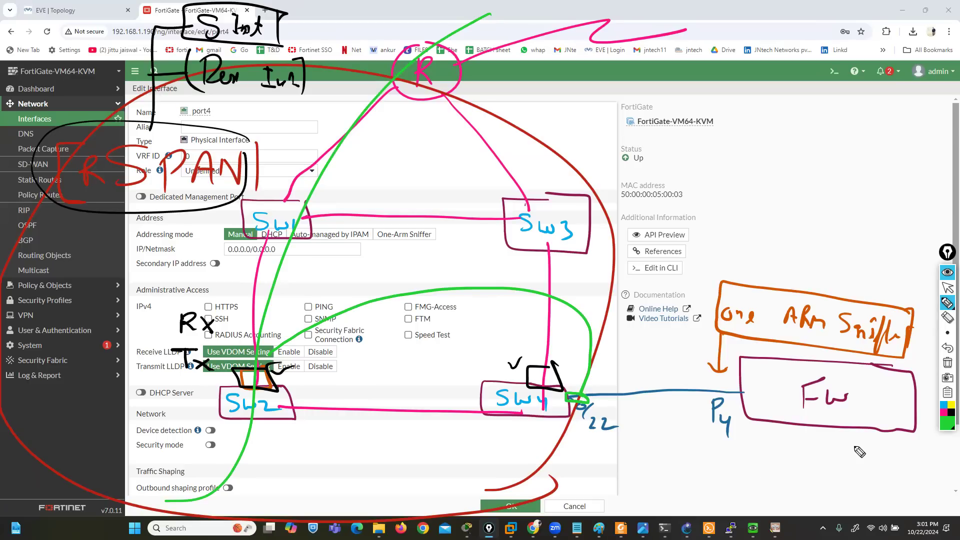
Trace the mirrored traffic from SW4 to FW's P4 port in dark purple and underline "One Arm Sniffer"
left_click(945, 420)
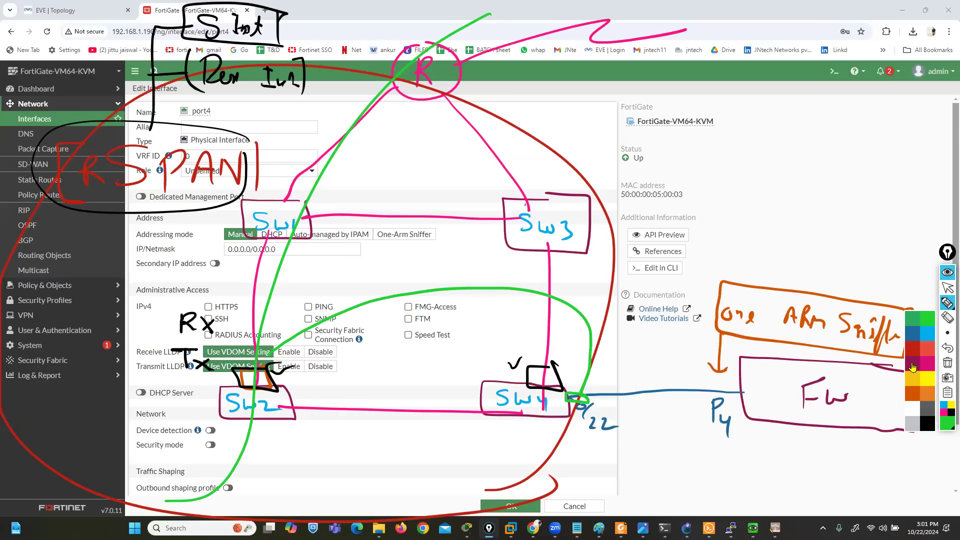
left_click(910, 368)
mouse_move(589, 383)
left_mouse_down()
mouse_move(745, 389)
mouse_move(725, 400)
mouse_move(743, 389)
left_mouse_up()
left_click_drag(724, 330, 862, 358)
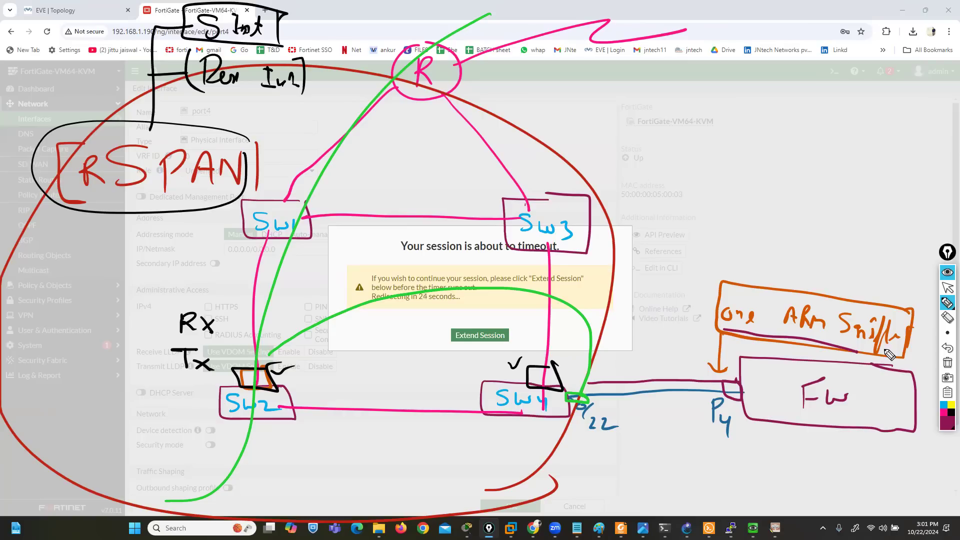
Extend the expiring FortiGate session and clear all the drawings from the screen
left_click(948, 287)
left_click(472, 340)
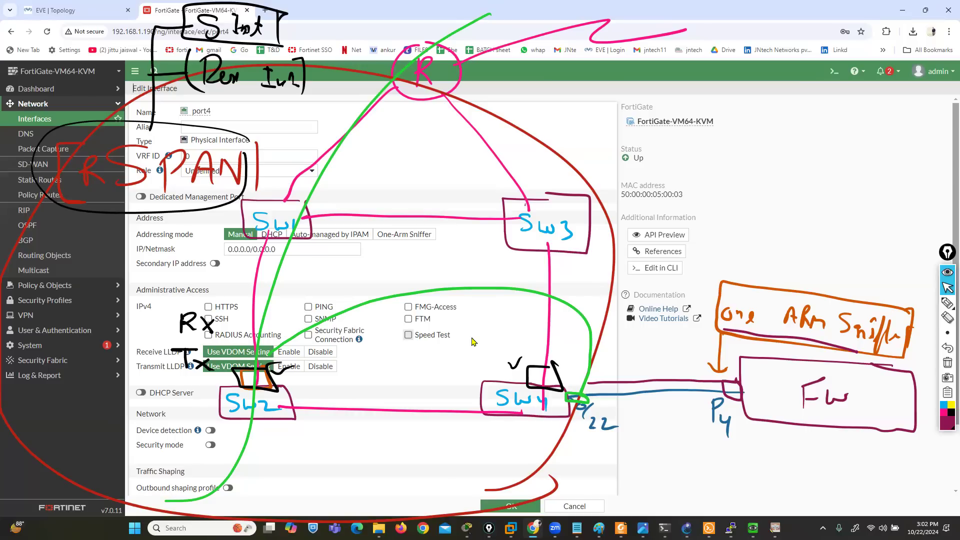
left_click(948, 362)
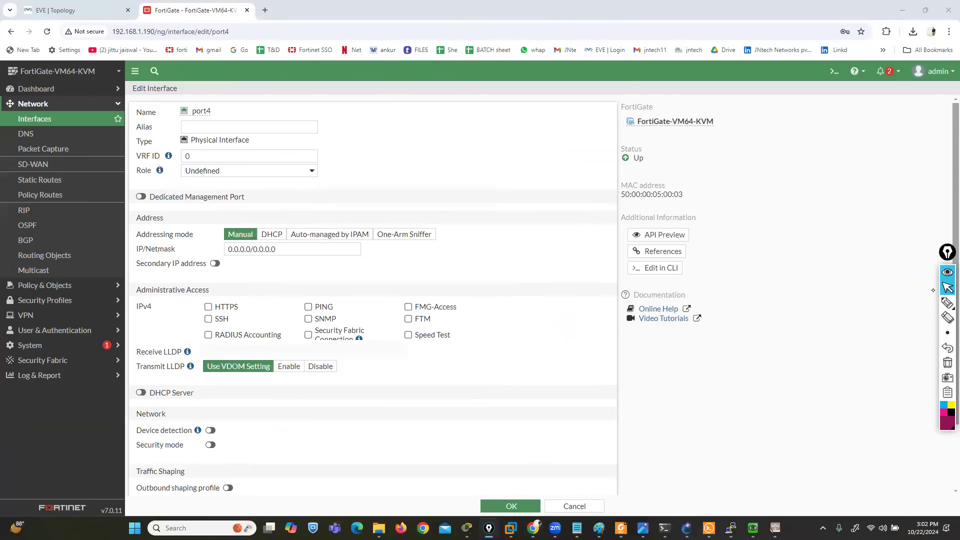
Open the Sniffer Traffic log under Log & Report
left_click(935, 296)
left_click(39, 375)
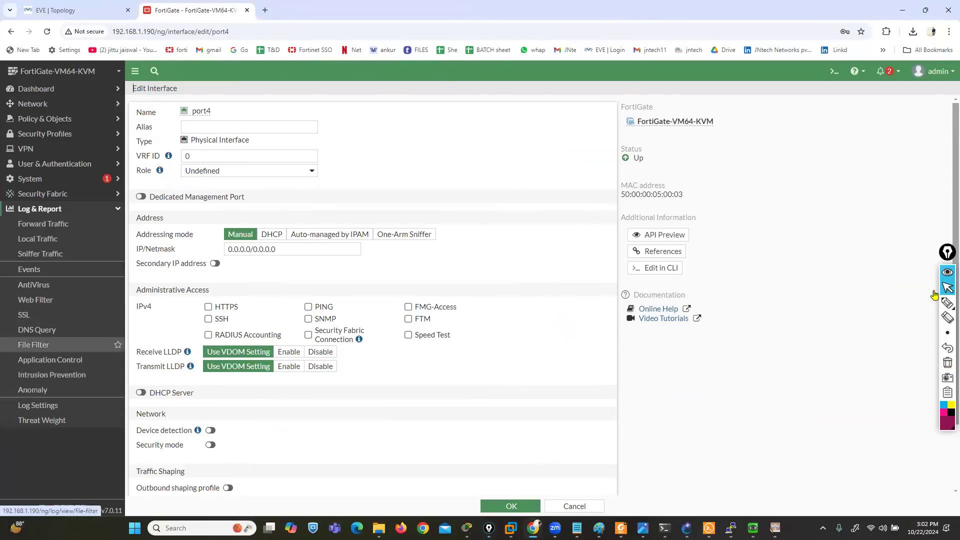
left_click(40, 254)
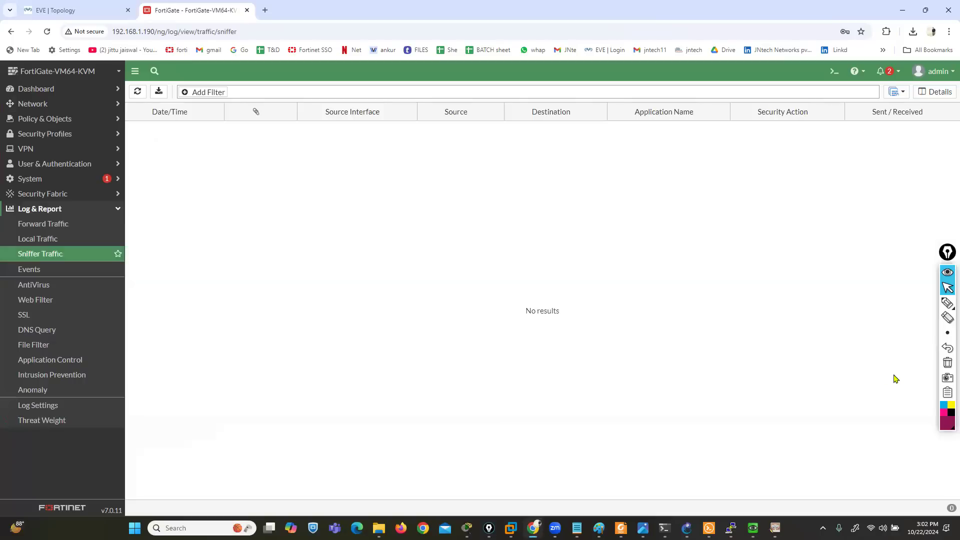
Retrace the SW4-to-FW link in dark purple on the restored network diagram, boxing port 0/22, and clear all the drawings
left_click(947, 349)
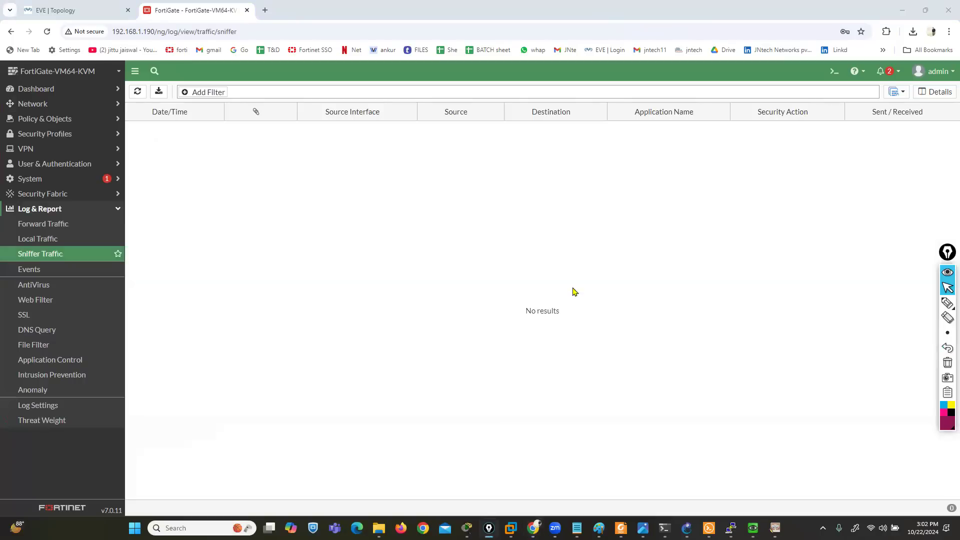
left_click(947, 349)
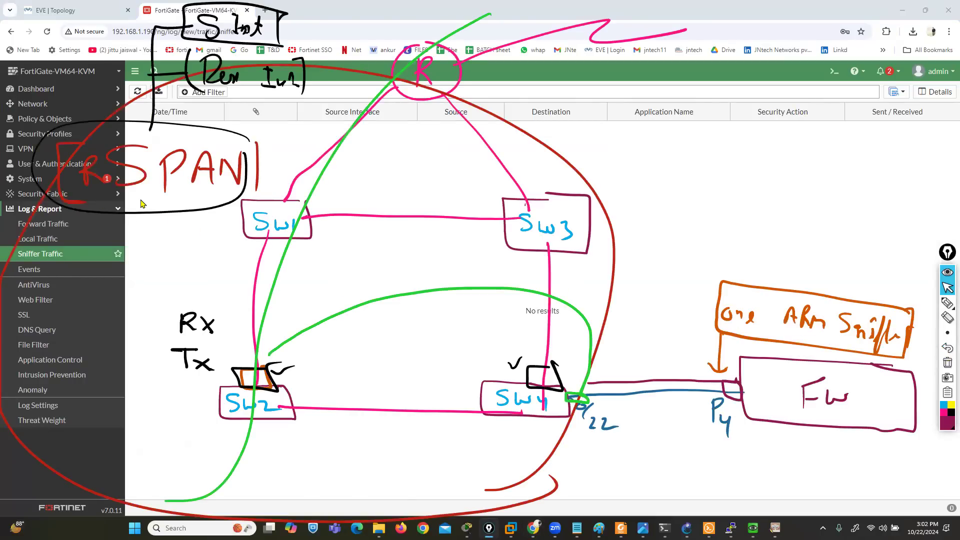
left_click(947, 303)
mouse_move(585, 393)
left_mouse_down()
mouse_move(570, 403)
mouse_move(739, 391)
left_mouse_up()
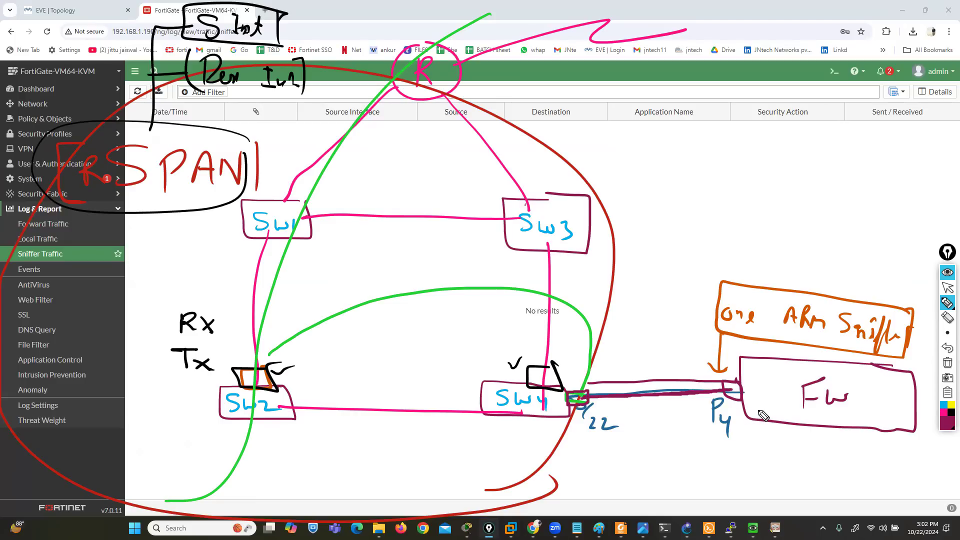
left_click(948, 362)
left_click(943, 290)
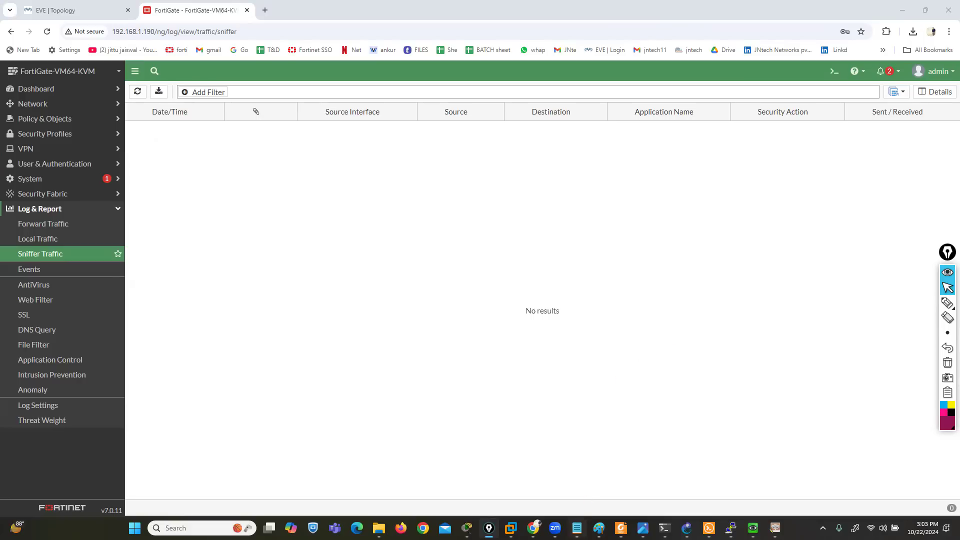
Switch to Notepad's Fortinet firewall topic list, enlarge its text and highlight the "12.IPsec VPN" and "13.ssl vpn" lines
left_click(577, 528)
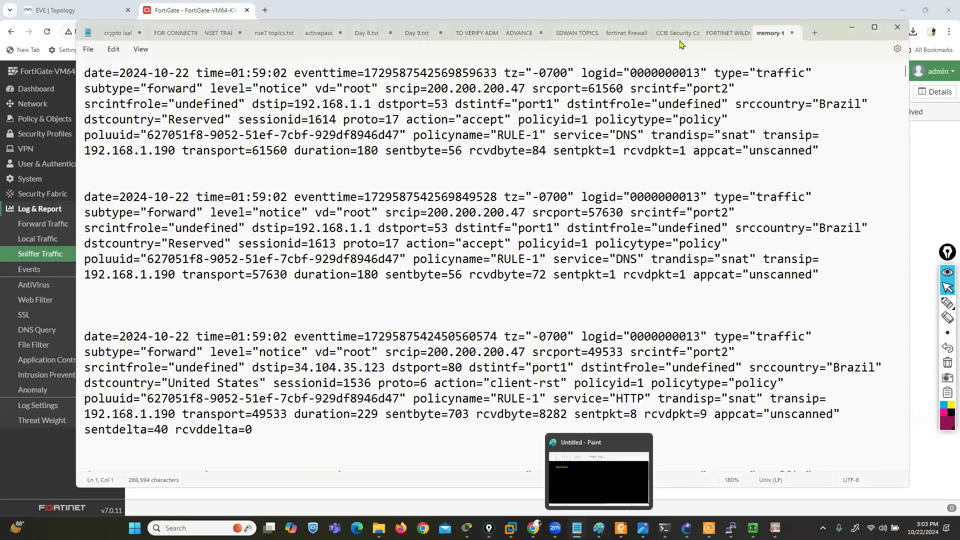
left_click(716, 39)
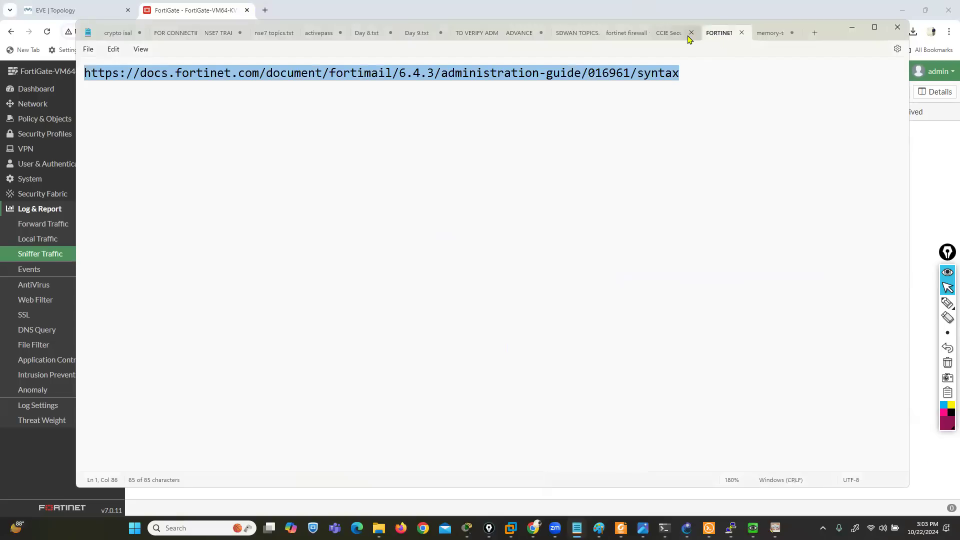
left_click(624, 37)
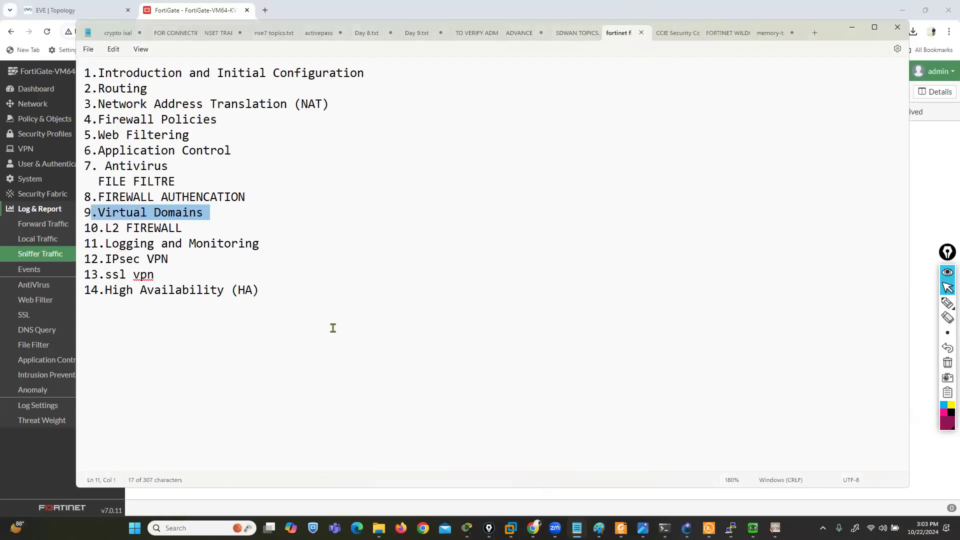
scroll(312, 324, "up", 6, "ctrl")
left_click_drag(91, 322, 183, 341)
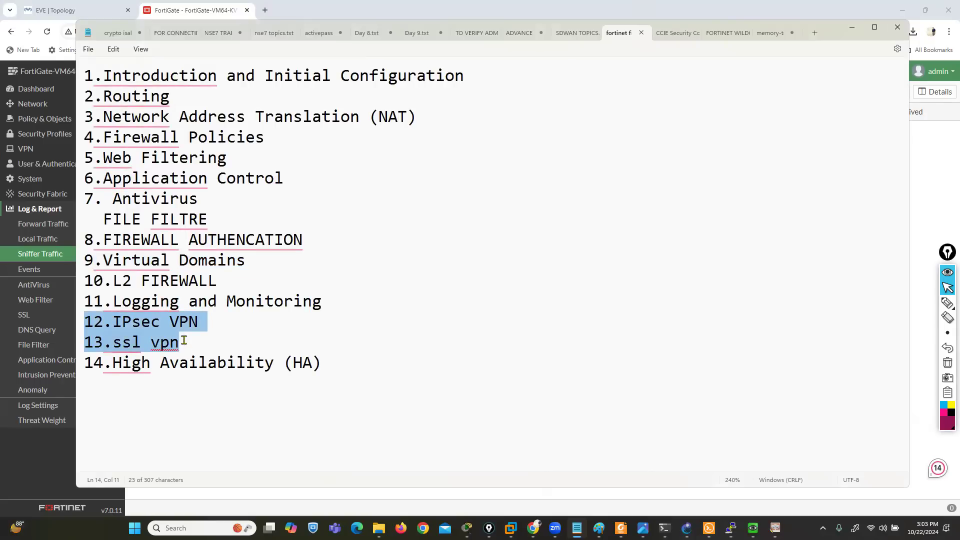
View the trainer's YouTube channel in a new browser tab, close it and return to the desktop
left_click(265, 10)
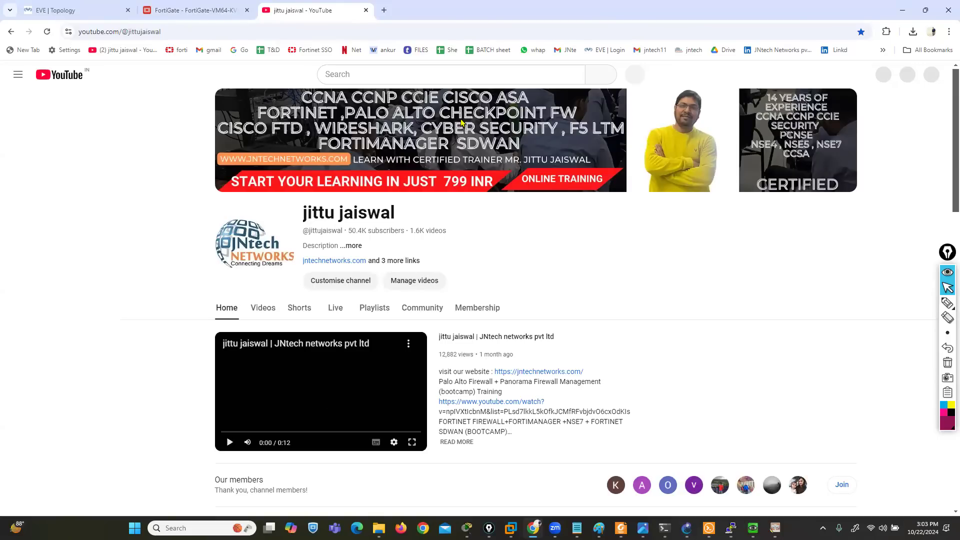
key("ctrl+w")
key("super+d")
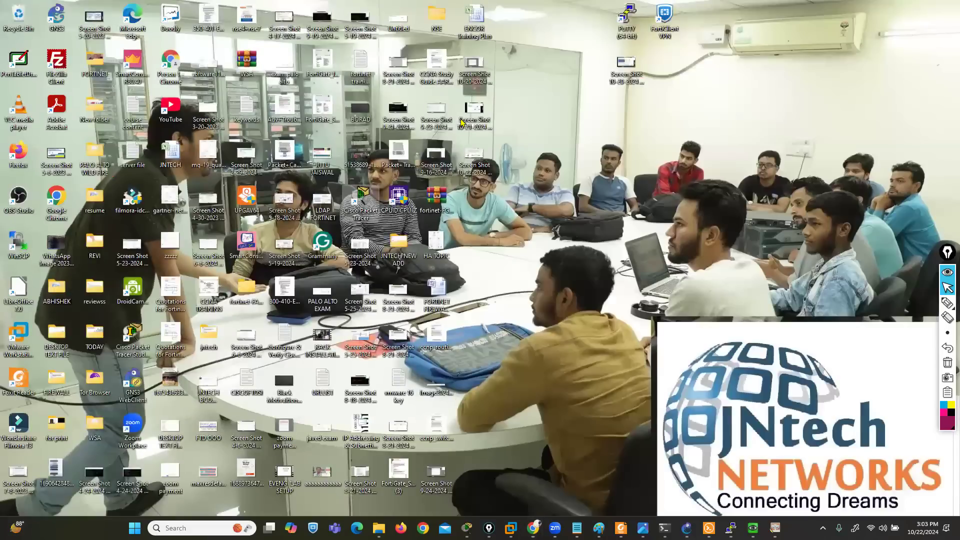